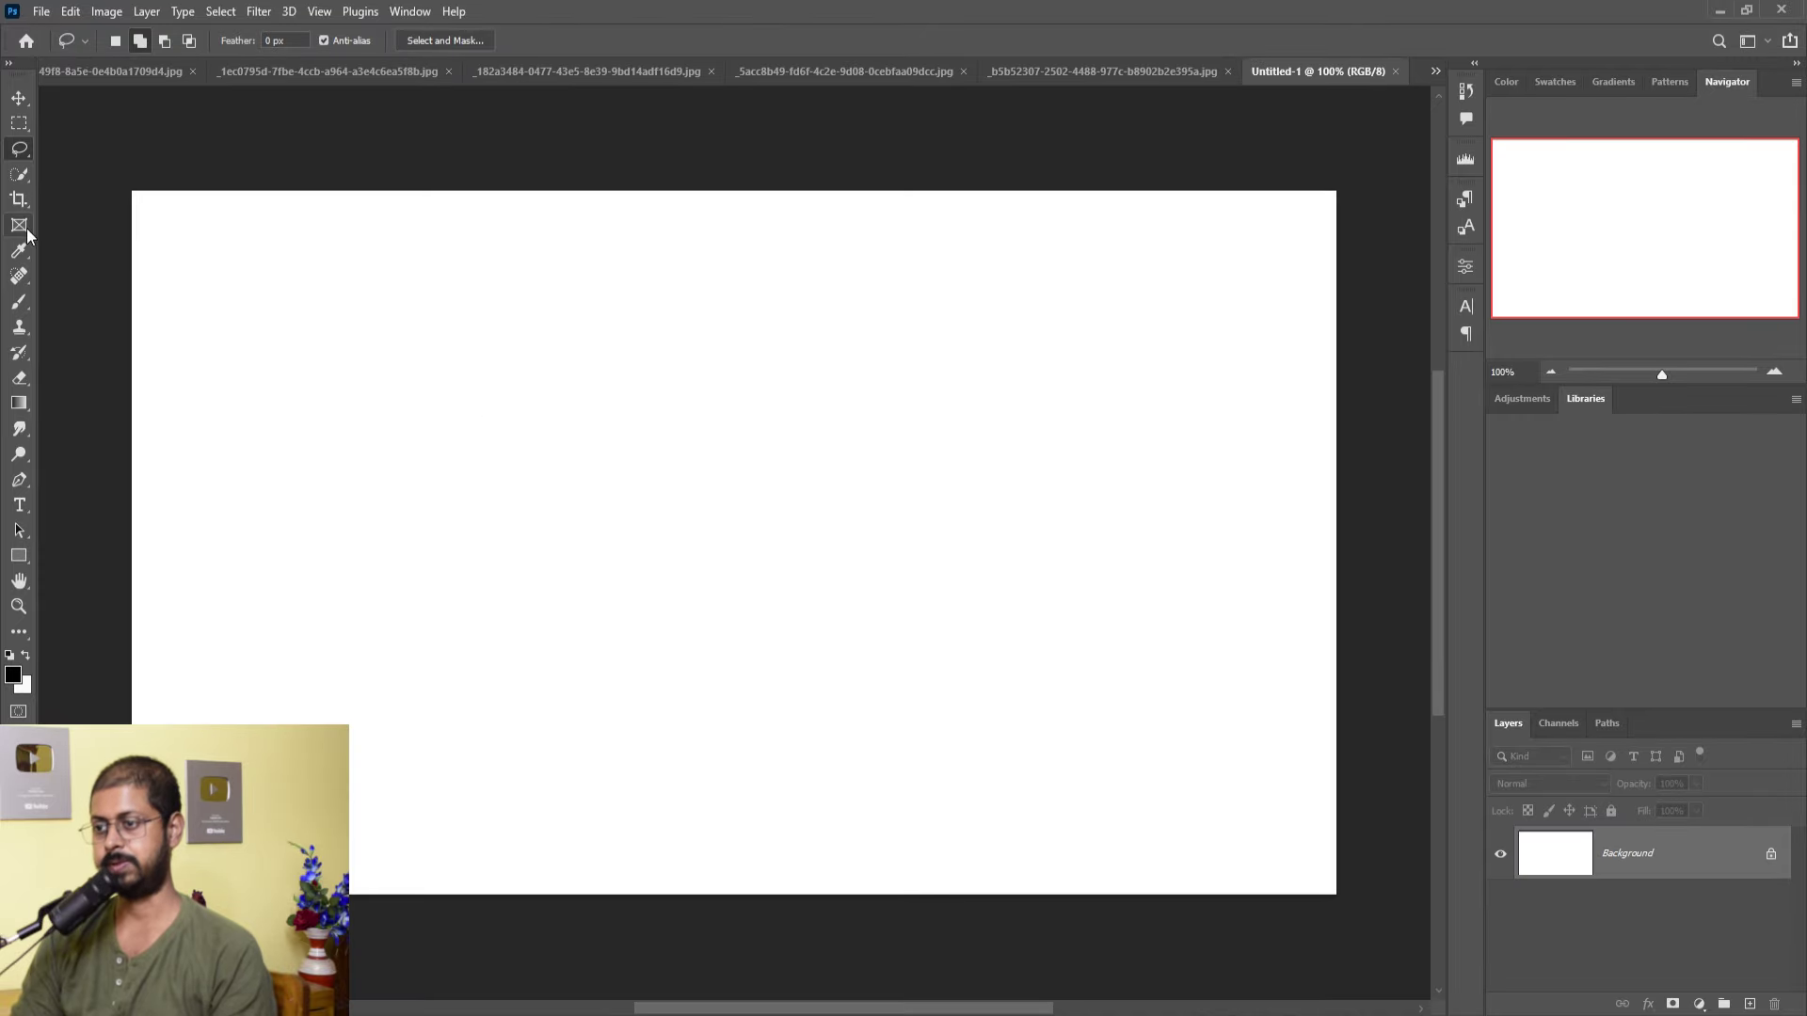
- Crop the Untitled-1 canvas narrower, trimming equally from both sides
click(19, 199)
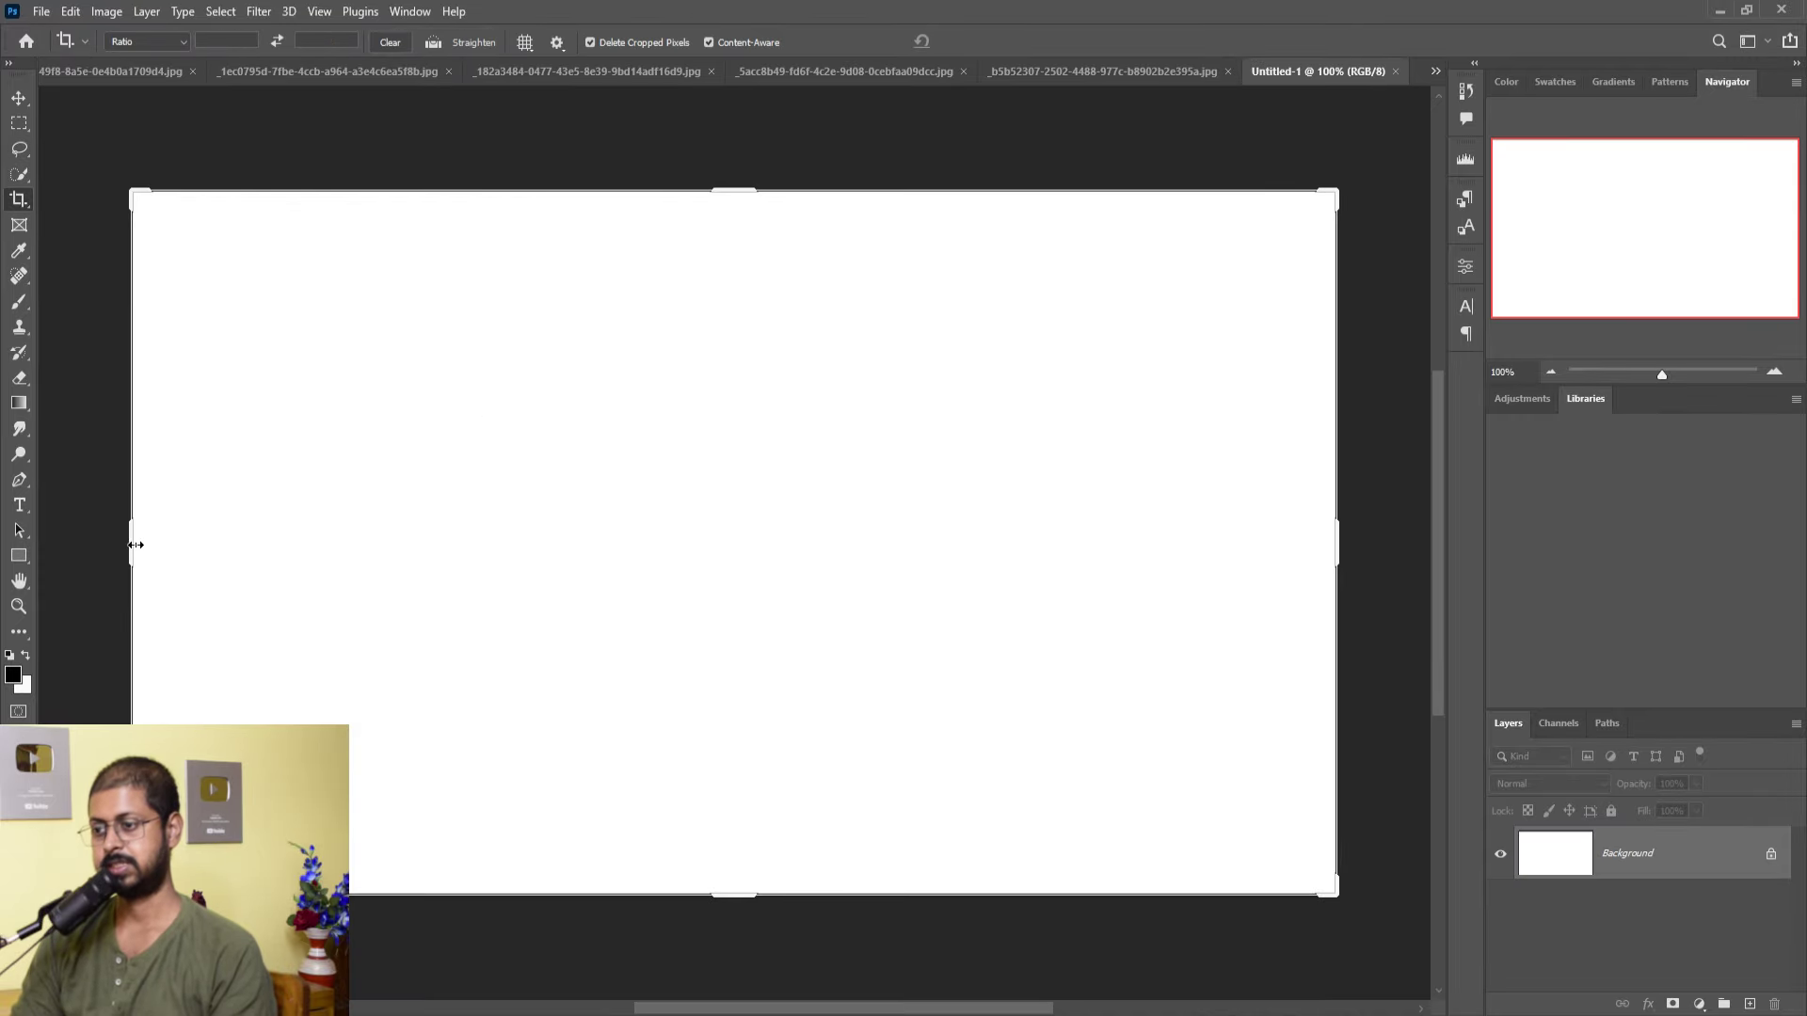
drag(135, 544, 321, 545)
key(Return)
- Bring up the standing cigarette image with the Move tool active
key(v)
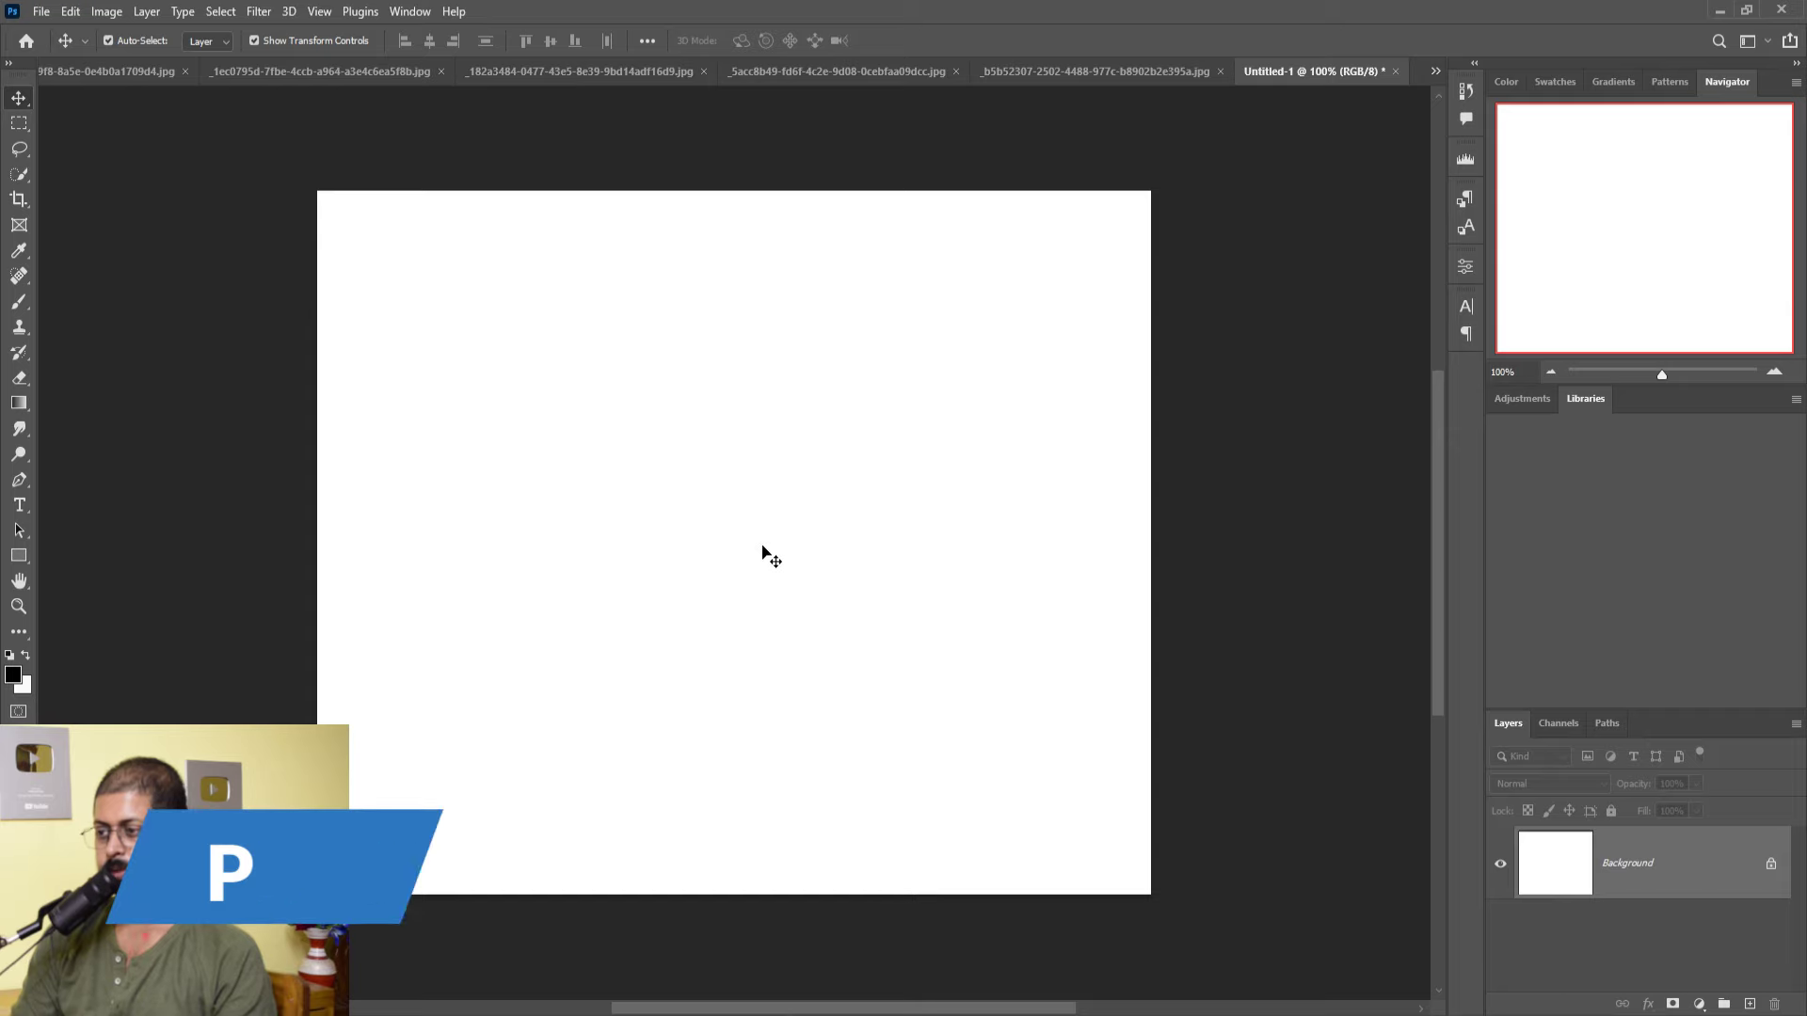
click(263, 72)
click(1039, 71)
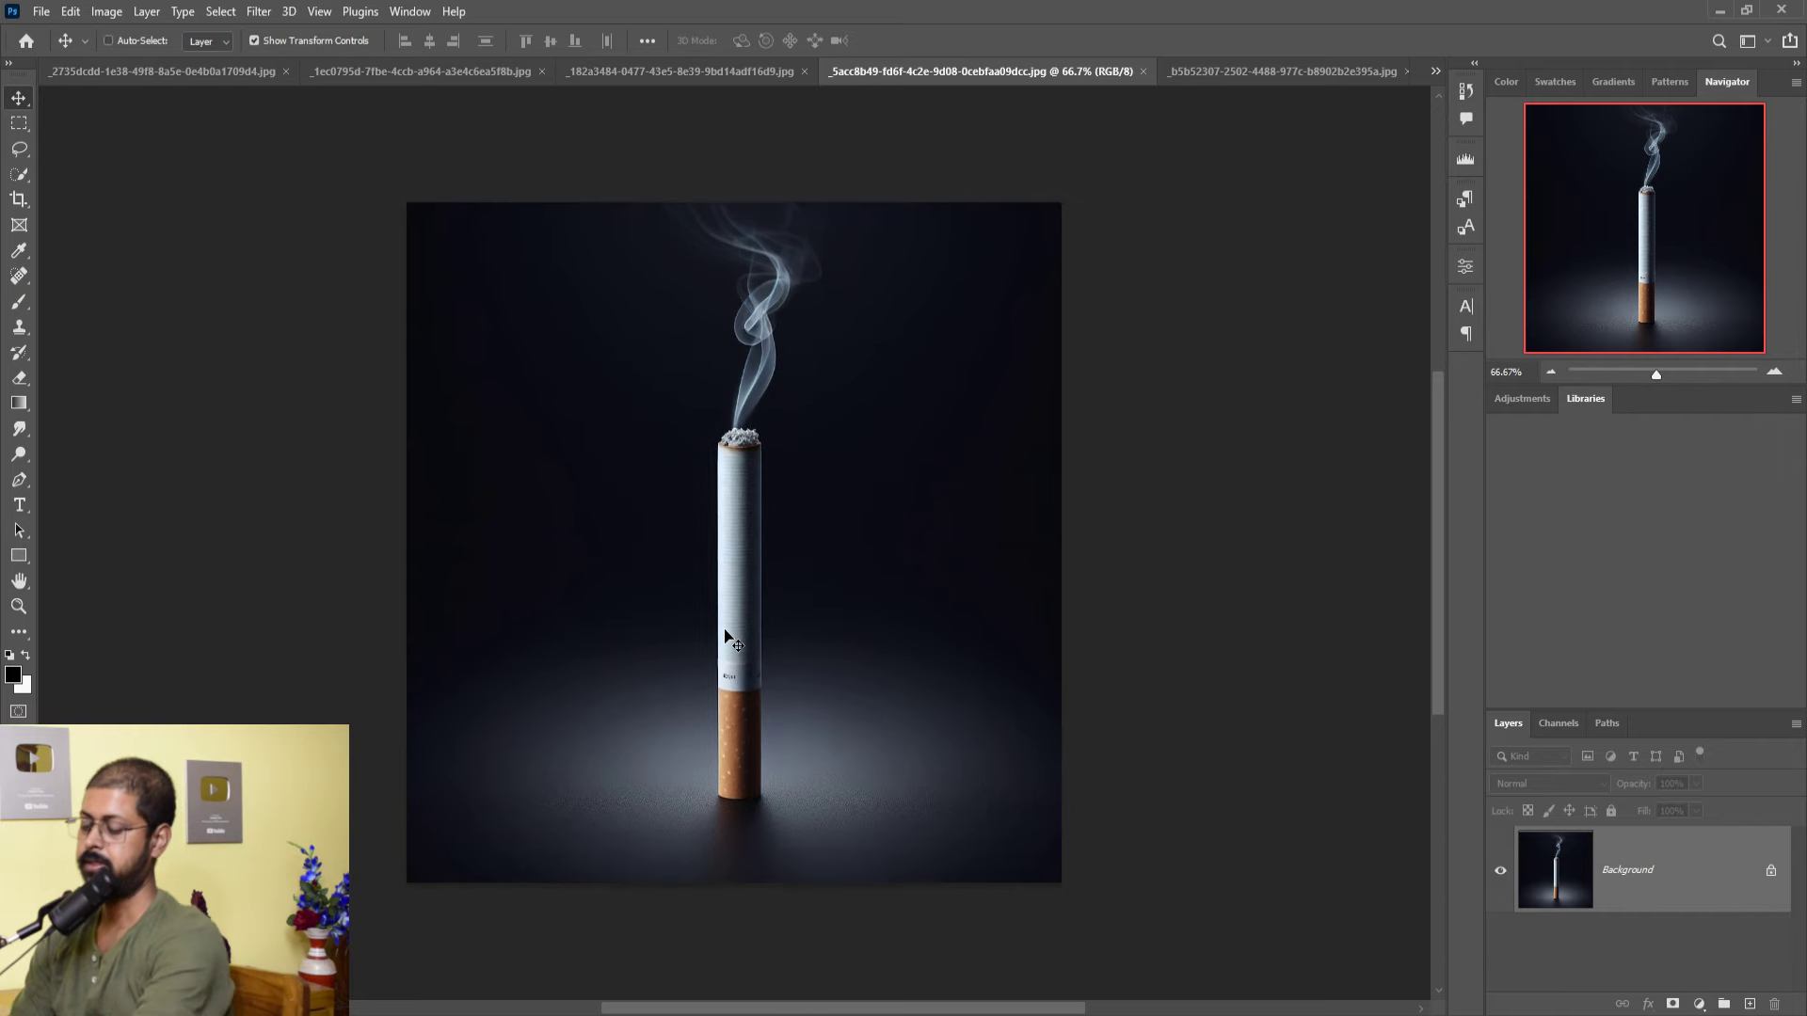
- Zoom in on the cigarette and start a pen path around its rounded base
key(ctrl+plus)
key(ctrl+plus)
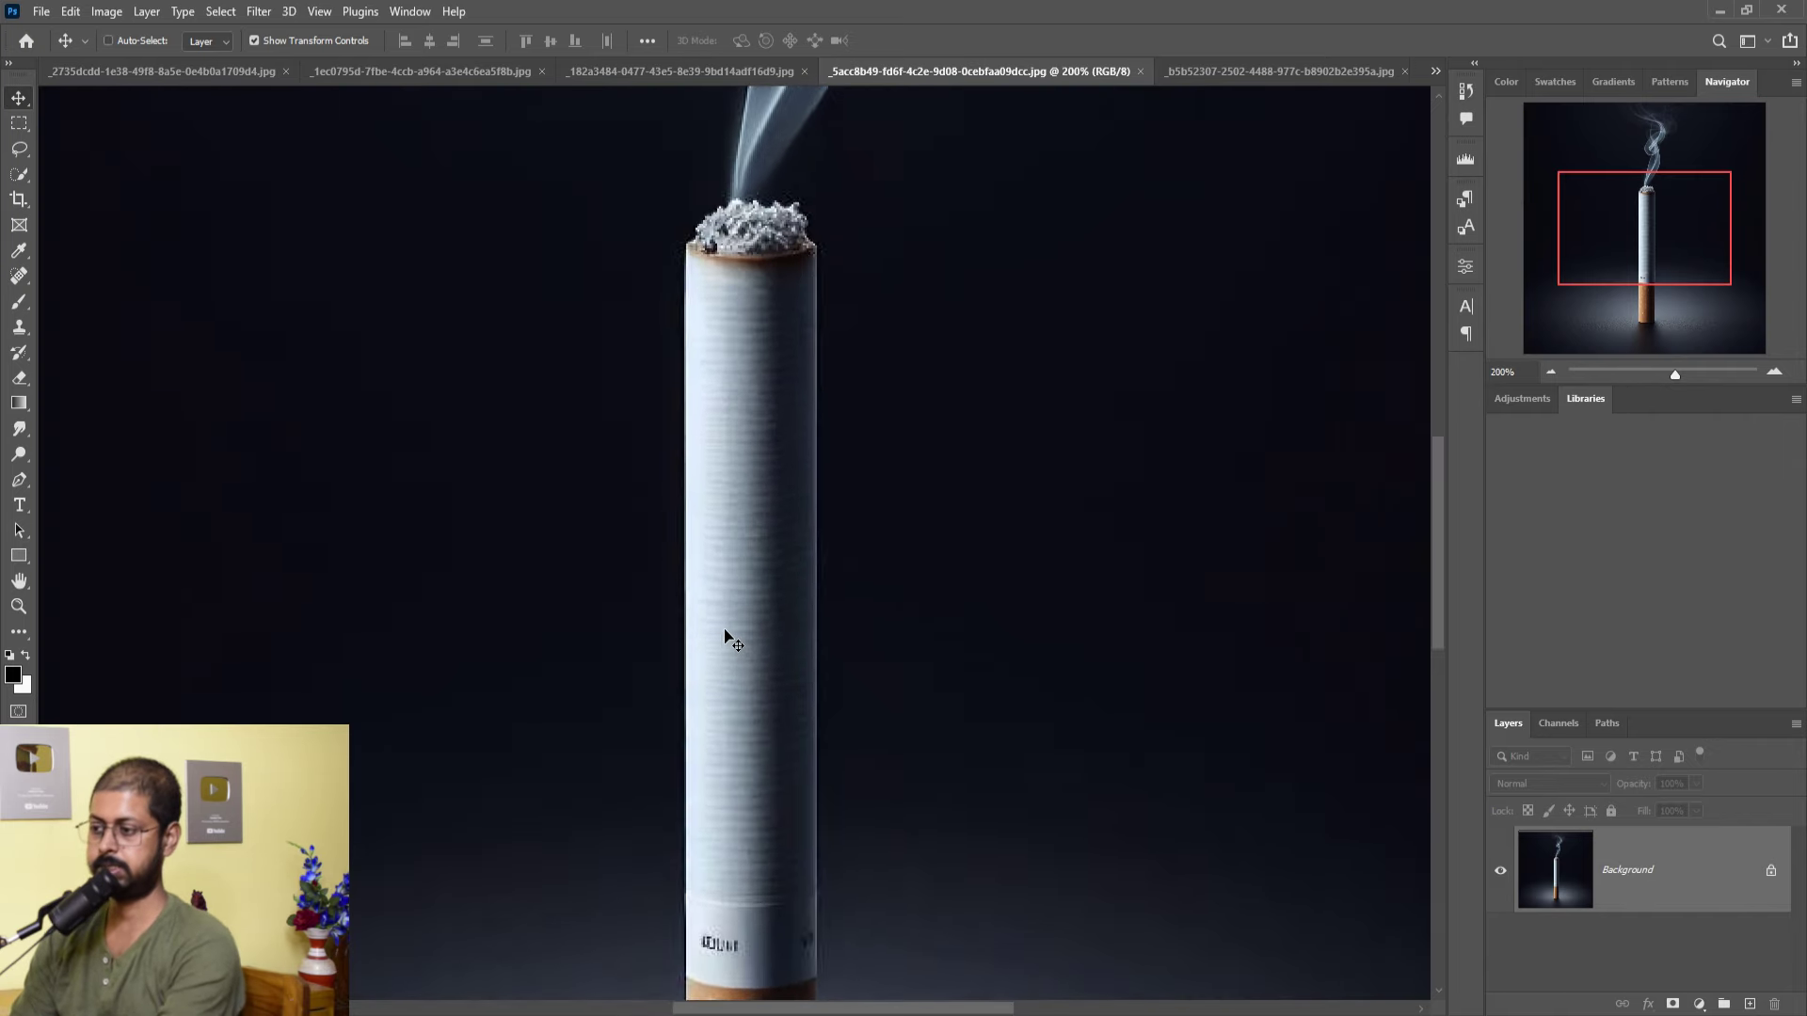
key(ctrl+plus)
scroll(779, 573, down, 5)
scroll(773, 514, down, 2)
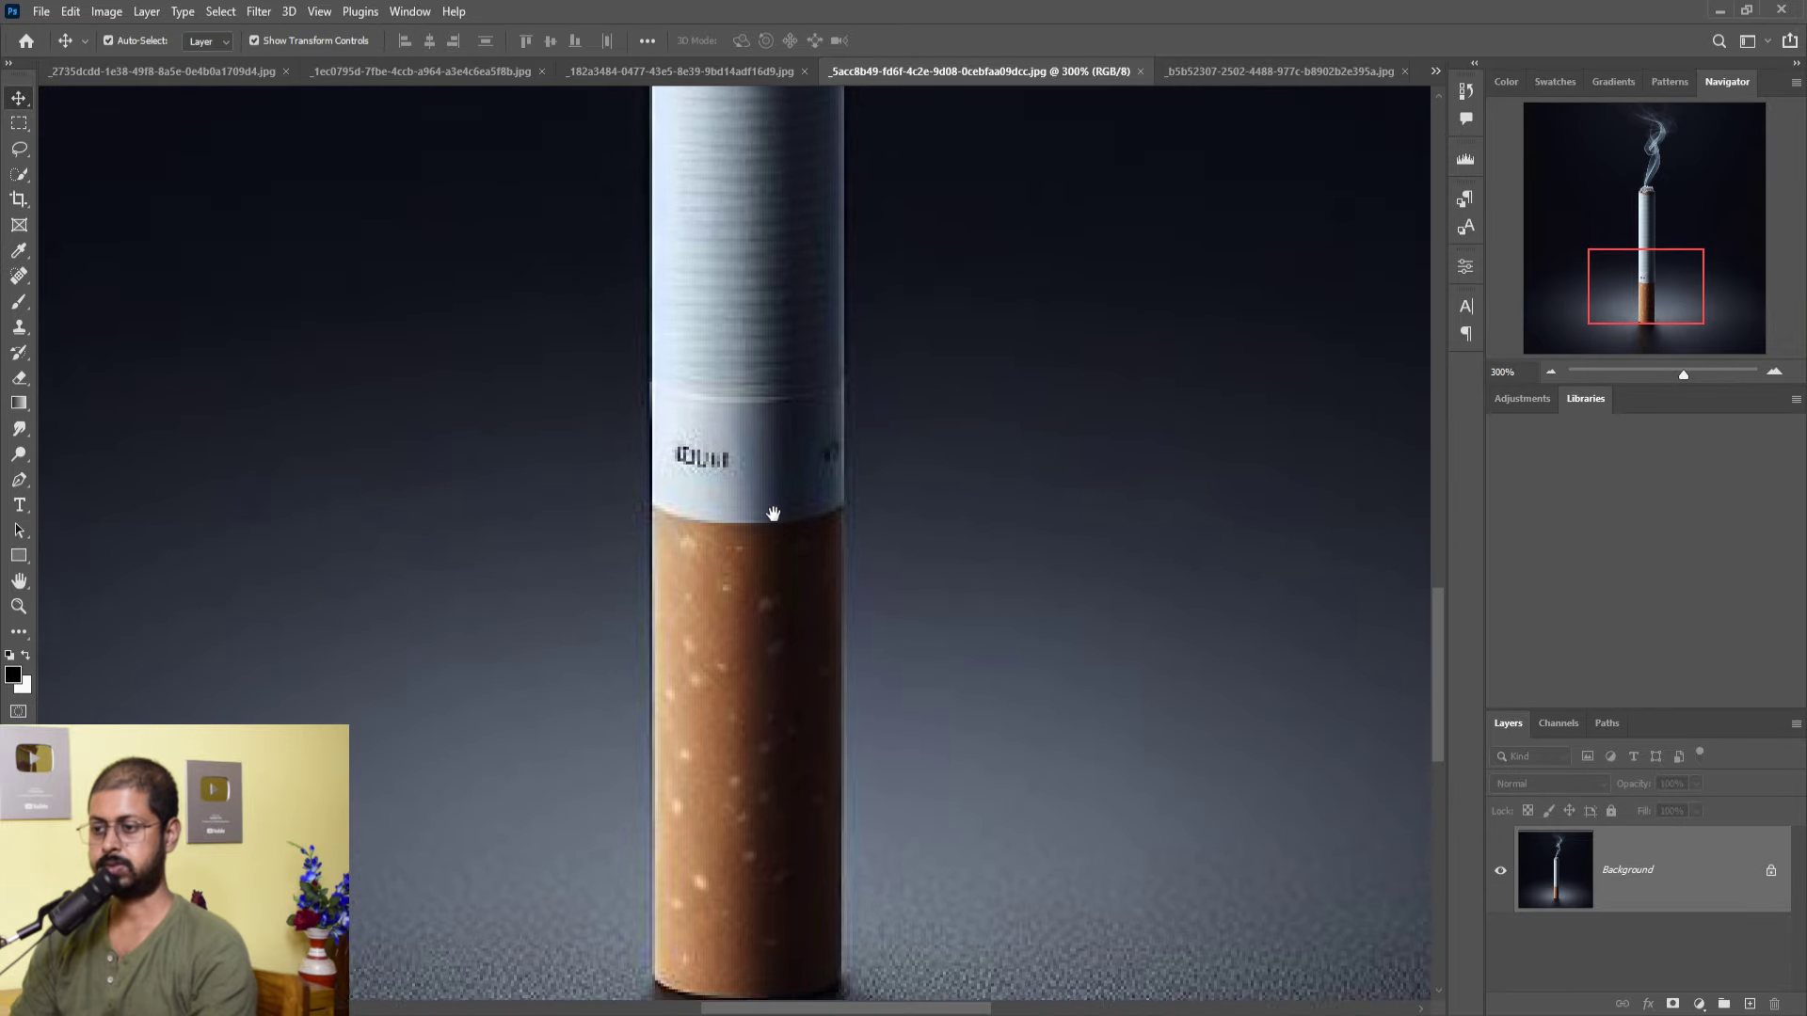
scroll(769, 519, down, 2)
click(18, 481)
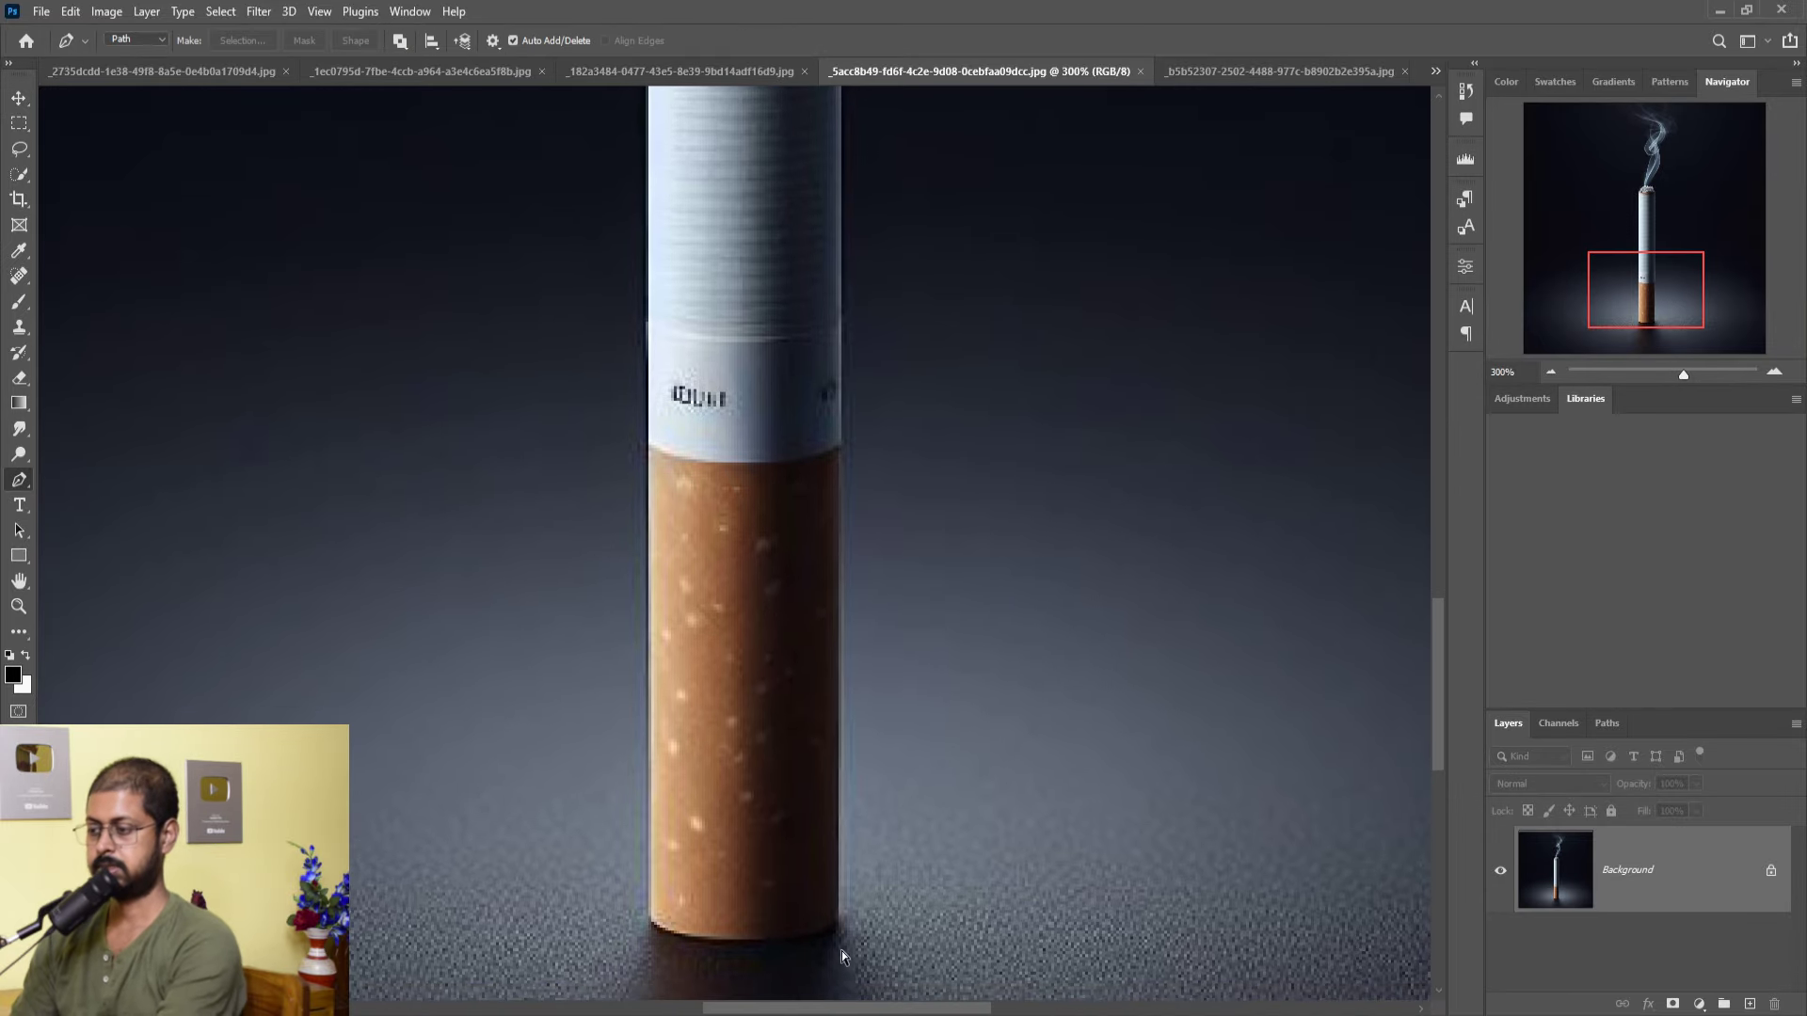
key(ctrl+plus)
drag(844, 960, 881, 646)
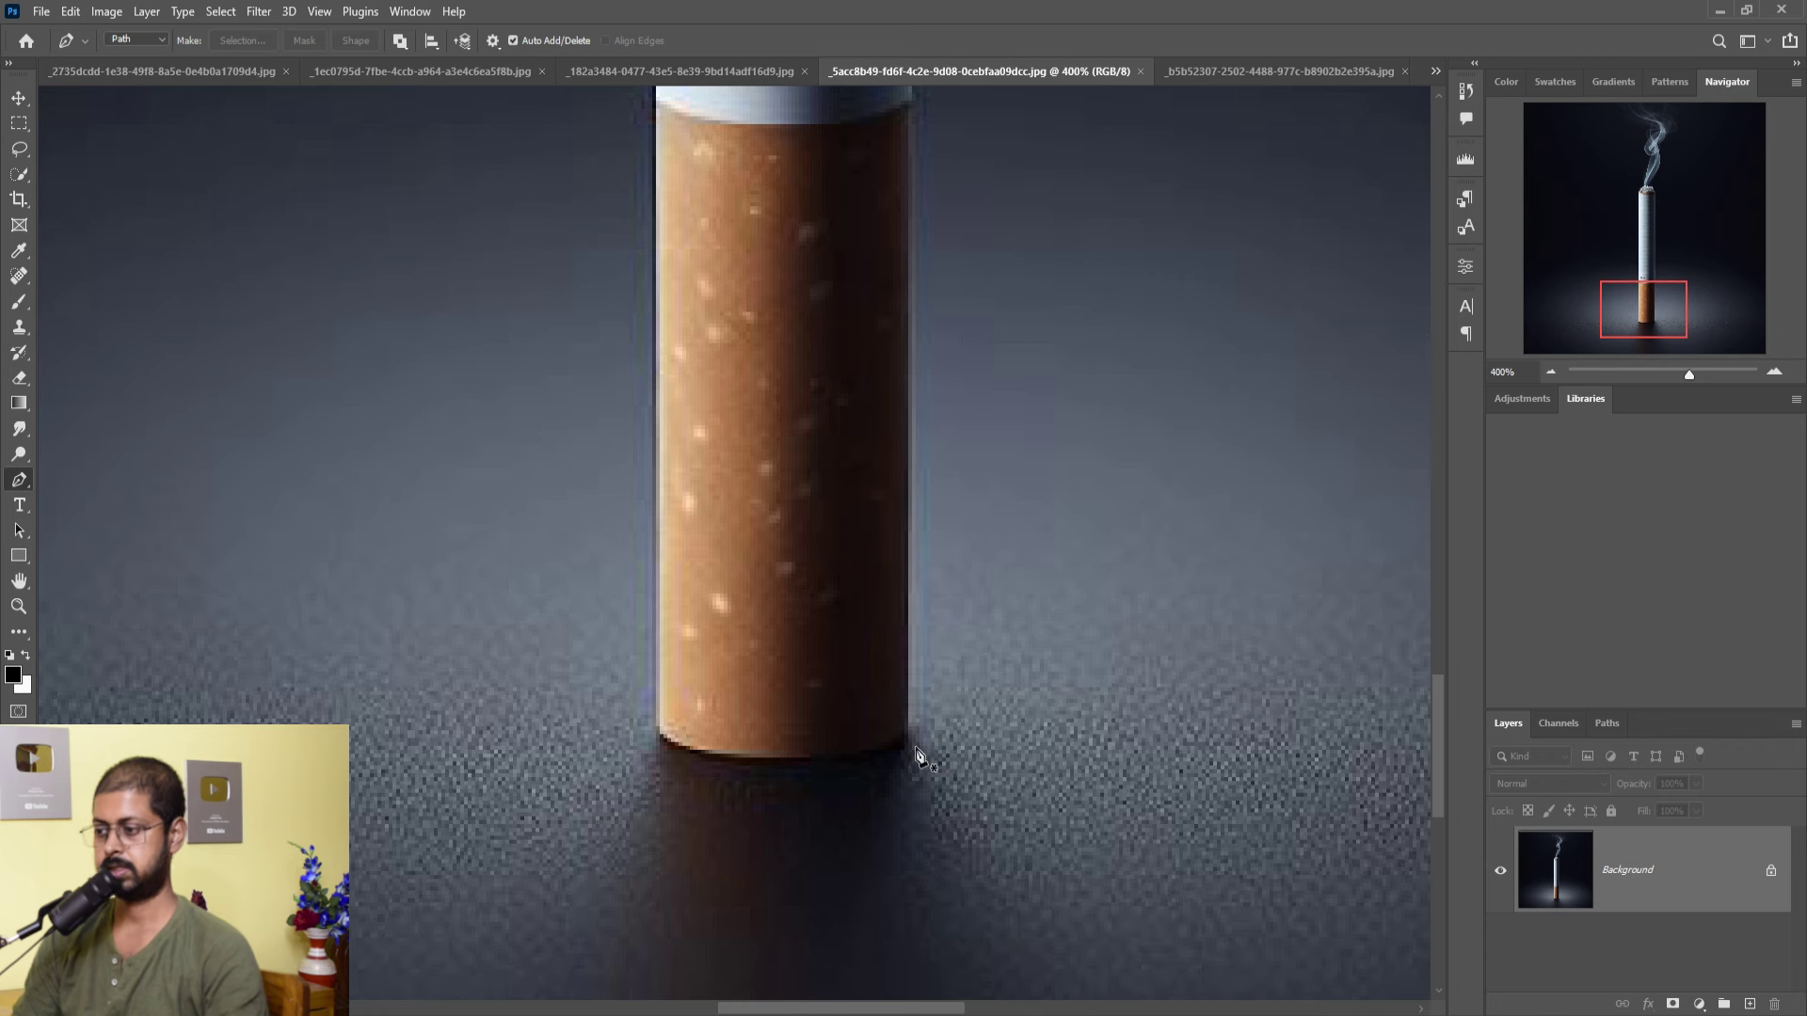
click(907, 740)
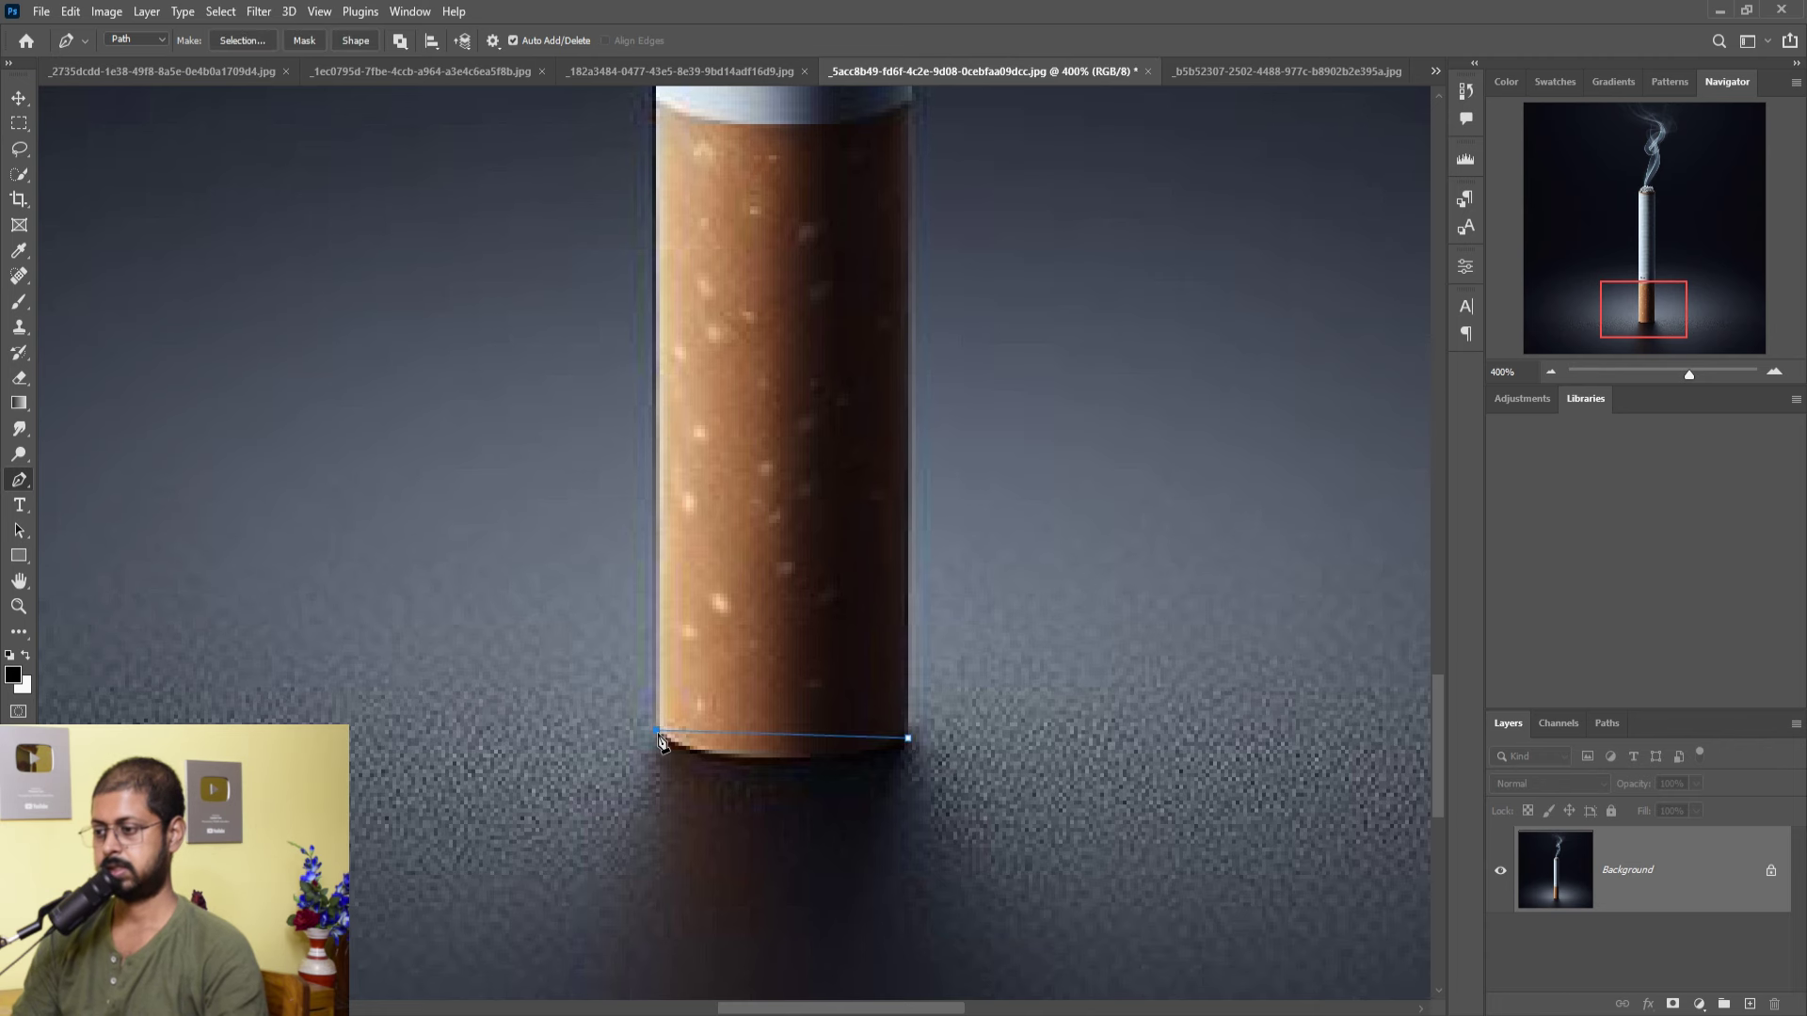
drag(777, 743, 755, 764)
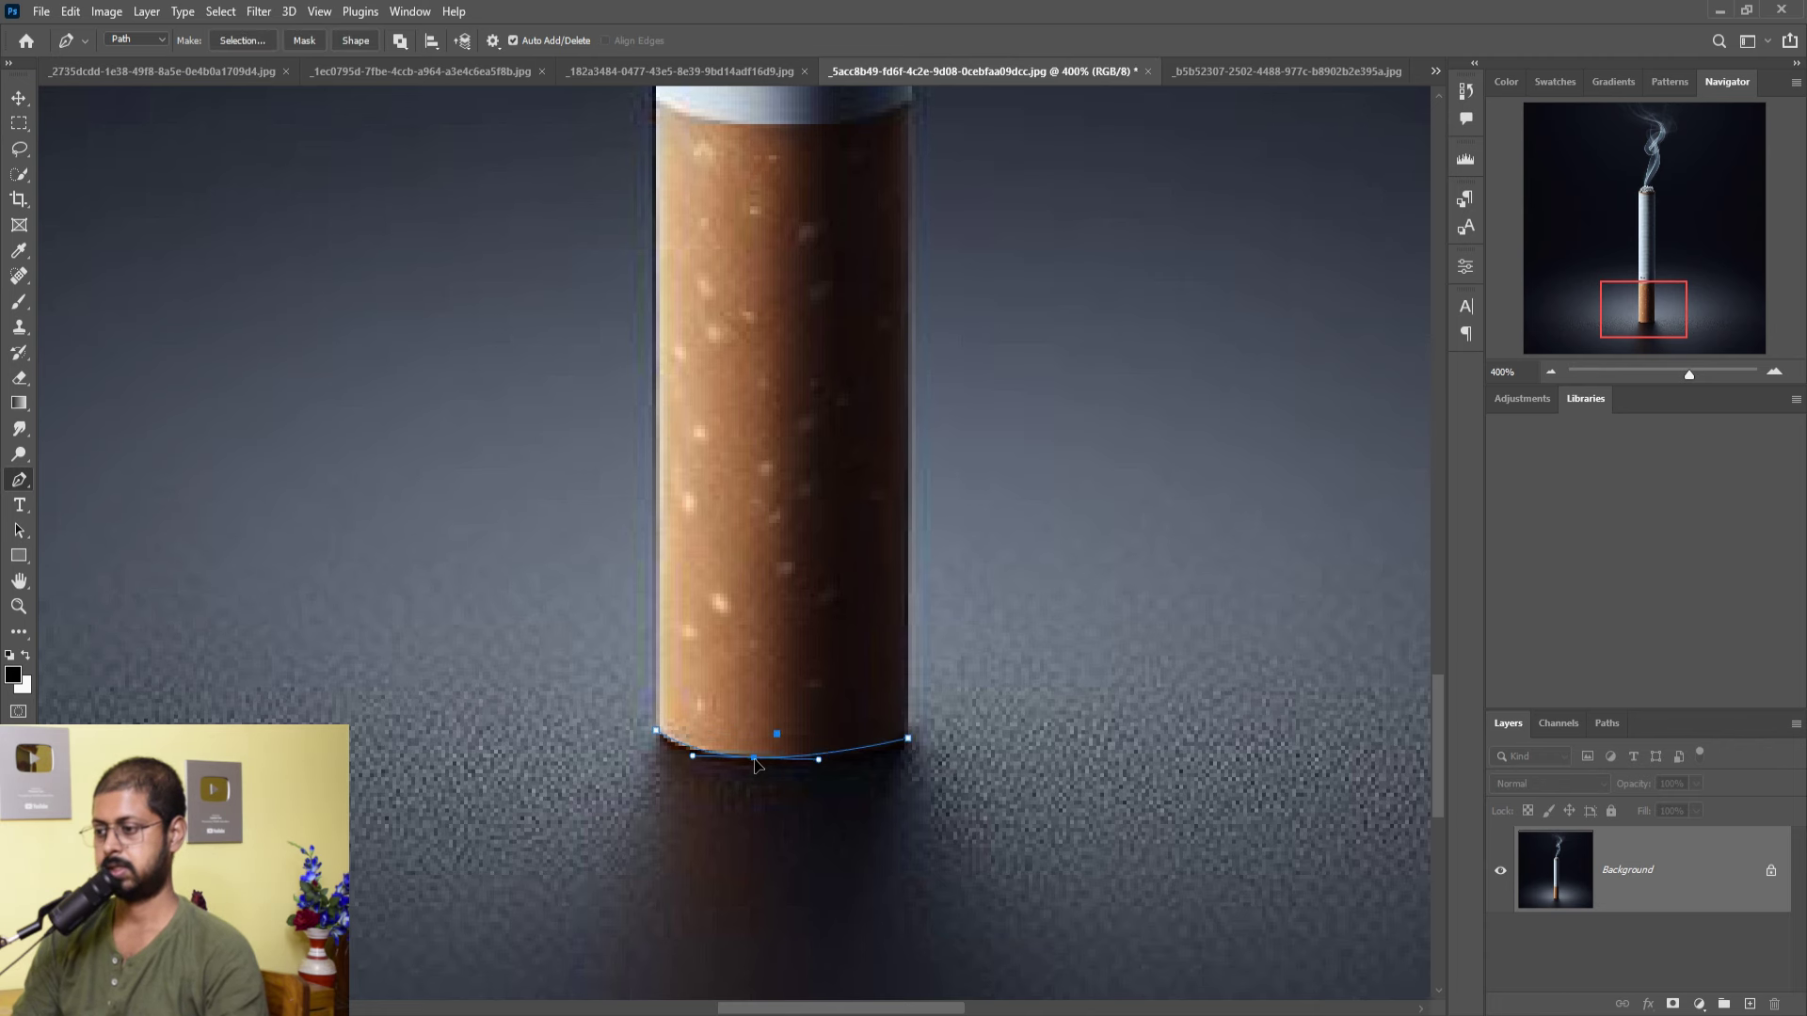
- Finish the cigarette outline, make it a selection with 0 feather, and float its window
drag(660, 141, 805, 336)
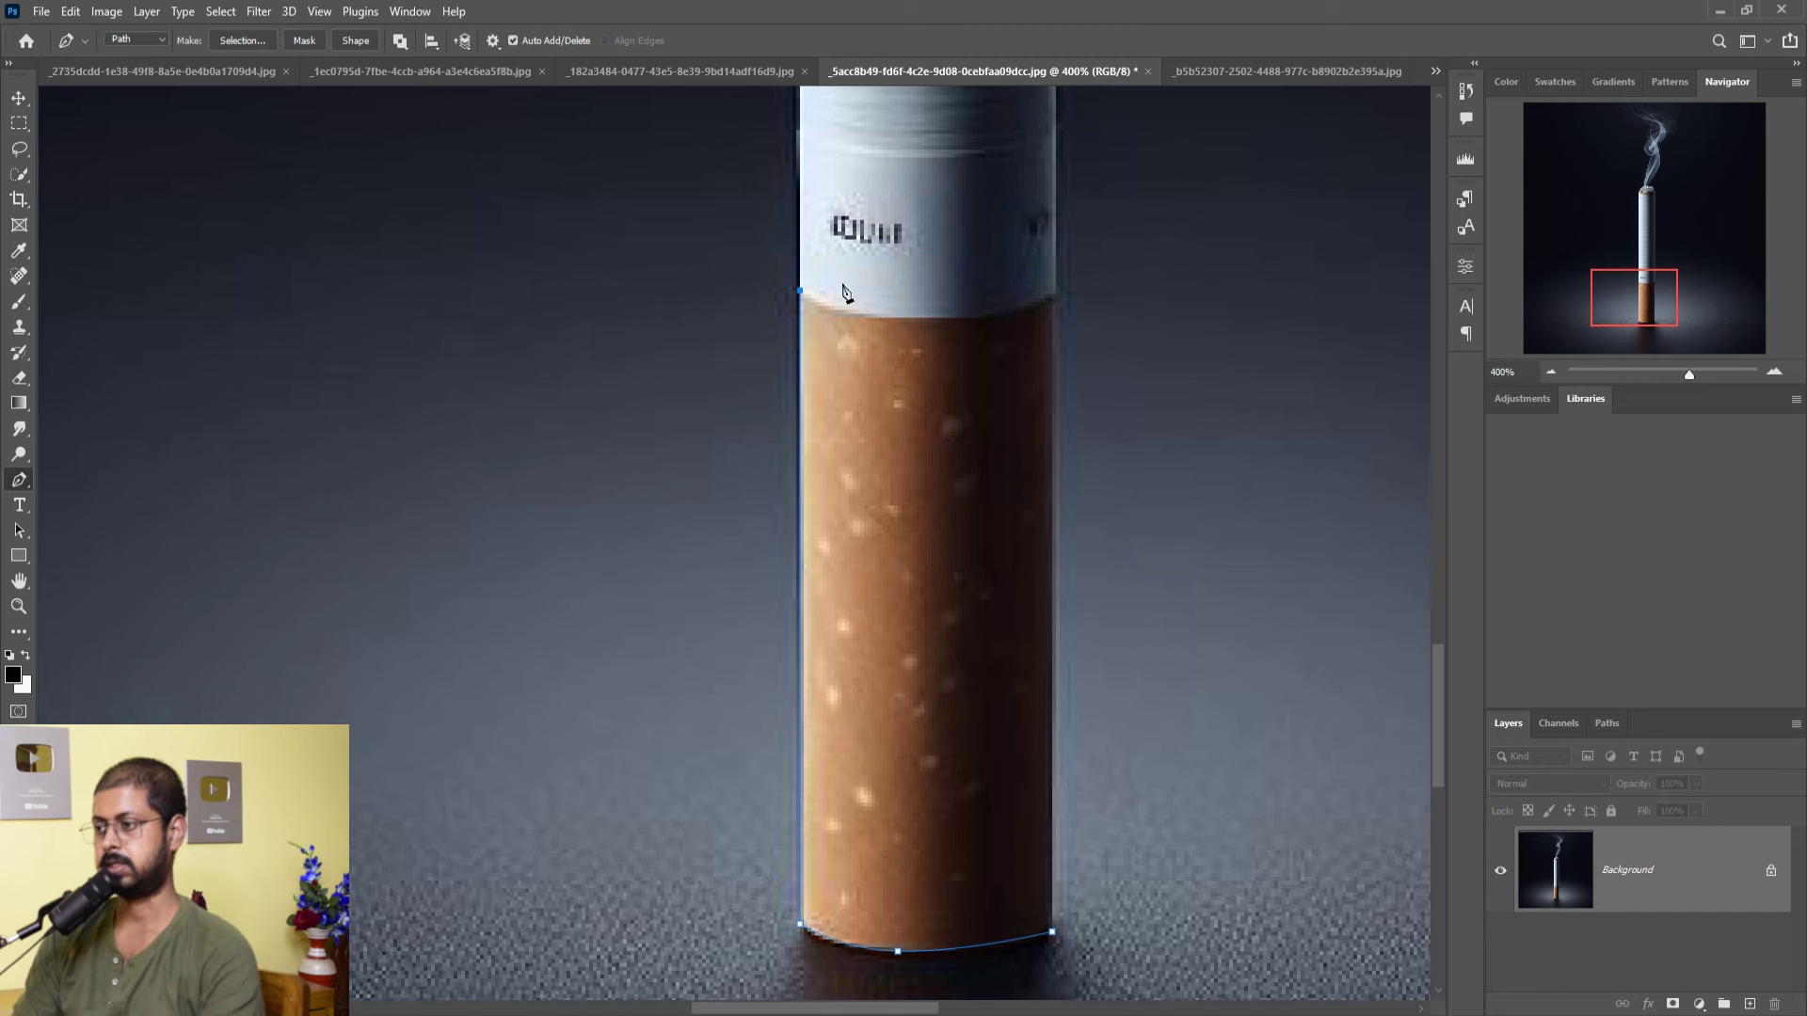
drag(801, 299, 933, 473)
drag(925, 158, 1019, 217)
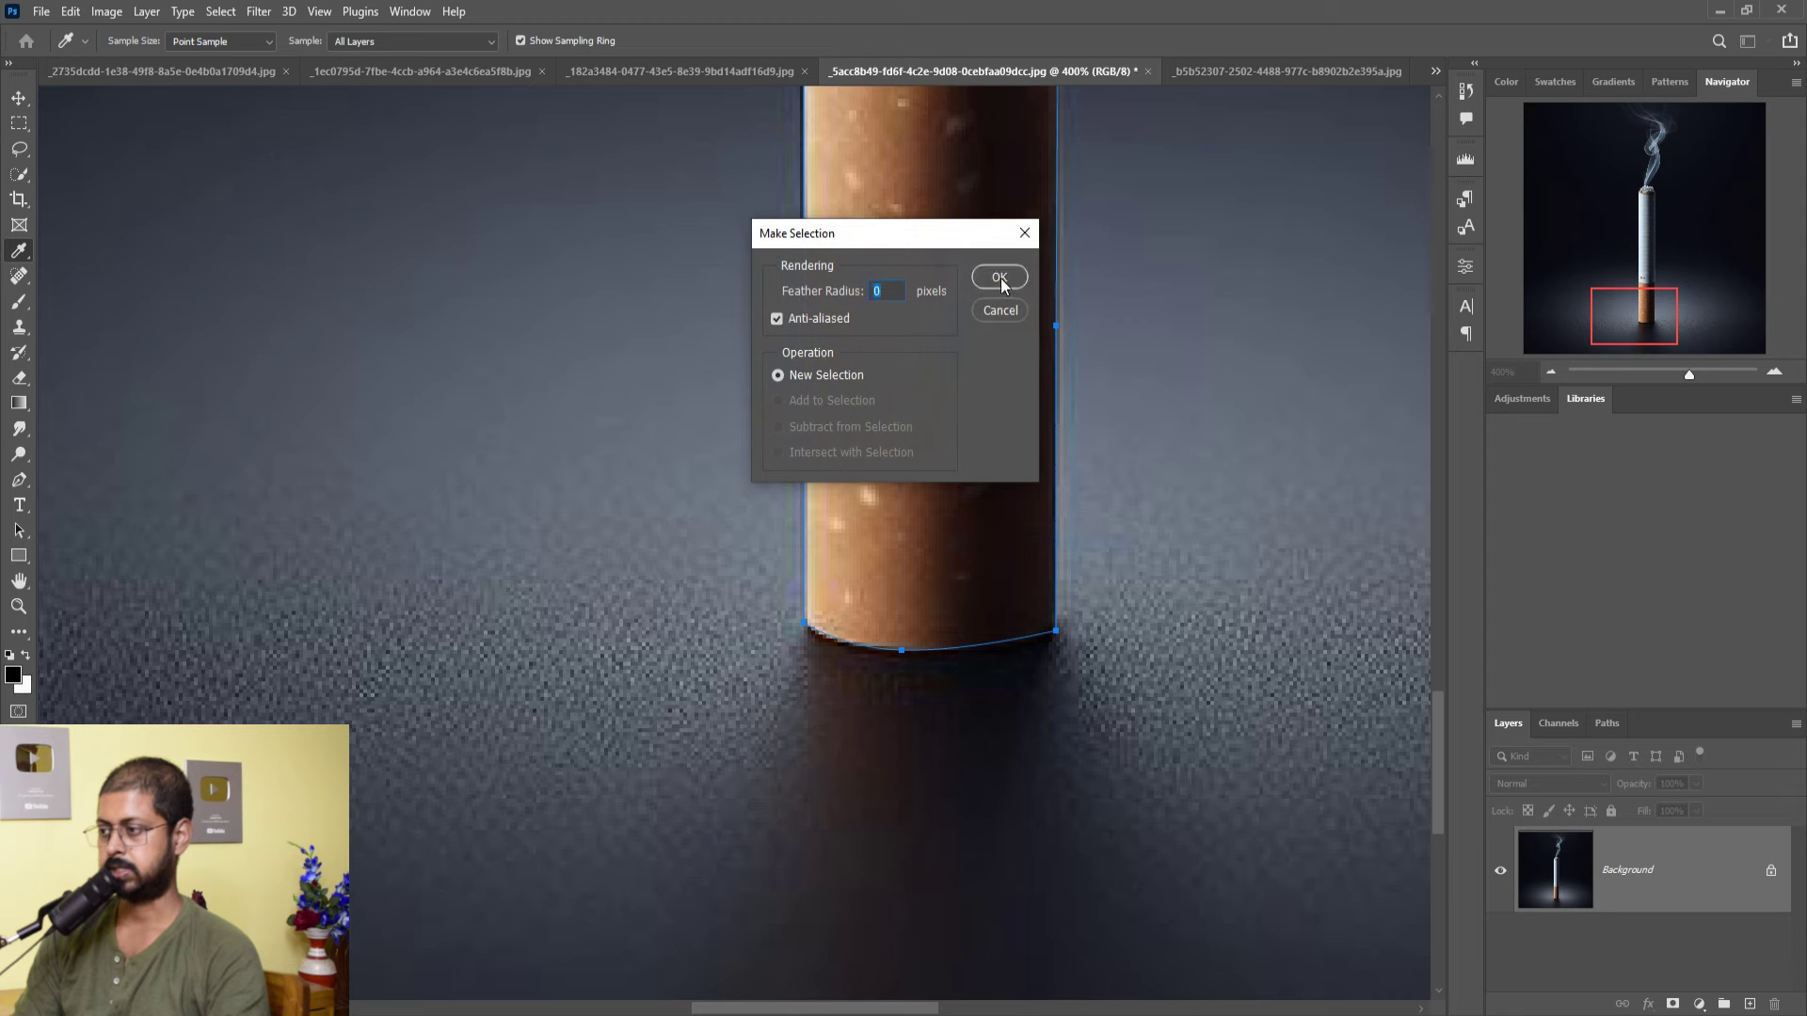
click(998, 277)
click(16, 98)
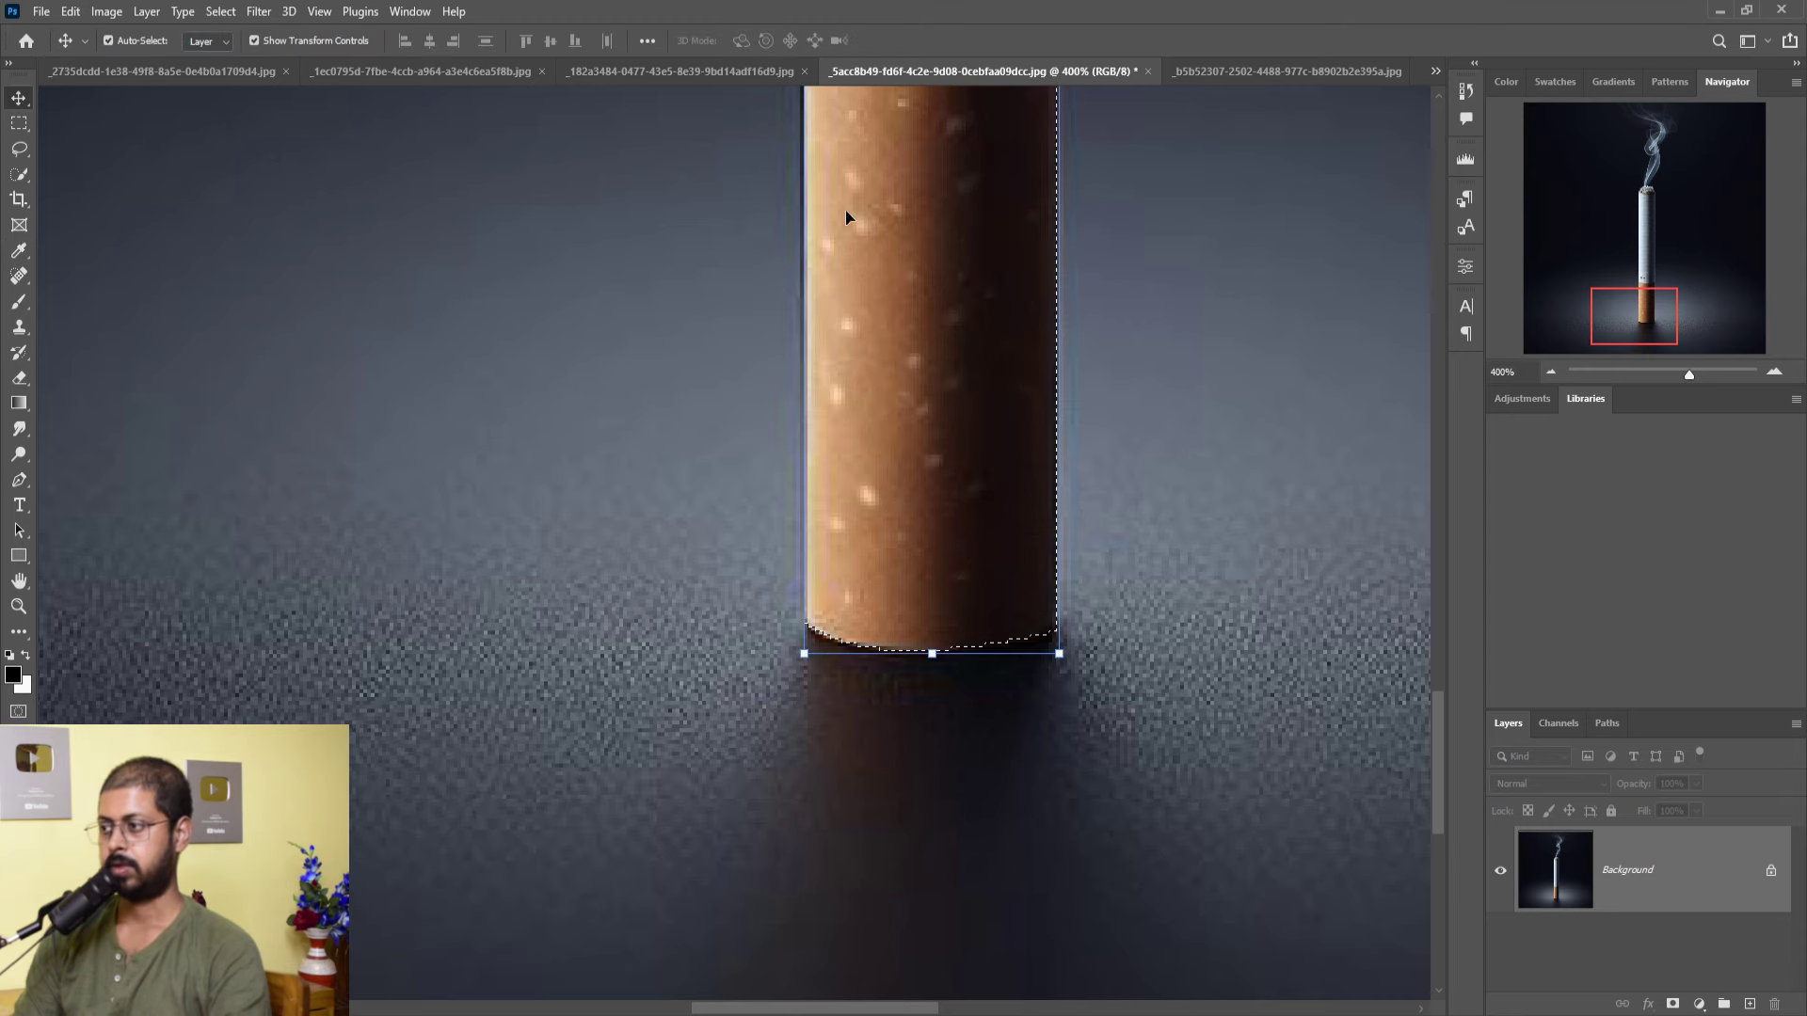
drag(936, 62, 462, 400)
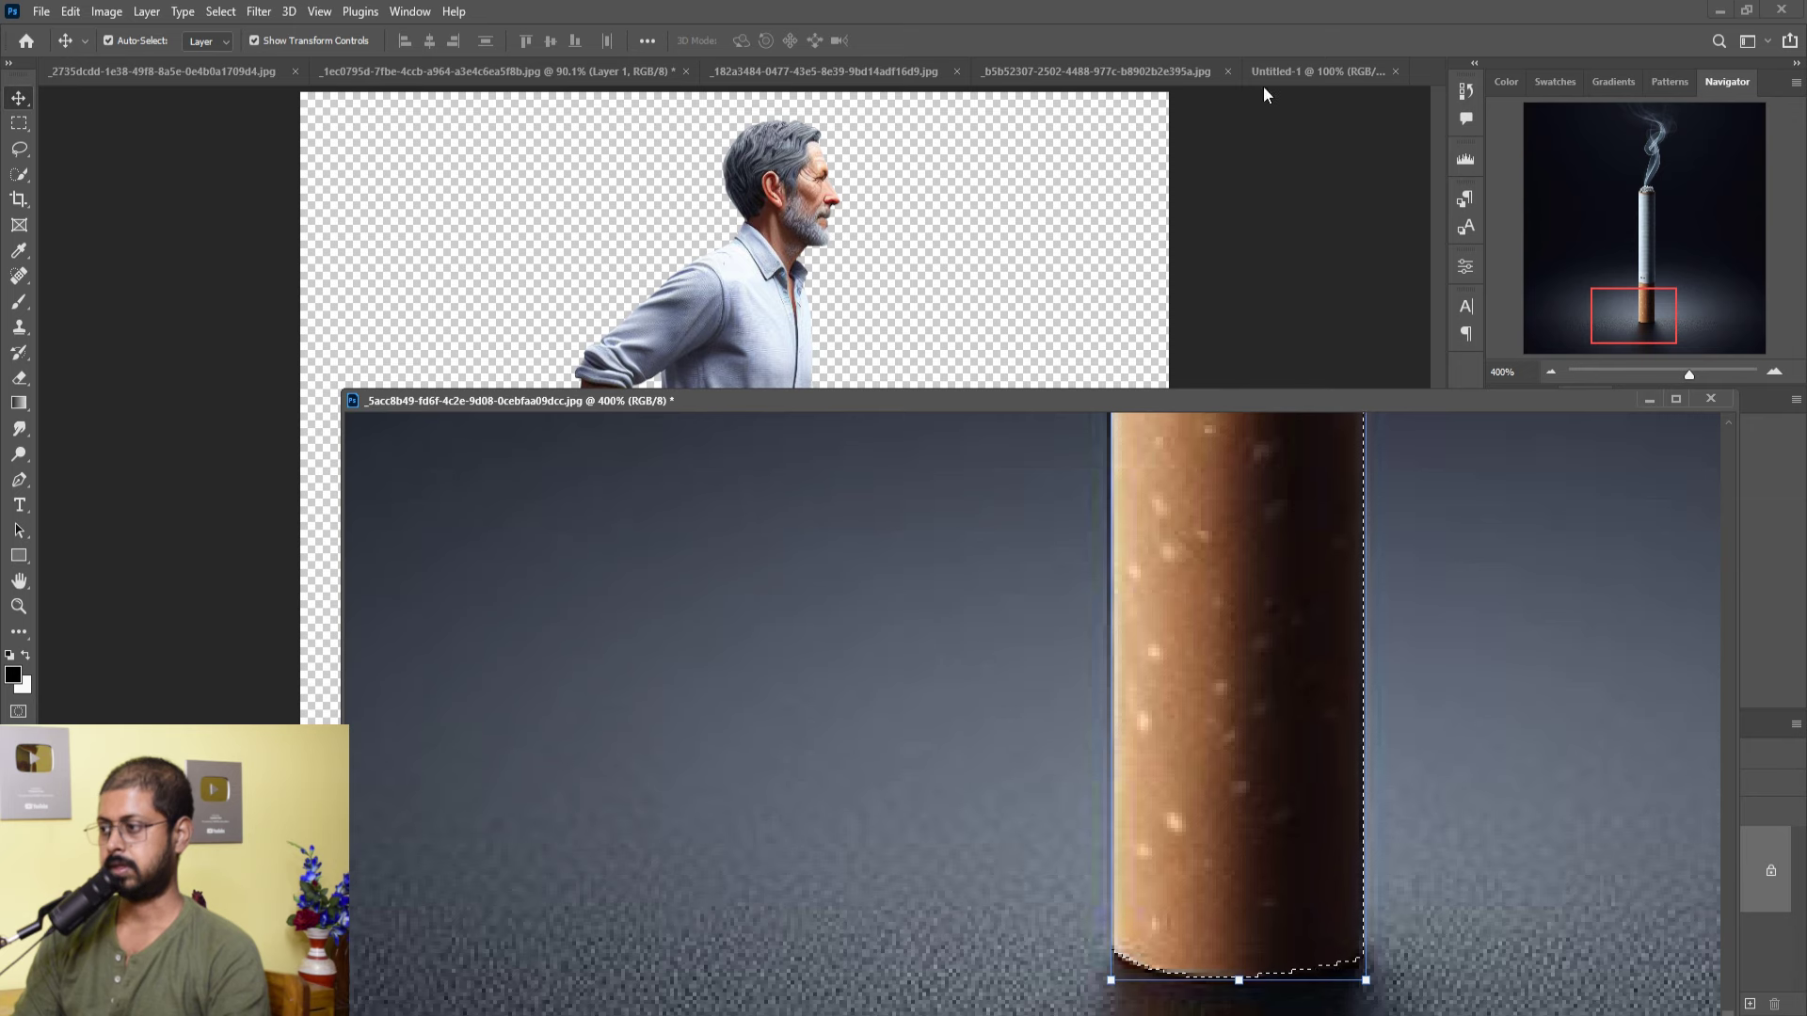
- Copy the selected cigarette onto the Untitled-1 canvas as Layer 1
click(1289, 68)
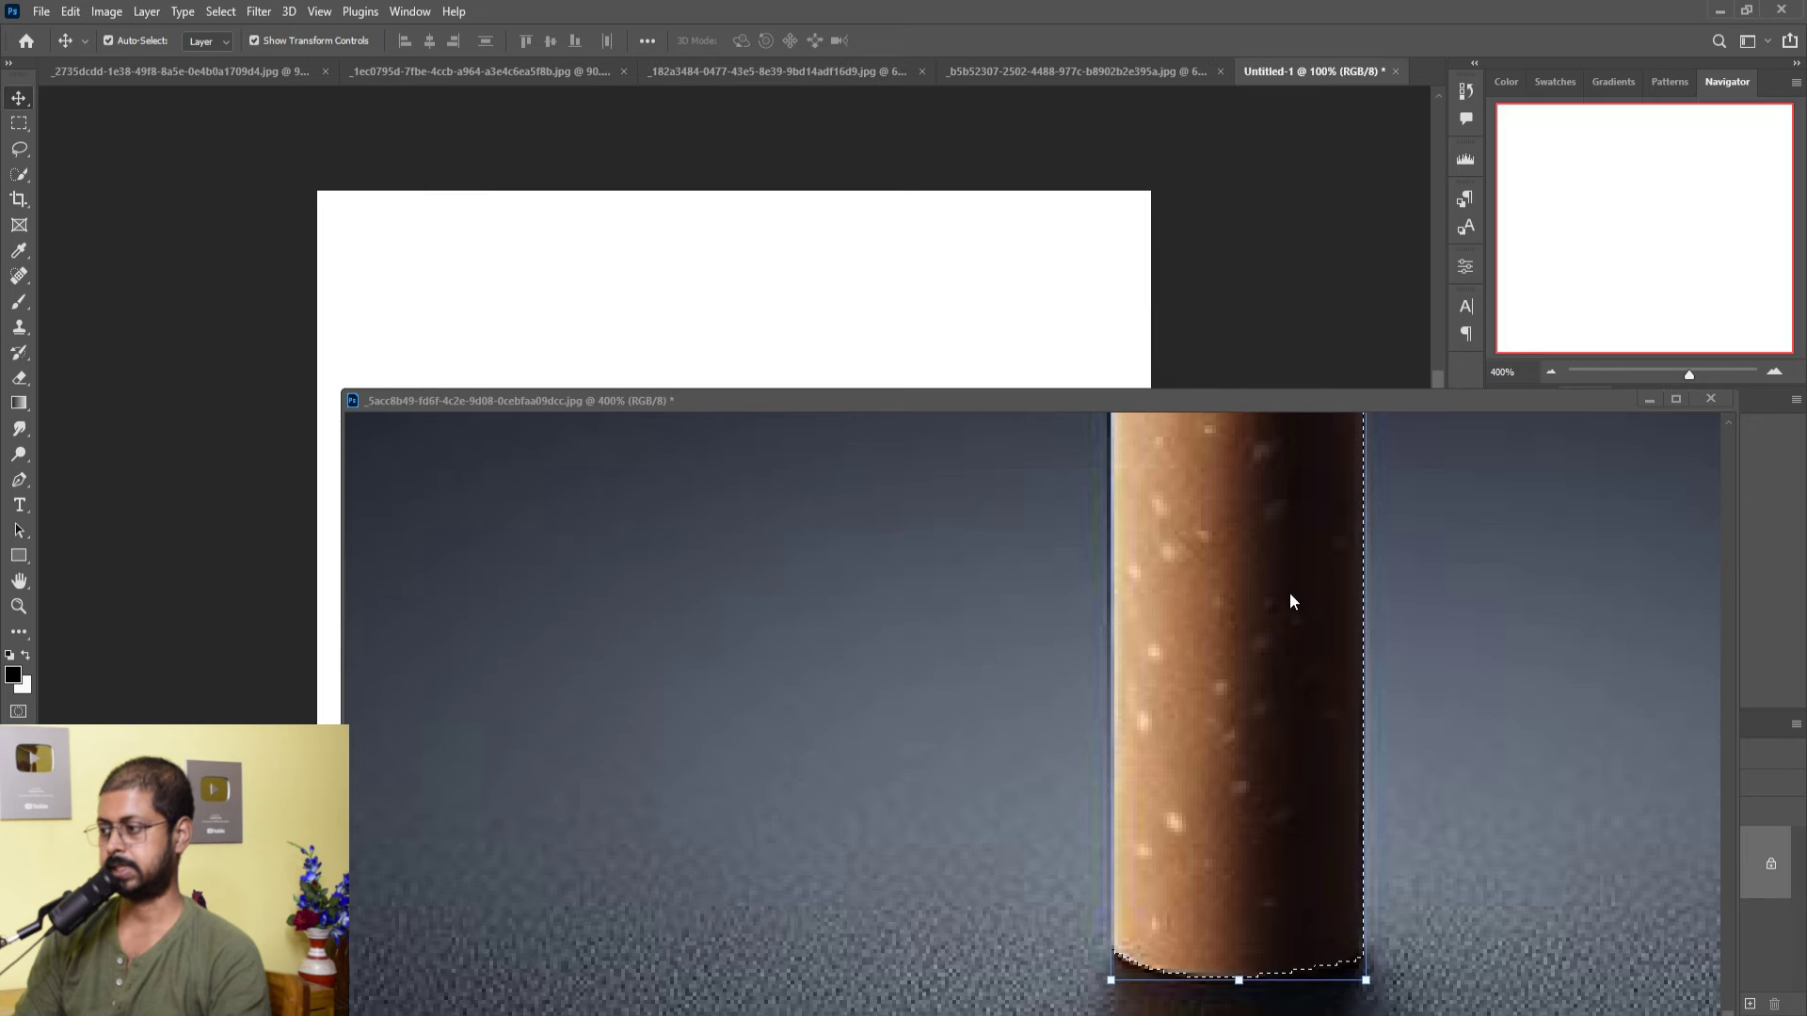
mouse_move(1289, 591)
mouse_down()
mouse_move(867, 250)
mouse_move(815, 641)
mouse_up()
click(1650, 400)
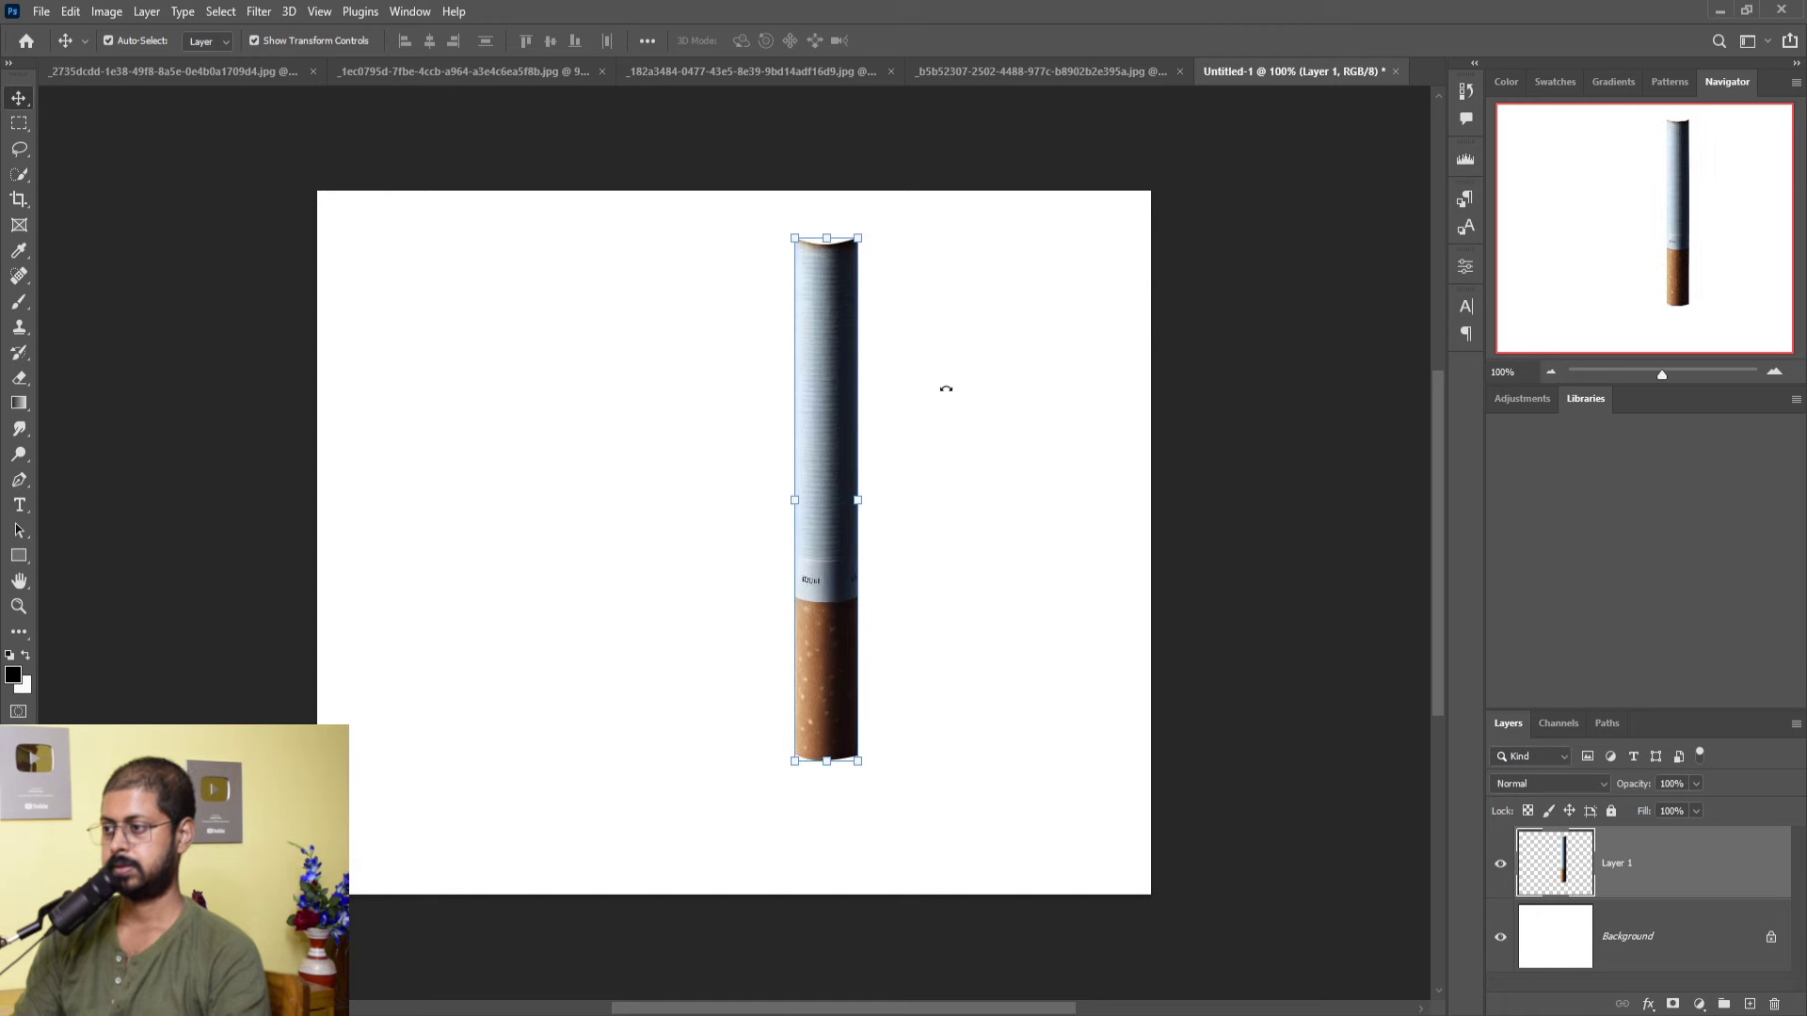
- Tilt the cigarette diagonally, move it lower left, and enlarge it to about 108%
mouse_move(946, 389)
mouse_down()
mouse_move(1065, 535)
mouse_move(1069, 477)
mouse_move(864, 567)
mouse_up()
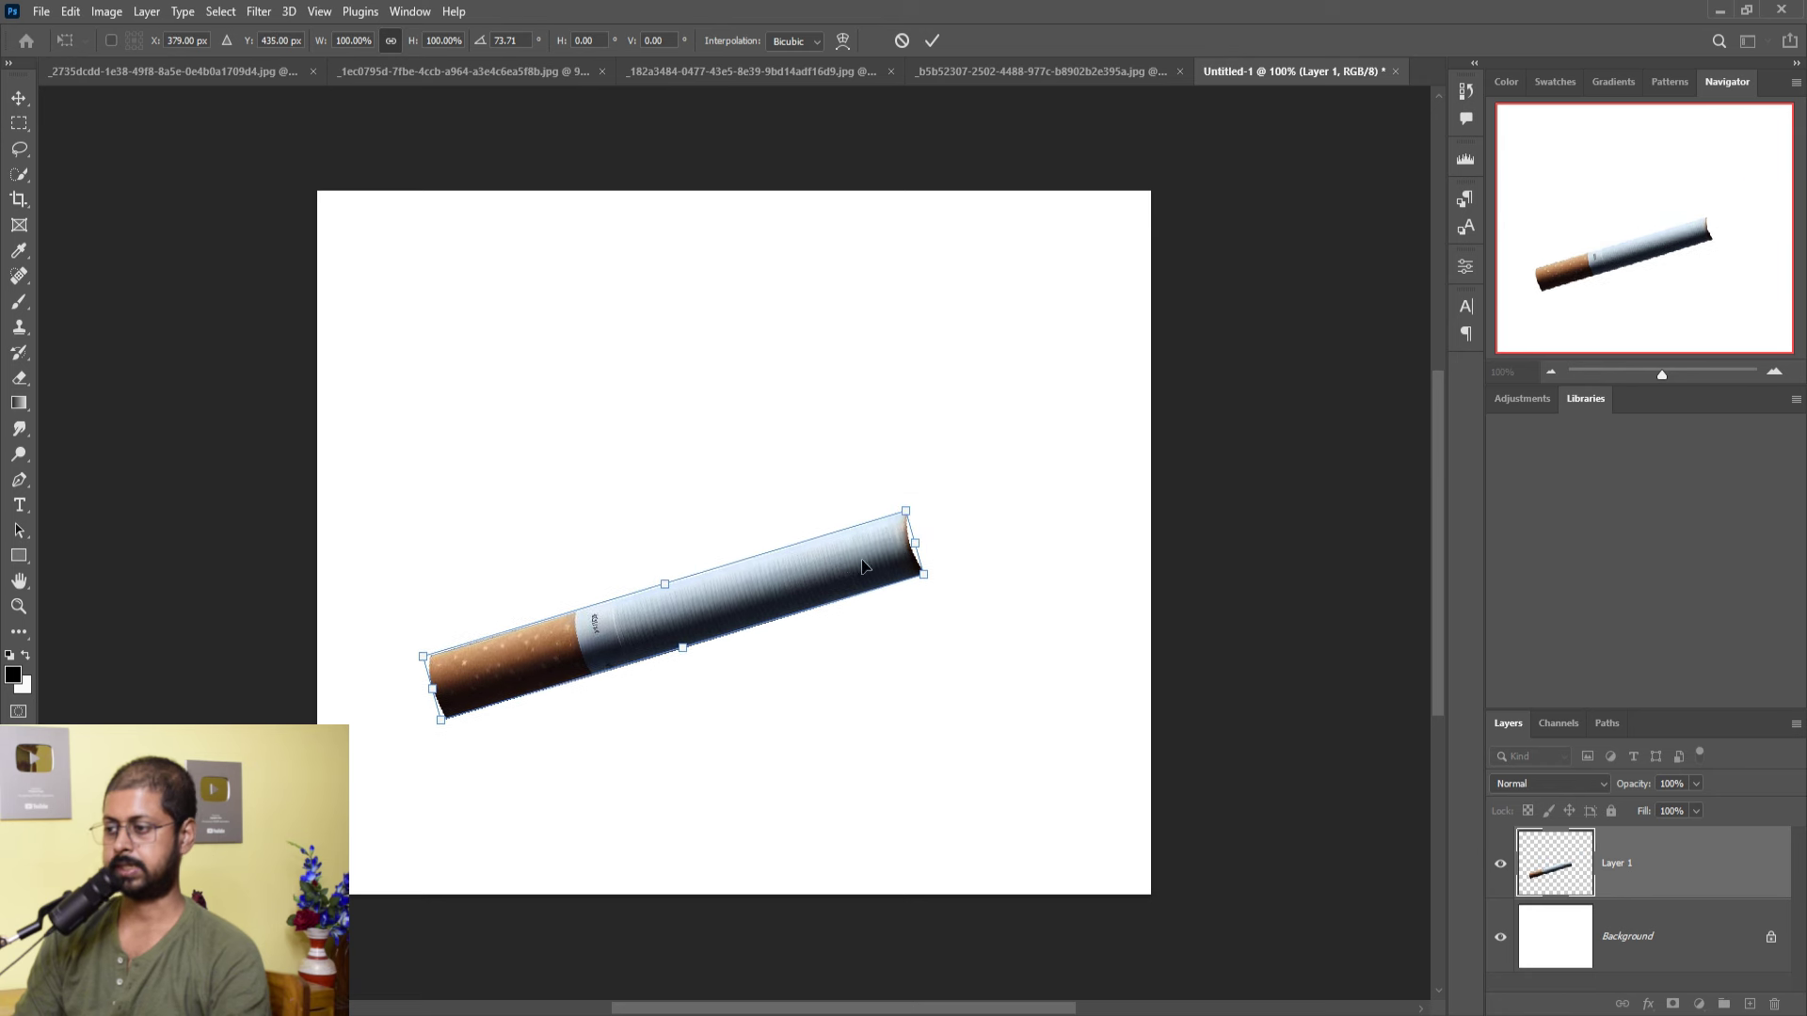
drag(980, 585, 961, 550)
drag(838, 550, 831, 562)
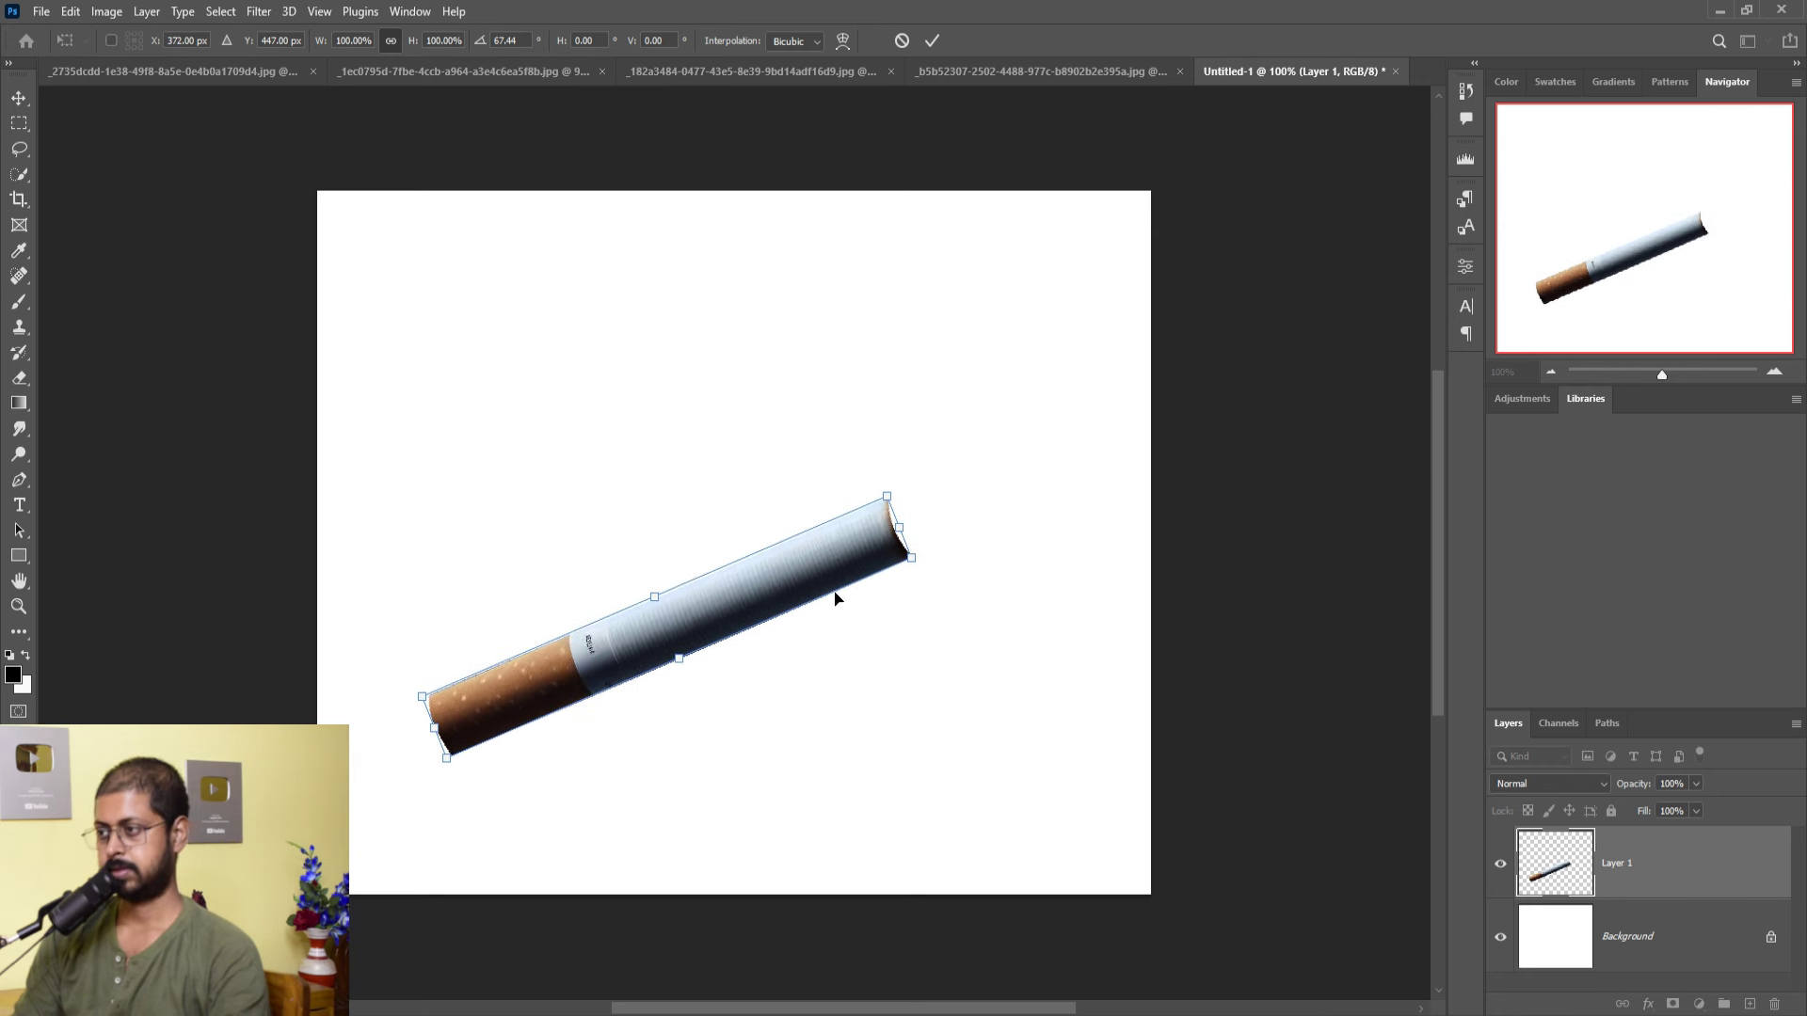
click(934, 41)
click(937, 40)
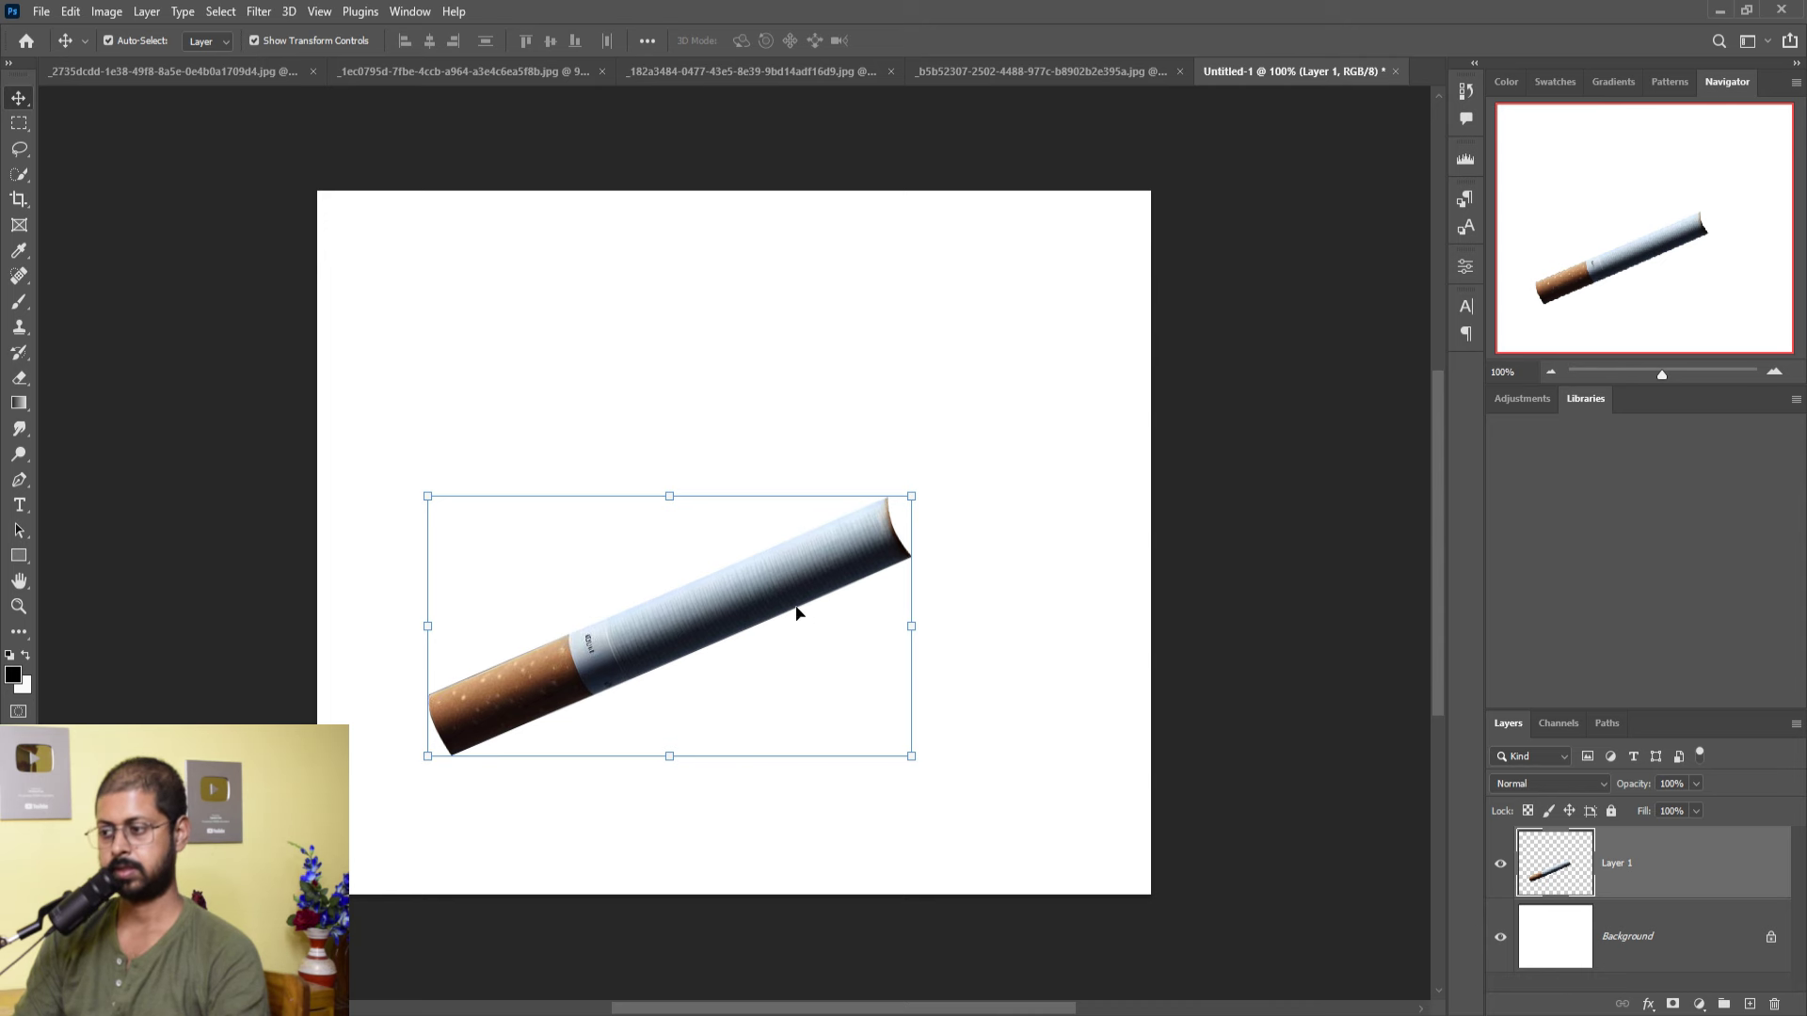
drag(779, 594, 729, 656)
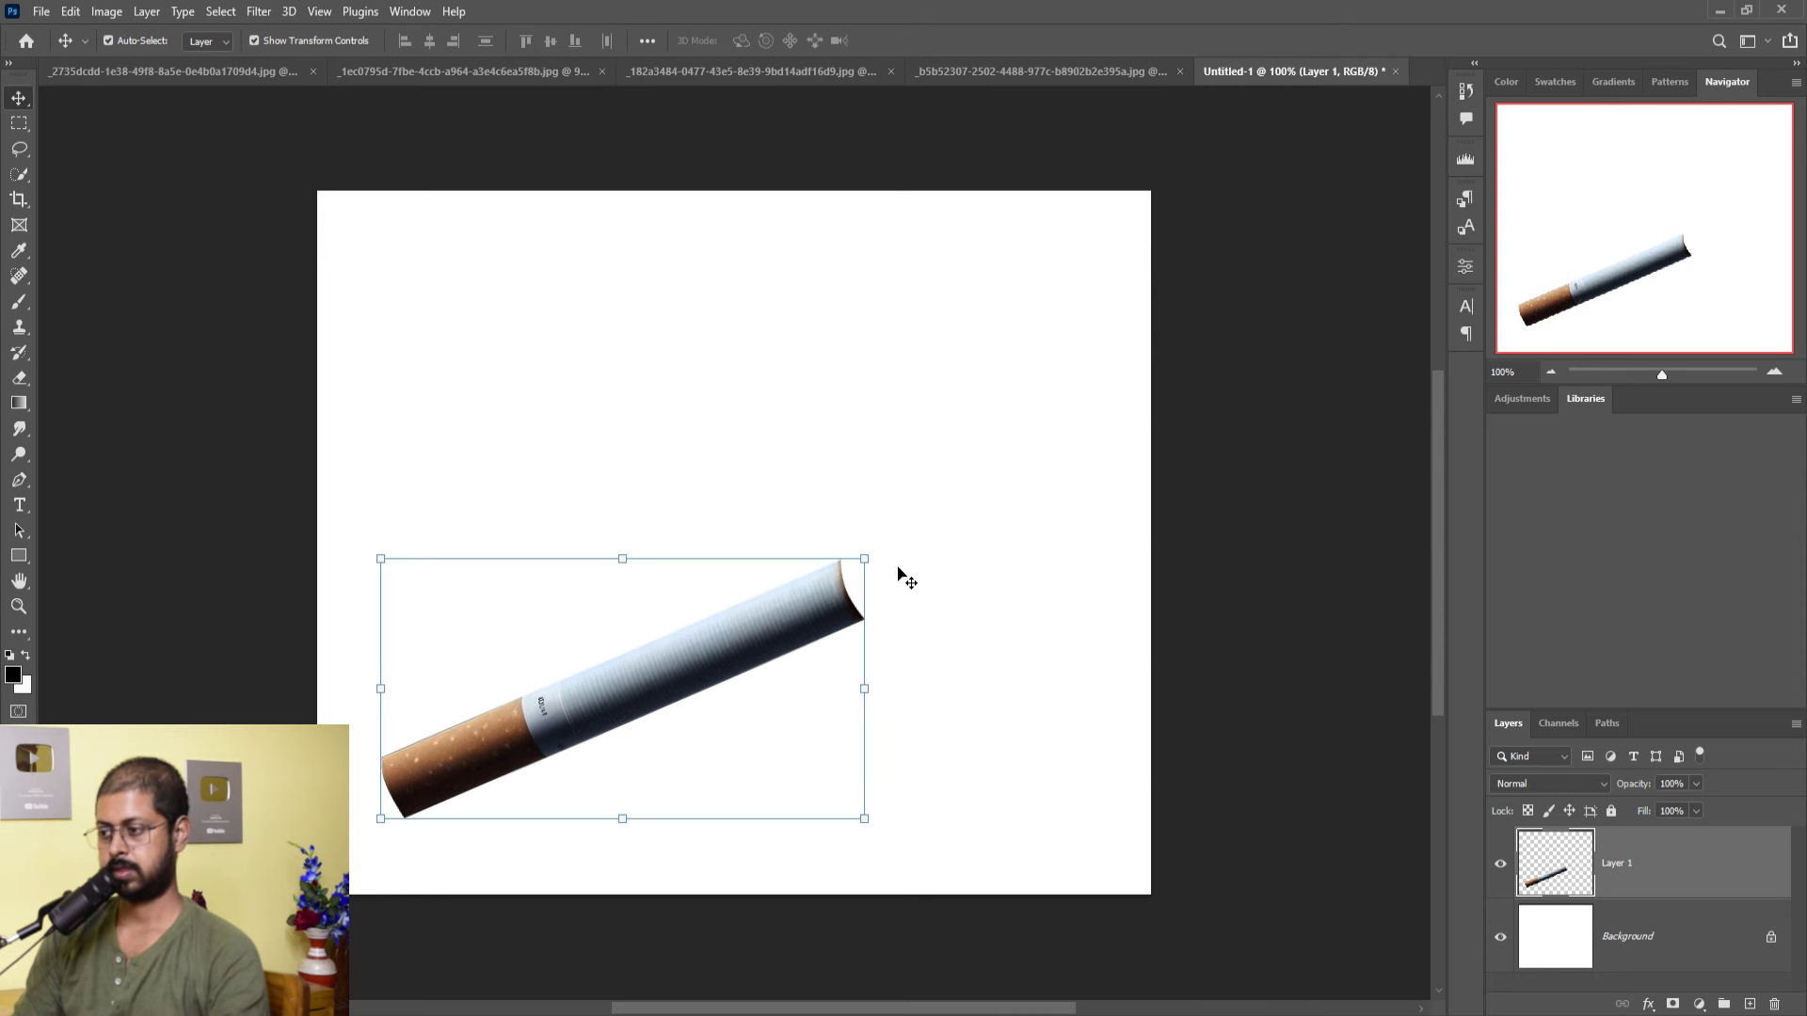
mouse_move(879, 562)
mouse_down()
mouse_move(918, 536)
mouse_move(845, 609)
mouse_move(858, 618)
mouse_up()
click(927, 52)
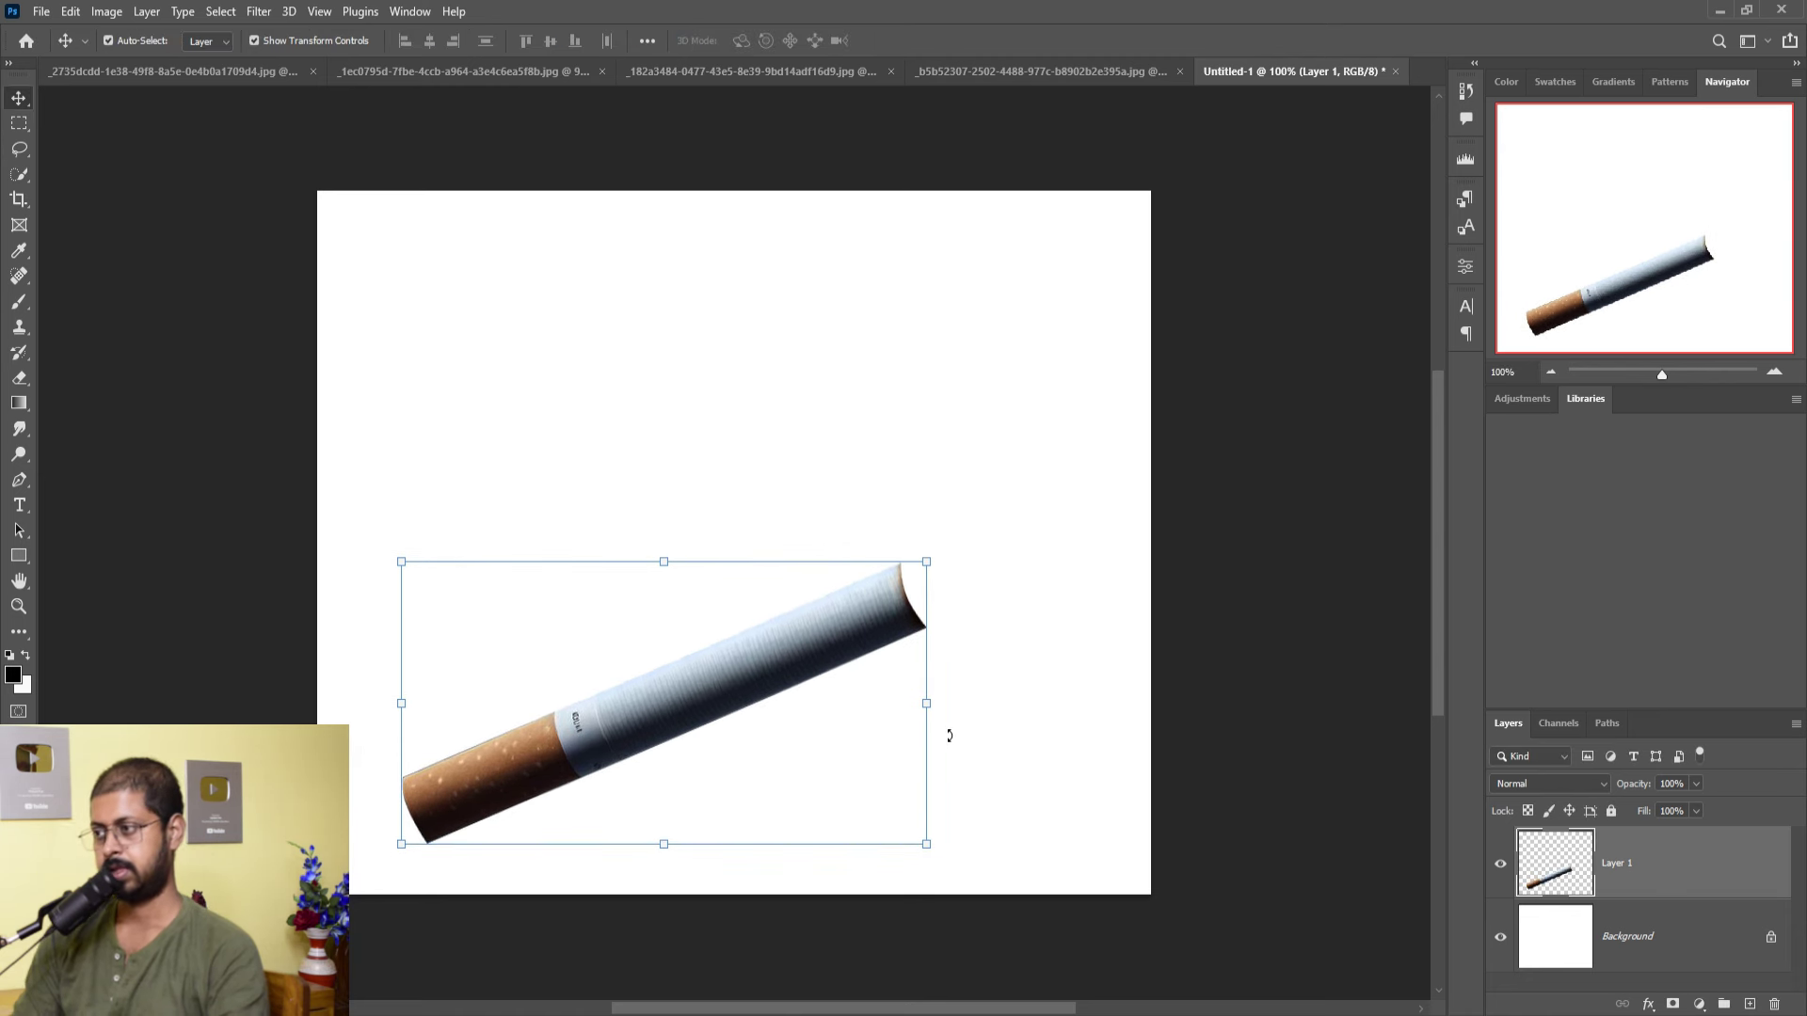
- Trace the burning ember in the smoking-cigarette photo and drag it onto Untitled-1
click(986, 80)
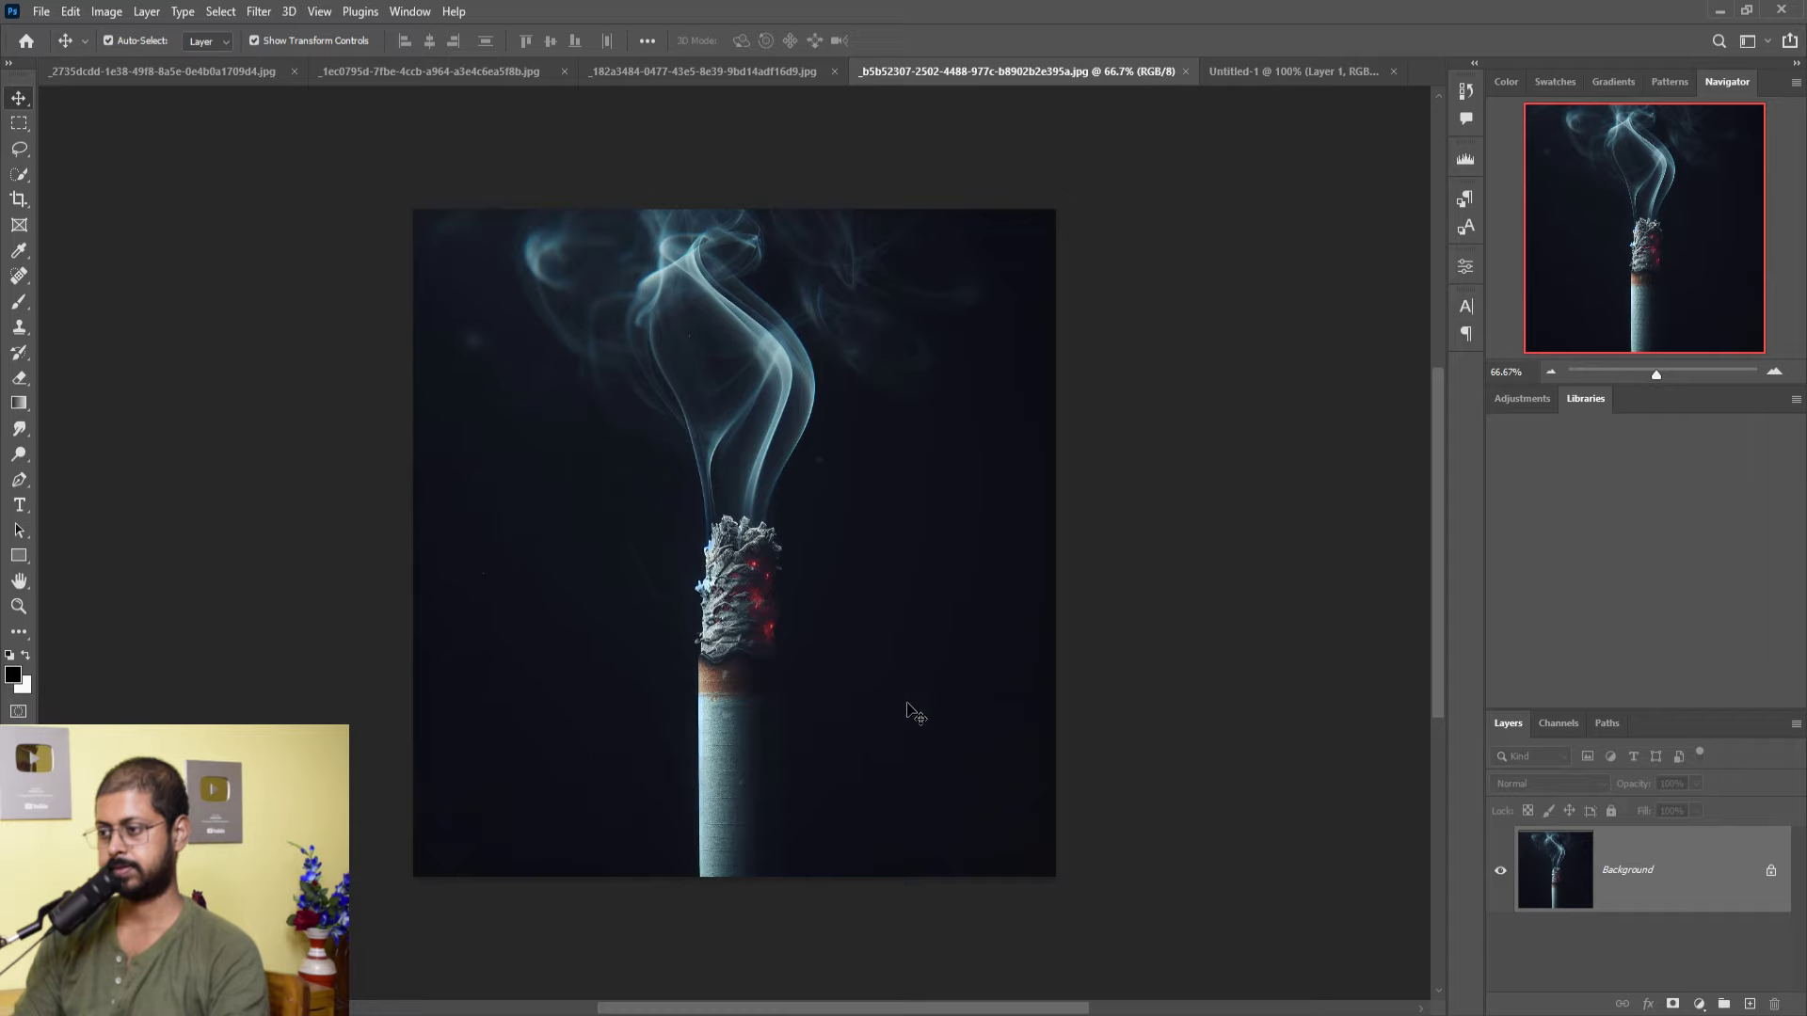
key(ctrl+plus)
key(ctrl+plus)
key(ctrl+plus)
key(ctrl+plus)
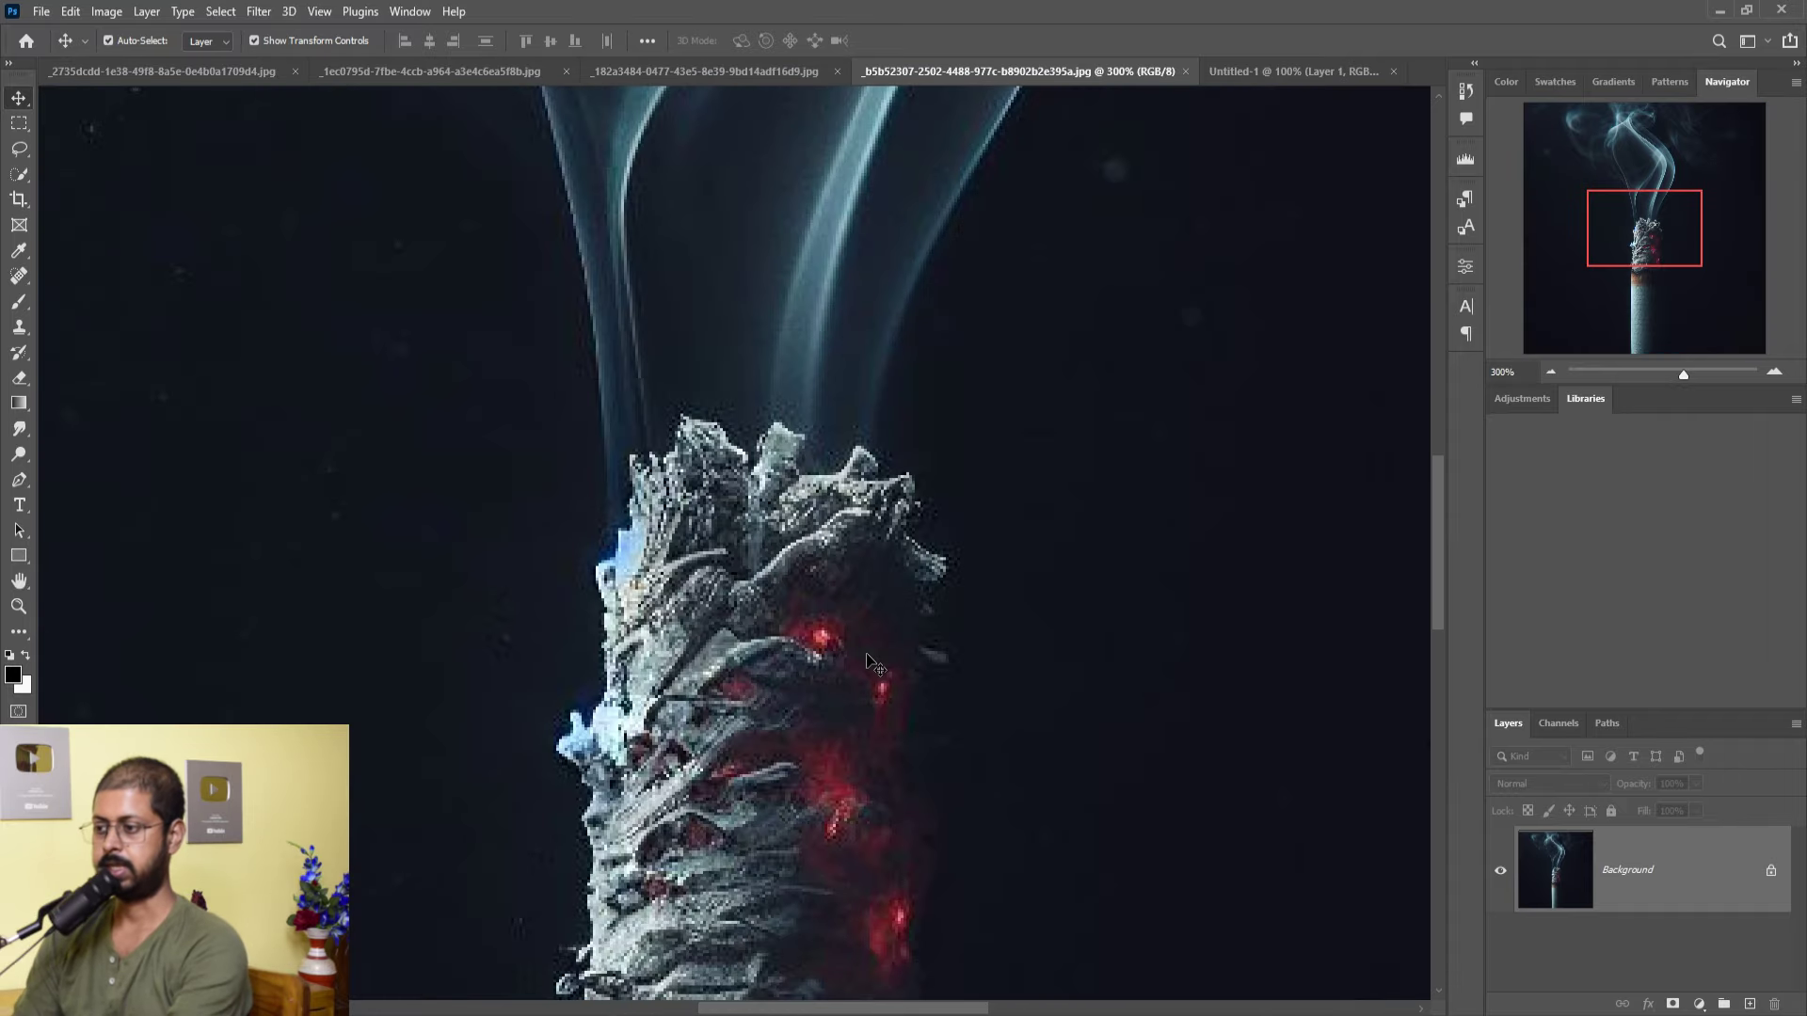
drag(867, 652, 927, 371)
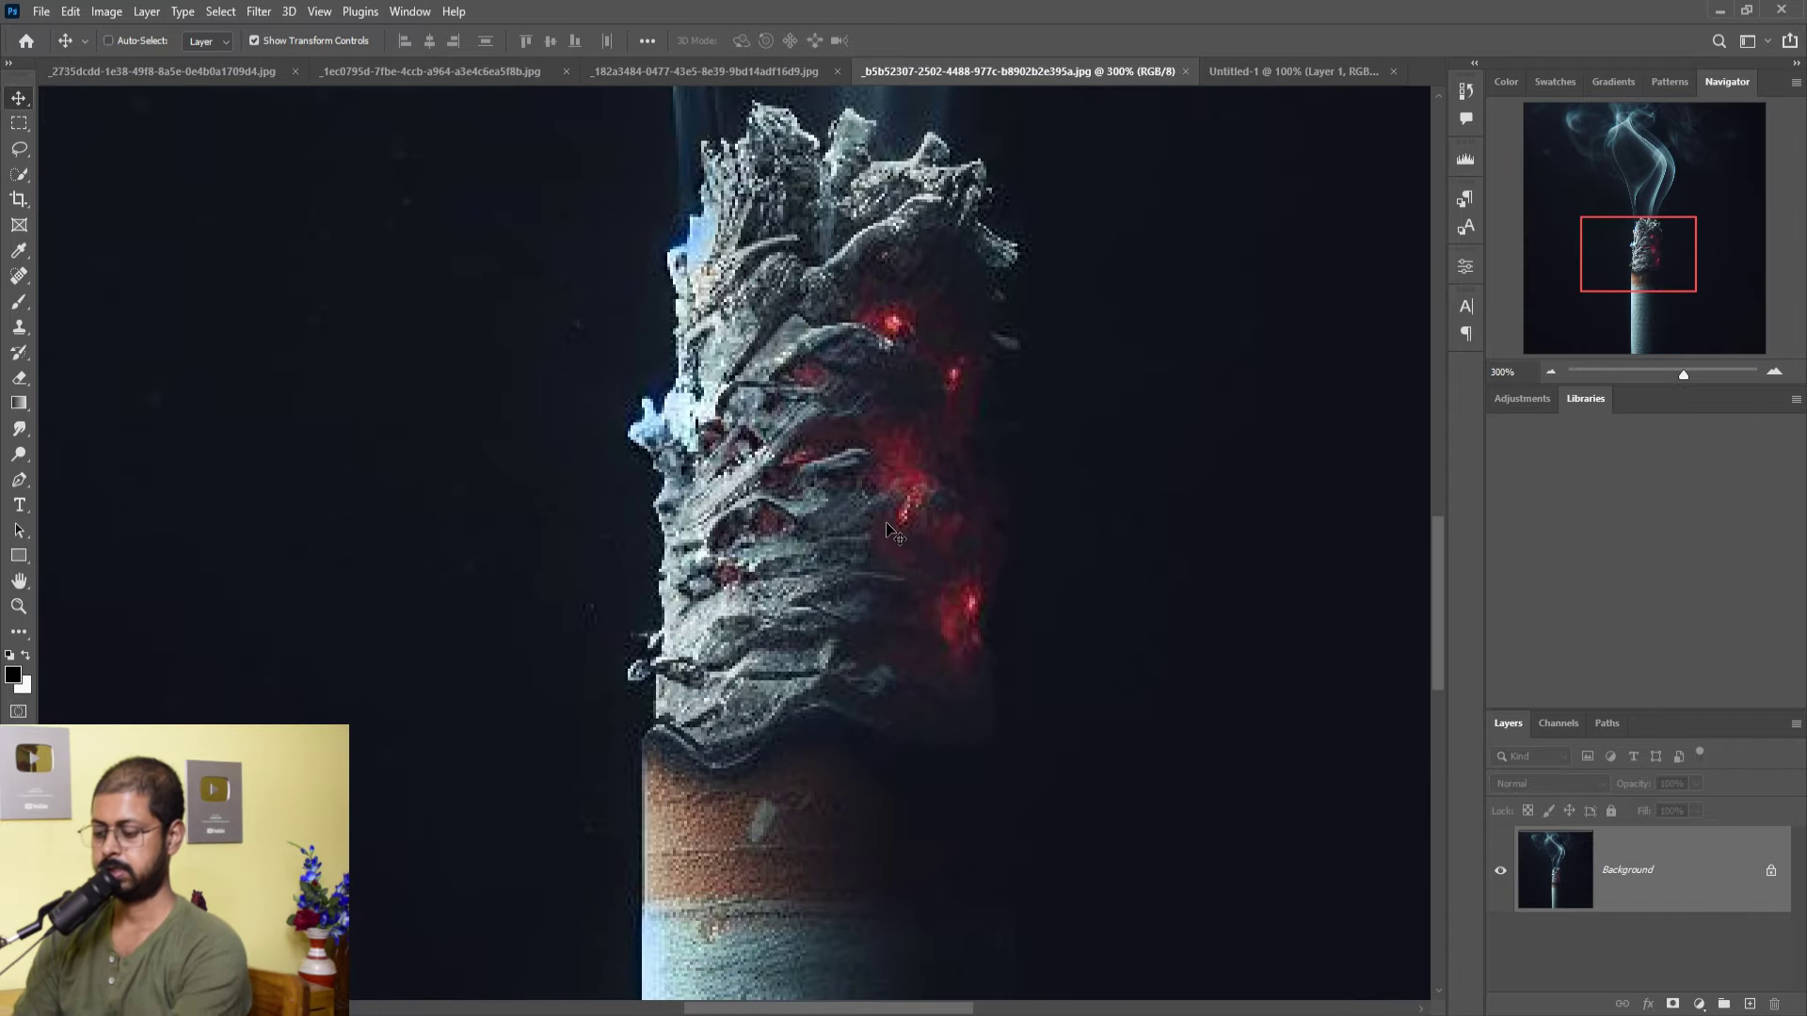
key(ctrl+plus)
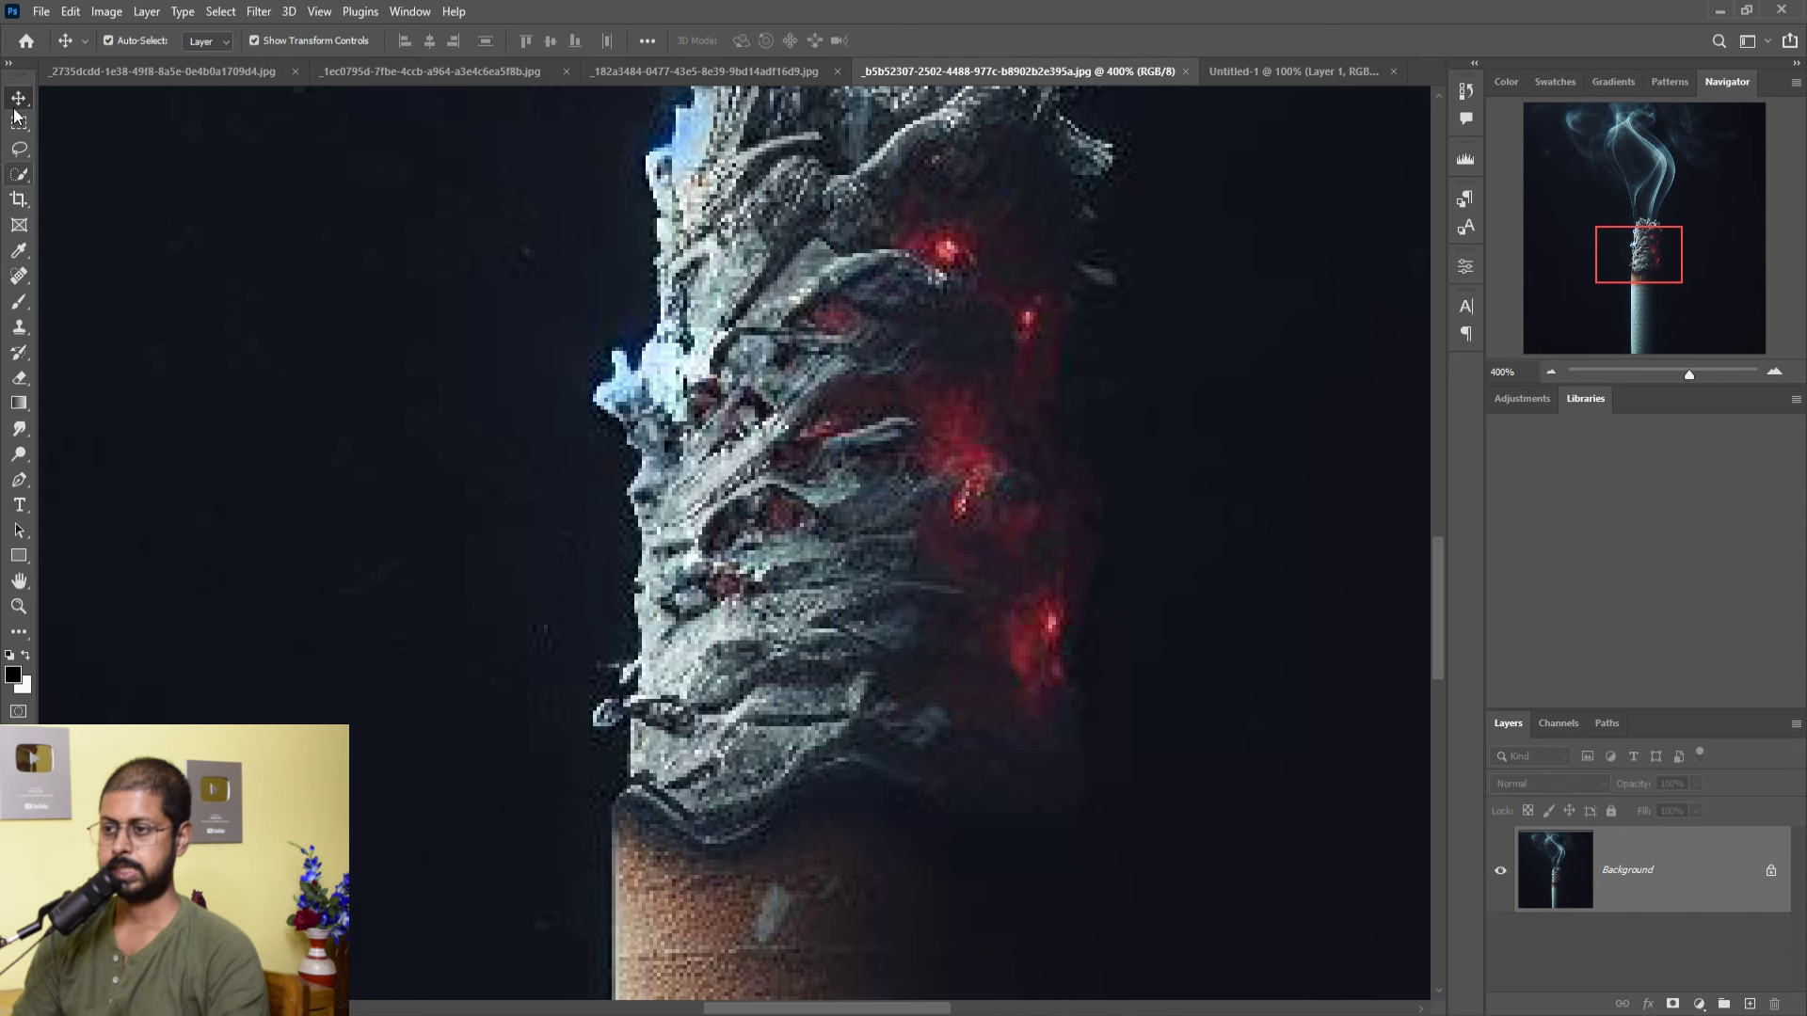
key(p)
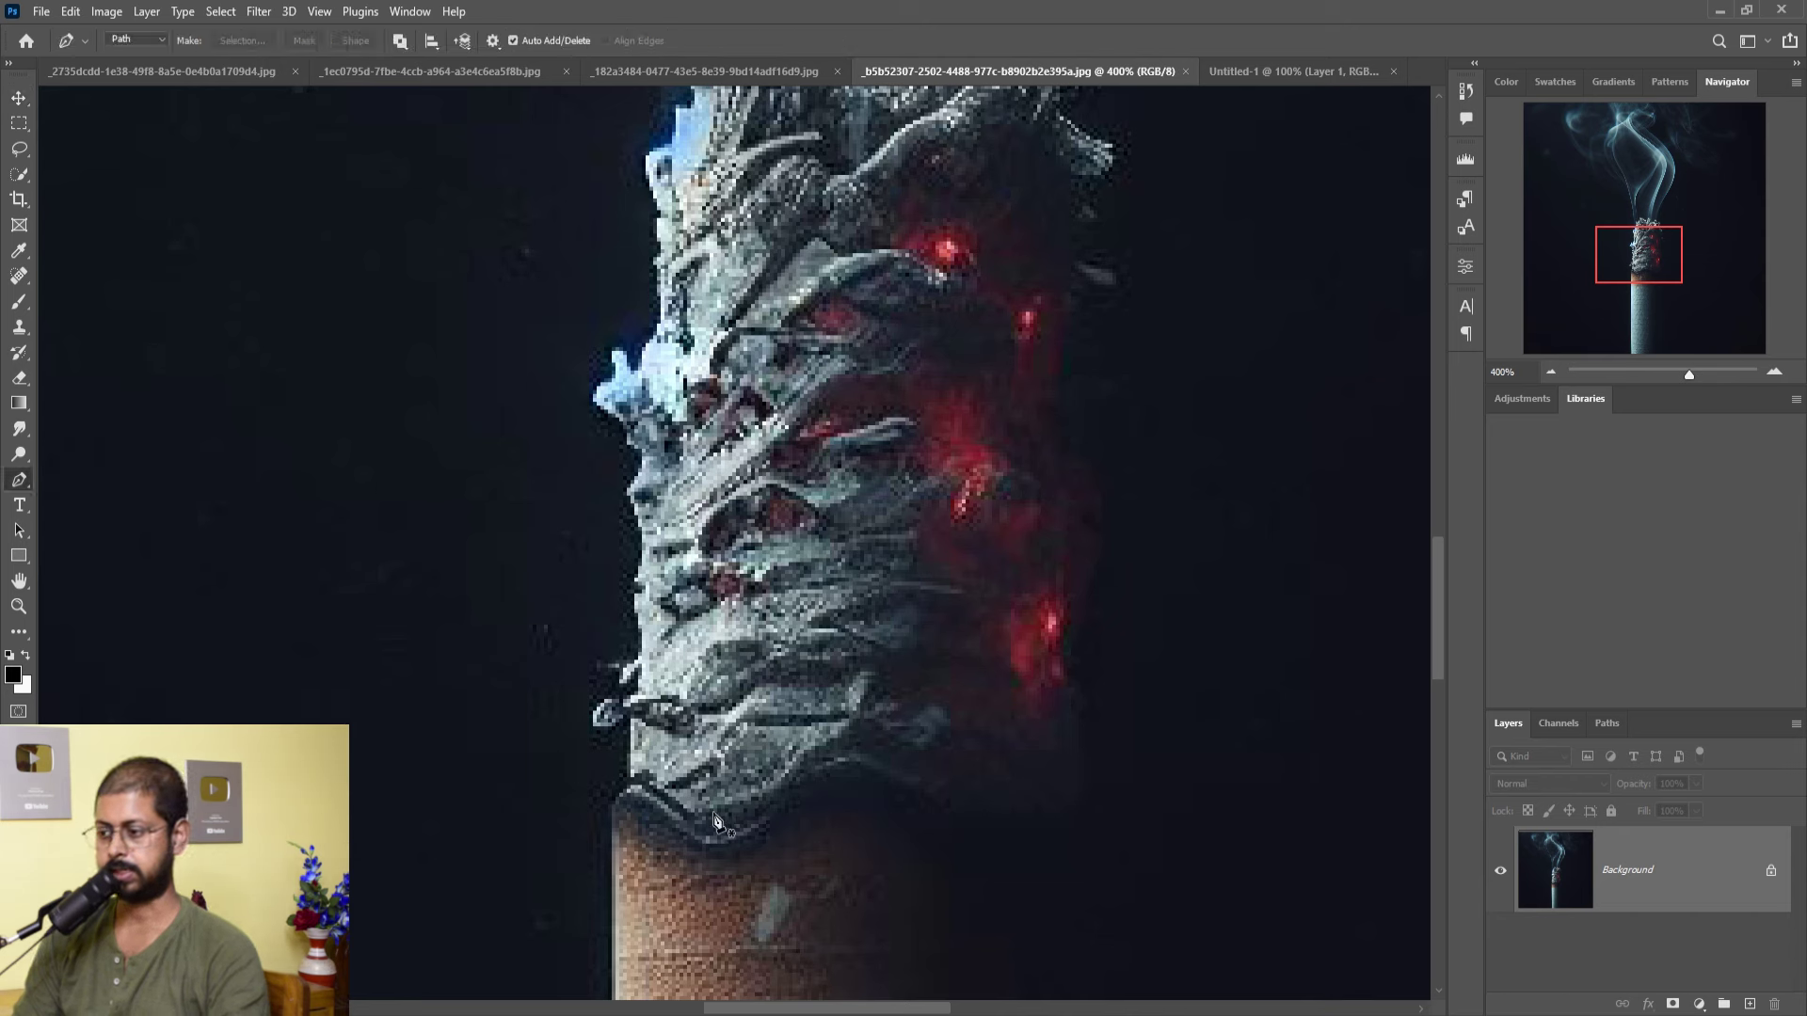
click(646, 790)
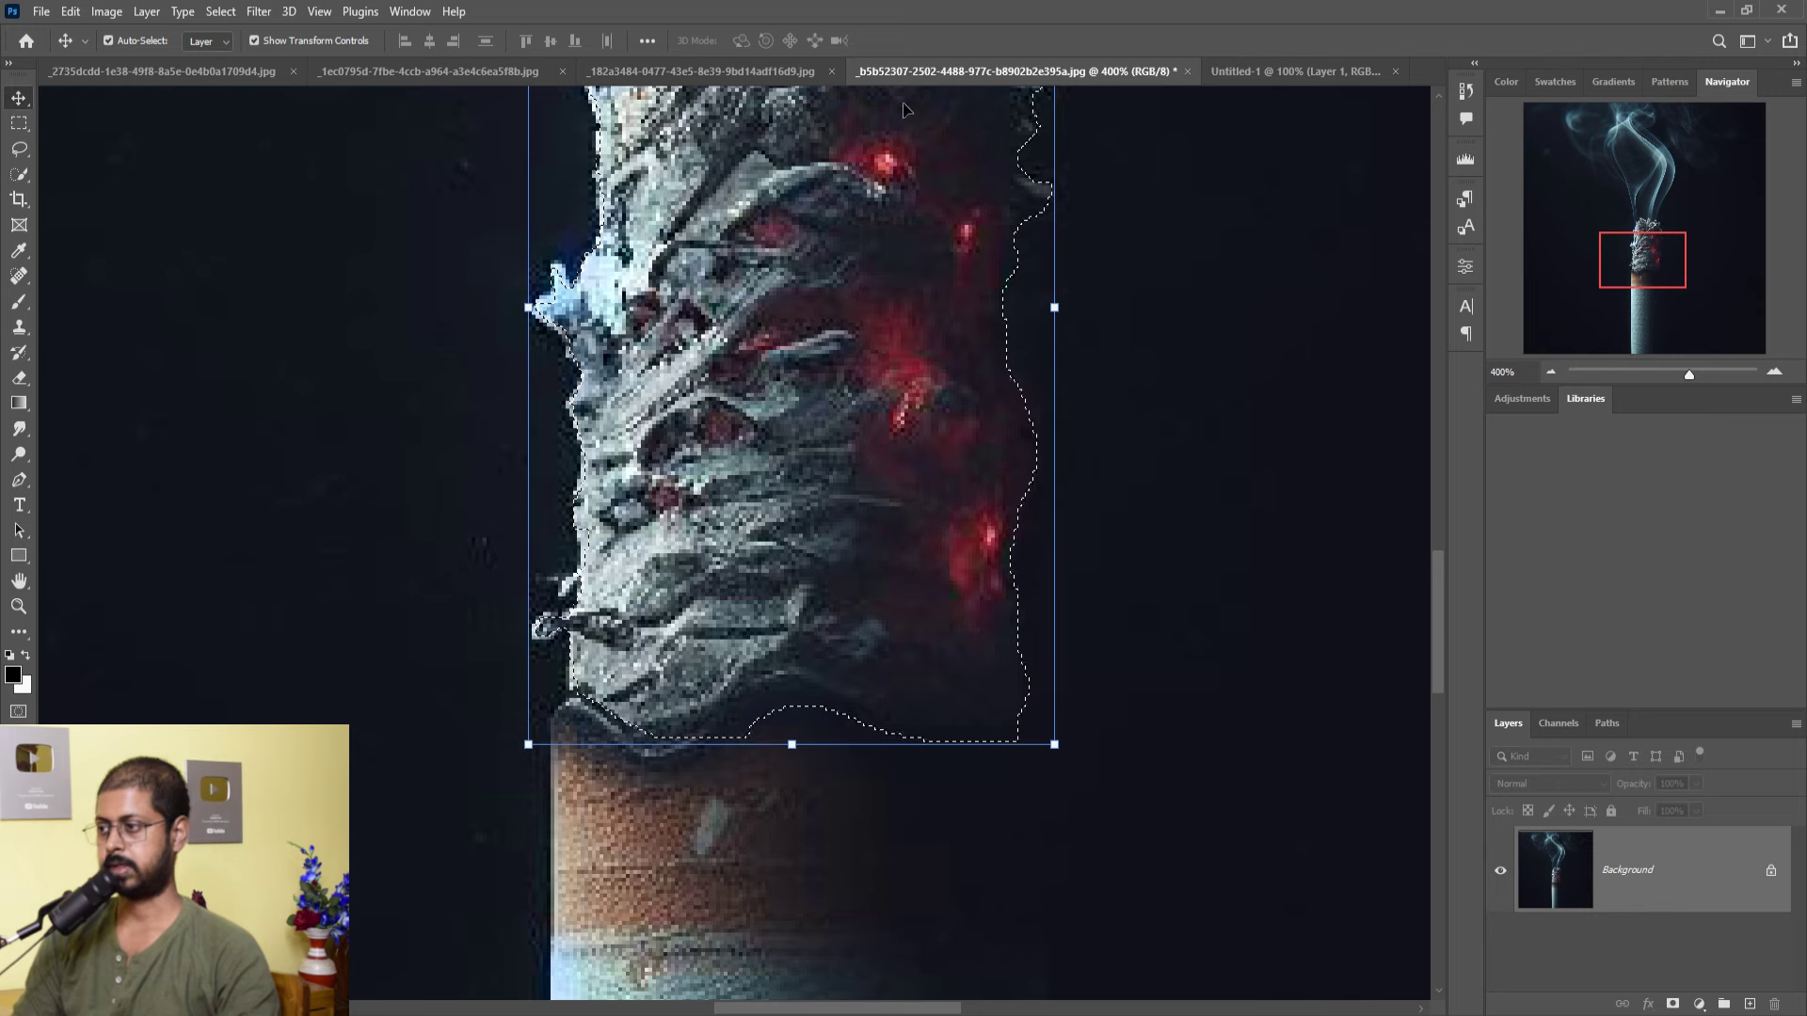
drag(968, 70, 975, 148)
drag(1631, 452, 778, 484)
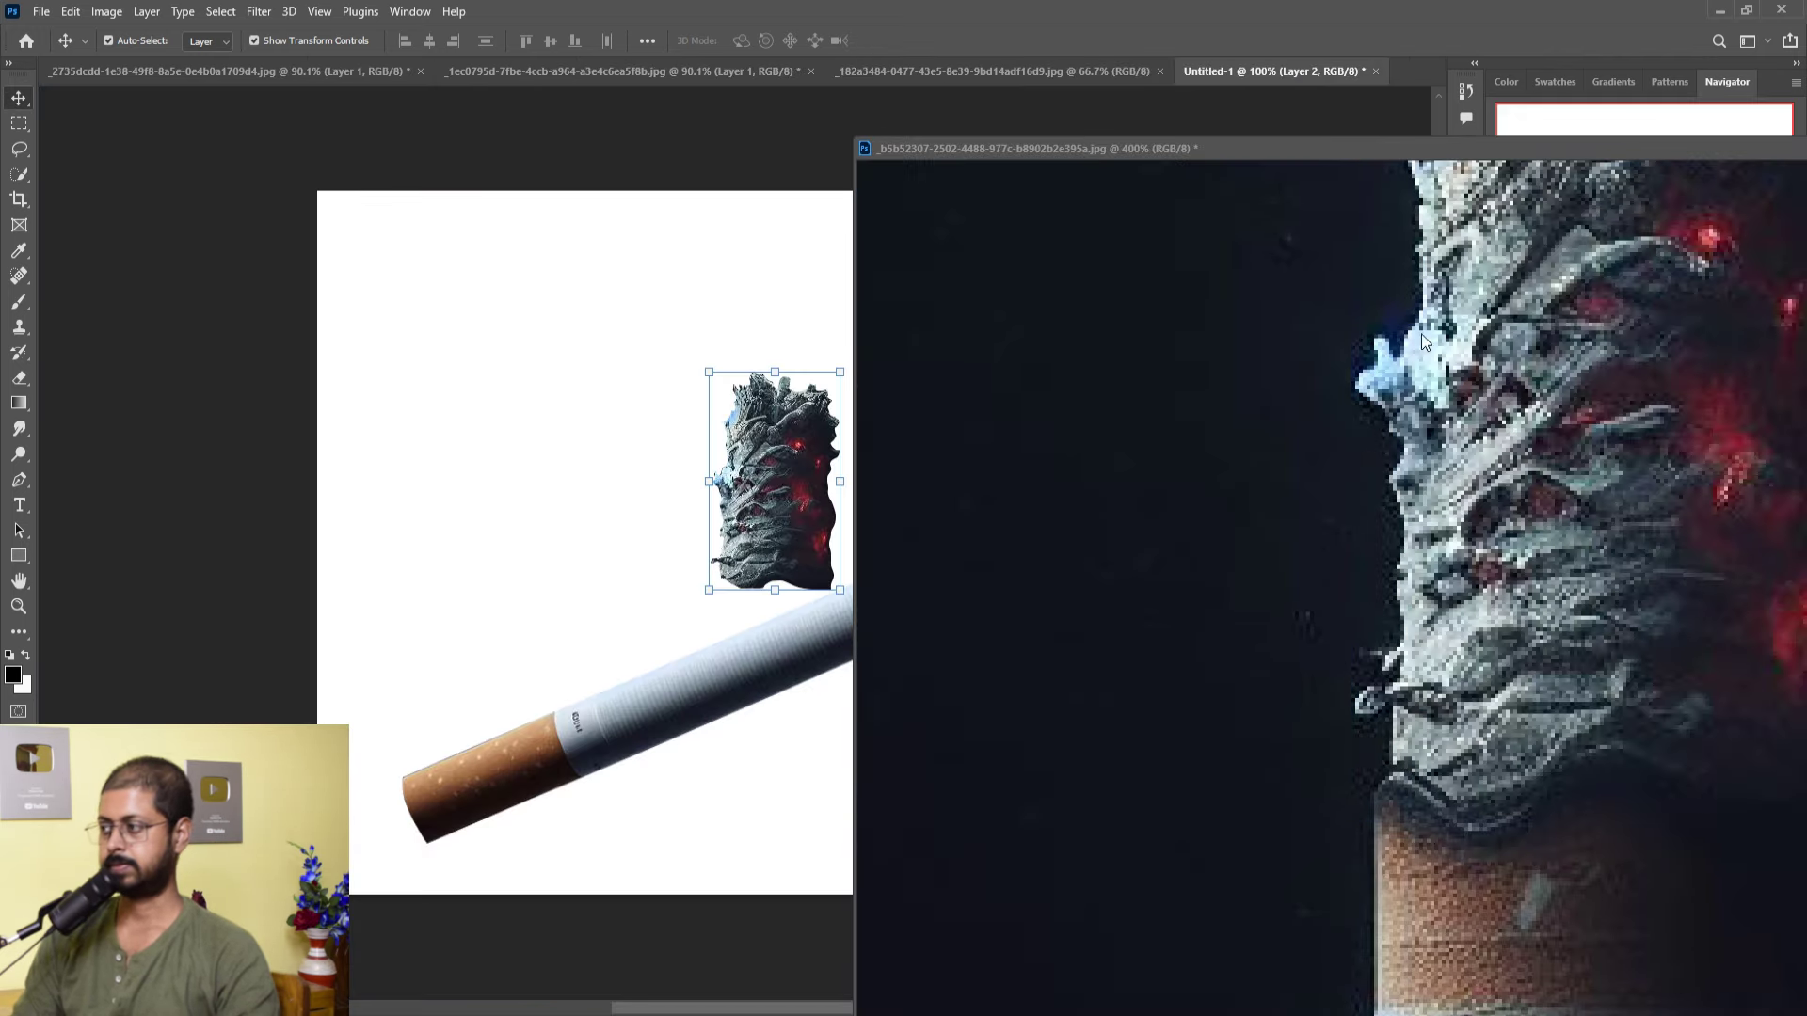
- Drop the ash tip in as Layer 2, rotate it about 70.74°, and cap the cigarette's end
drag(1110, 148, 1366, 589)
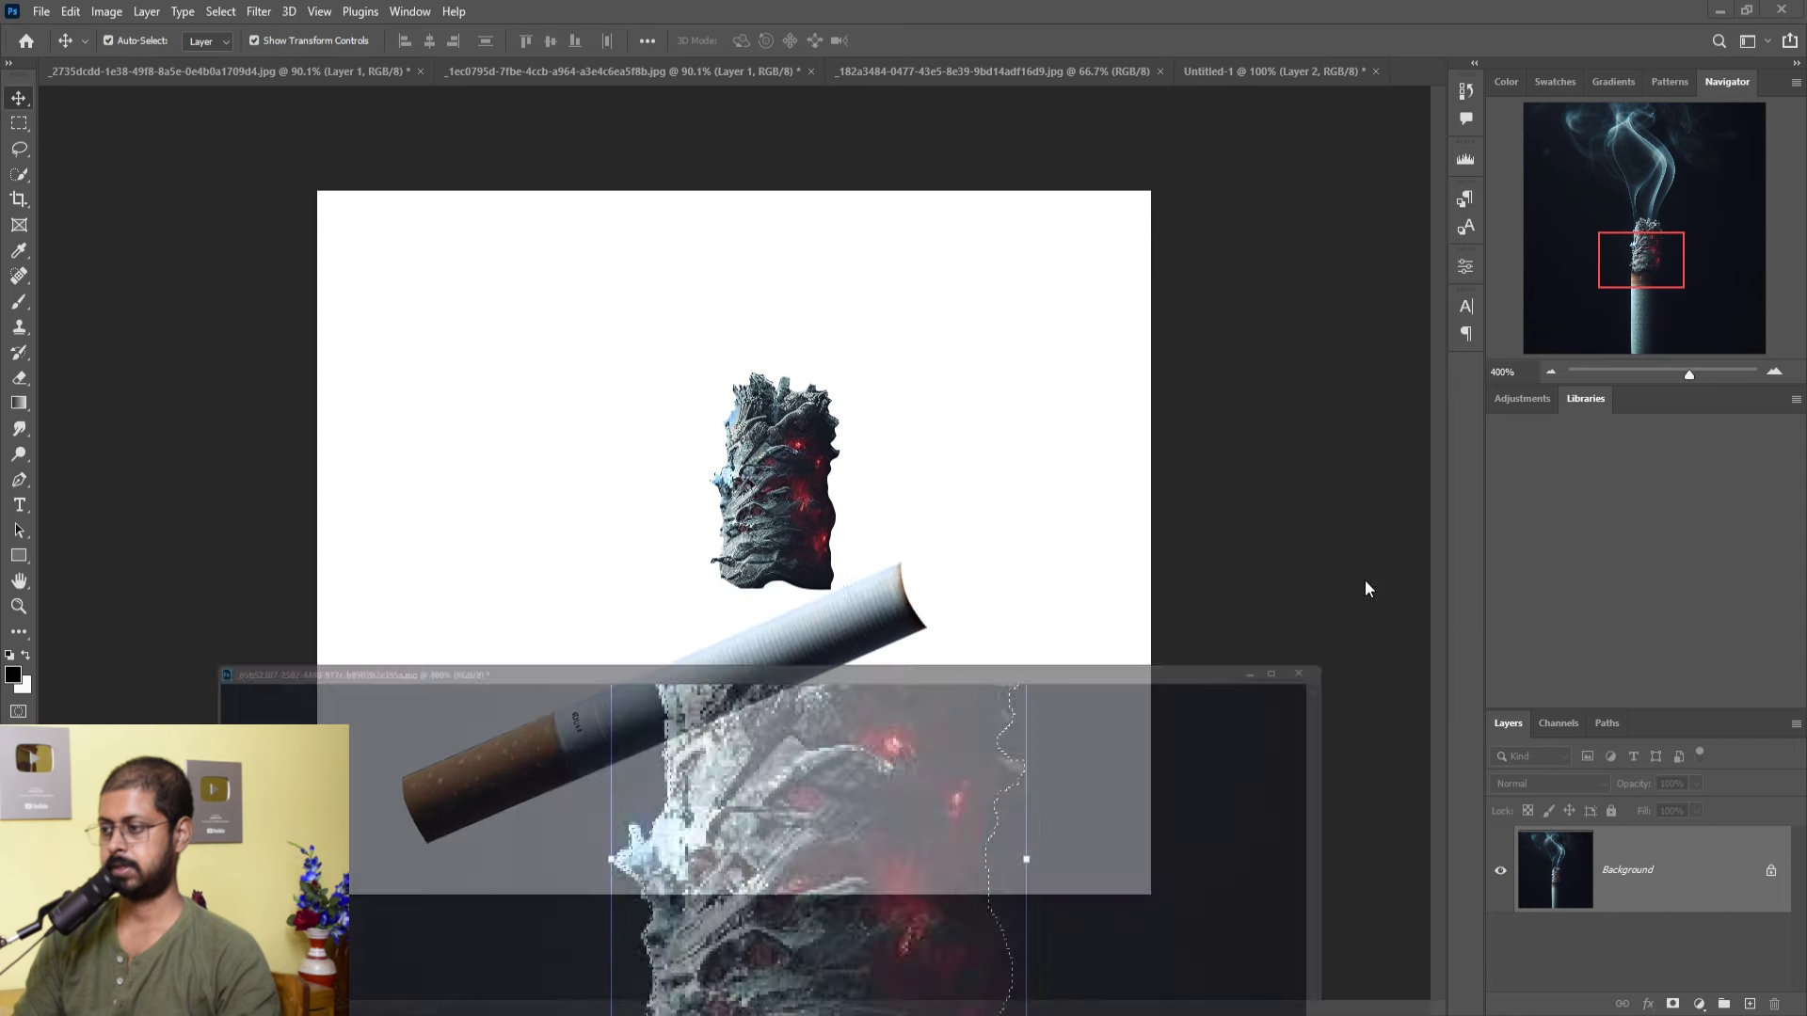
click(909, 379)
drag(866, 375, 941, 524)
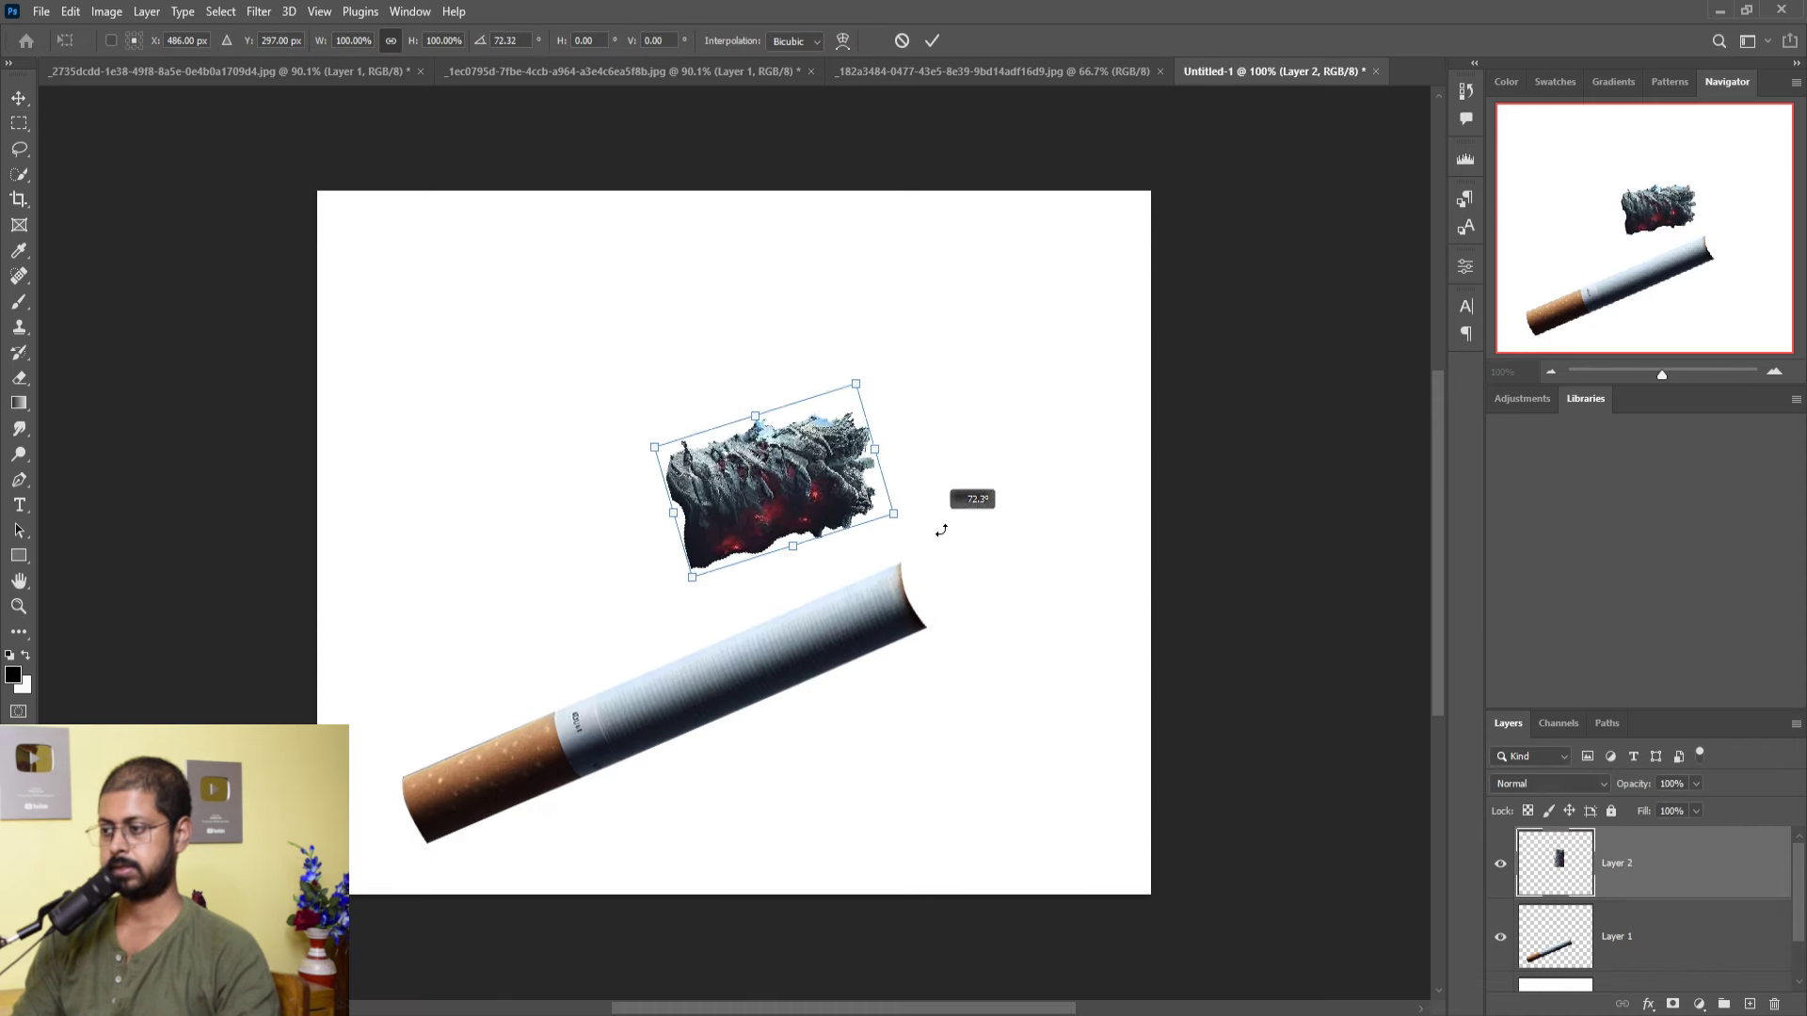
mouse_move(823, 487)
mouse_down()
mouse_move(854, 621)
mouse_move(878, 632)
mouse_move(826, 666)
mouse_up()
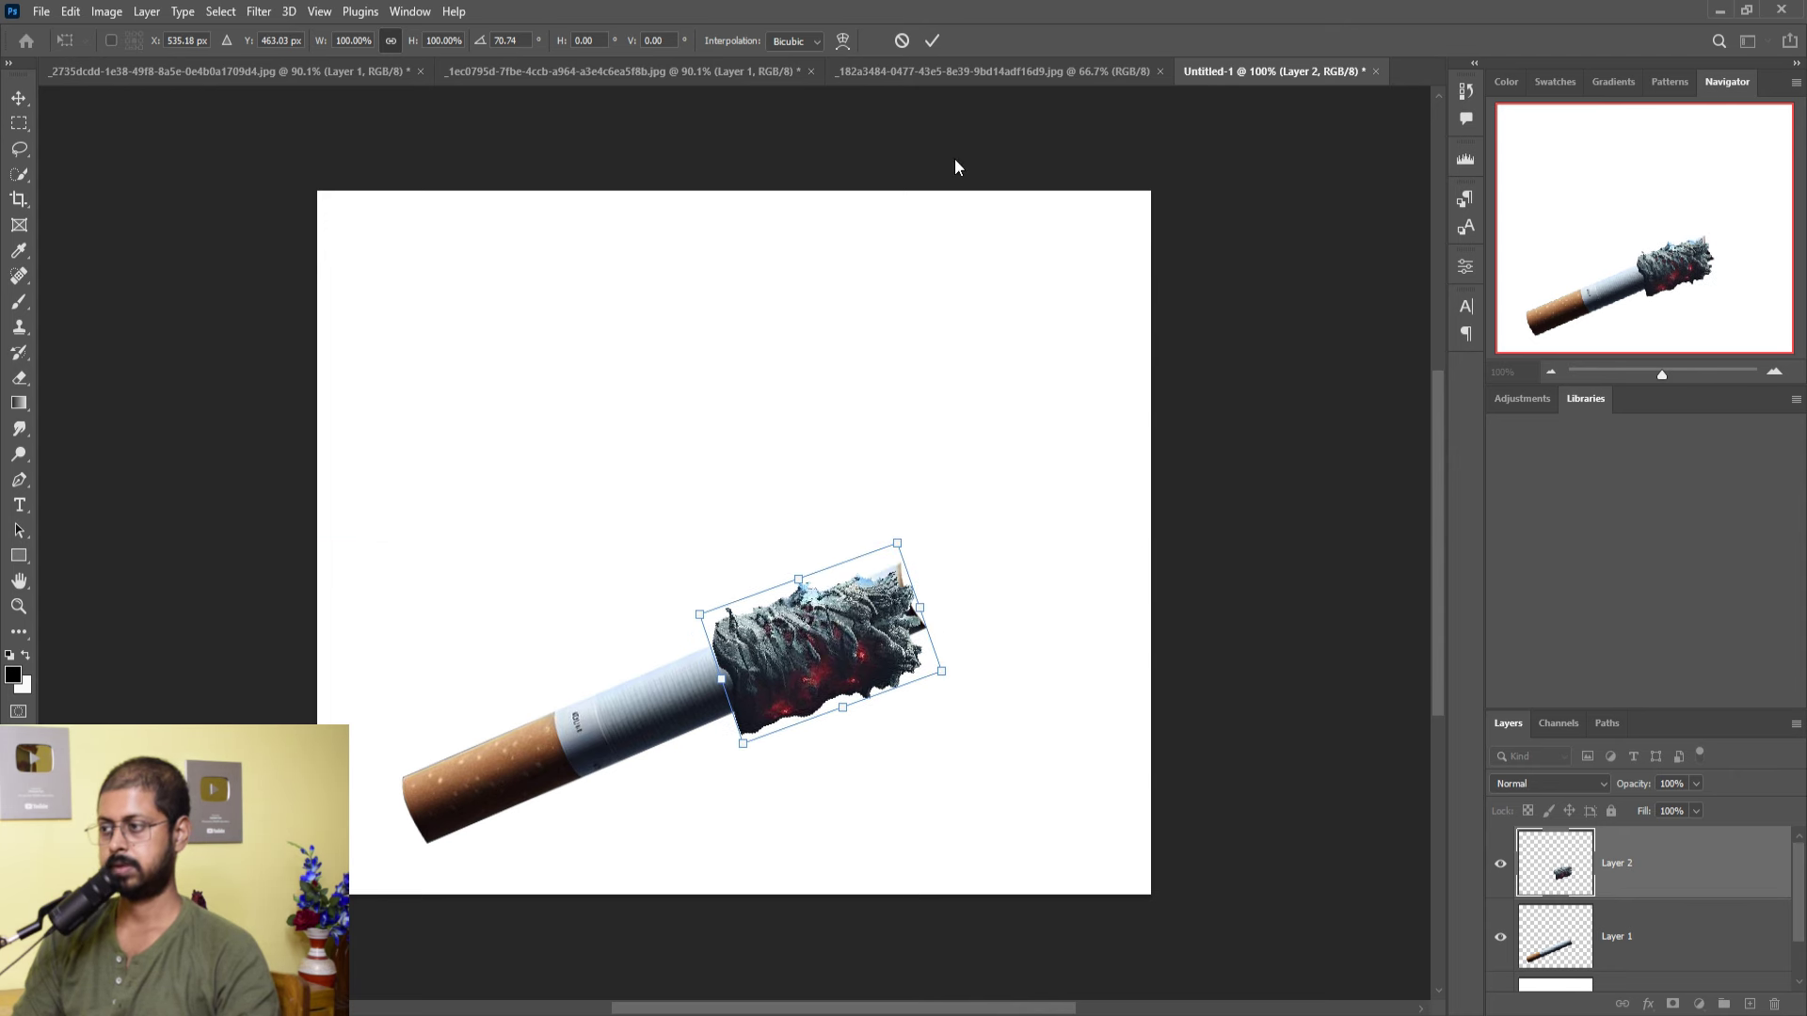
click(932, 41)
- Enlarge the cigarette layer to about 118% and nudge it slightly upward
click(538, 748)
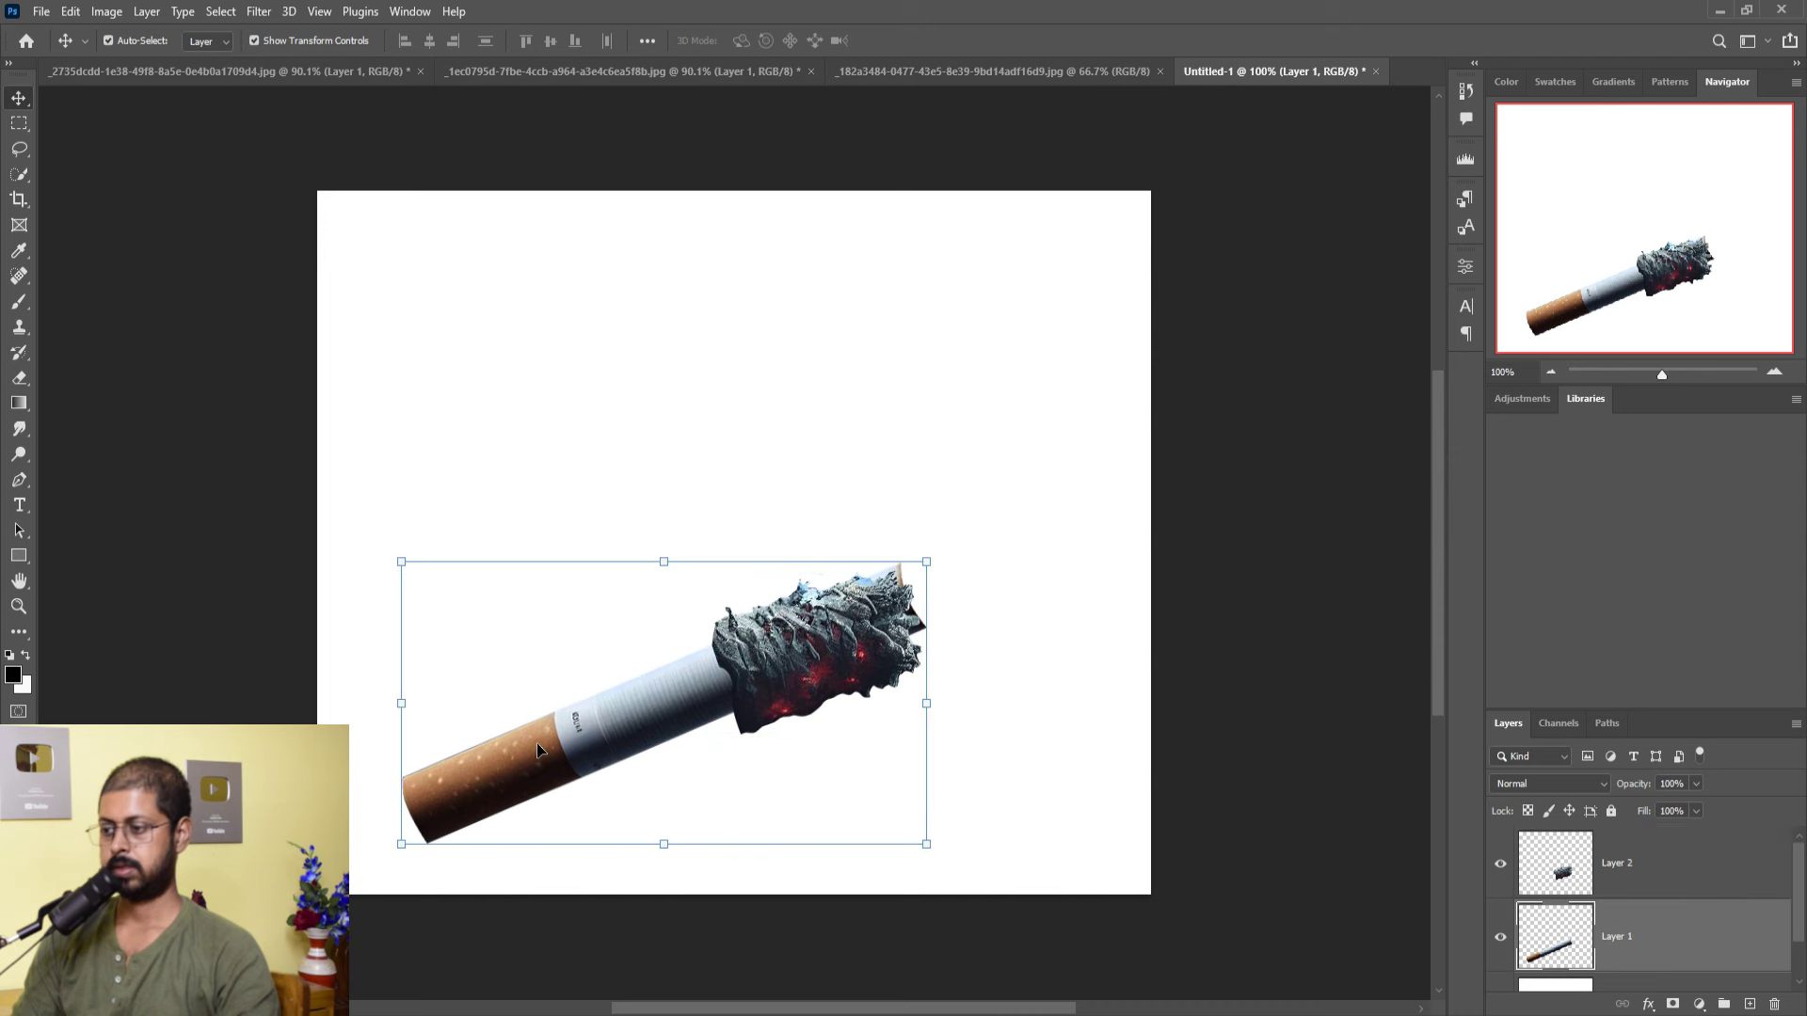
drag(418, 574, 364, 544)
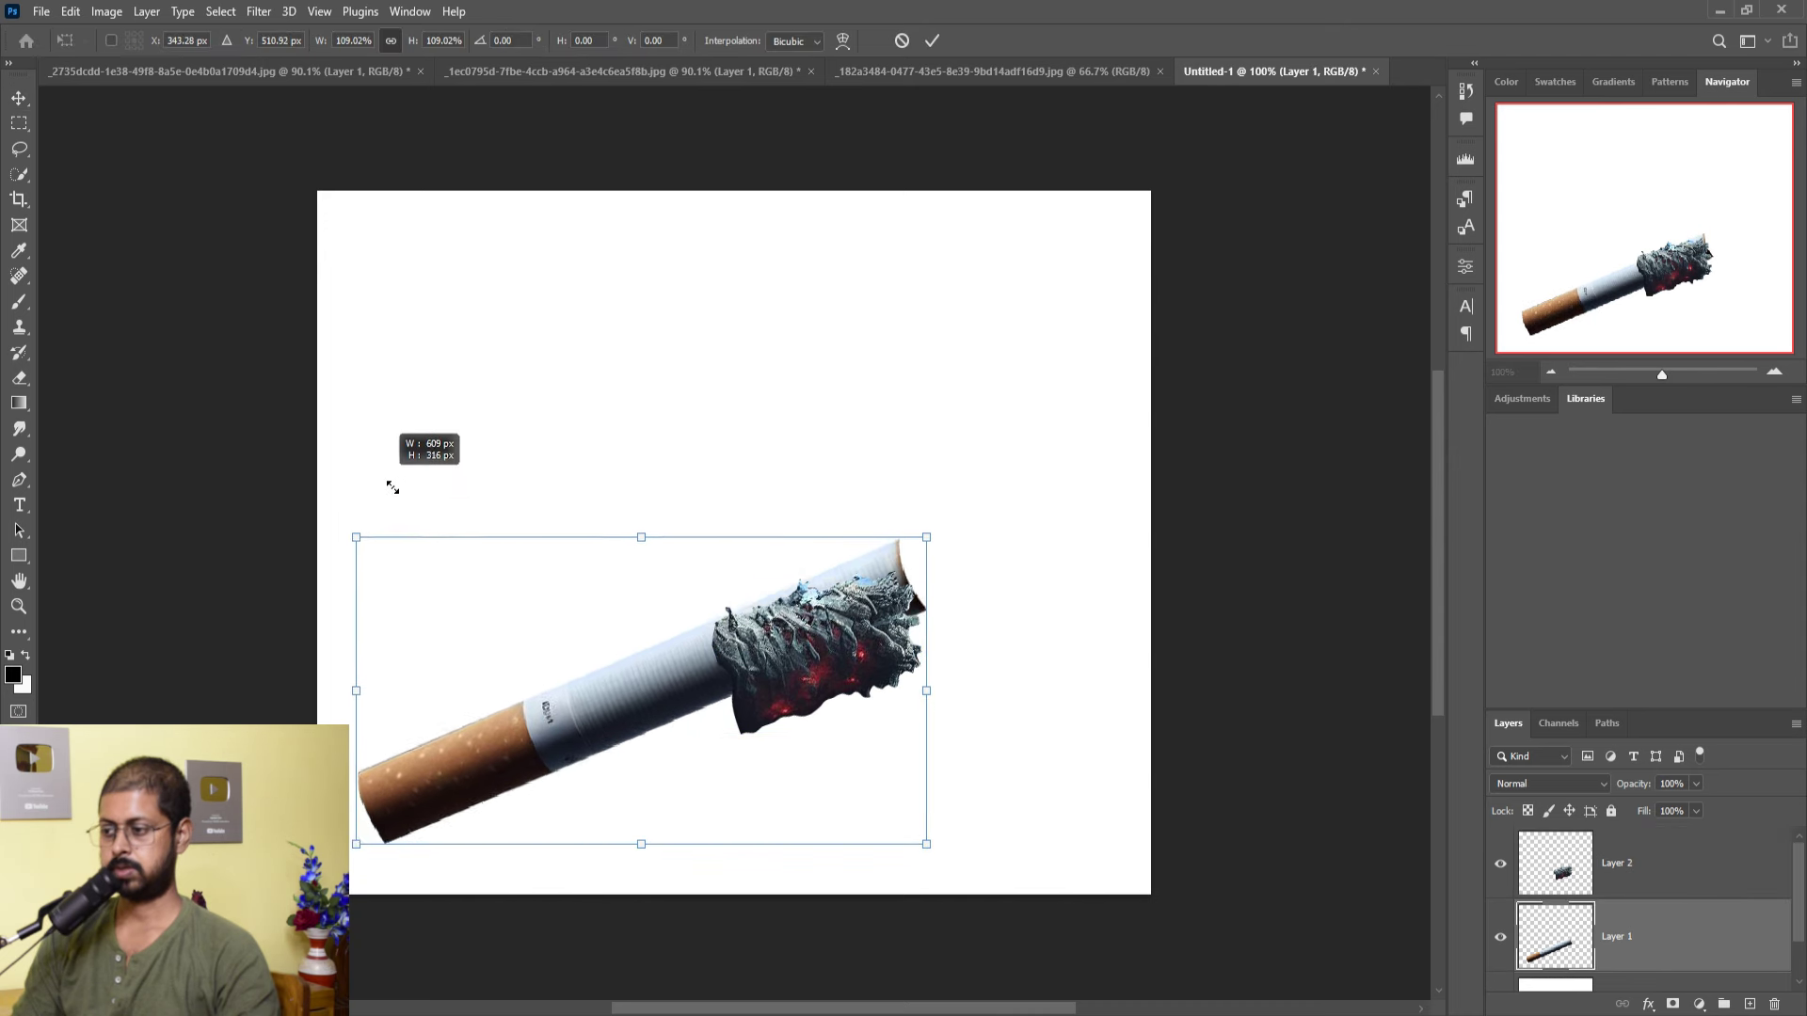
drag(625, 731, 647, 747)
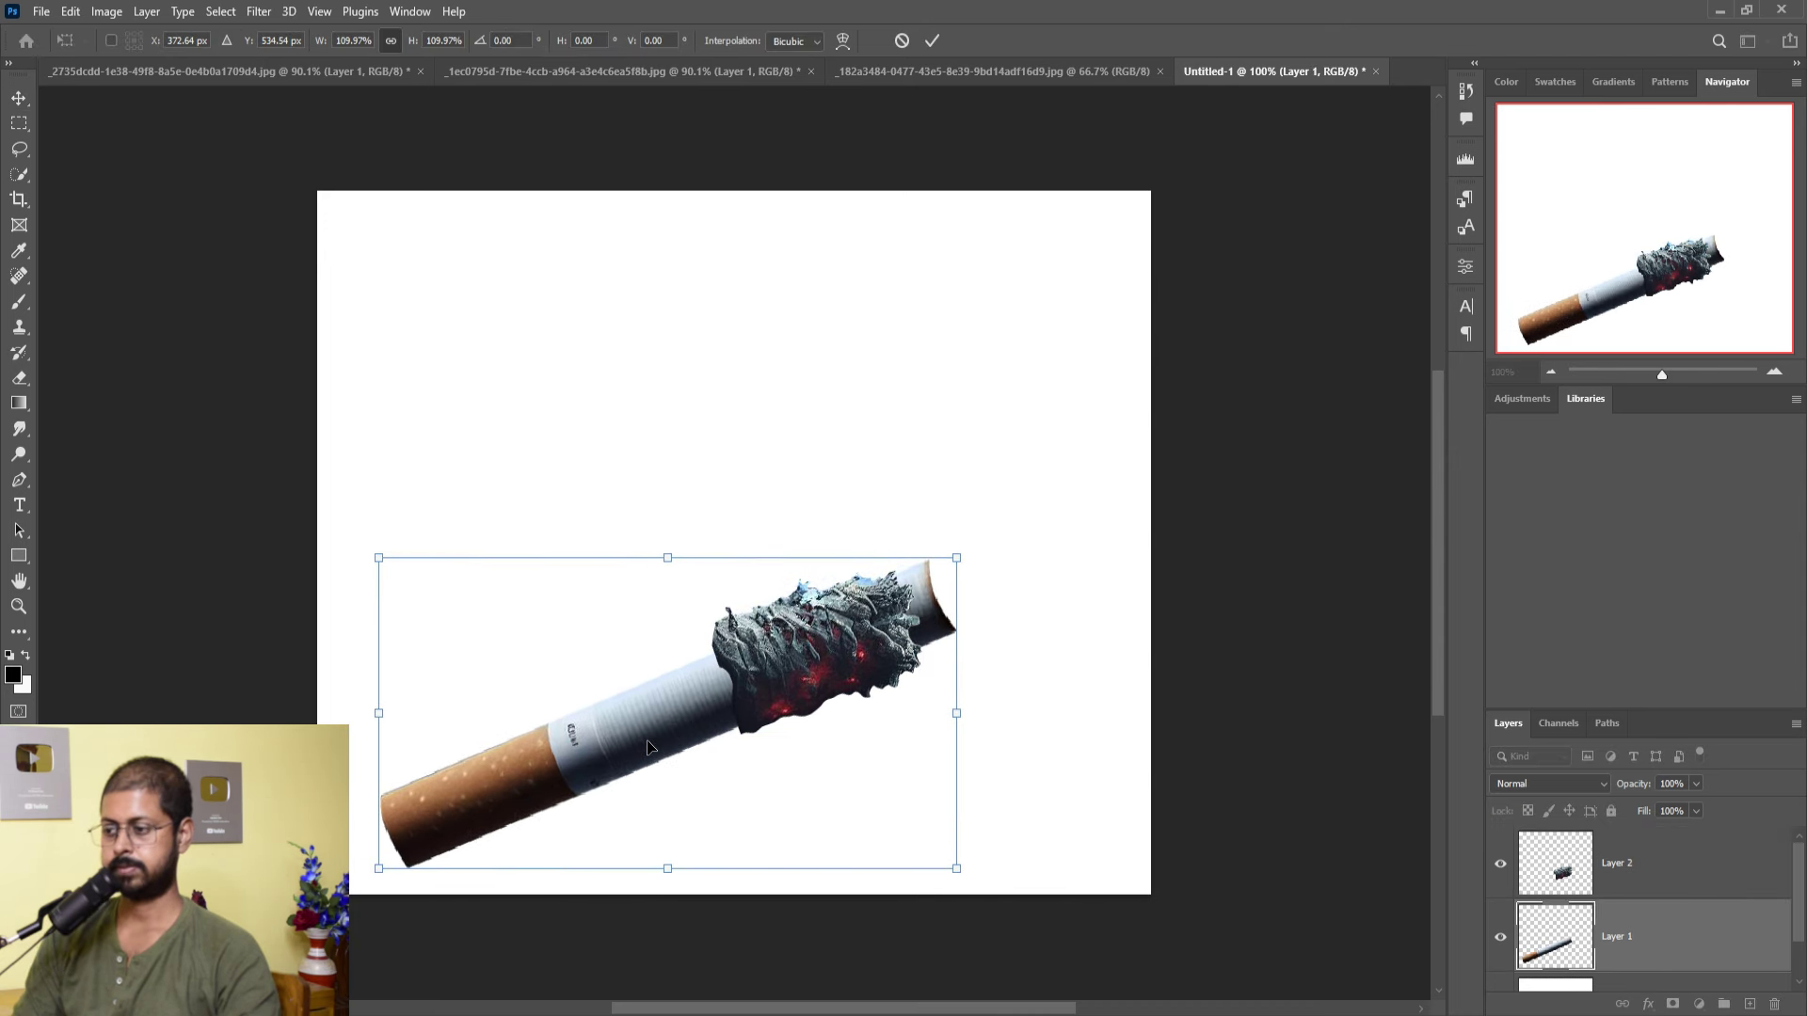
drag(968, 879, 993, 903)
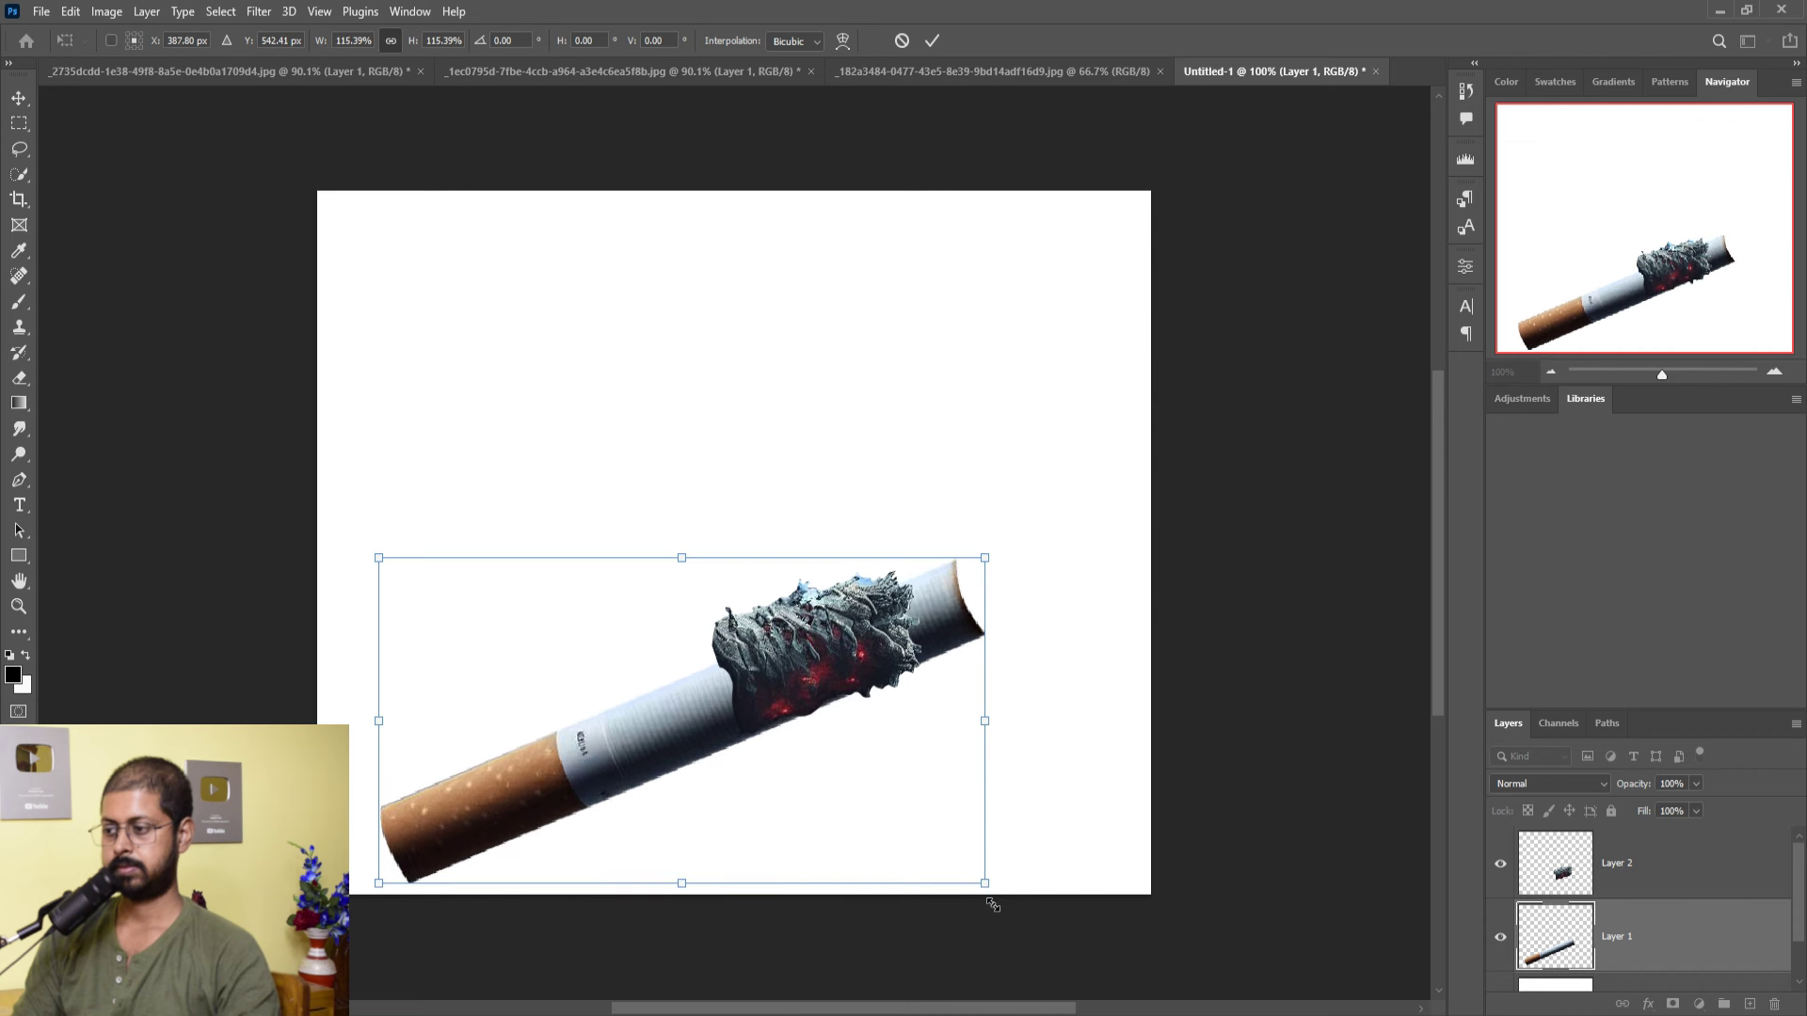
drag(386, 568, 378, 561)
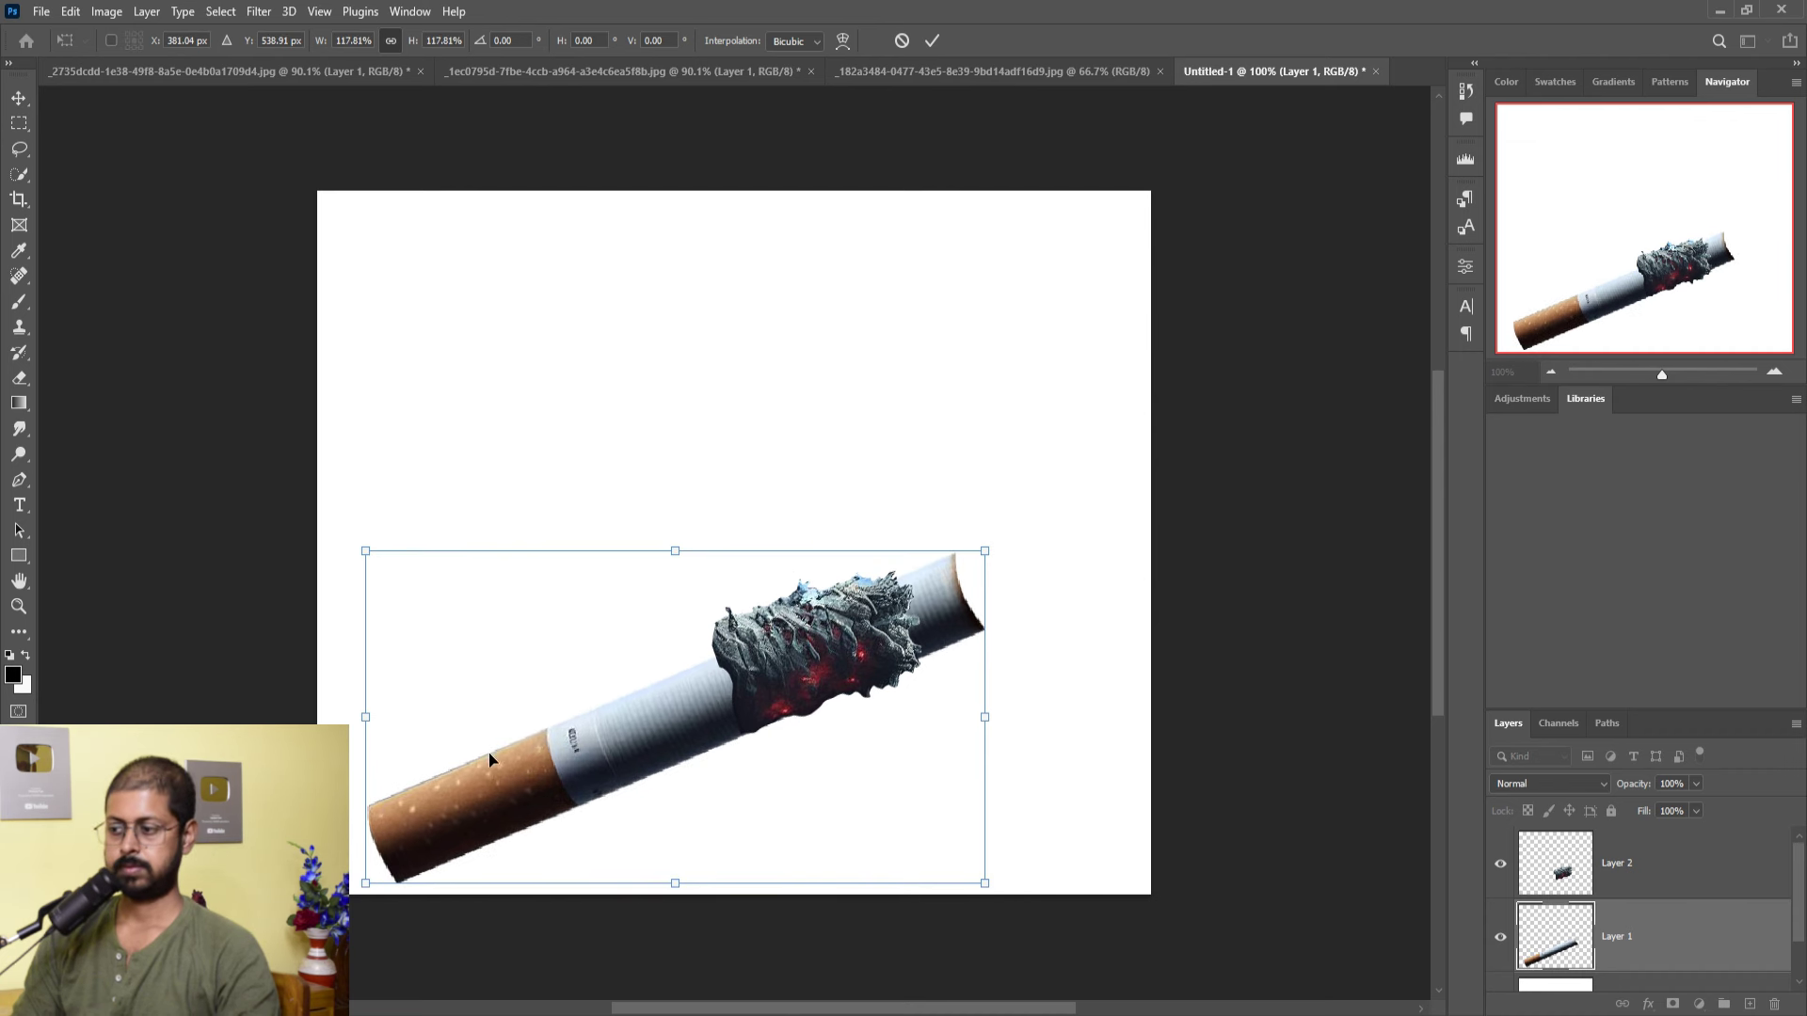
drag(490, 759, 489, 742)
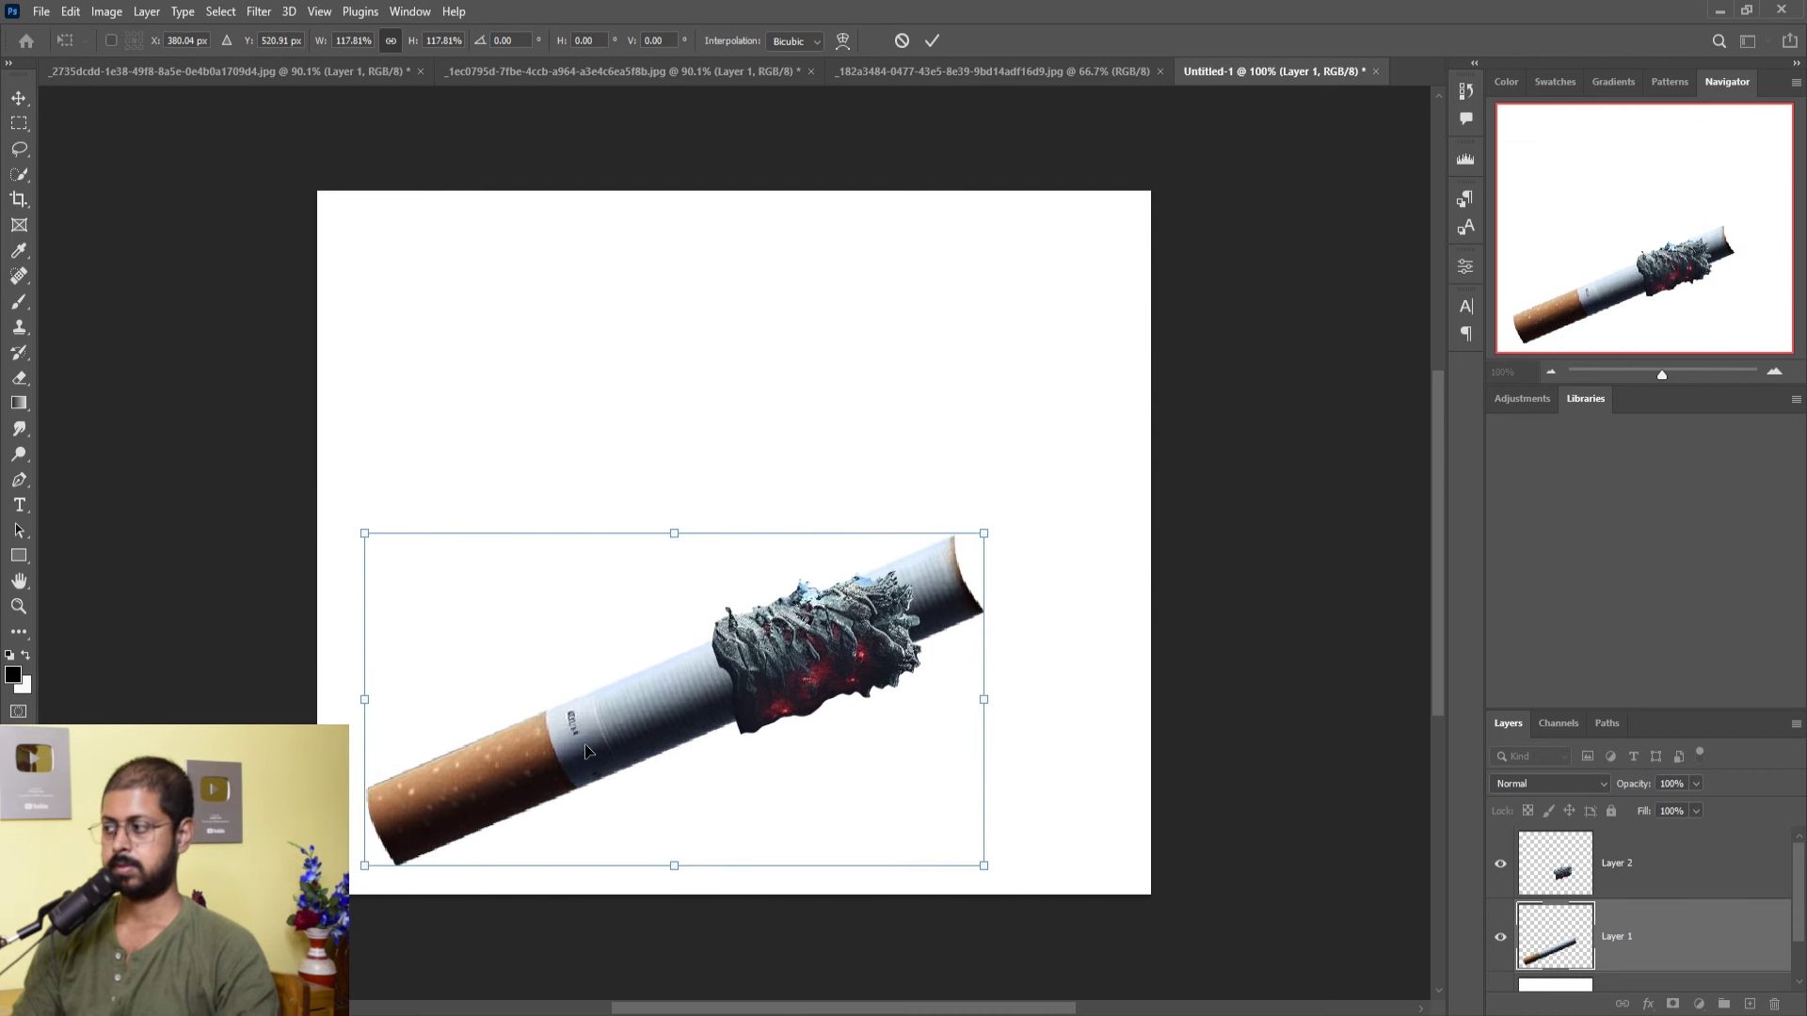
click(932, 40)
- Move the ash onto the cigarette tip, tilt it -3.77°, and shrink it to about 82.67%
drag(861, 638, 938, 597)
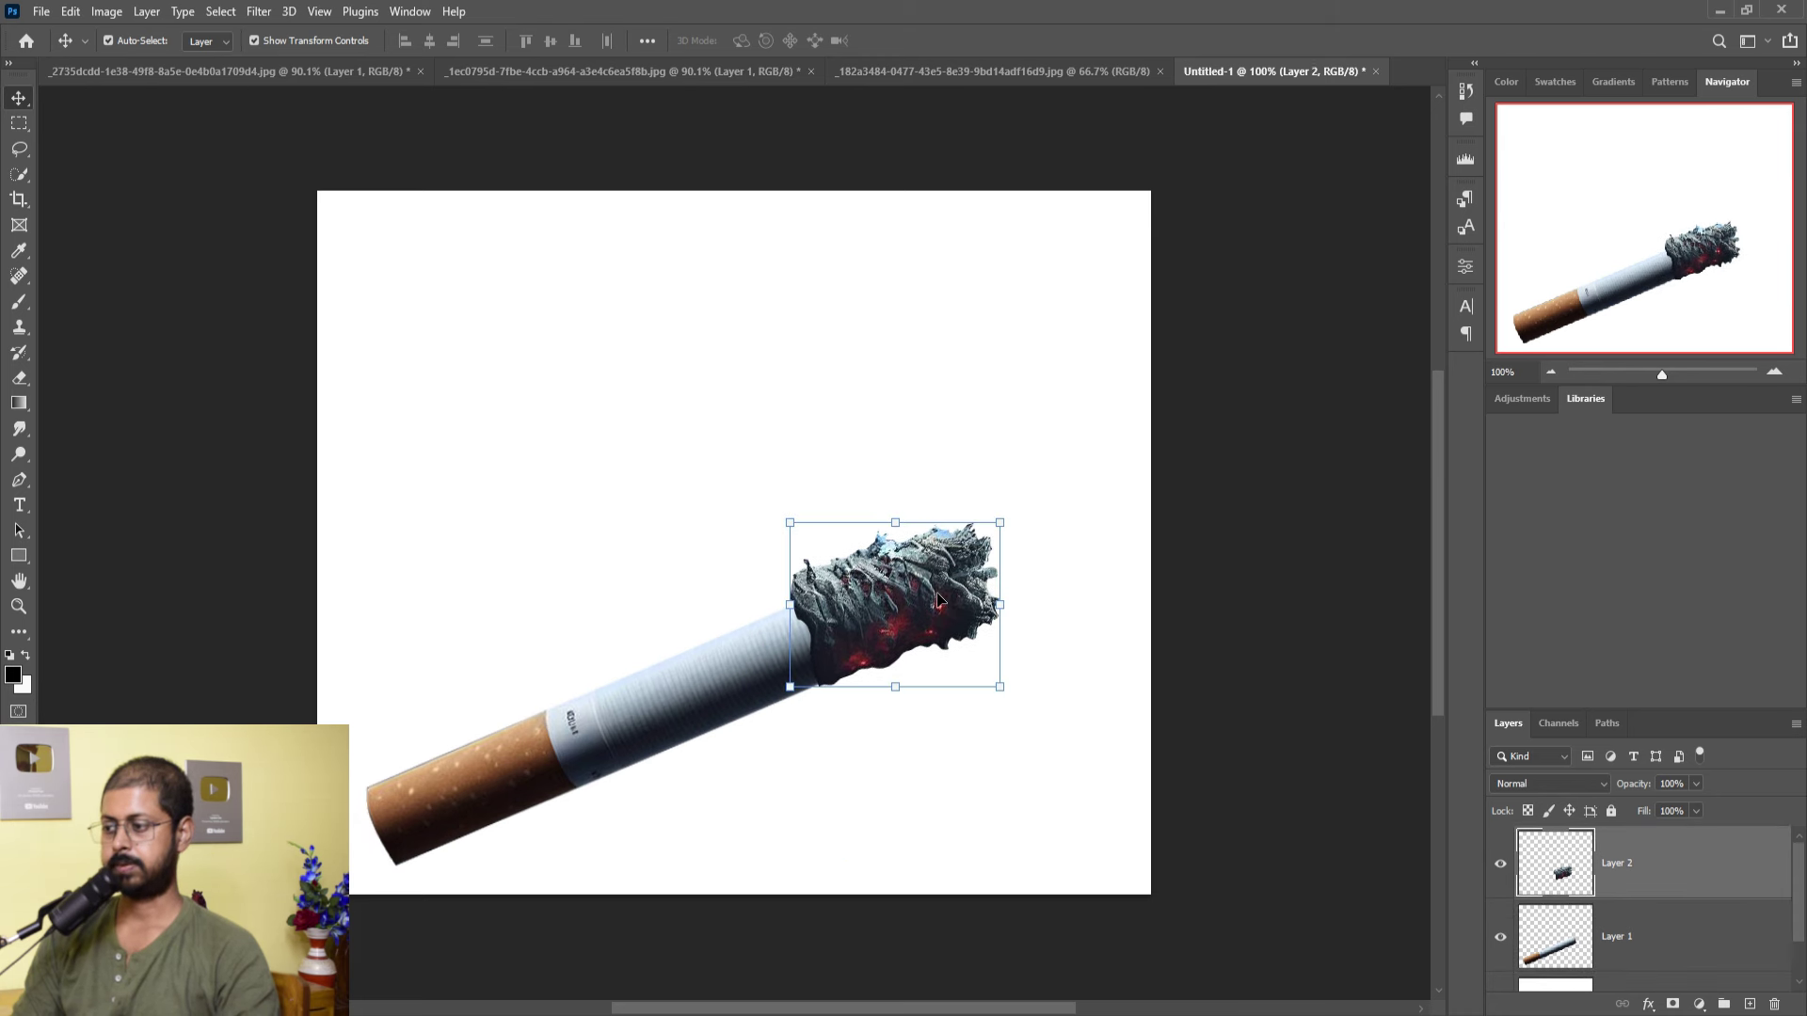
drag(1022, 712, 1030, 701)
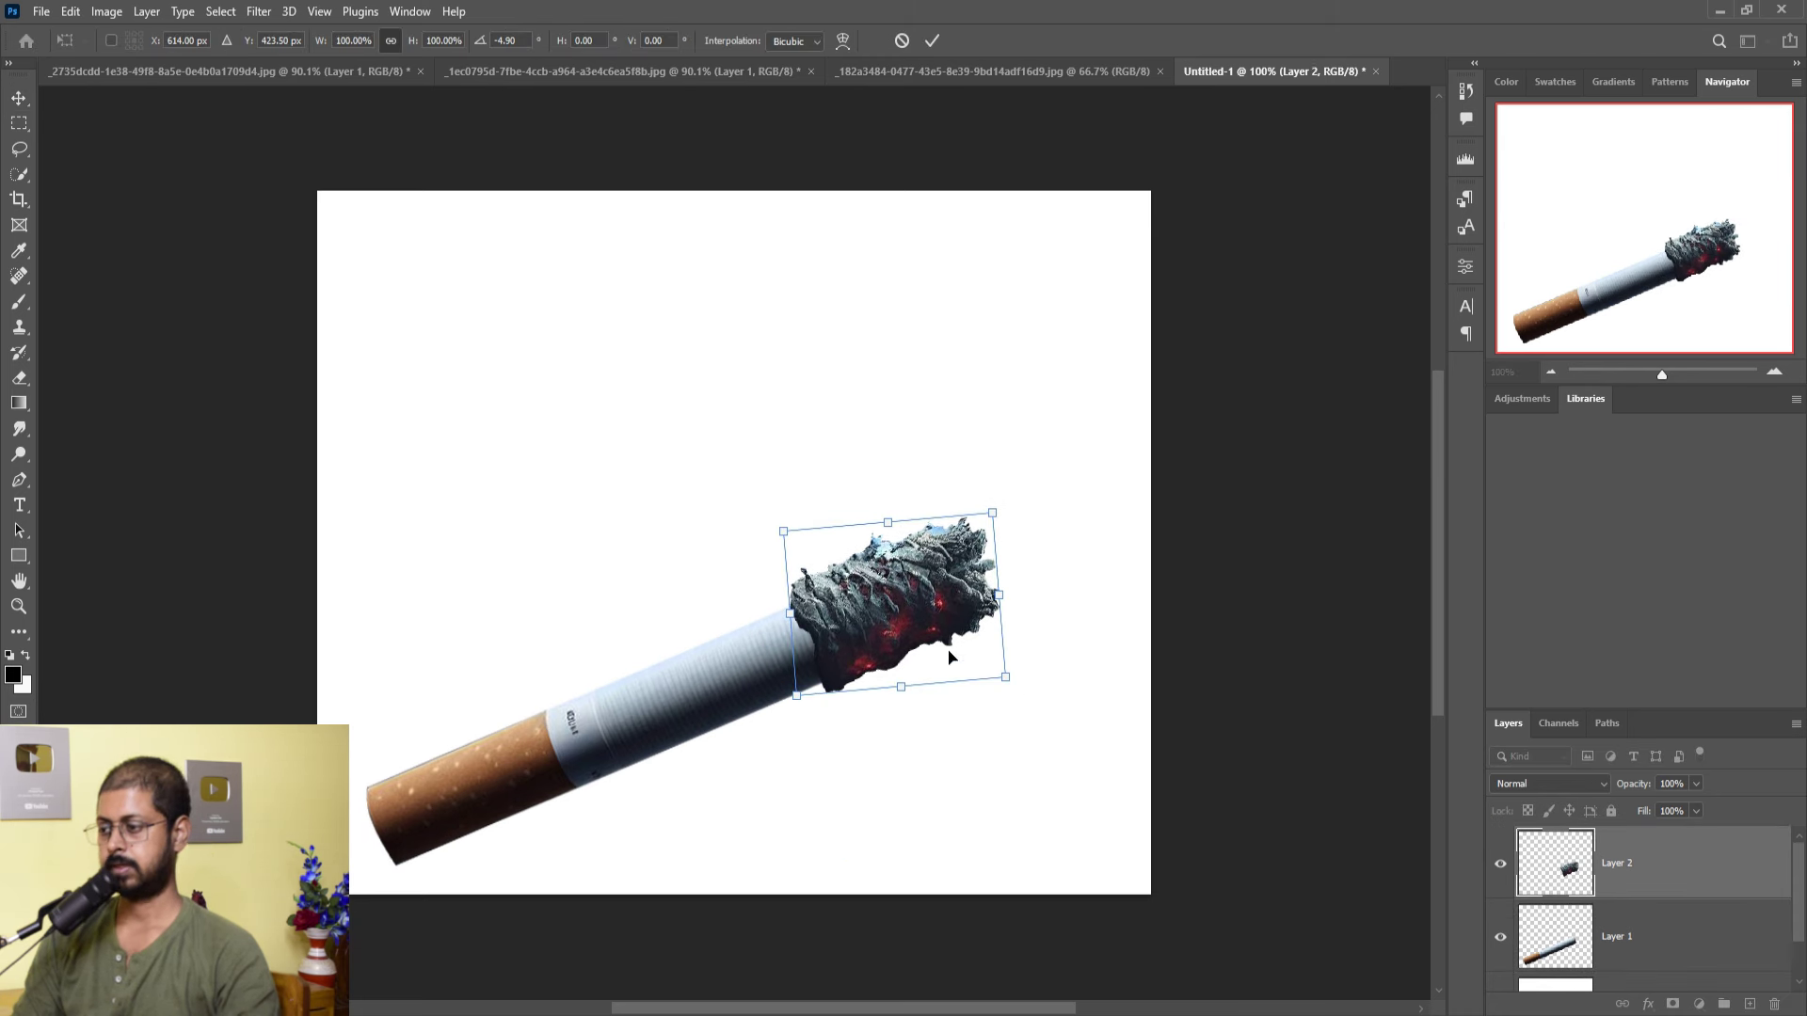
drag(948, 657, 940, 658)
drag(1020, 512, 1027, 500)
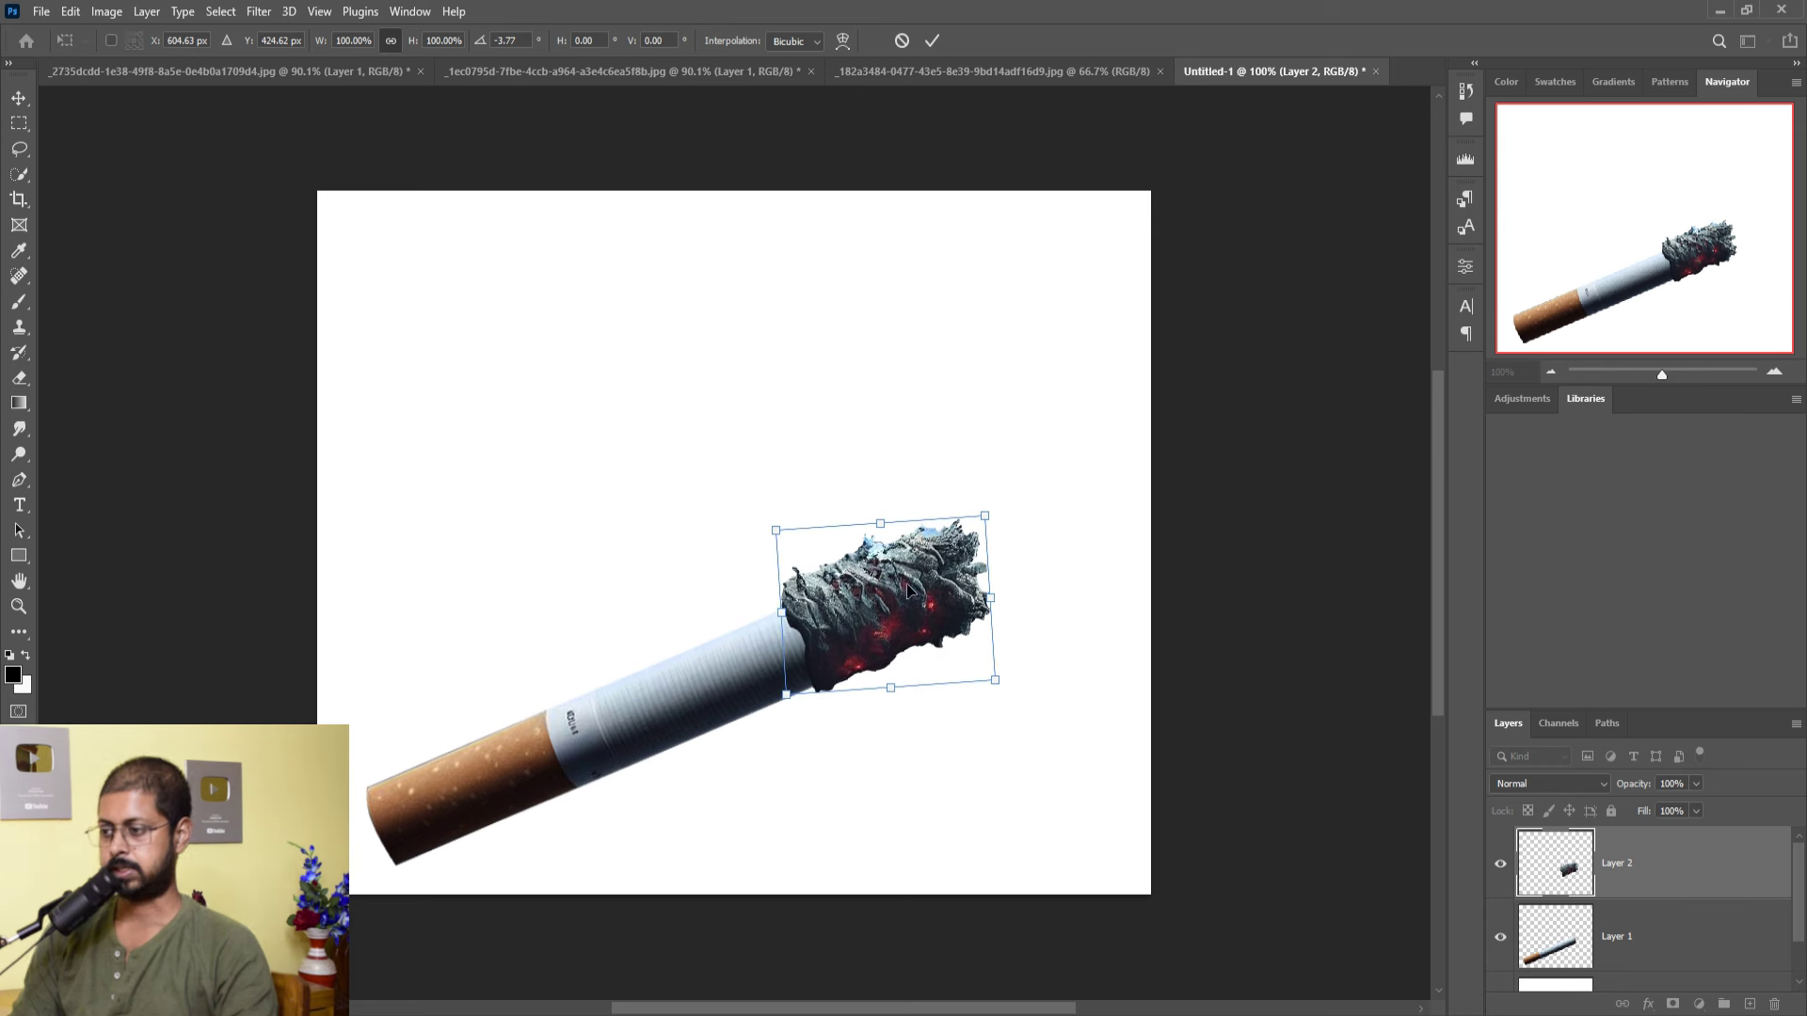
drag(887, 532, 892, 550)
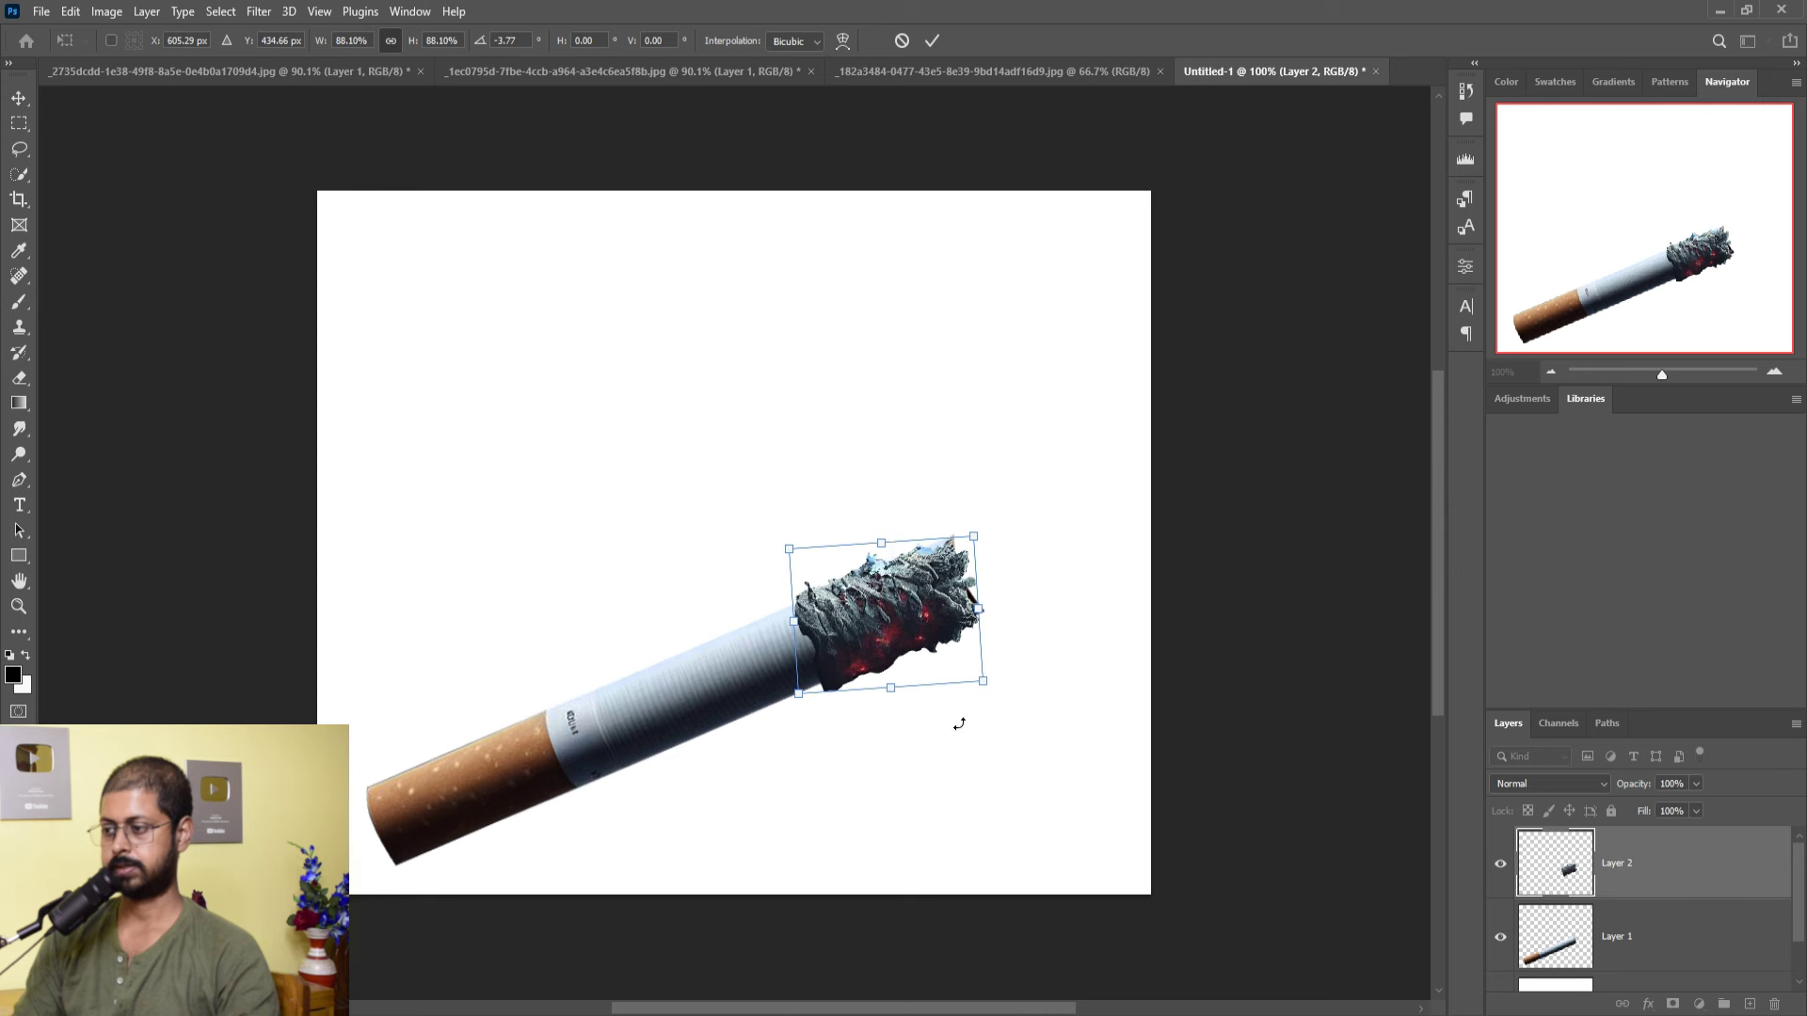
drag(904, 695, 904, 687)
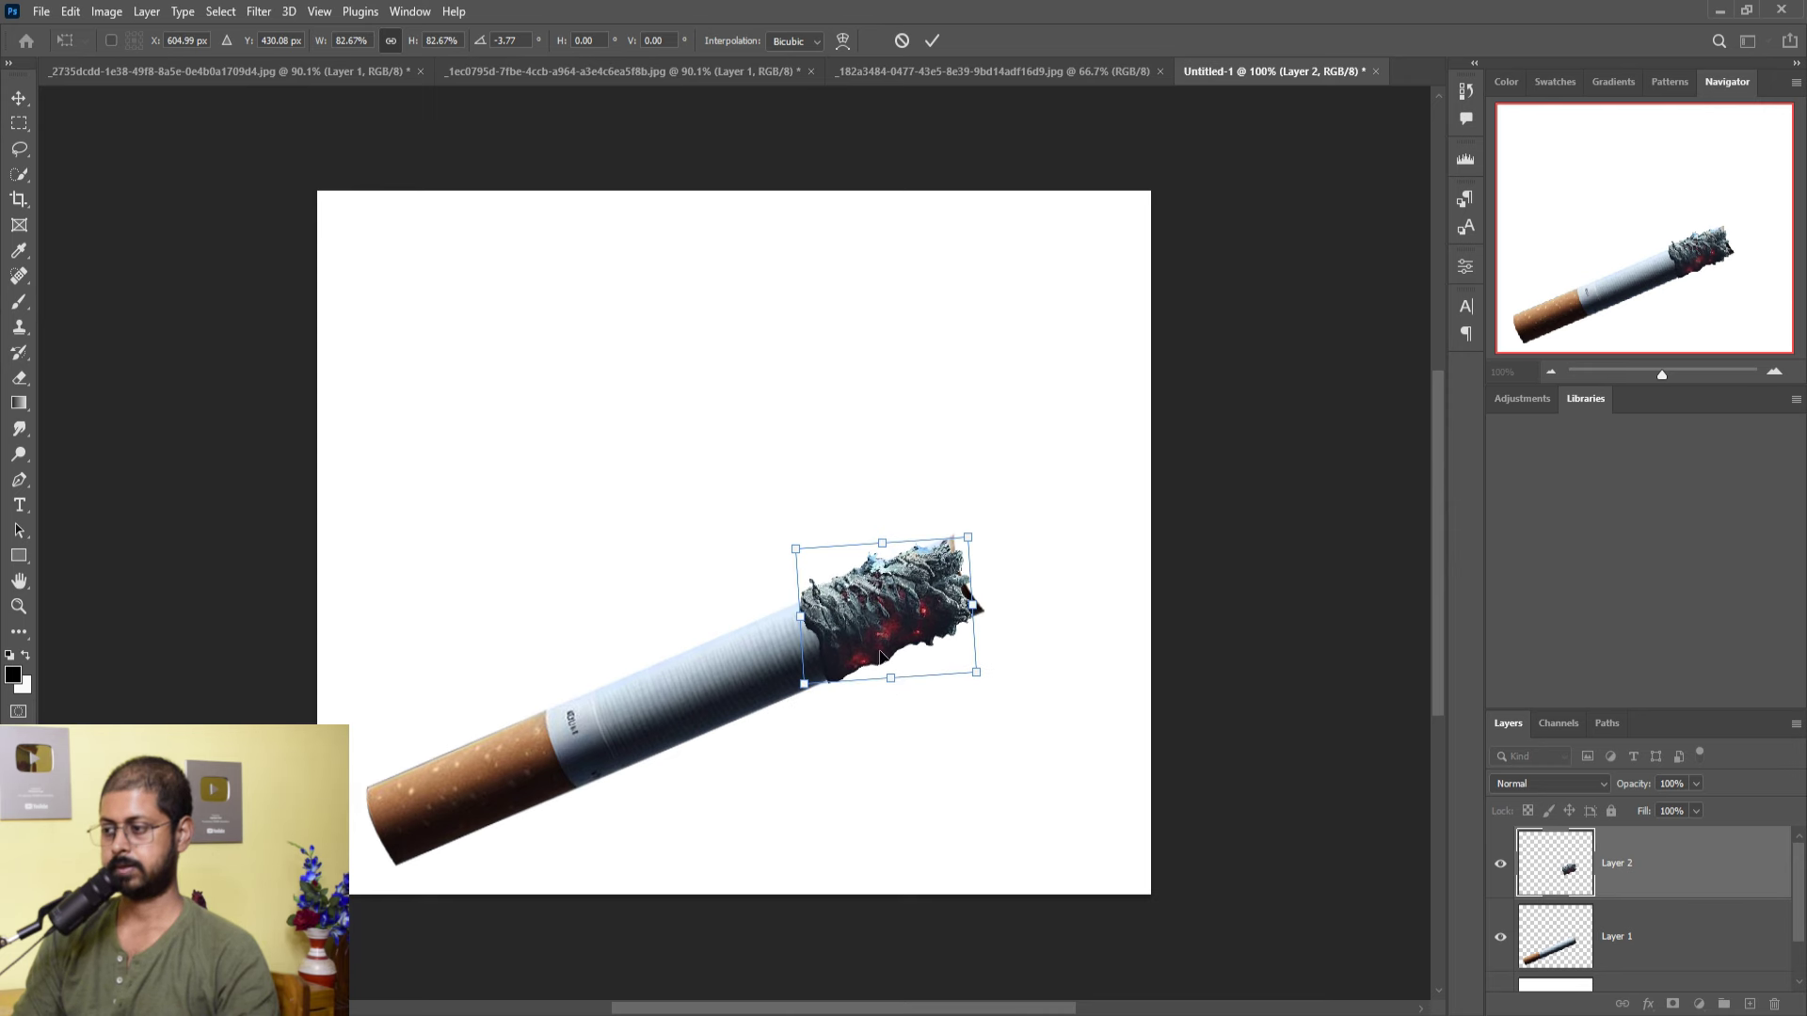
click(931, 40)
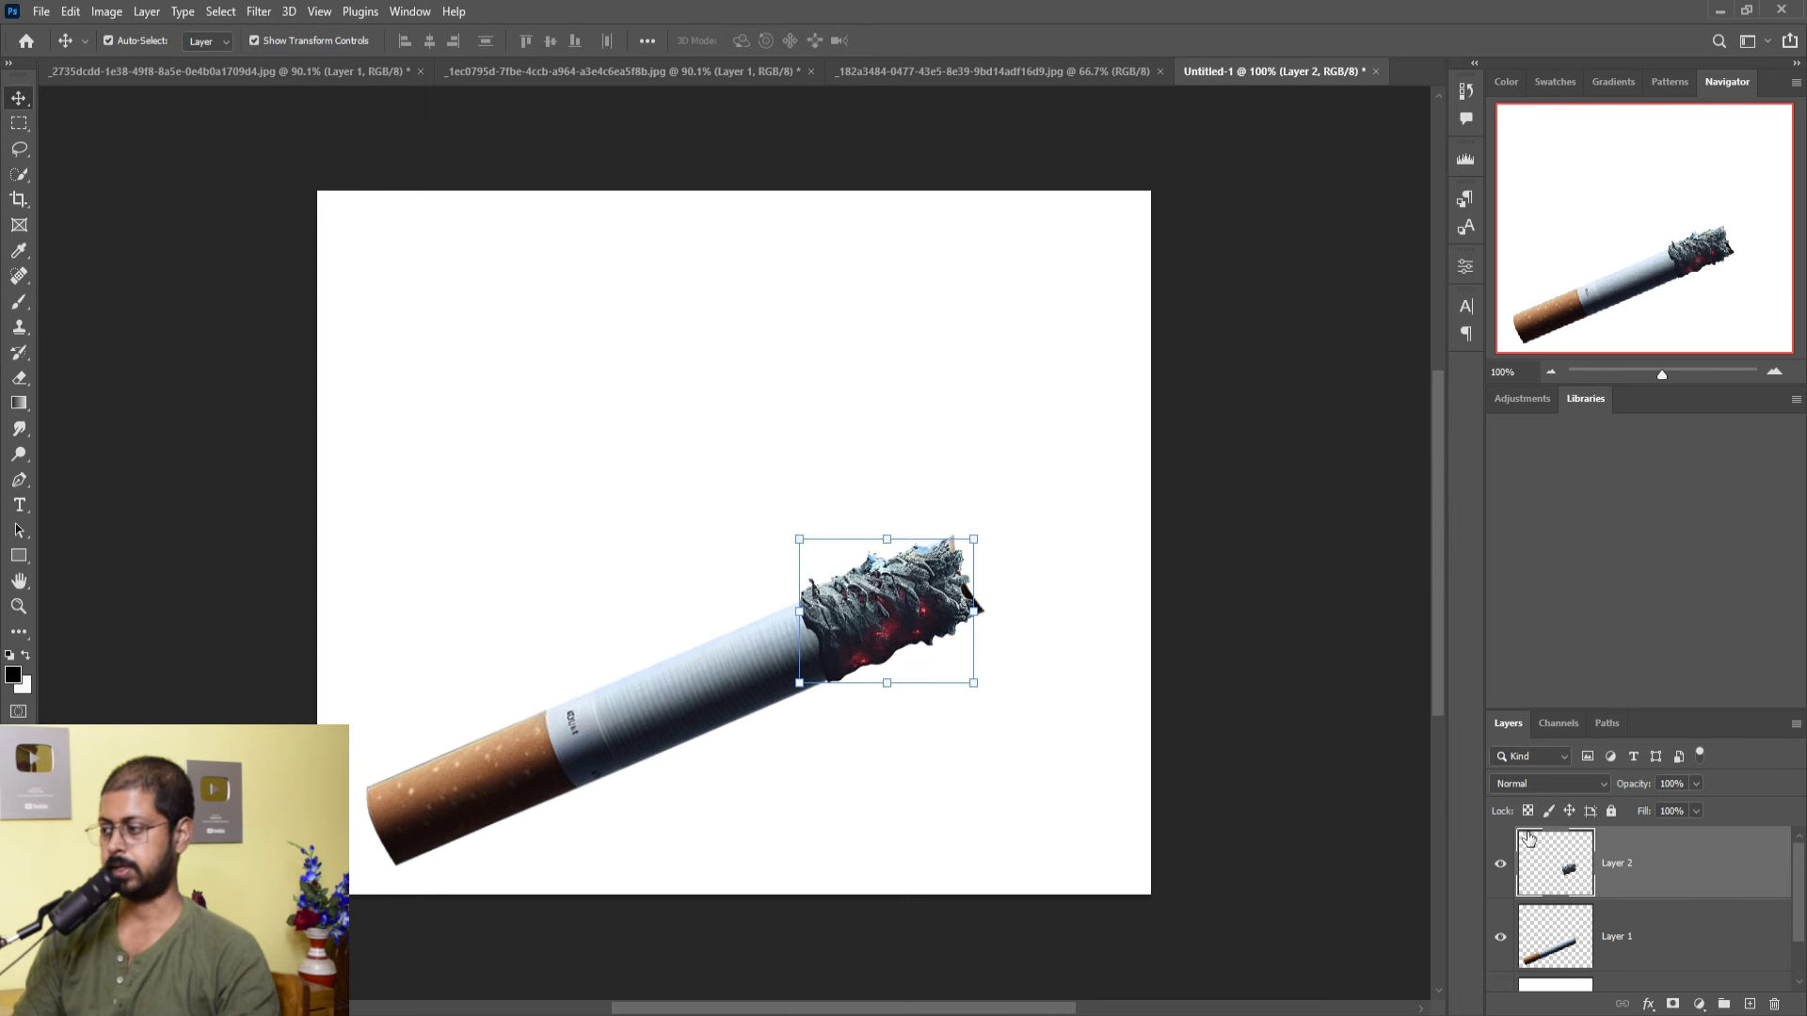
- Duplicate the ash layer twice, placing each copy further down the cigarette
right_click(1615, 865)
click(1591, 128)
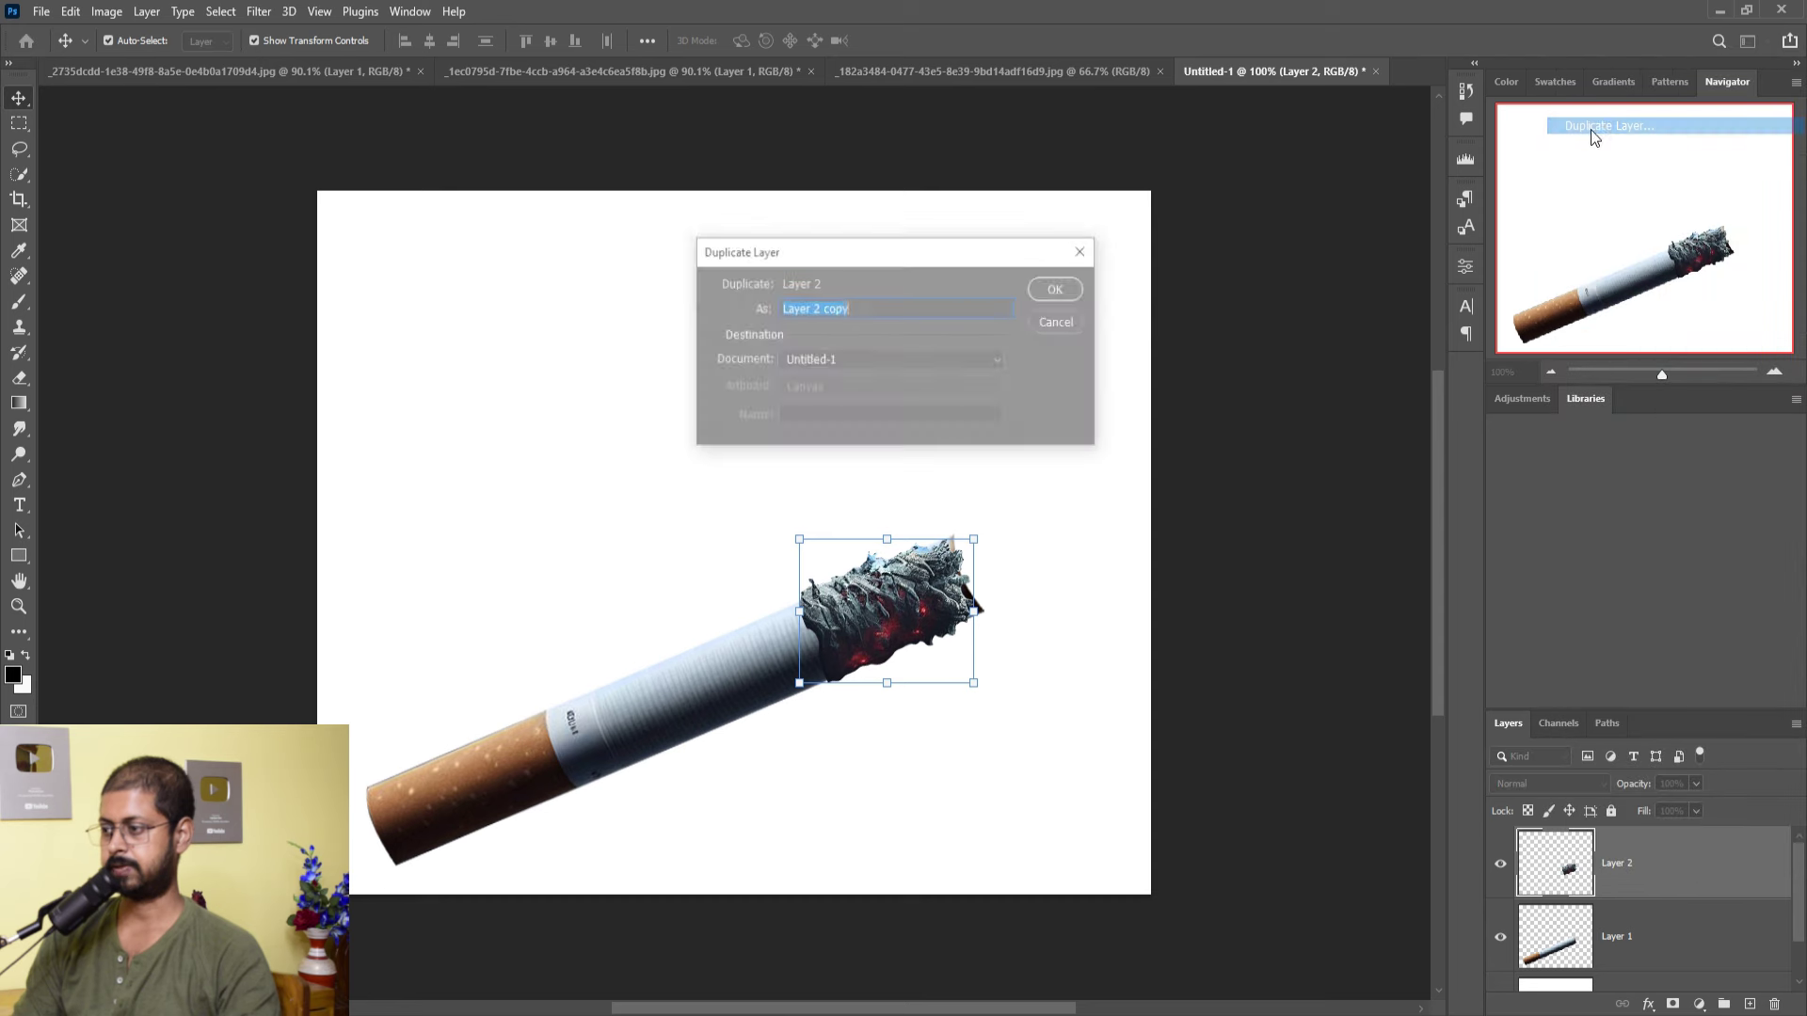
click(1055, 289)
mouse_move(873, 625)
mouse_down()
mouse_move(712, 687)
mouse_move(764, 659)
mouse_up()
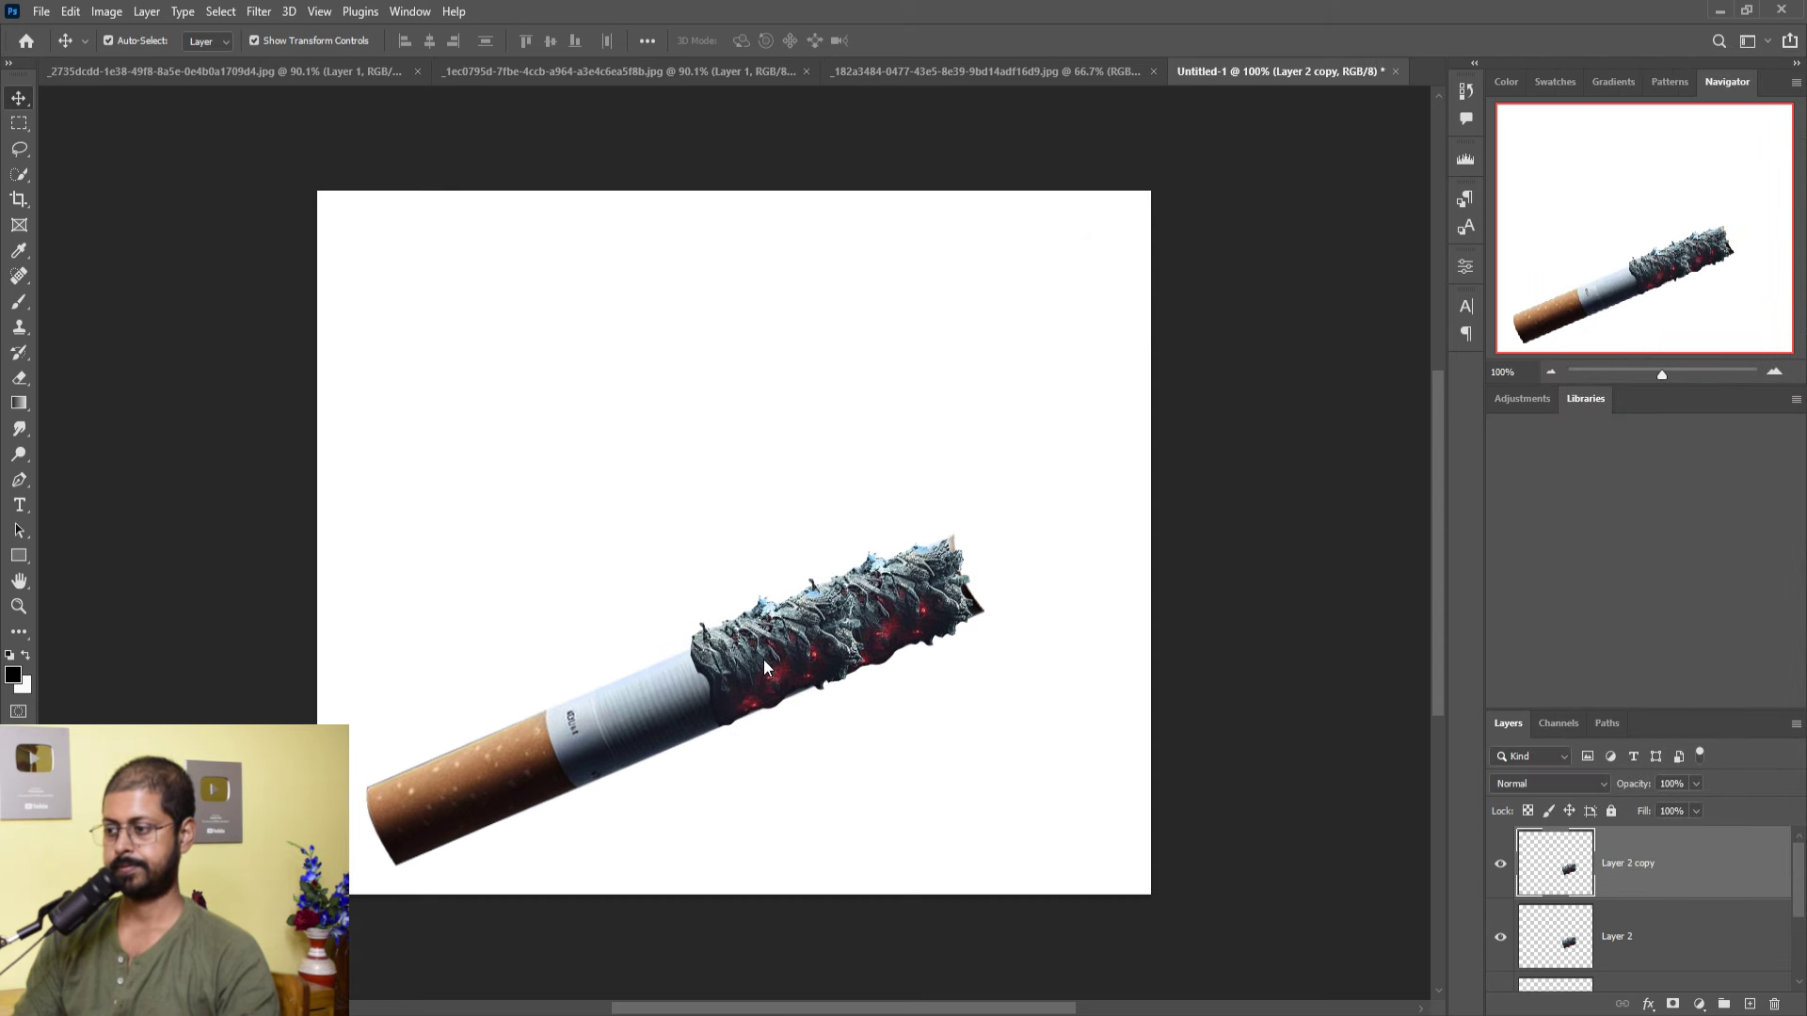
right_click(1684, 873)
click(1600, 147)
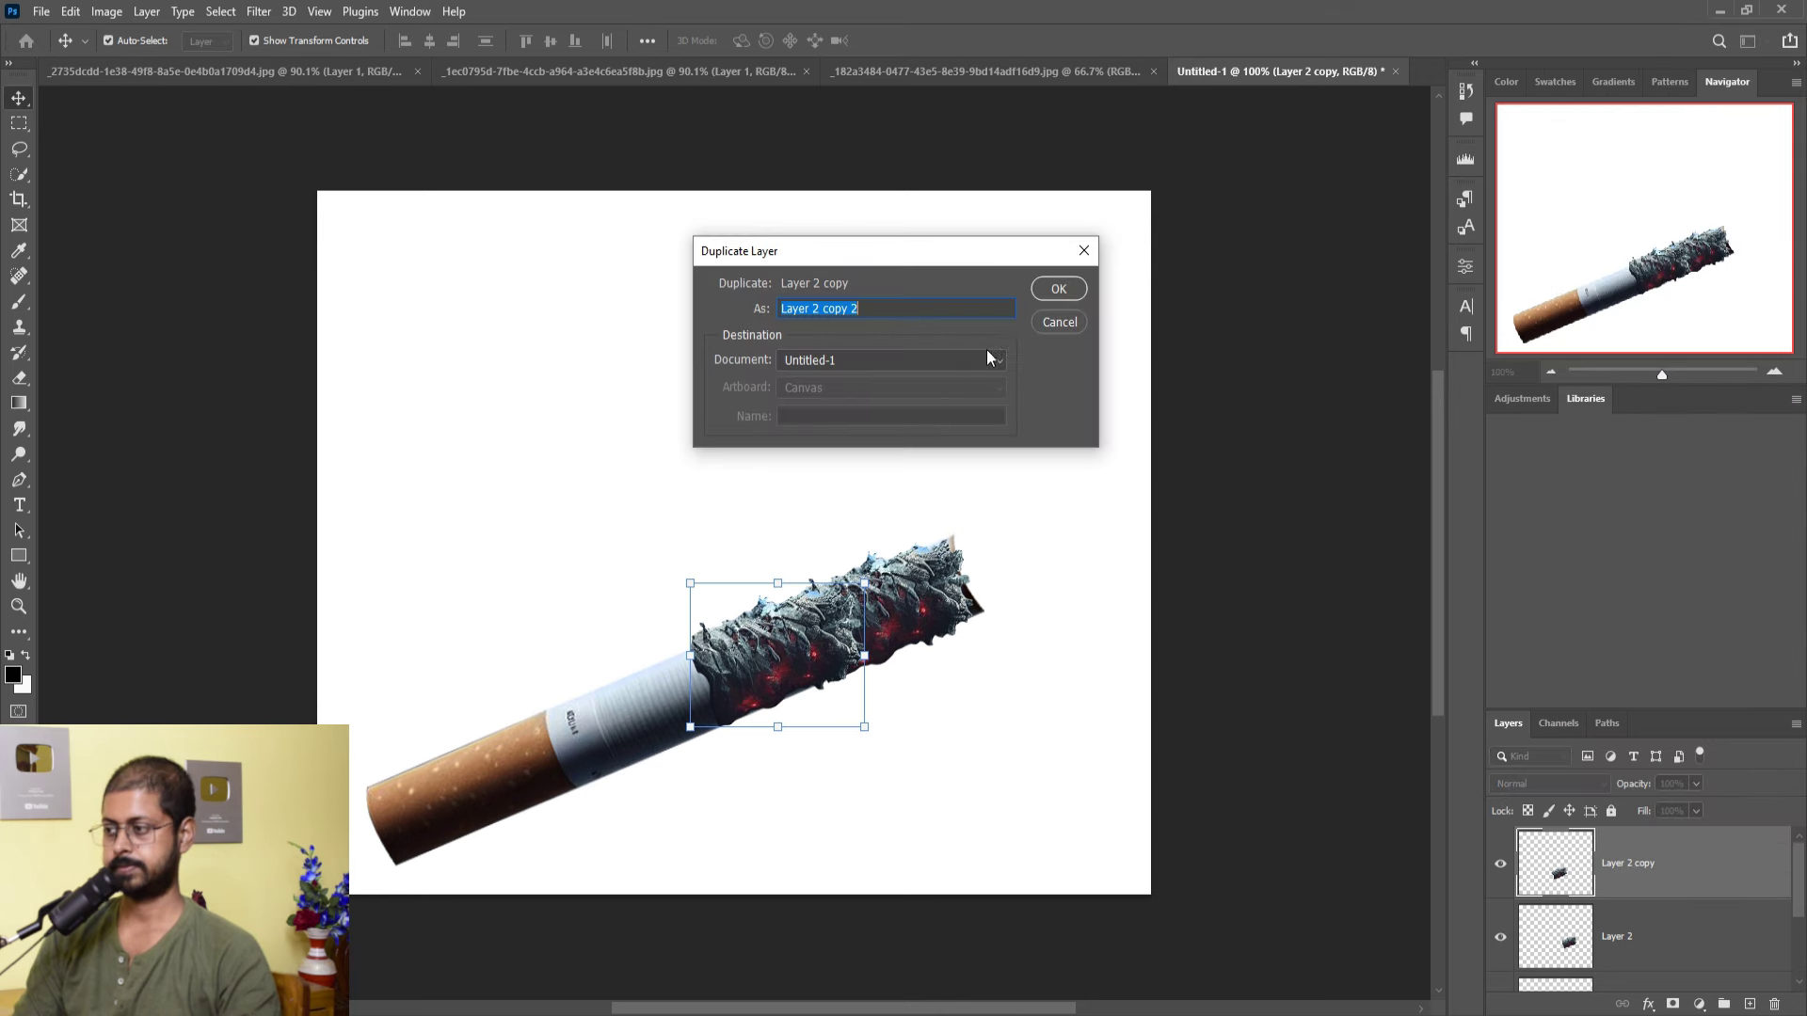
click(1058, 288)
drag(766, 650, 688, 687)
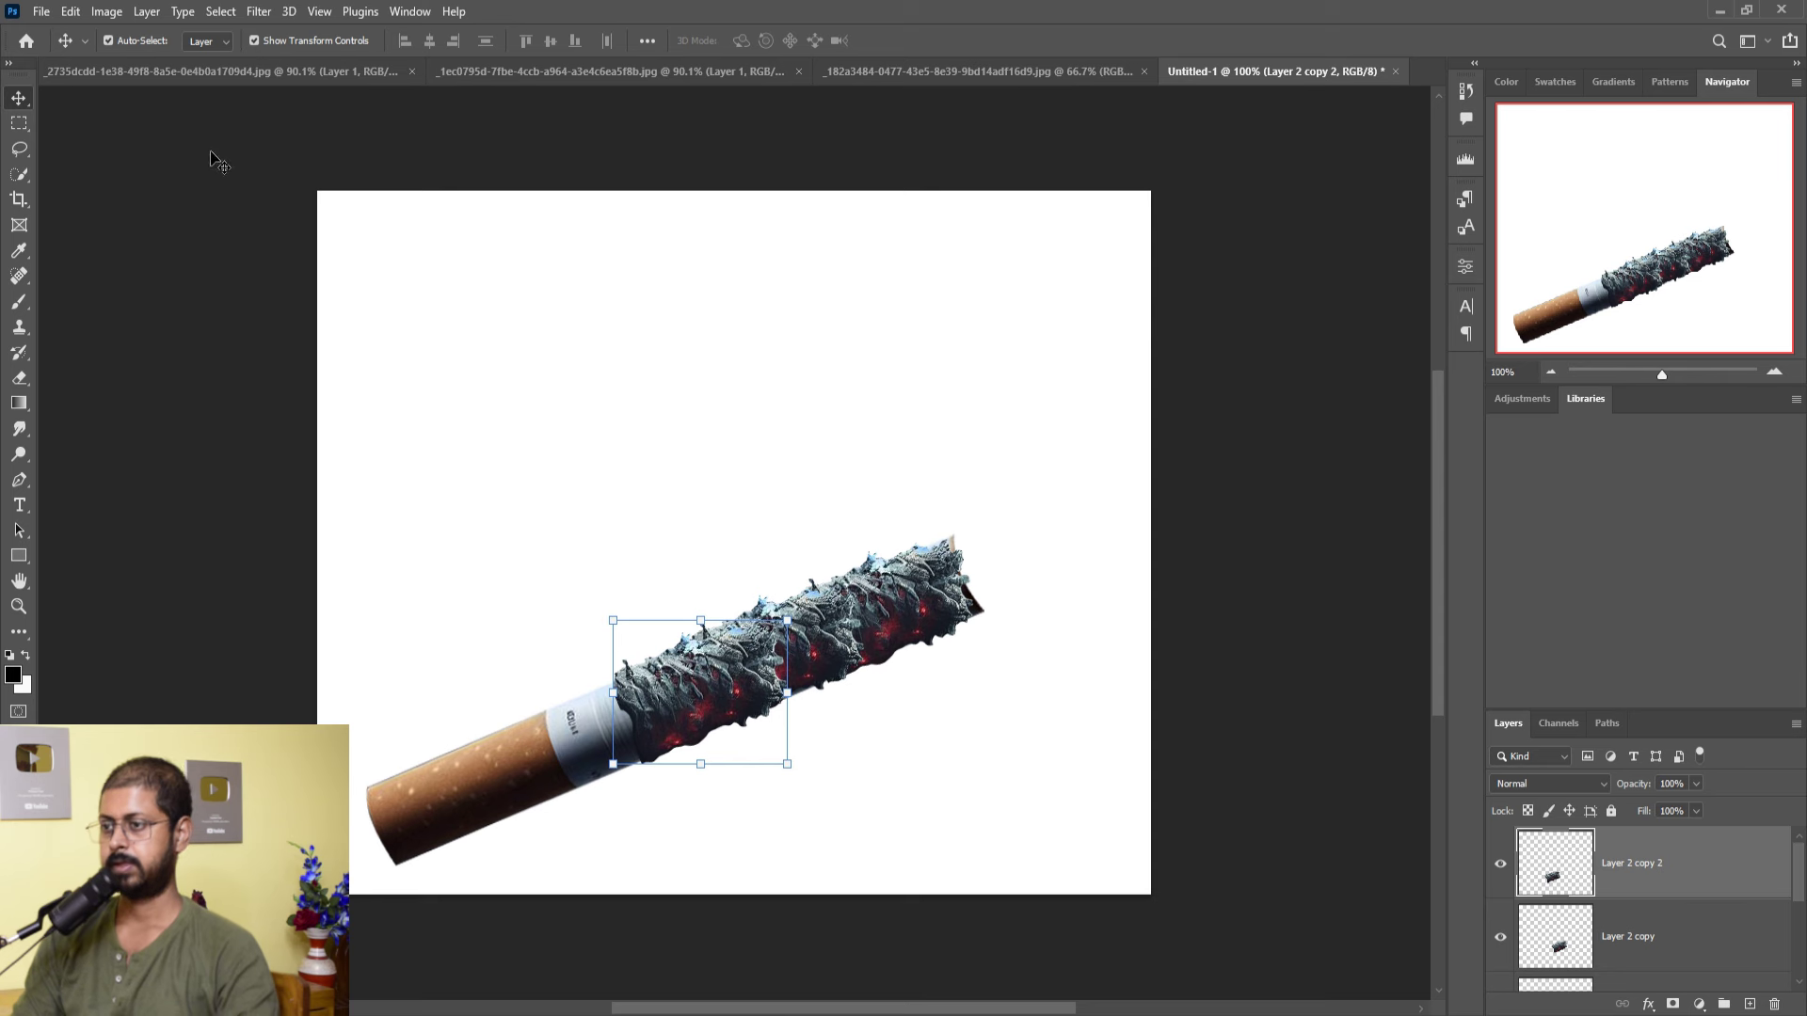
- Add a layer mask to the cigarette layer and select the Brush tool for it
scroll(1681, 955, down, 2)
click(1653, 942)
click(1673, 1004)
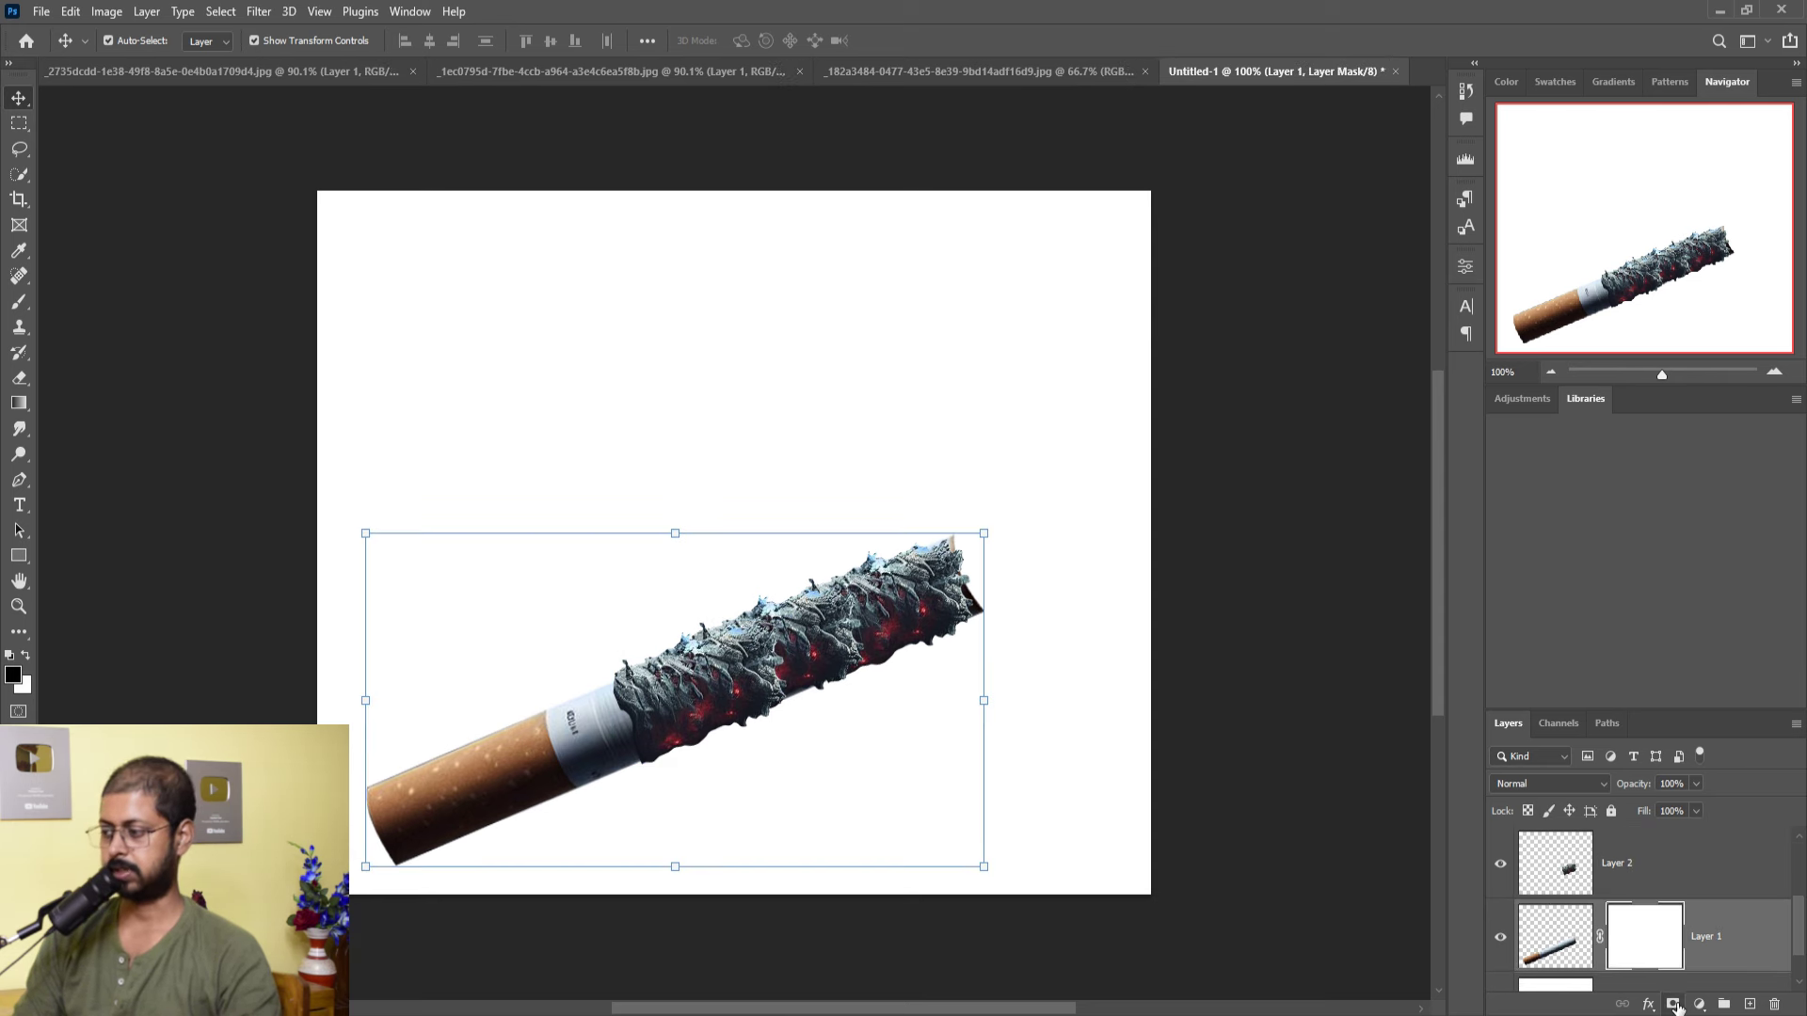
click(20, 306)
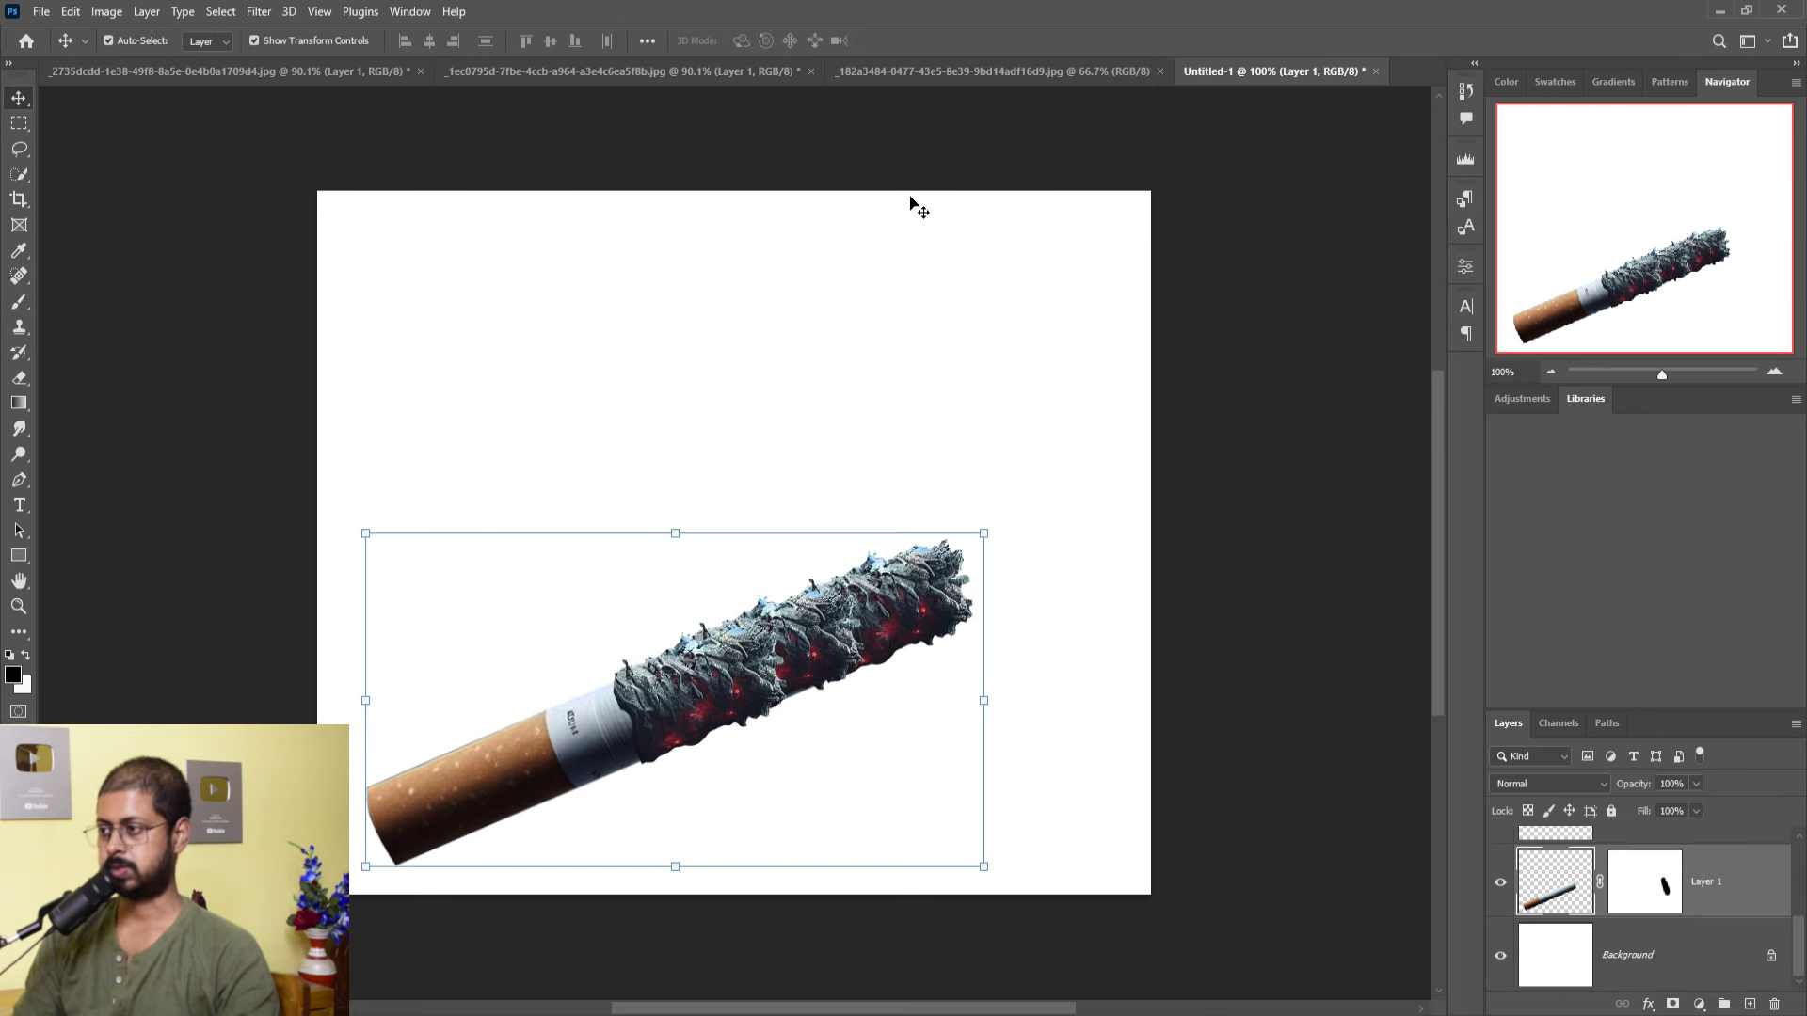
- Float the walking man's document and drag him into the cigarette composition as Layer 3
click(894, 71)
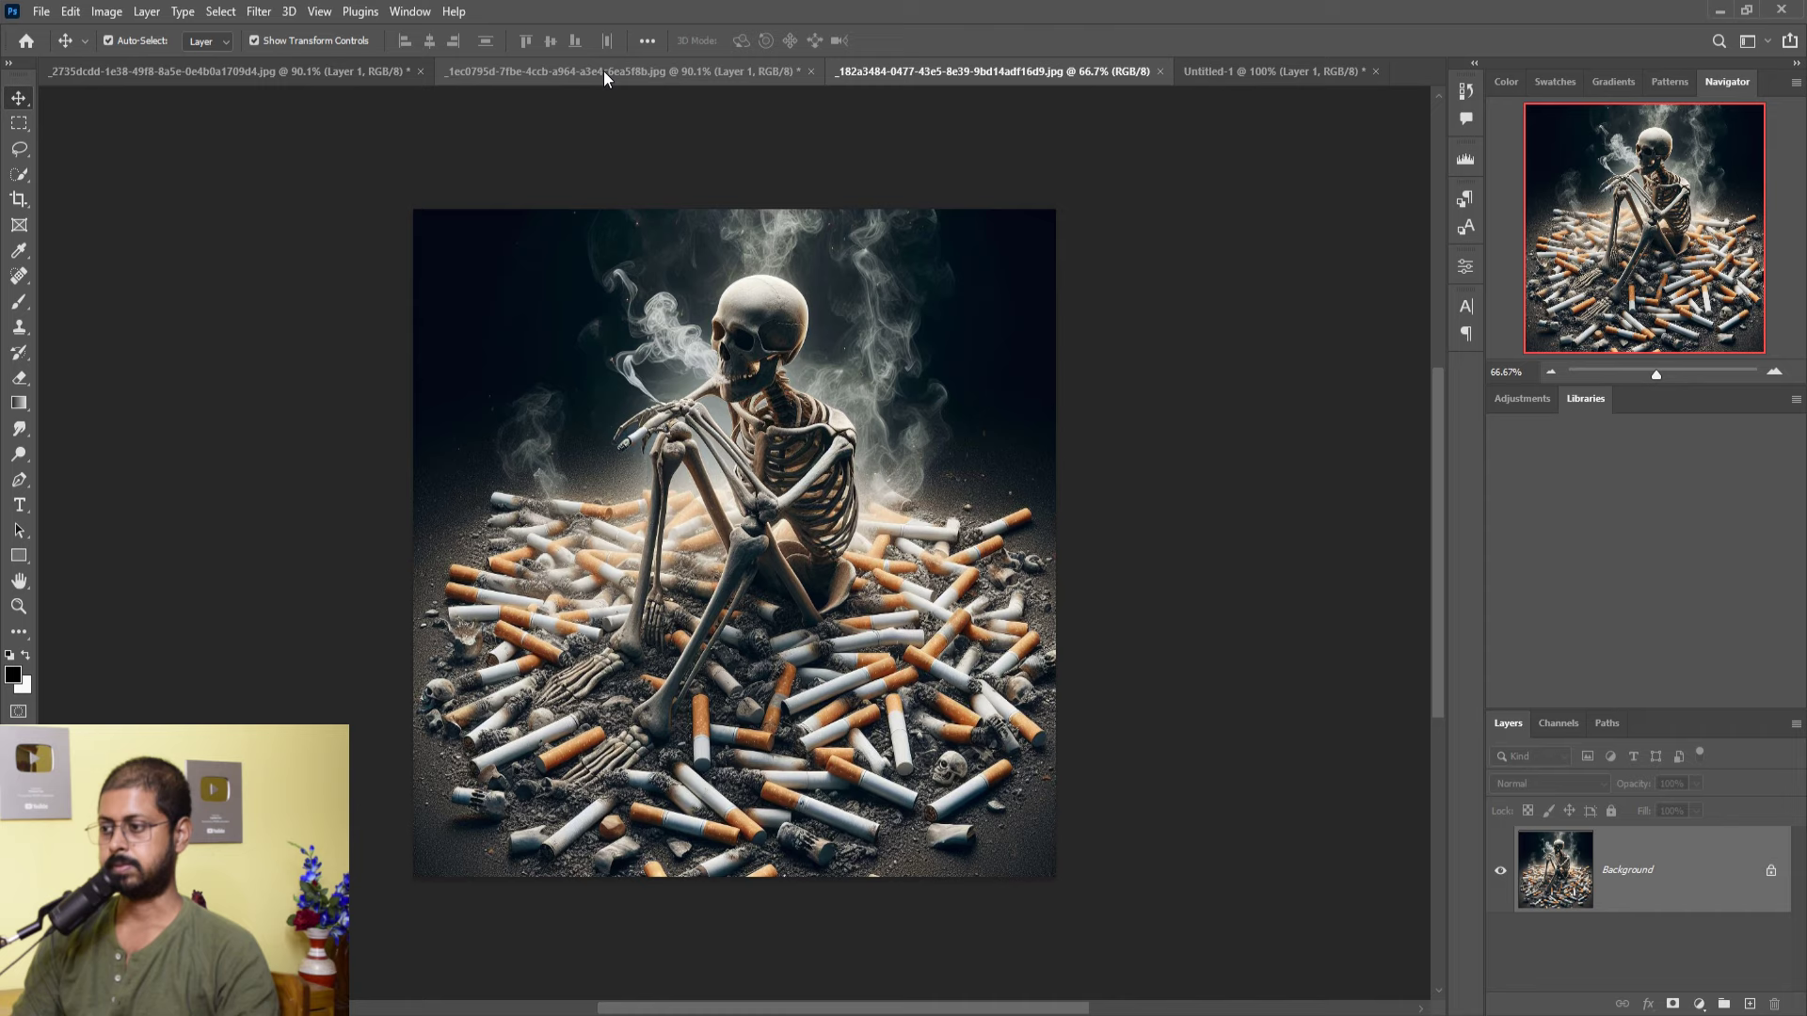
click(546, 72)
drag(783, 87, 1279, 272)
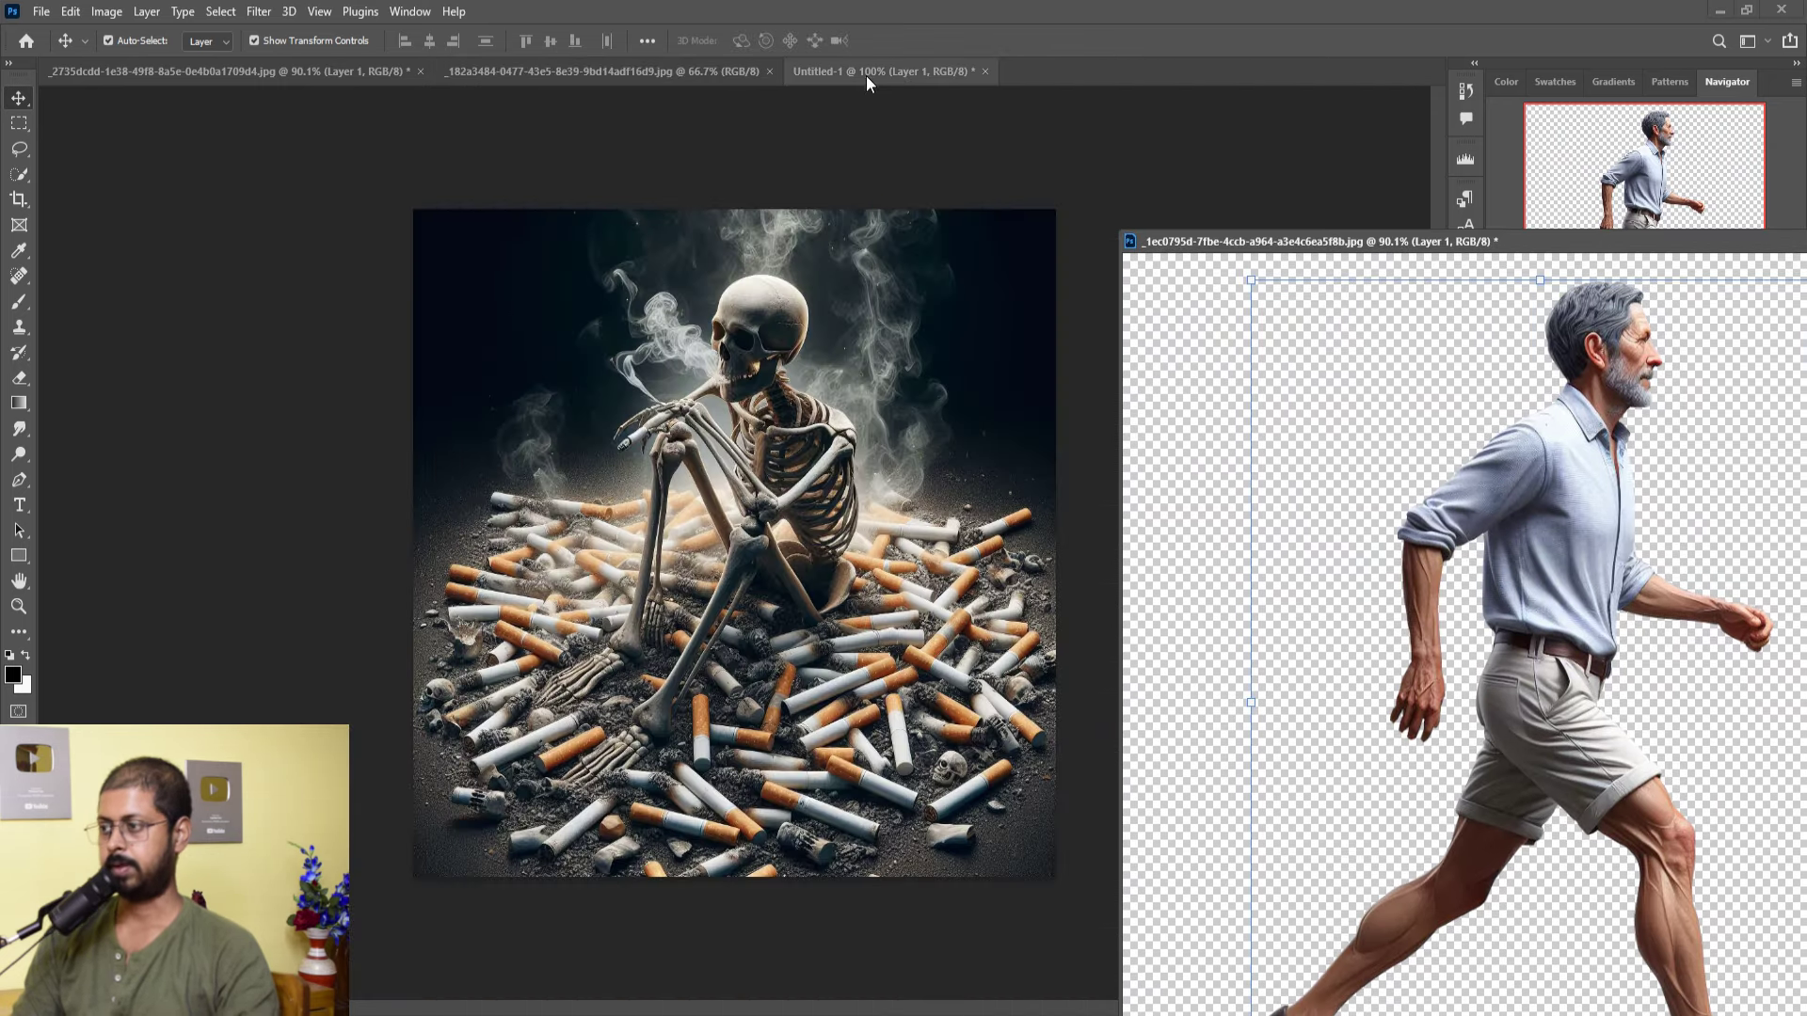
click(866, 75)
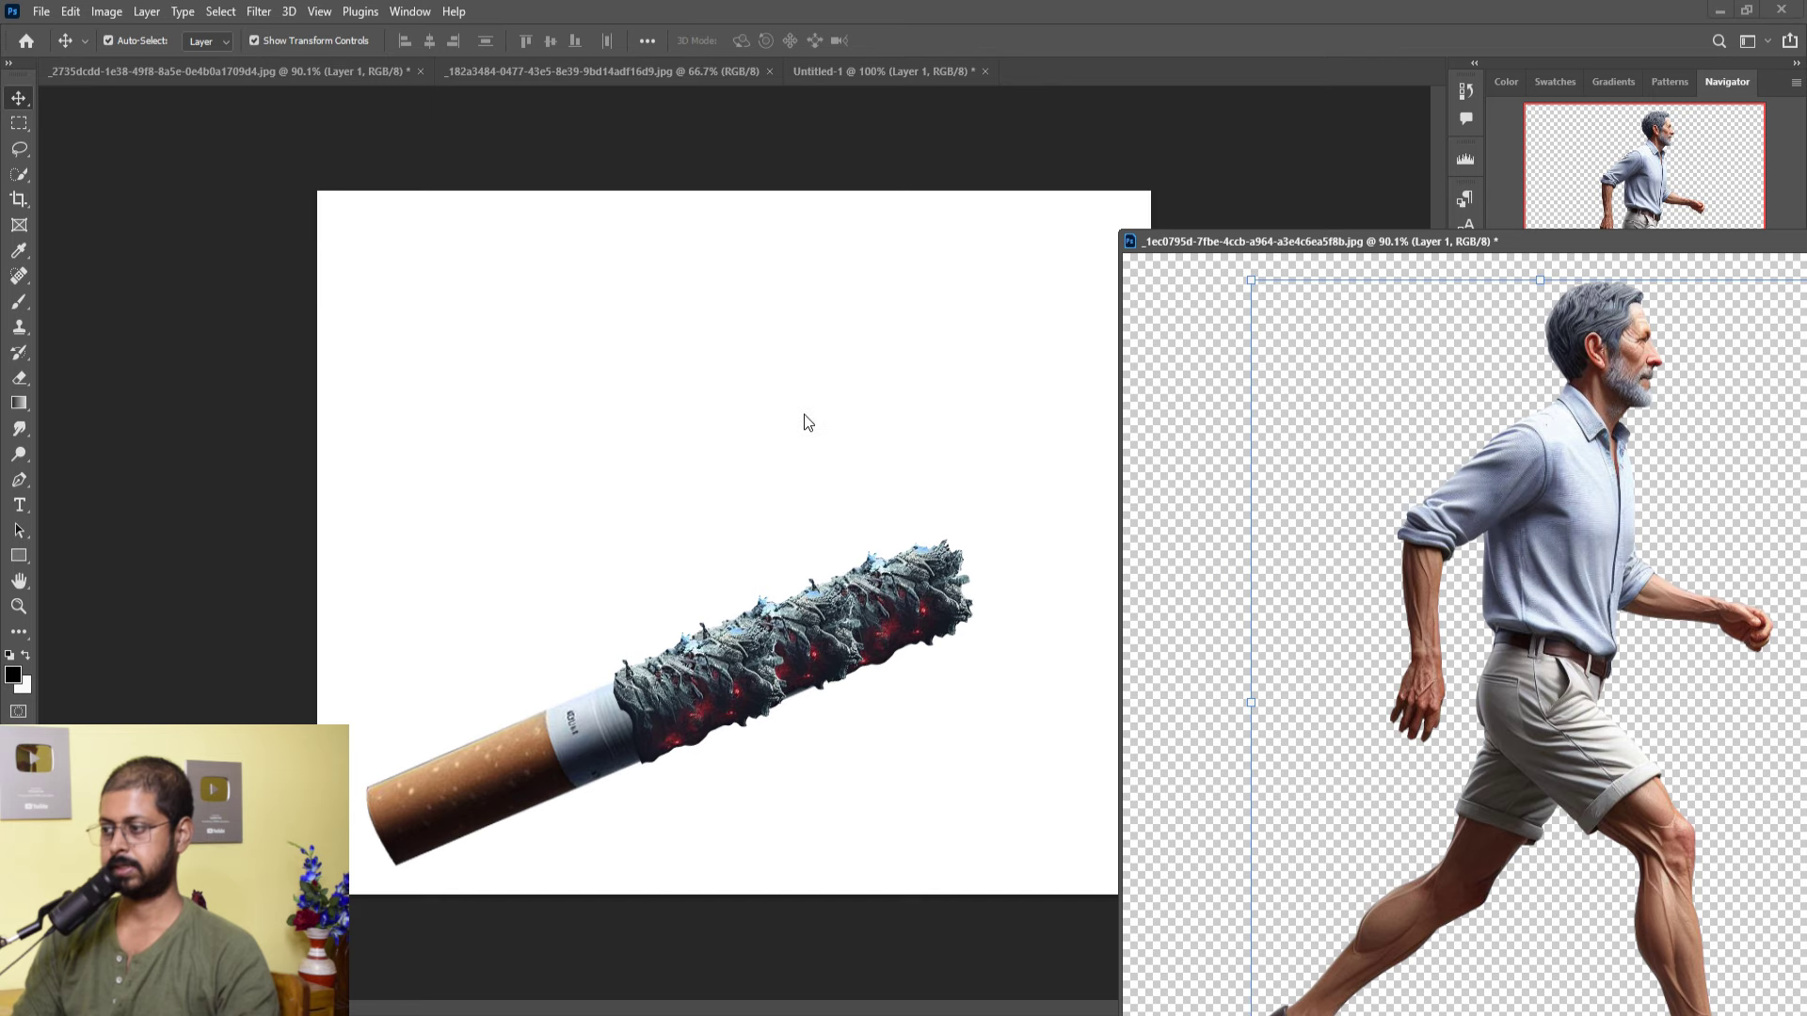
drag(1526, 496, 1544, 538)
drag(746, 422, 748, 421)
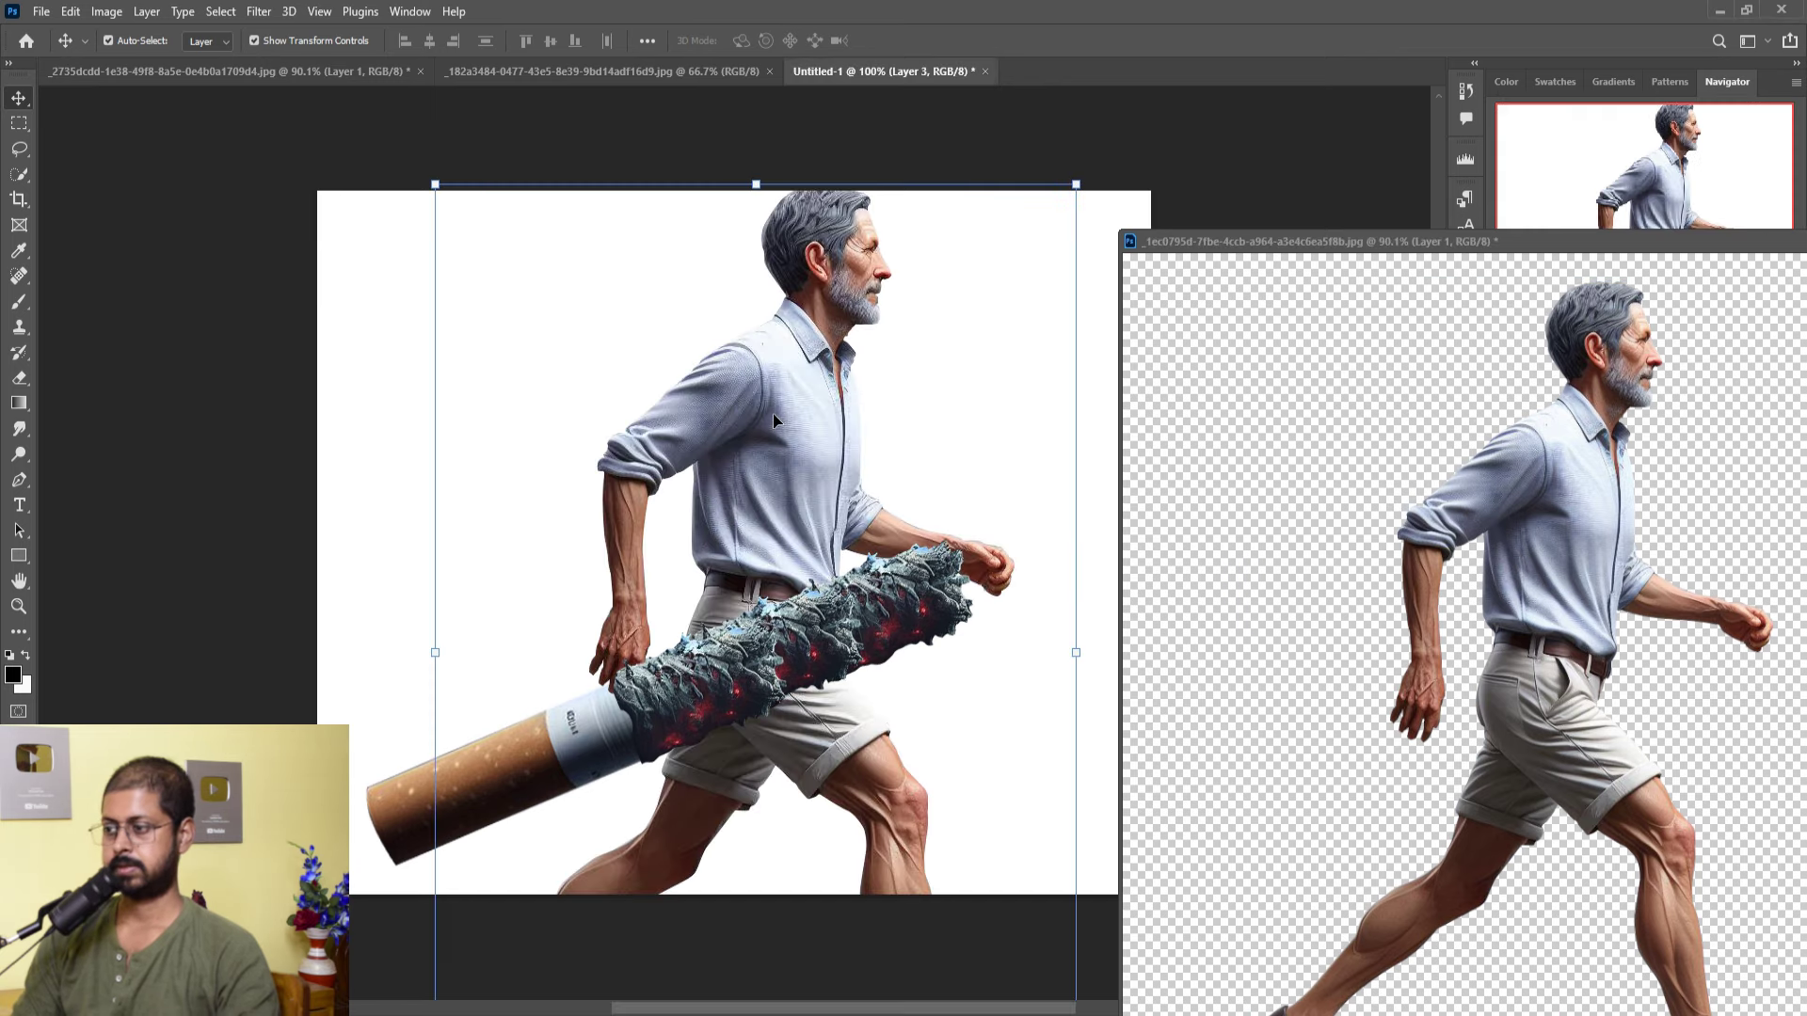
drag(1668, 241, 1143, 424)
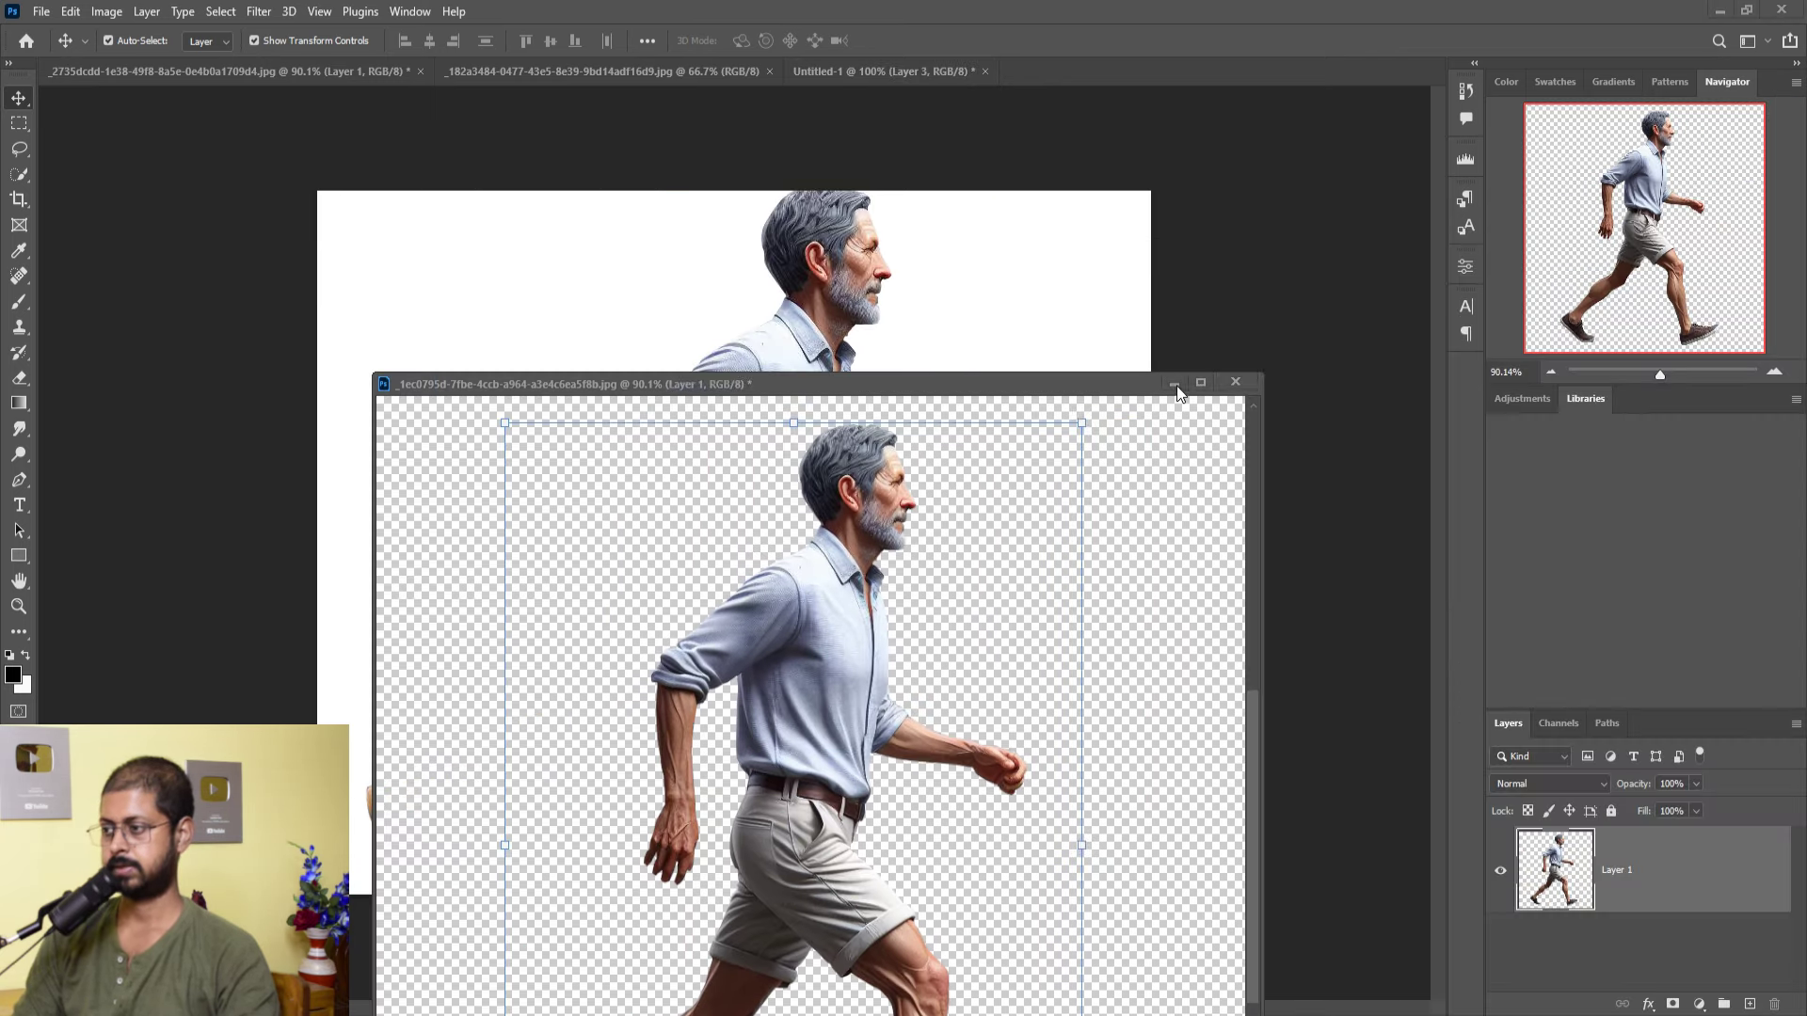
click(1173, 382)
- Scale the man to about 29% and tilt him to stride along the burnt cigarette
key(ctrl+t)
mouse_move(1082, 191)
mouse_down()
mouse_move(825, 495)
mouse_move(770, 608)
mouse_up()
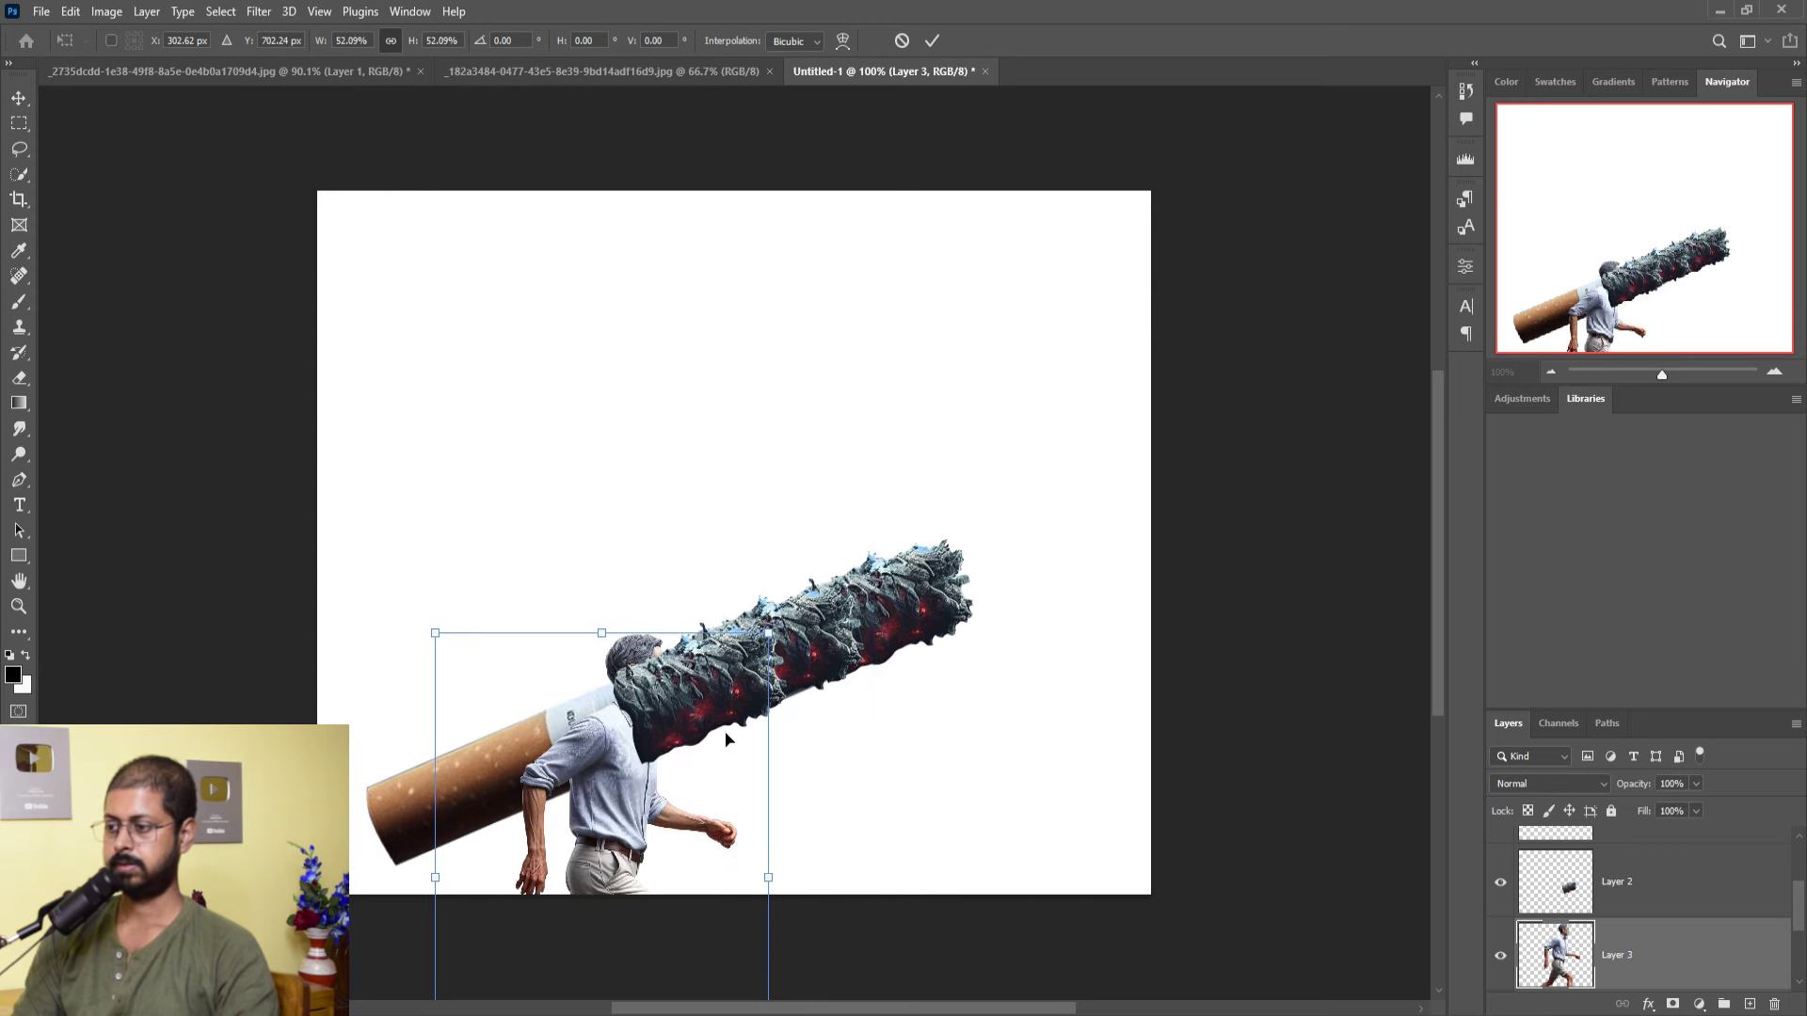
drag(705, 727, 910, 269)
mouse_move(984, 148)
mouse_down()
mouse_move(859, 350)
mouse_move(798, 270)
mouse_up()
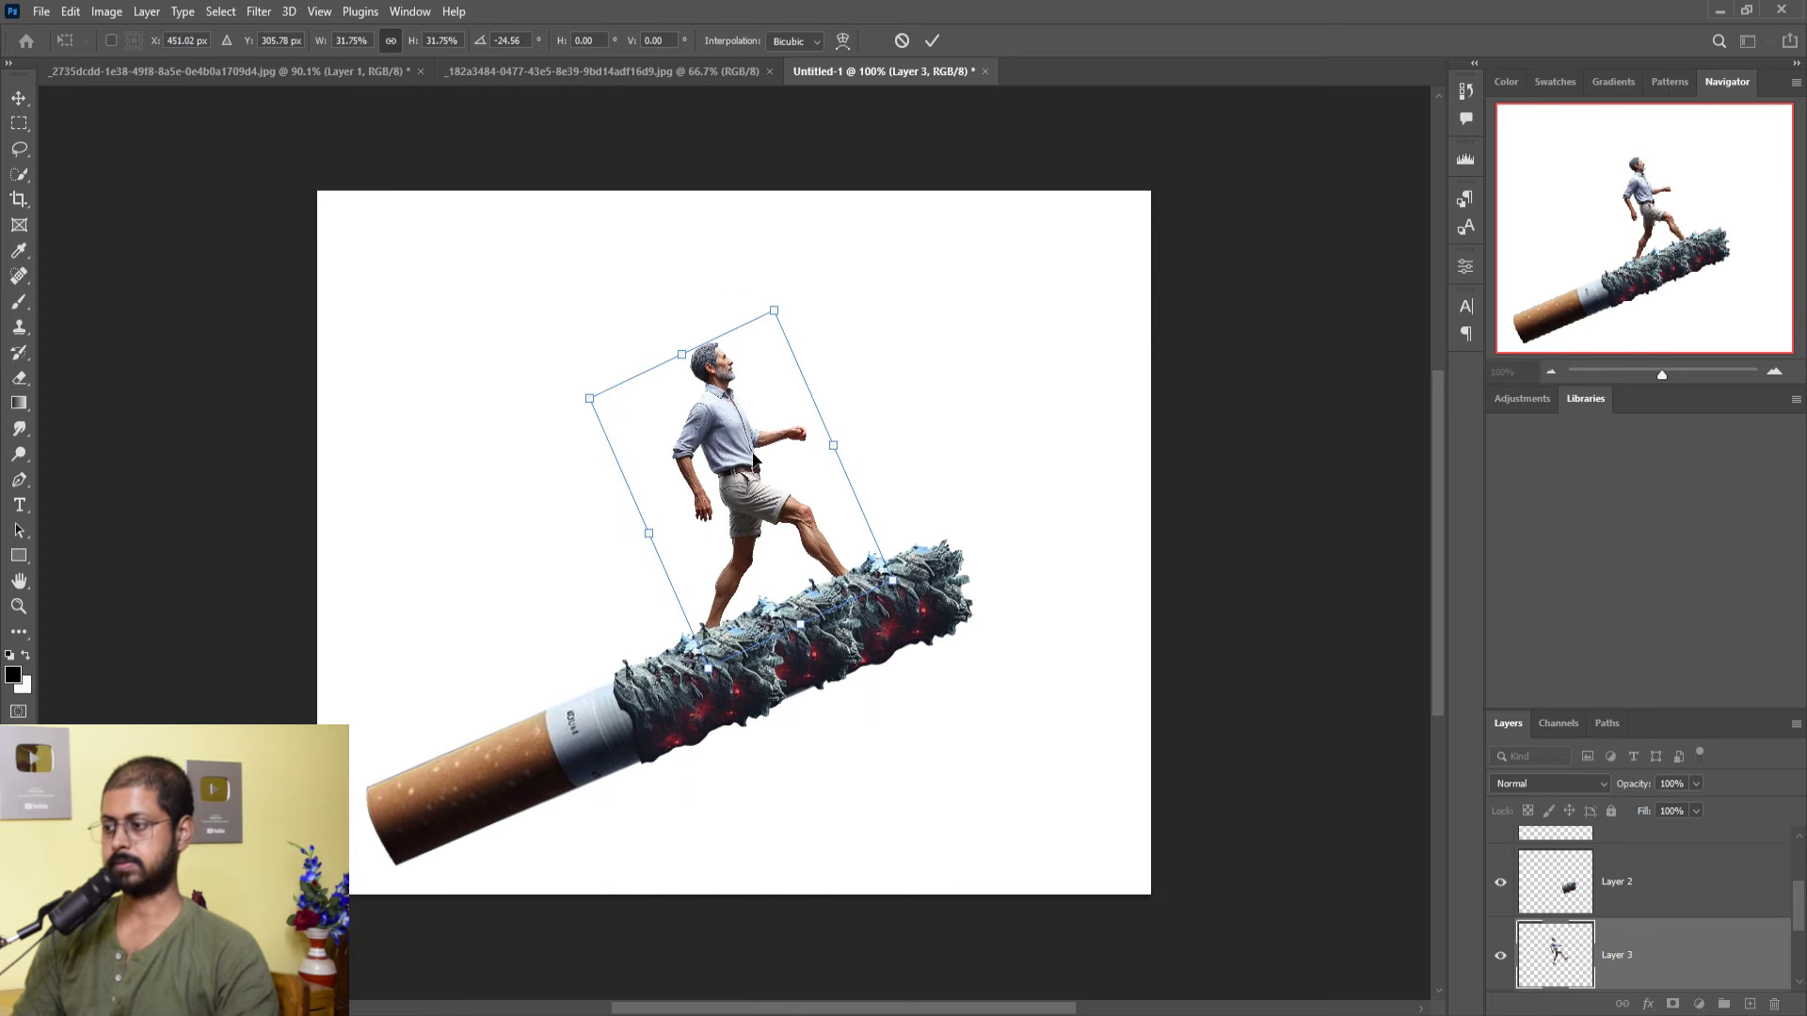
drag(755, 459, 801, 422)
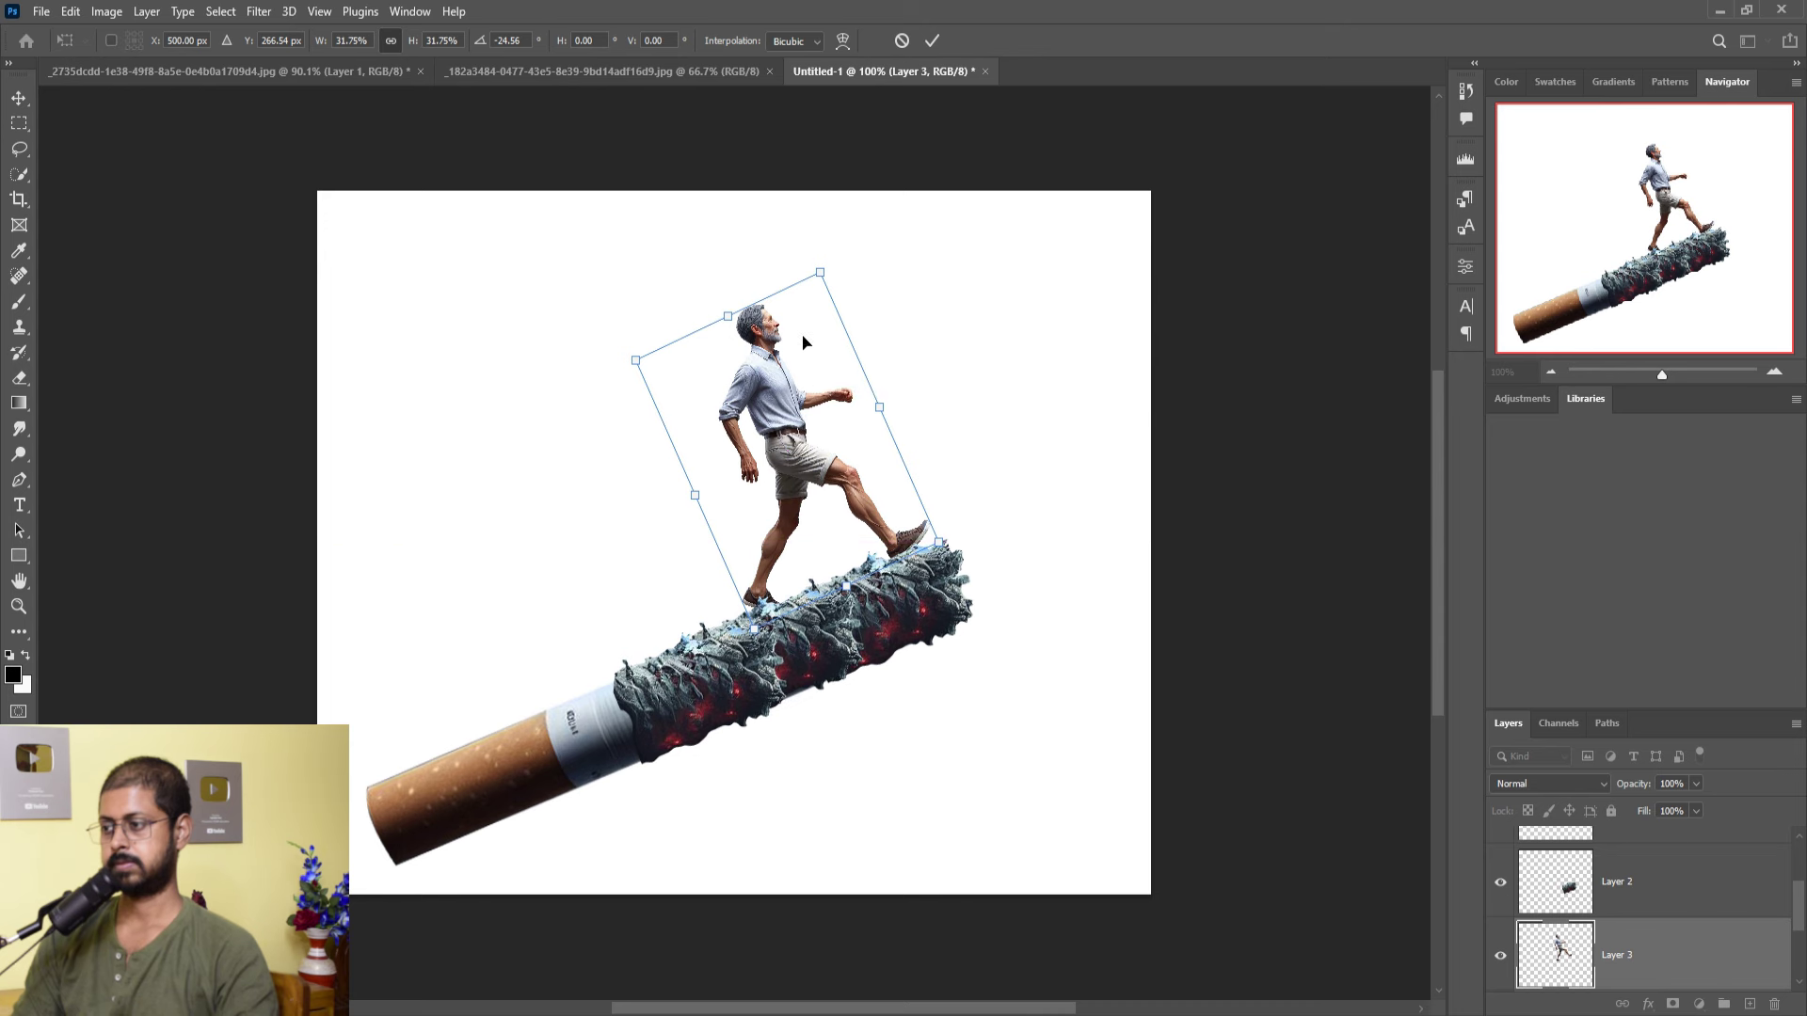
drag(826, 282, 815, 303)
drag(782, 432, 805, 437)
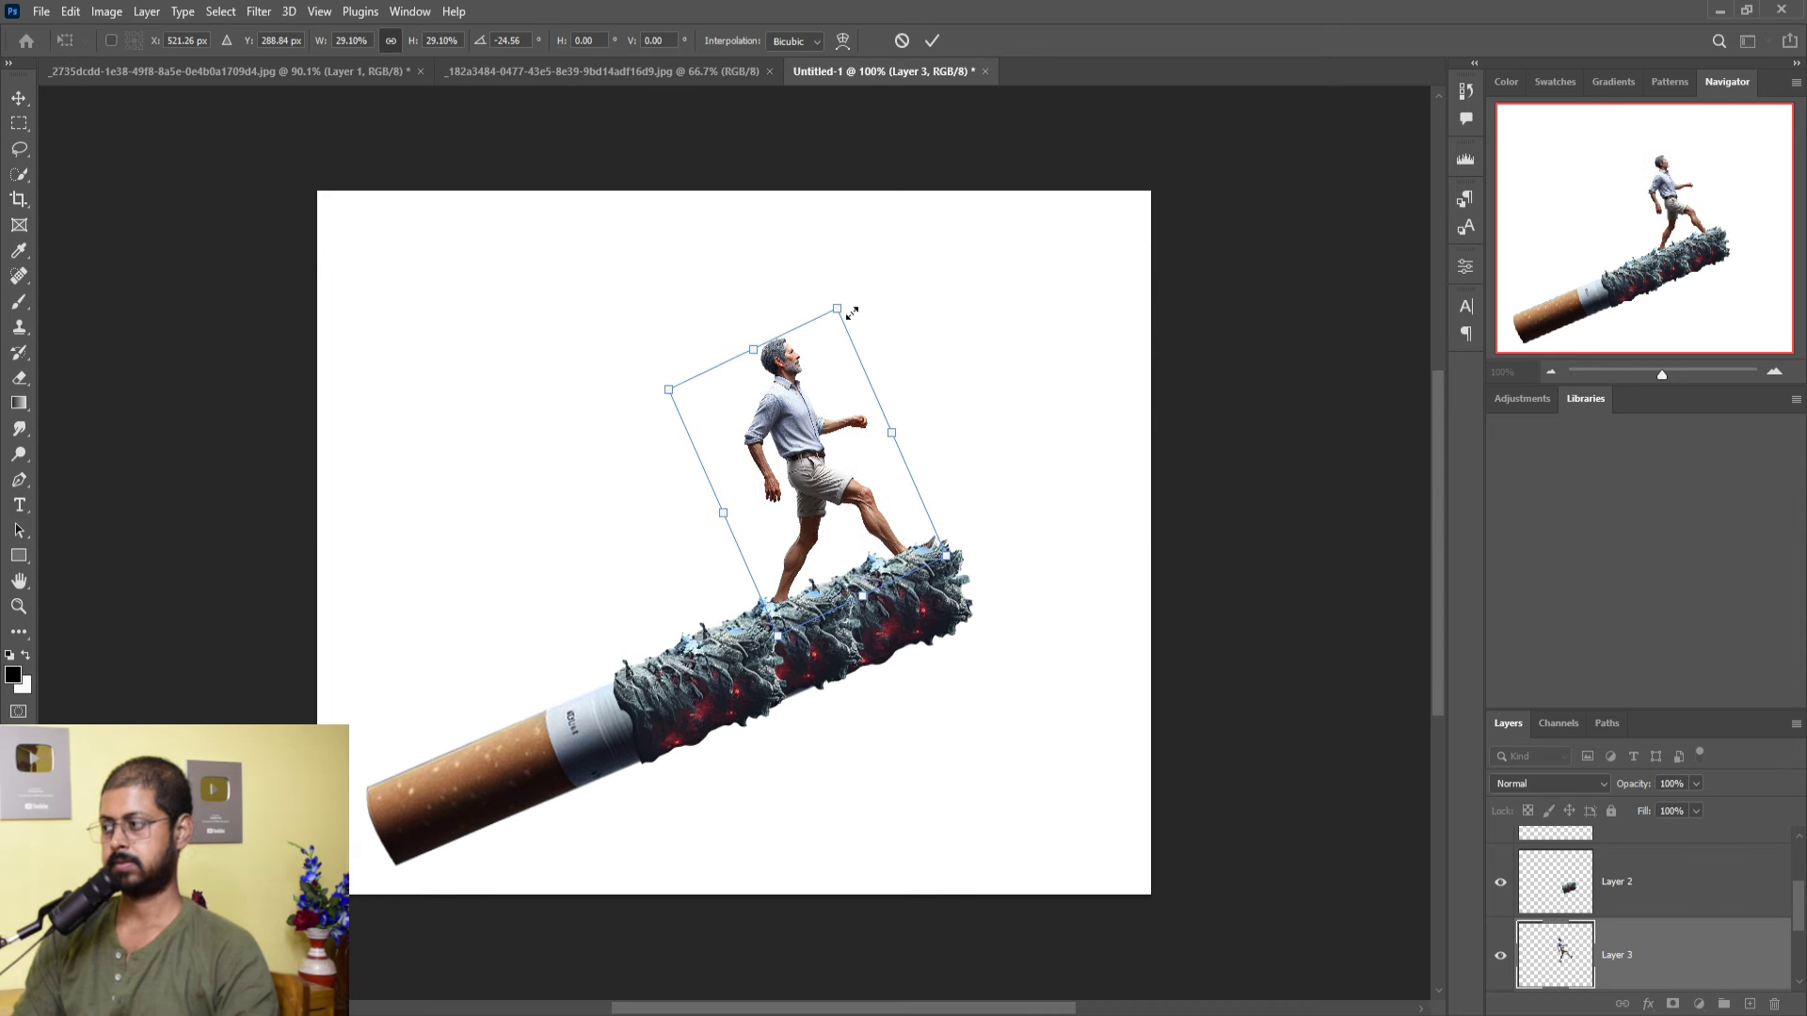
click(932, 40)
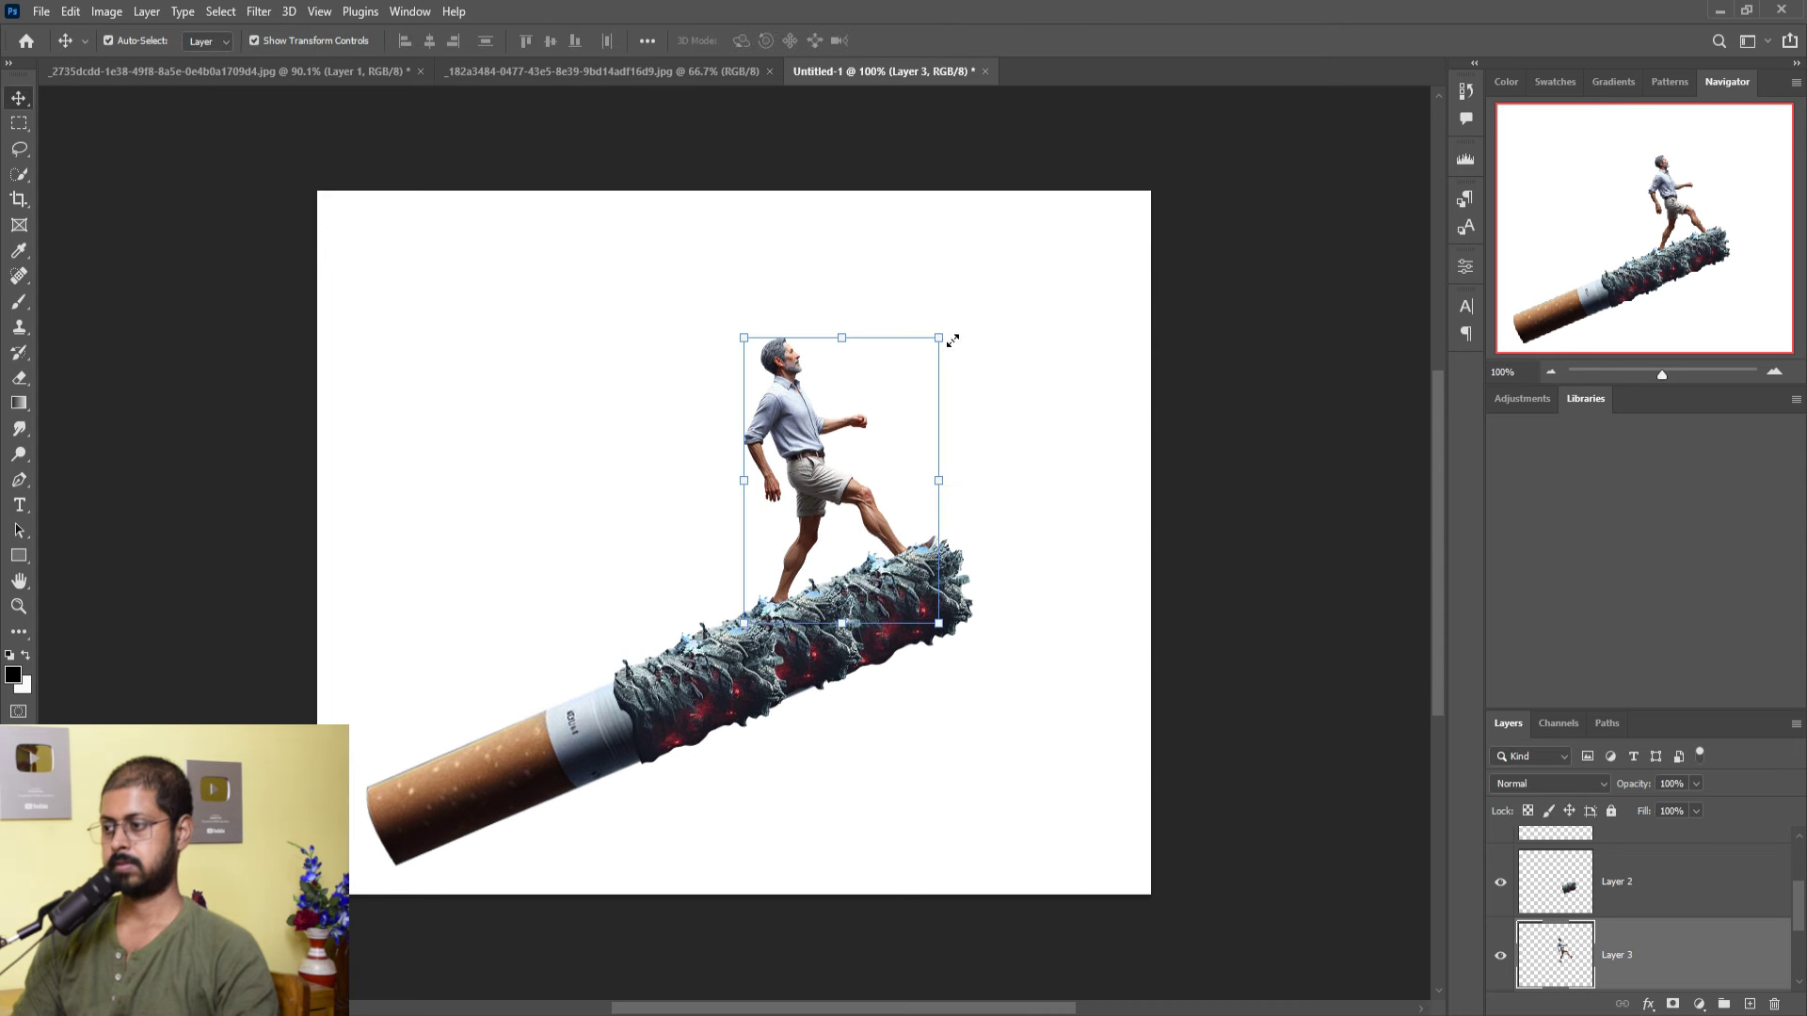
drag(952, 339, 956, 312)
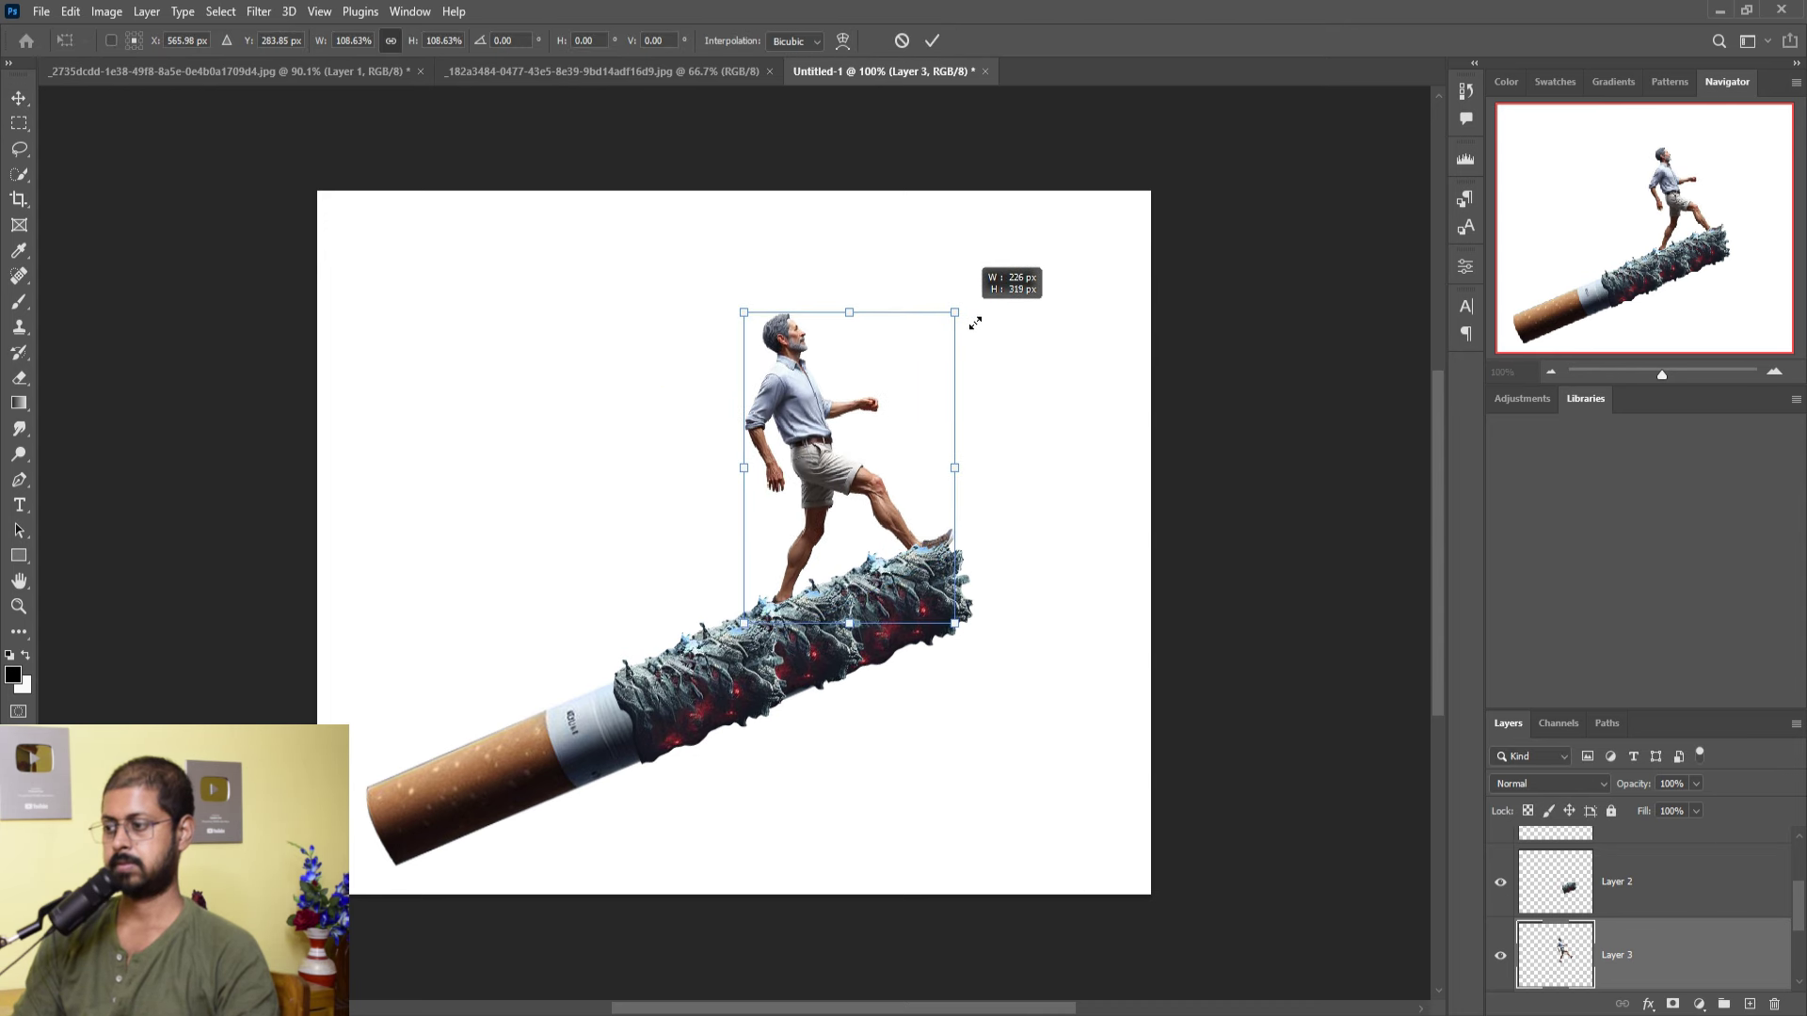
drag(881, 400, 887, 412)
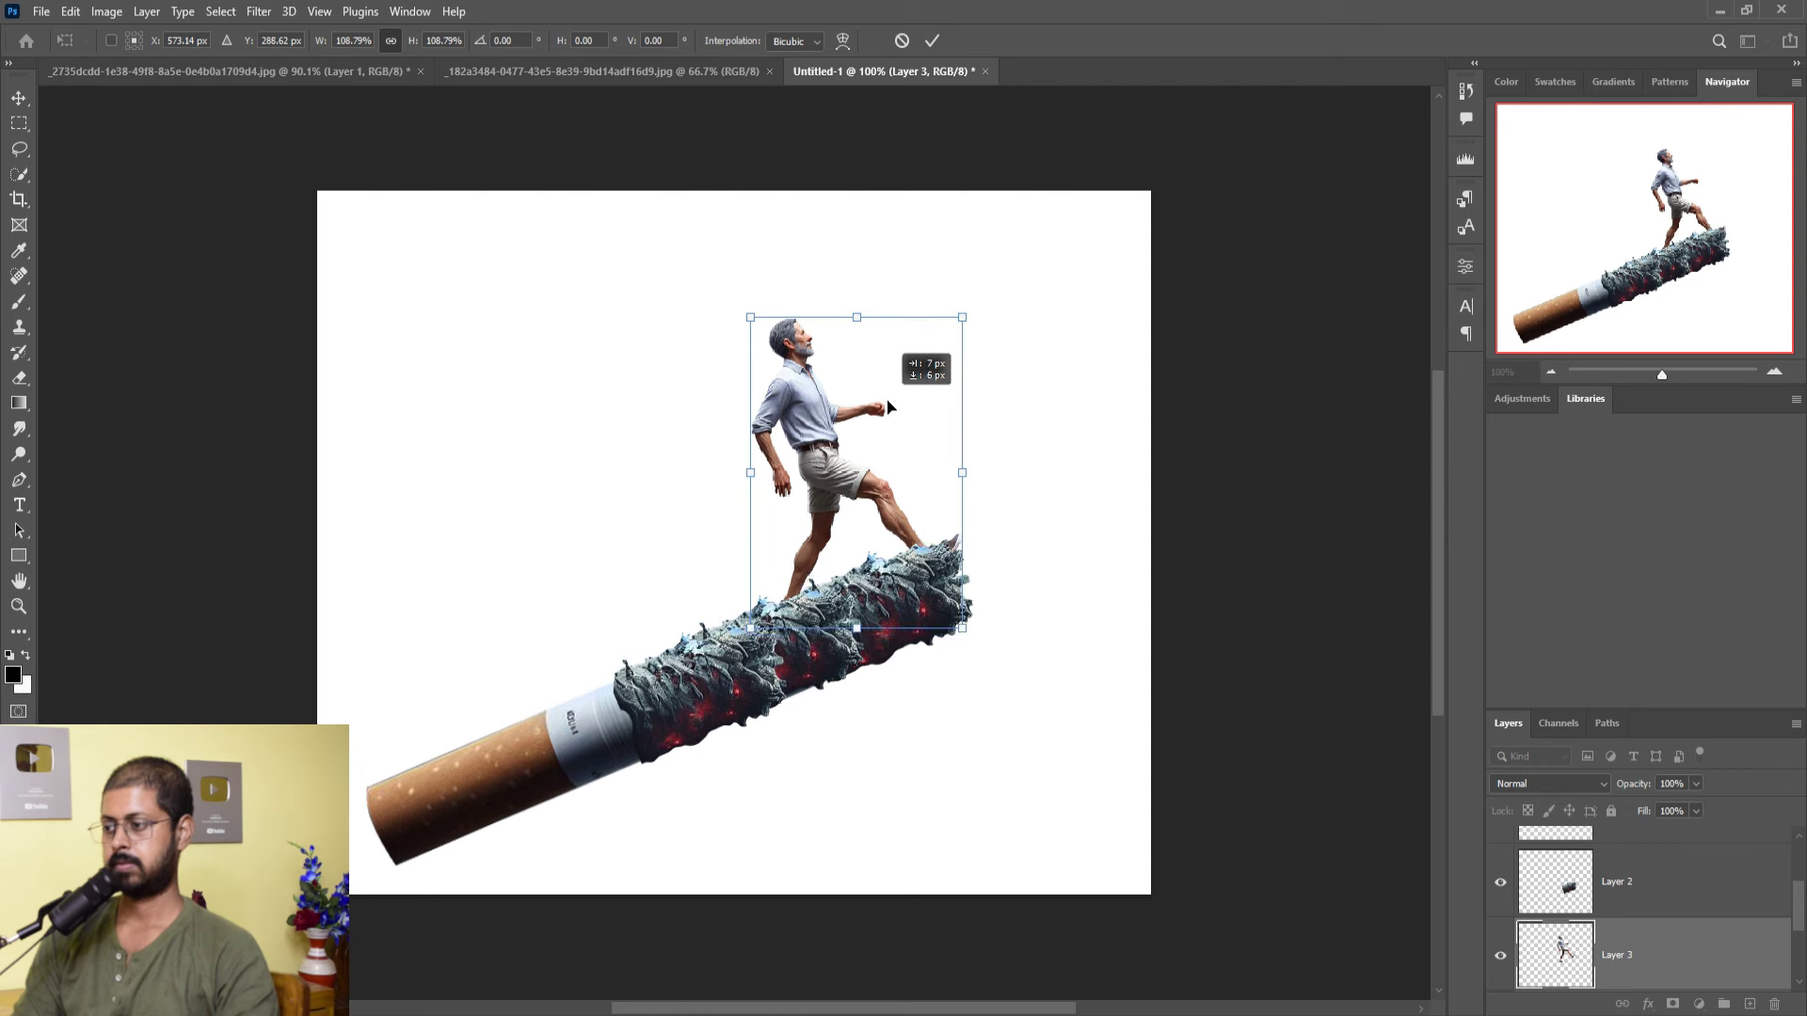
click(931, 41)
- Float the skeleton document and add the skeleton to the composition as Layer 4
click(319, 72)
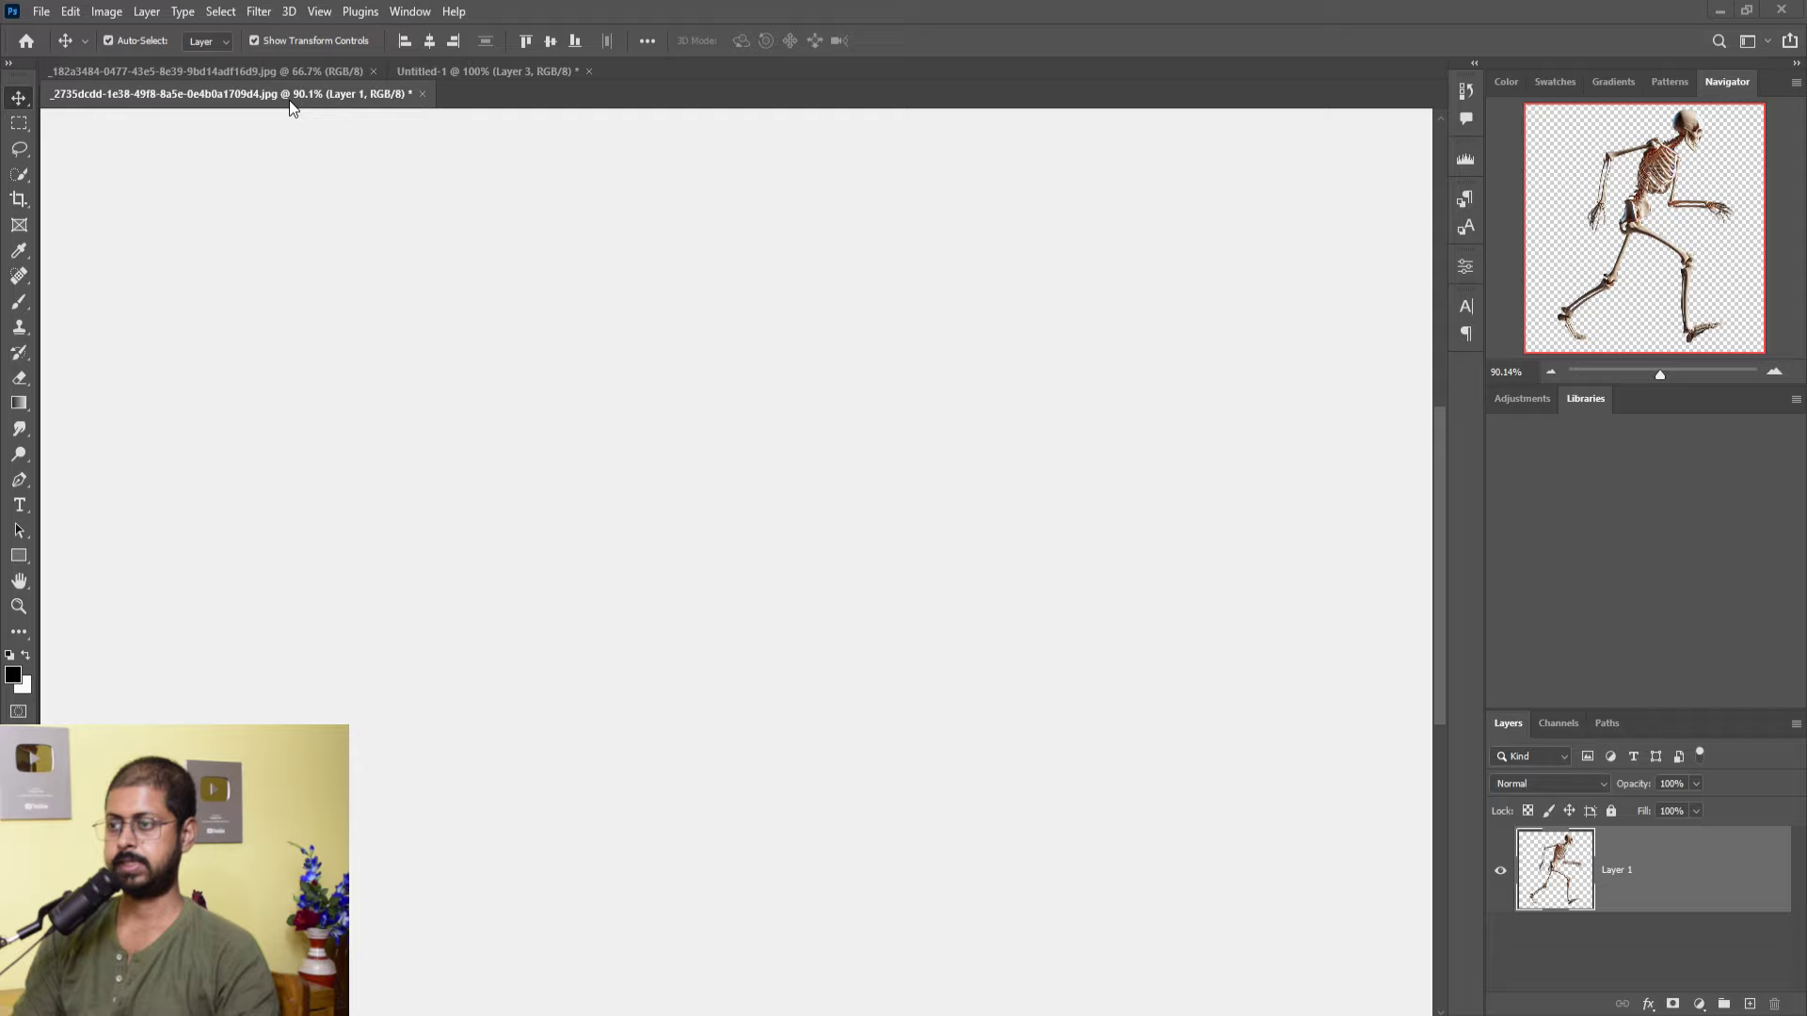
mouse_move(319, 72)
mouse_down()
mouse_move(320, 115)
mouse_move(1049, 238)
mouse_up()
click(678, 402)
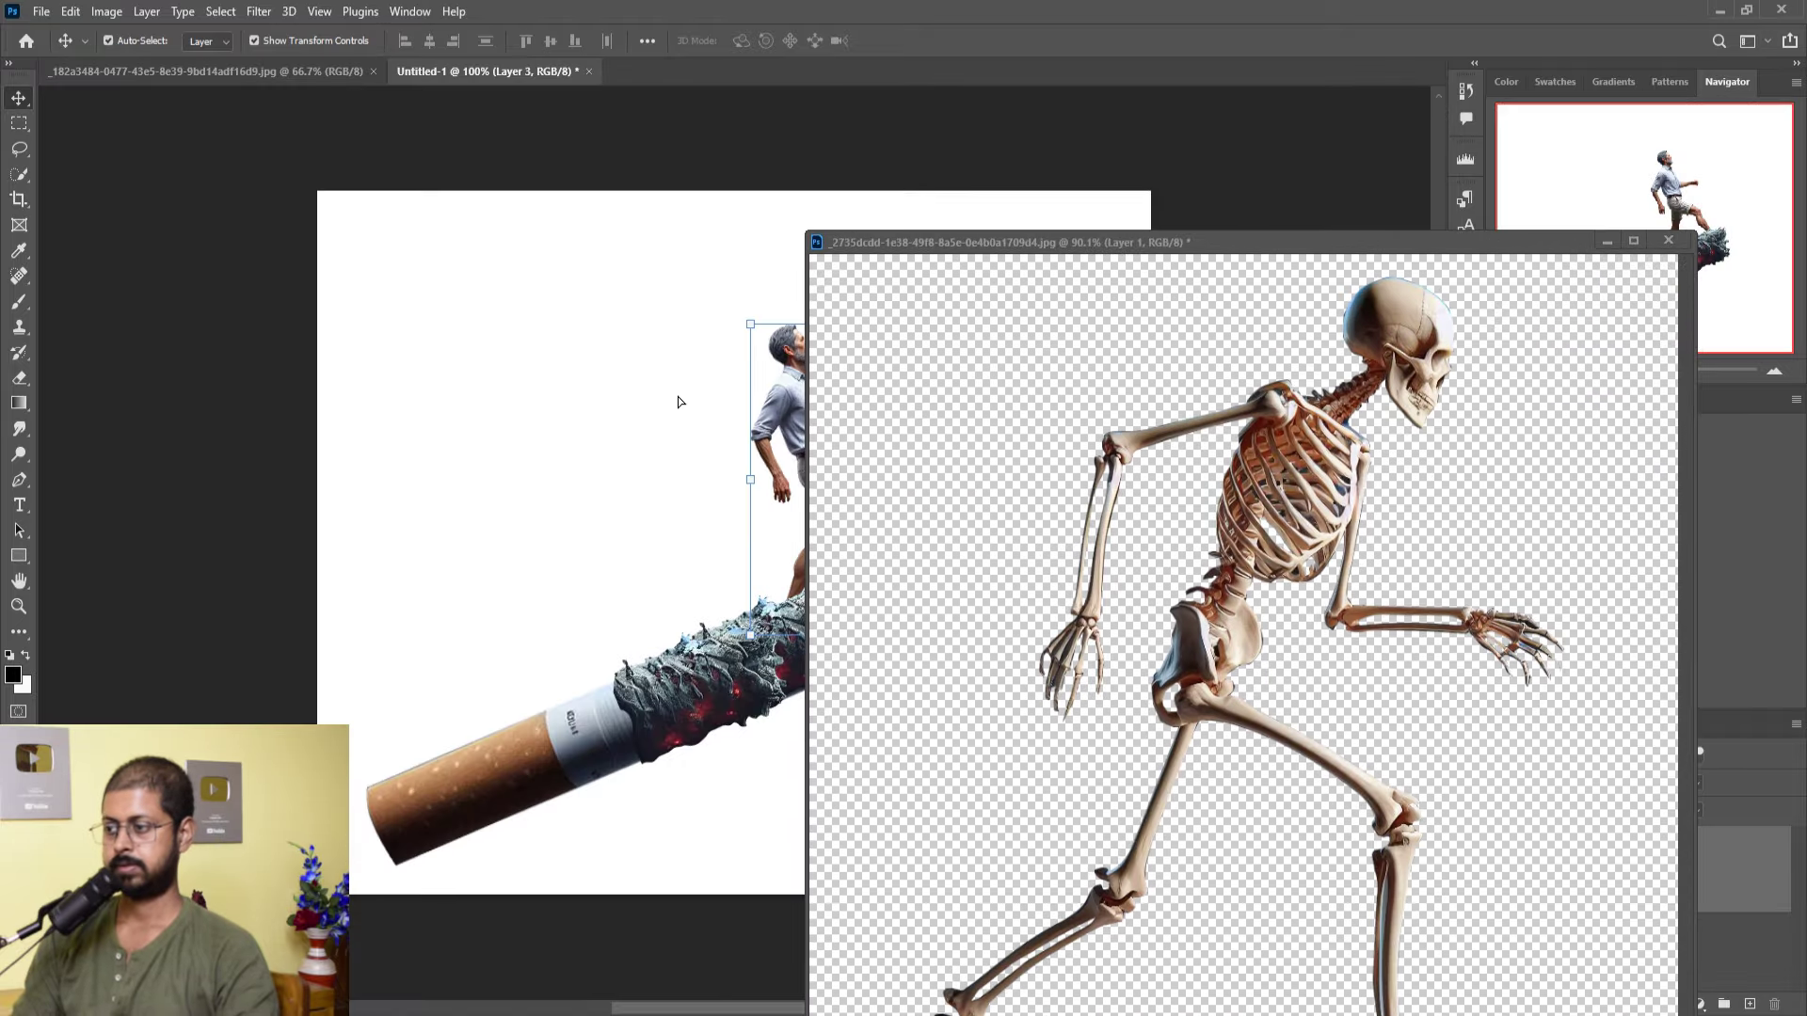
click(1605, 245)
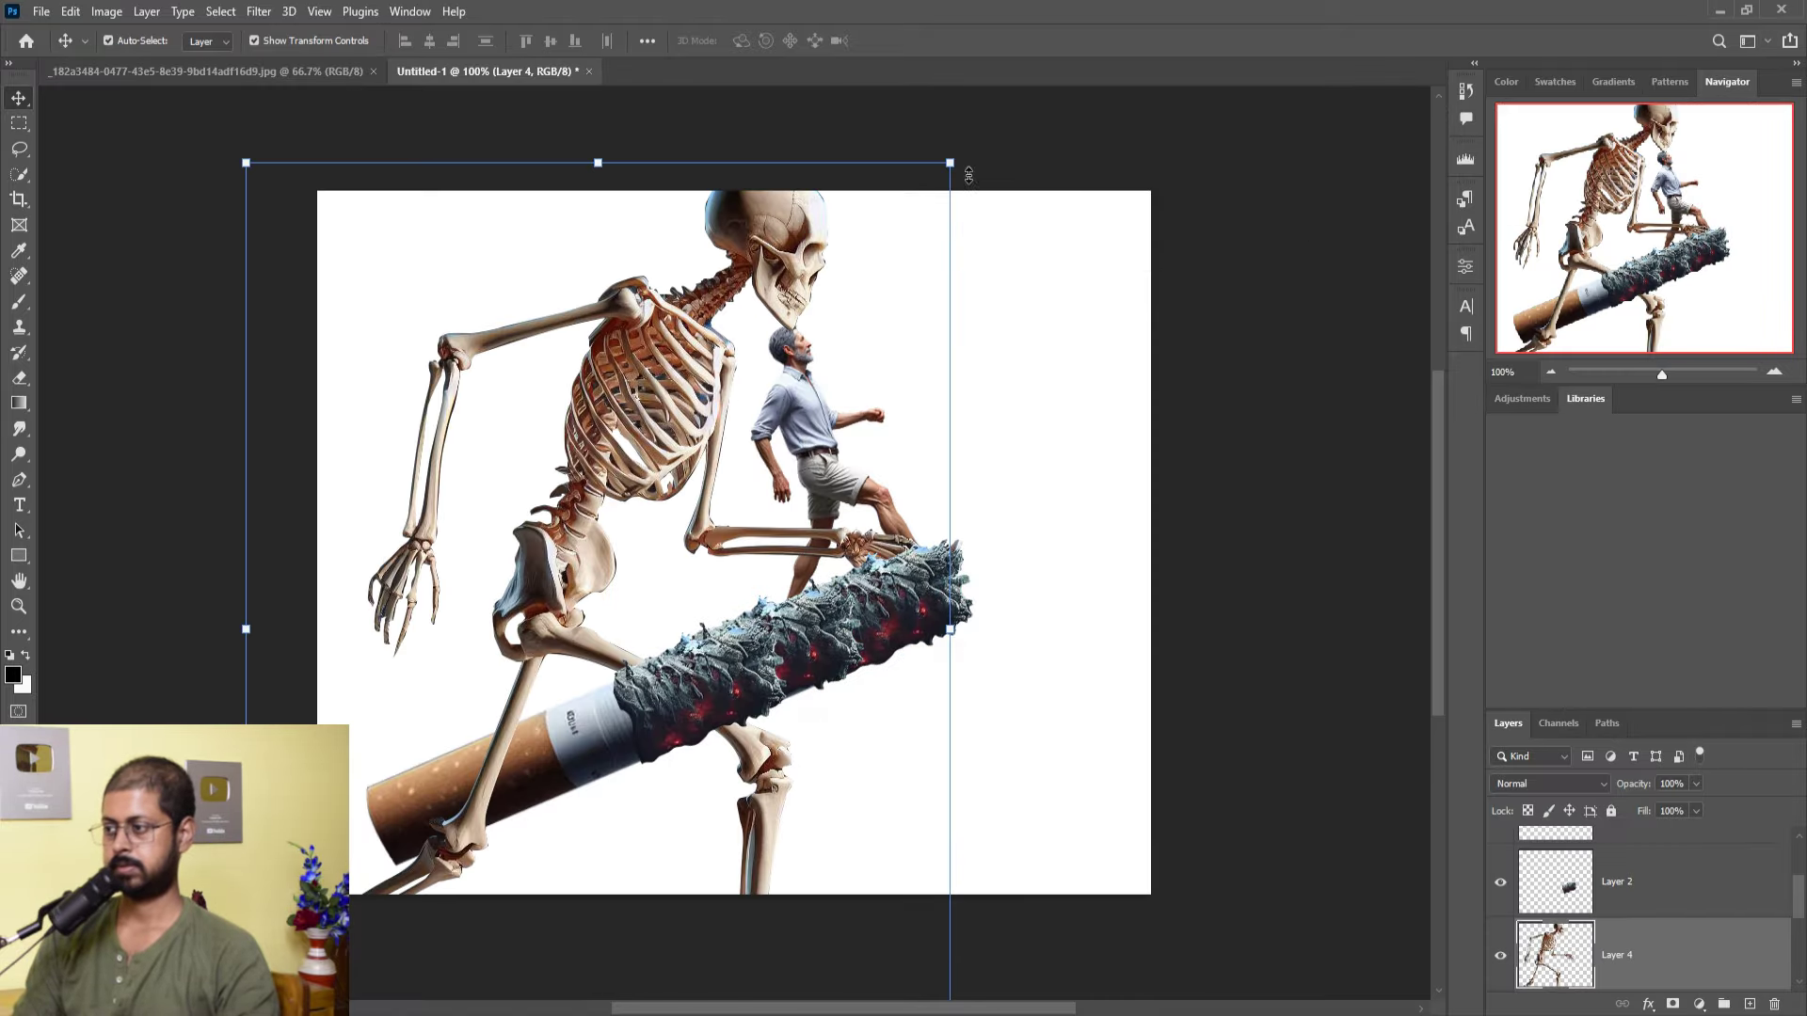
- Scale the skeleton to 30.80%, rotate it -29.01°, and place it behind the man
mouse_move(968, 175)
mouse_down()
mouse_move(646, 565)
mouse_move(544, 446)
mouse_up()
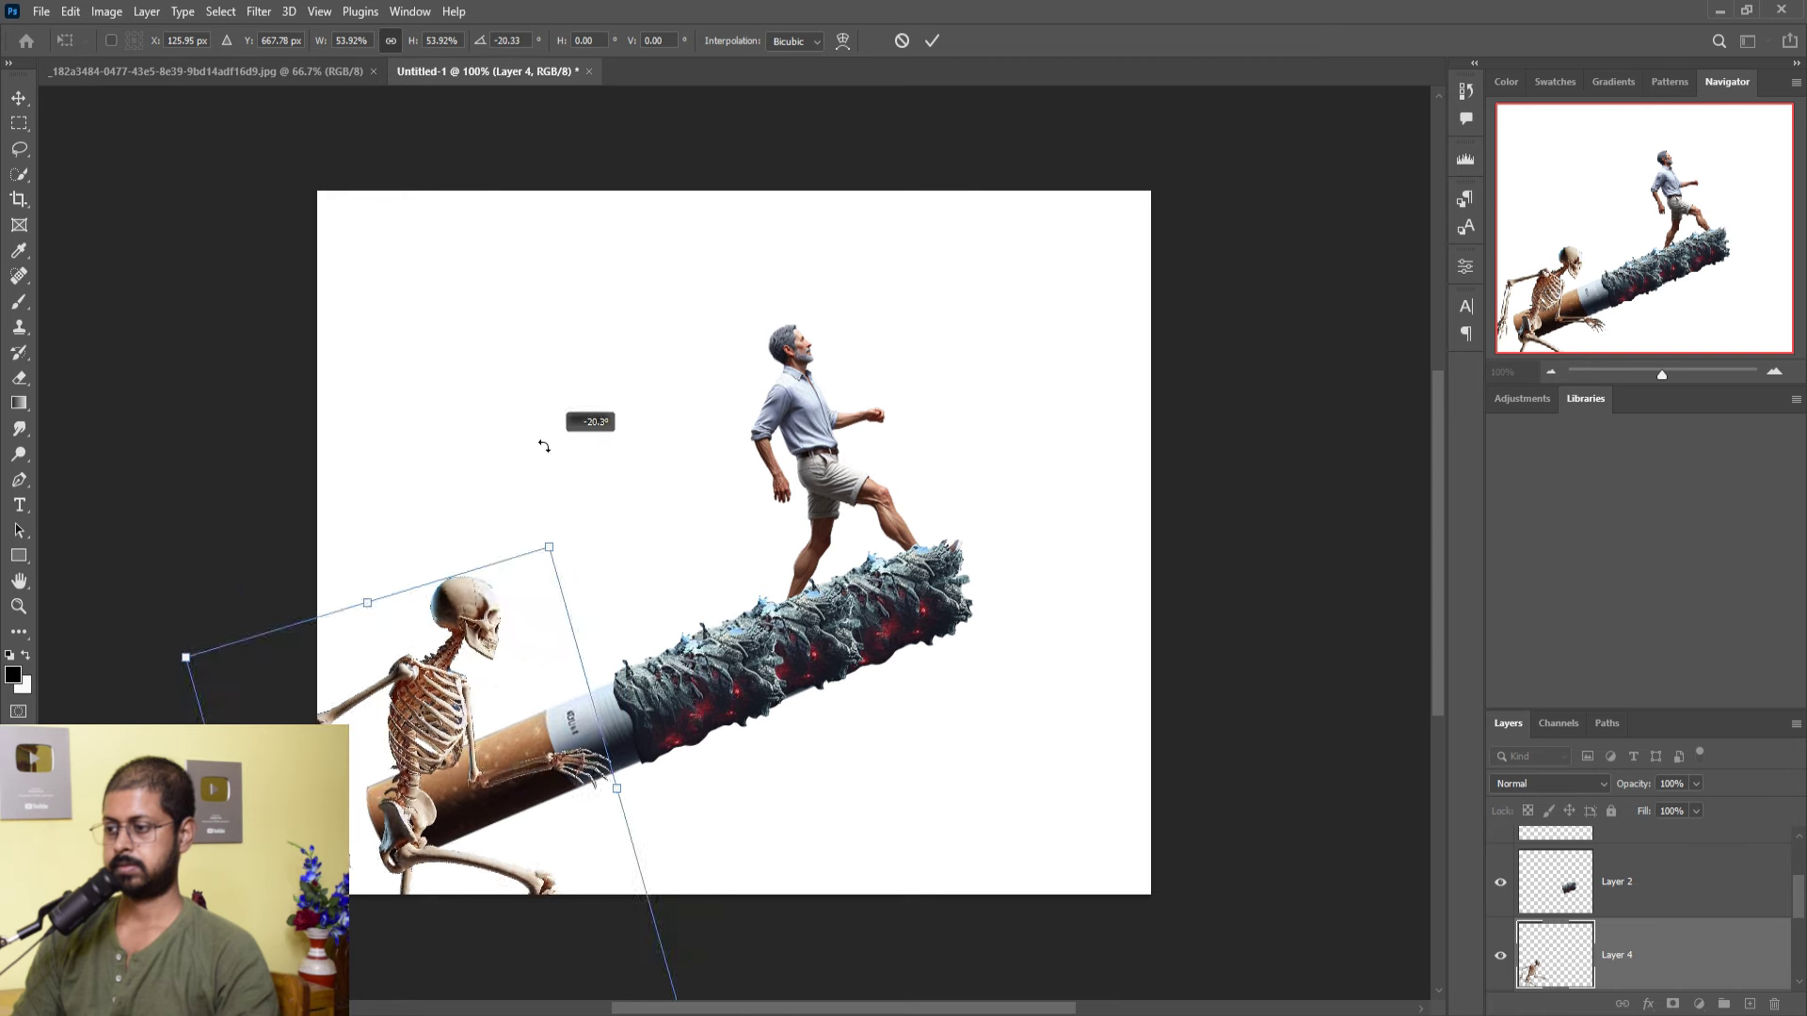
drag(443, 715, 654, 365)
mouse_move(782, 232)
mouse_down()
mouse_move(715, 207)
mouse_move(632, 459)
mouse_up()
drag(605, 584, 639, 468)
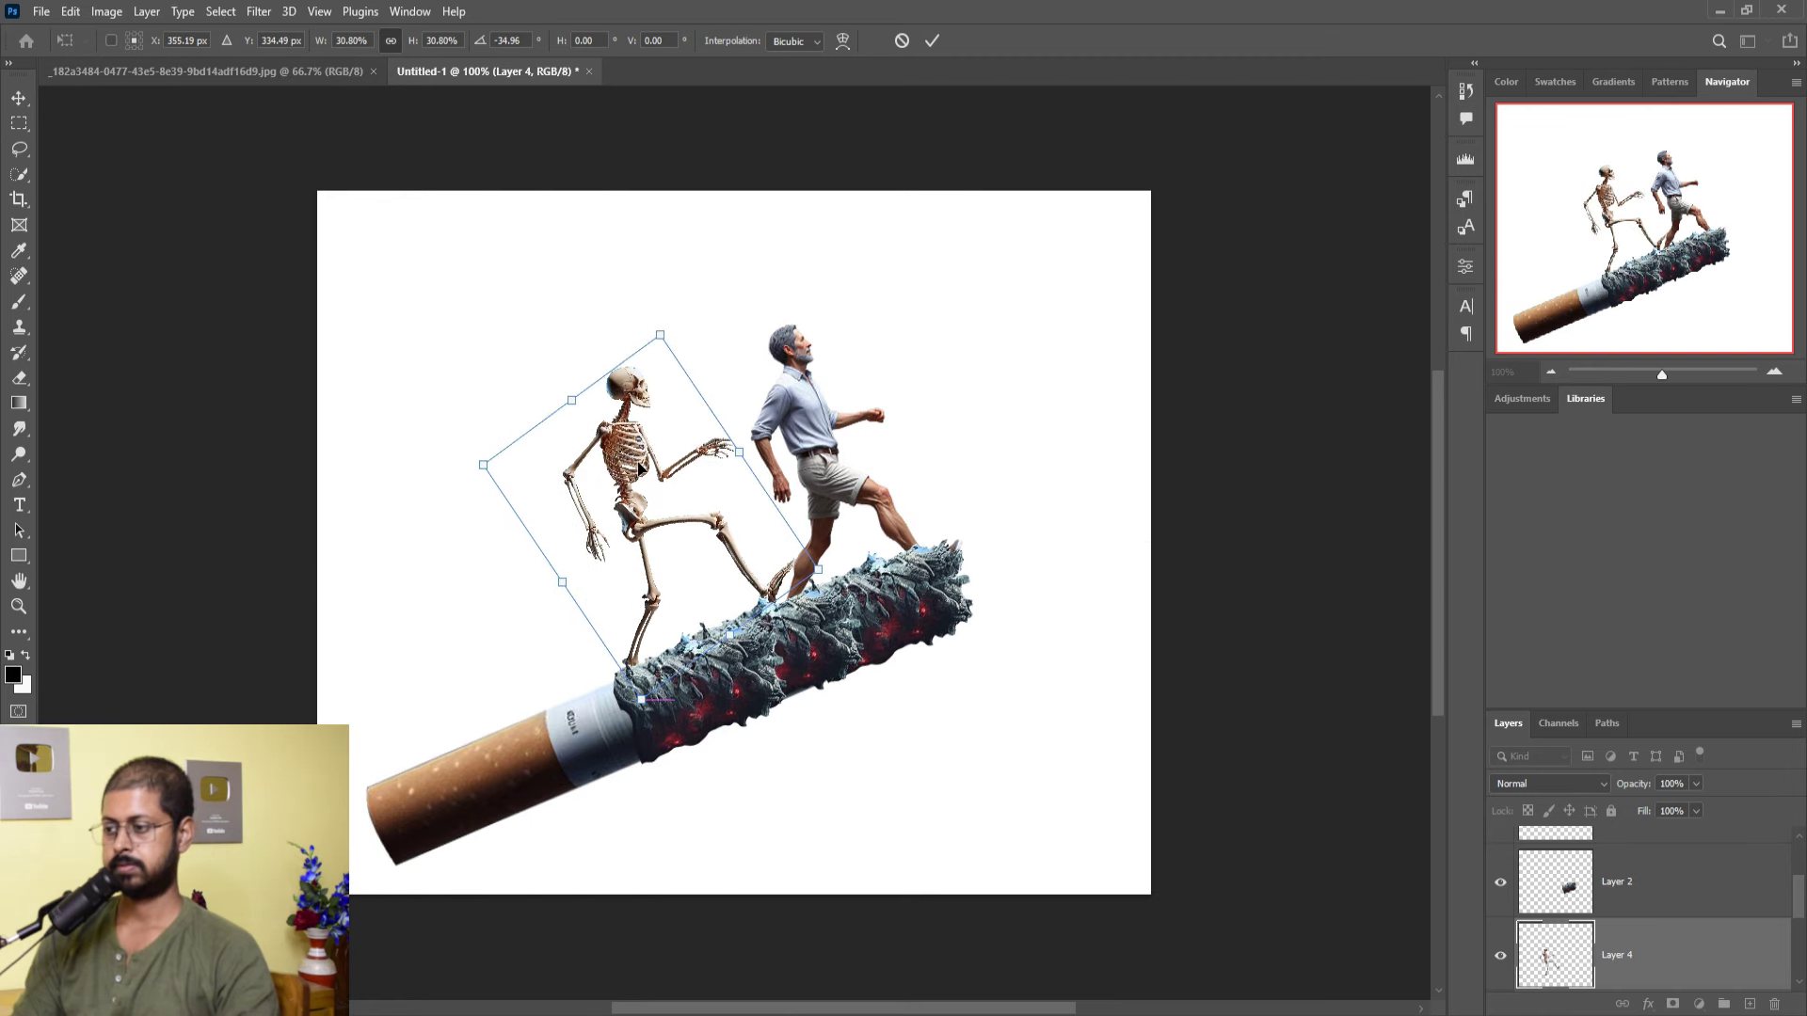
drag(693, 326, 710, 339)
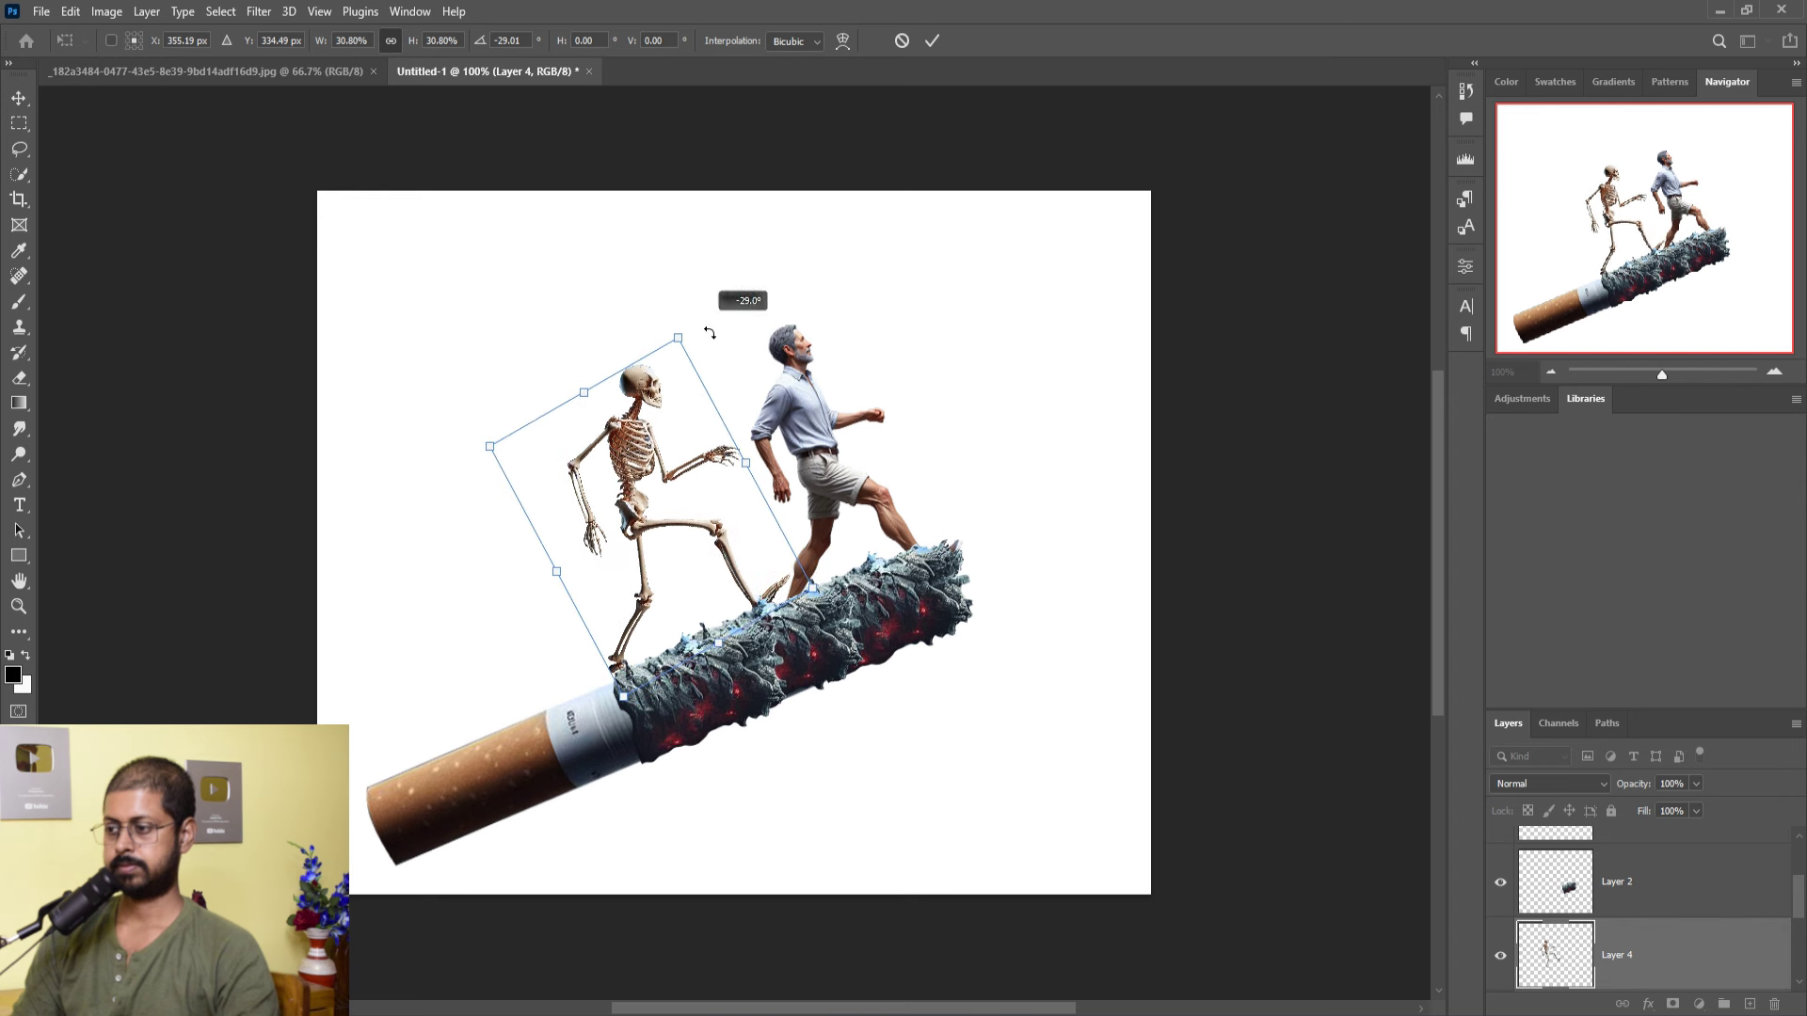
drag(636, 469, 650, 478)
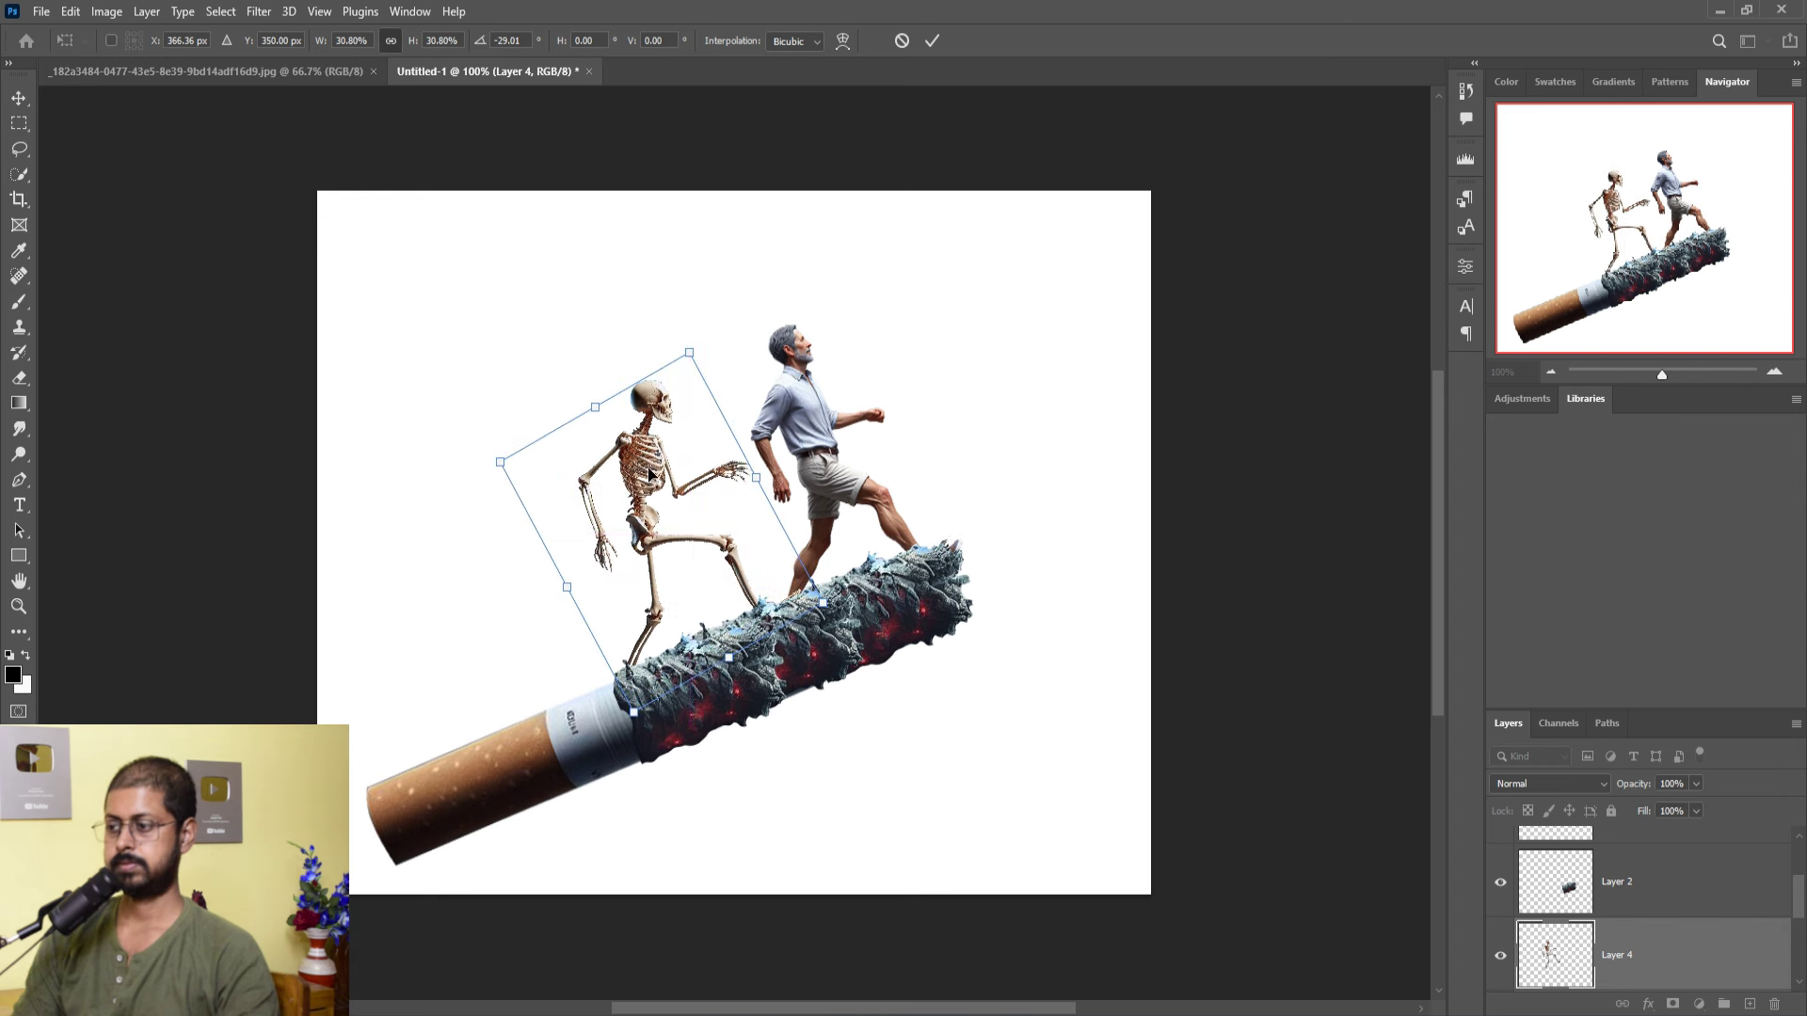
click(932, 40)
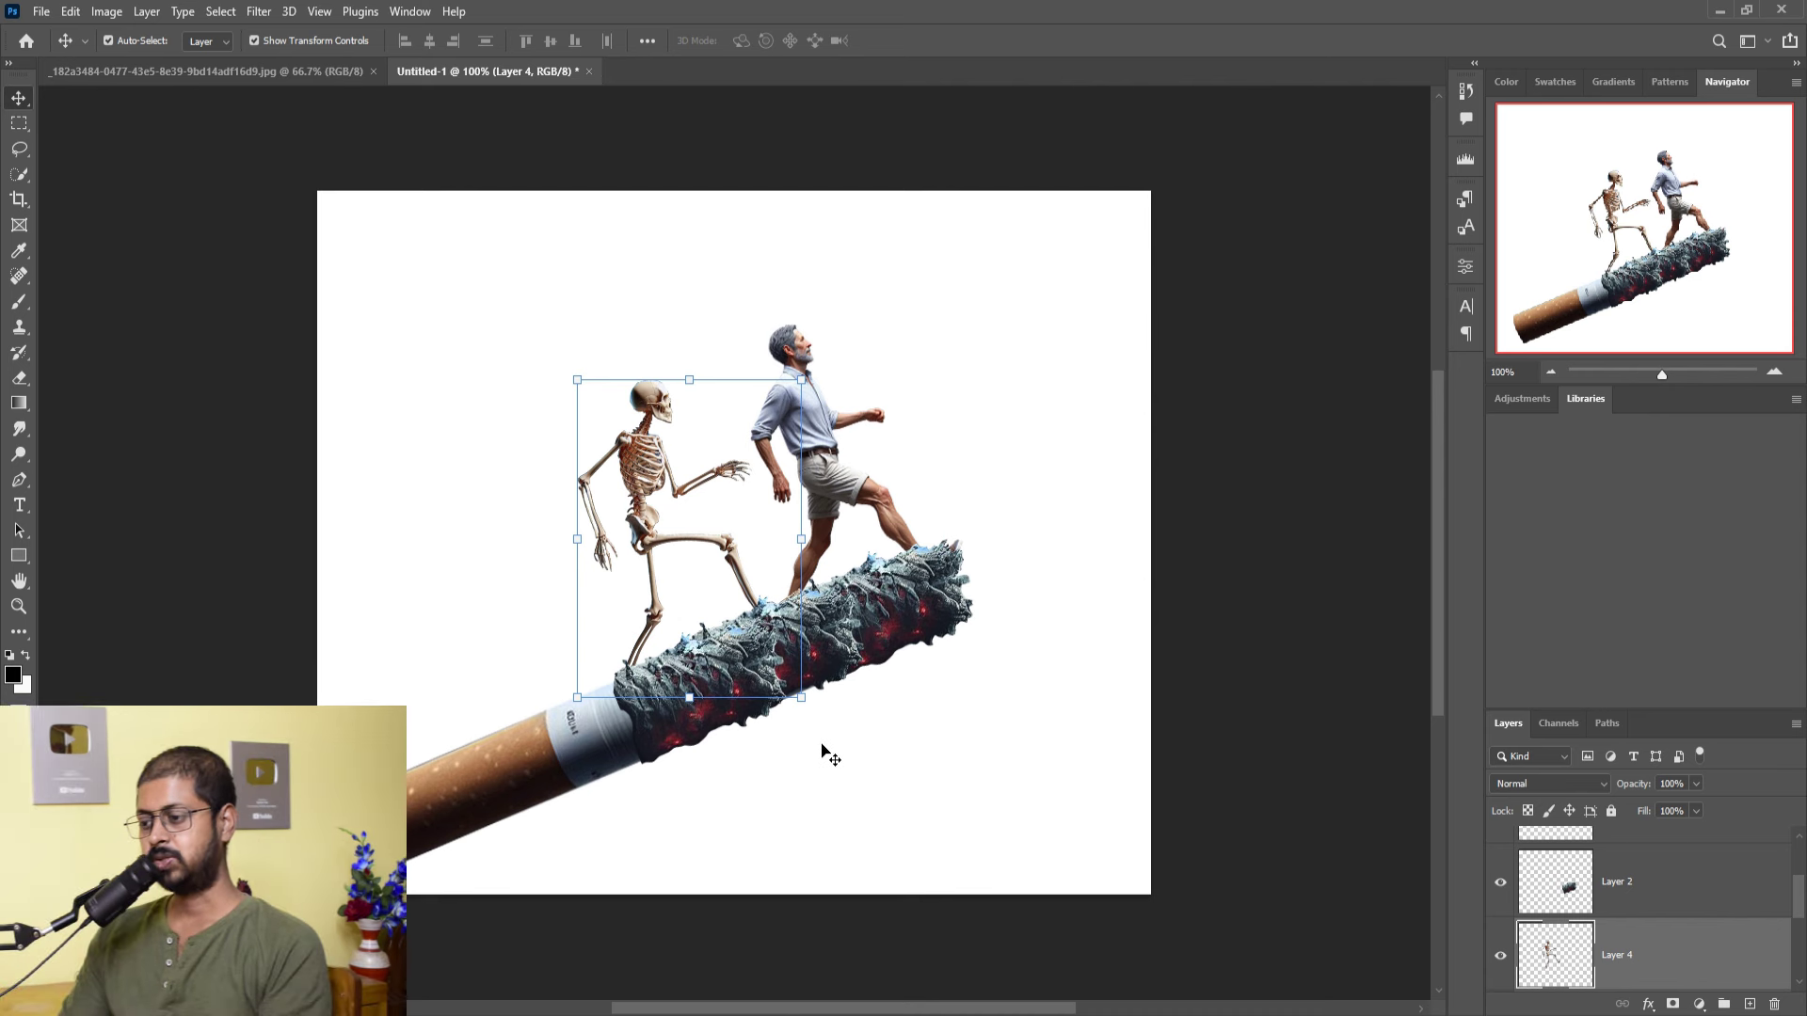
- Stretch the cigarette layer slightly taller at both top and bottom with Free Transform
click(658, 733)
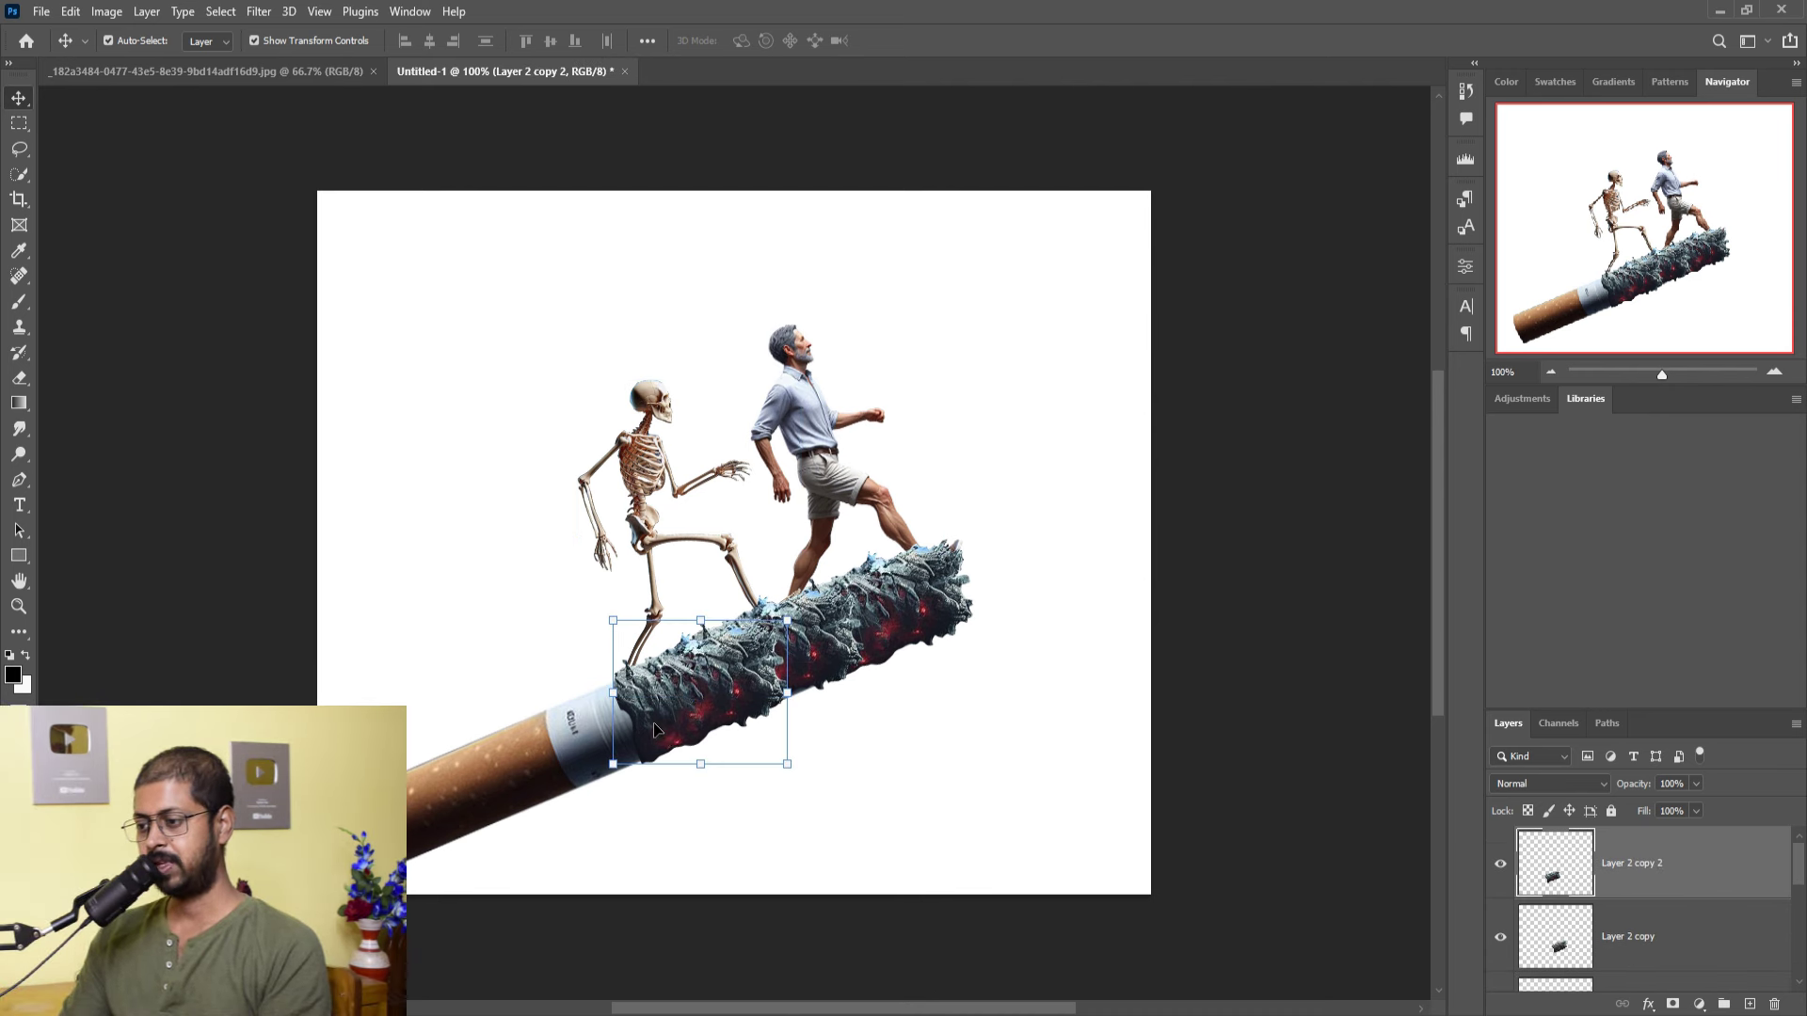
click(533, 745)
key(ctrl+t)
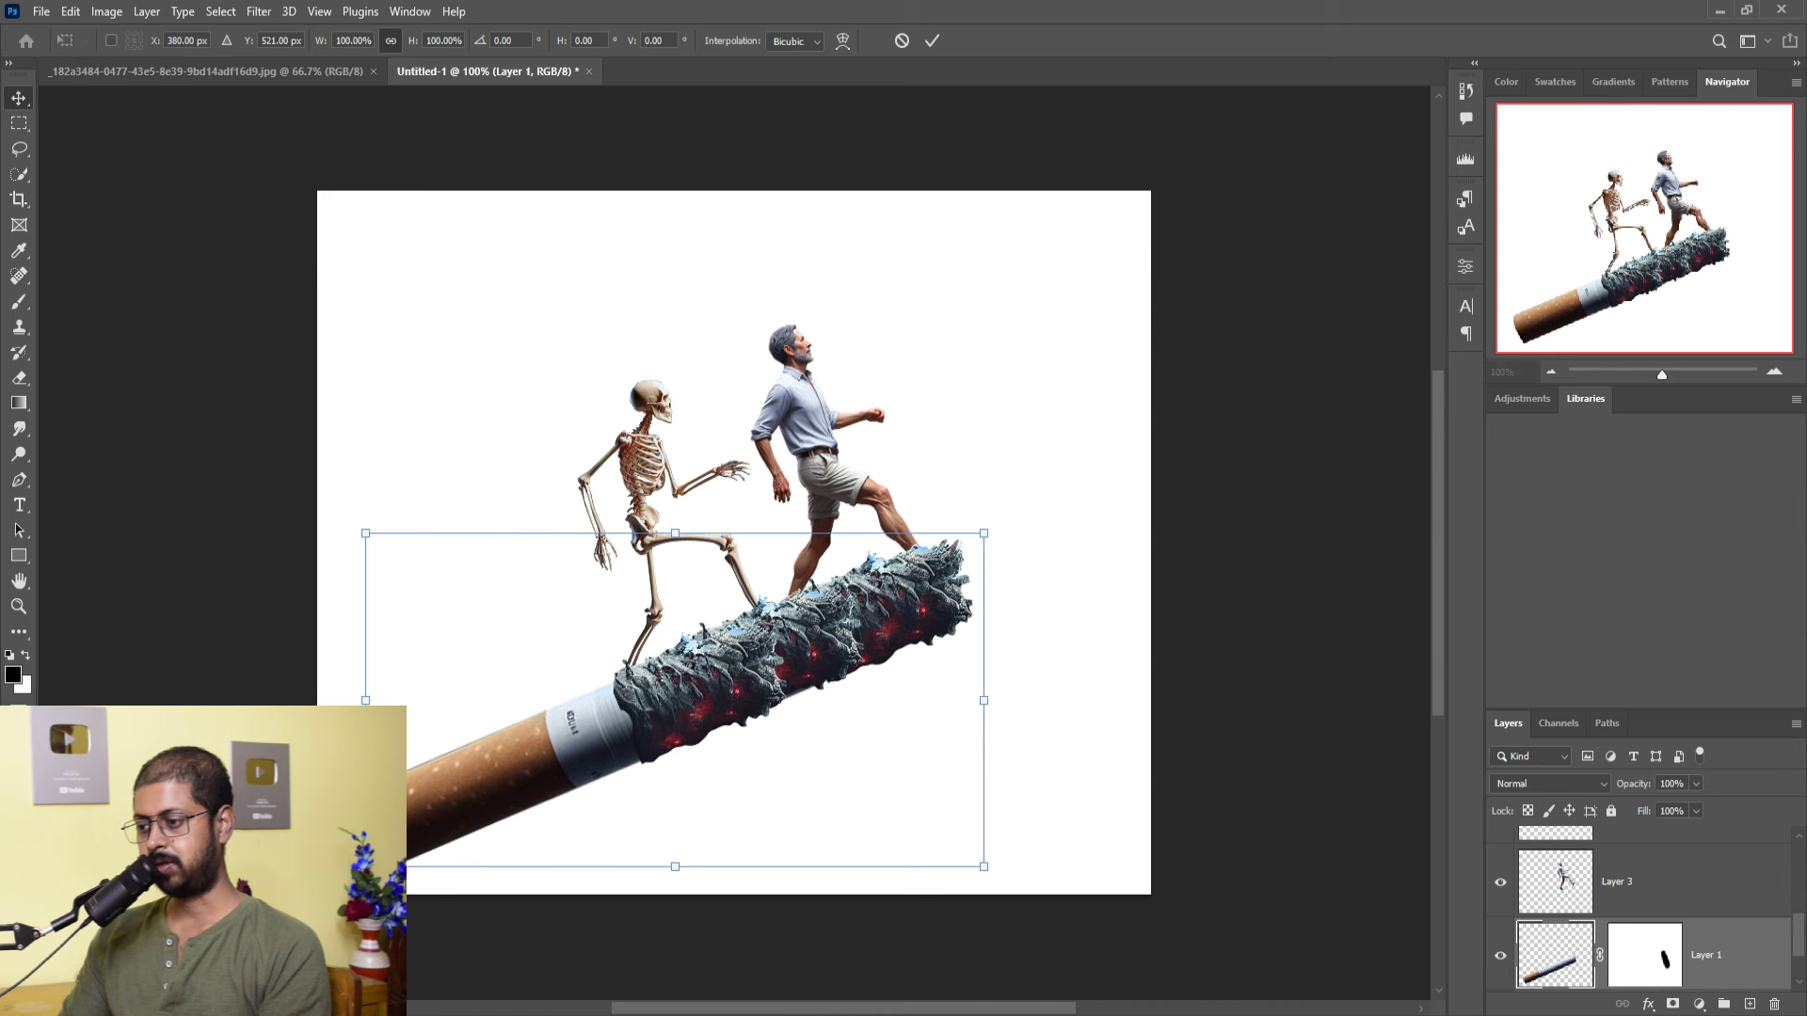
drag(365, 866, 349, 874)
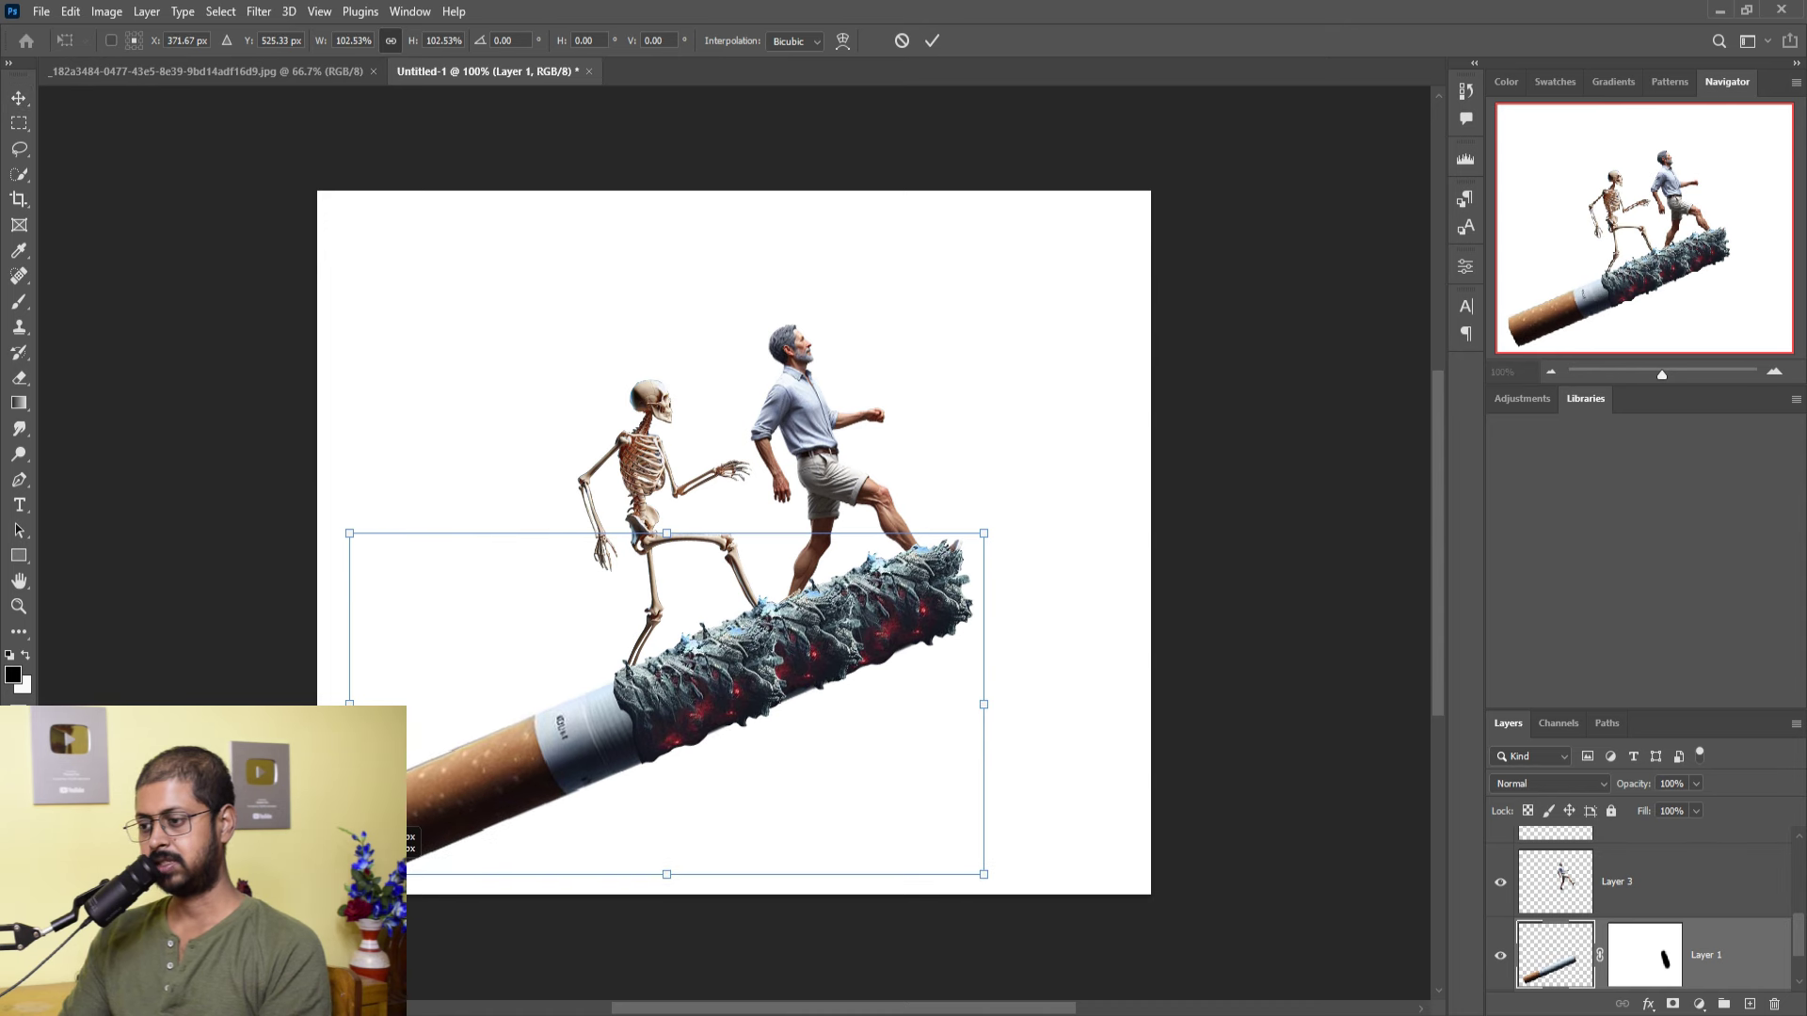
drag(349, 874, 357, 871)
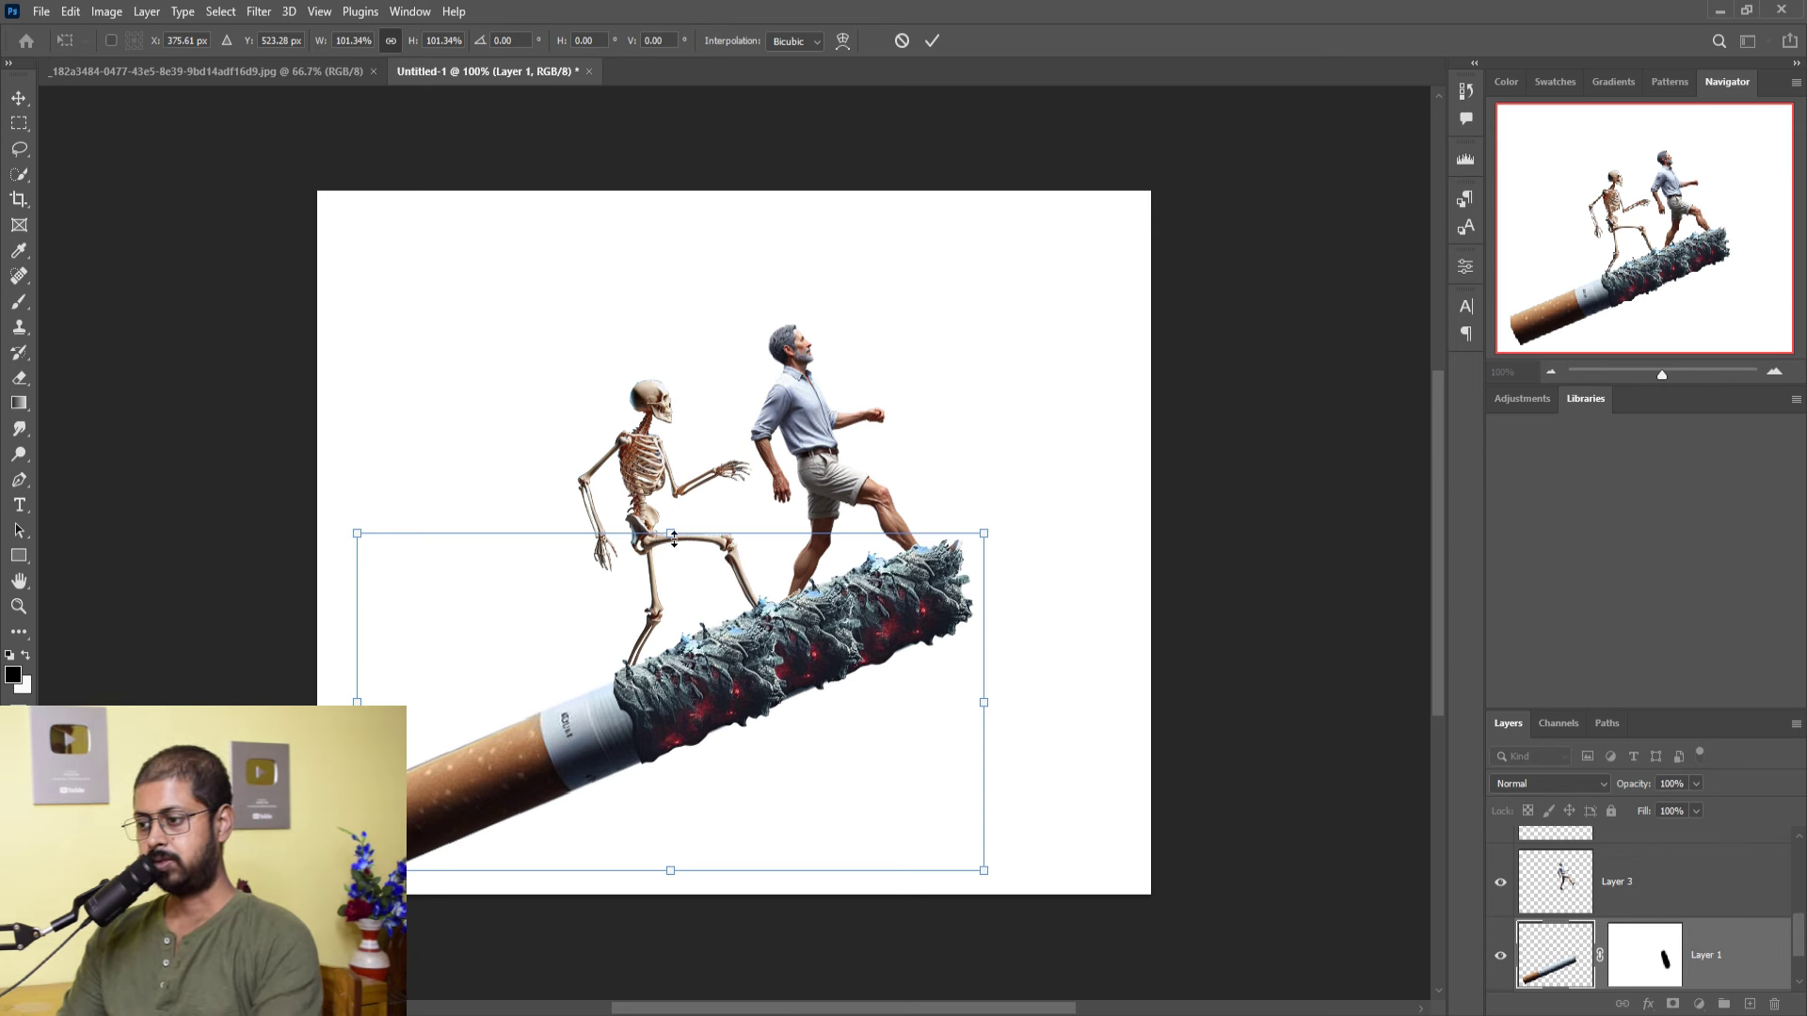
drag(674, 538, 673, 525)
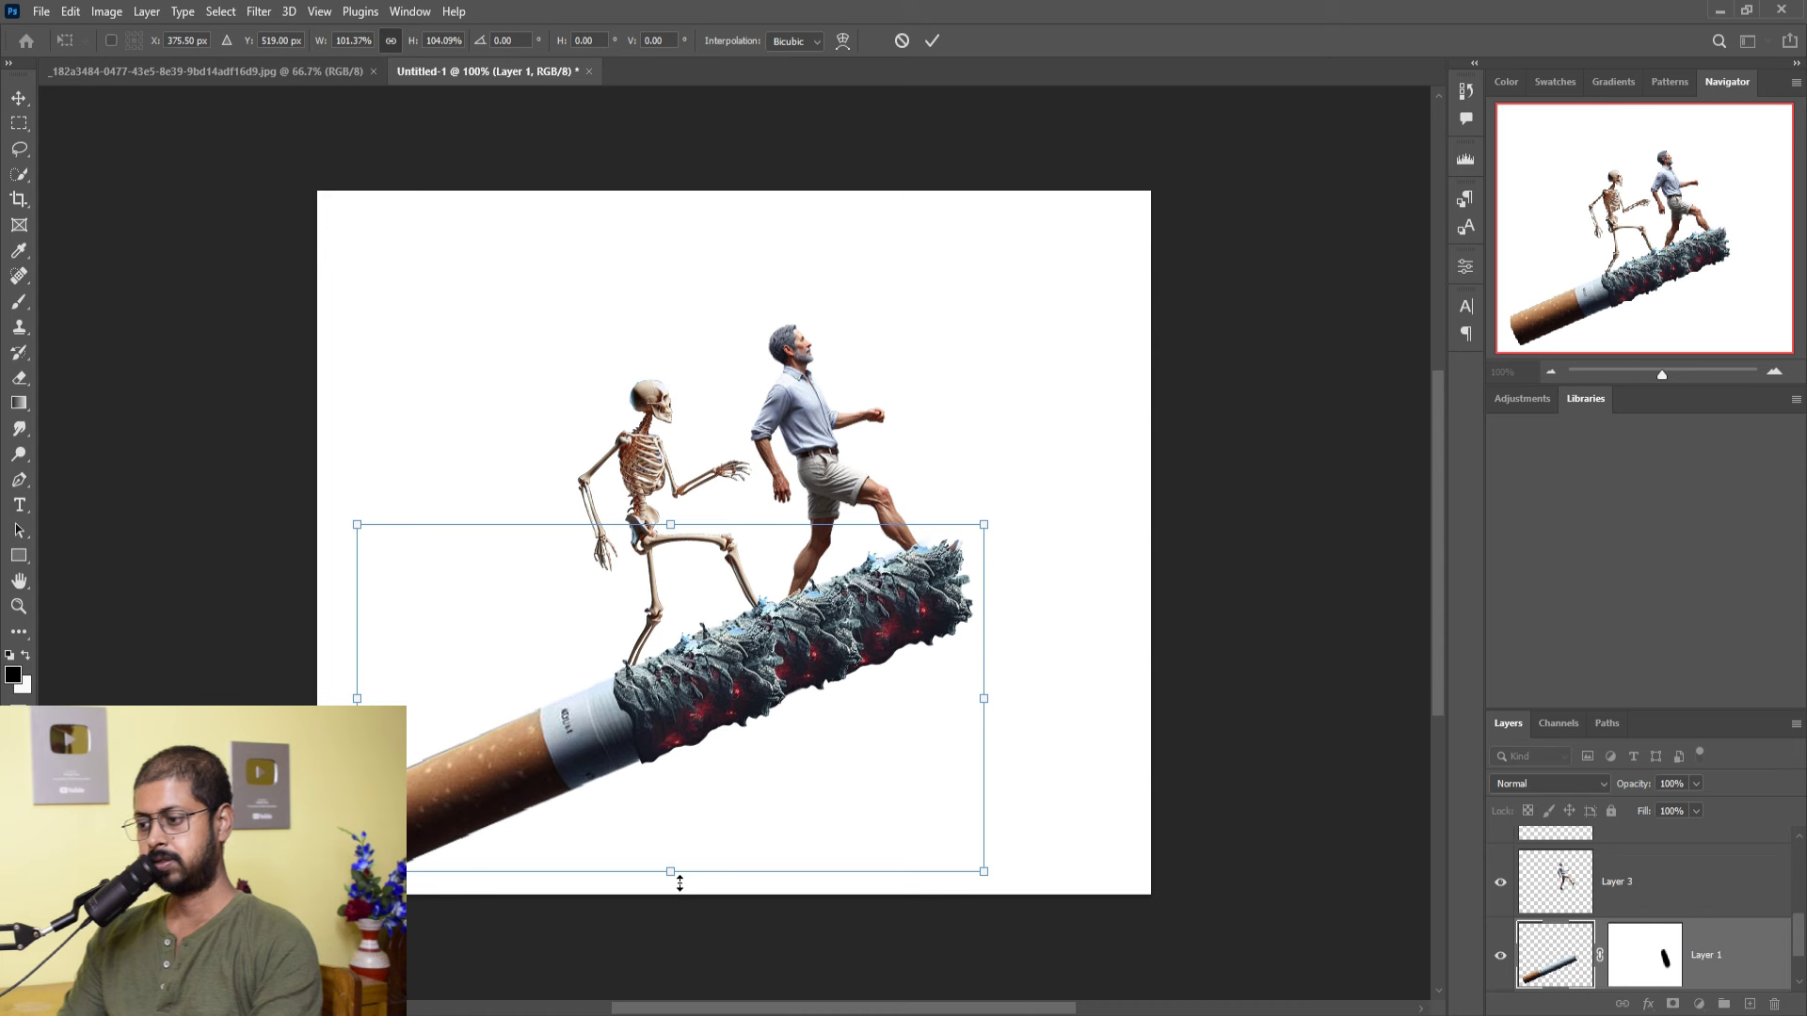
drag(679, 882, 680, 890)
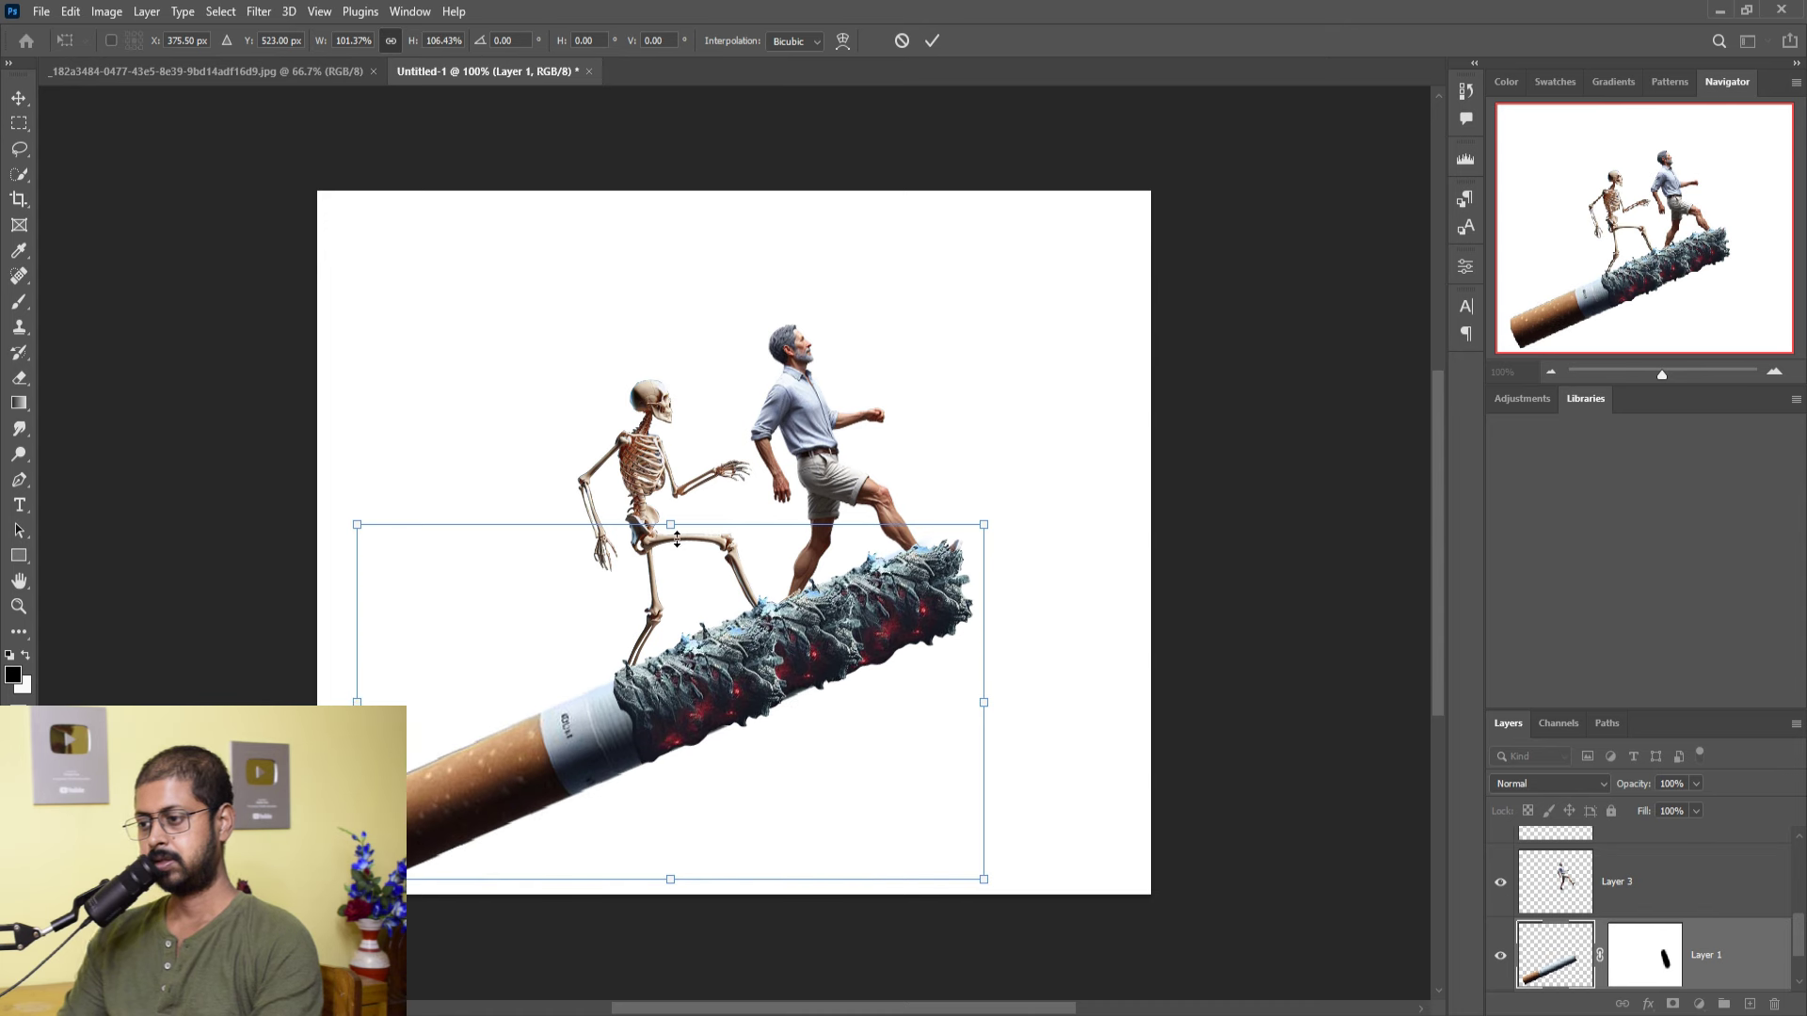
drag(676, 539, 675, 522)
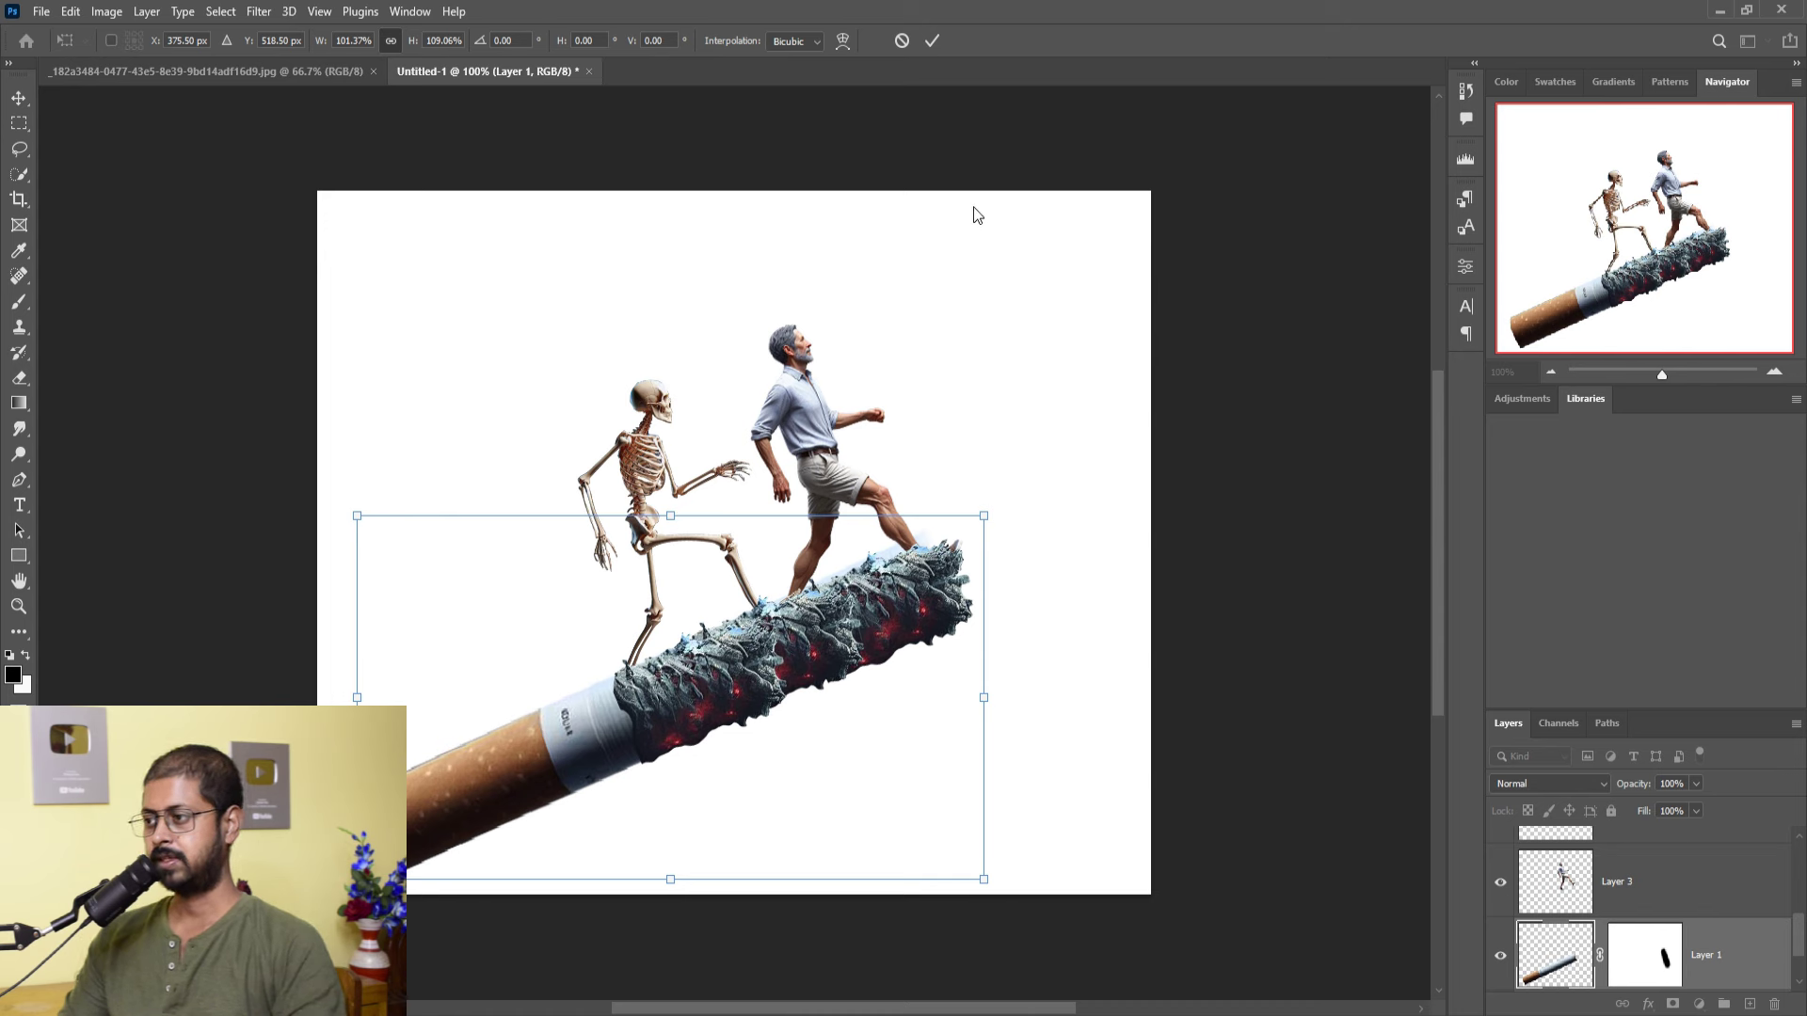
click(932, 41)
- Paint black strokes on Layer 1's mask to hide more of the cigarette body
click(1666, 979)
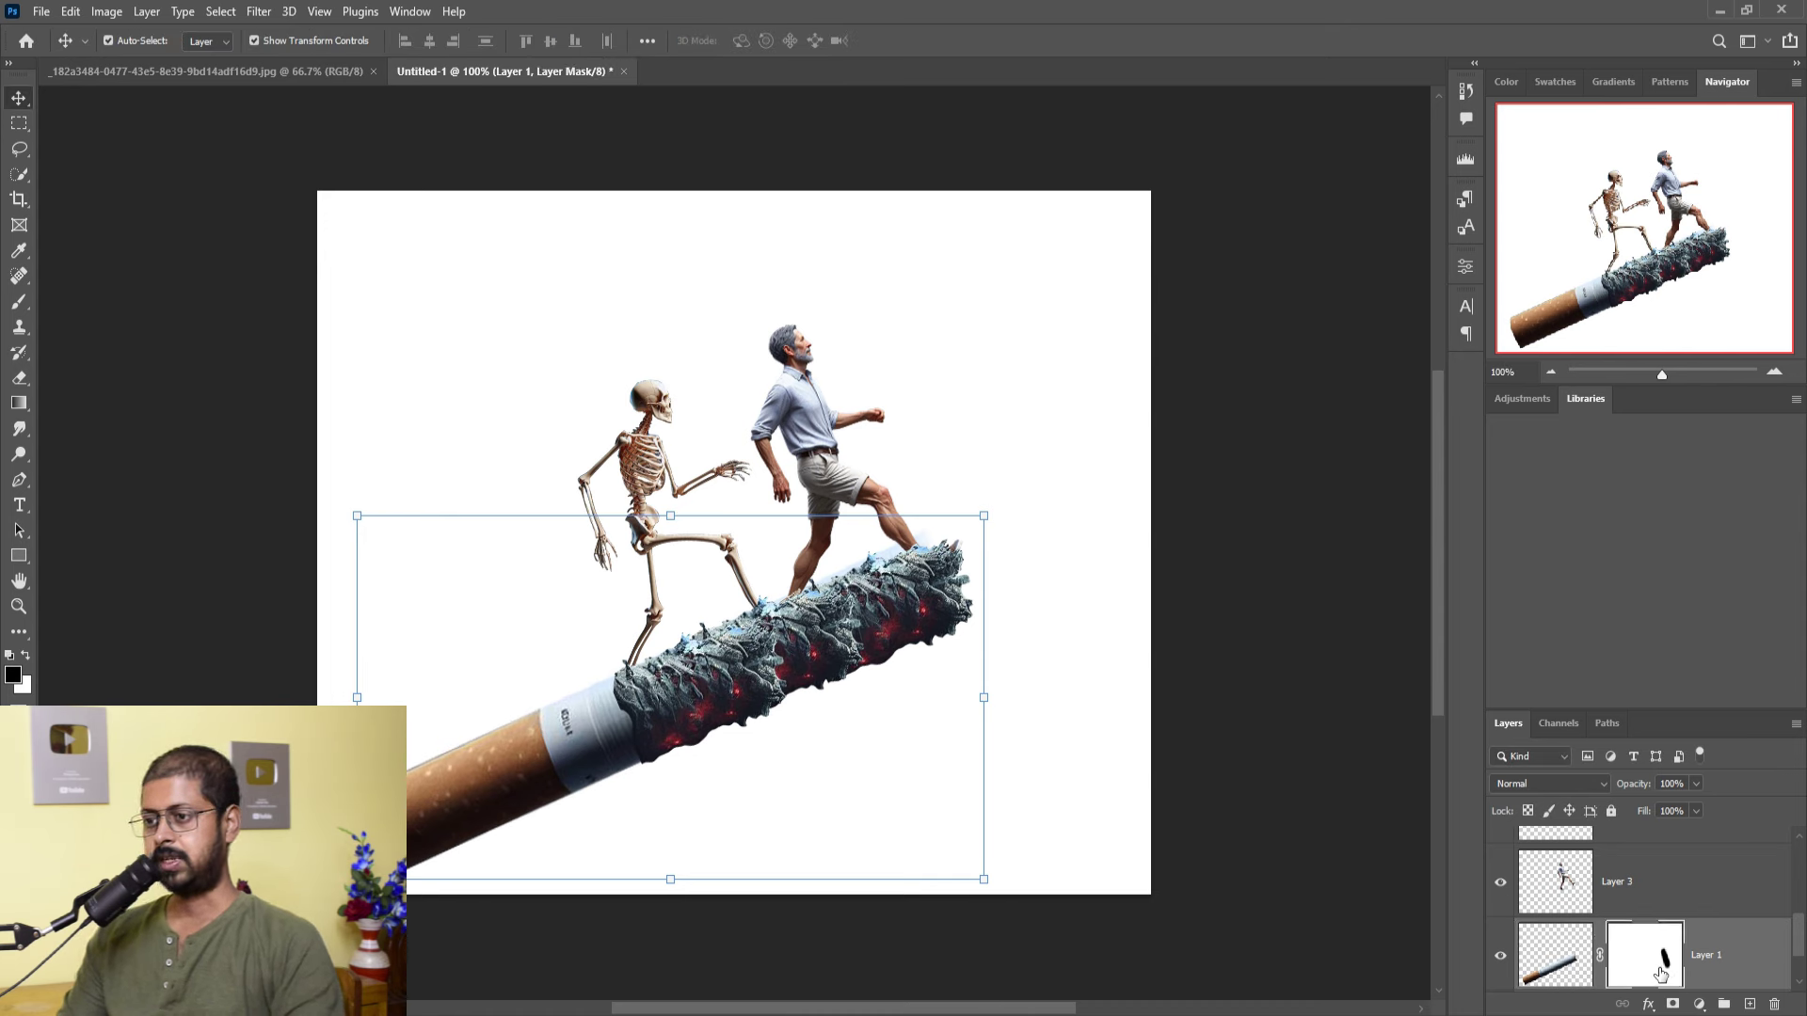
click(13, 305)
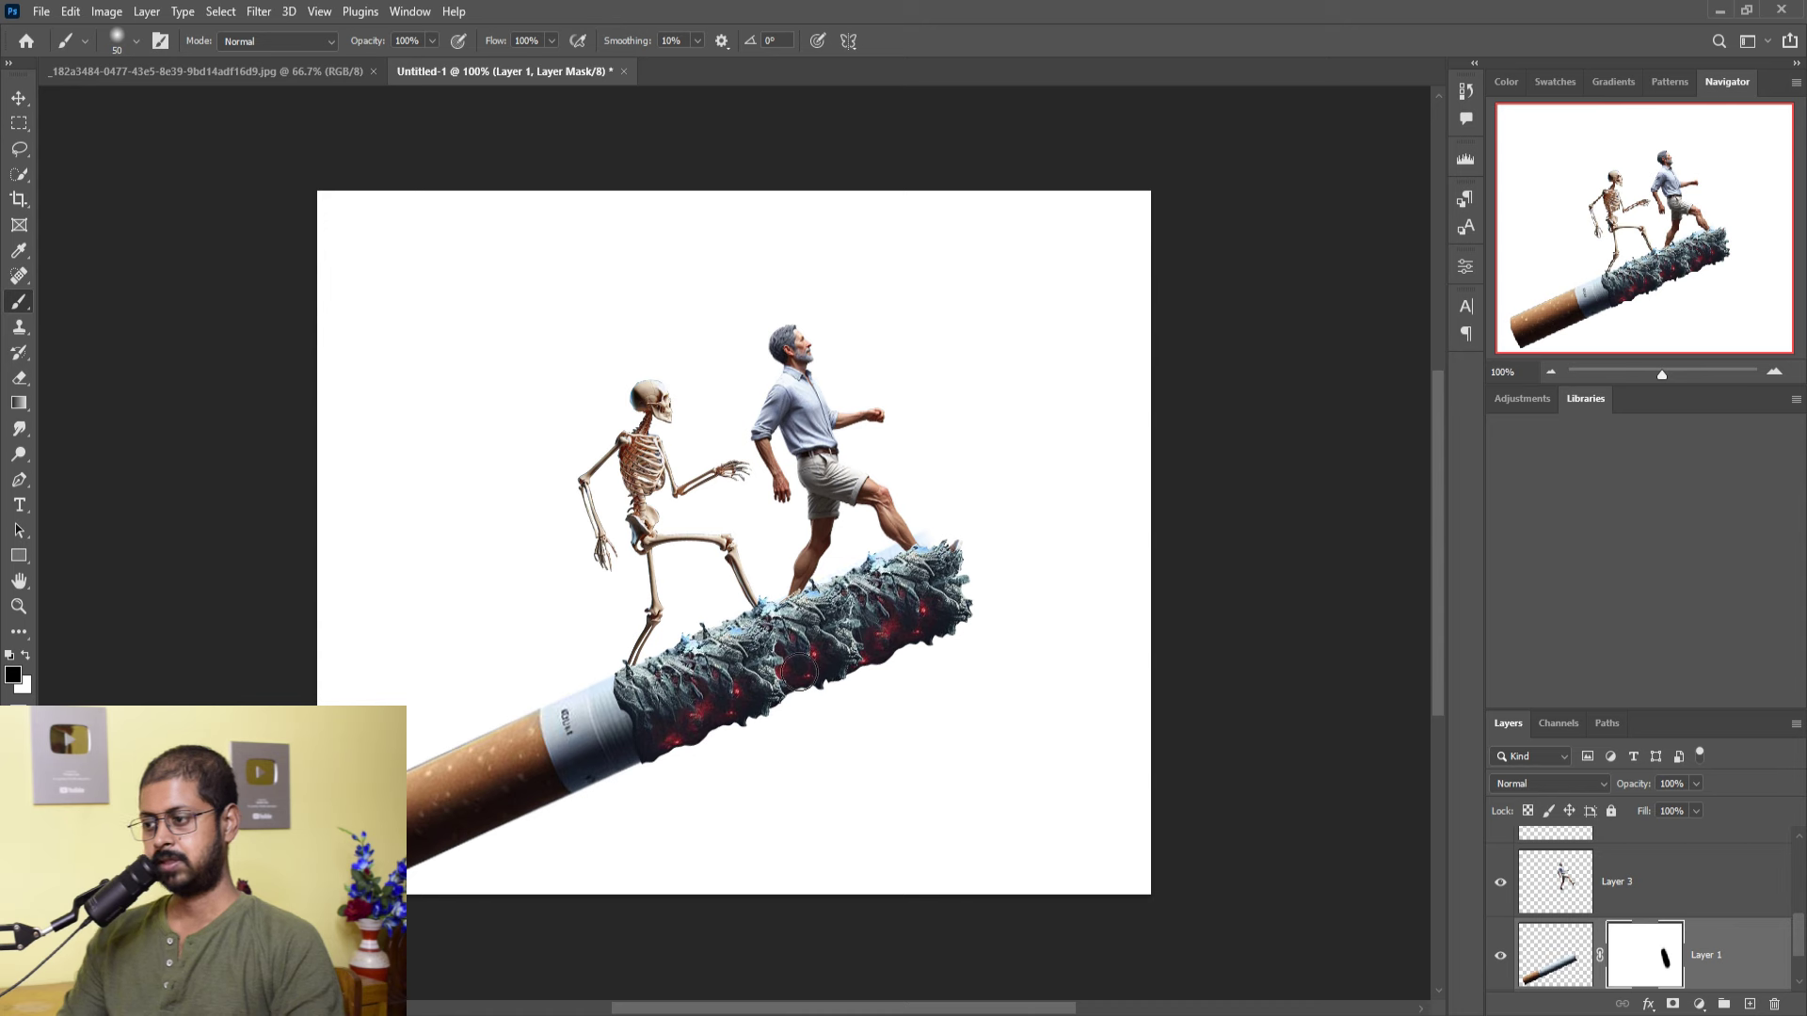
click(20, 100)
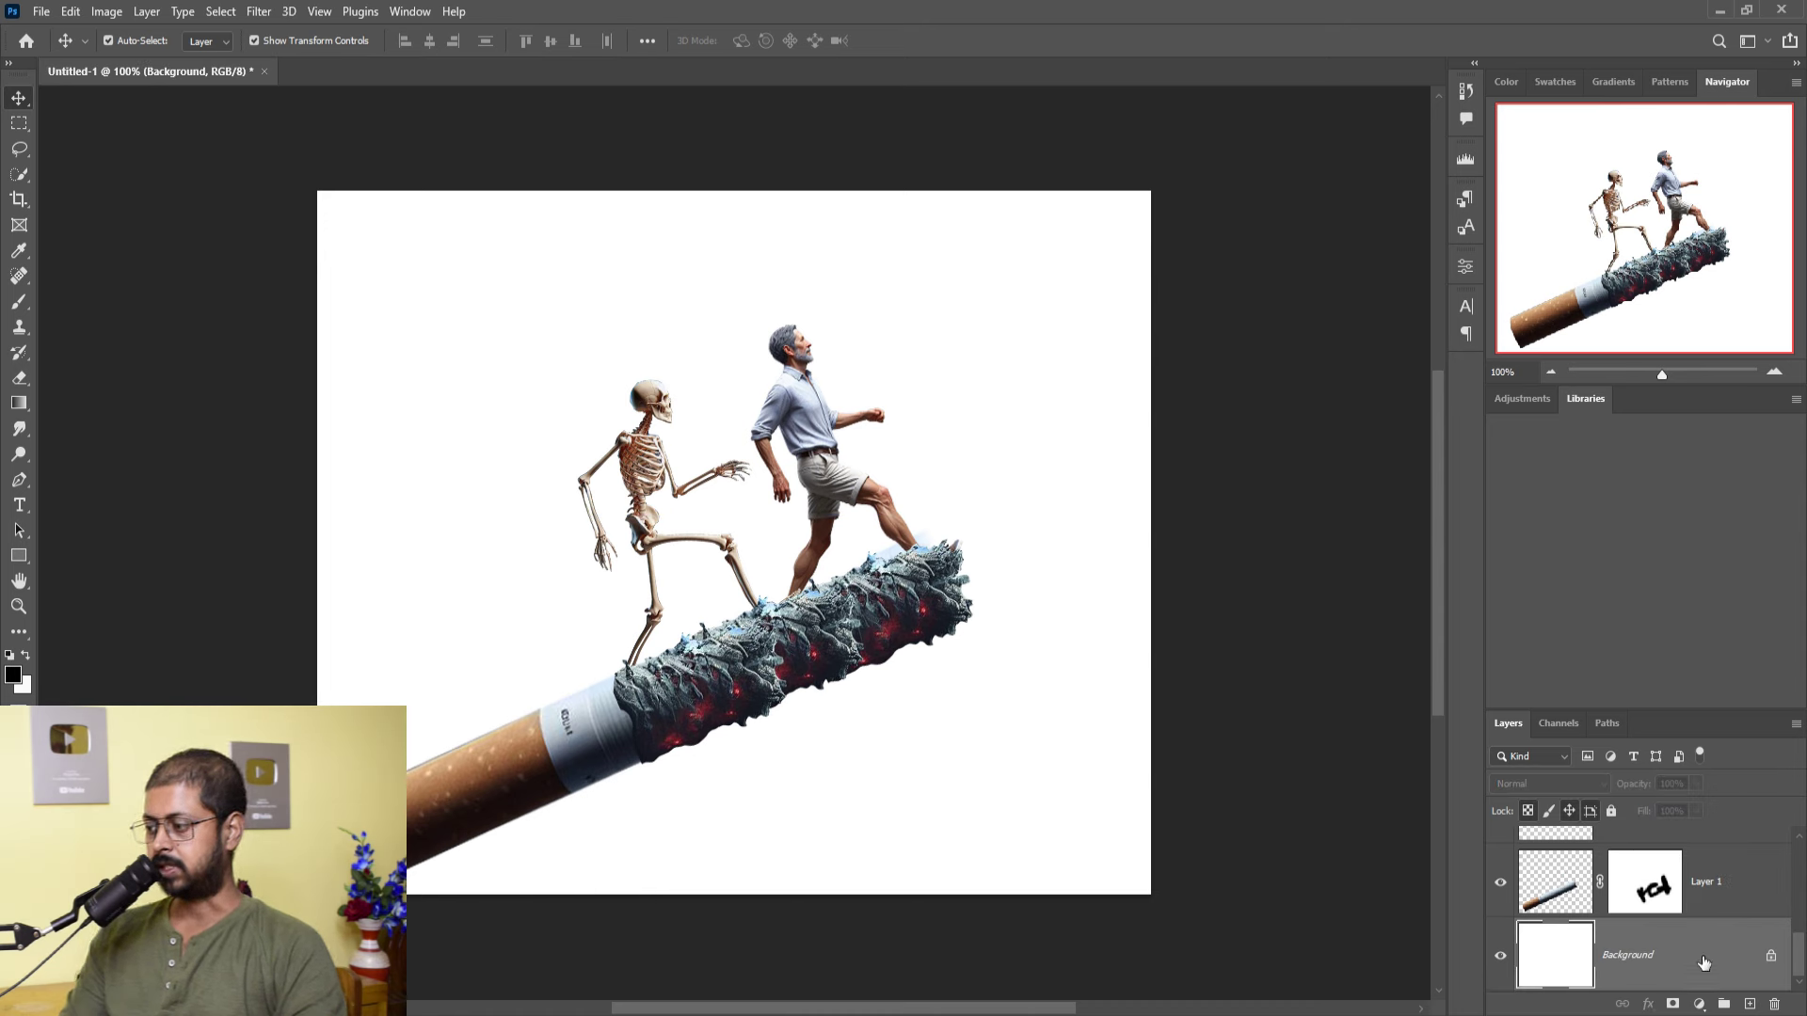
- Add a black (000000) Solid Color fill layer directly above the Background
click(1702, 1005)
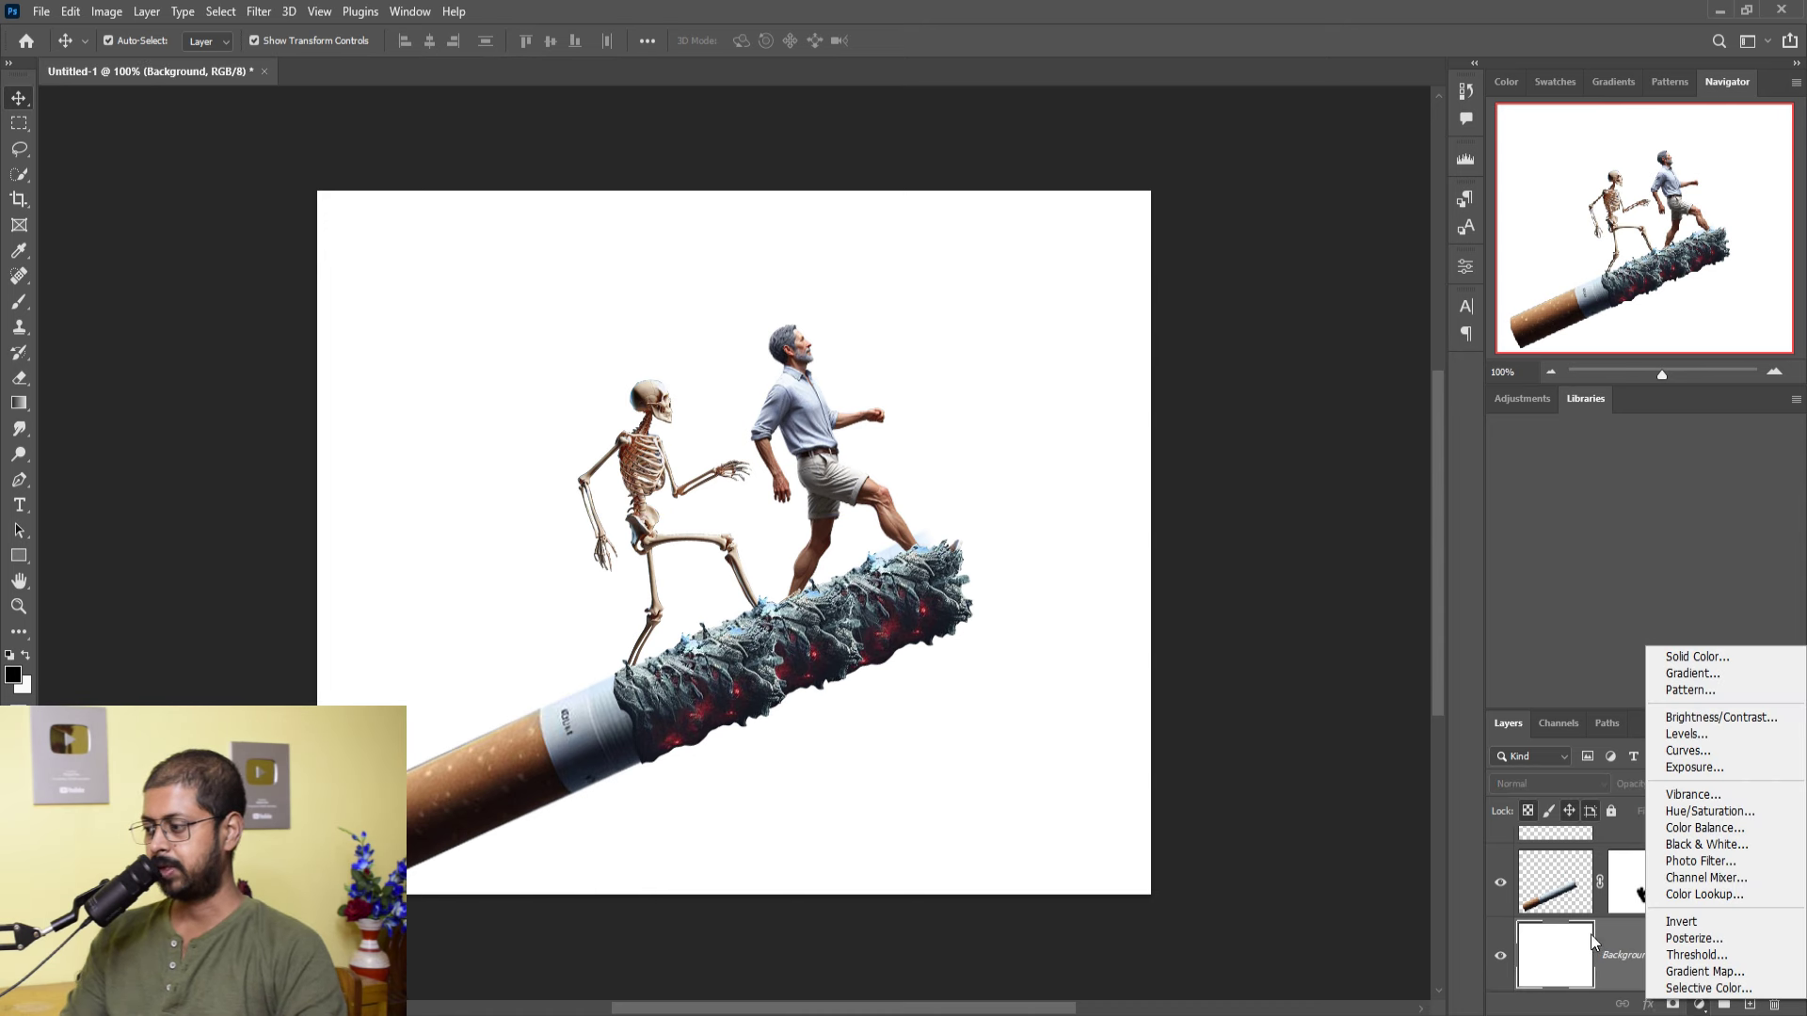
click(1595, 945)
click(1698, 1005)
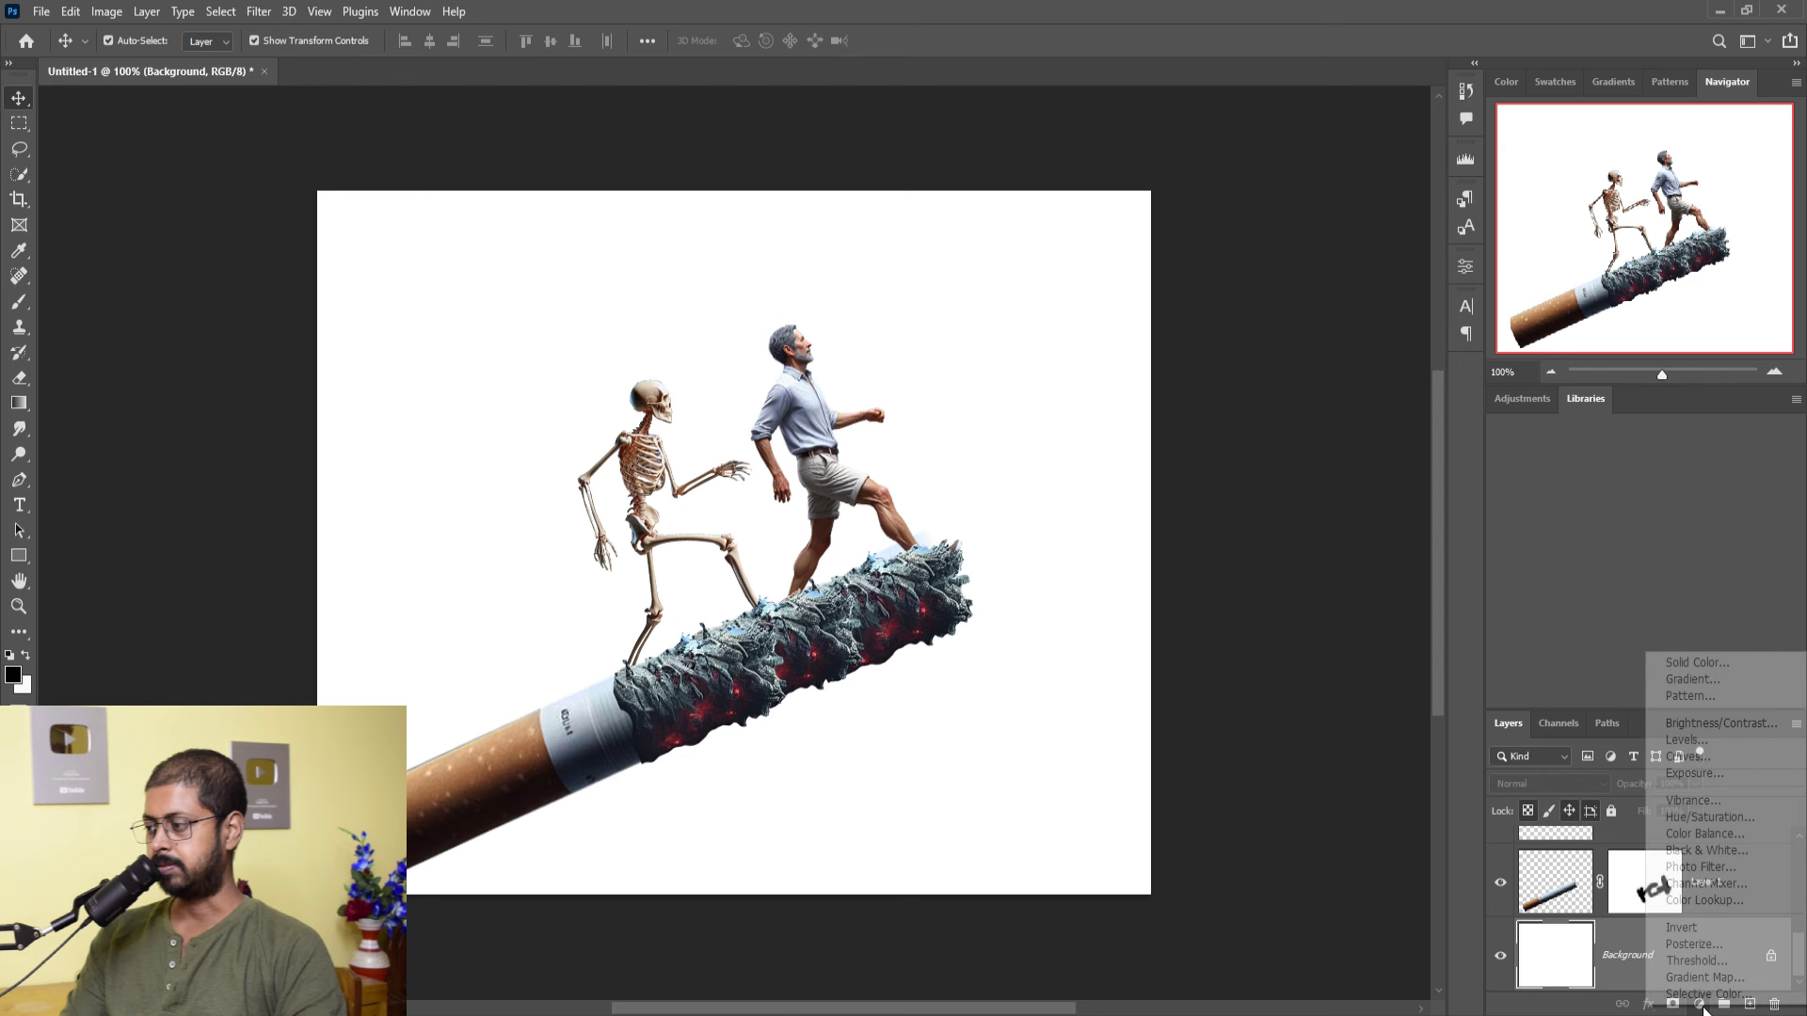
click(1704, 674)
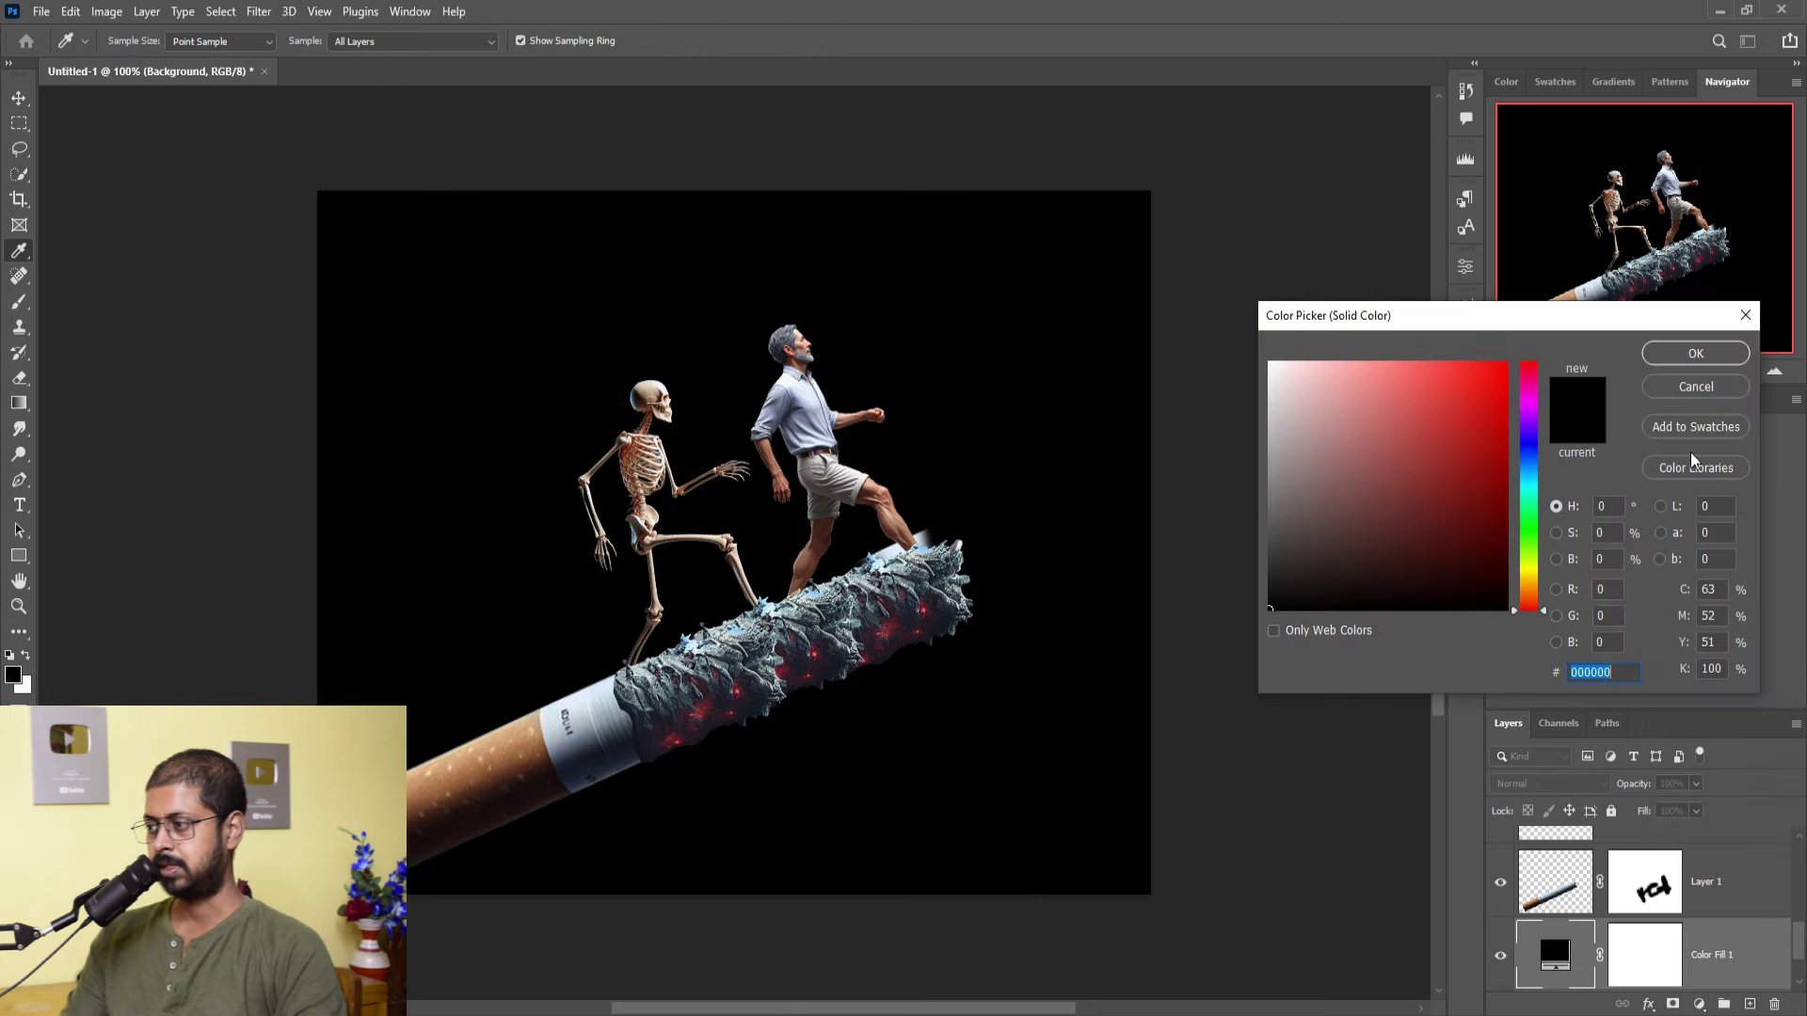
click(1695, 353)
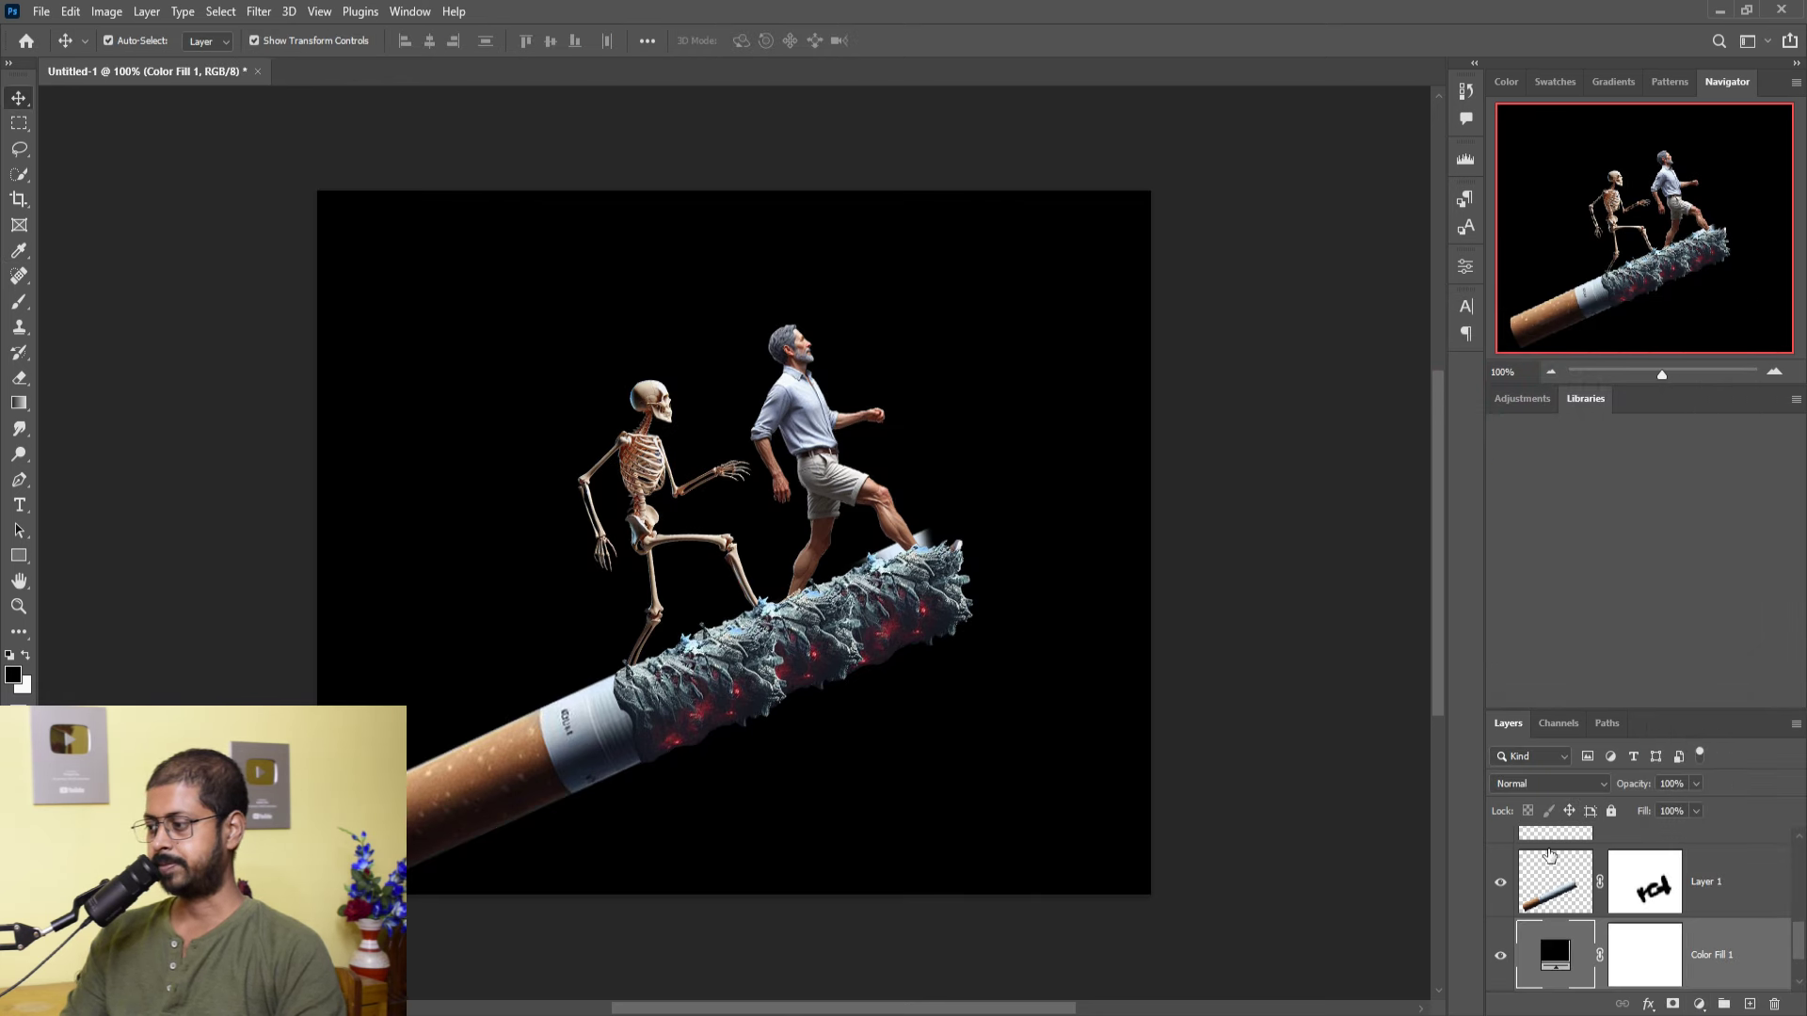
click(1645, 882)
click(20, 303)
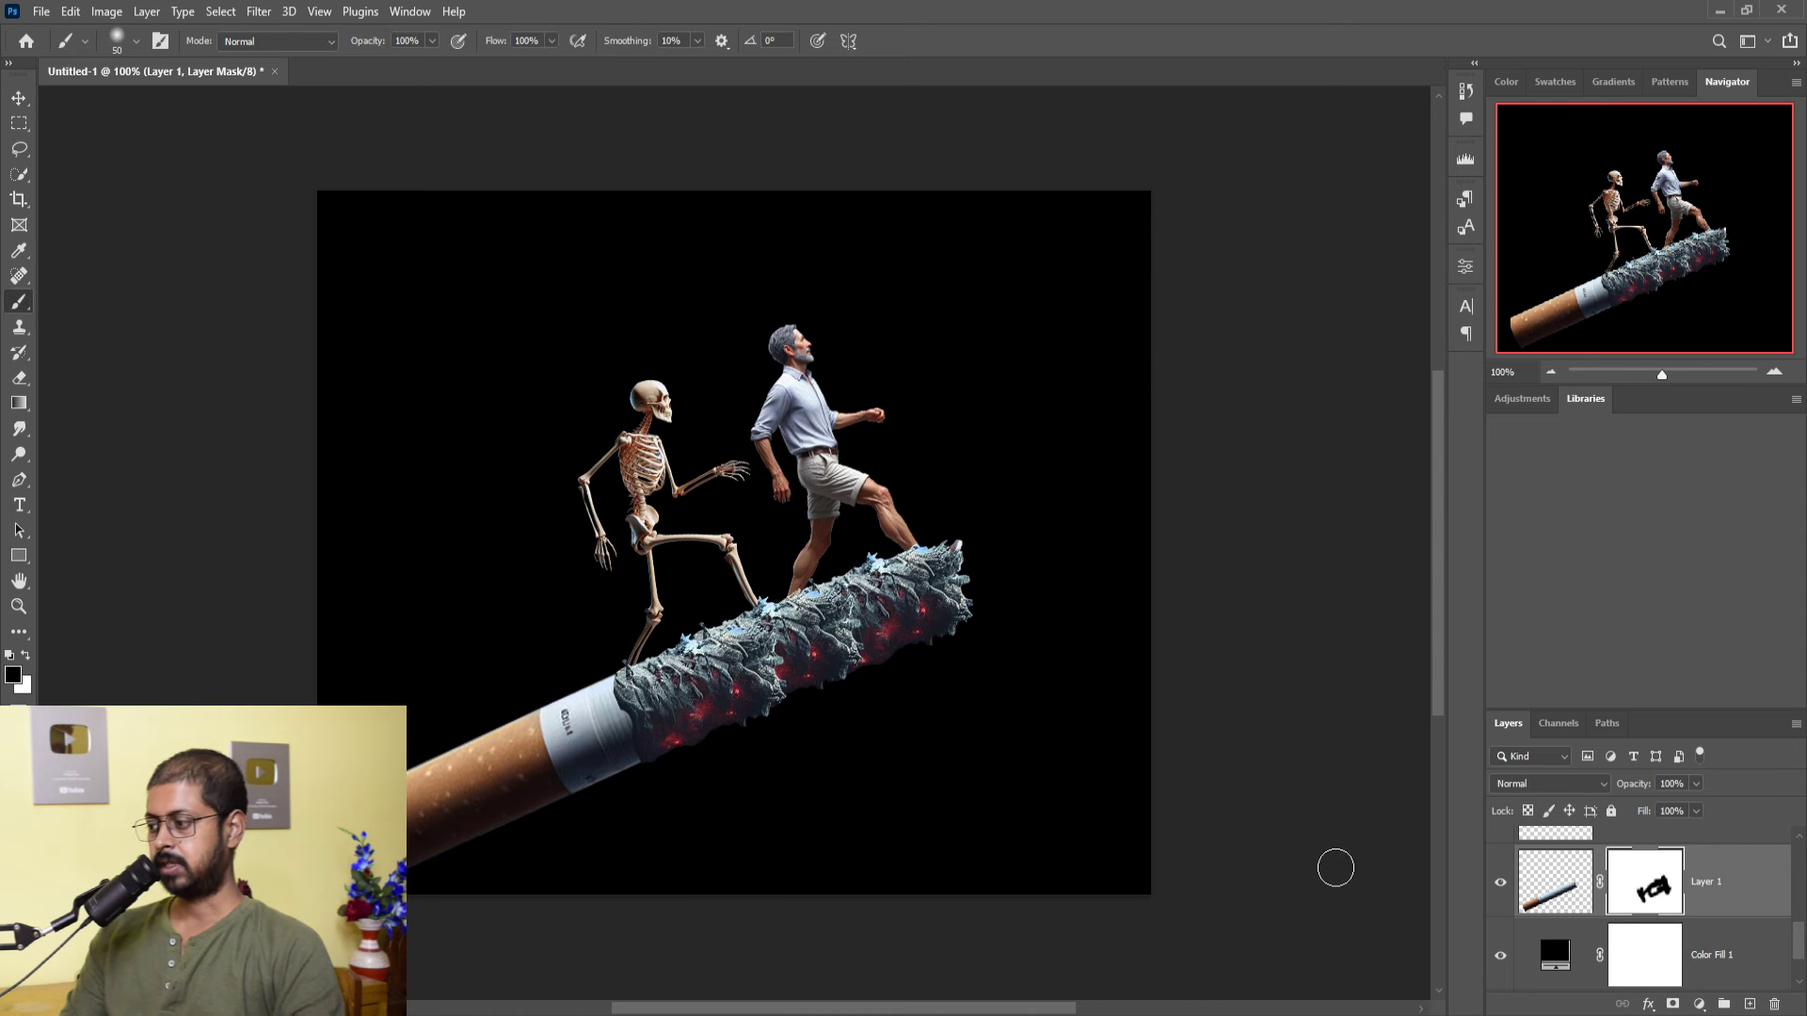
- Merge Layer 2, Layer 2 copy and Layer 2 copy 2 ash pieces into one layer
scroll(1711, 905, up, 3)
scroll(1711, 905, up, 2)
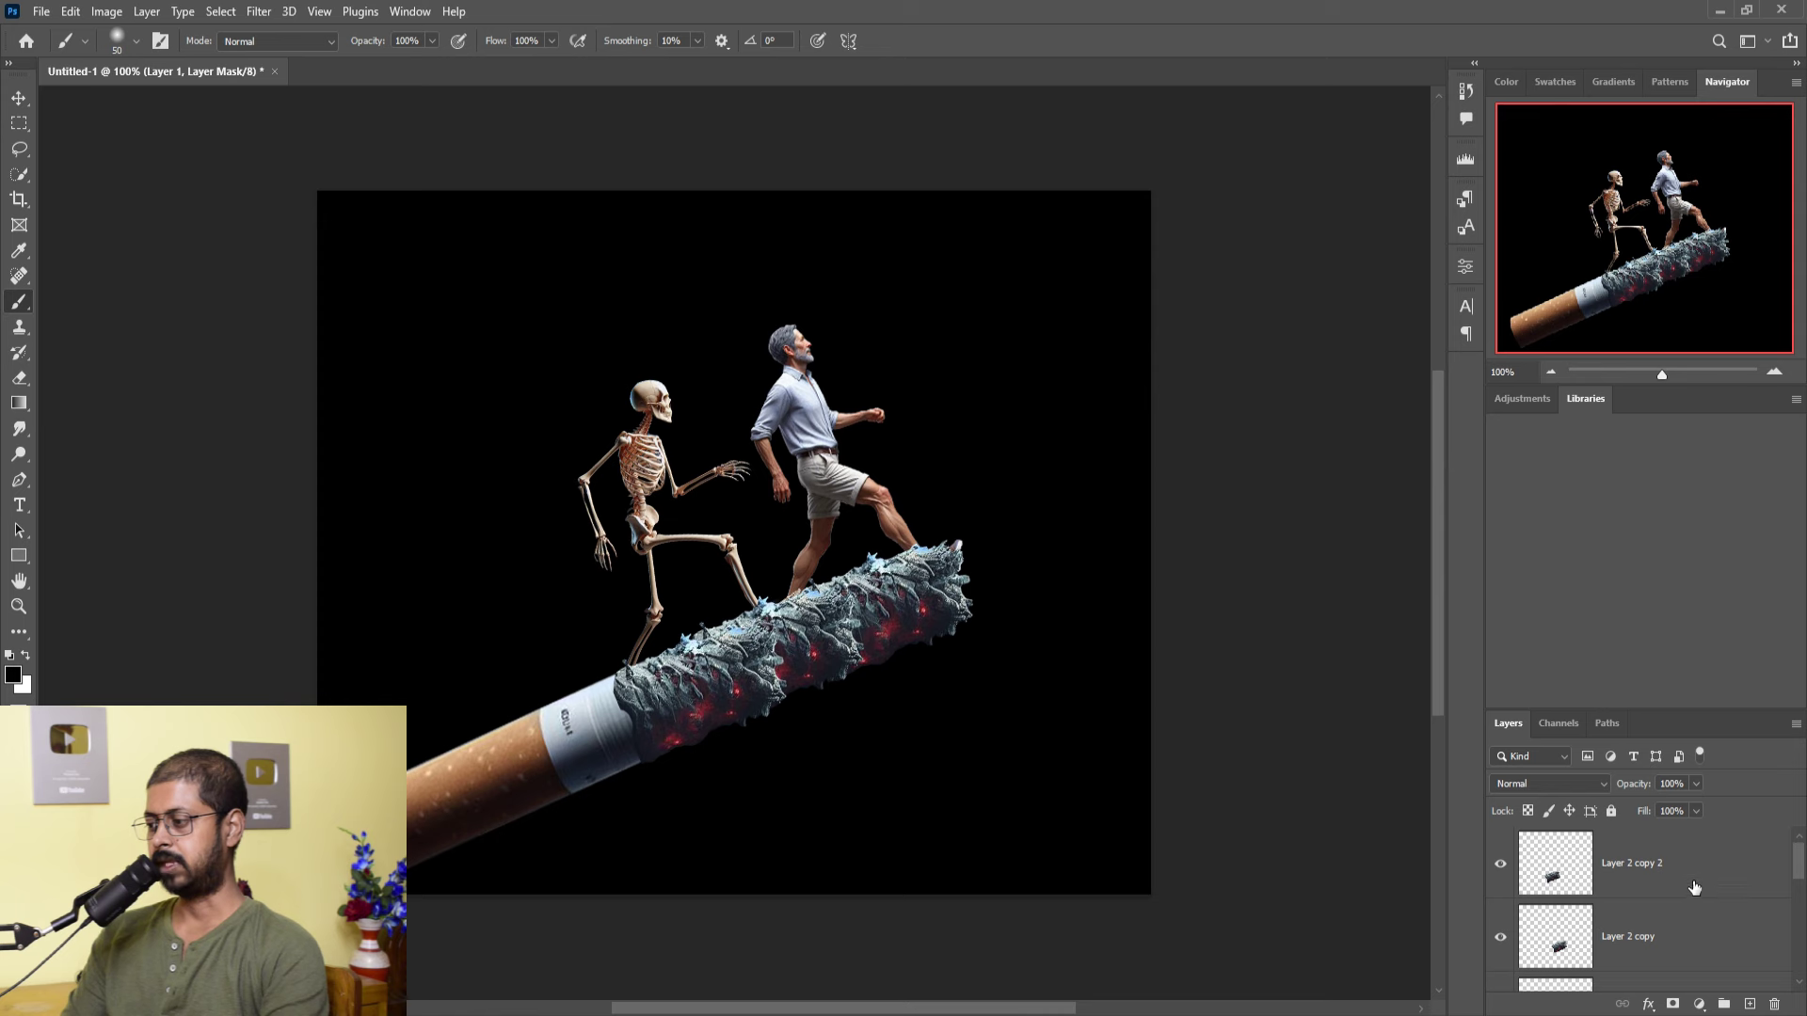
click(1695, 877)
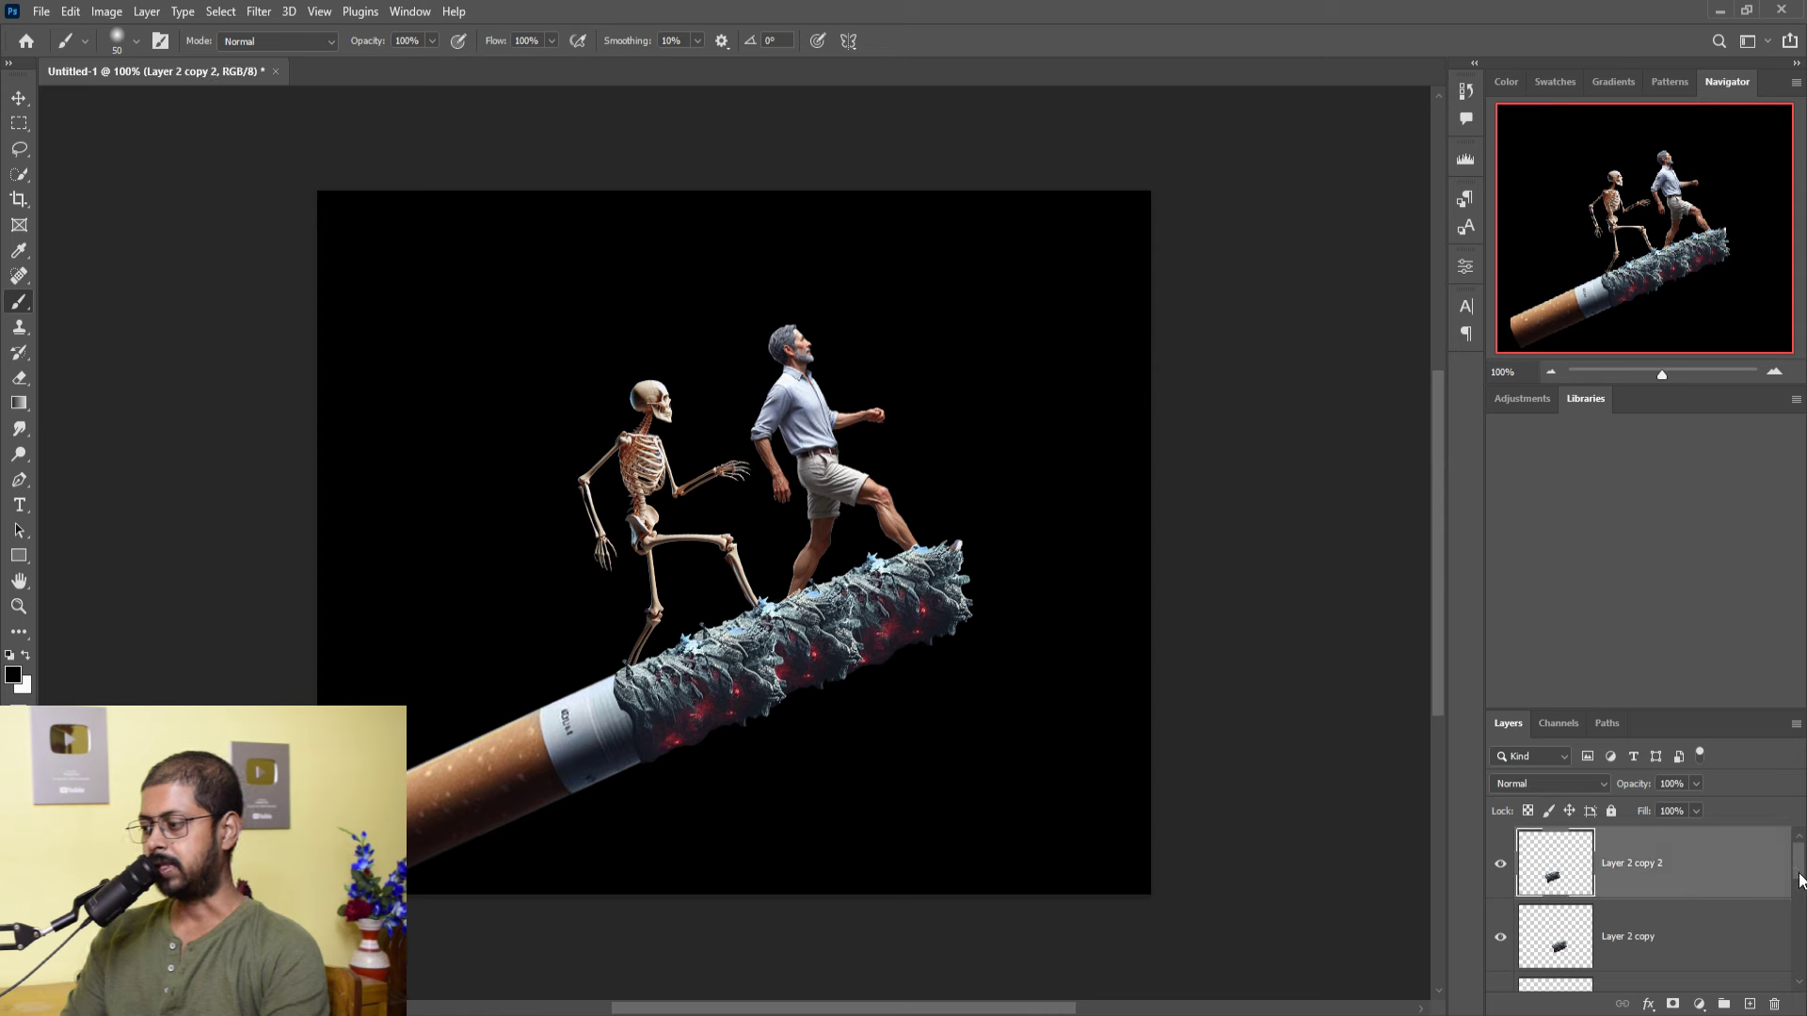
scroll(1799, 881, down, 1)
shift+click(1685, 925)
right_click(1681, 849)
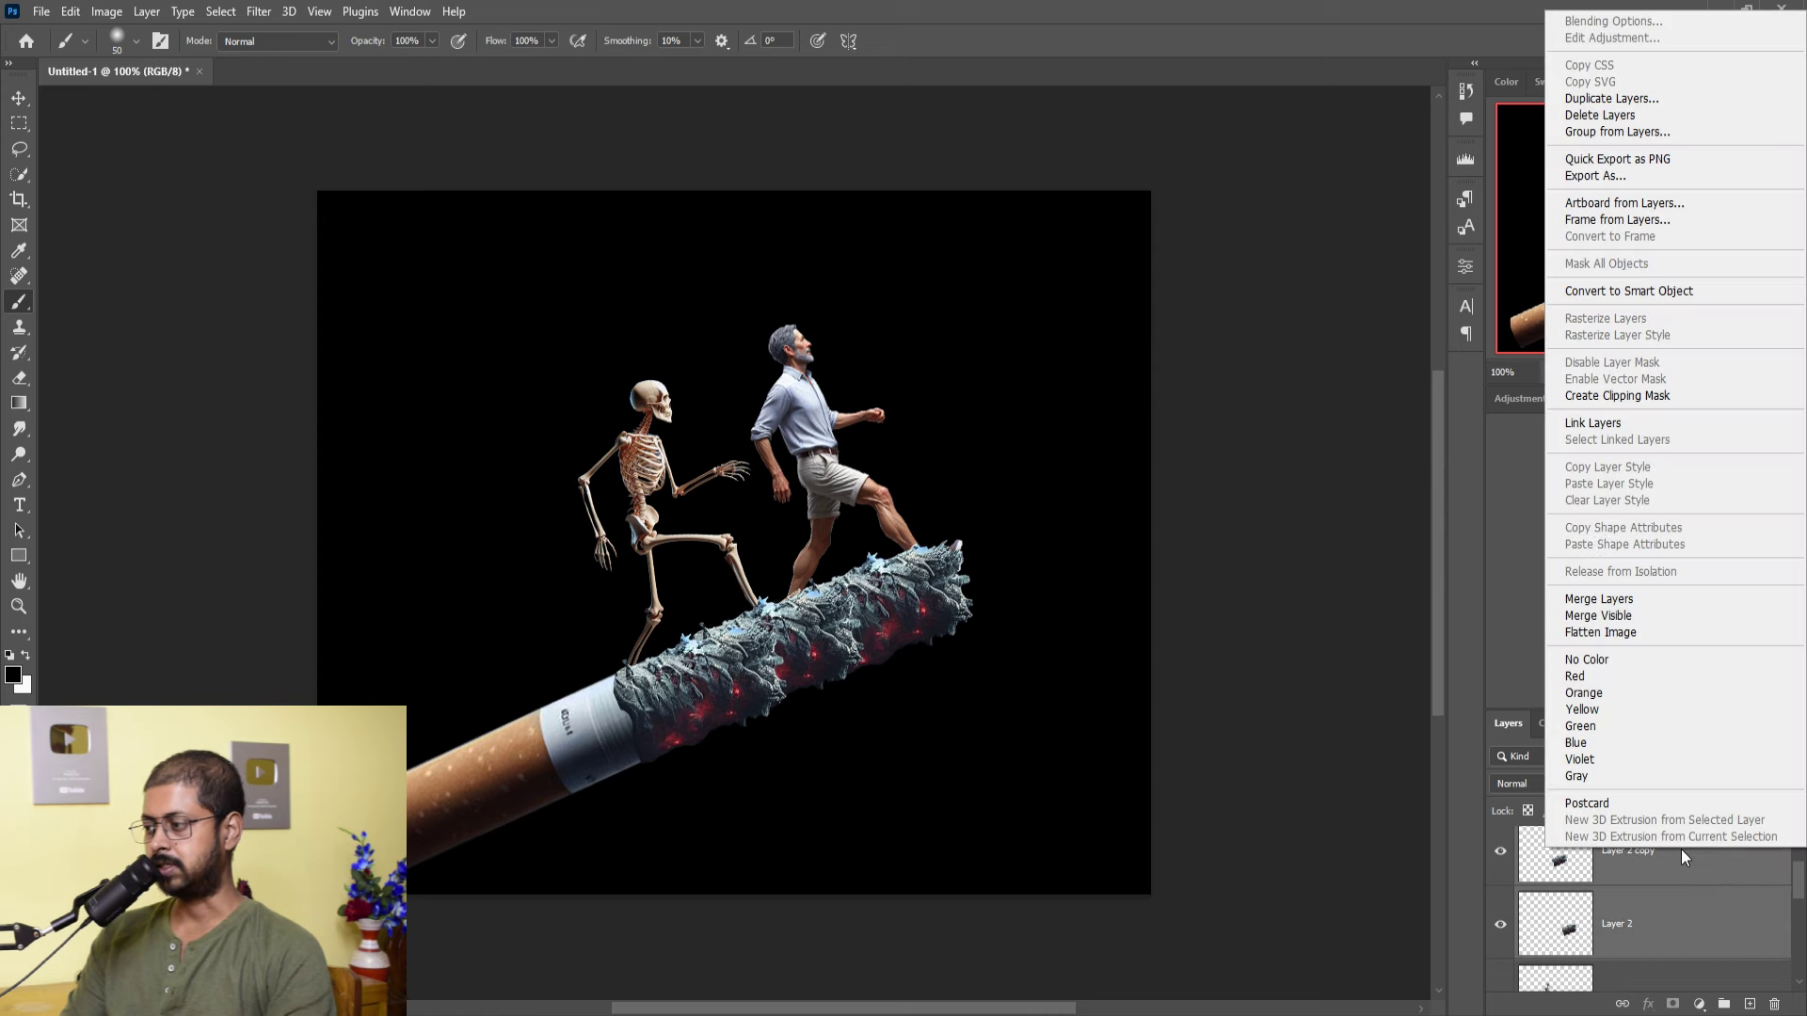
click(1581, 613)
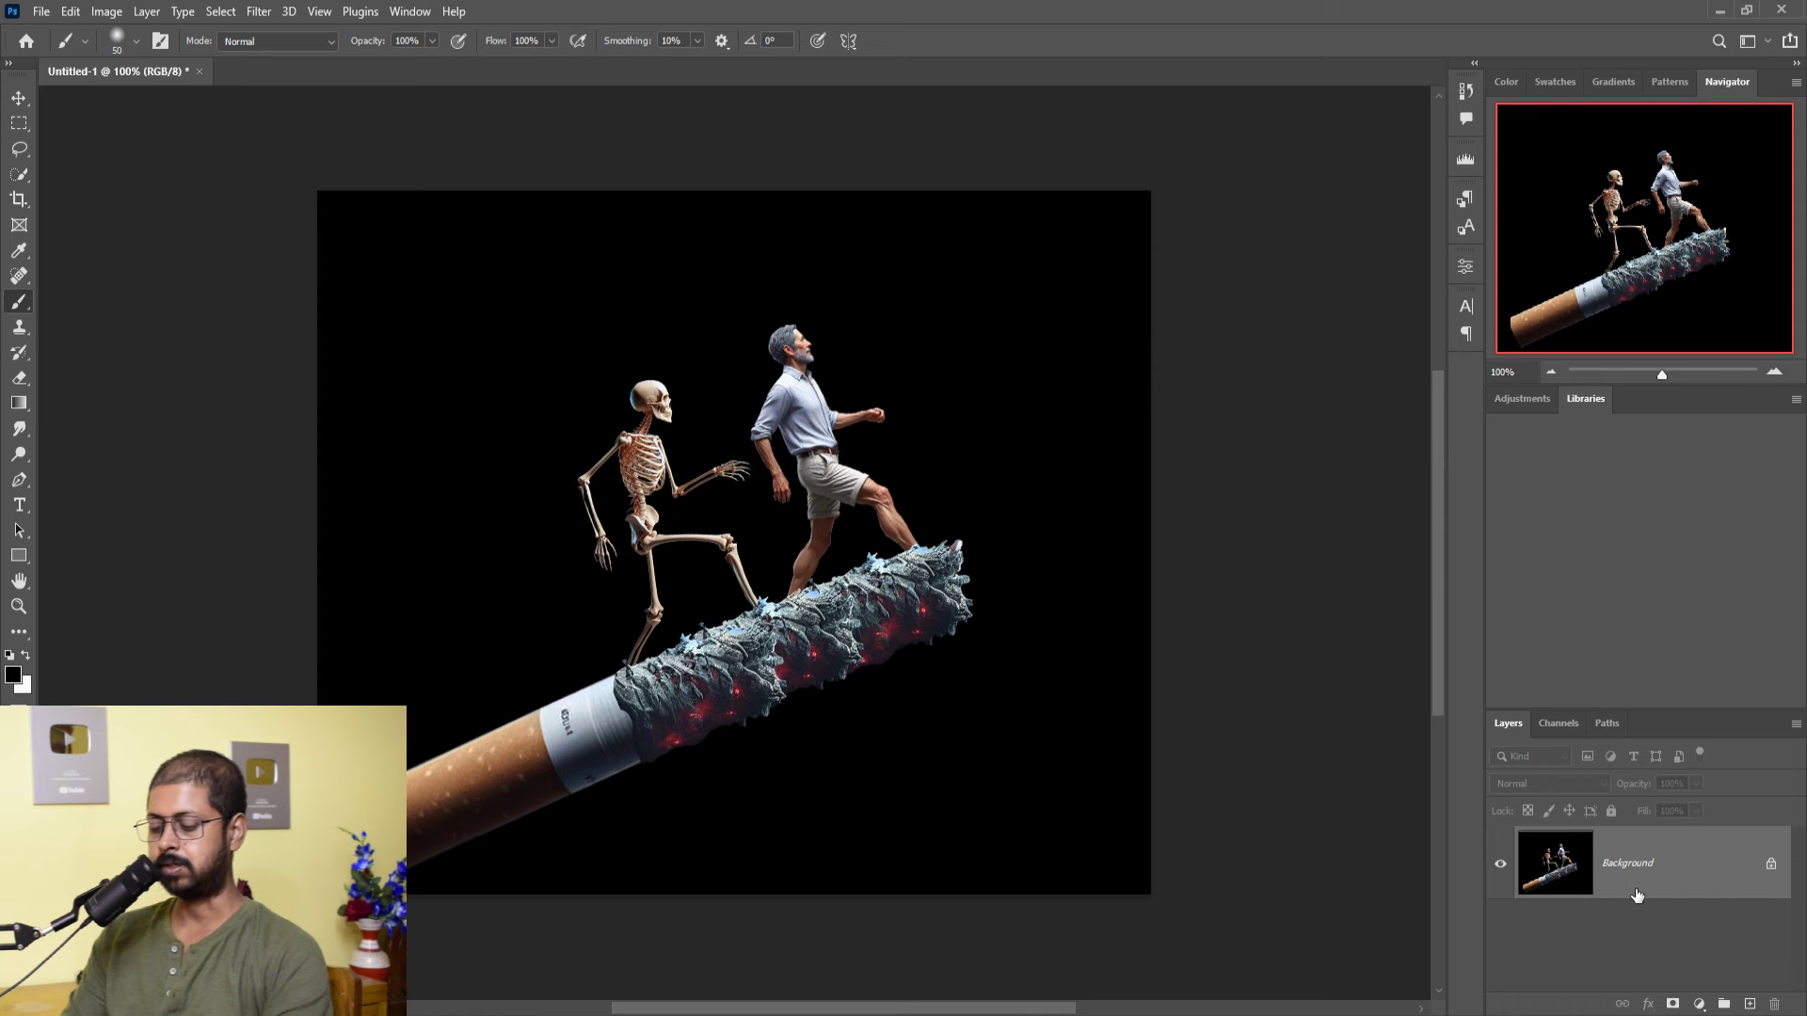
key(ctrl+z)
right_click(1657, 862)
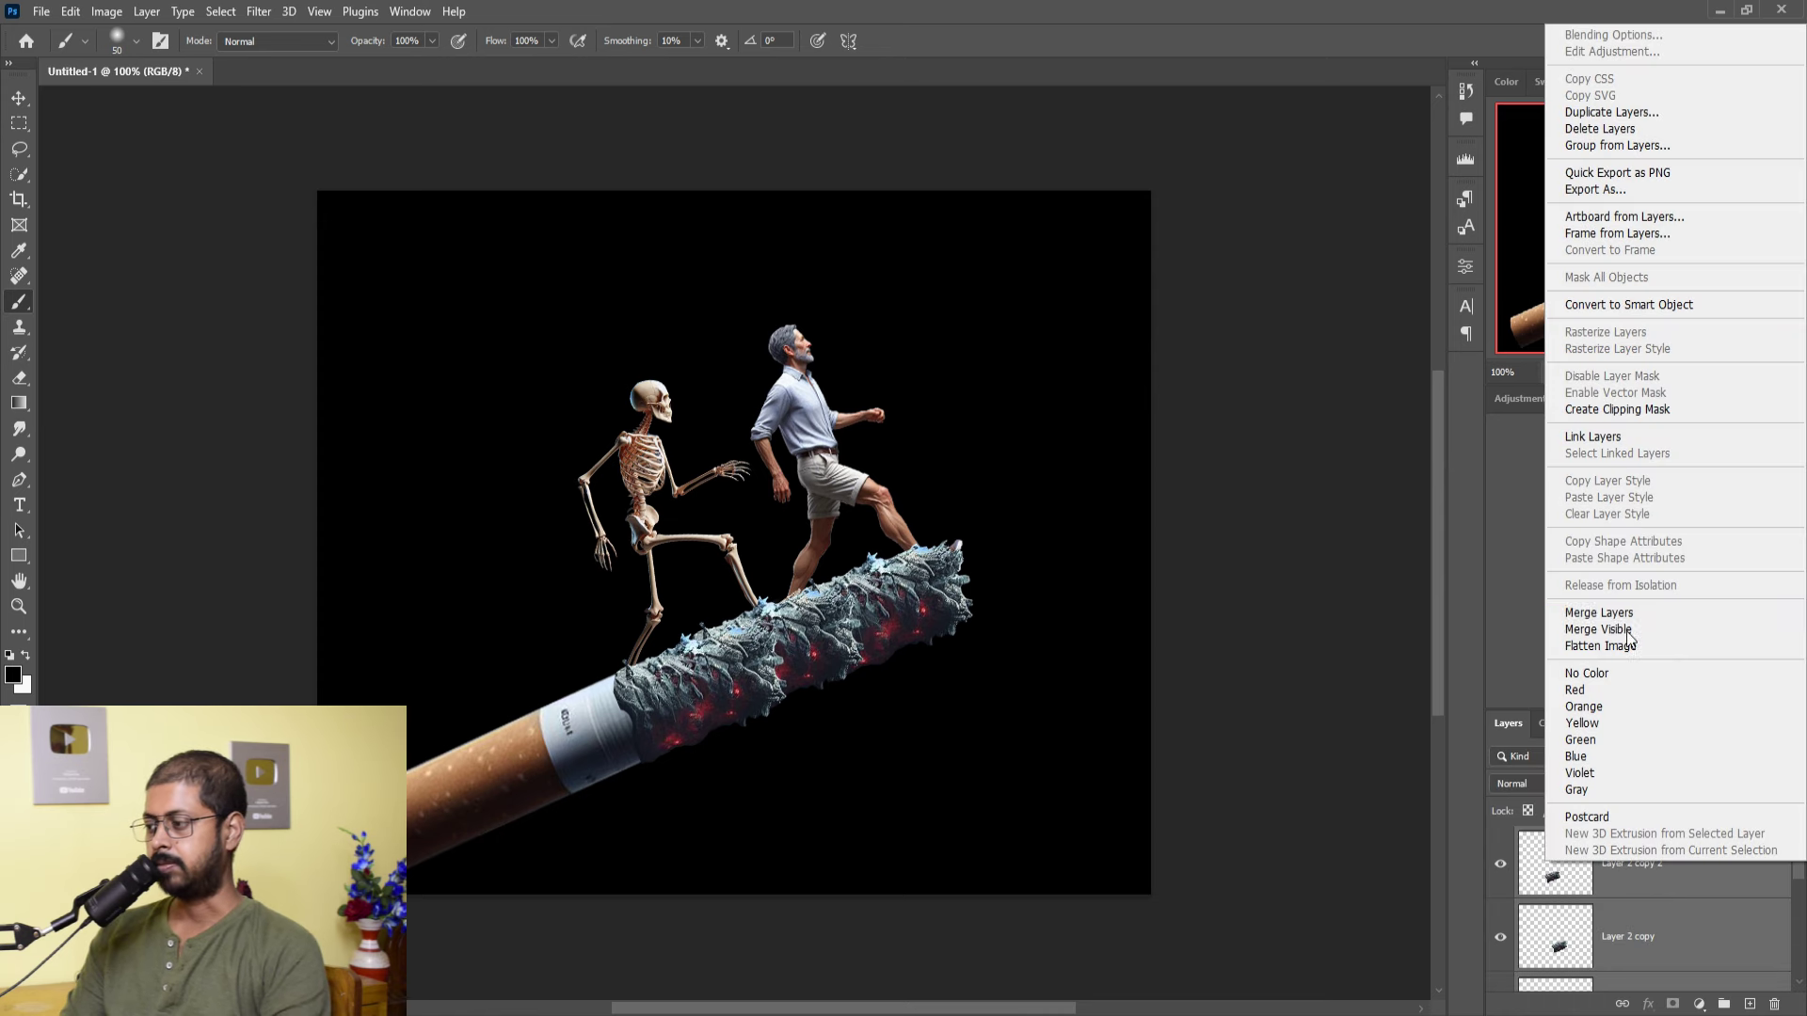
click(1608, 614)
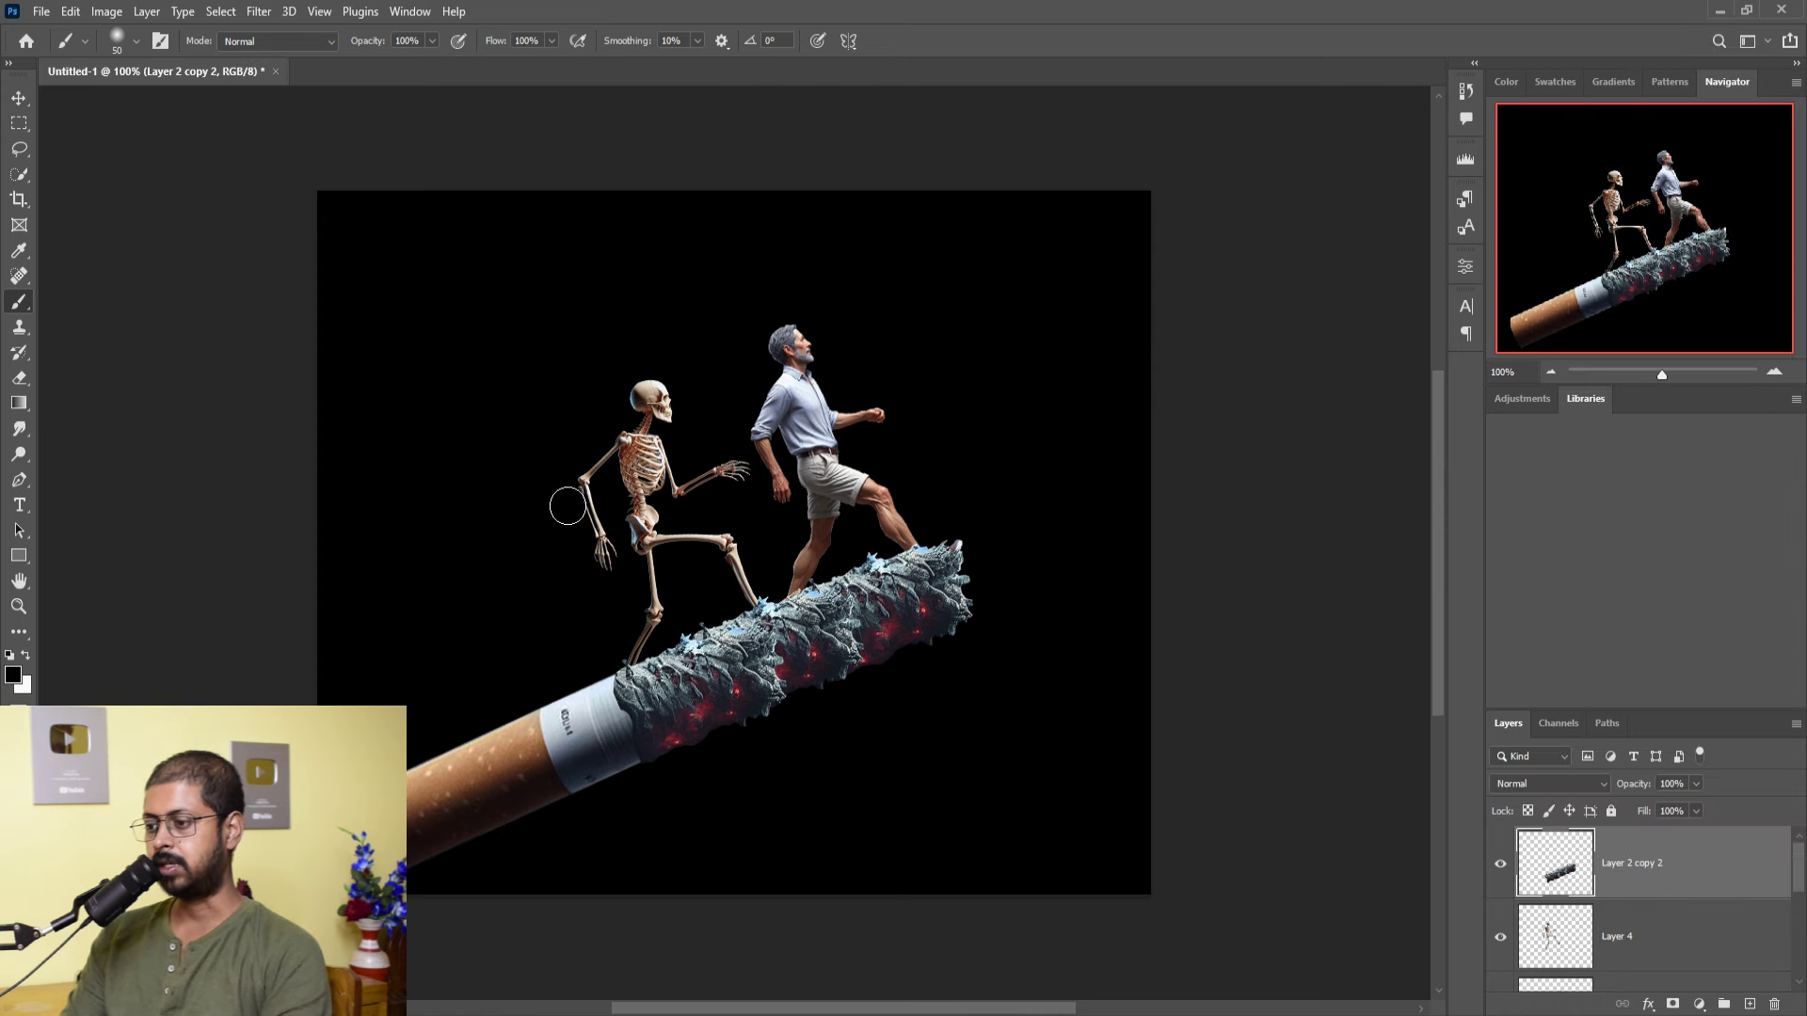
- Give the merged ash a layer mask hiding a small spot with a 30 px brush
click(18, 106)
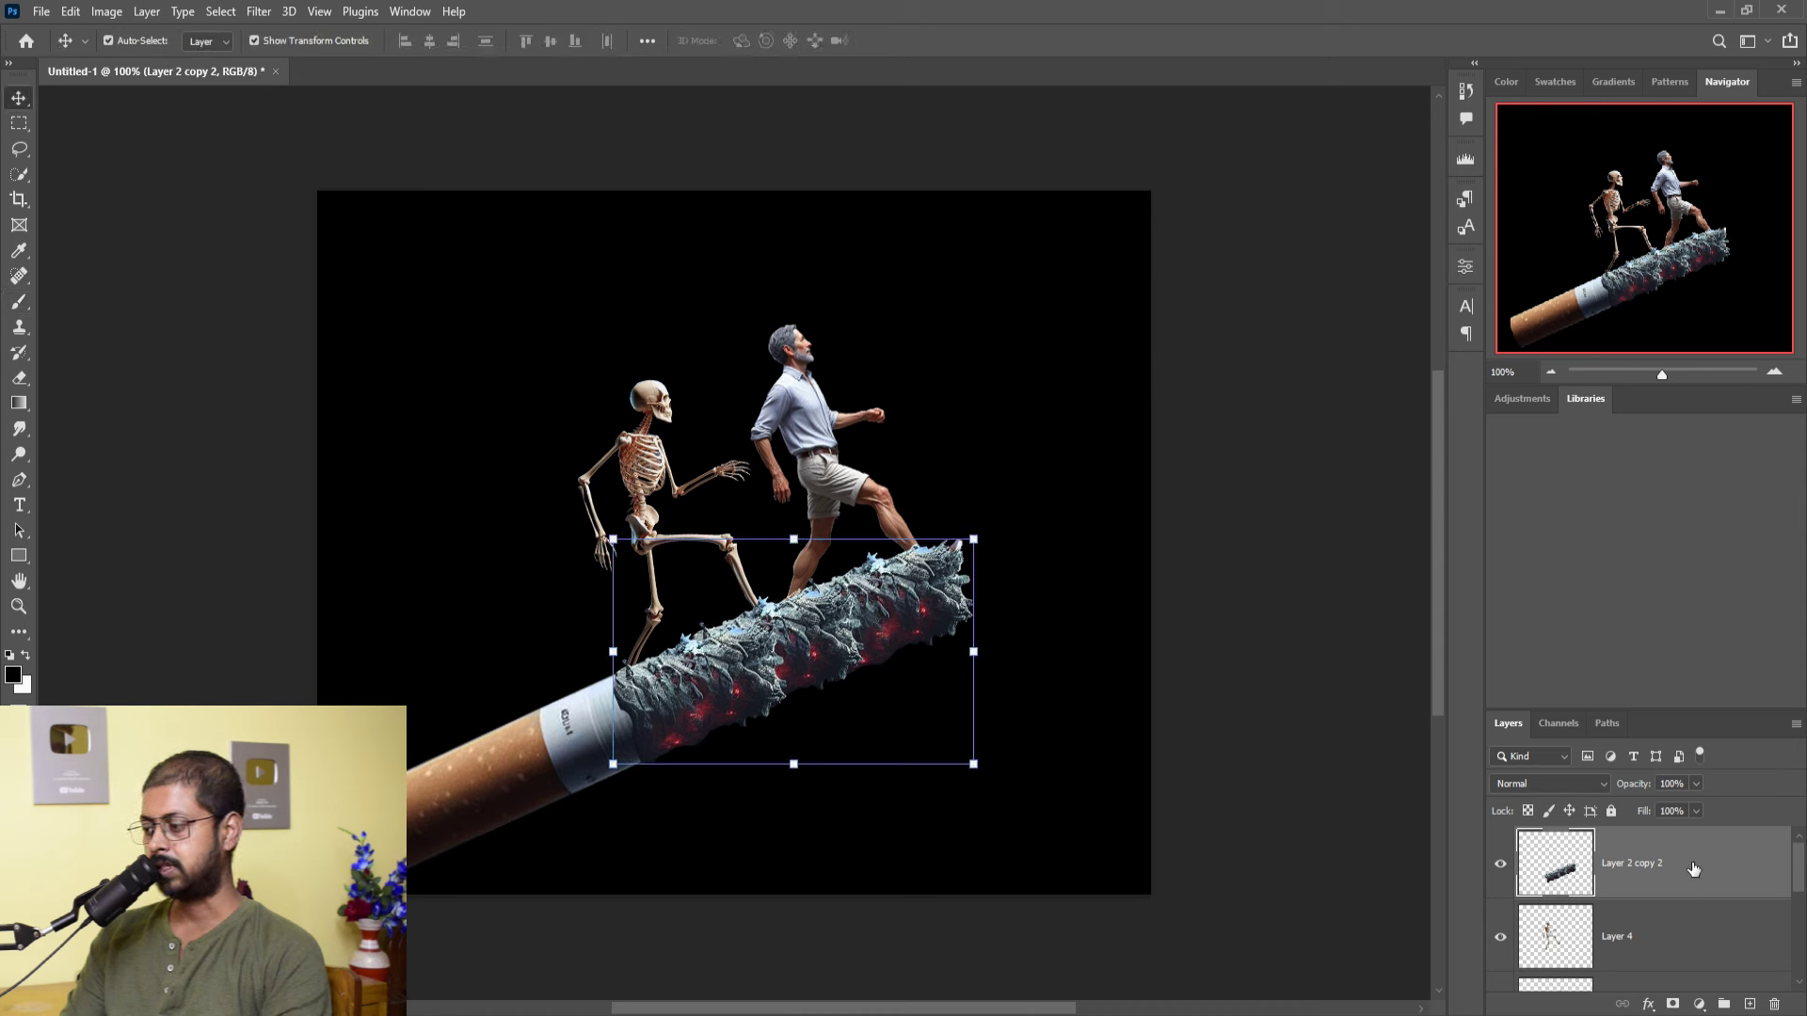
click(1672, 1004)
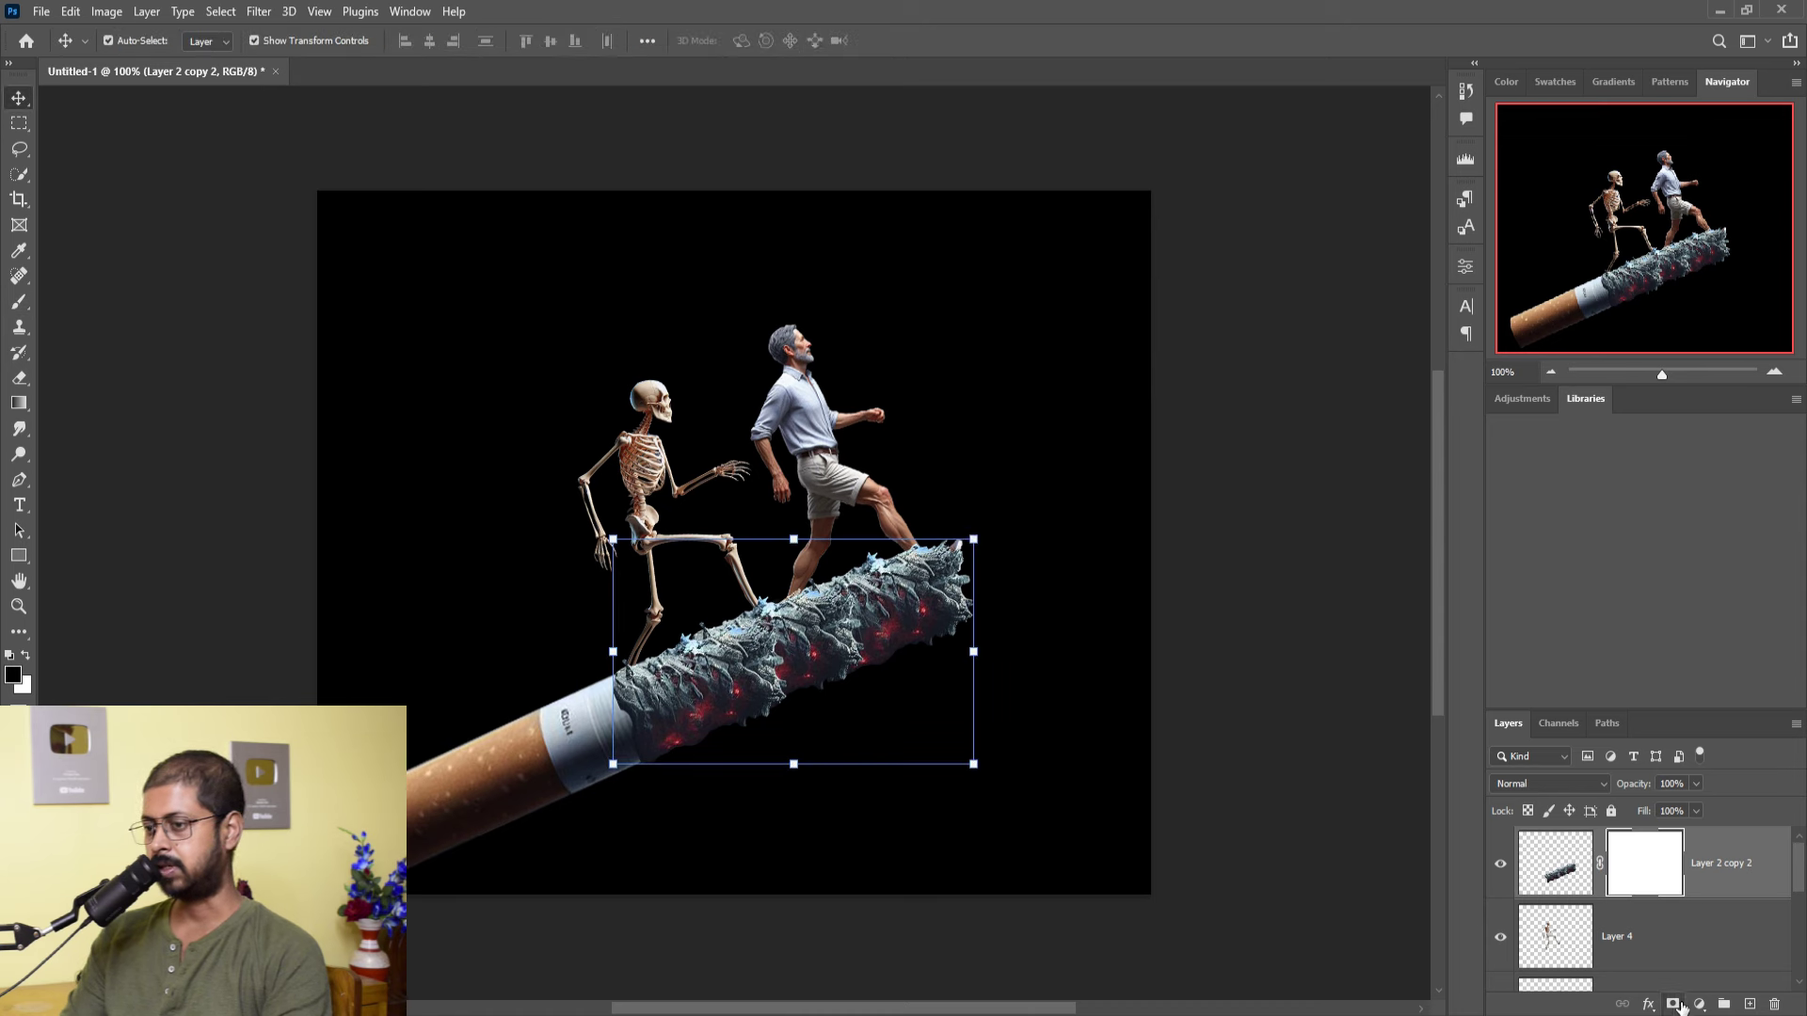
click(18, 302)
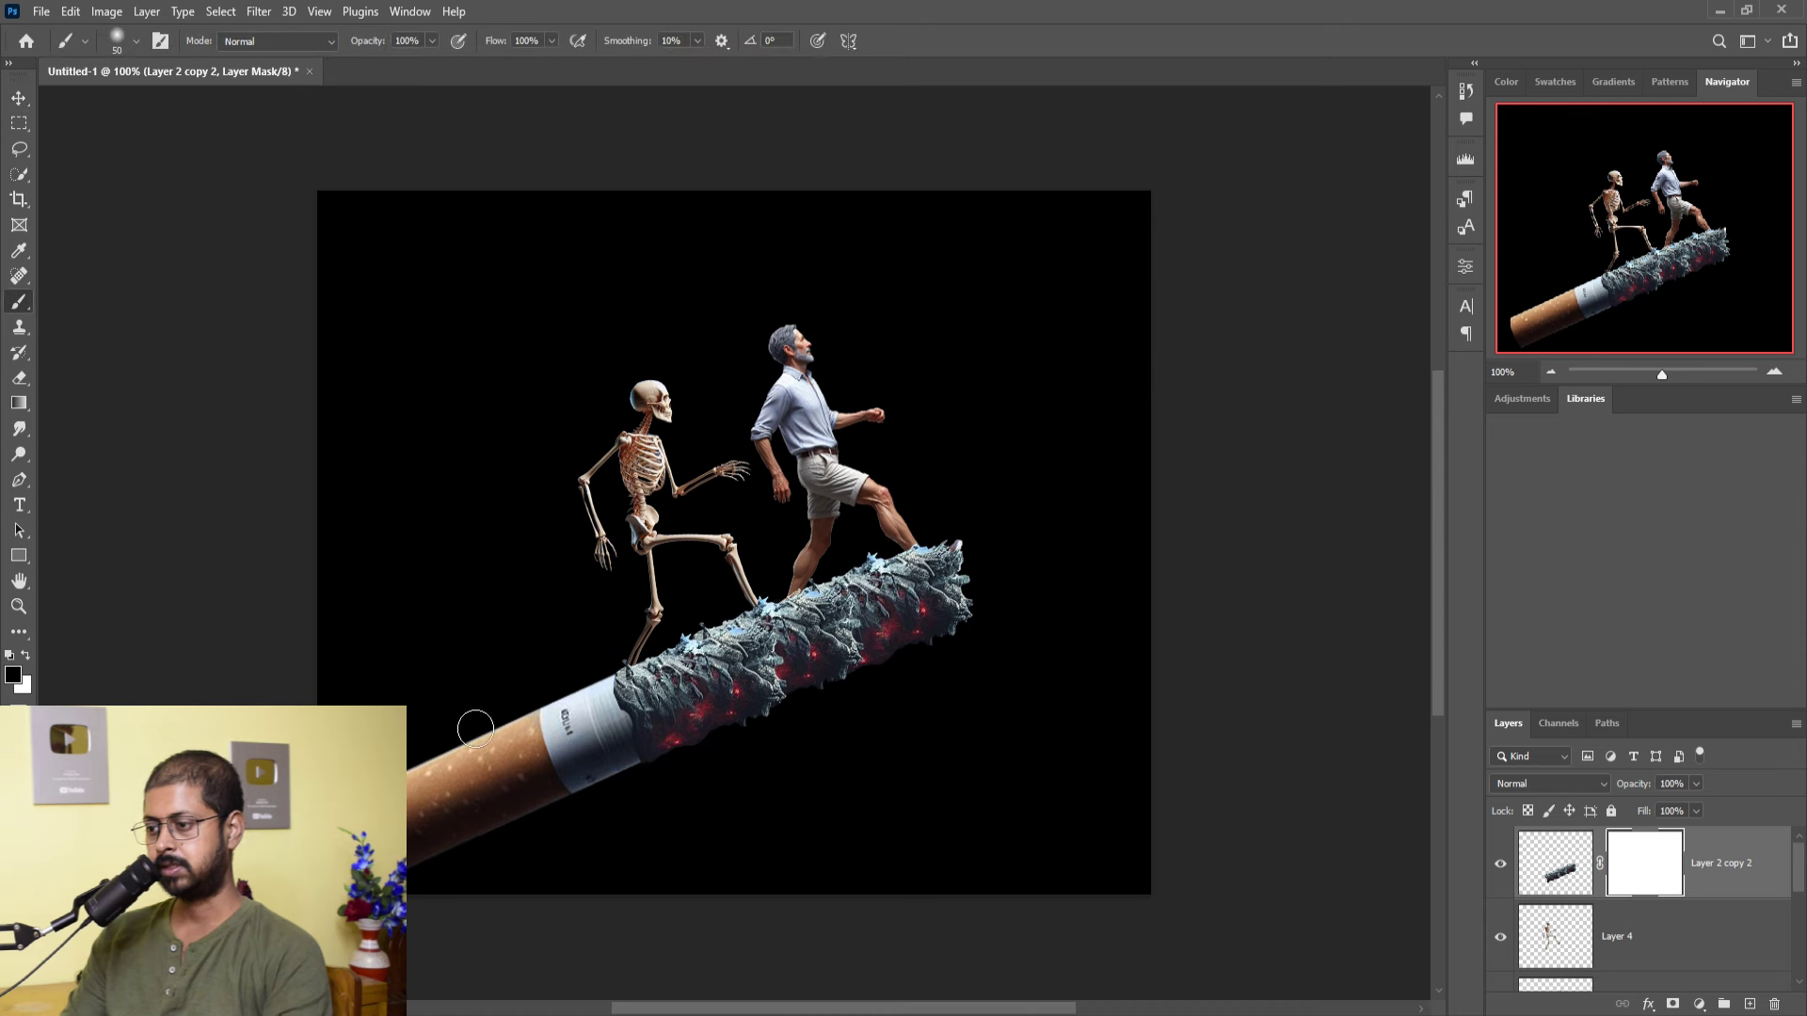
key(bracketleft)
click(617, 699)
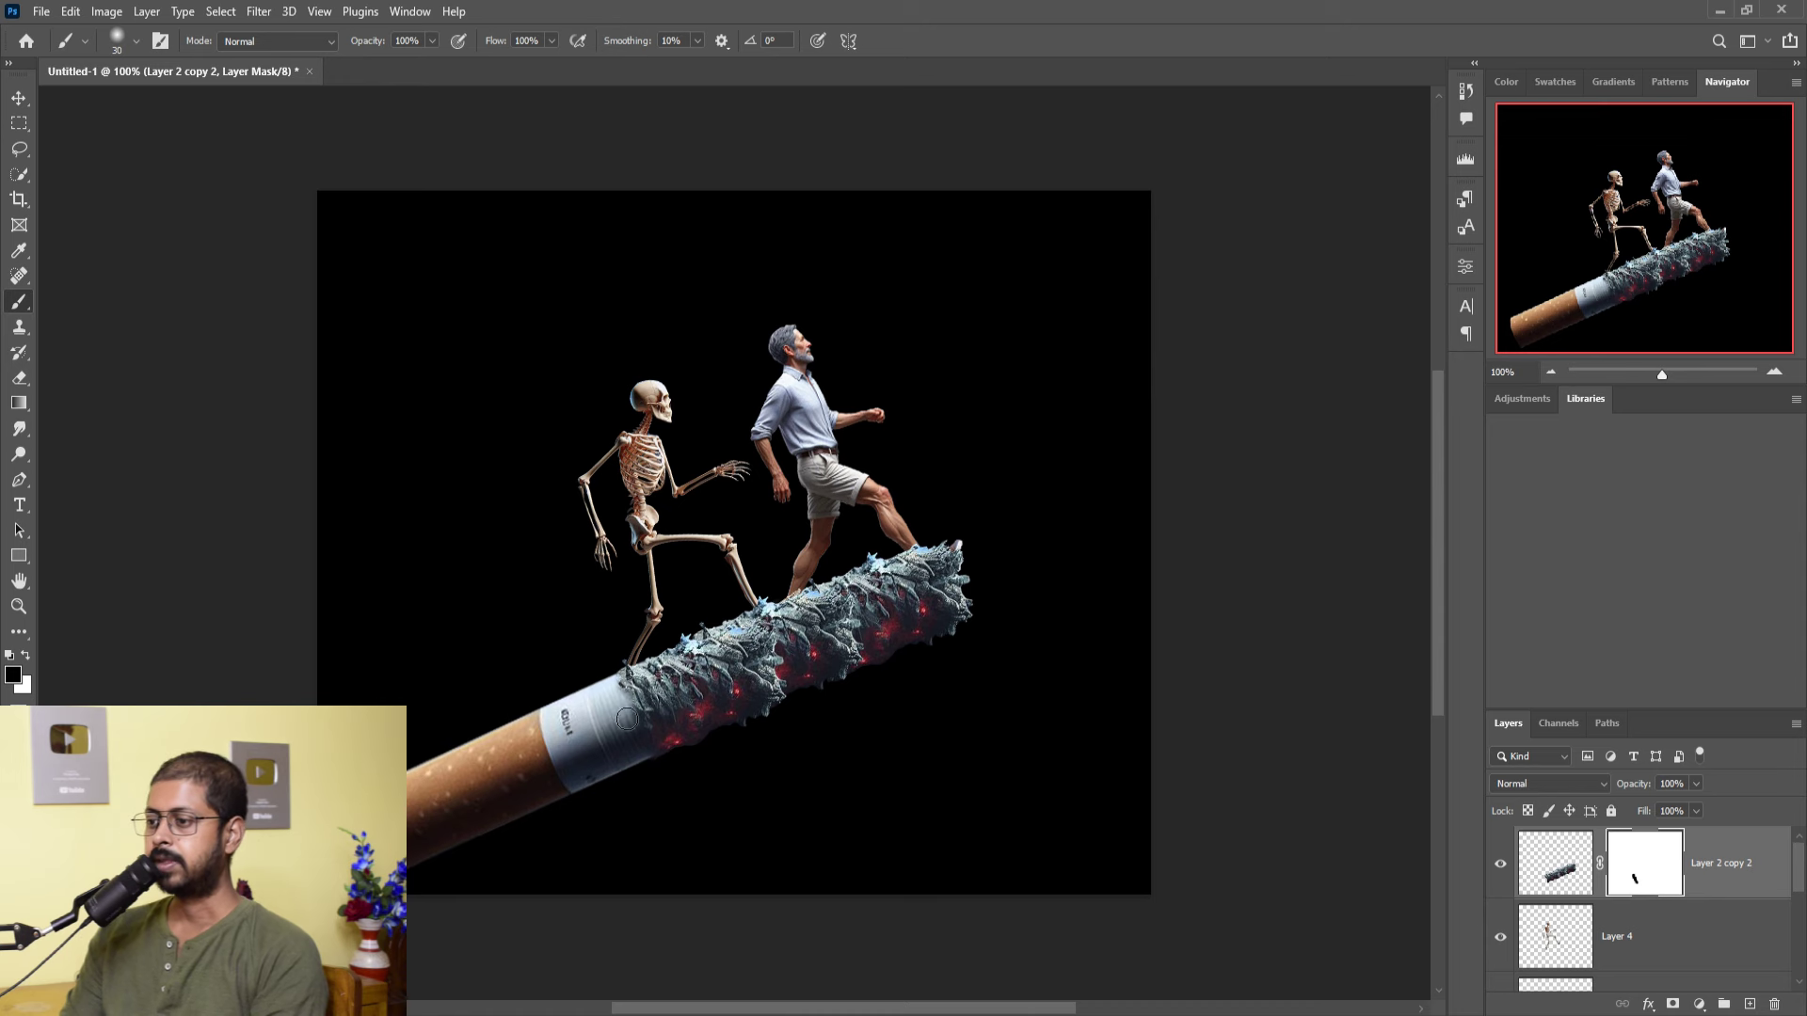
key(v)
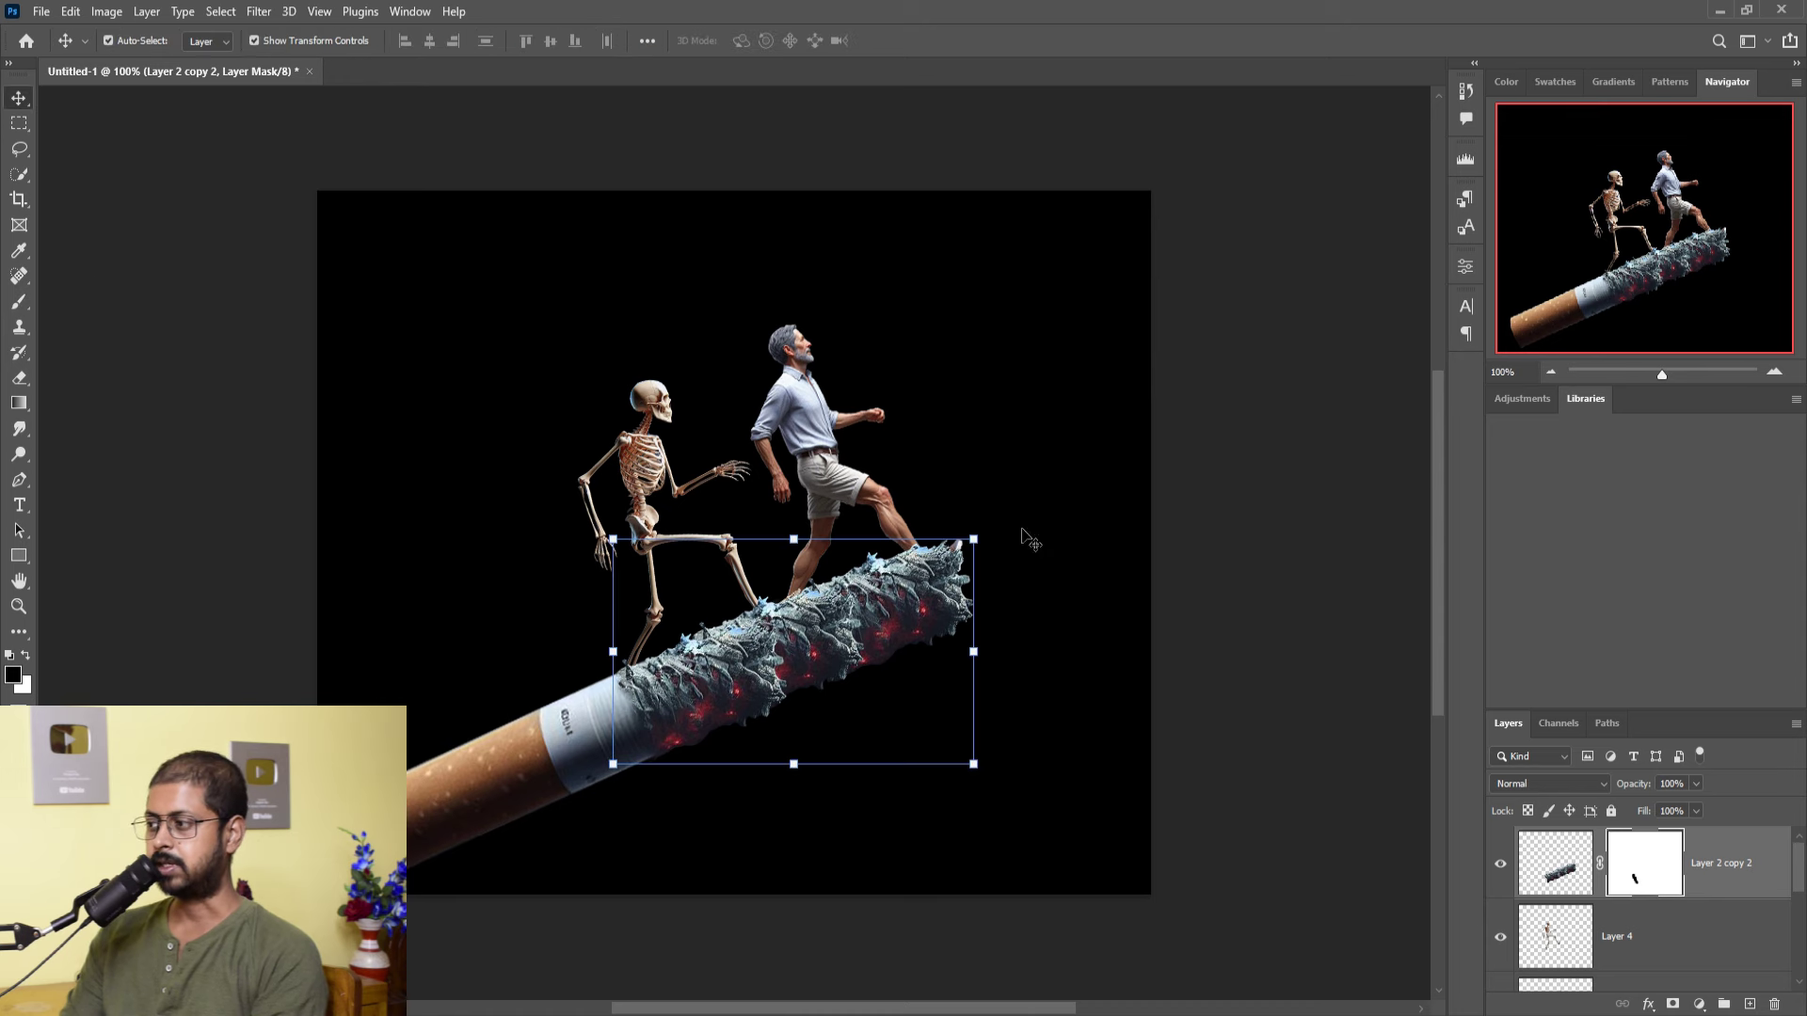
click(833, 435)
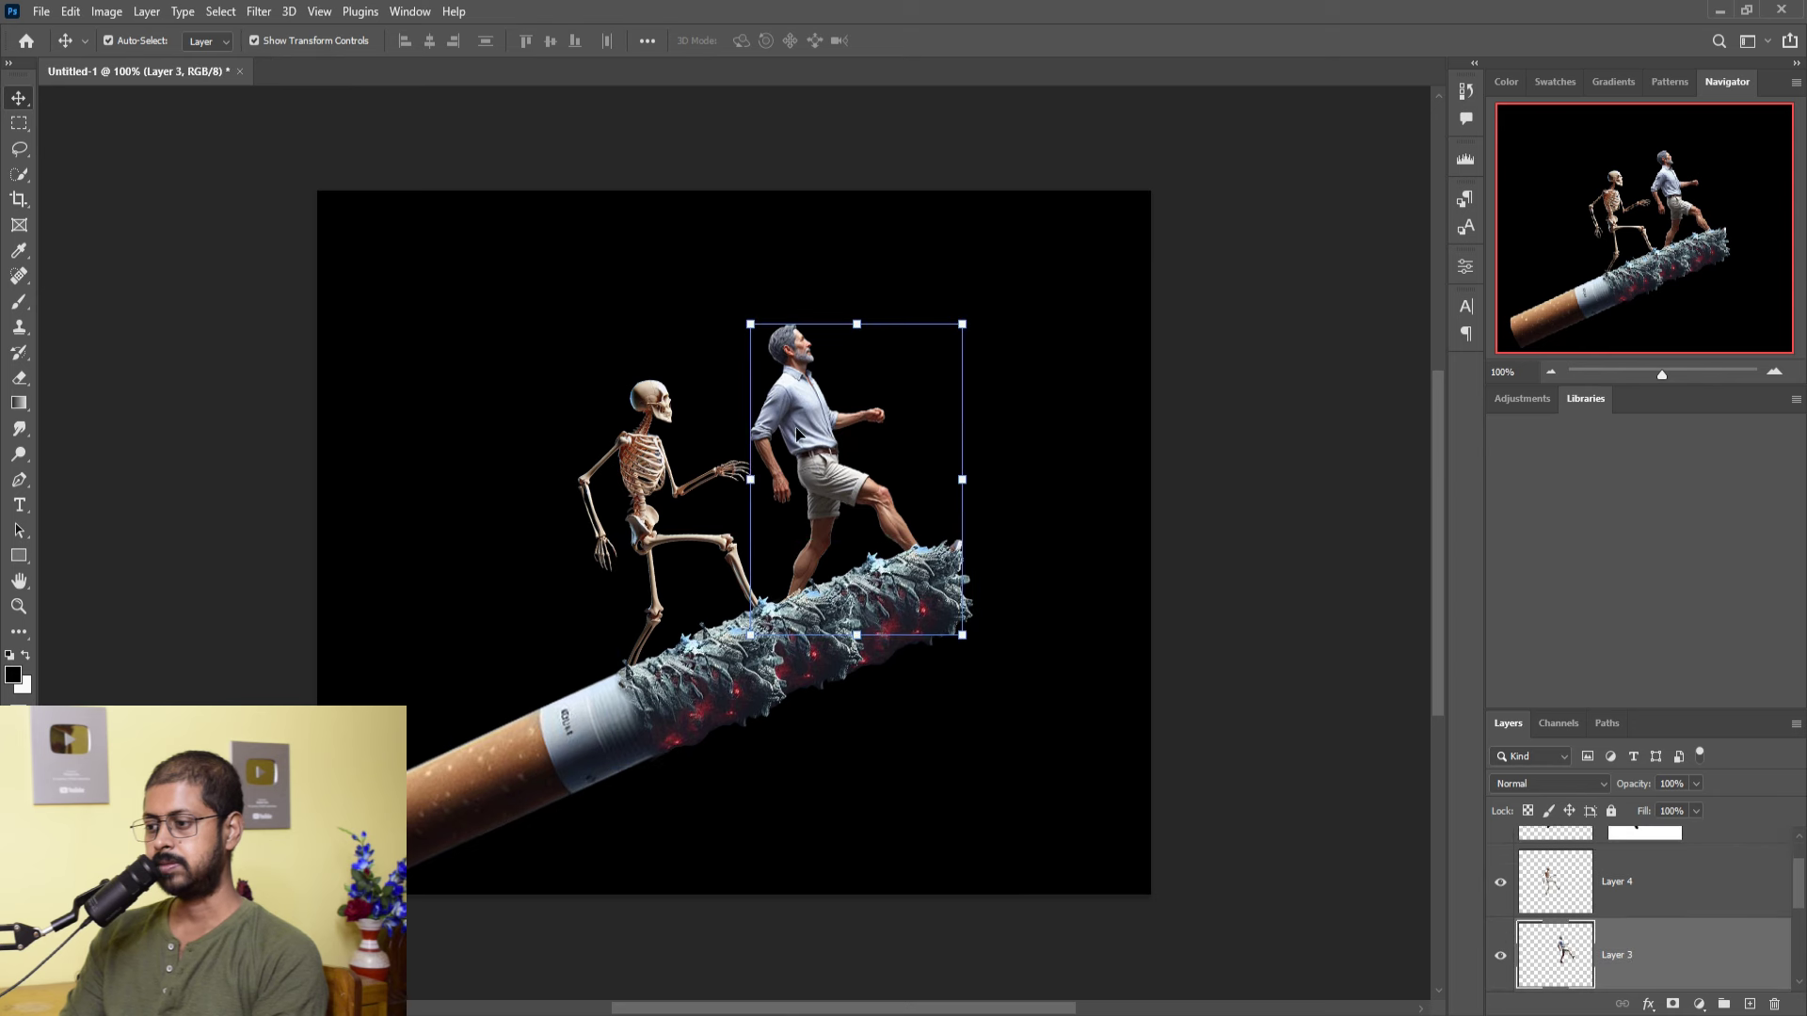
scroll(1722, 988, down, 1)
- Add a new layer above the cigarette and select a band across the canvas bottom
click(1722, 983)
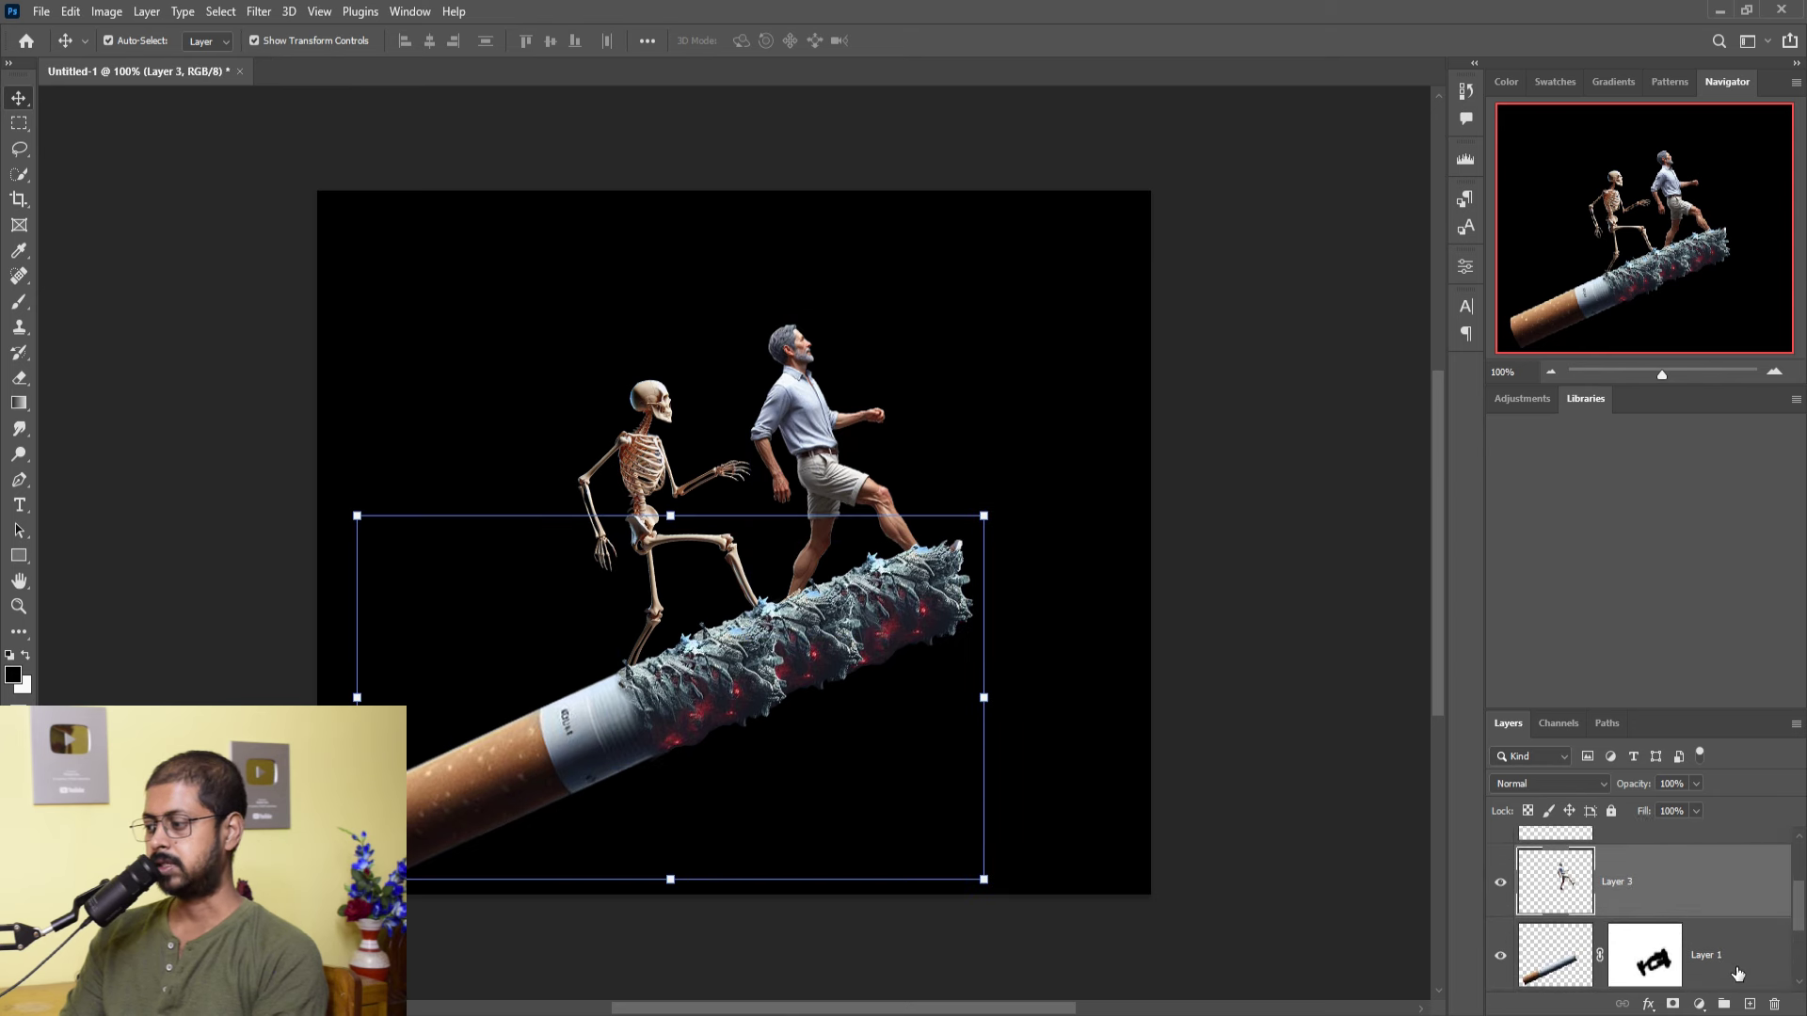
click(1752, 1005)
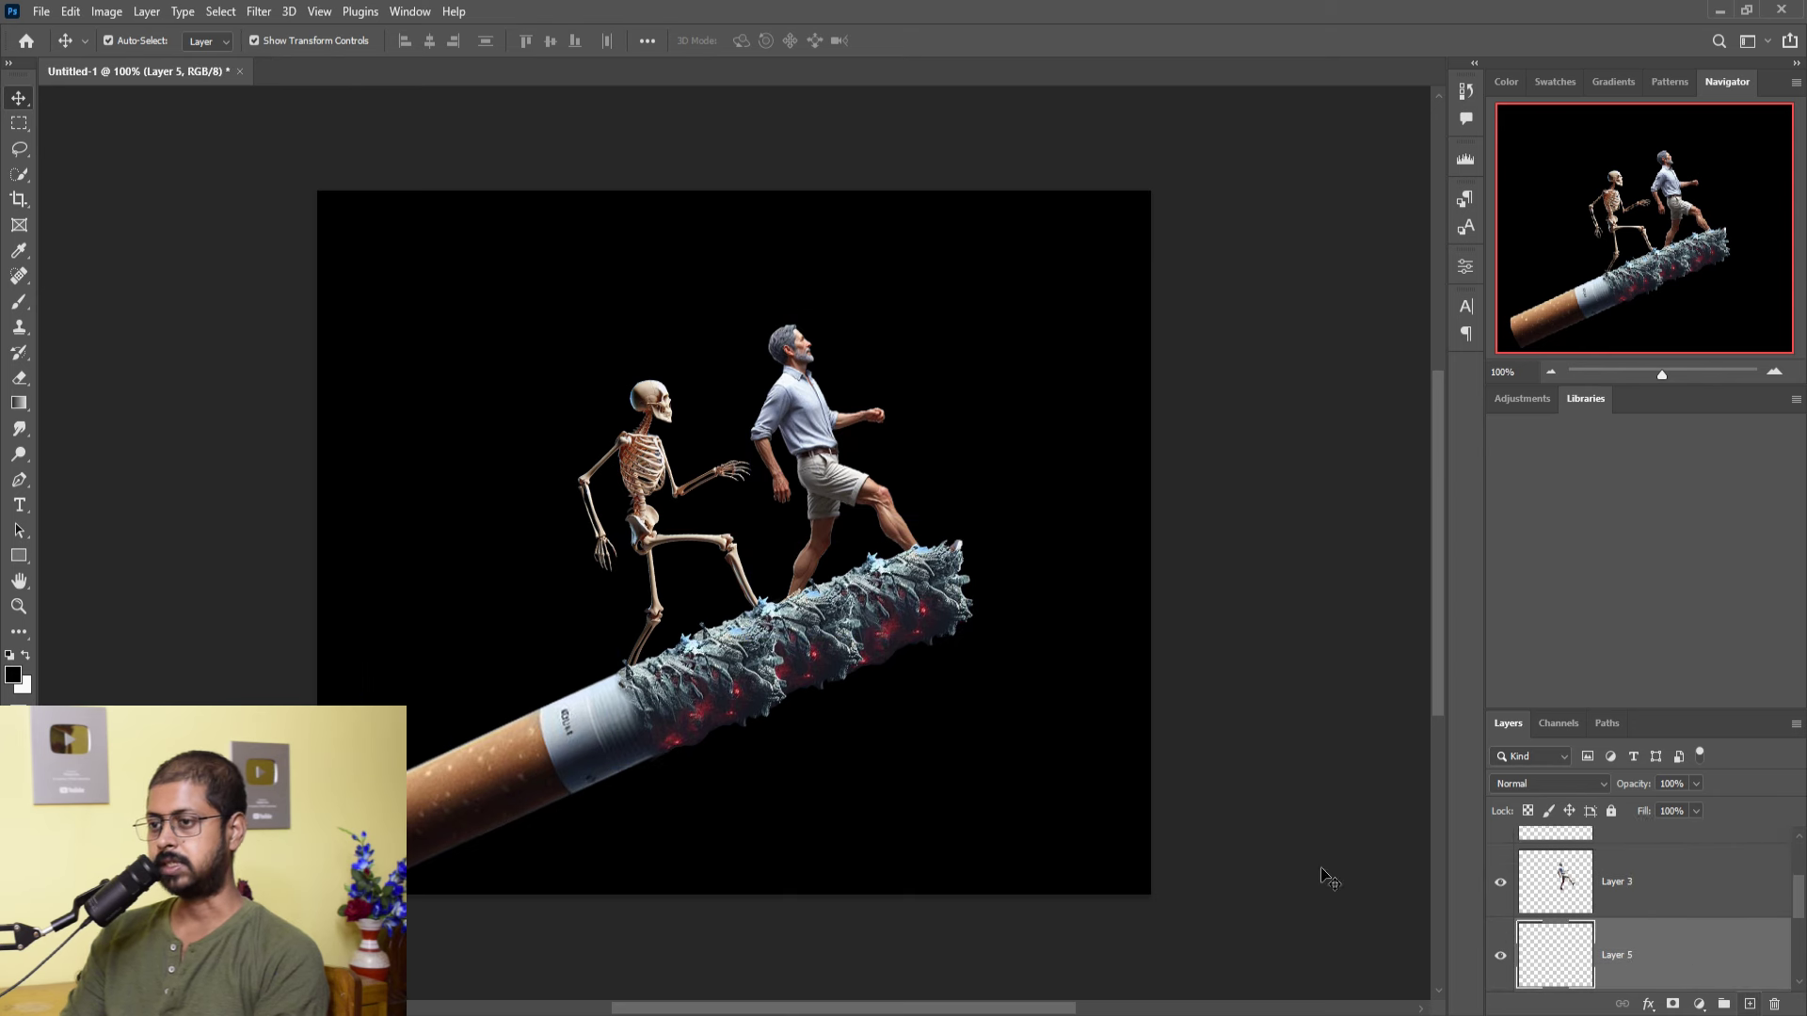
click(18, 123)
drag(310, 769, 1234, 920)
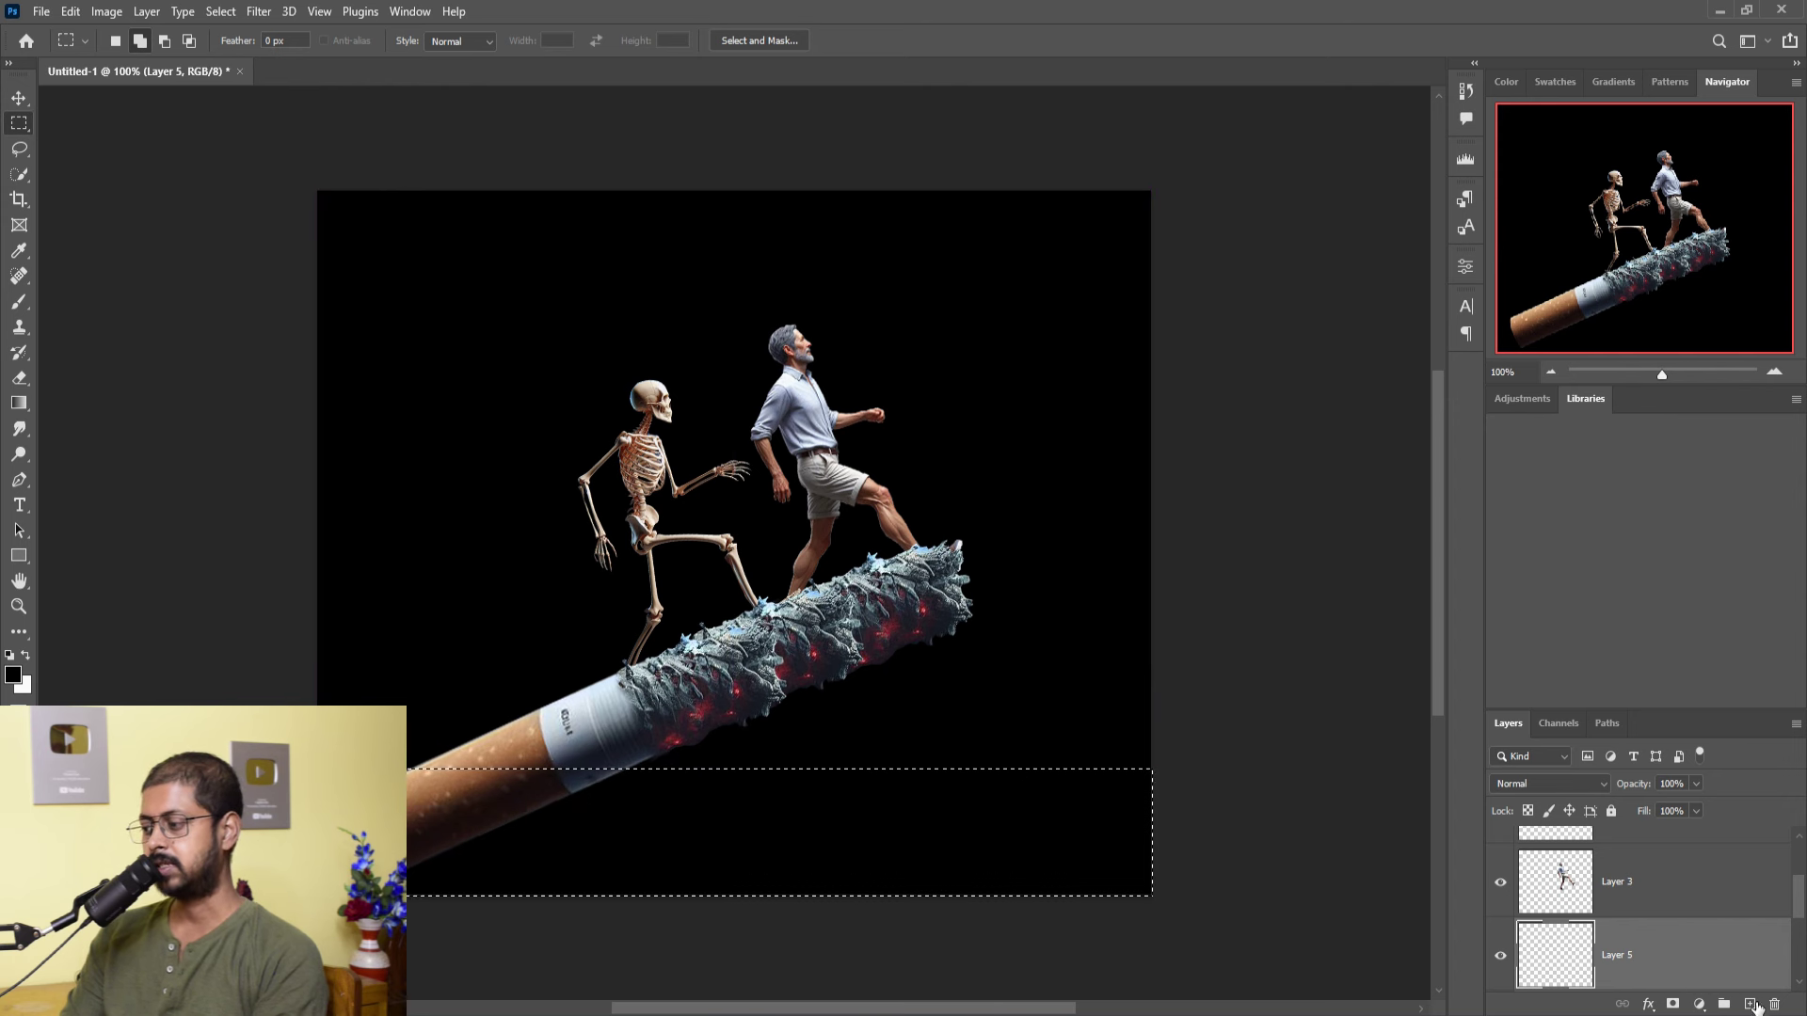
click(1743, 1005)
key(ctrl+z)
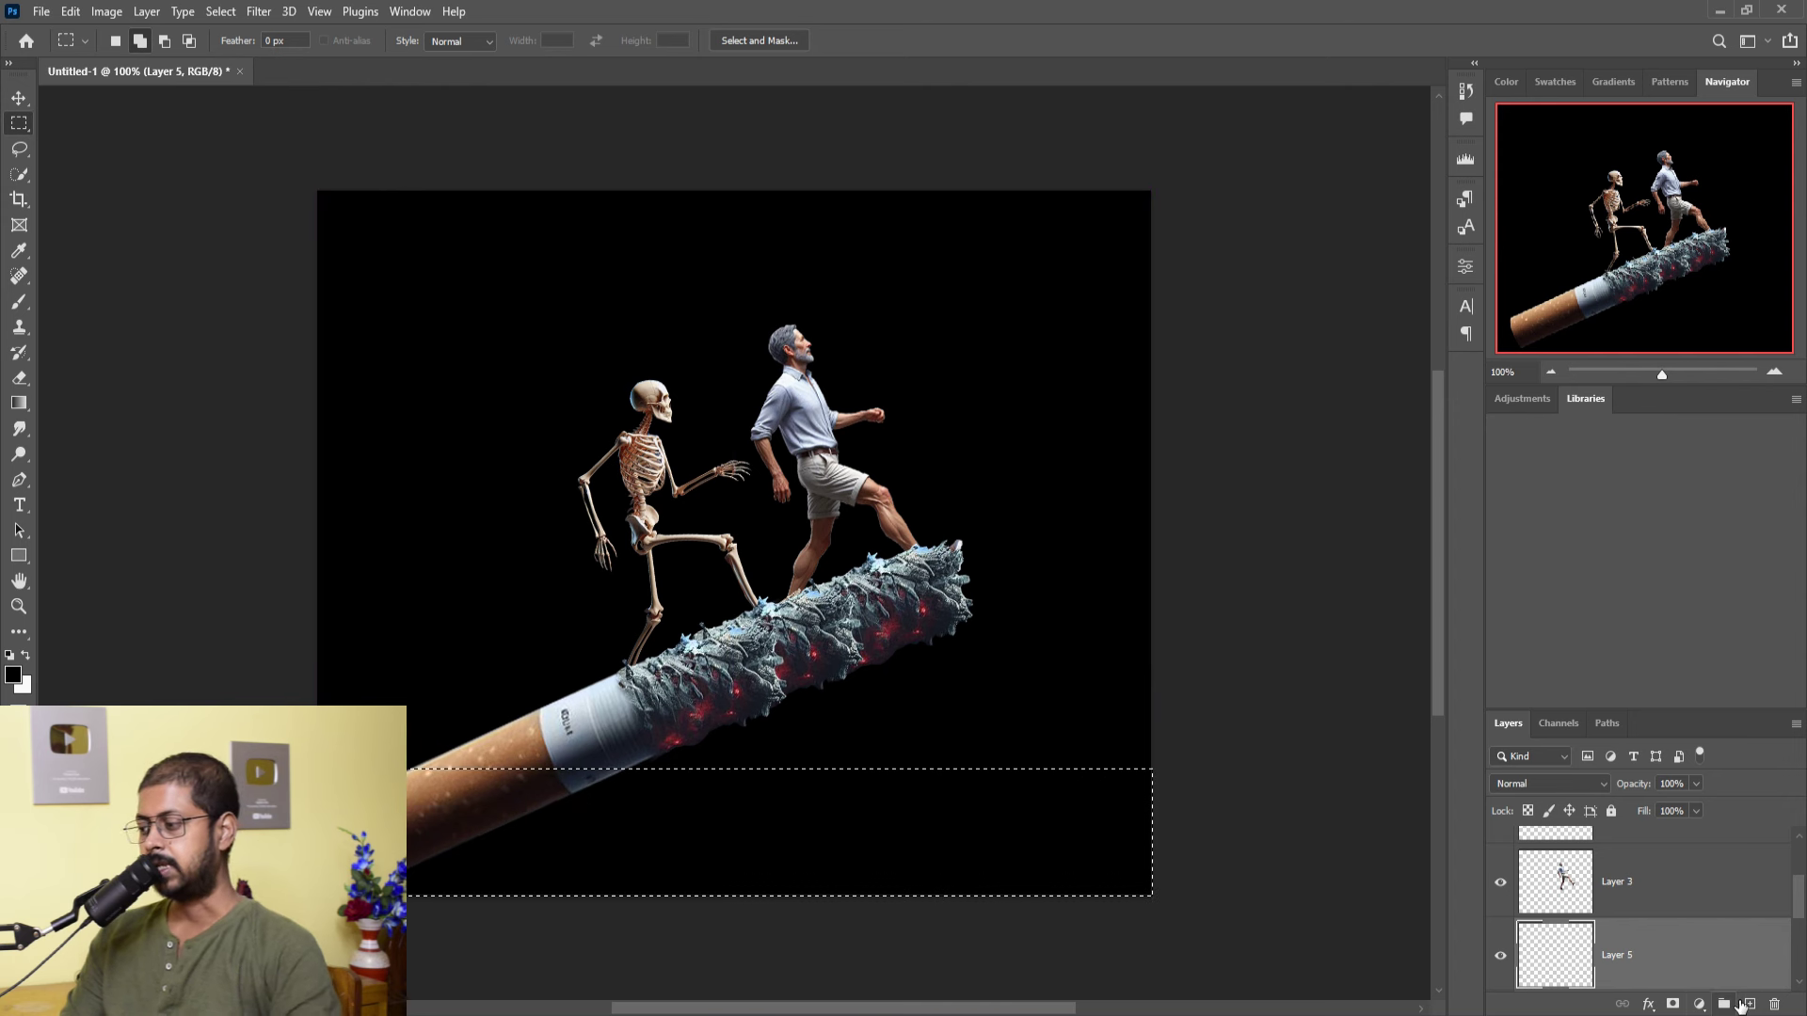
- Fill the selected band with a grey-teal 93a6a7 Solid Color fill layer
click(1700, 1006)
click(1699, 657)
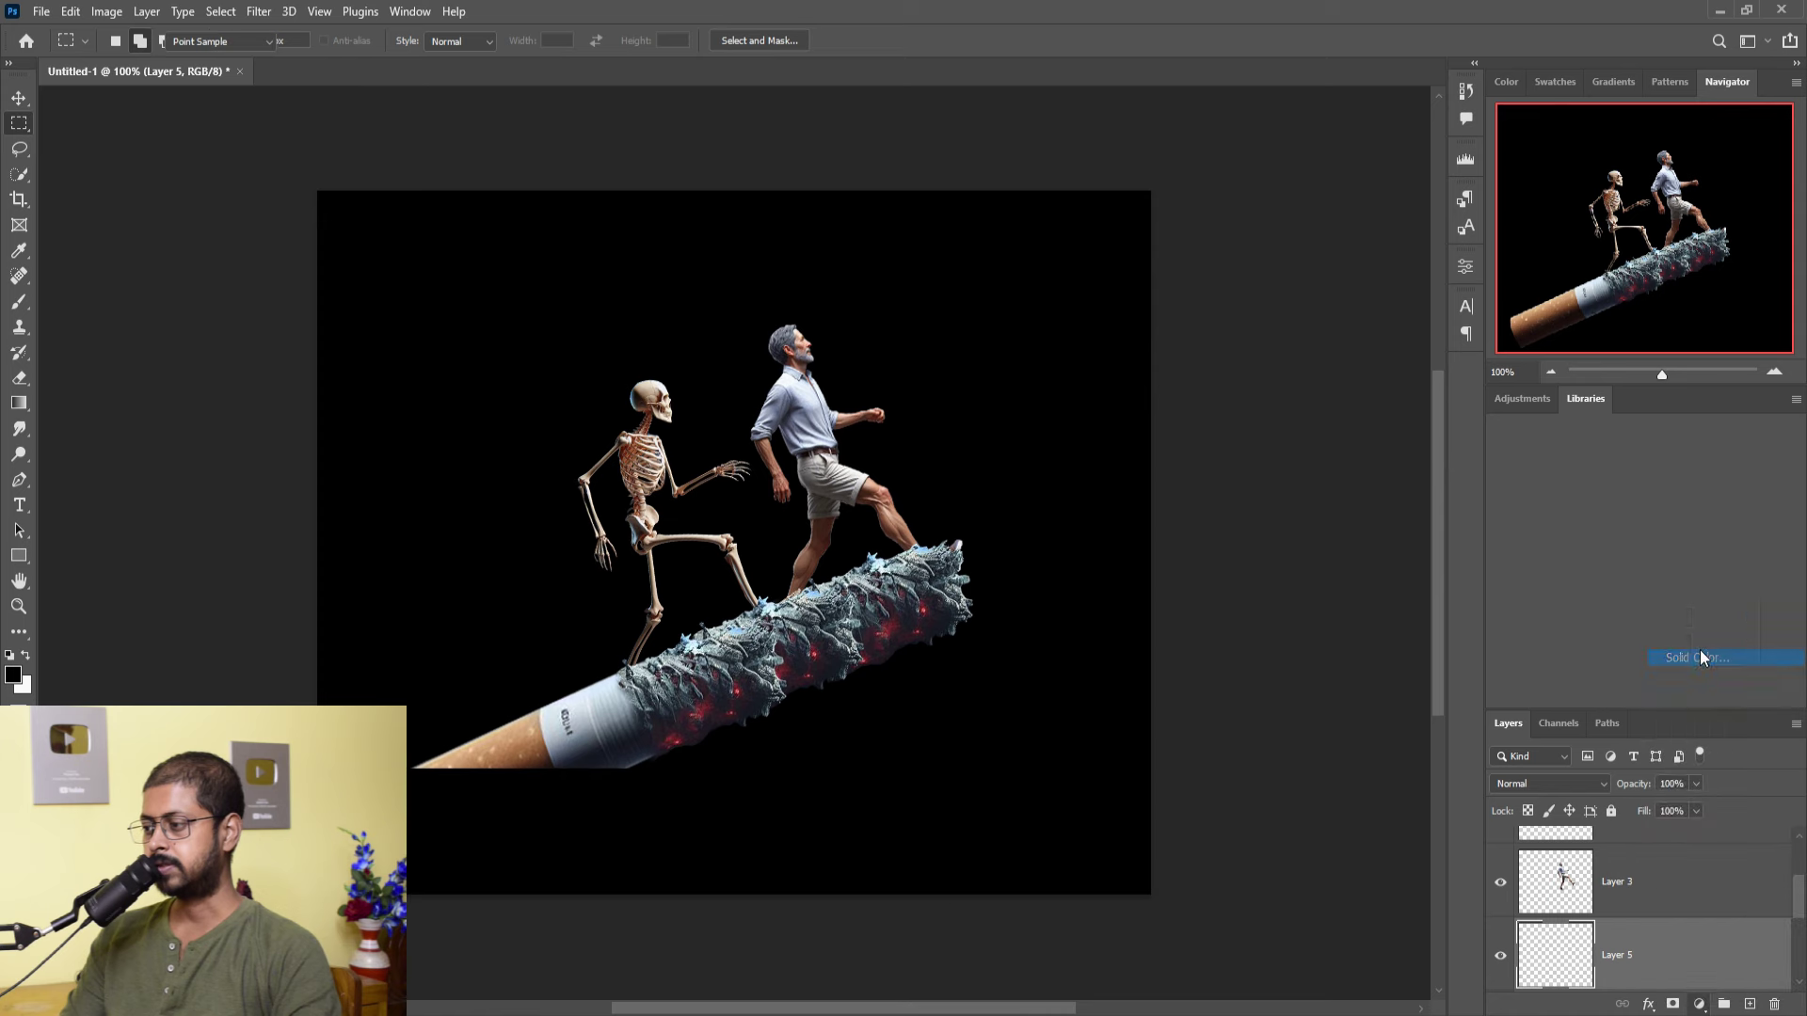
click(1281, 522)
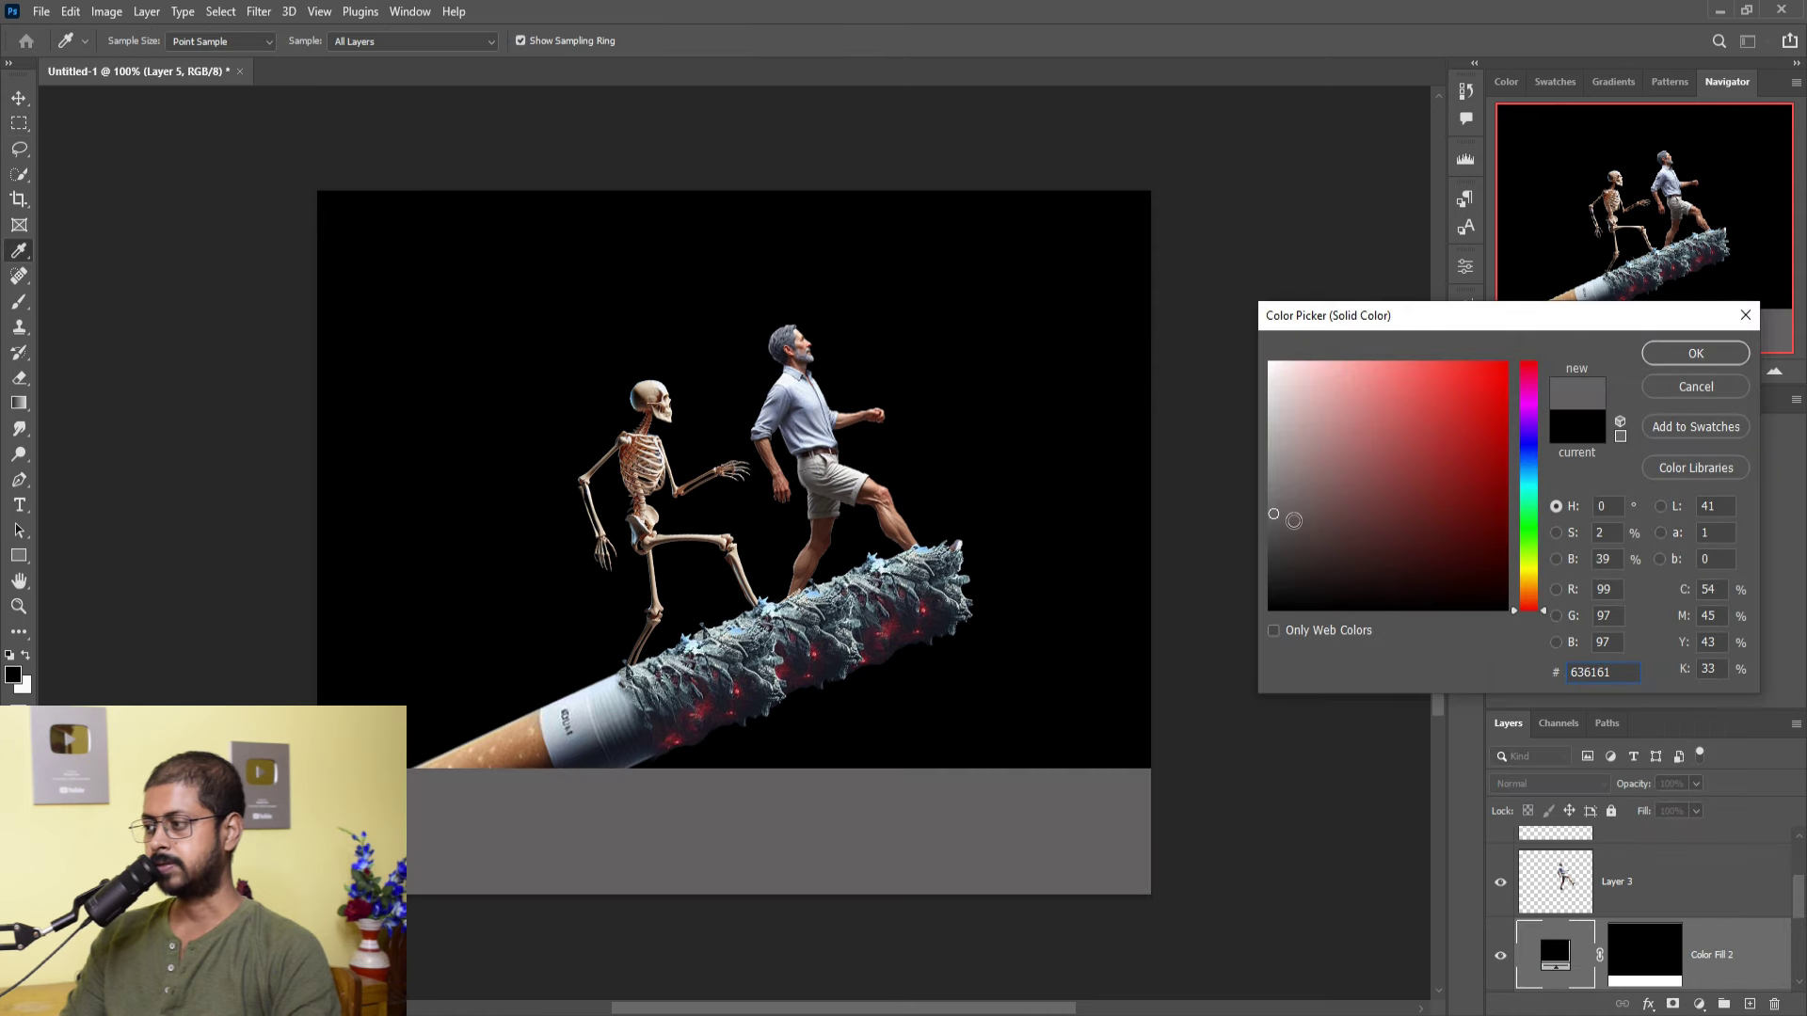
click(1516, 490)
click(1323, 542)
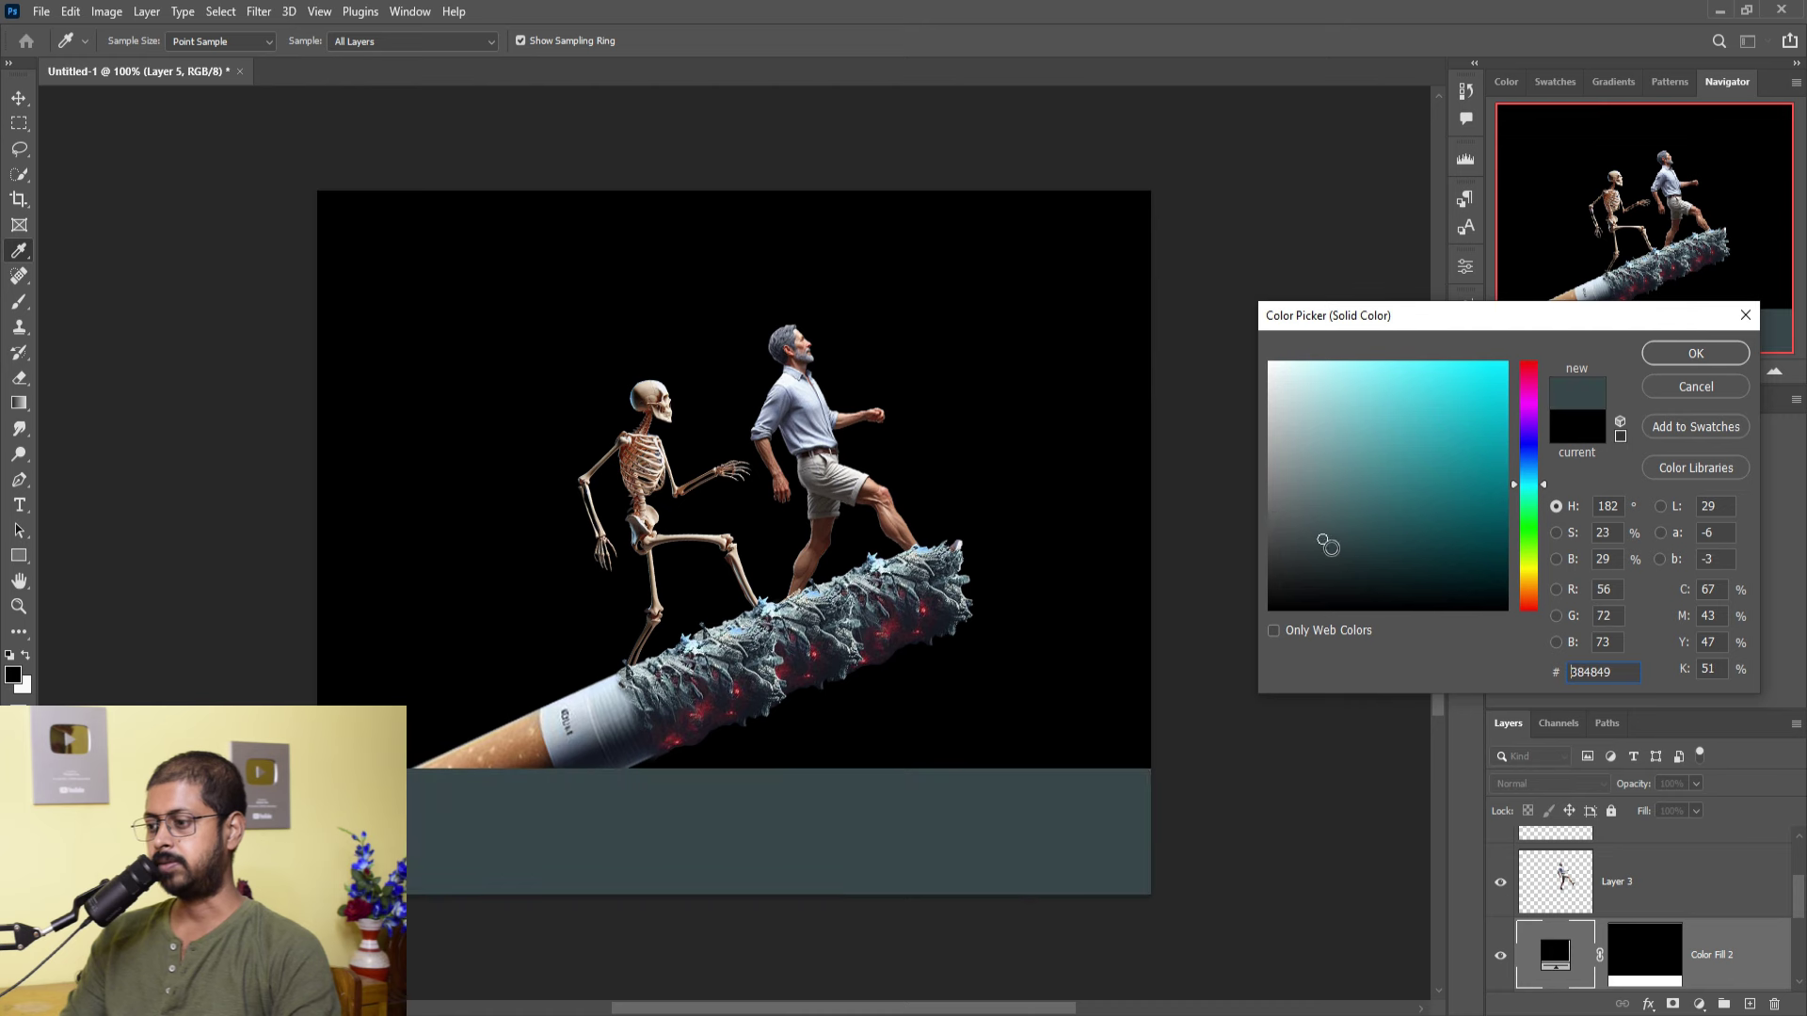
click(1343, 454)
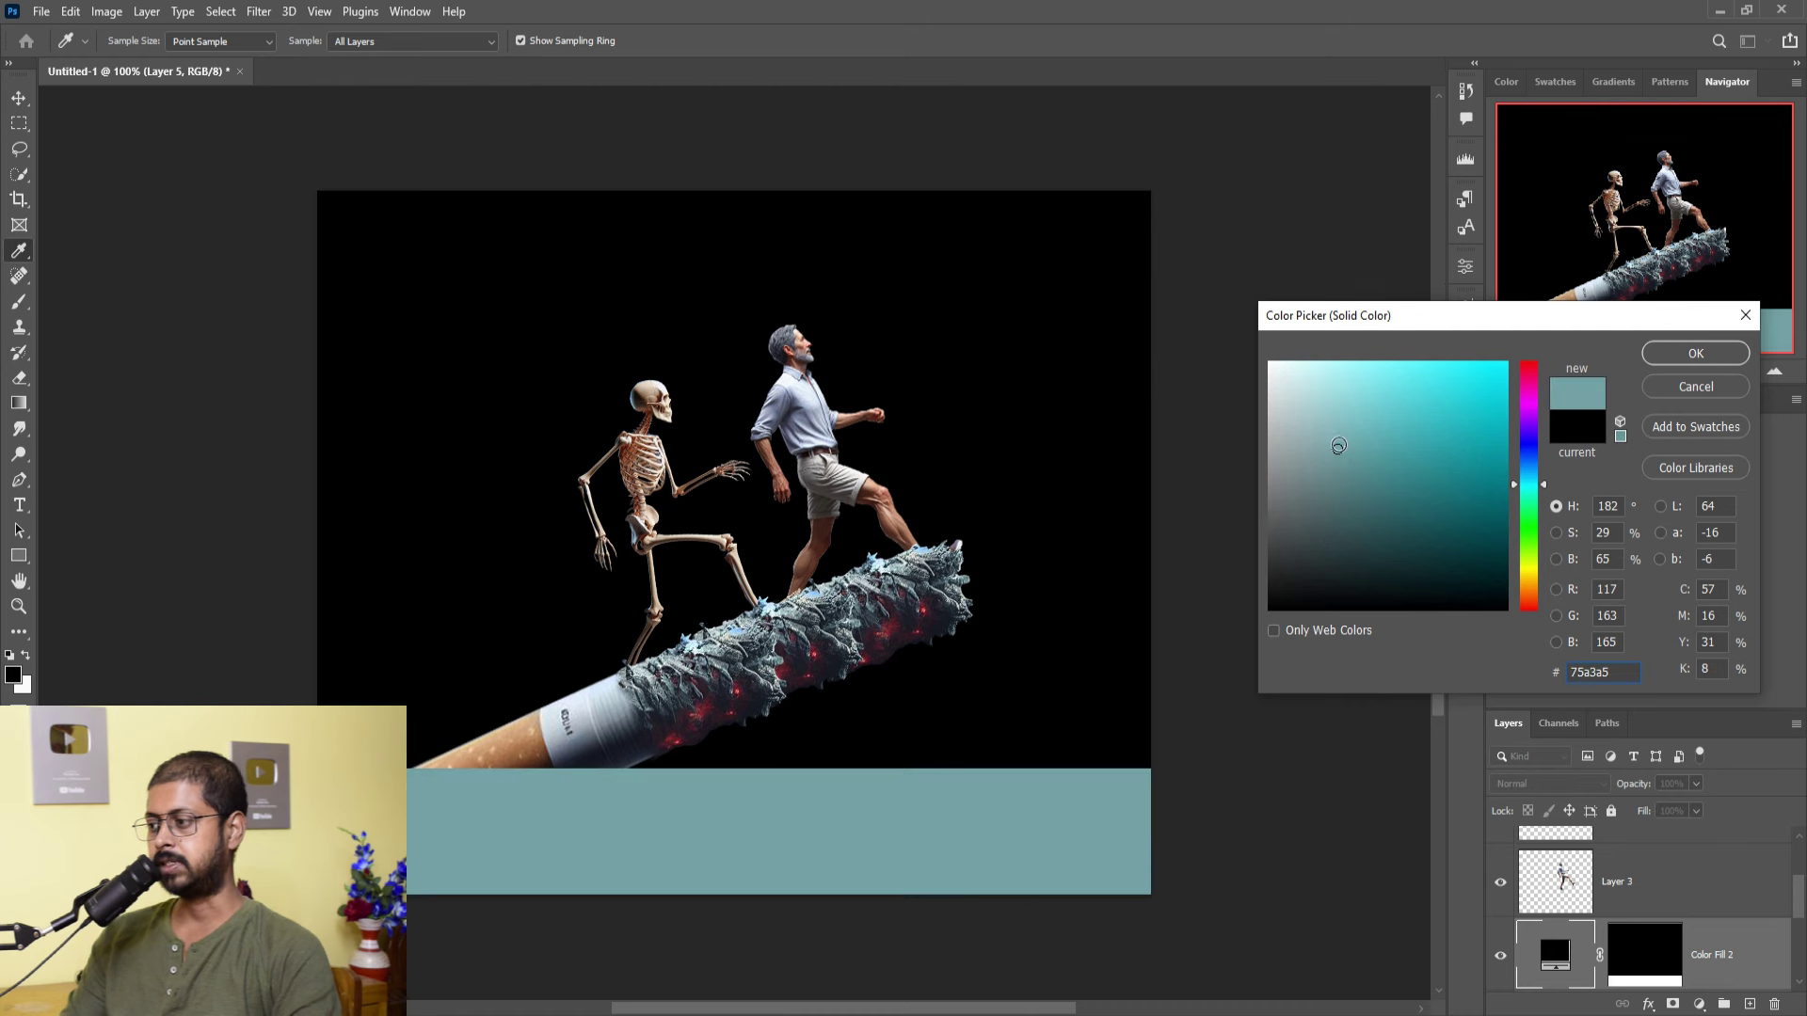
click(1299, 452)
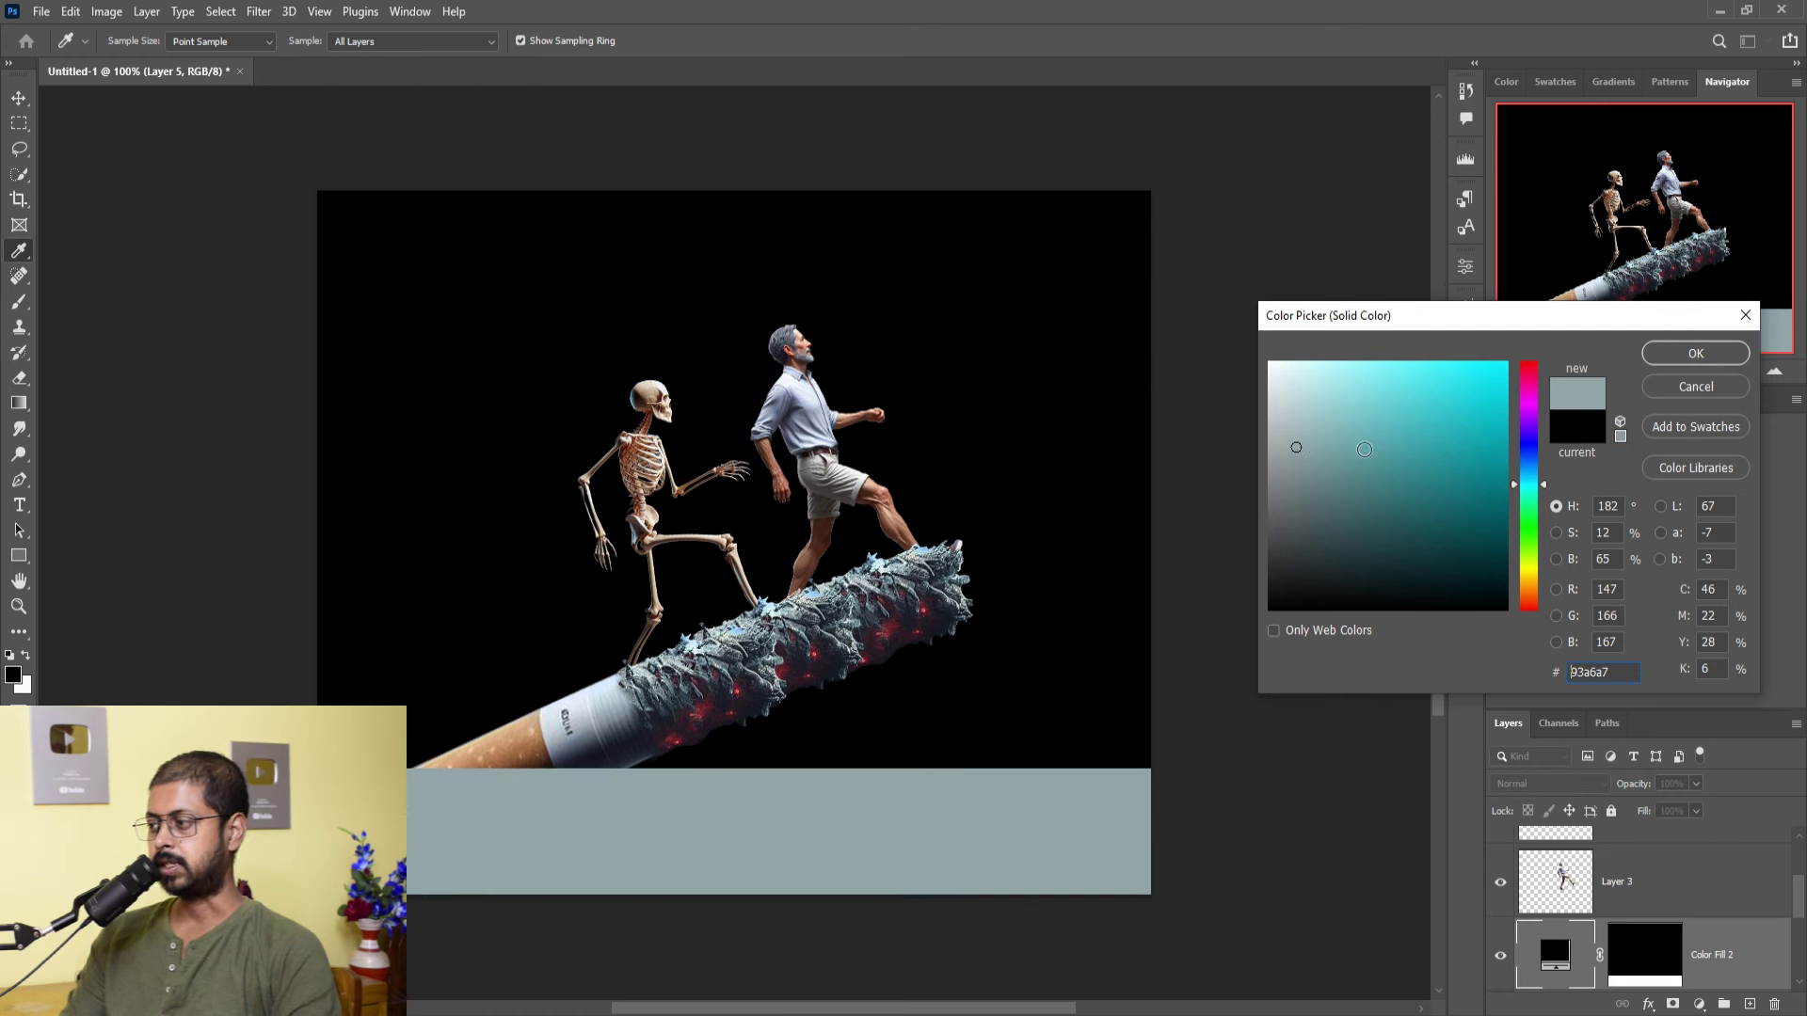
click(1695, 353)
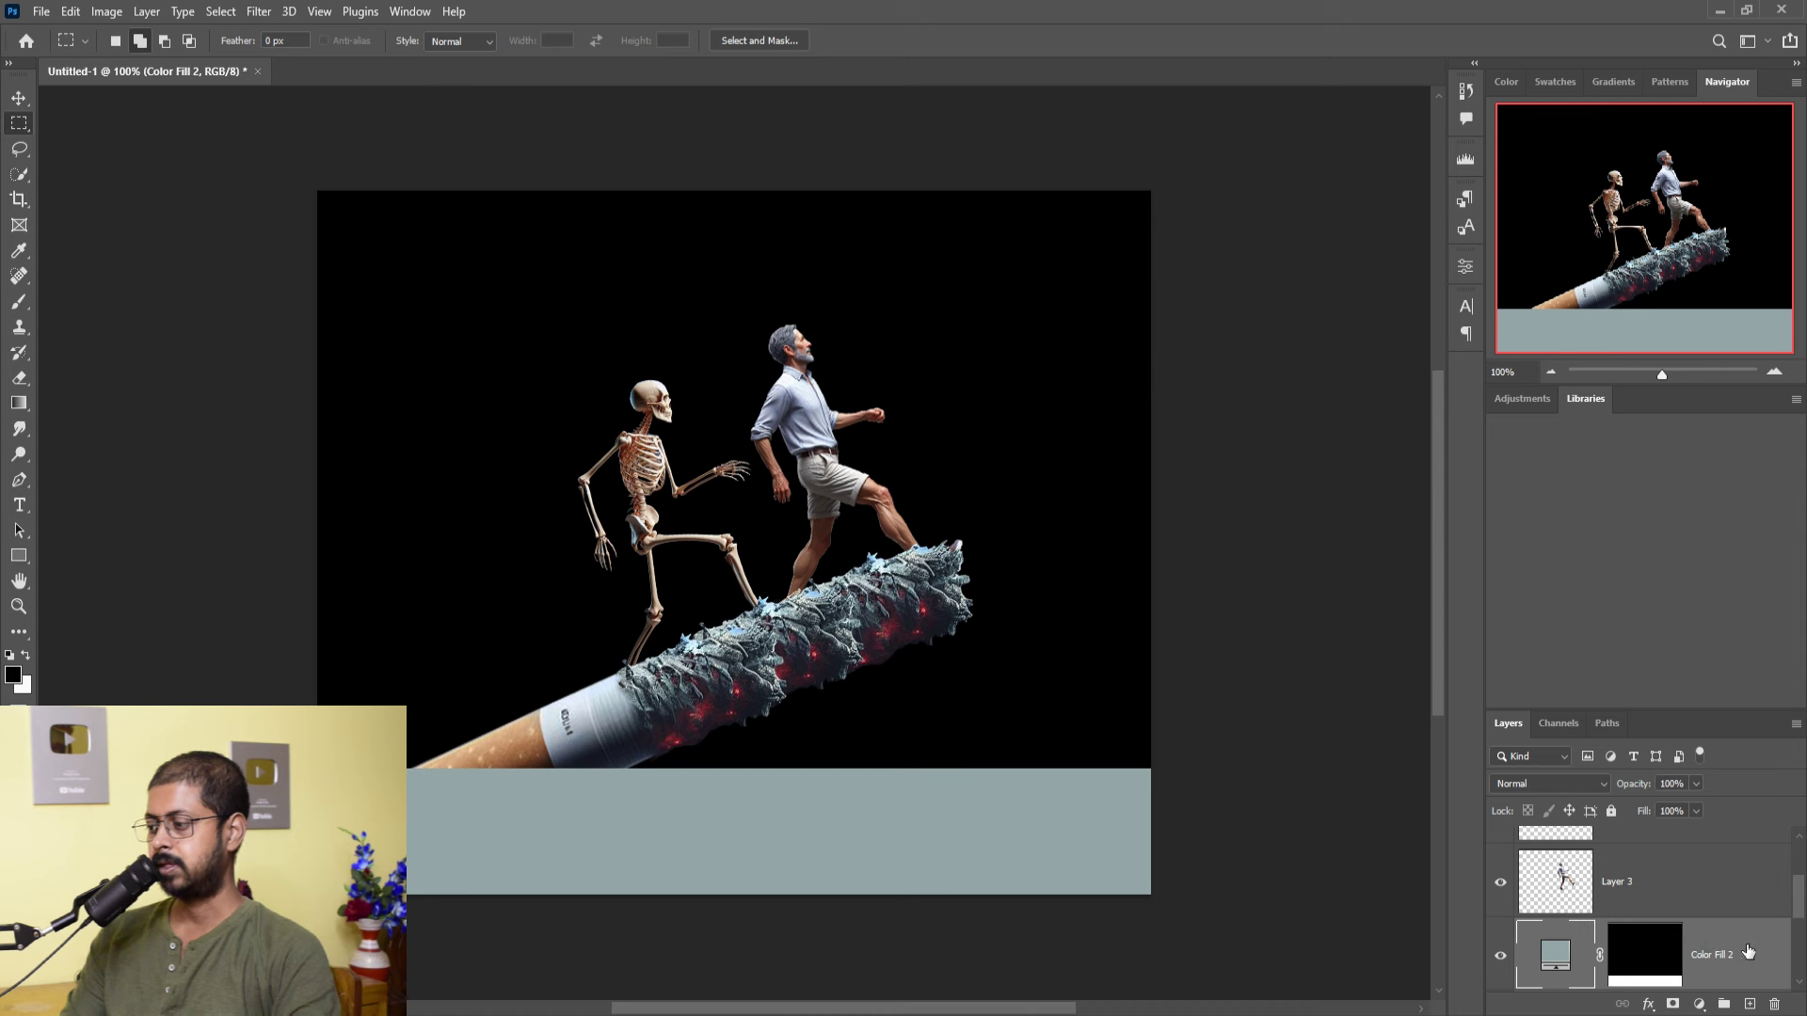
- Move Color Fill 2 below Layer 1 and apply an 89.9 px smart Gaussian Blur
mouse_move(1747, 950)
mouse_down()
mouse_move(1755, 991)
mouse_move(1753, 927)
mouse_up()
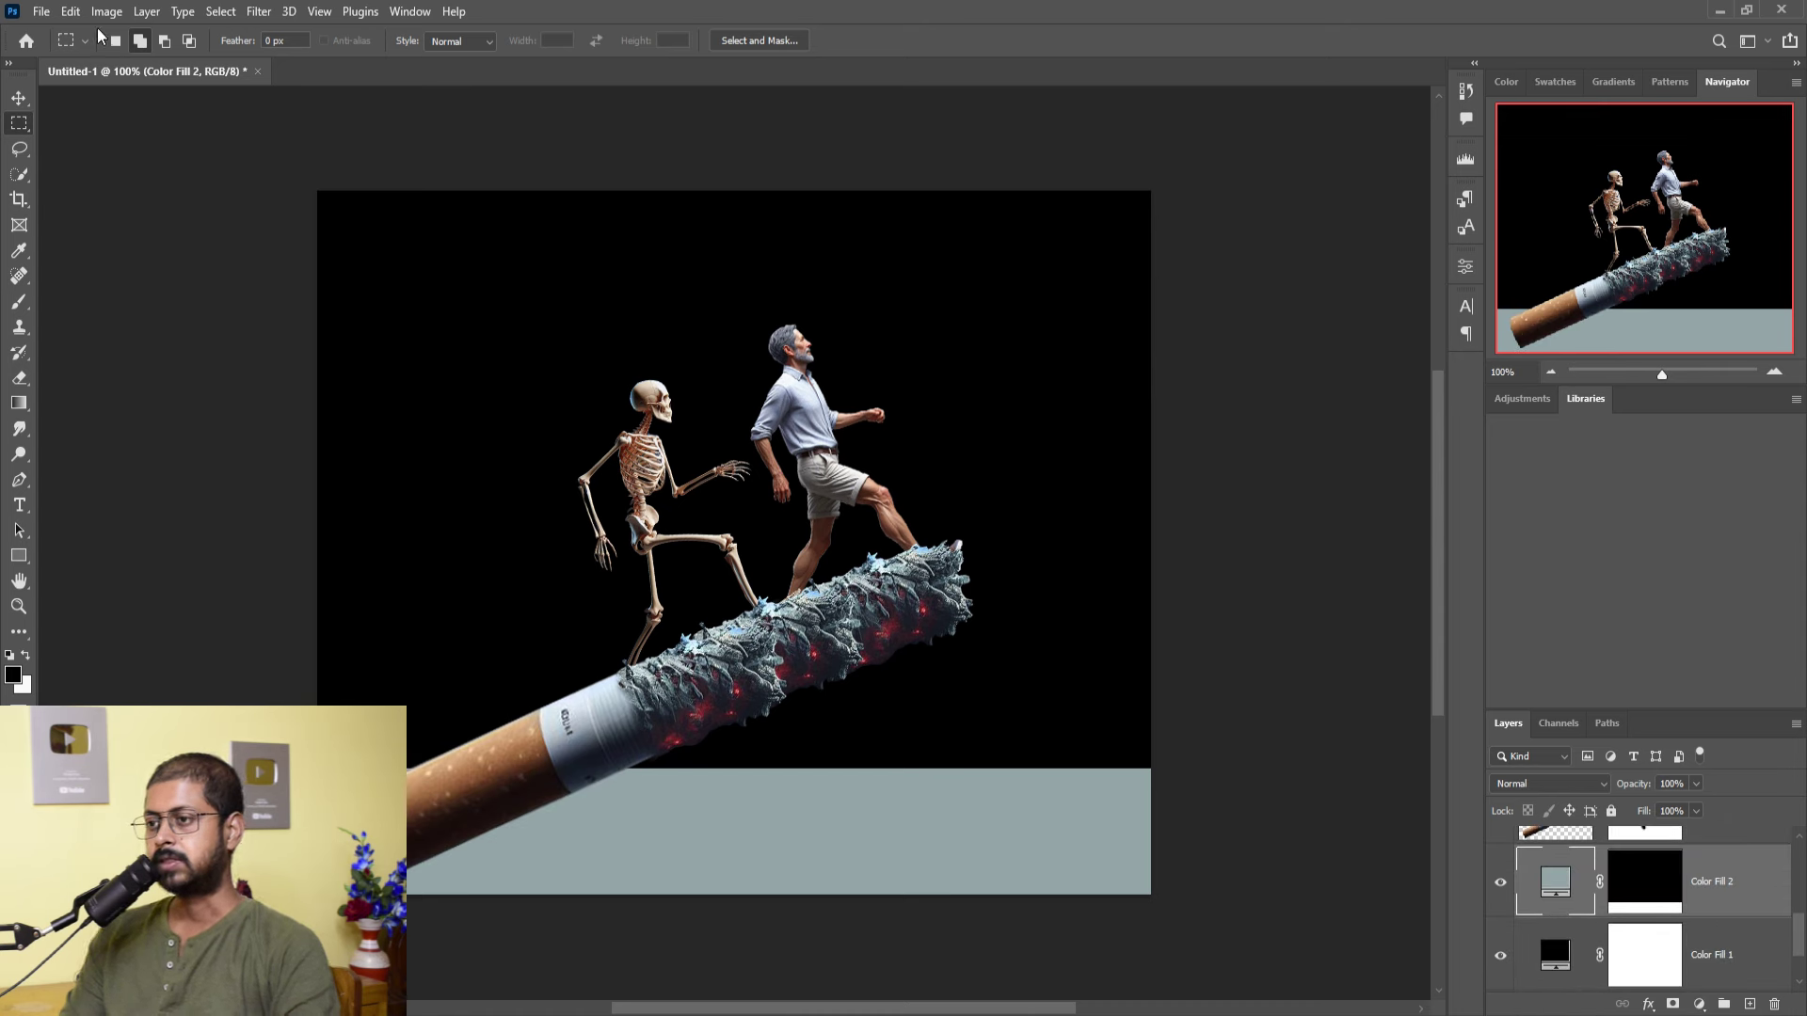
click(260, 13)
mouse_move(269, 261)
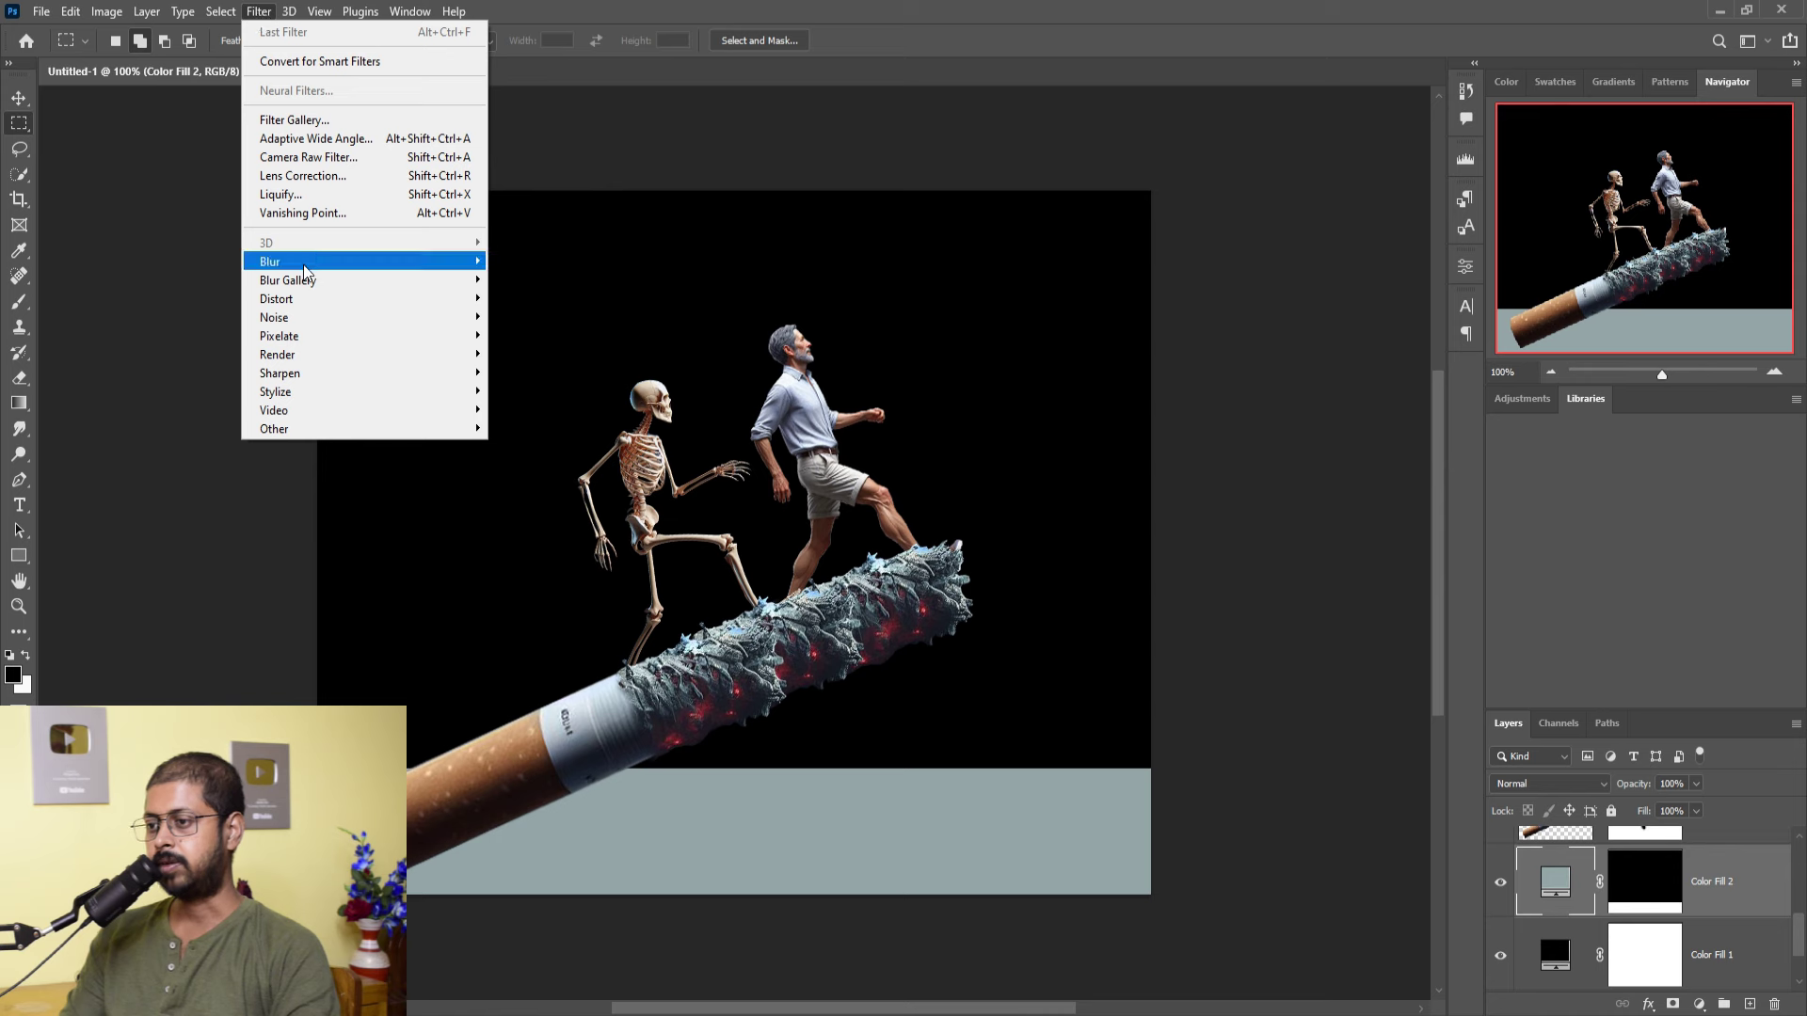
click(564, 319)
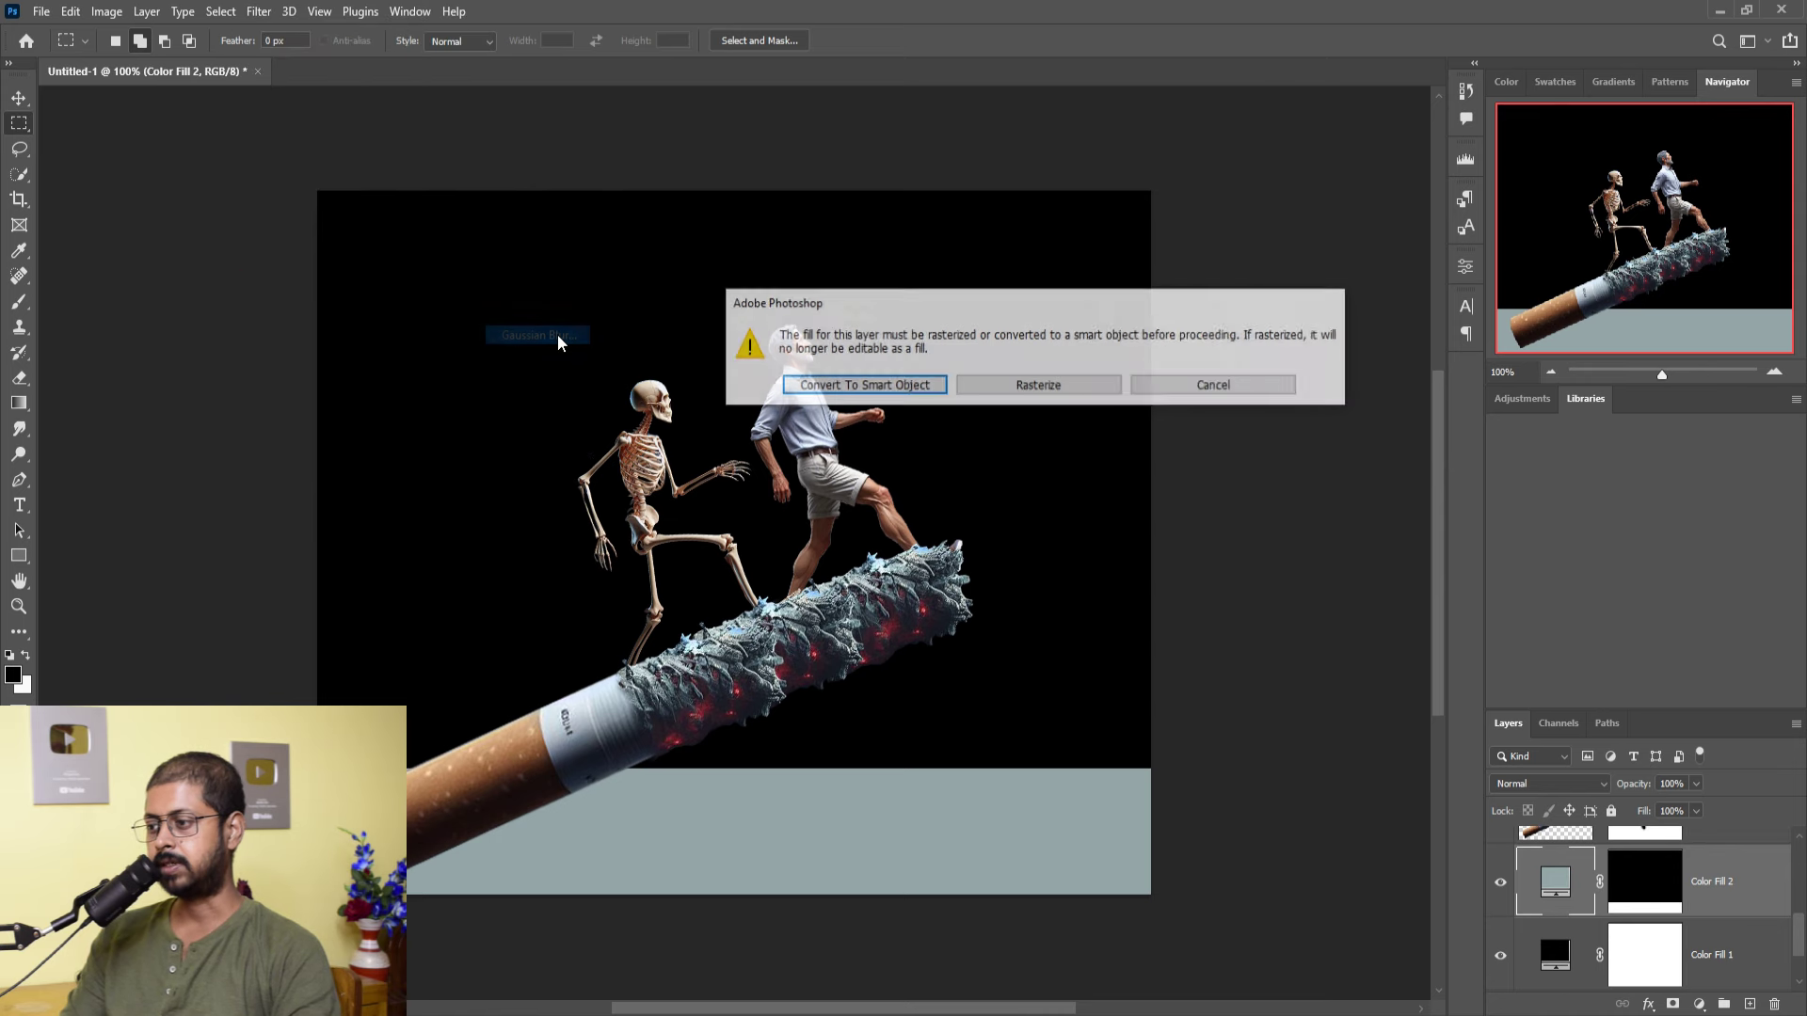
click(871, 391)
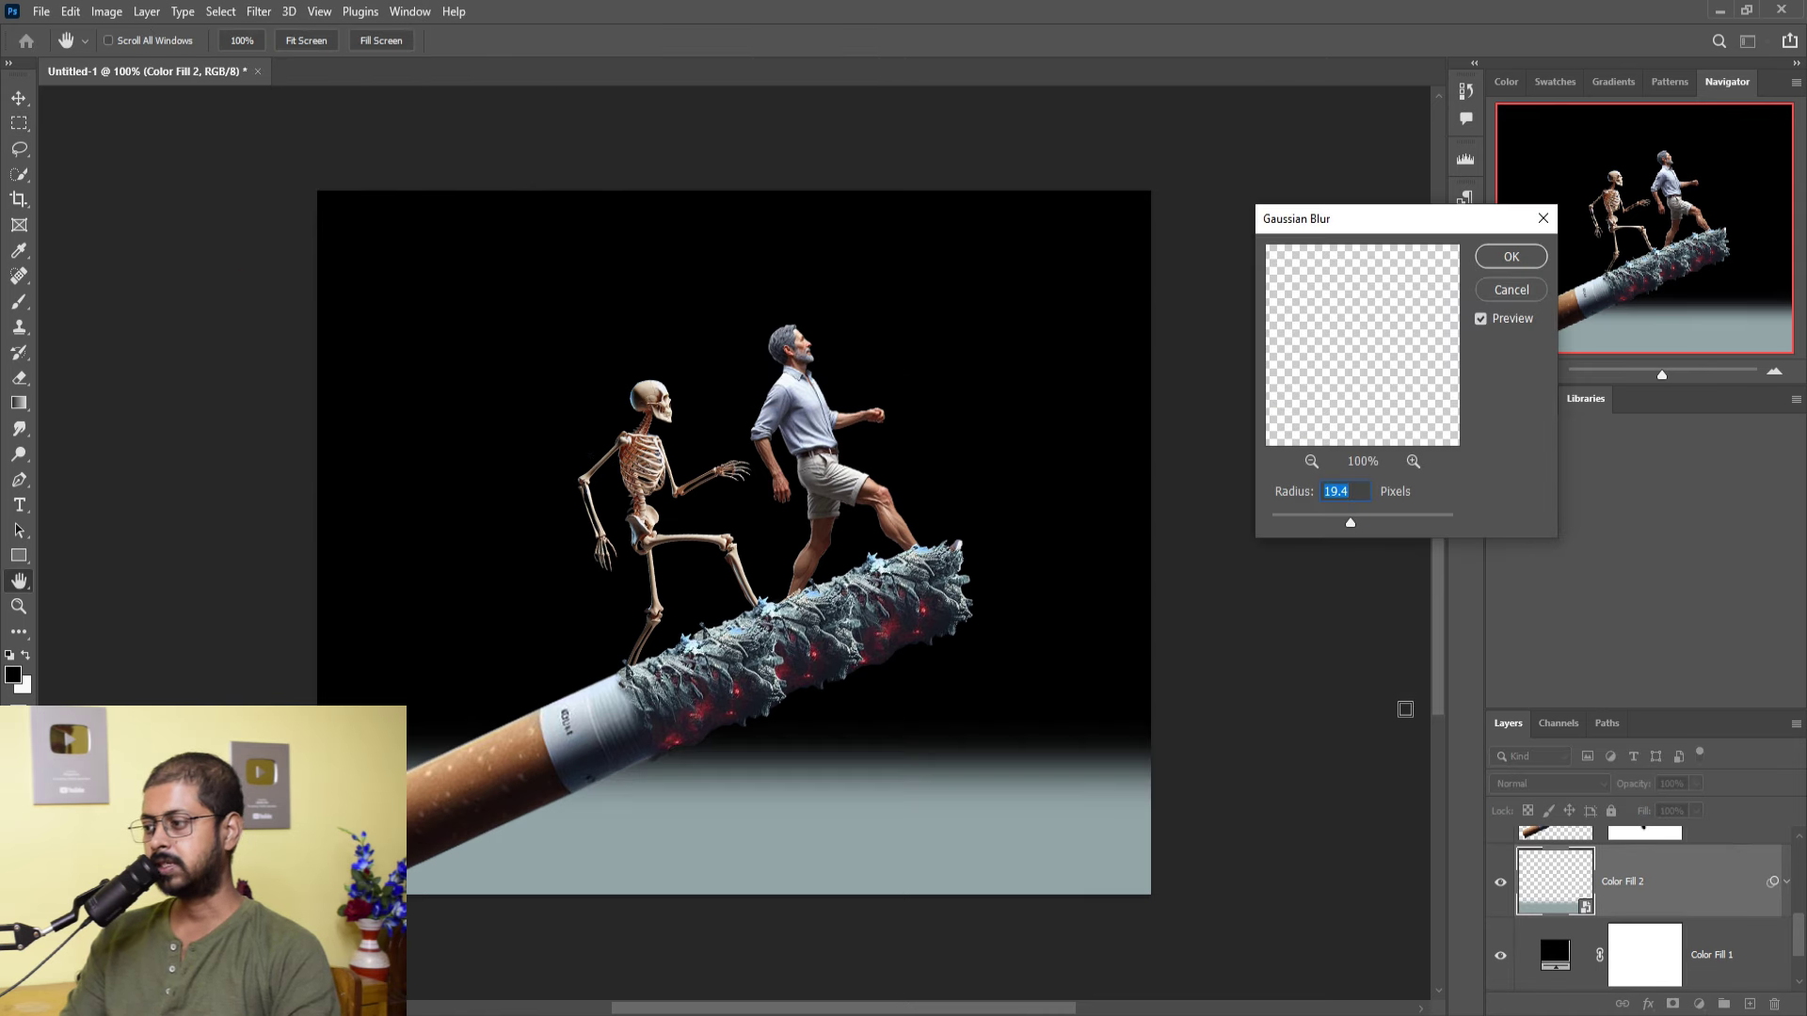
drag(1352, 525, 1384, 524)
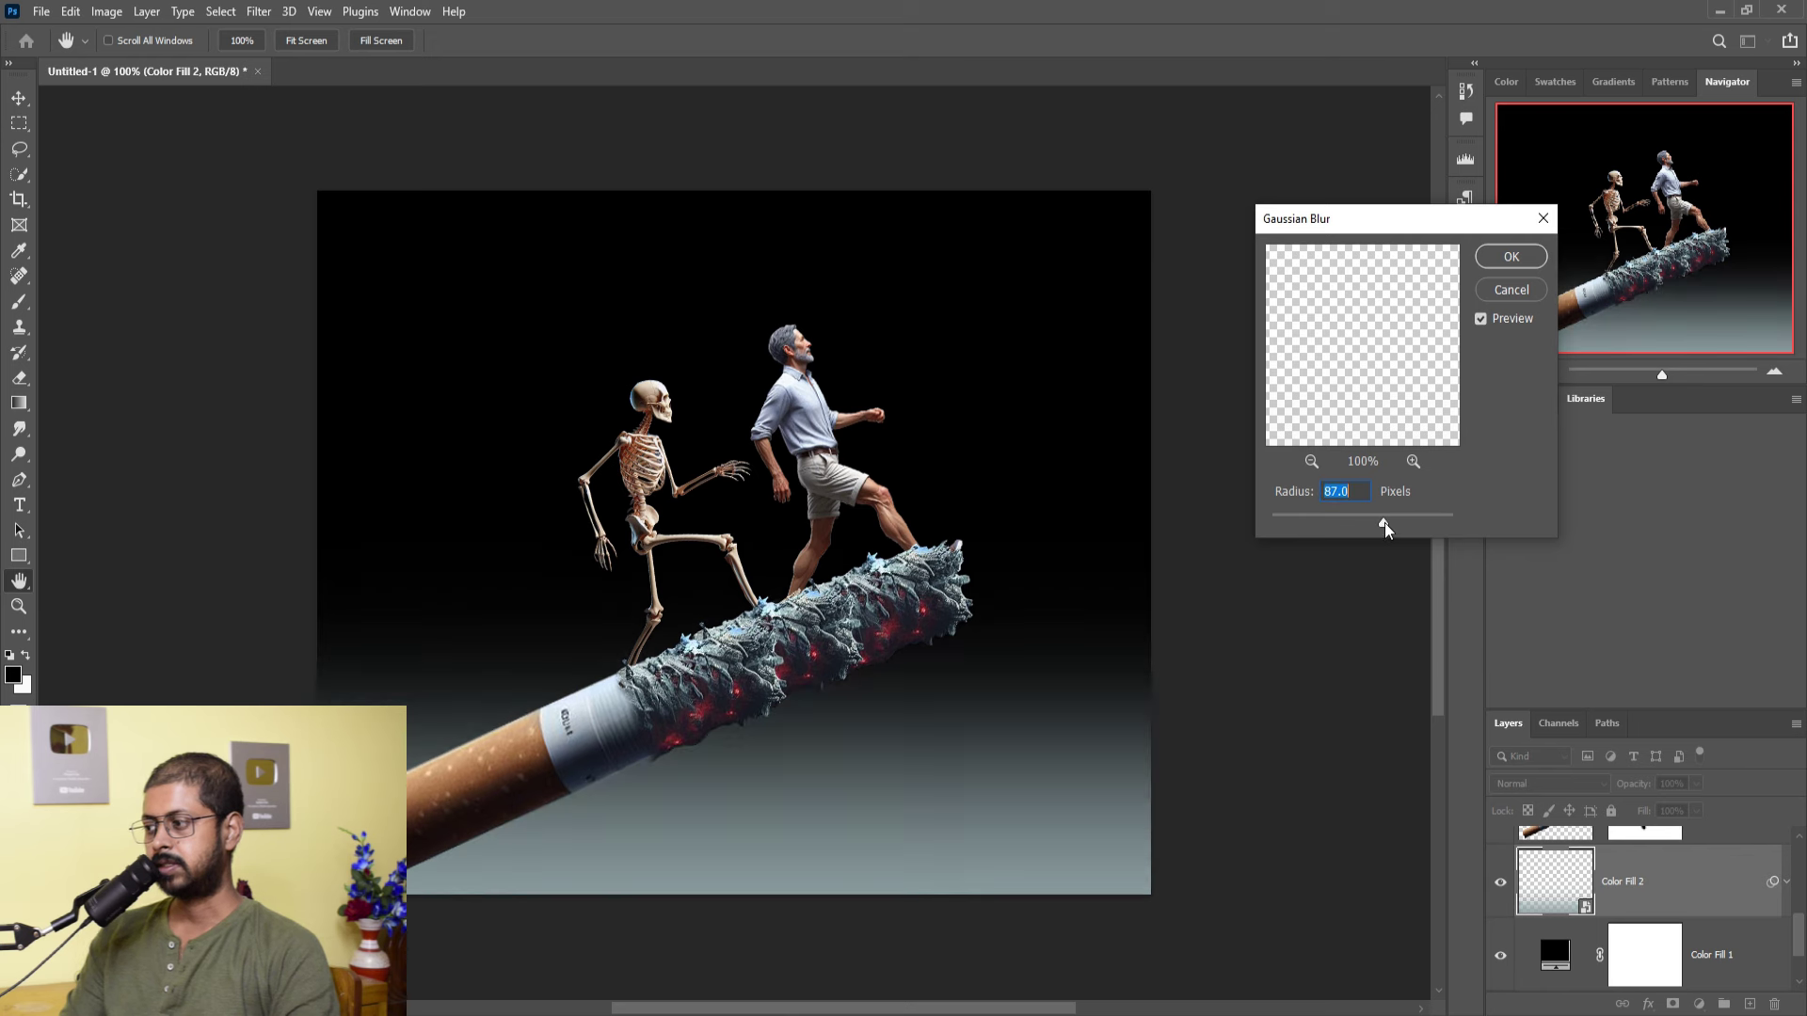
click(1495, 264)
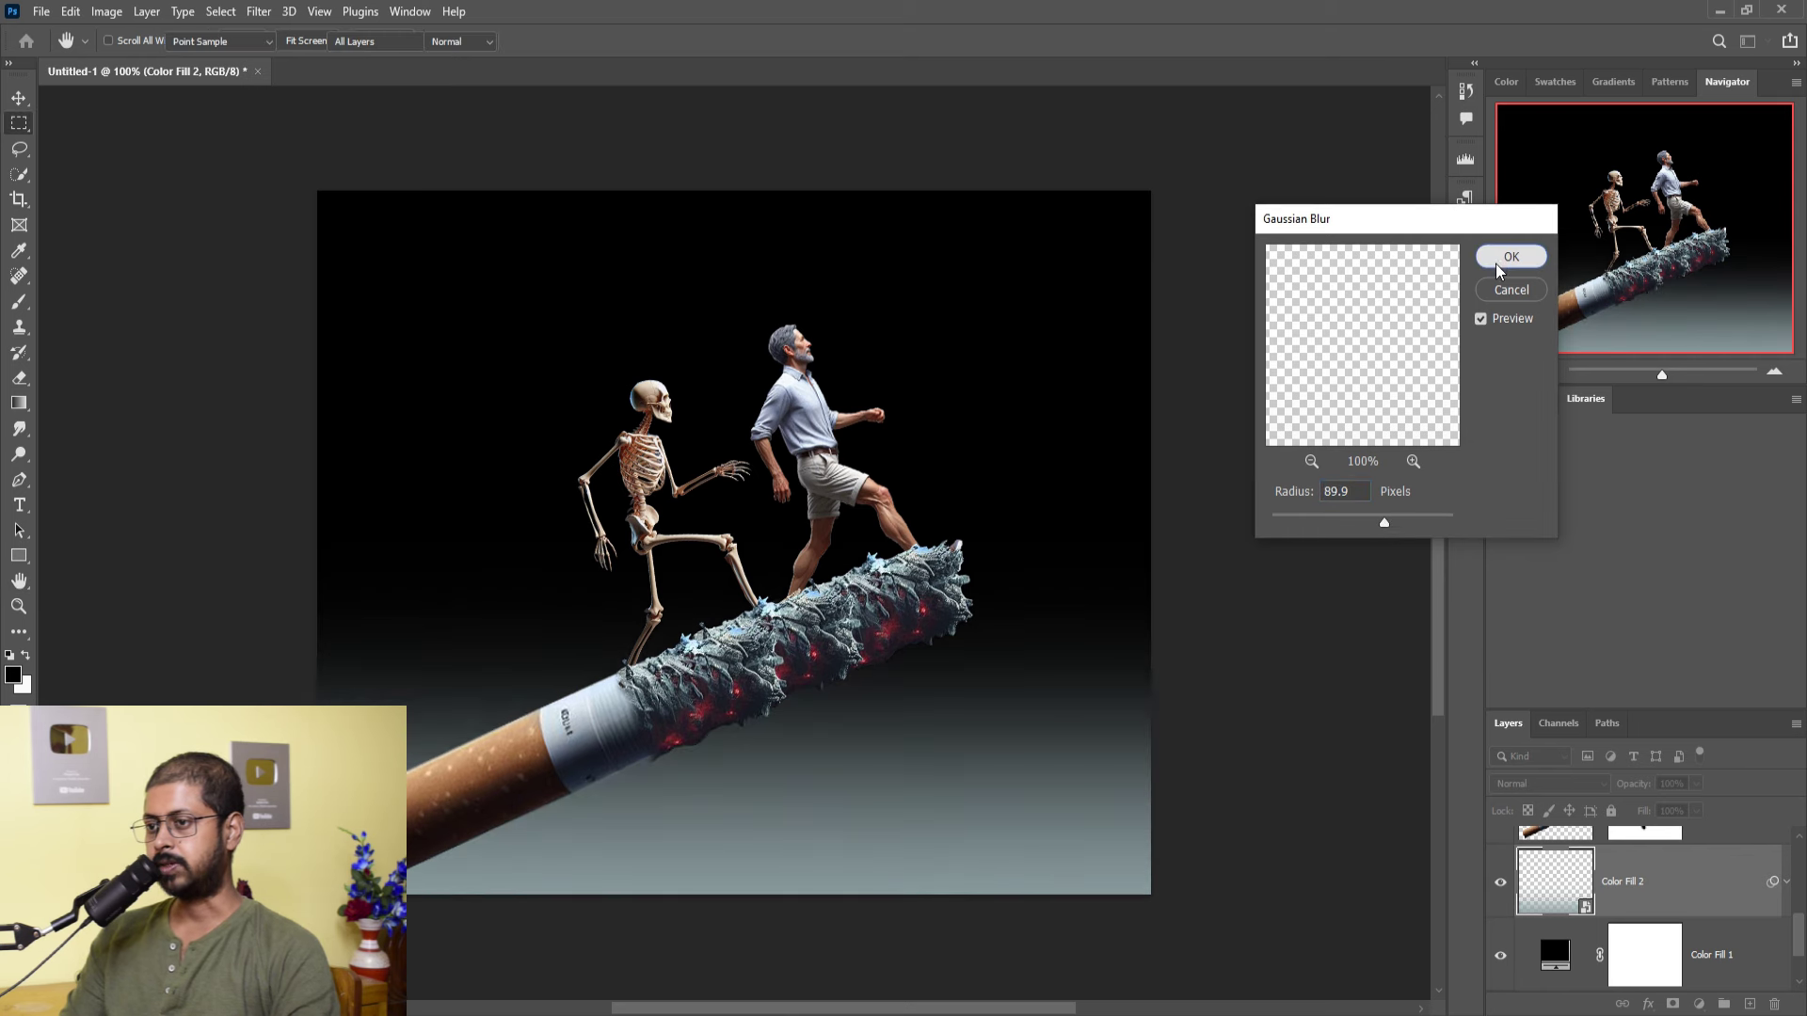
click(26, 100)
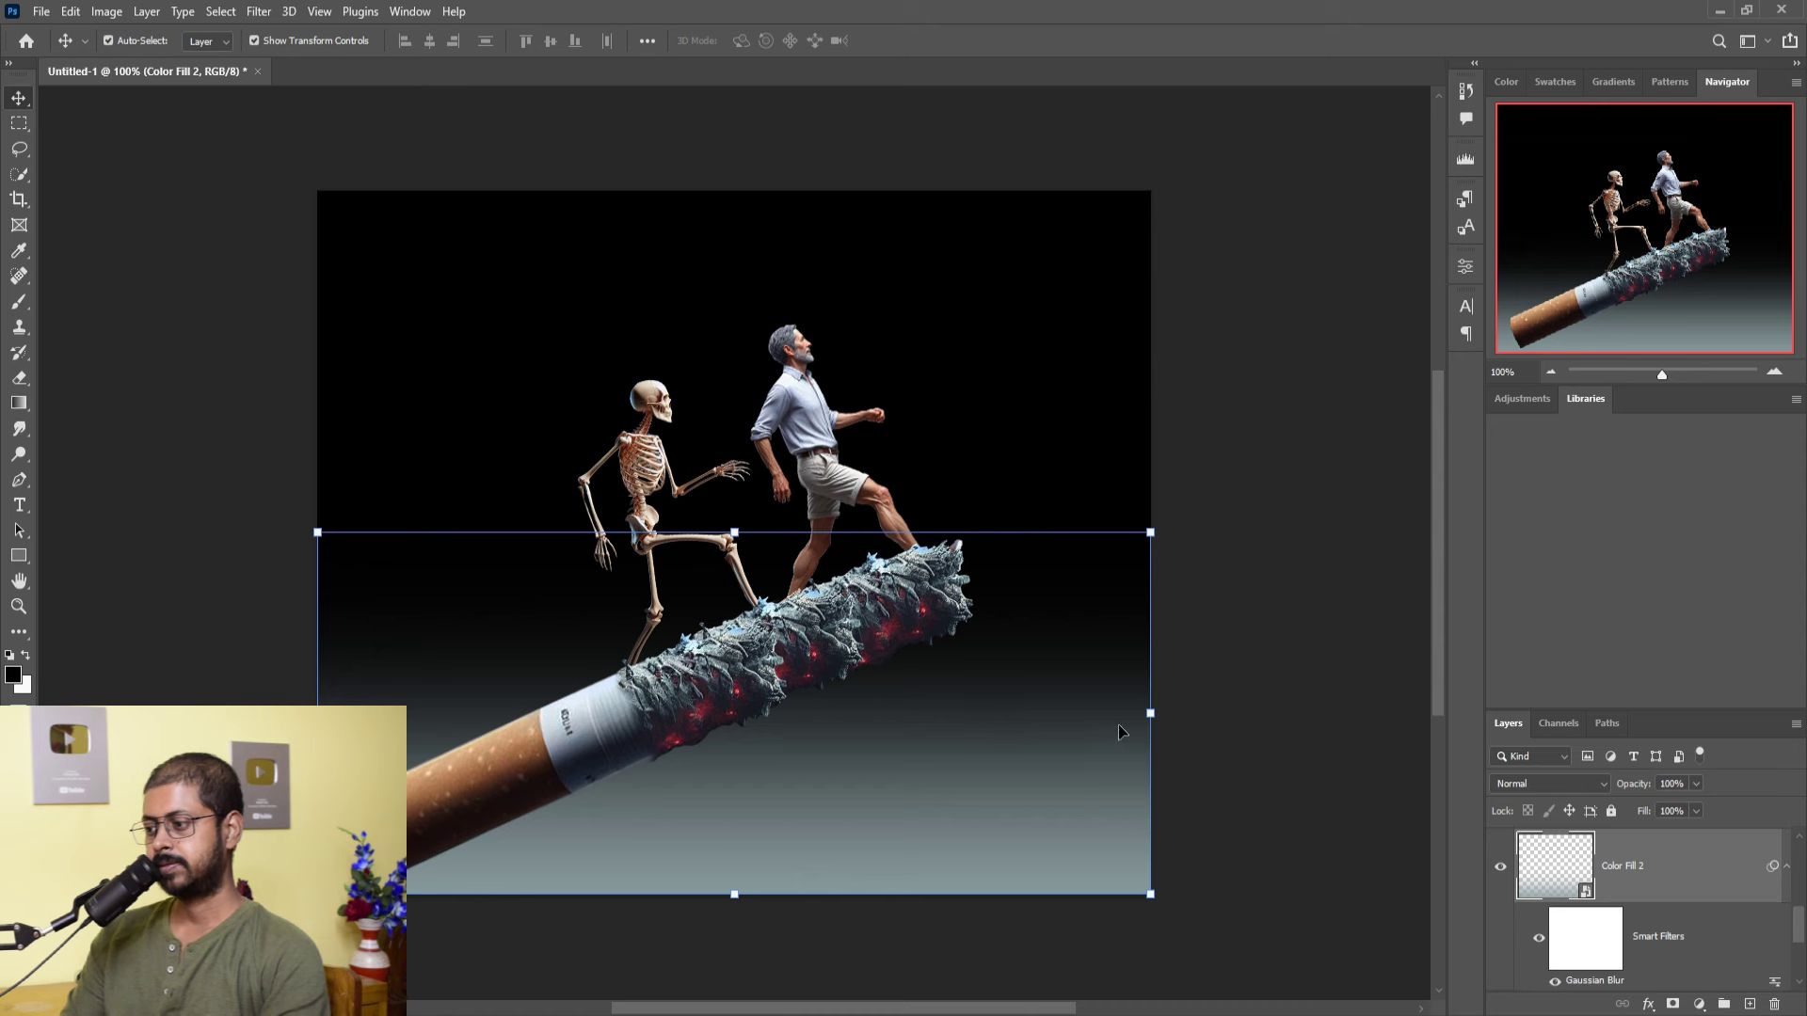
- Stretch the blurred floor band past both canvas sides to about 122.91% width
click(1165, 722)
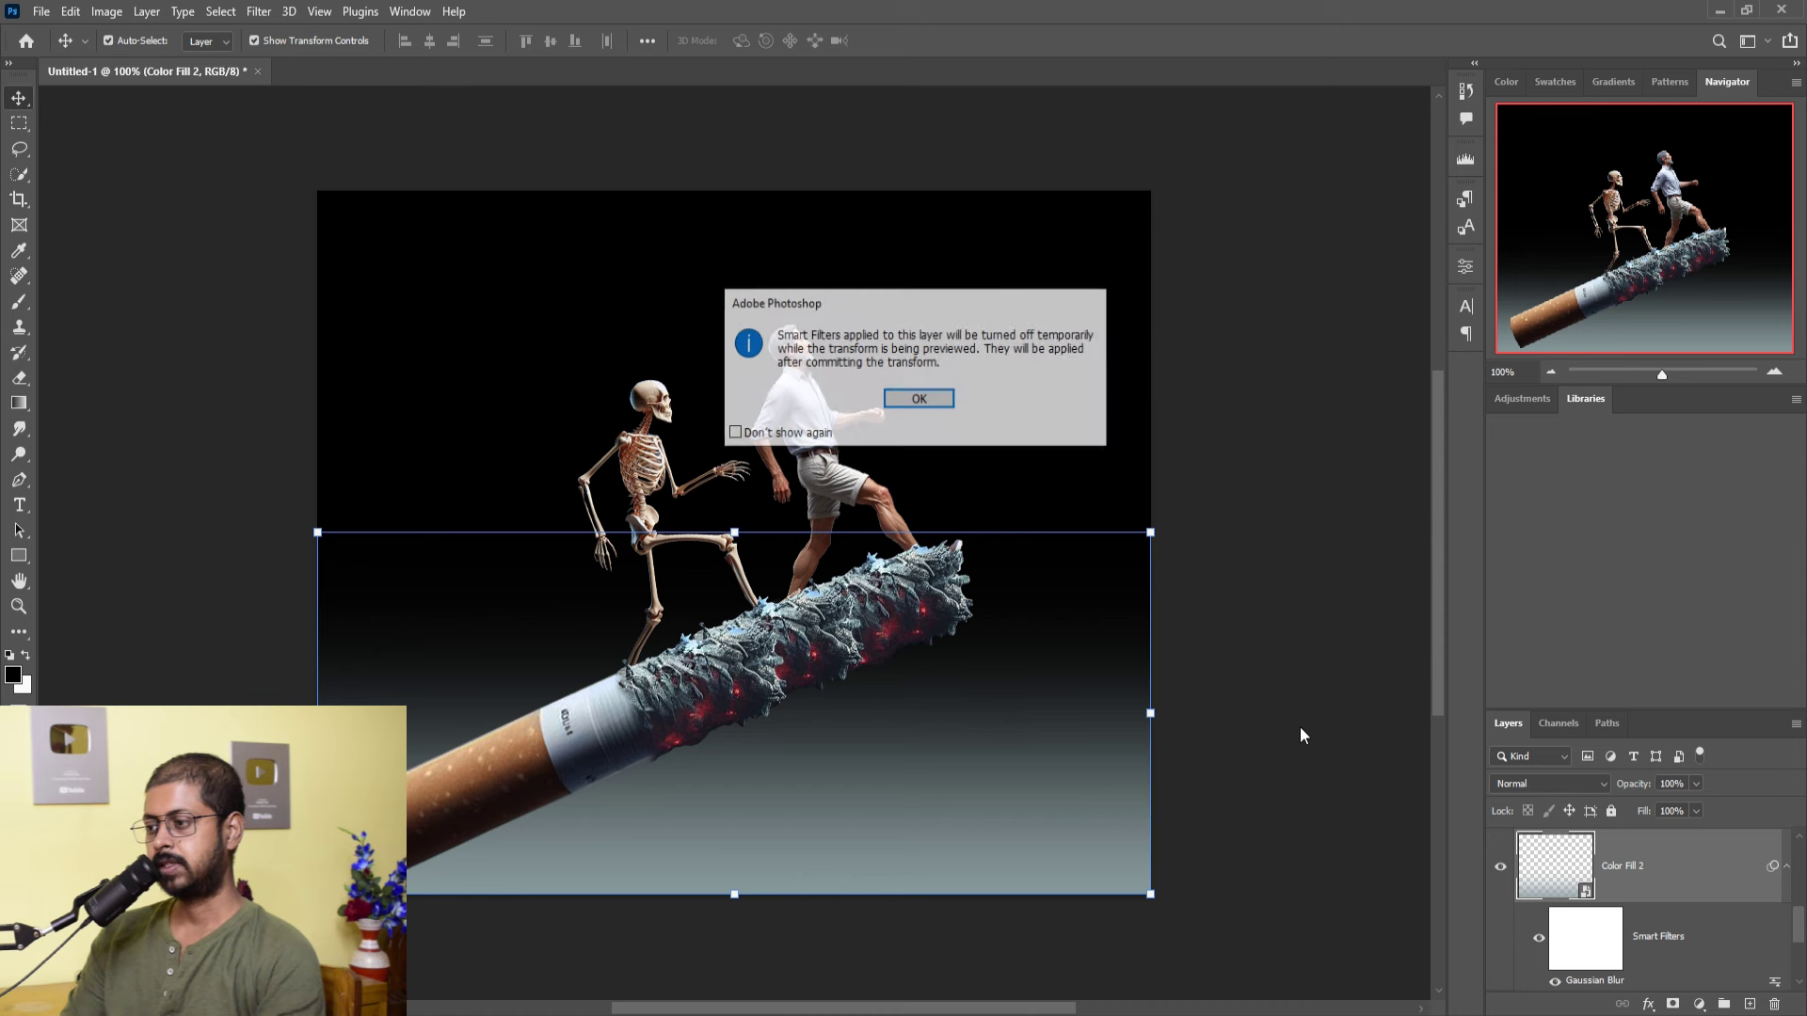
click(919, 398)
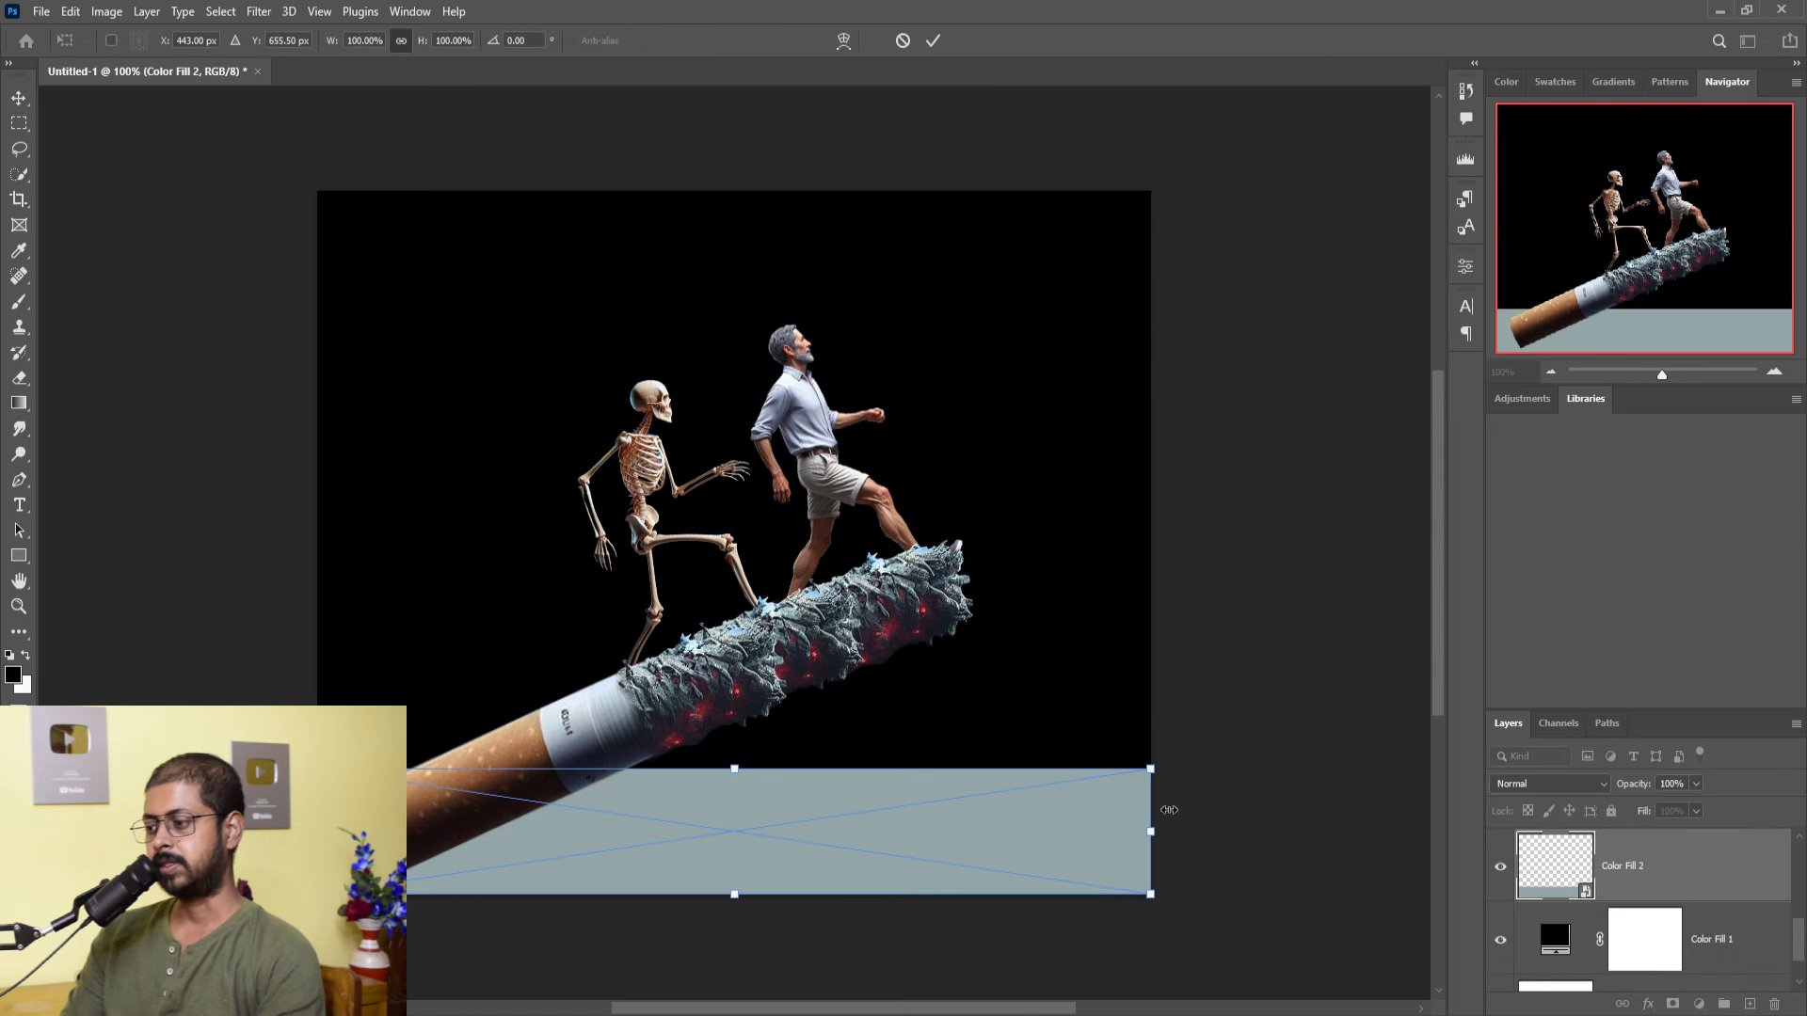
drag(1213, 840, 1242, 832)
drag(318, 832, 218, 831)
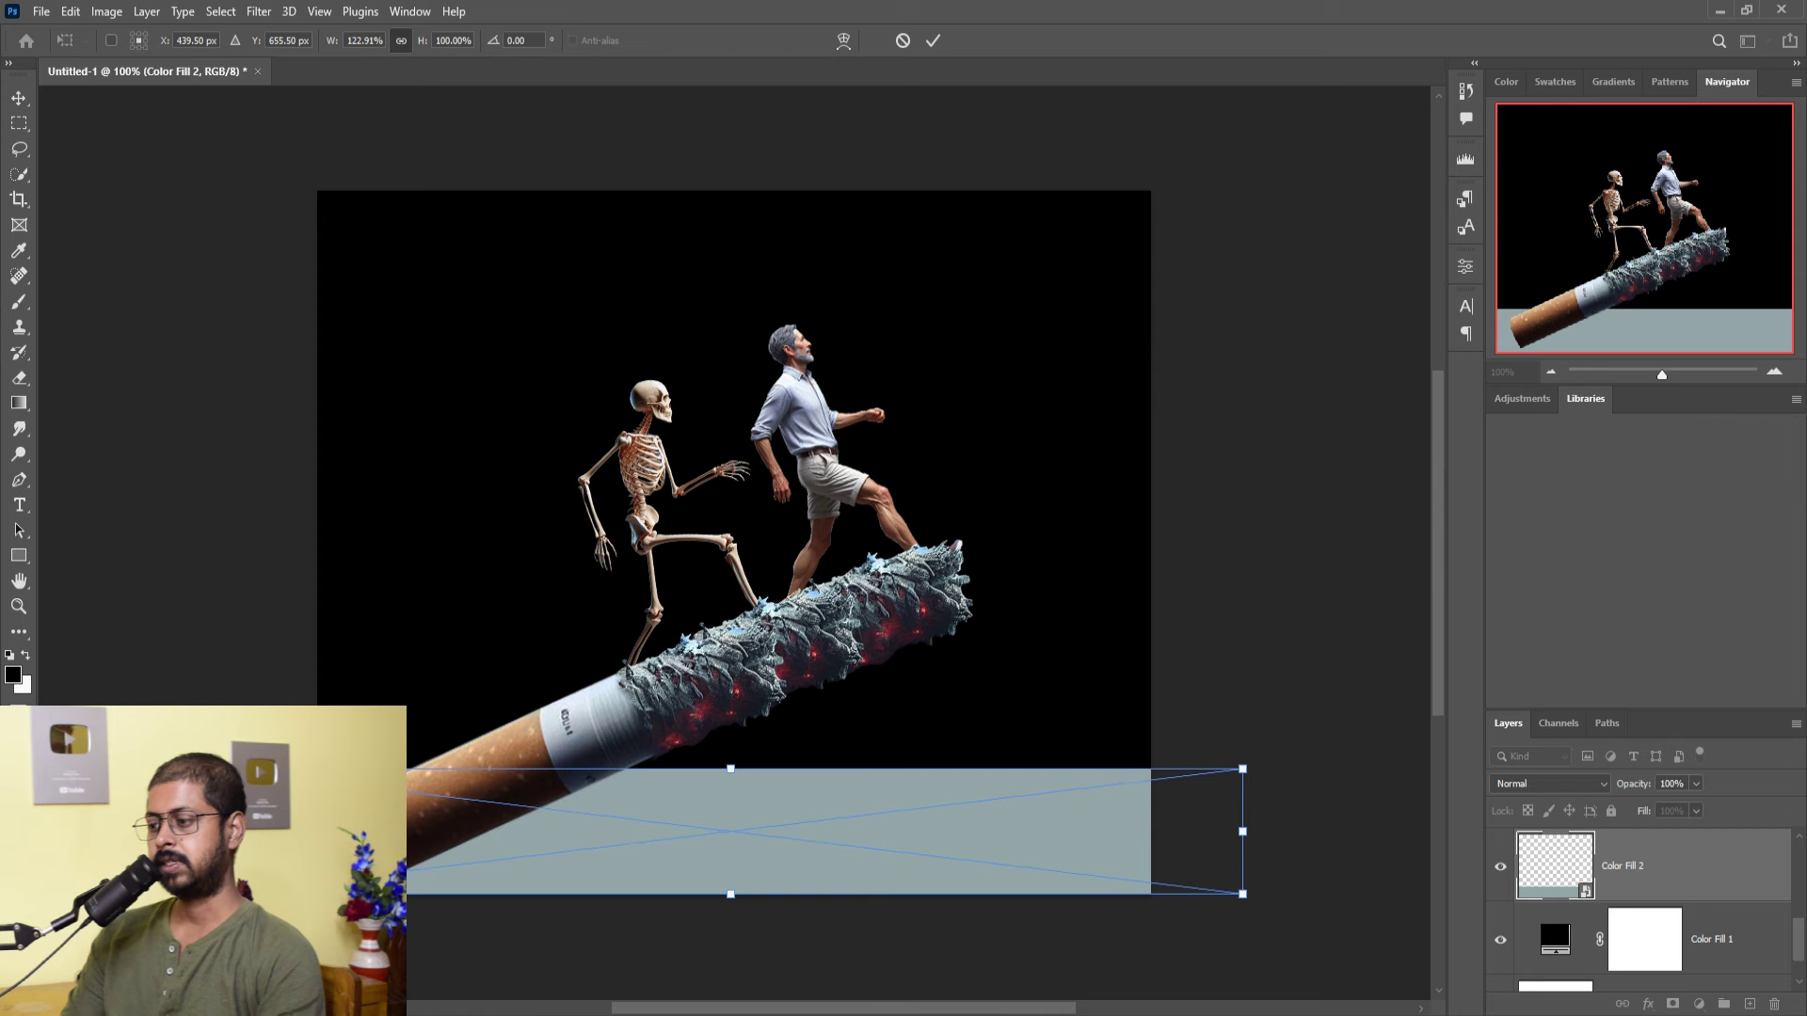
click(930, 40)
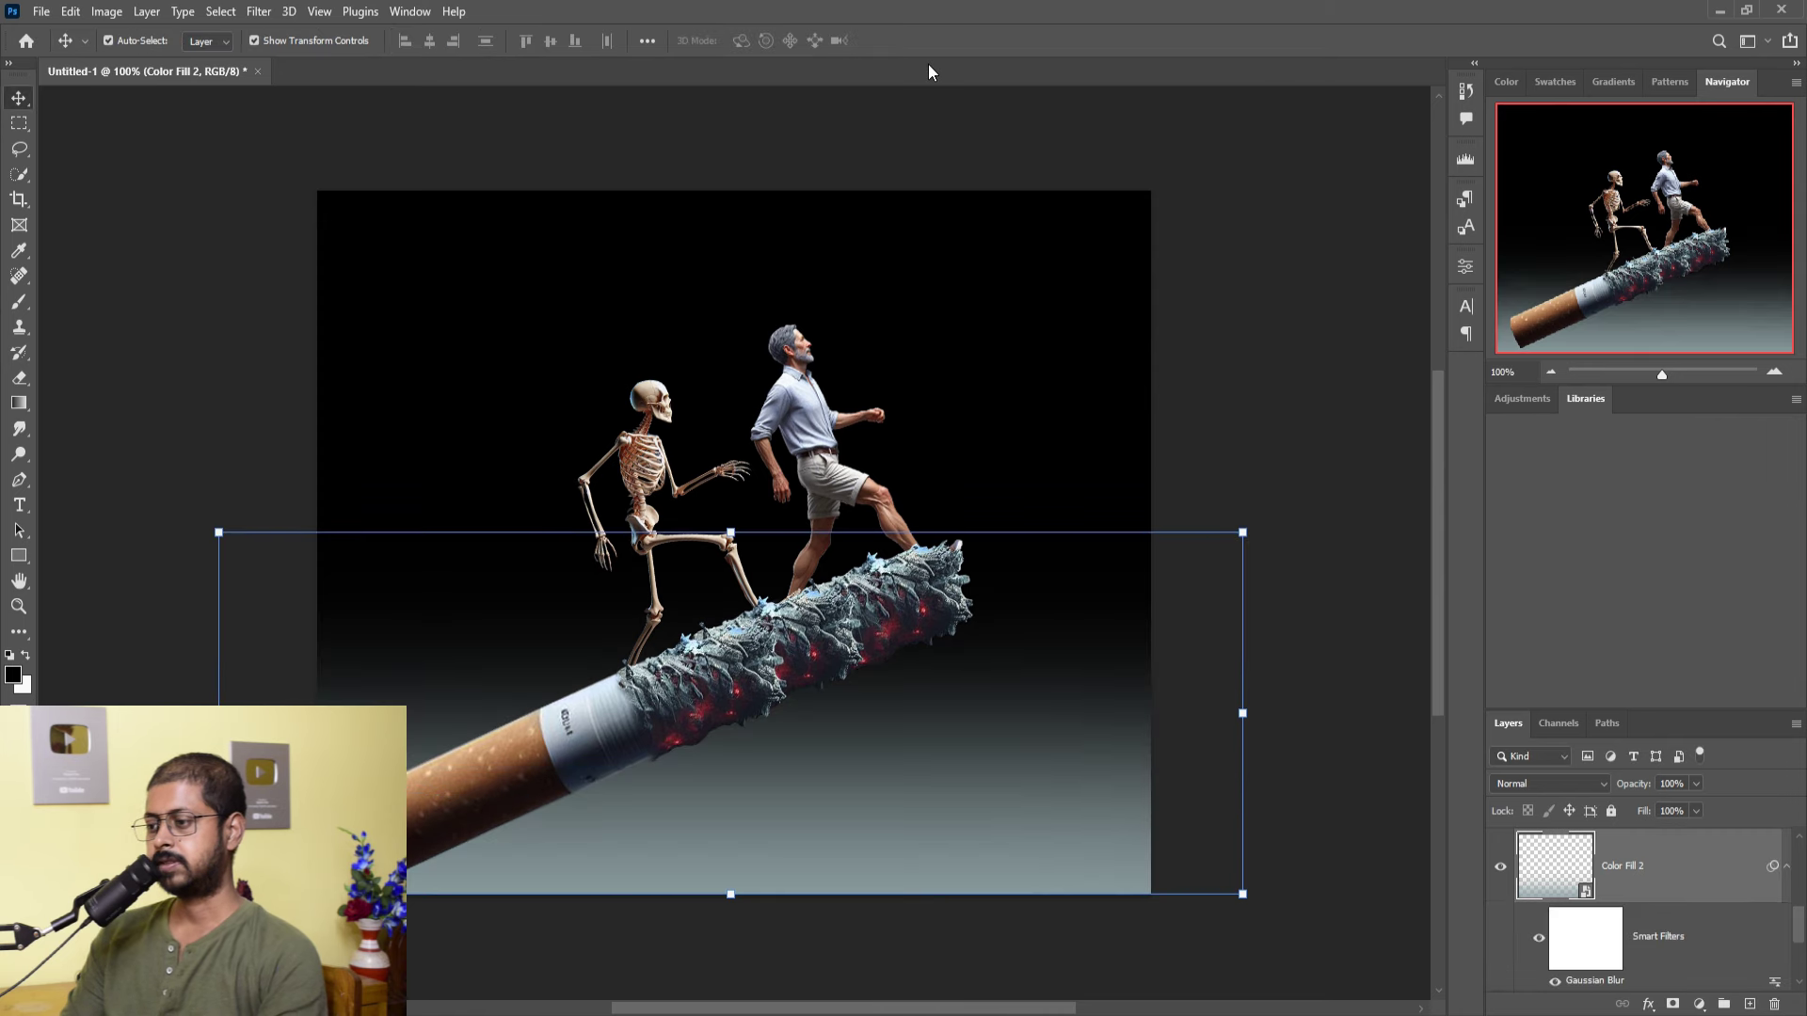
- Squash the floor band down to about 49.61% of its height
drag(732, 536, 735, 605)
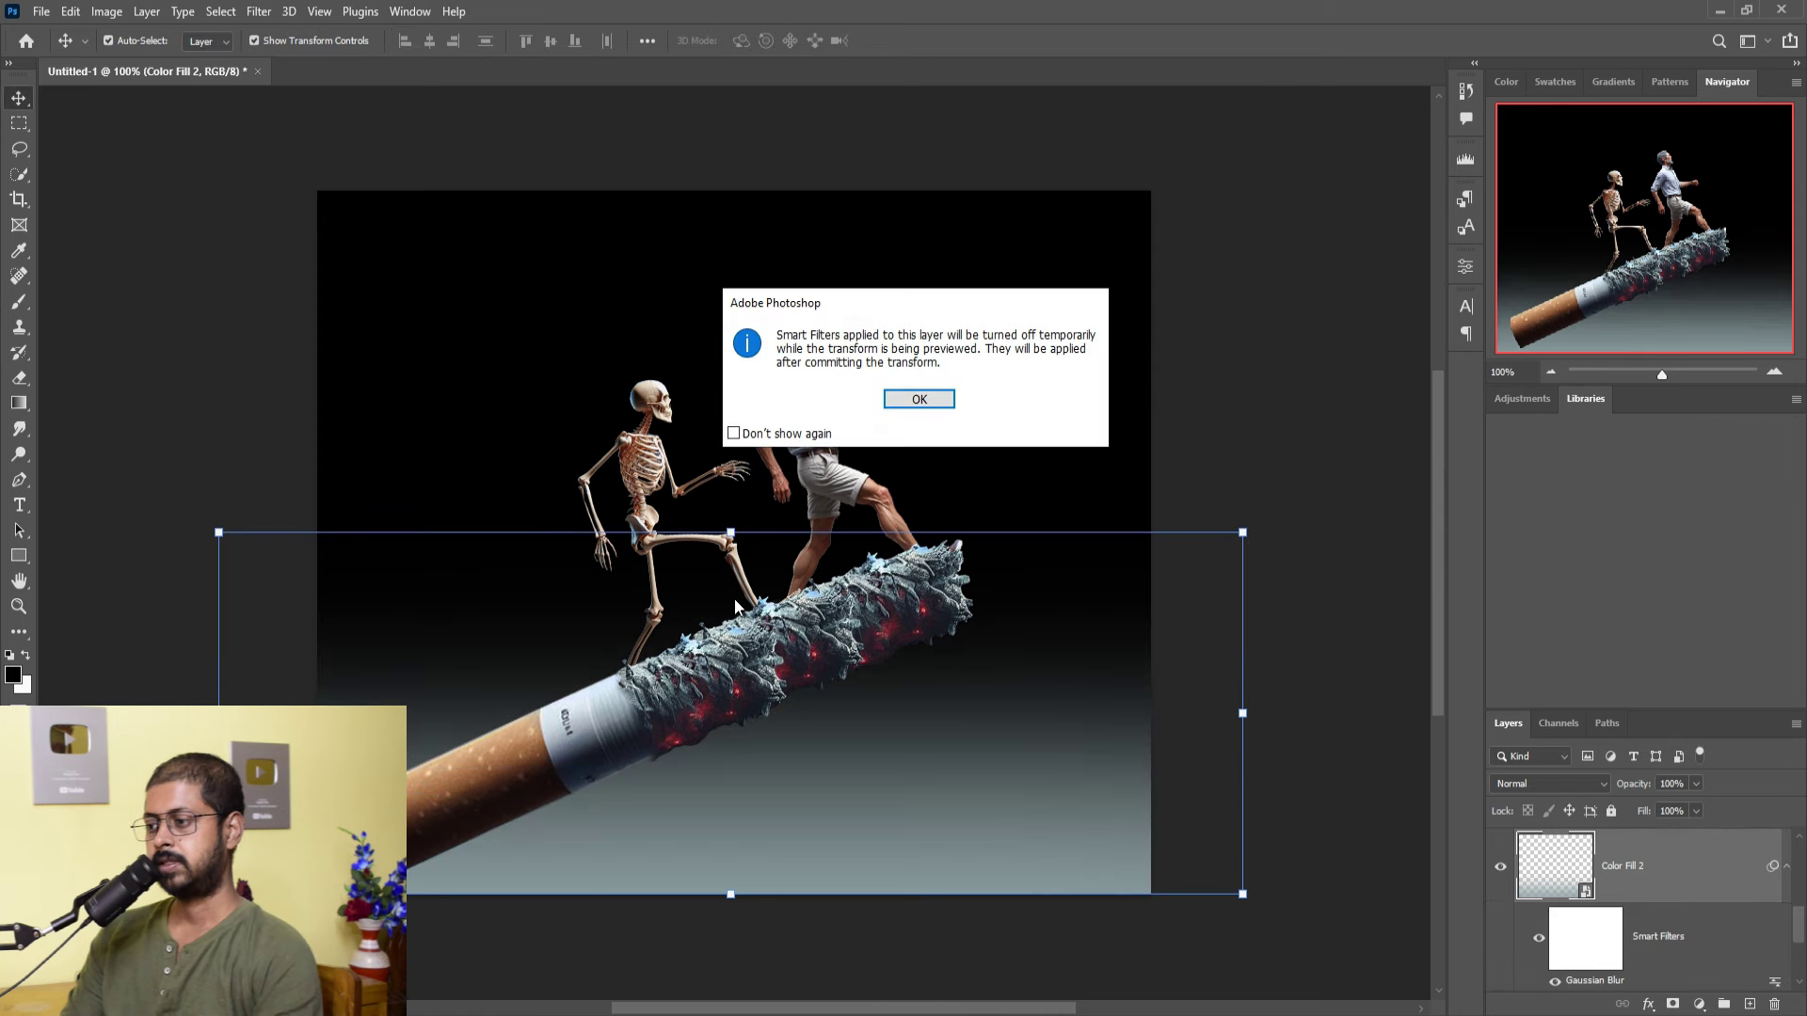
click(918, 400)
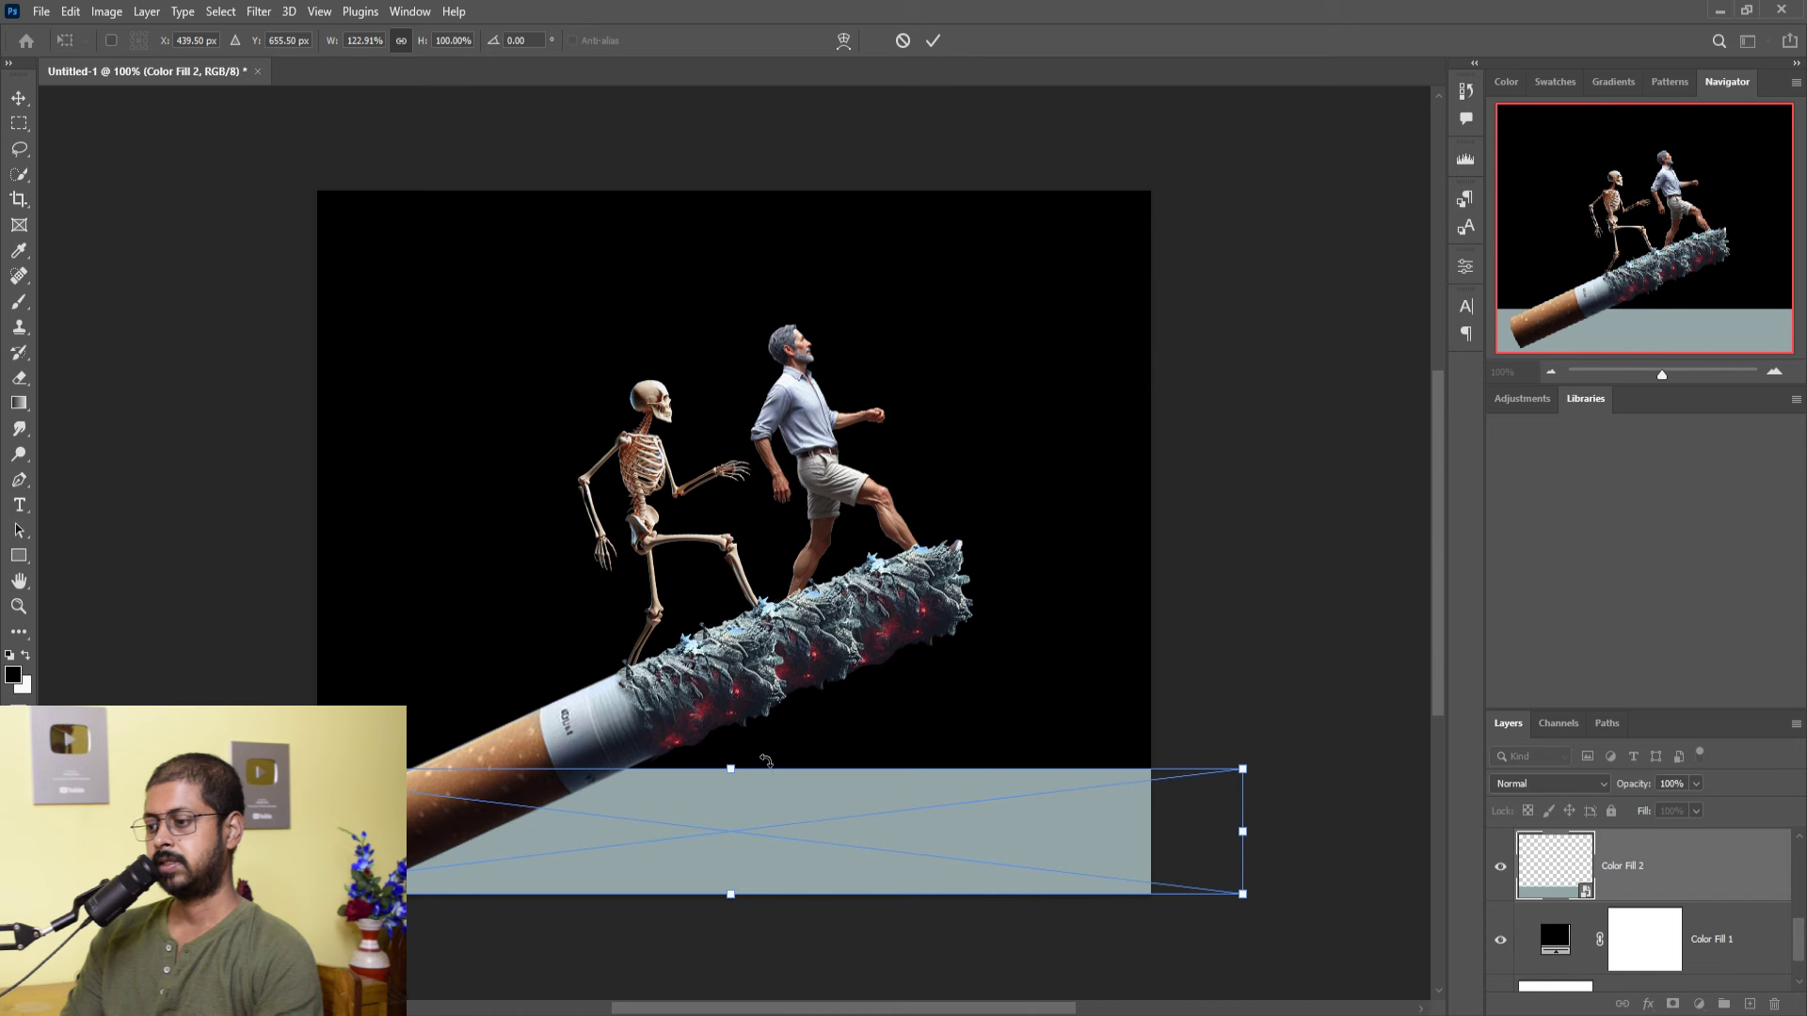
drag(741, 777, 744, 840)
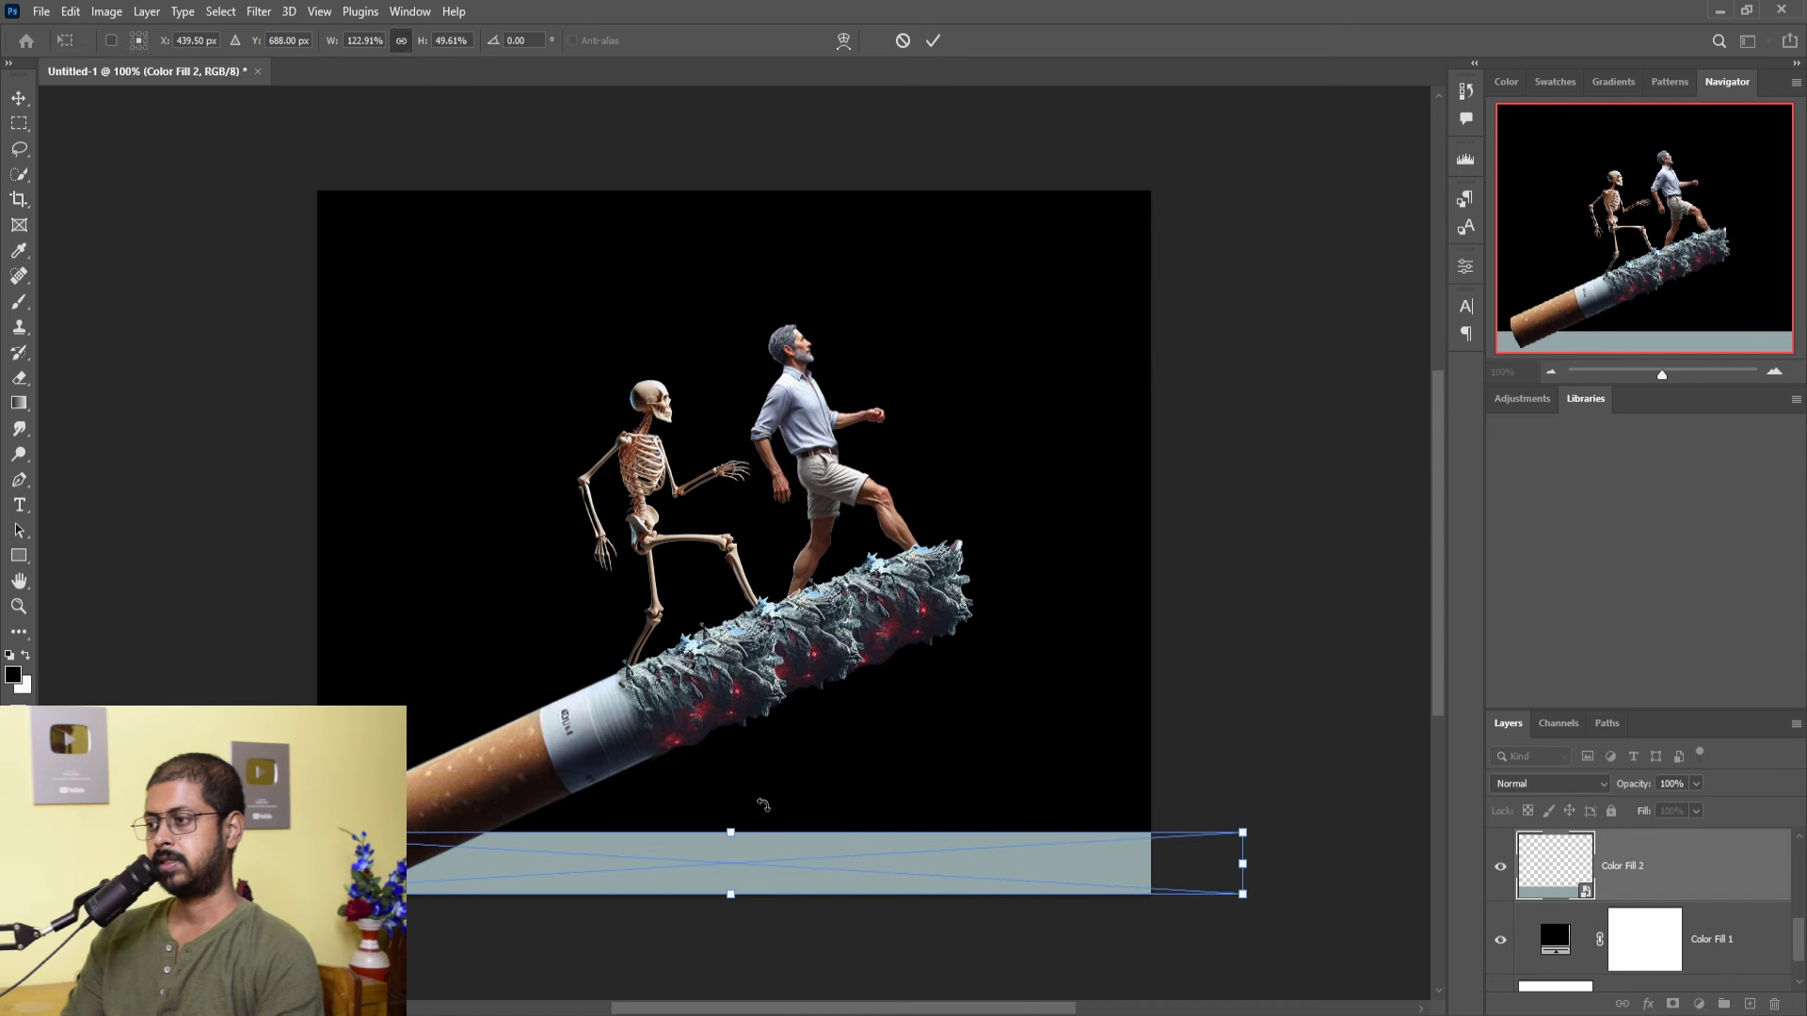
click(932, 40)
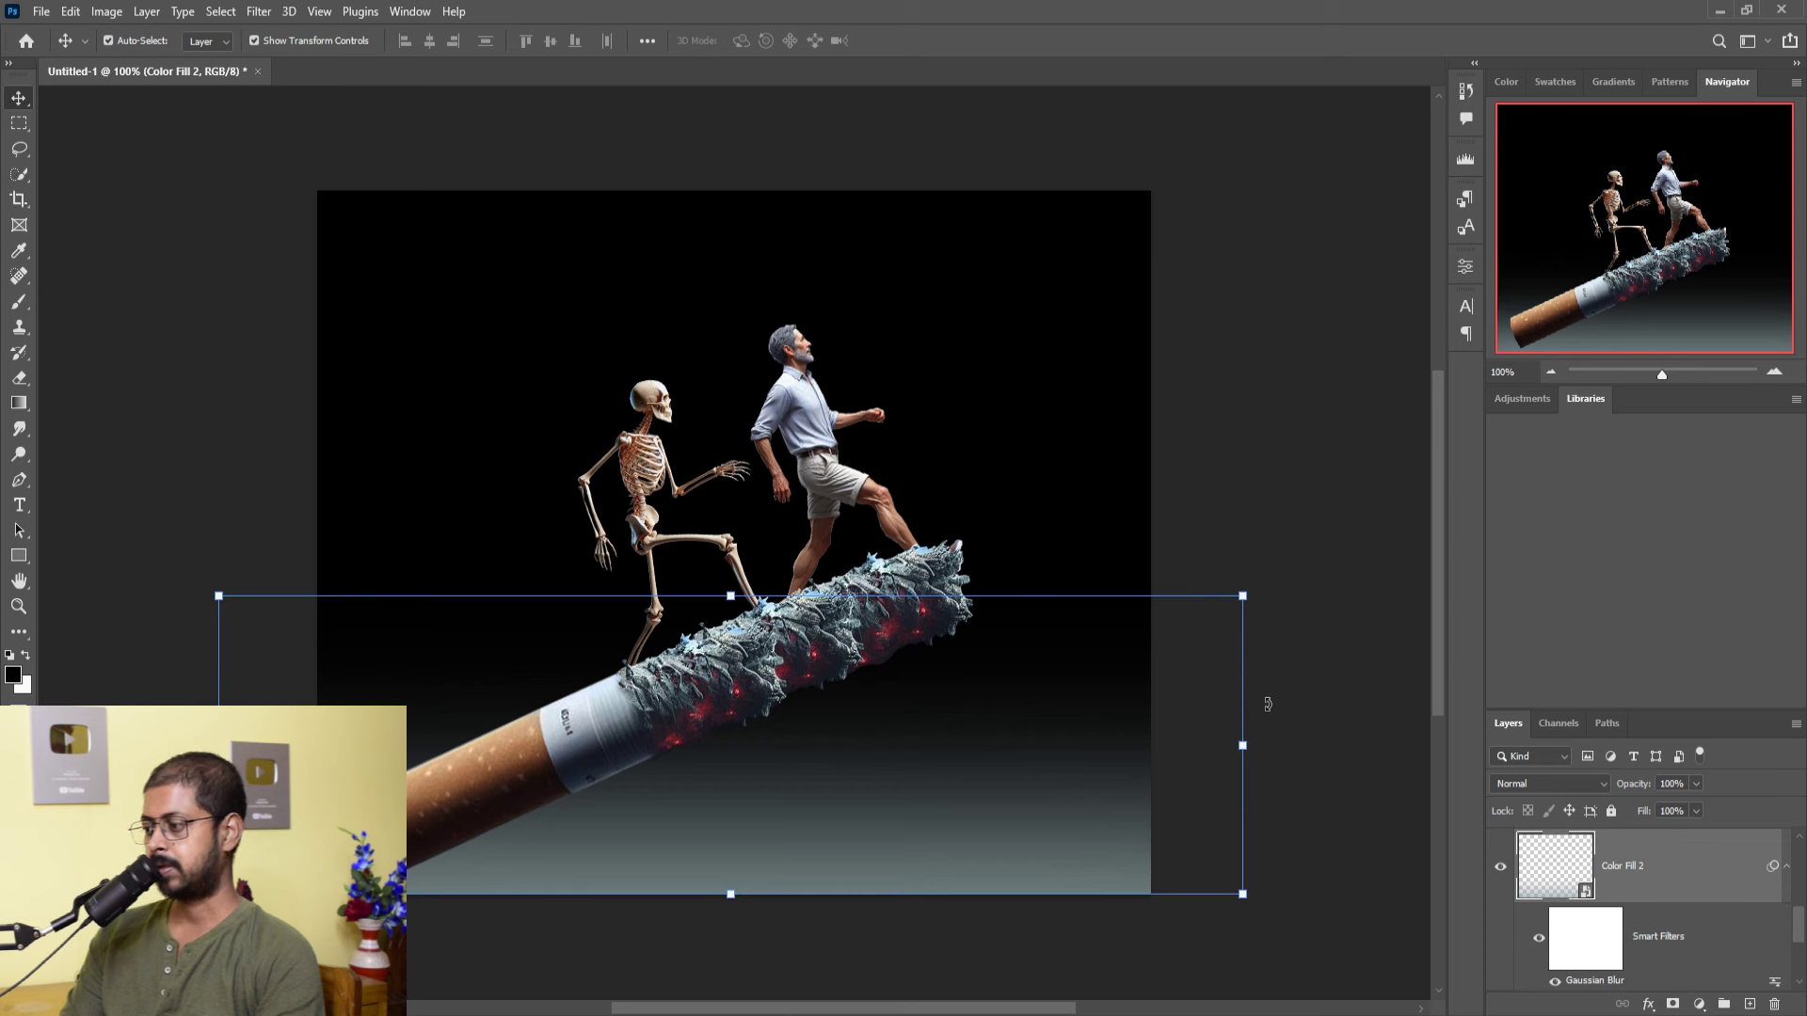
- Move the cigarette, man and skeleton together about 97 px right and 17 px up
scroll(1697, 881, down, 2)
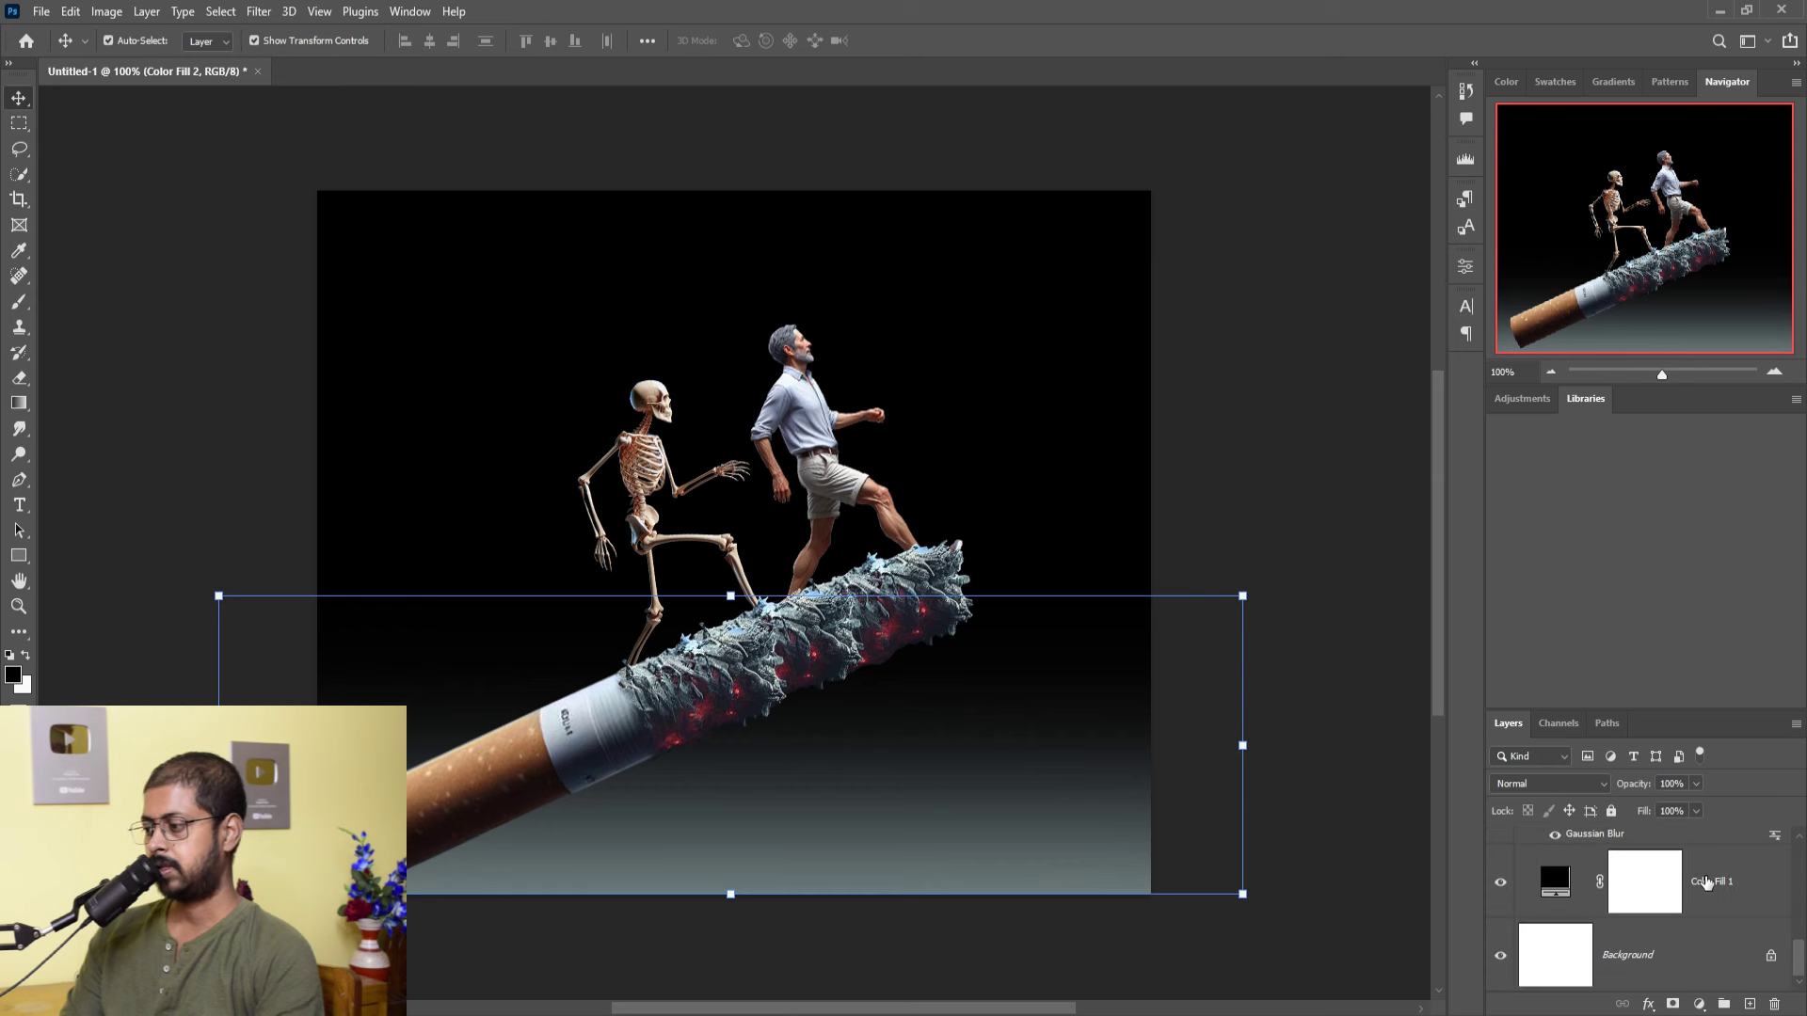
scroll(1699, 881, up, 2)
scroll(1703, 879, down, 1)
click(1785, 939)
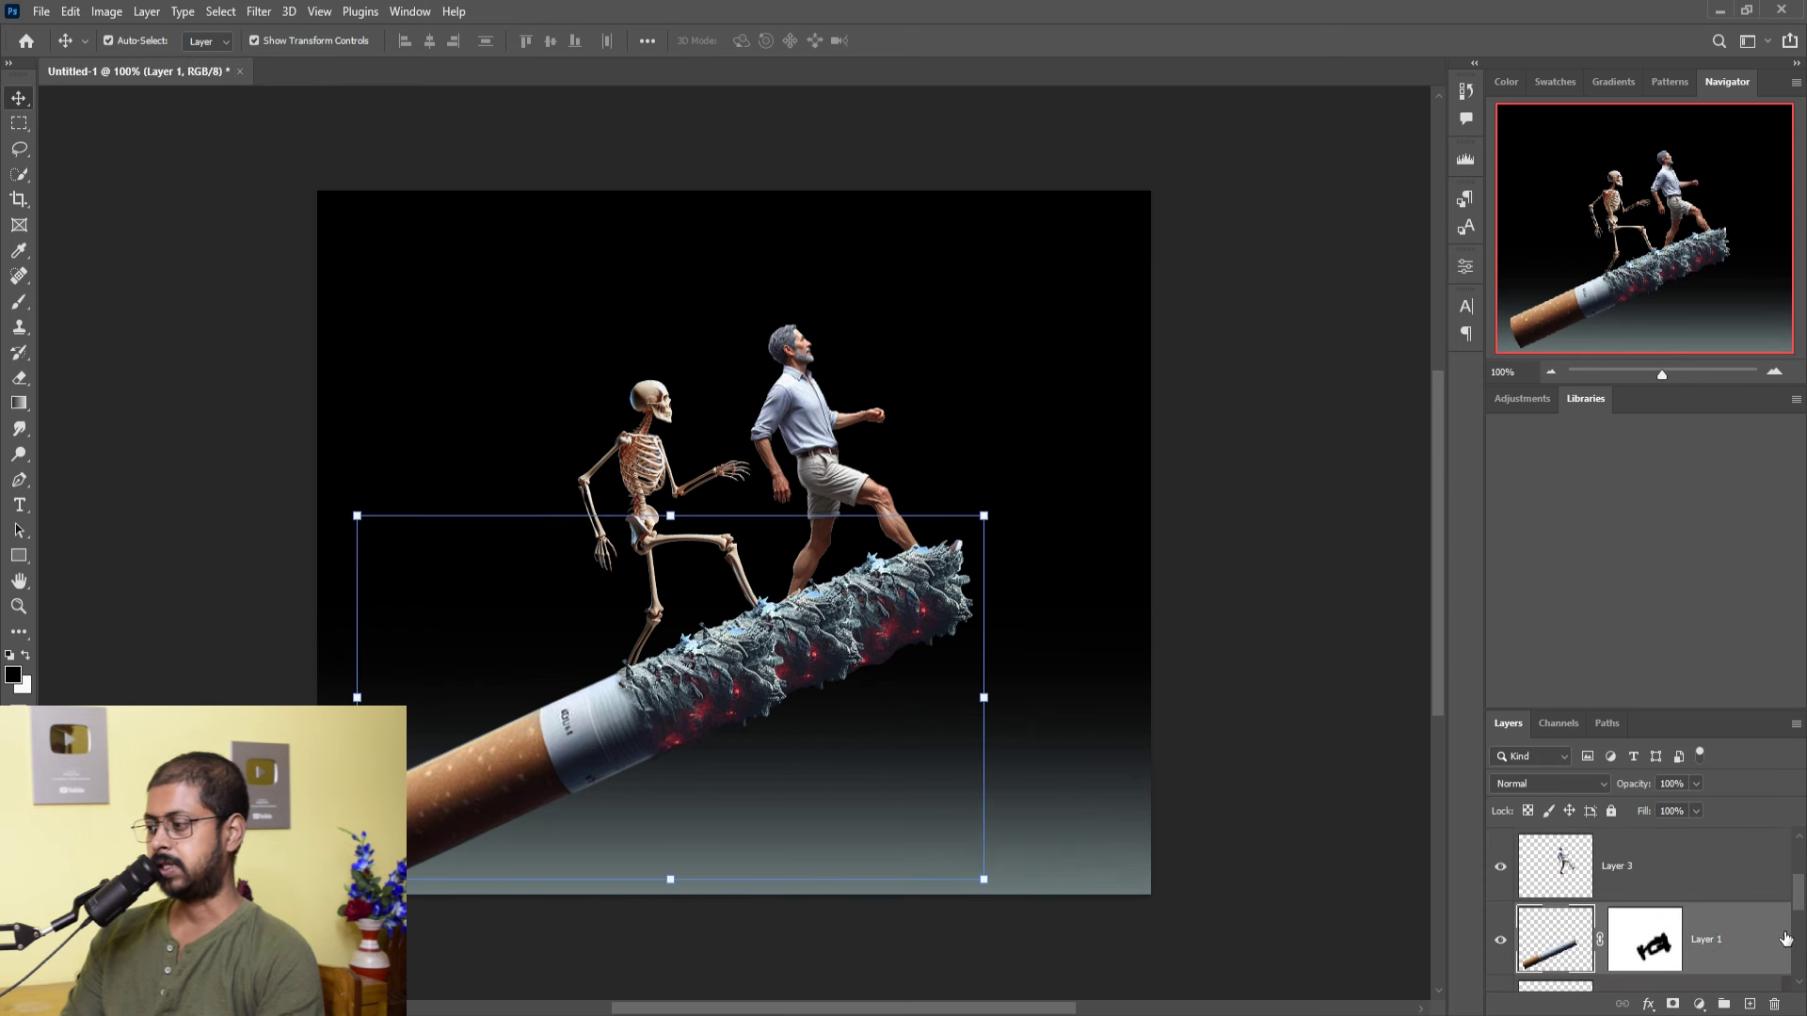
scroll(1697, 894, up, 2)
shift+click(1723, 863)
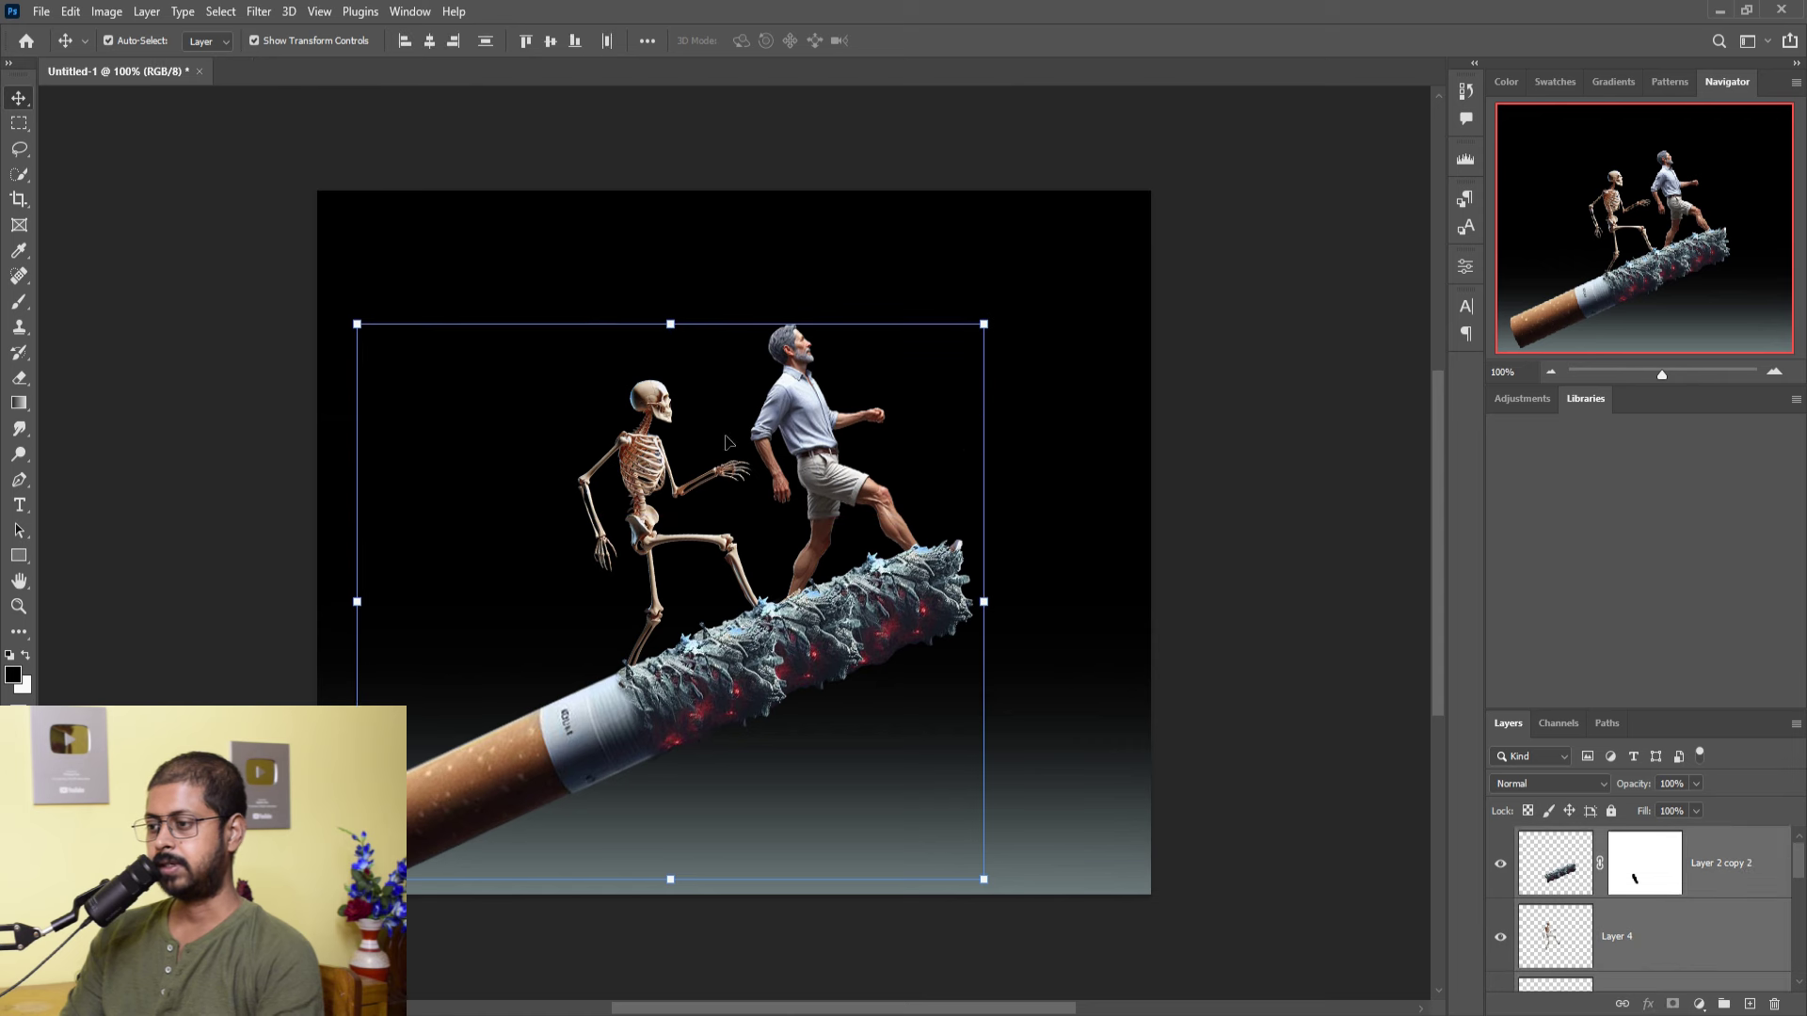
drag(662, 470, 743, 443)
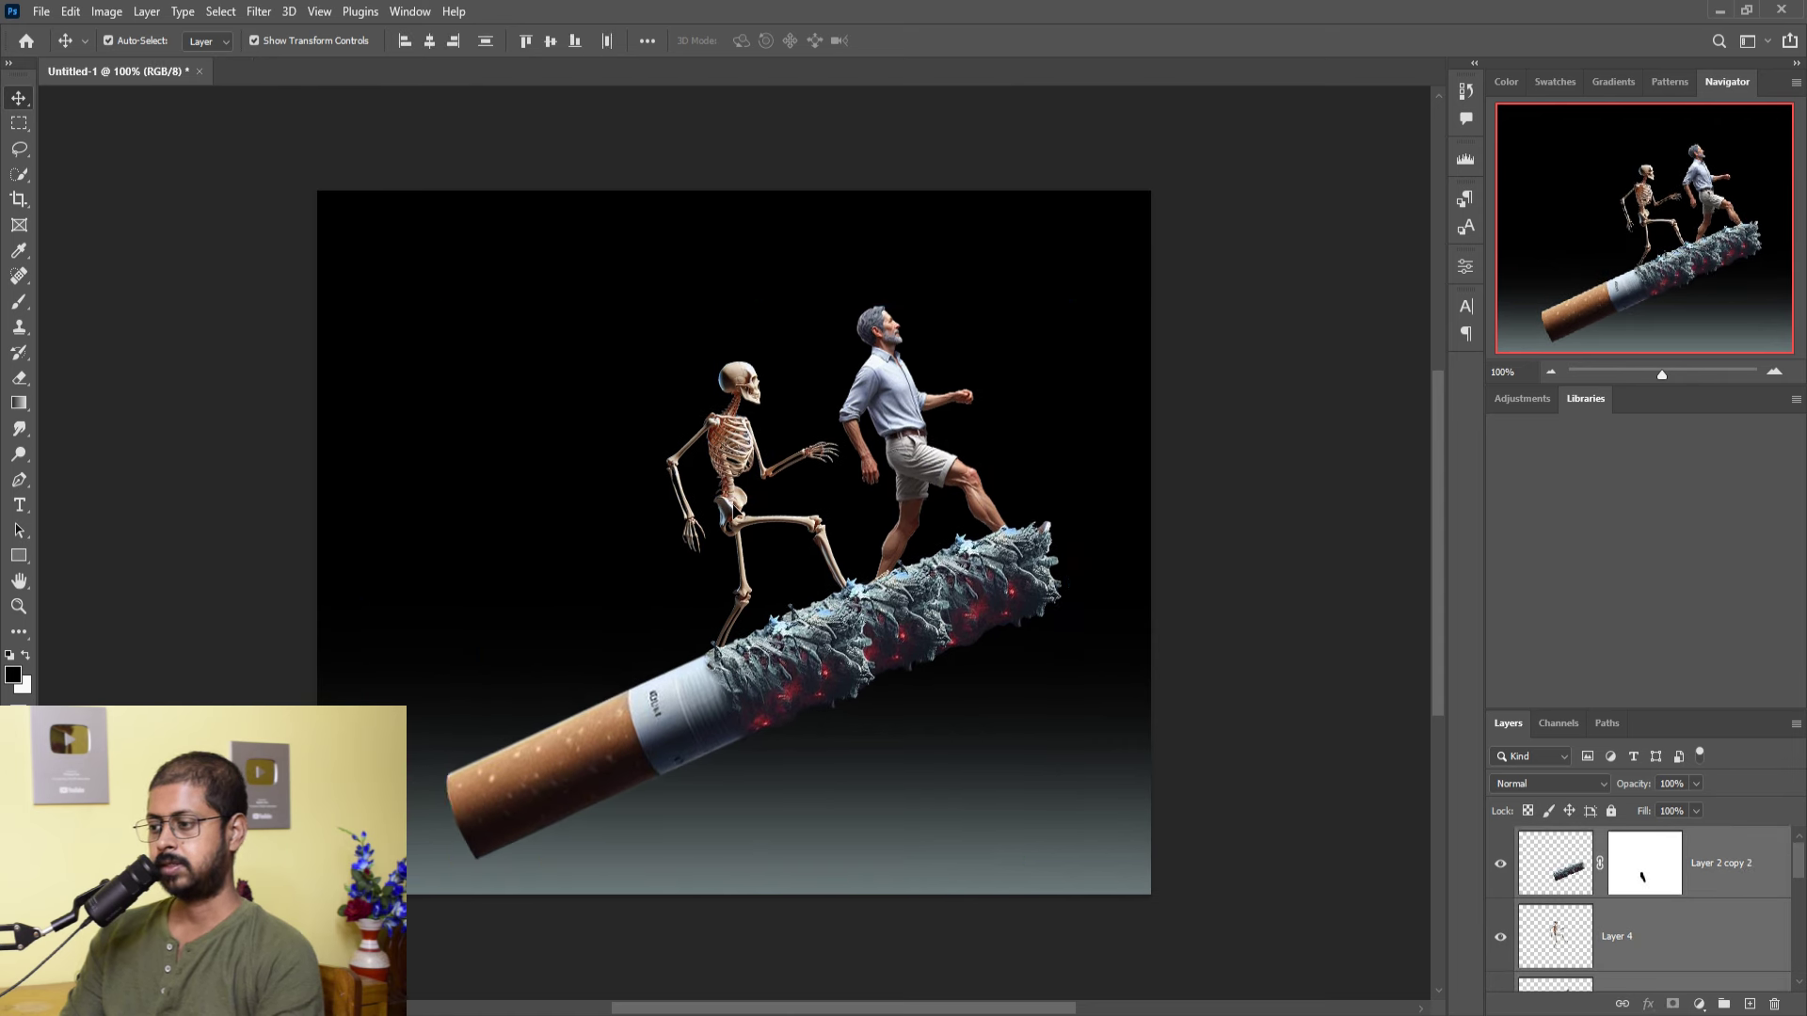
click(1722, 870)
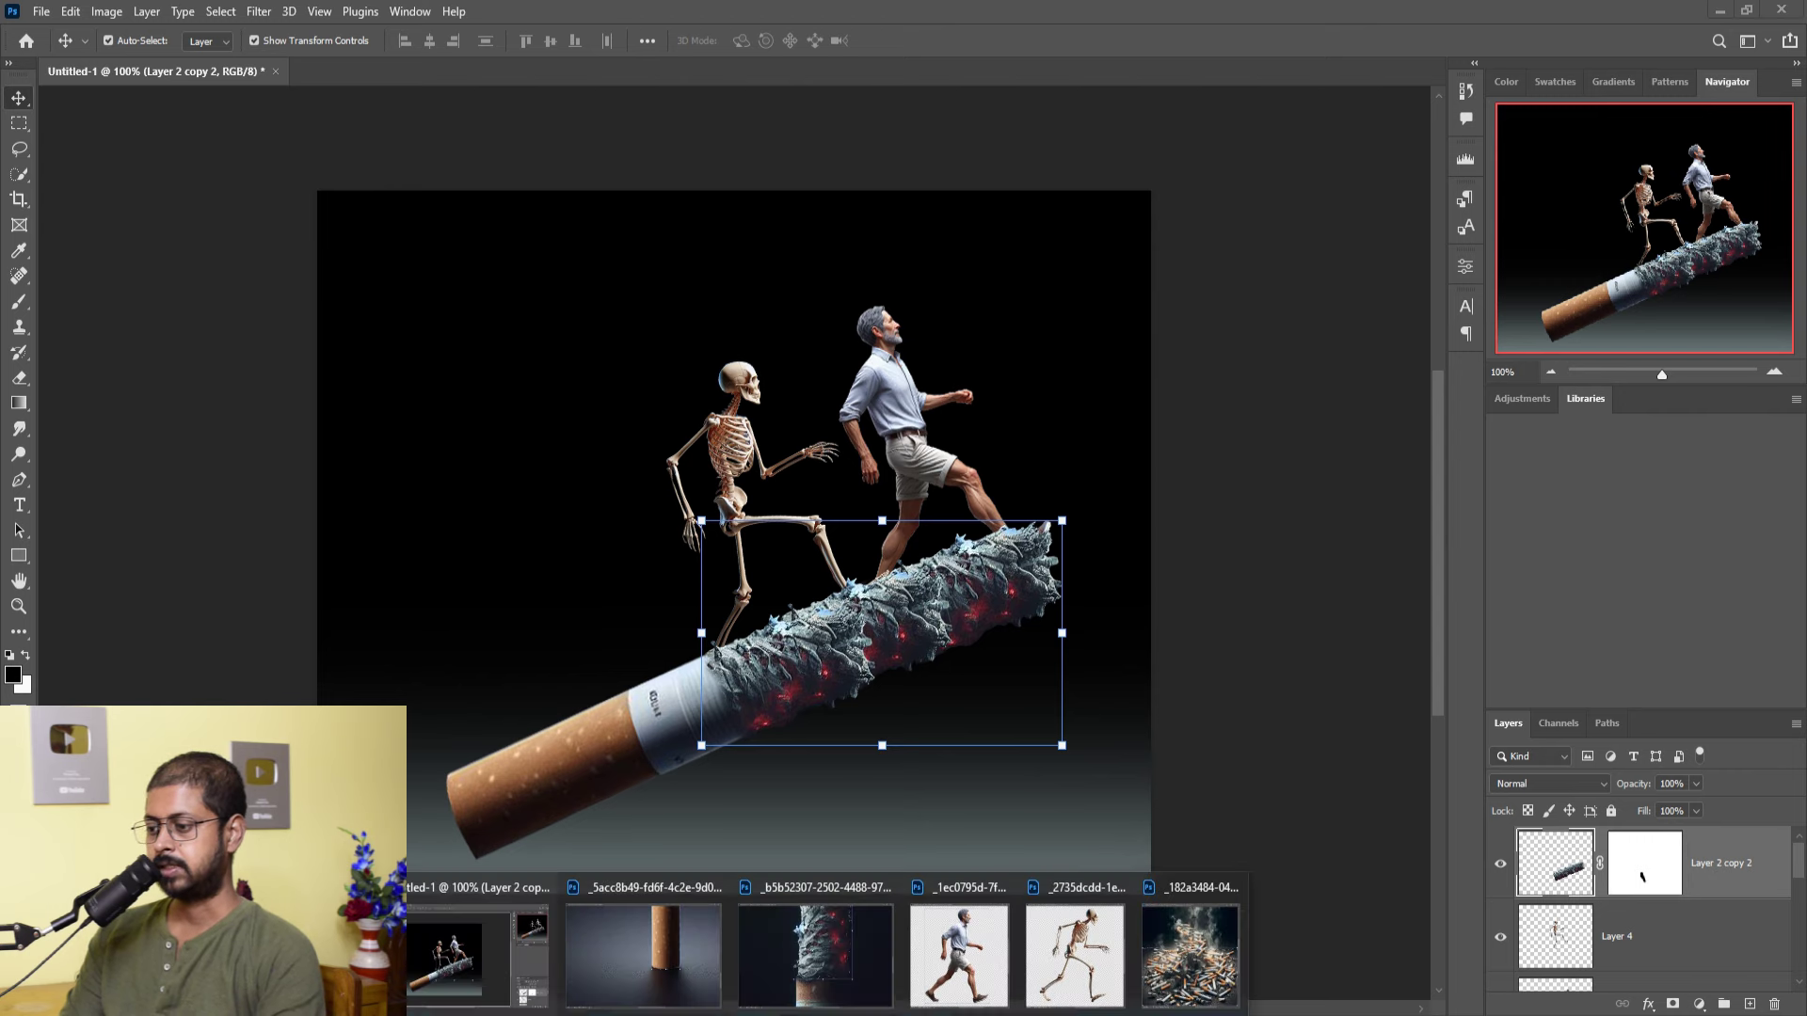
- Place the upright cigarette as Layer 5 at 86.48% under the man, below the ash layer, masked
click(676, 949)
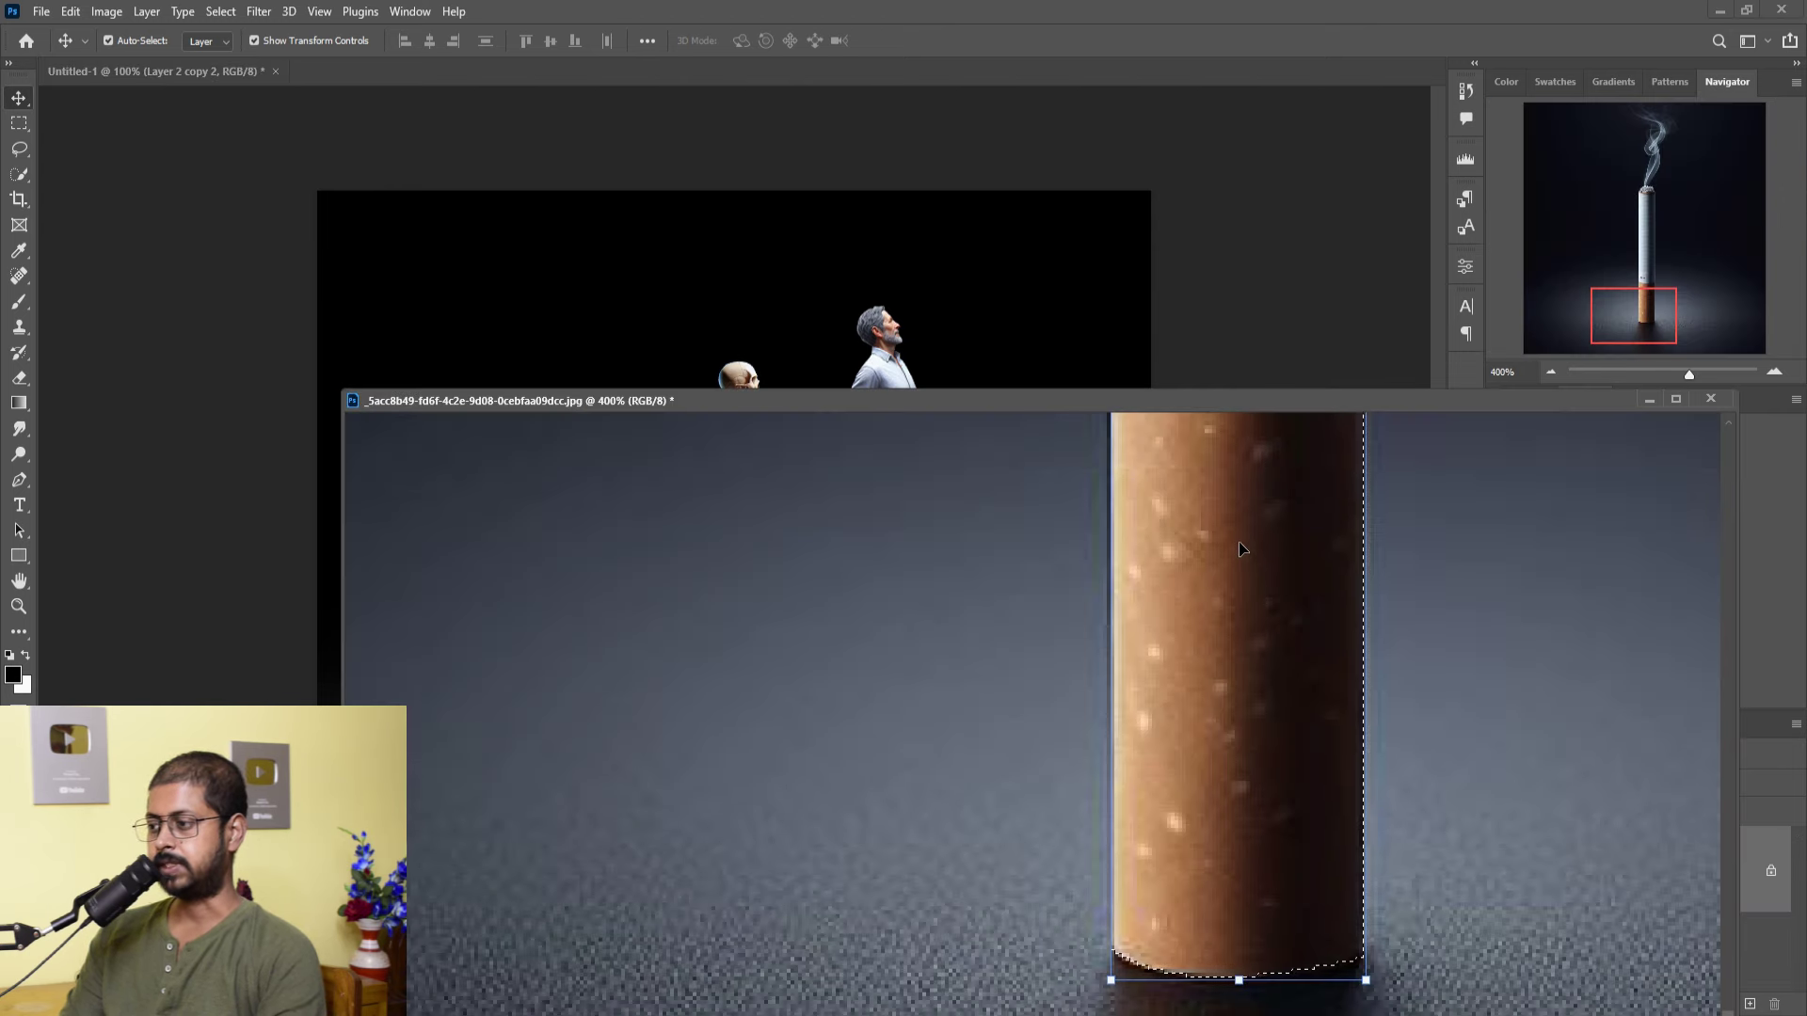
drag(1057, 356, 1031, 318)
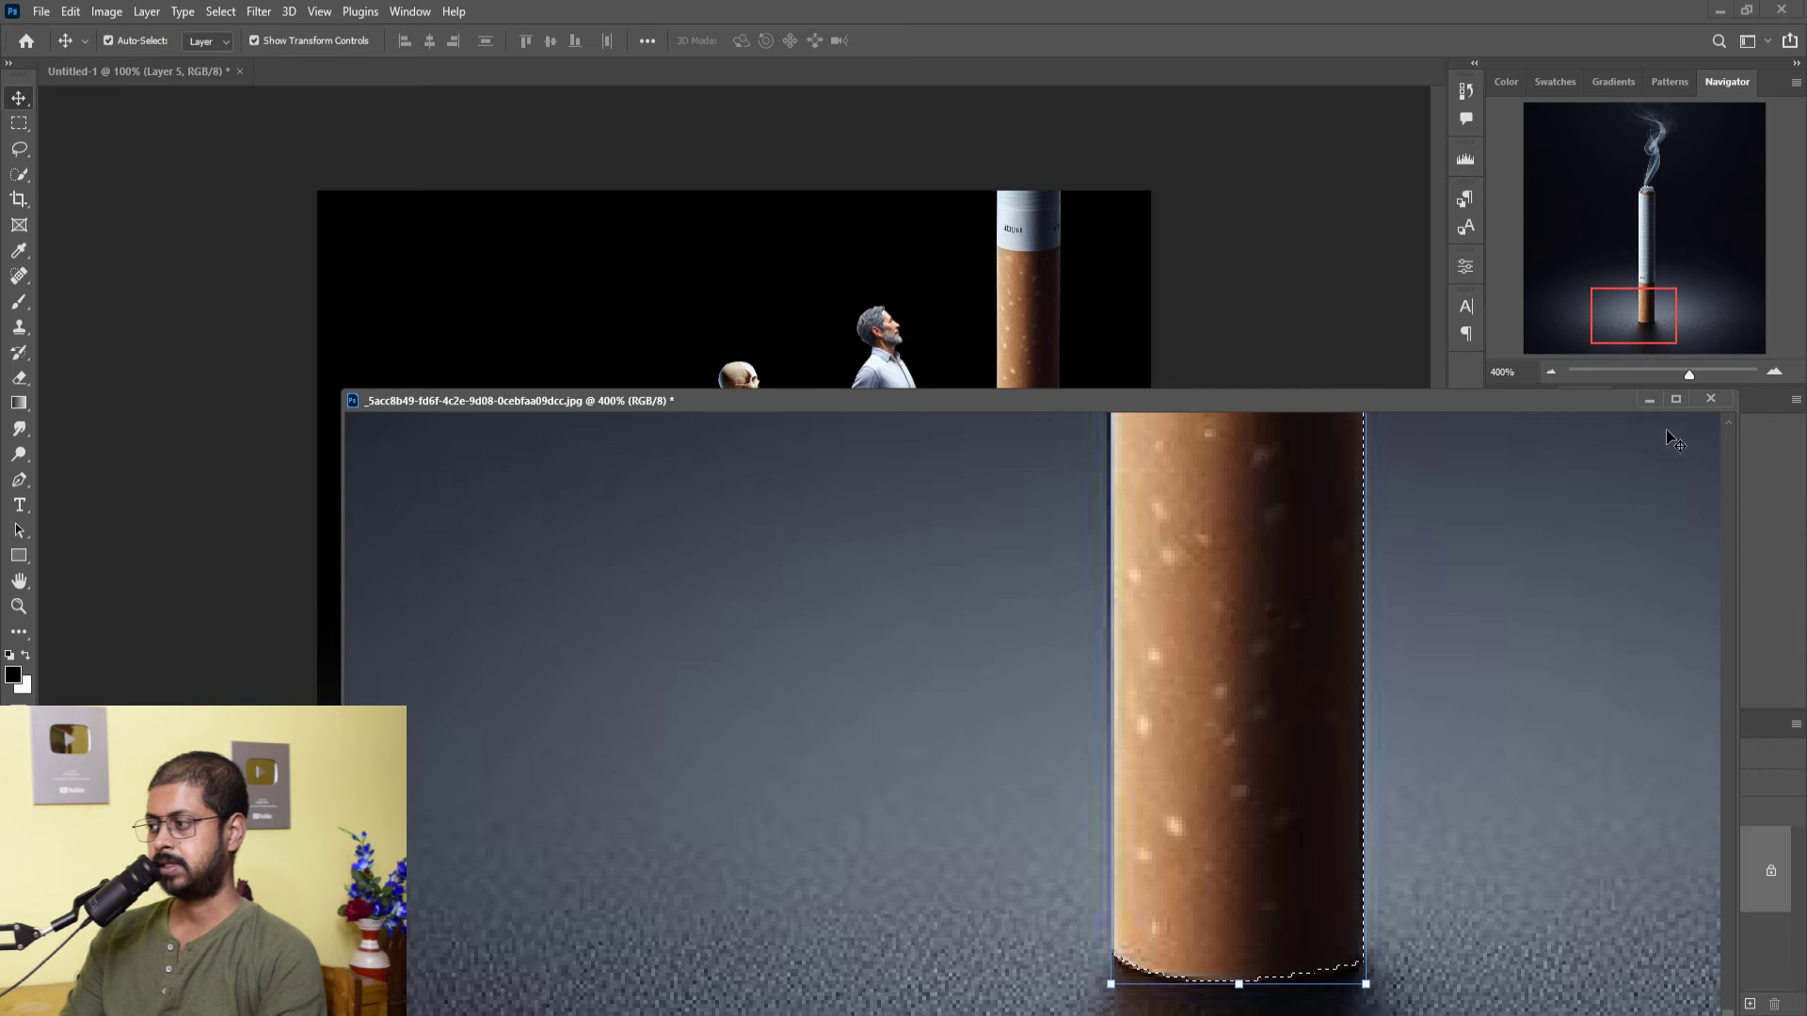
click(1649, 400)
drag(1015, 218, 1006, 566)
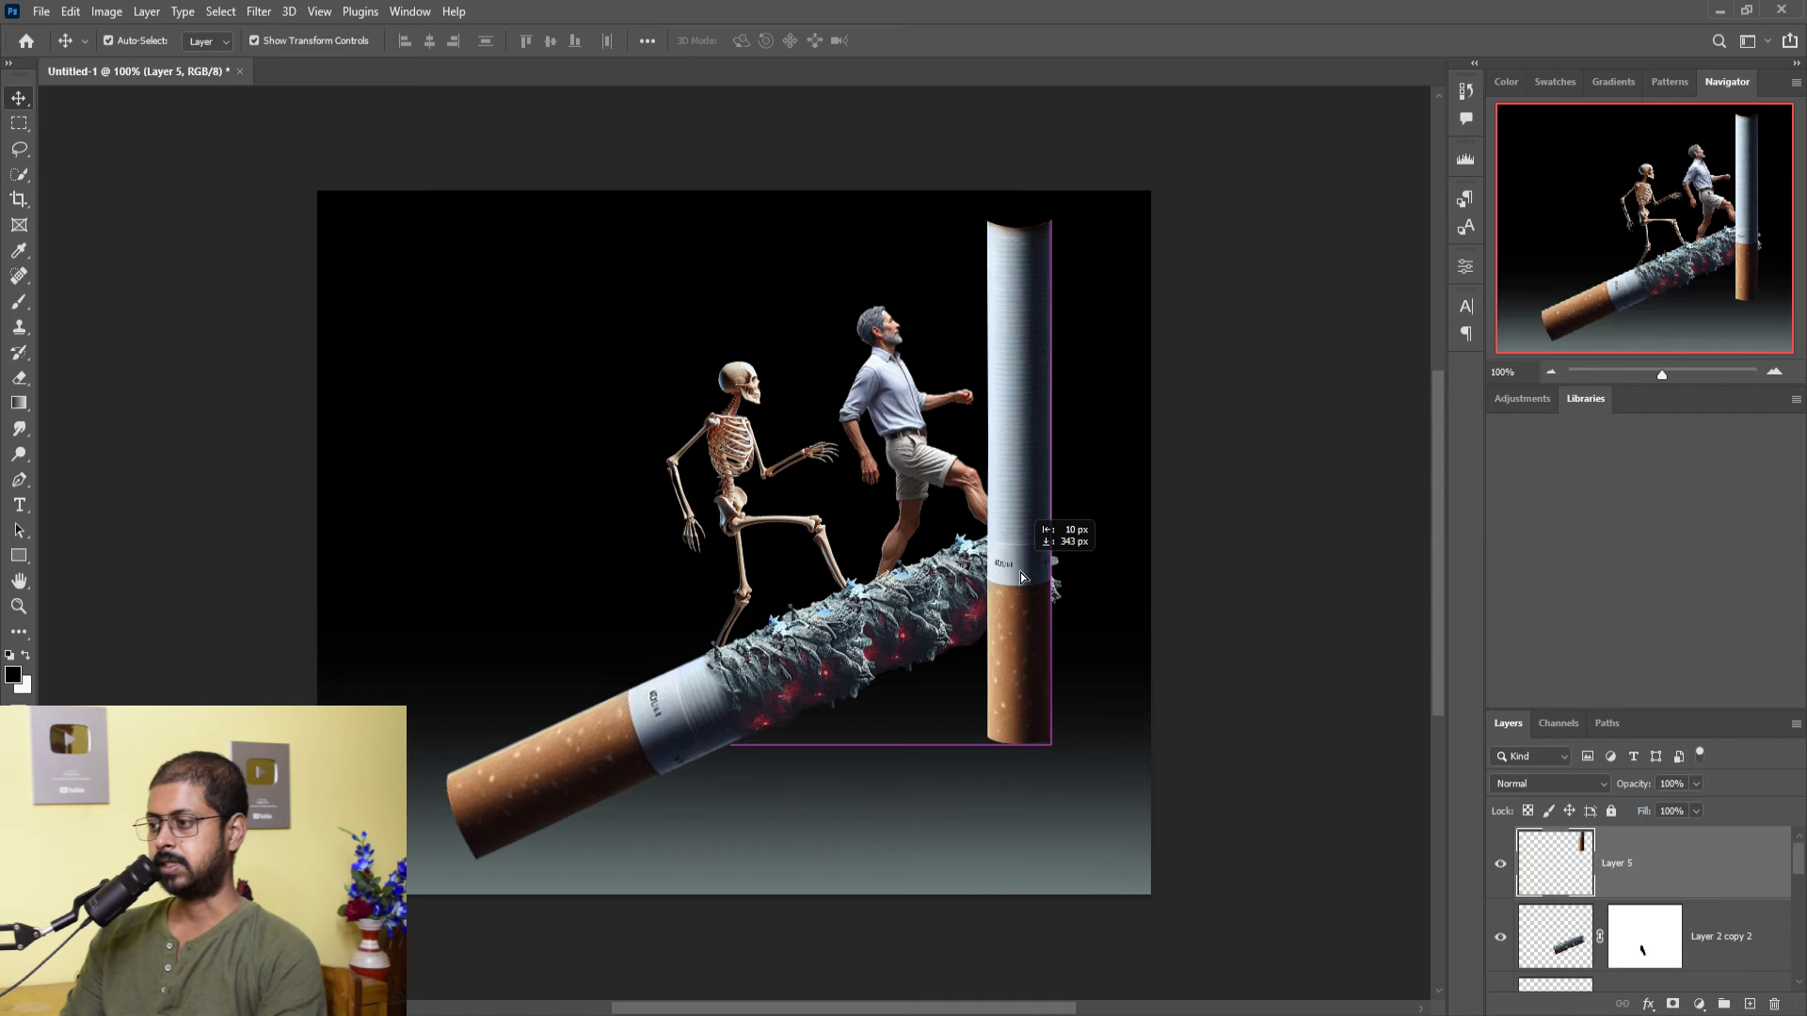
mouse_move(1052, 237)
mouse_down()
mouse_move(1020, 495)
mouse_move(1162, 302)
mouse_up()
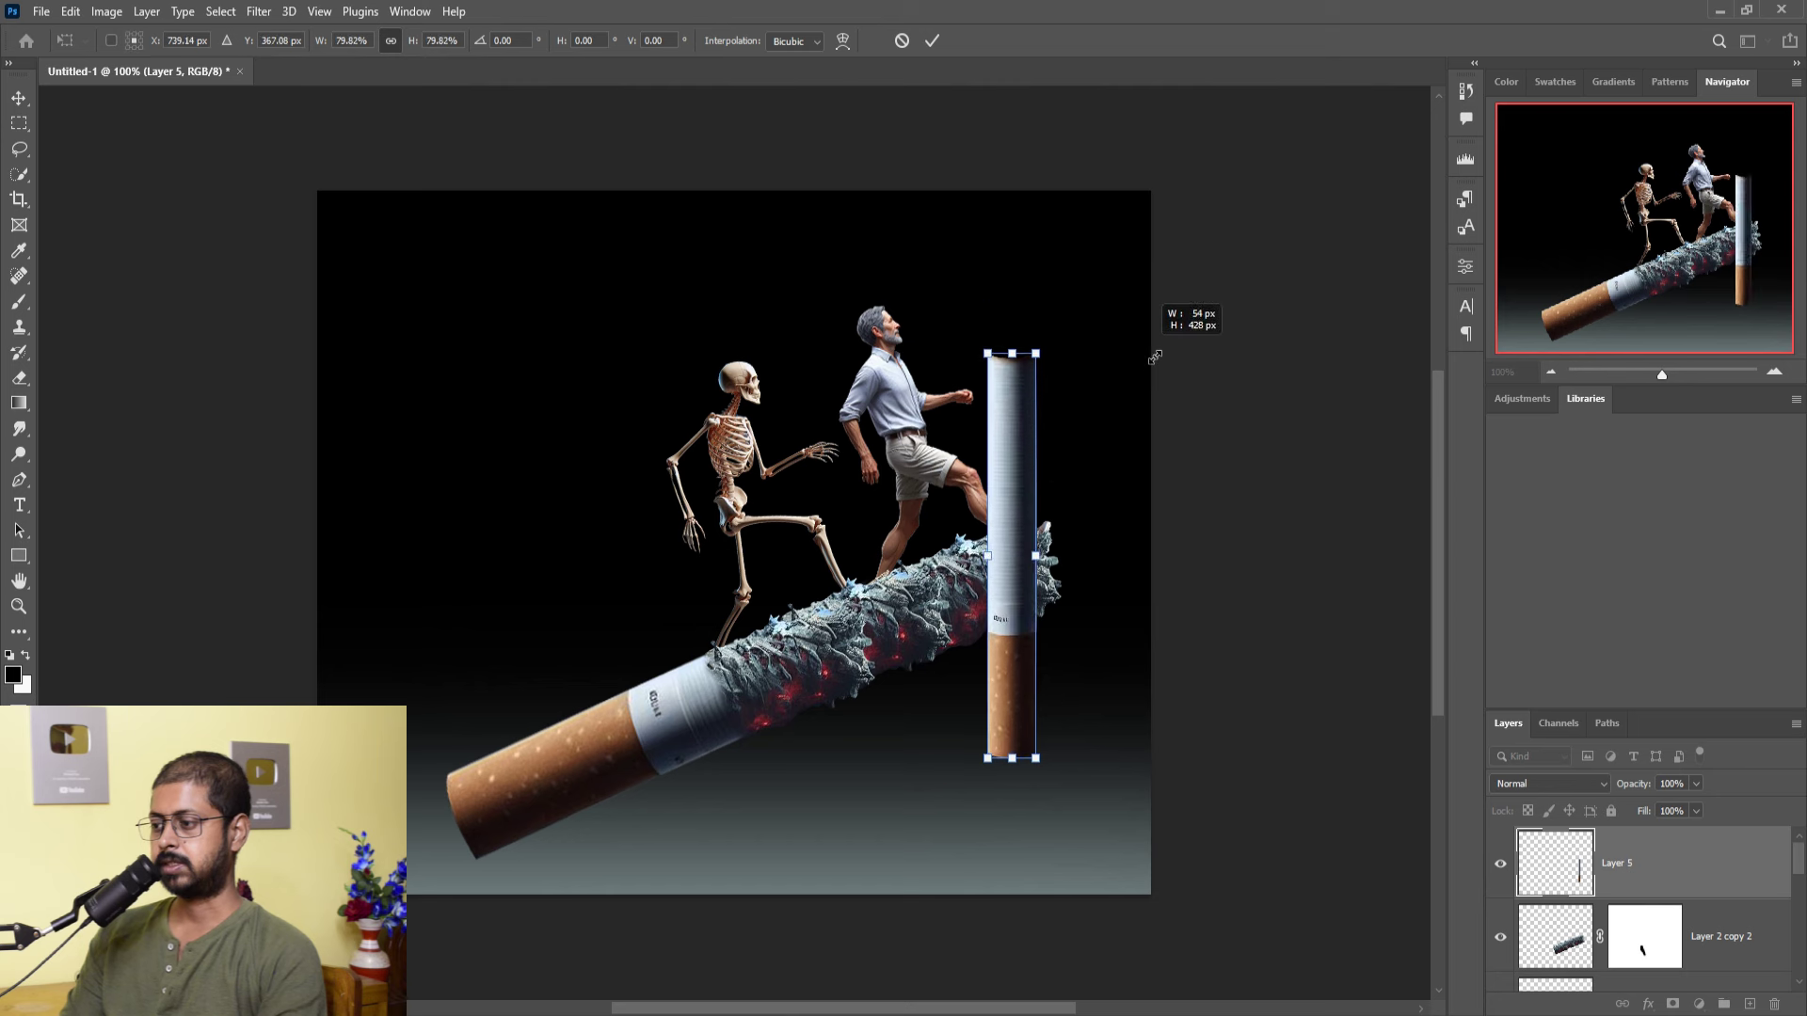
mouse_move(1019, 577)
mouse_down()
mouse_move(867, 695)
mouse_move(898, 702)
mouse_up()
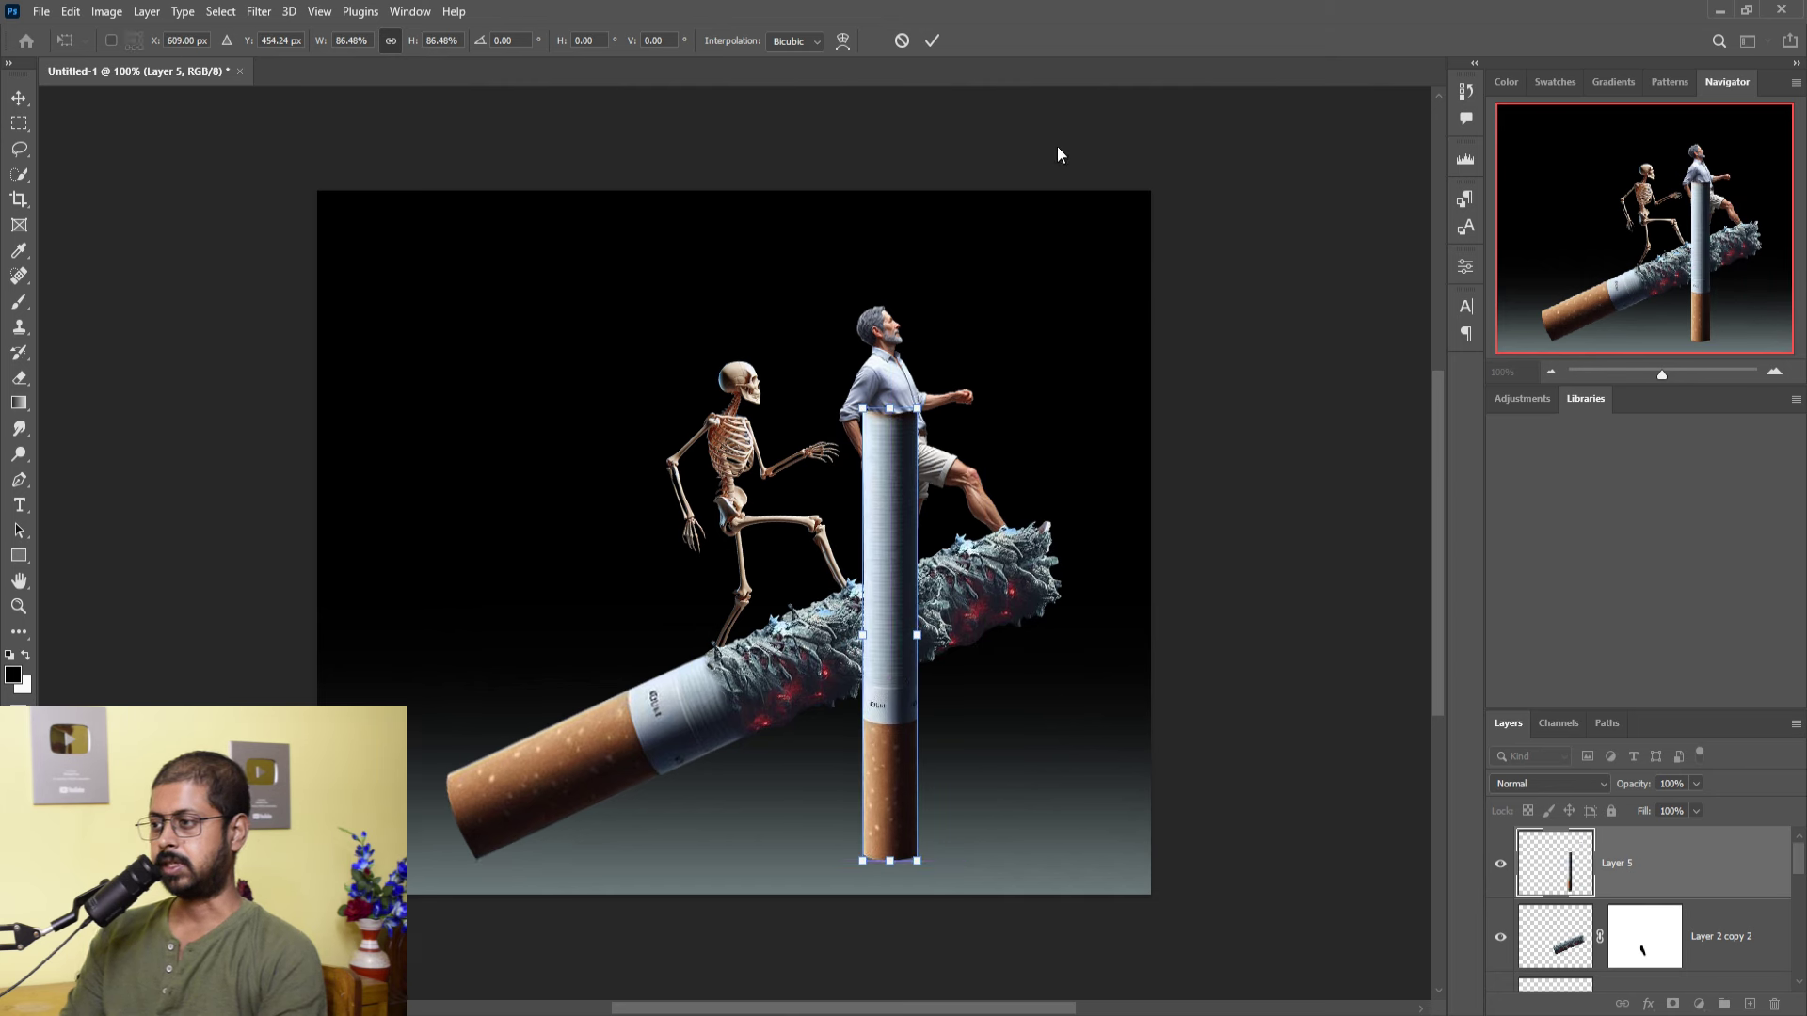
click(931, 42)
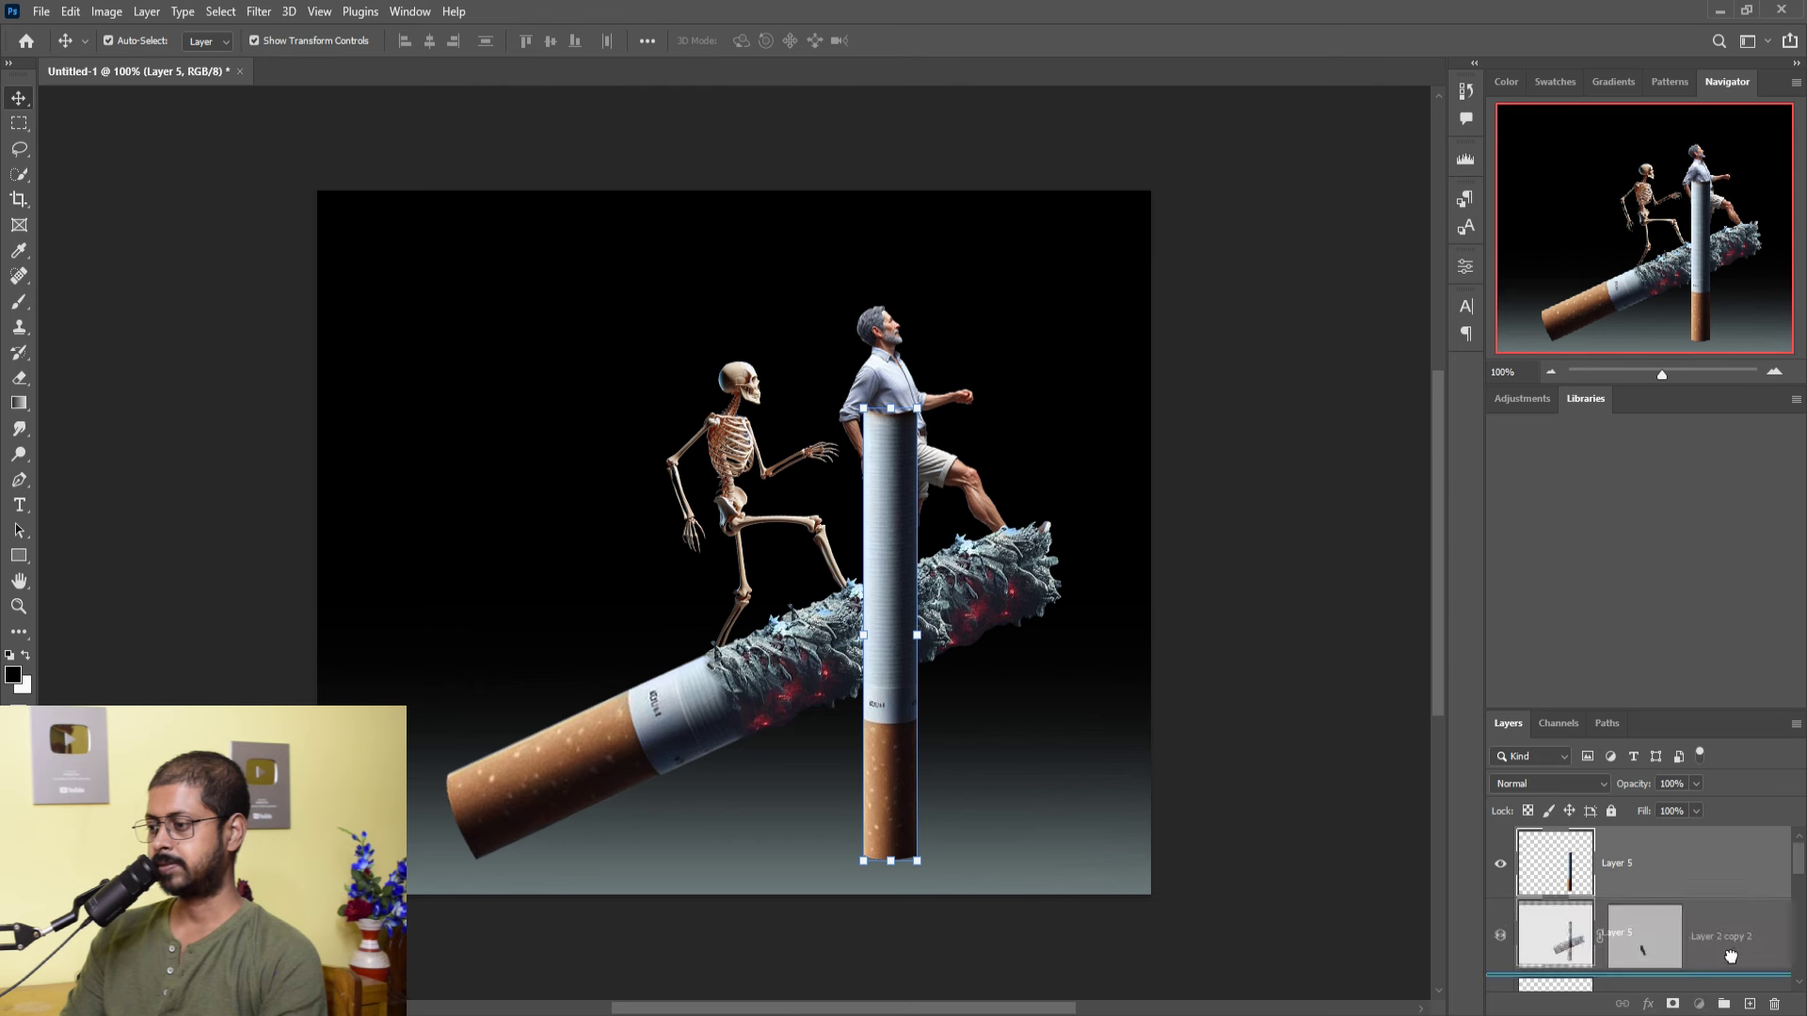
key(ctrl+bracketleft)
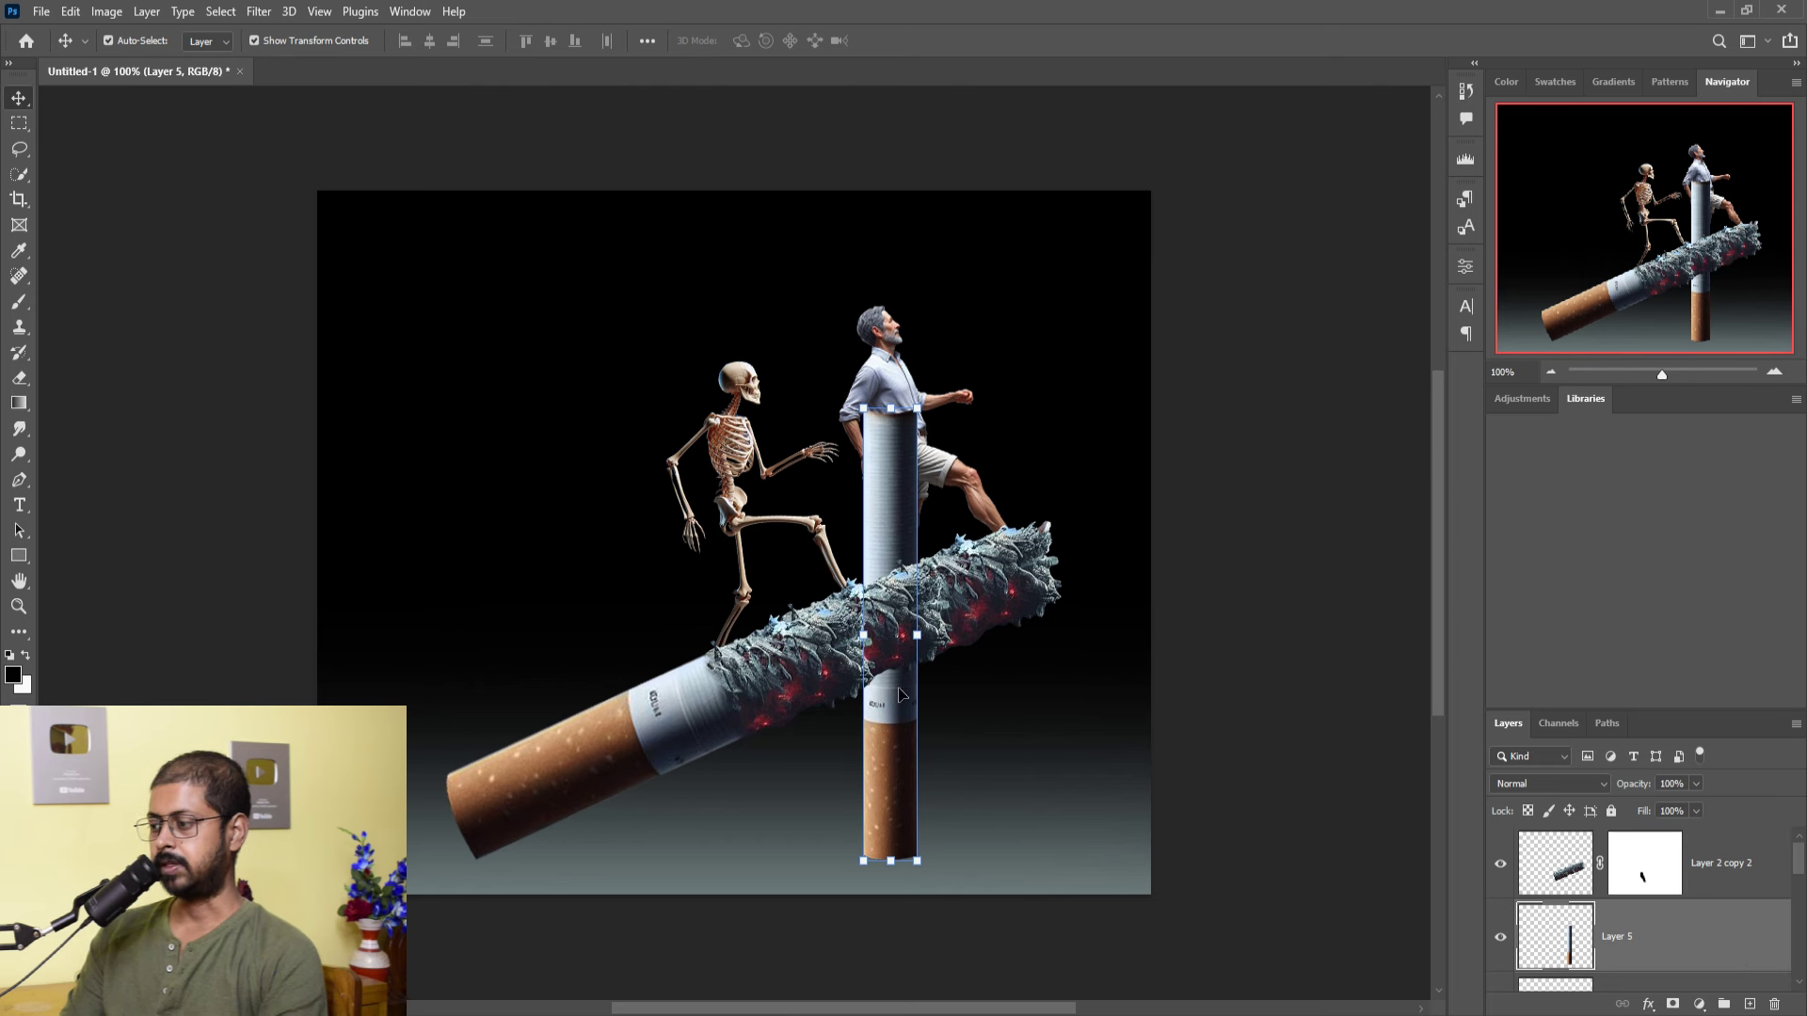
click(1674, 1005)
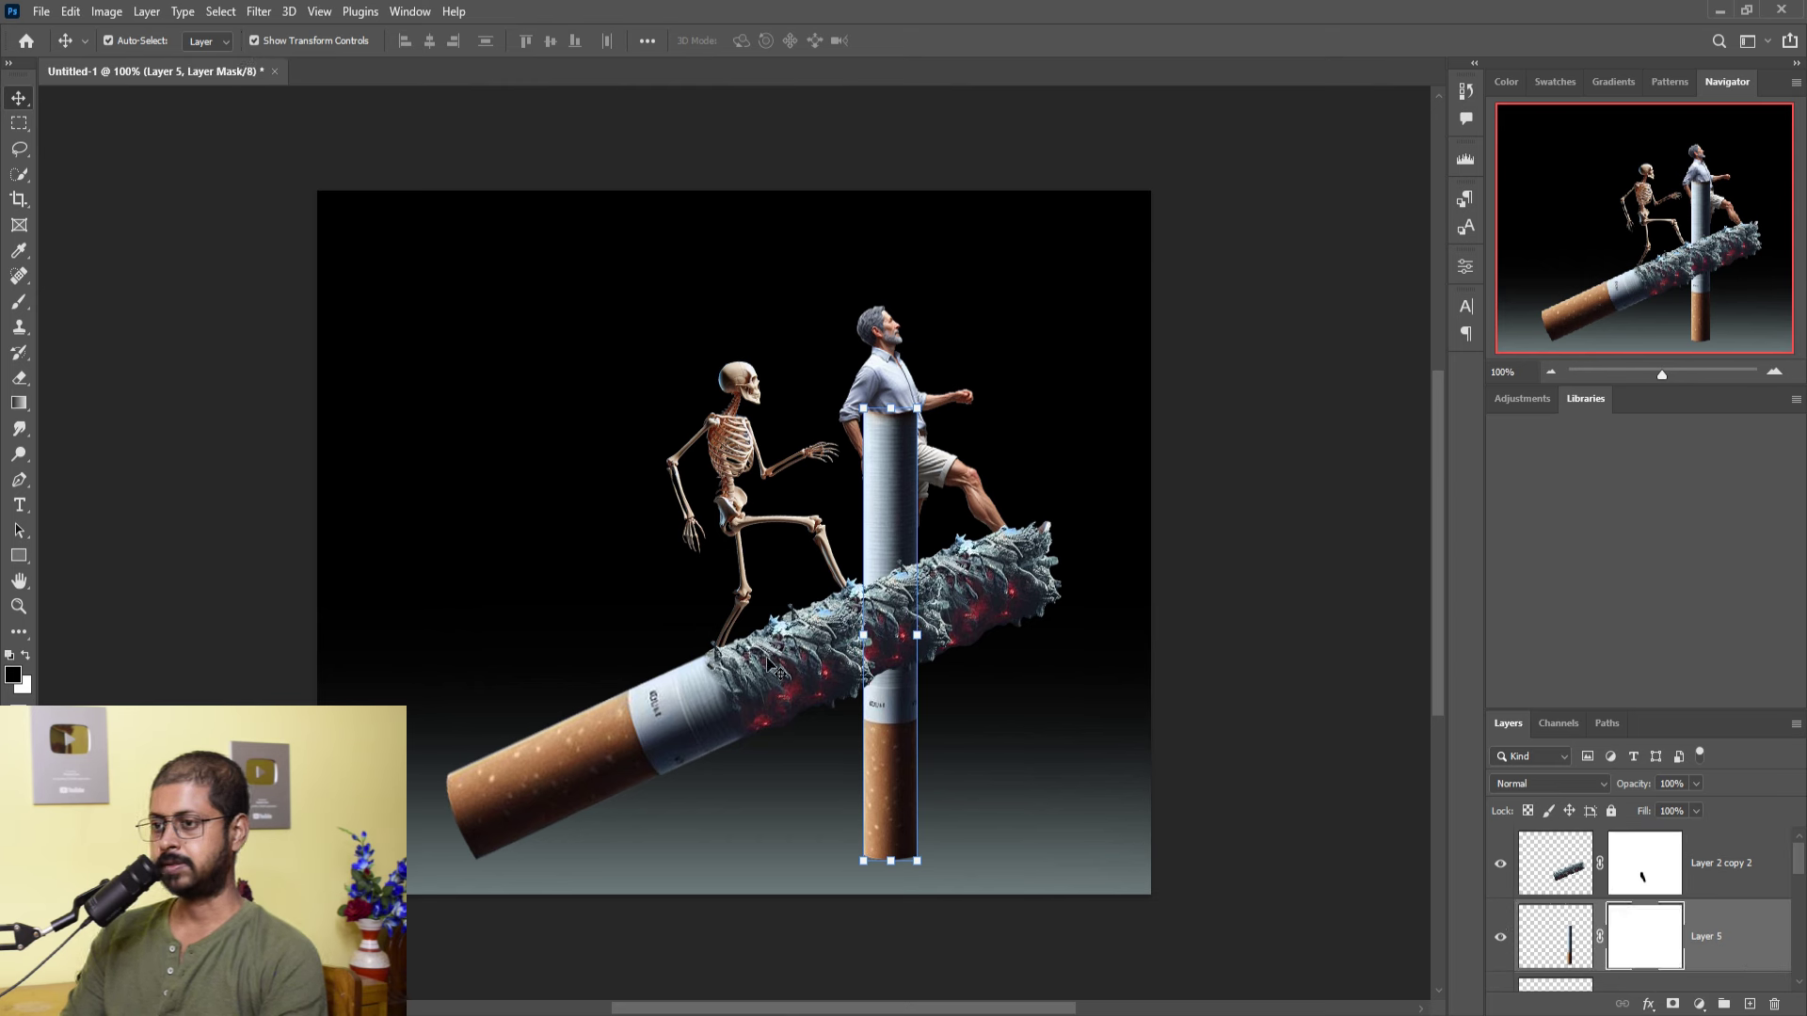
- Mask out the top of Layer 5's upright cigarette and widen it to 136.21%
click(17, 302)
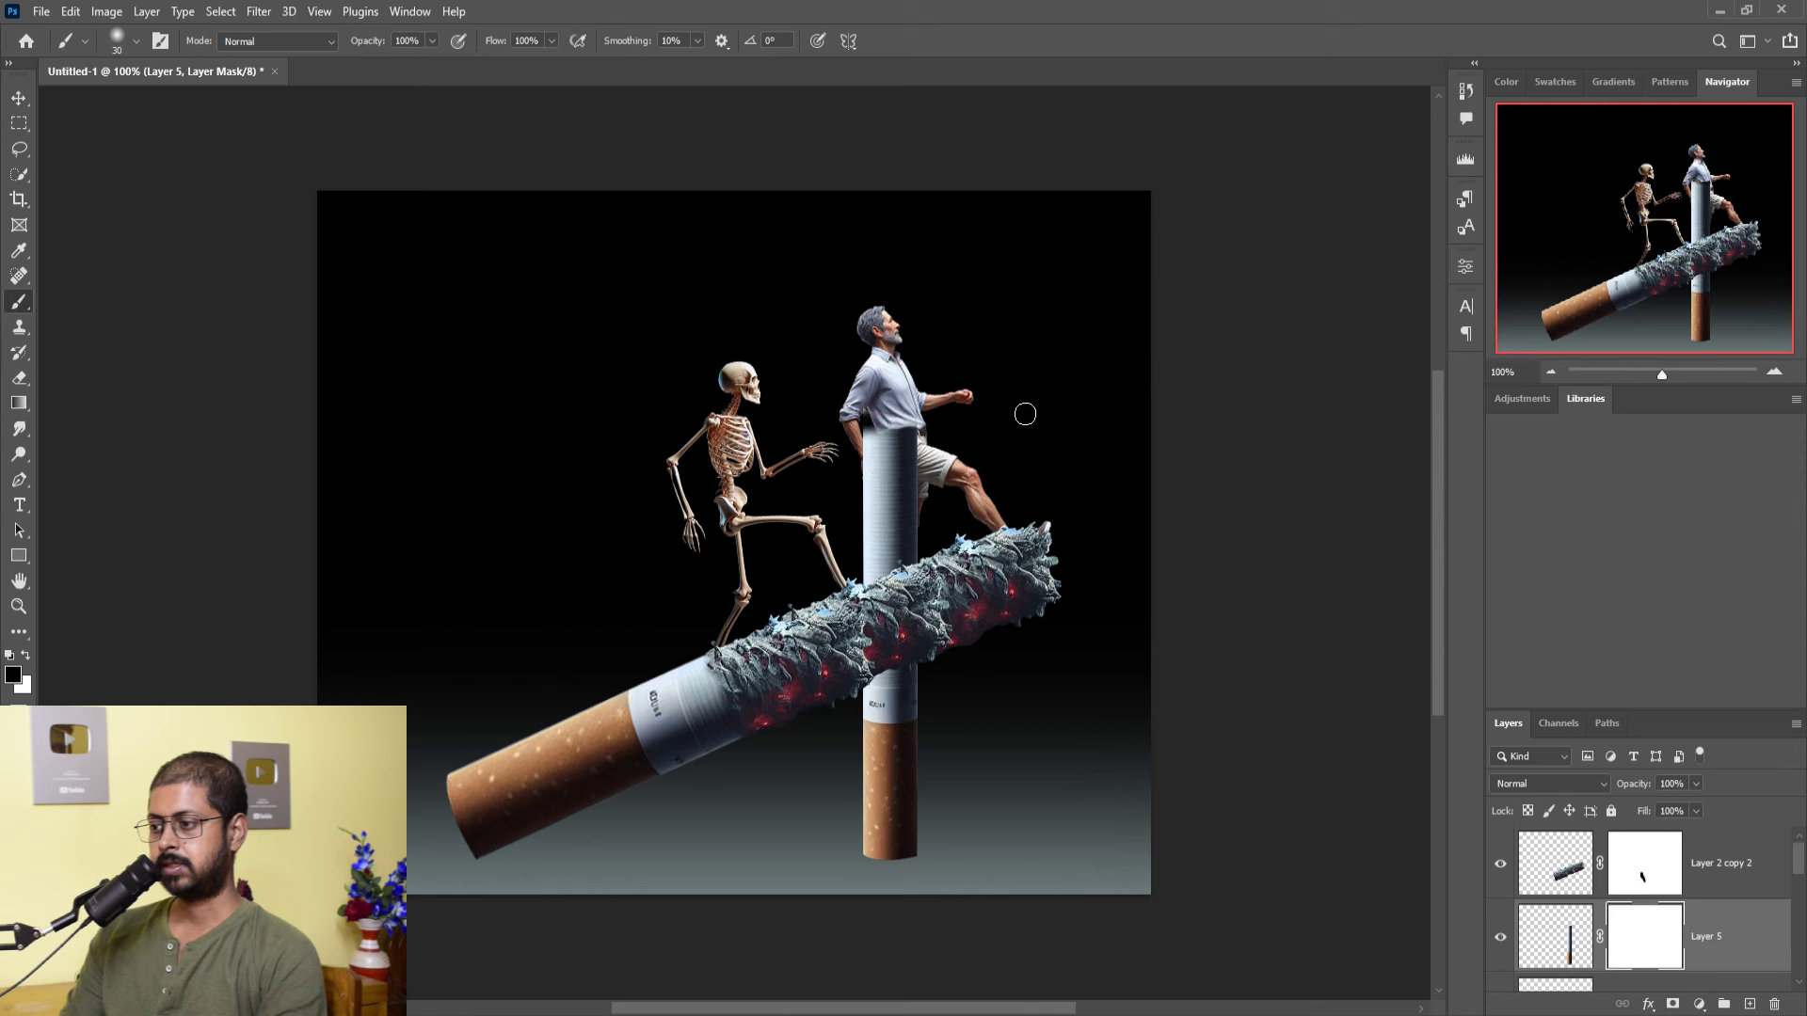
mouse_move(884, 452)
mouse_down()
mouse_move(957, 447)
mouse_move(937, 521)
mouse_move(956, 559)
mouse_up()
key(bracketright)
key(bracketright)
key(bracketright)
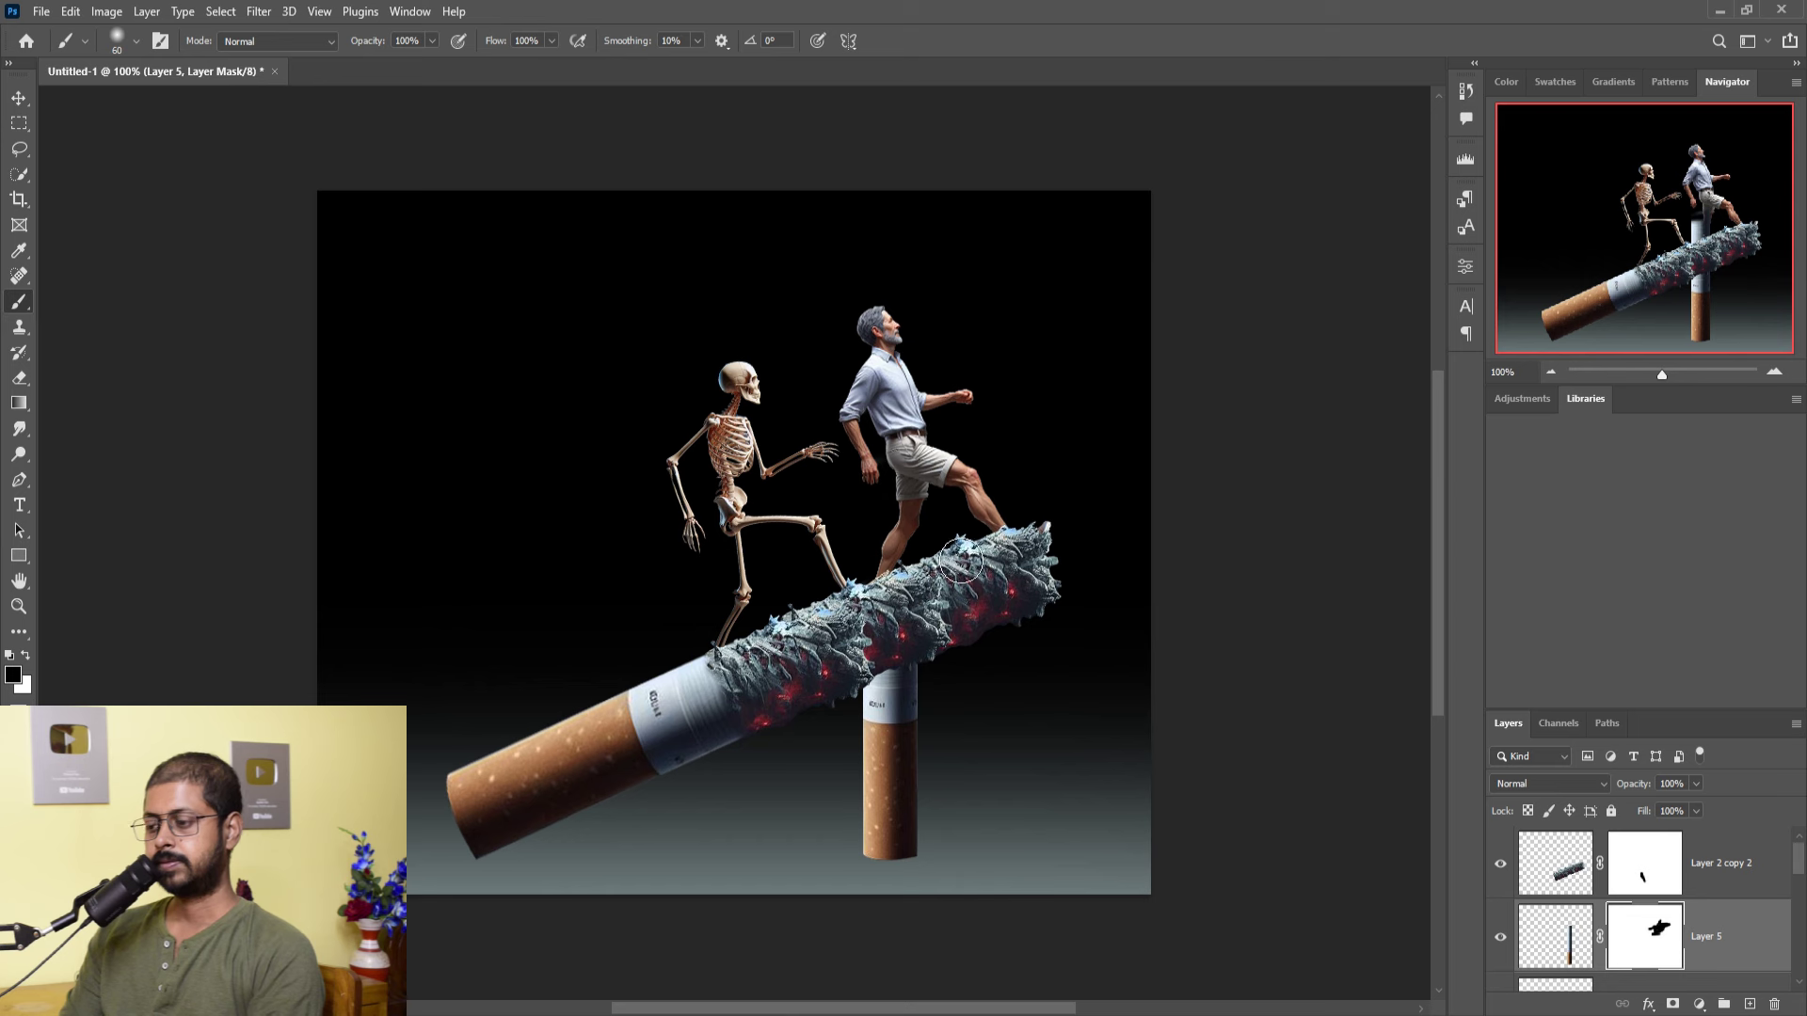
key(v)
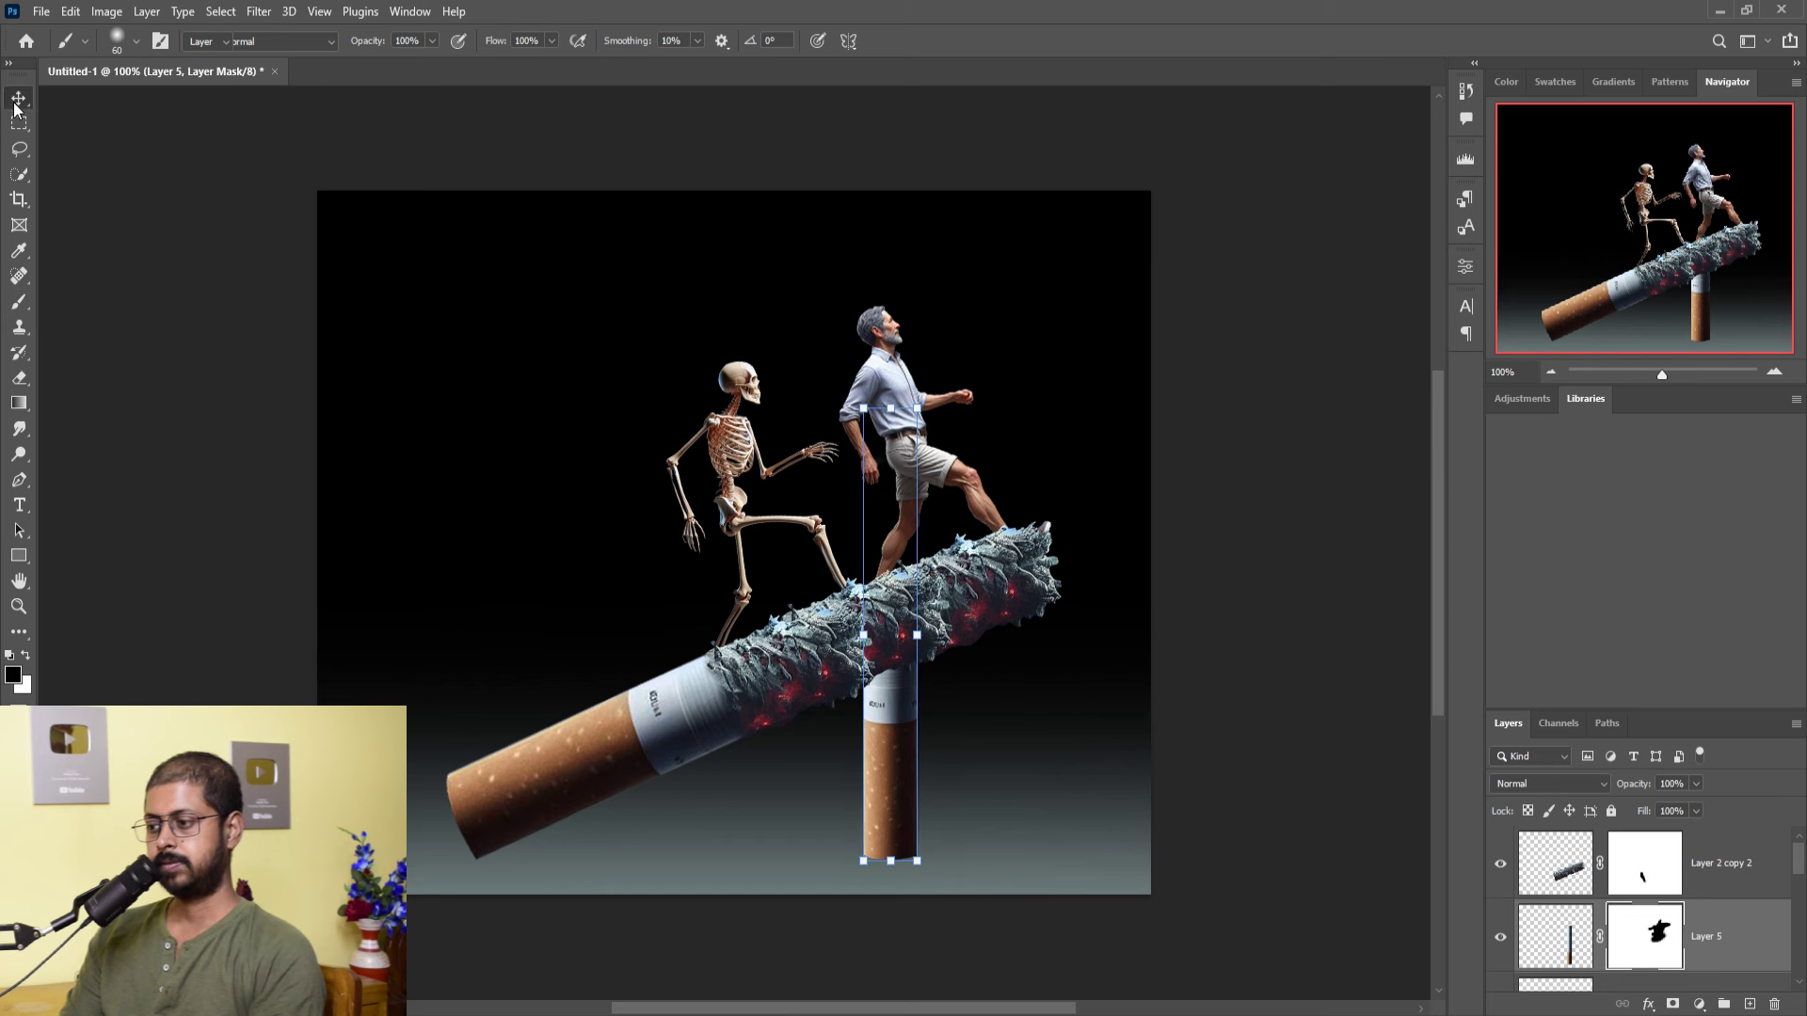
mouse_move(929, 644)
mouse_down()
mouse_move(955, 642)
mouse_move(937, 642)
mouse_up()
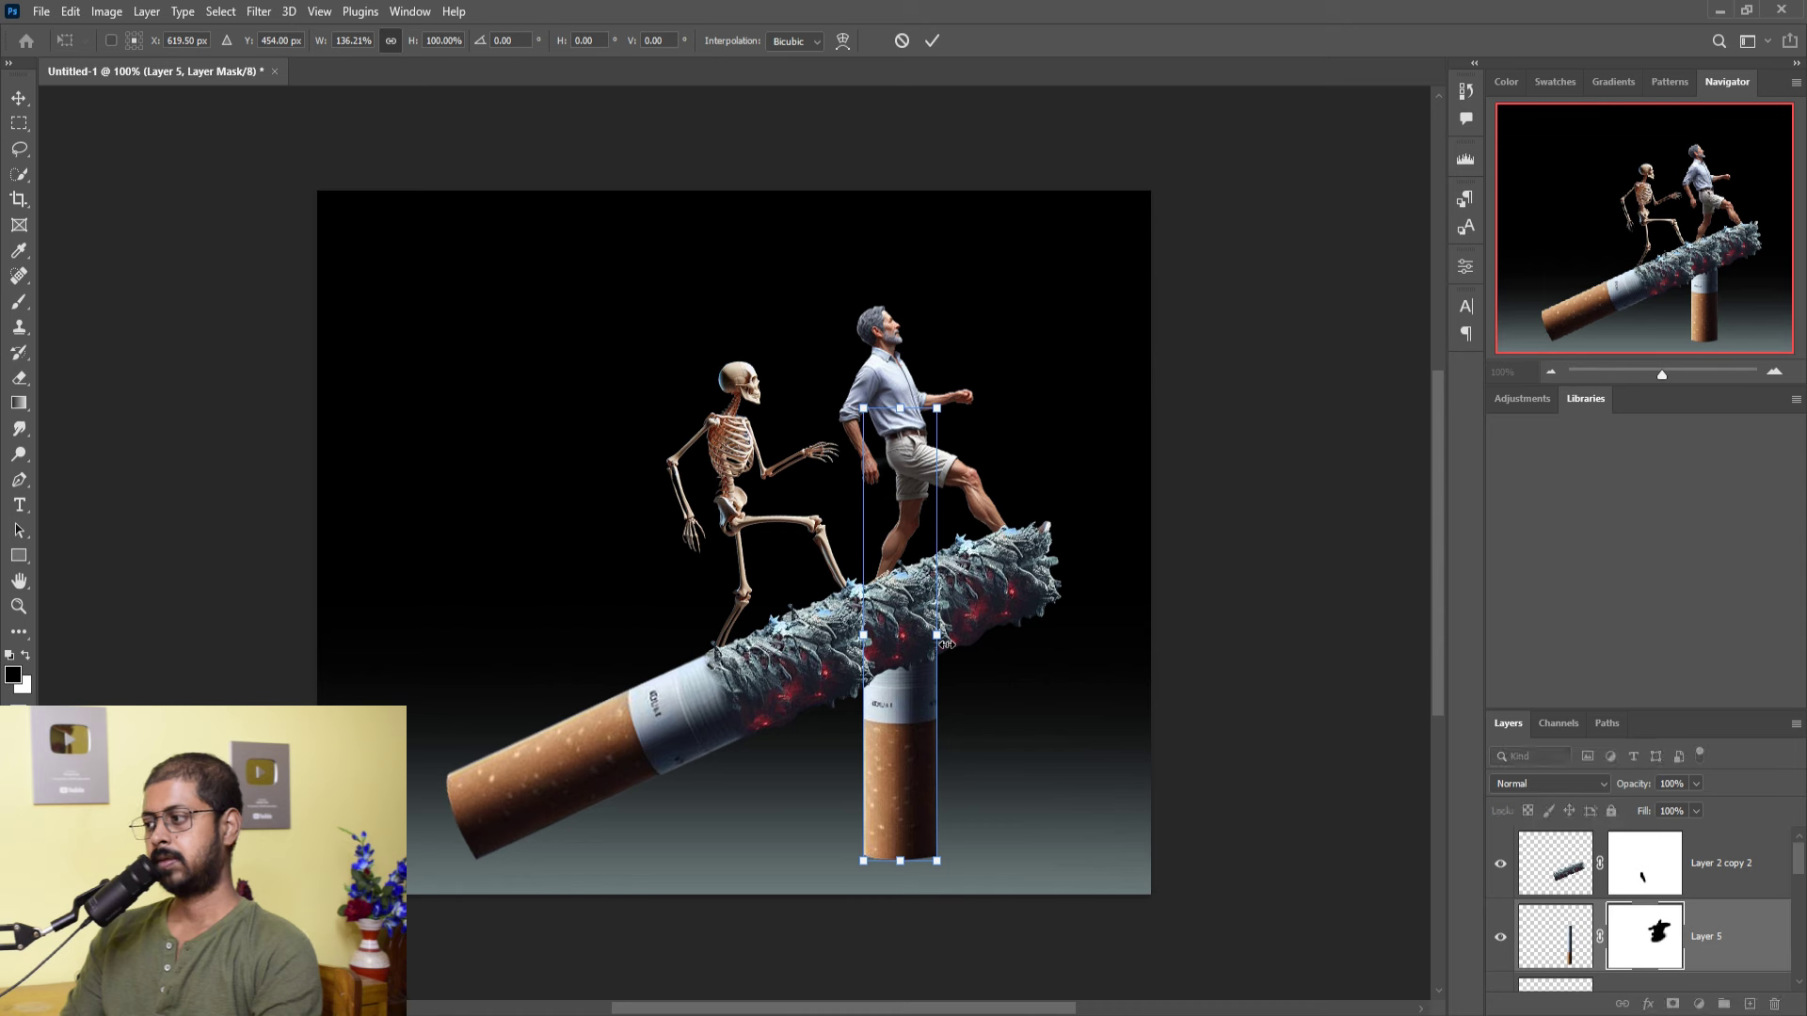
- Commit the upright cigarette's 136.21% width
click(932, 41)
click(1734, 944)
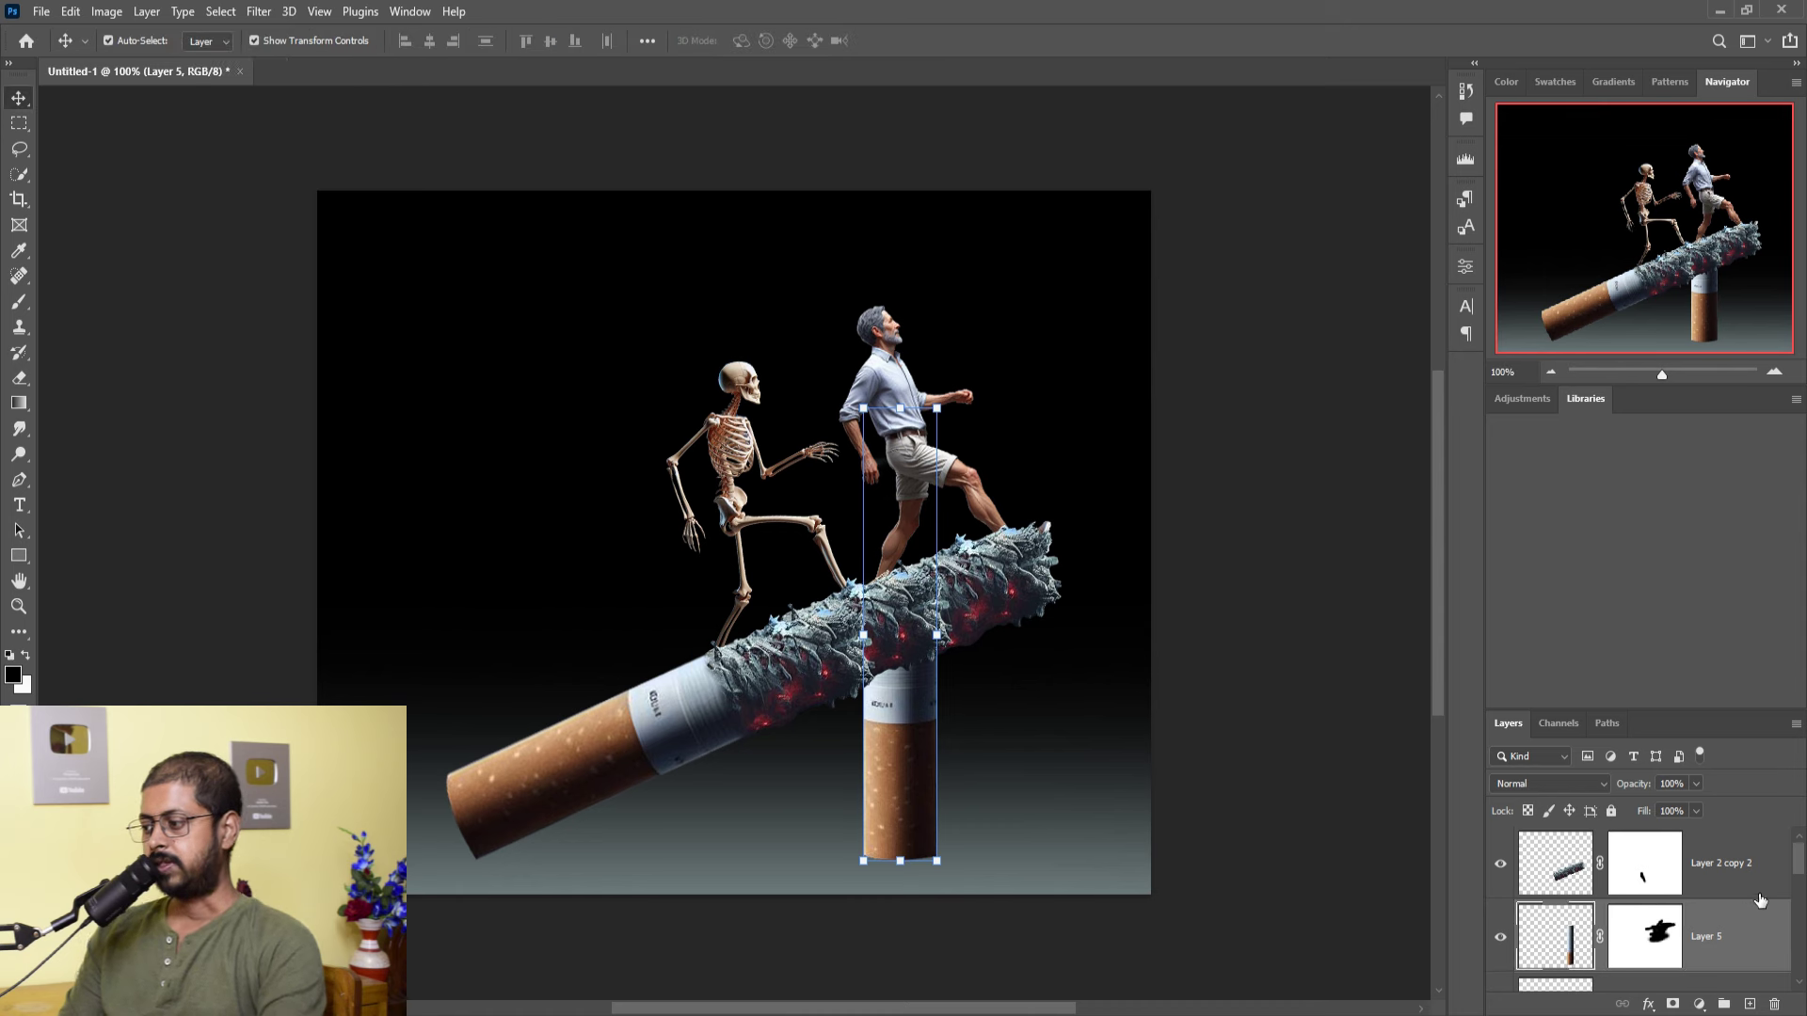
scroll(1647, 904, down, 3)
scroll(1647, 904, down, 3)
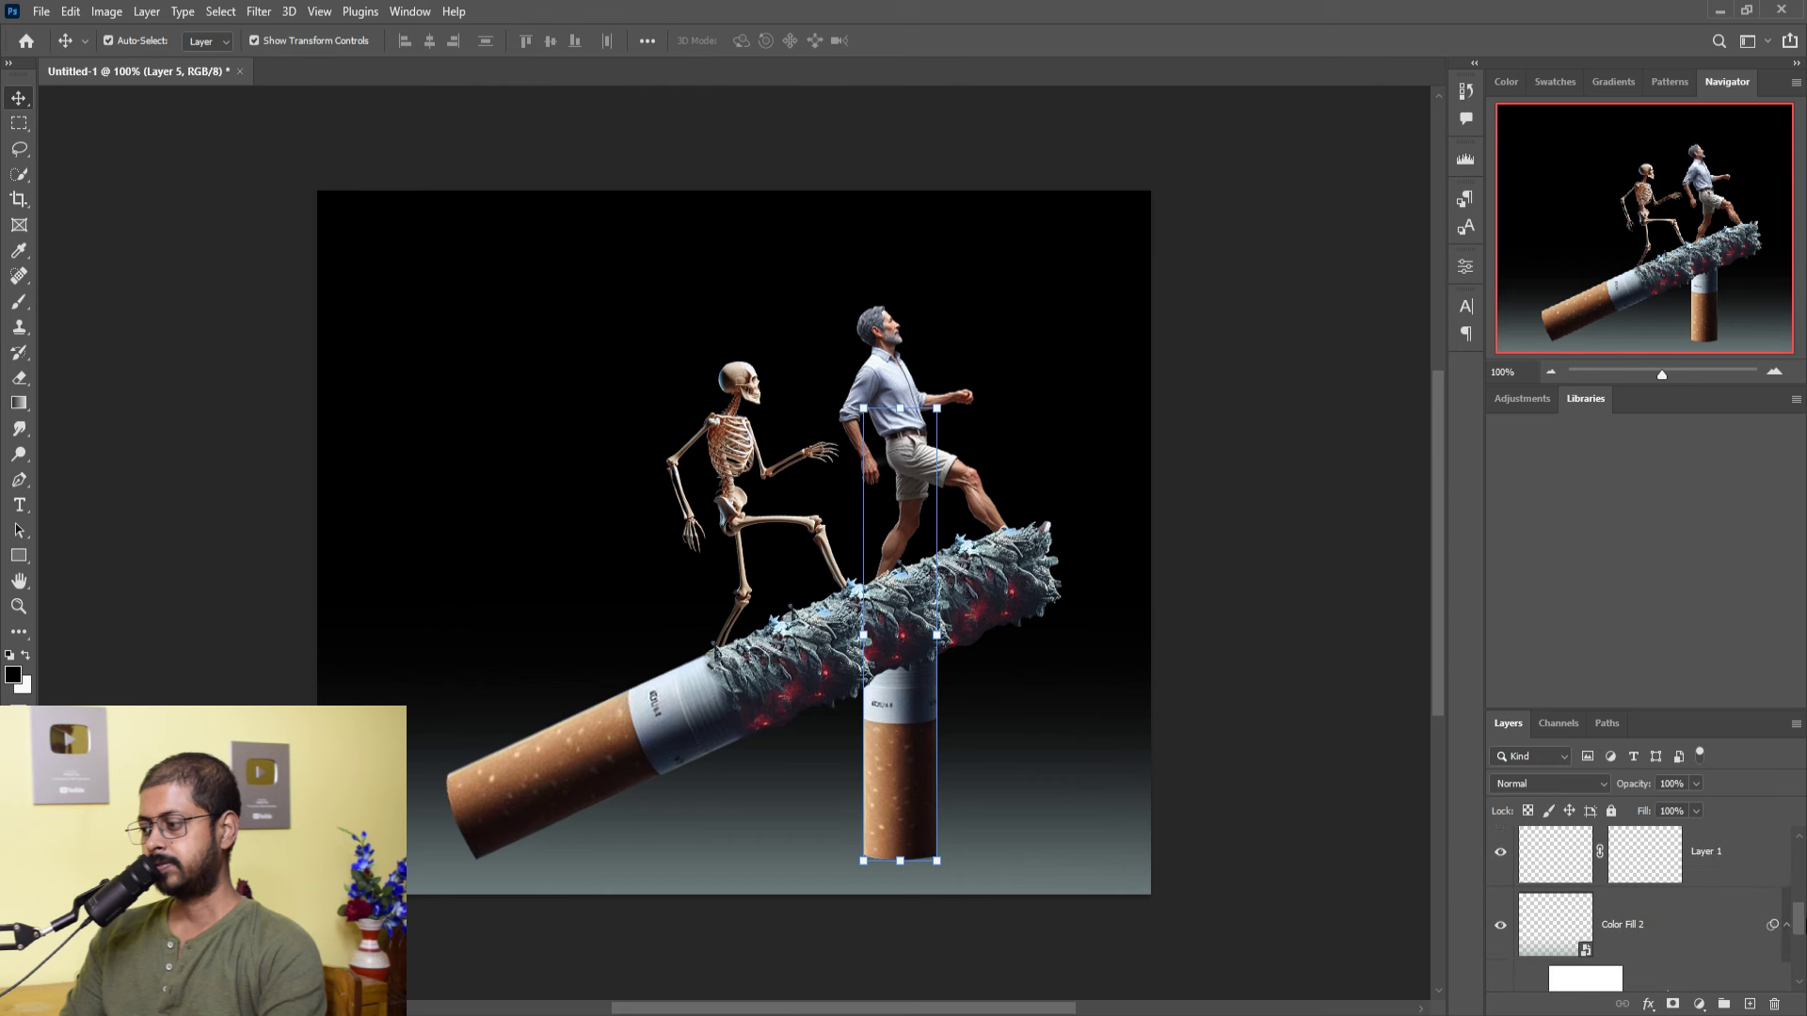
scroll(1647, 903, down, 3)
scroll(1647, 904, down, 3)
scroll(1647, 904, up, 3)
scroll(1647, 904, up, 2)
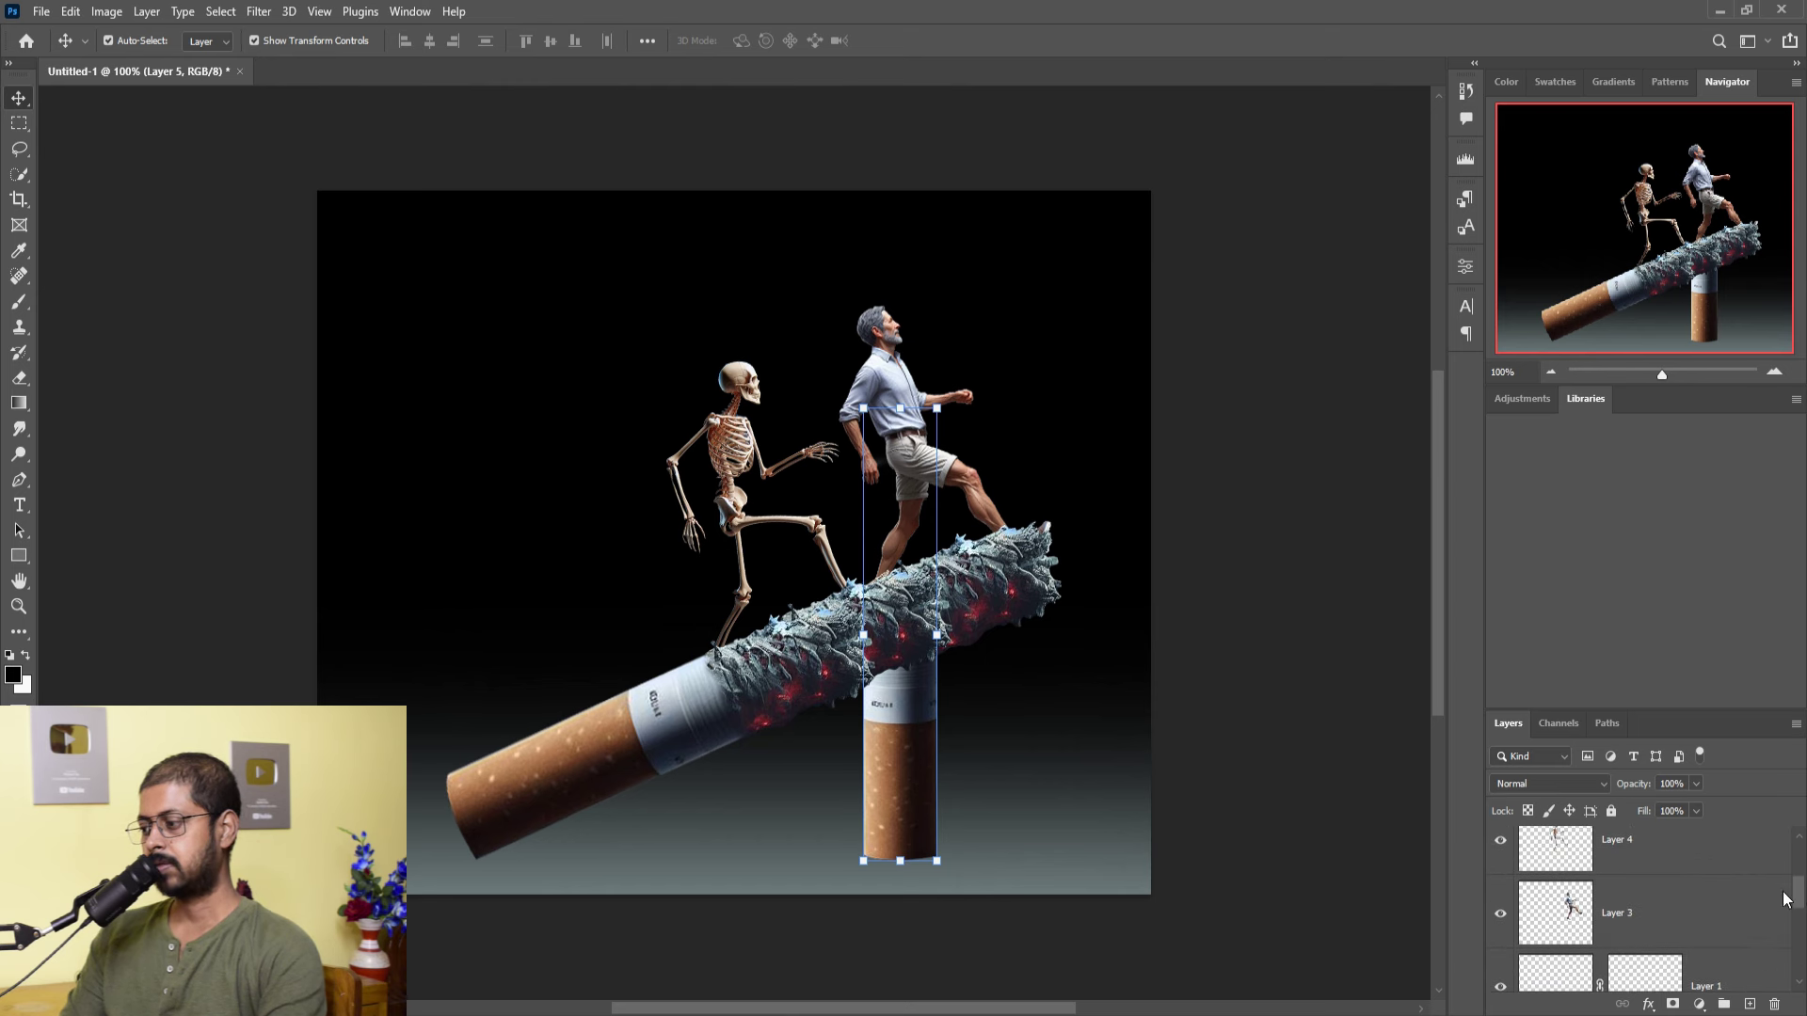
- Move the man, skeleton and both cigarettes together up and to the left
click(1691, 921)
scroll(1646, 903, up, 2)
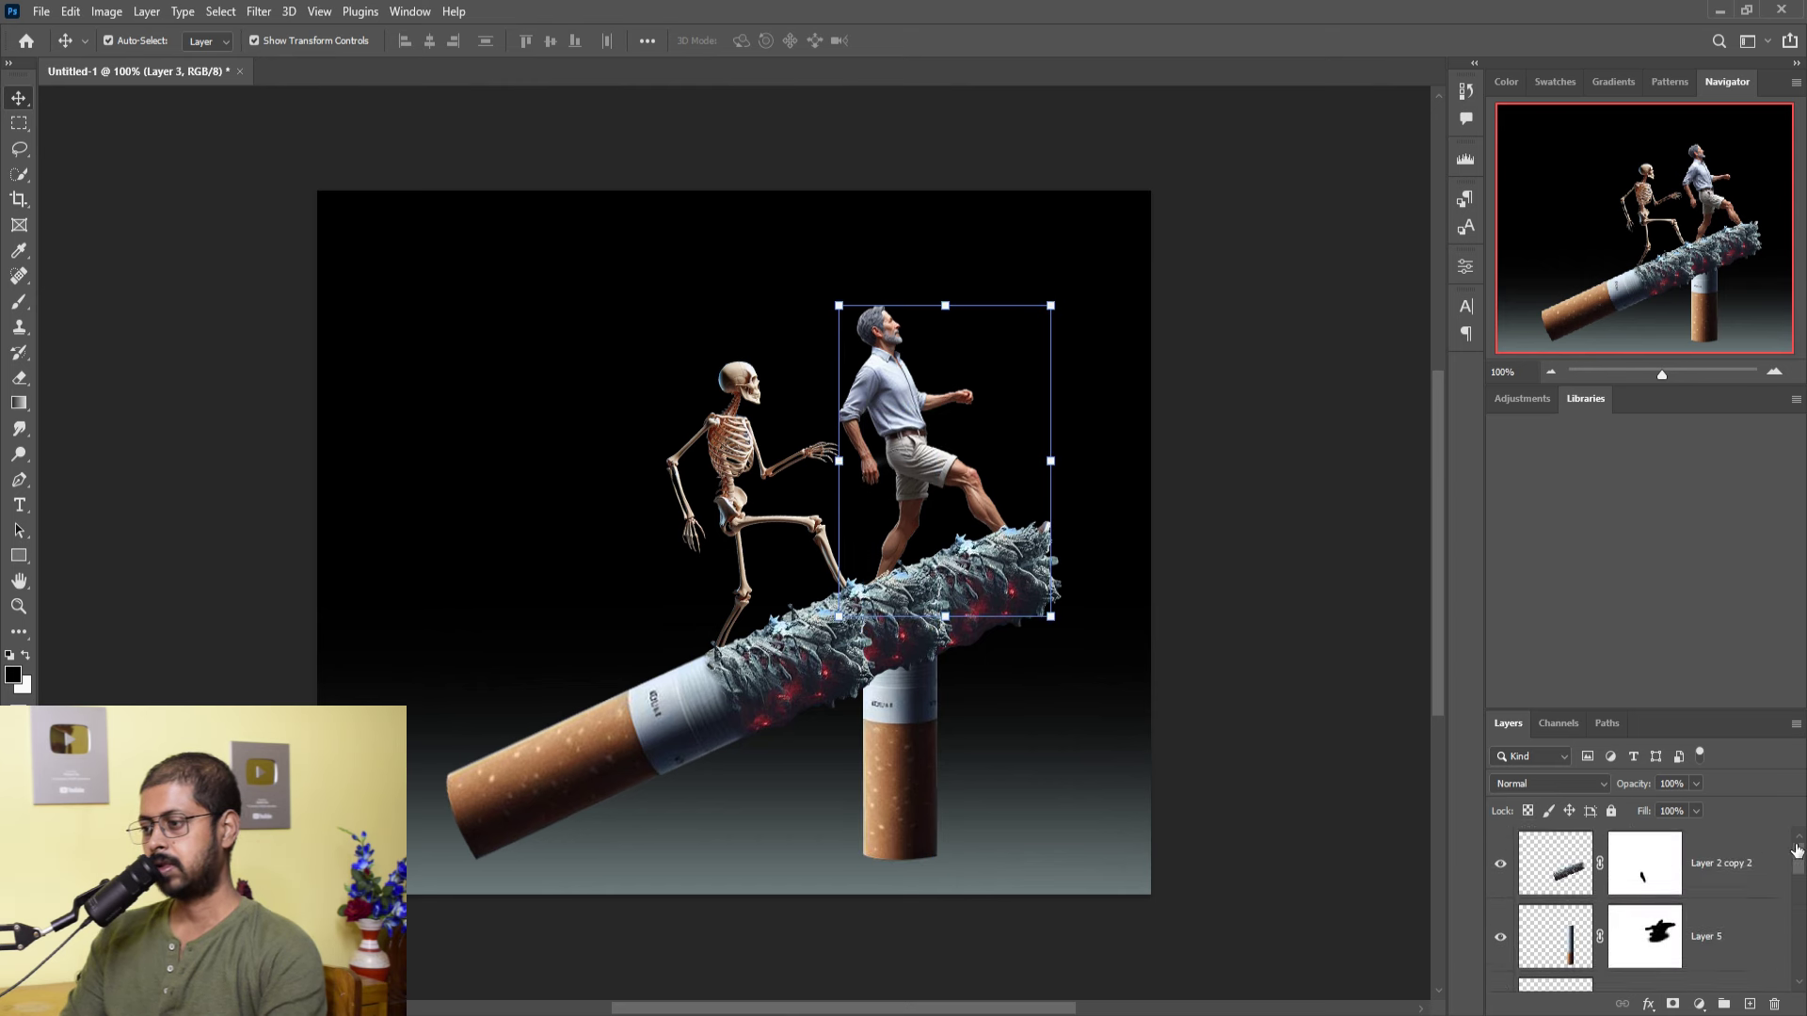
shift+click(1723, 863)
drag(868, 643, 841, 603)
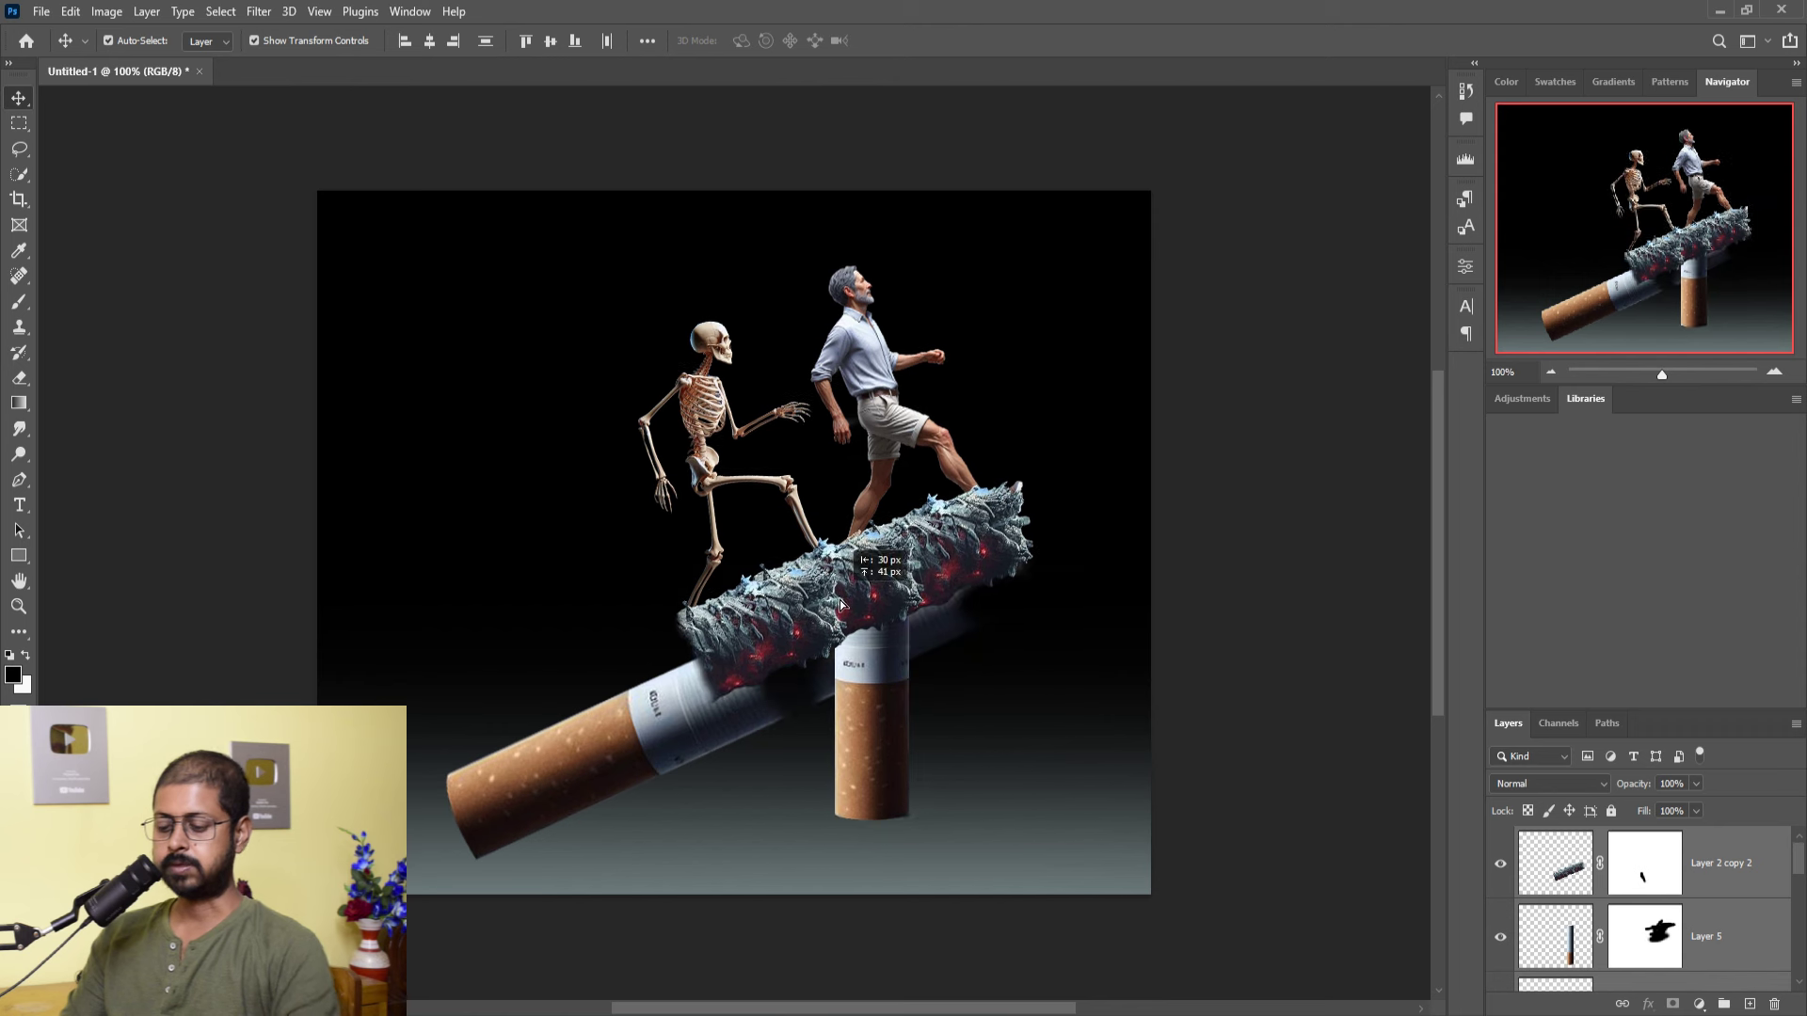
key(ctrl+z)
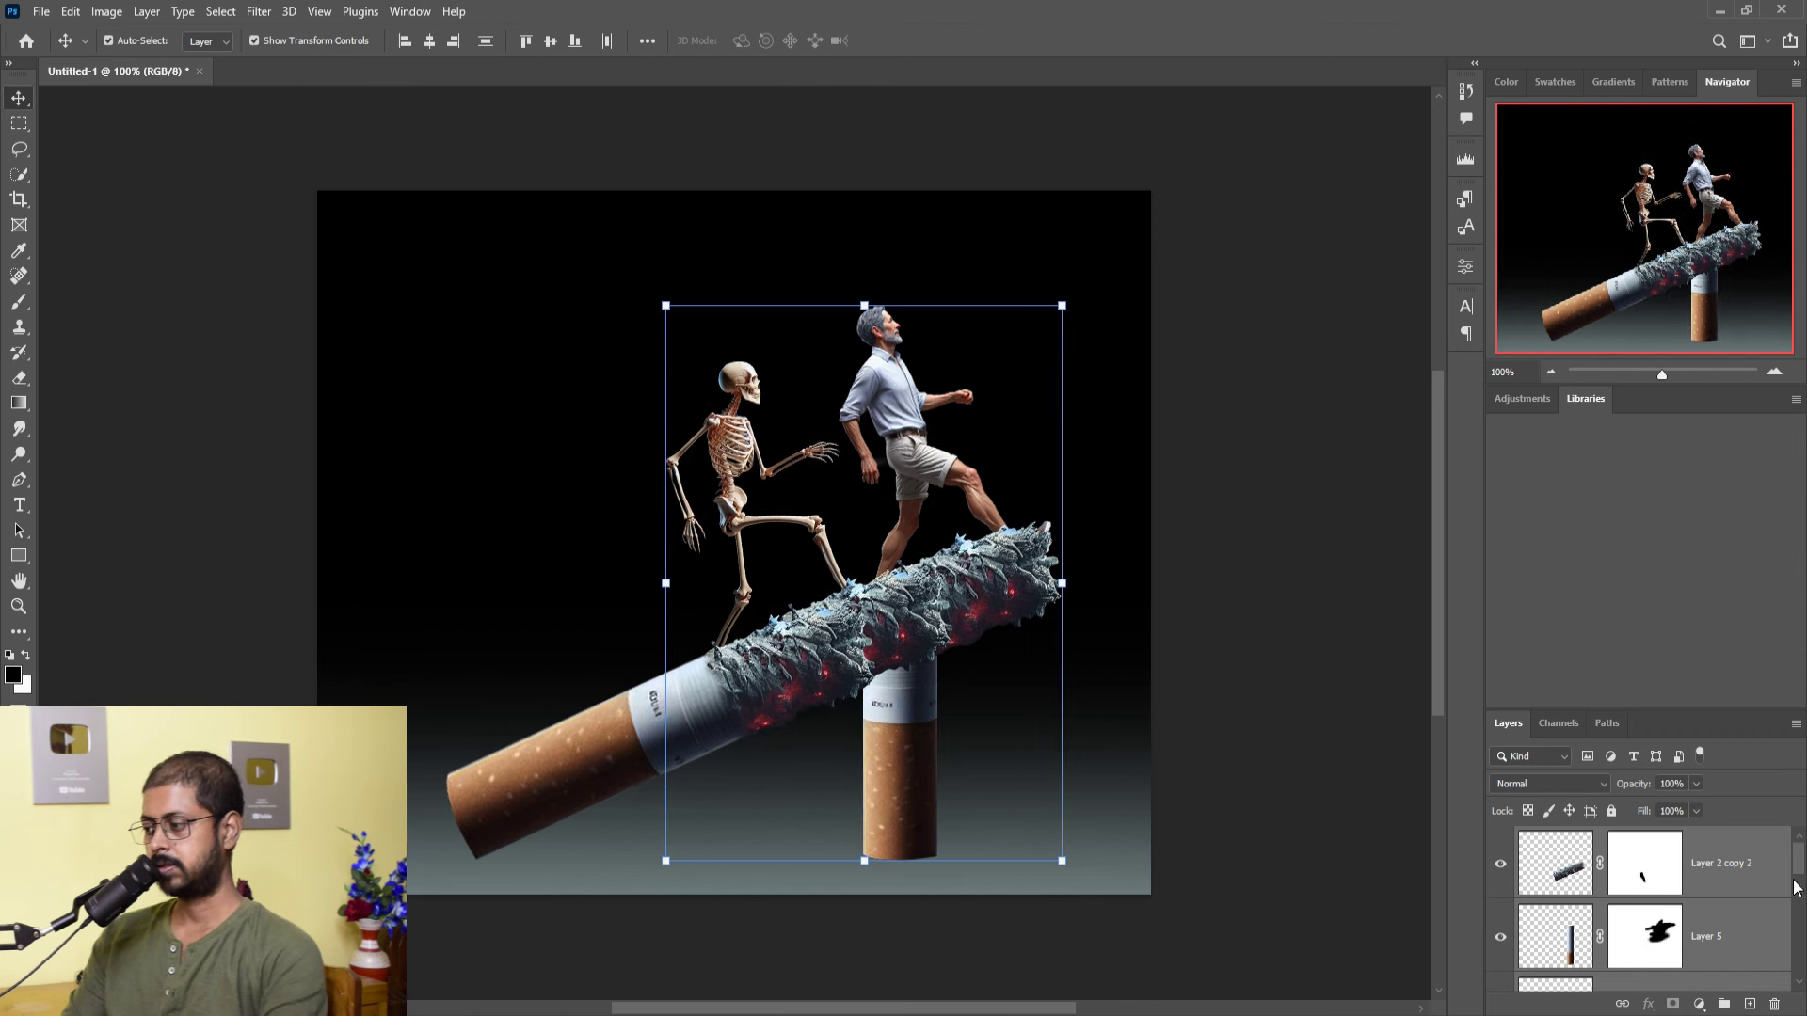
mouse_move(1795, 887)
mouse_down()
mouse_move(1798, 961)
mouse_move(1797, 920)
mouse_up()
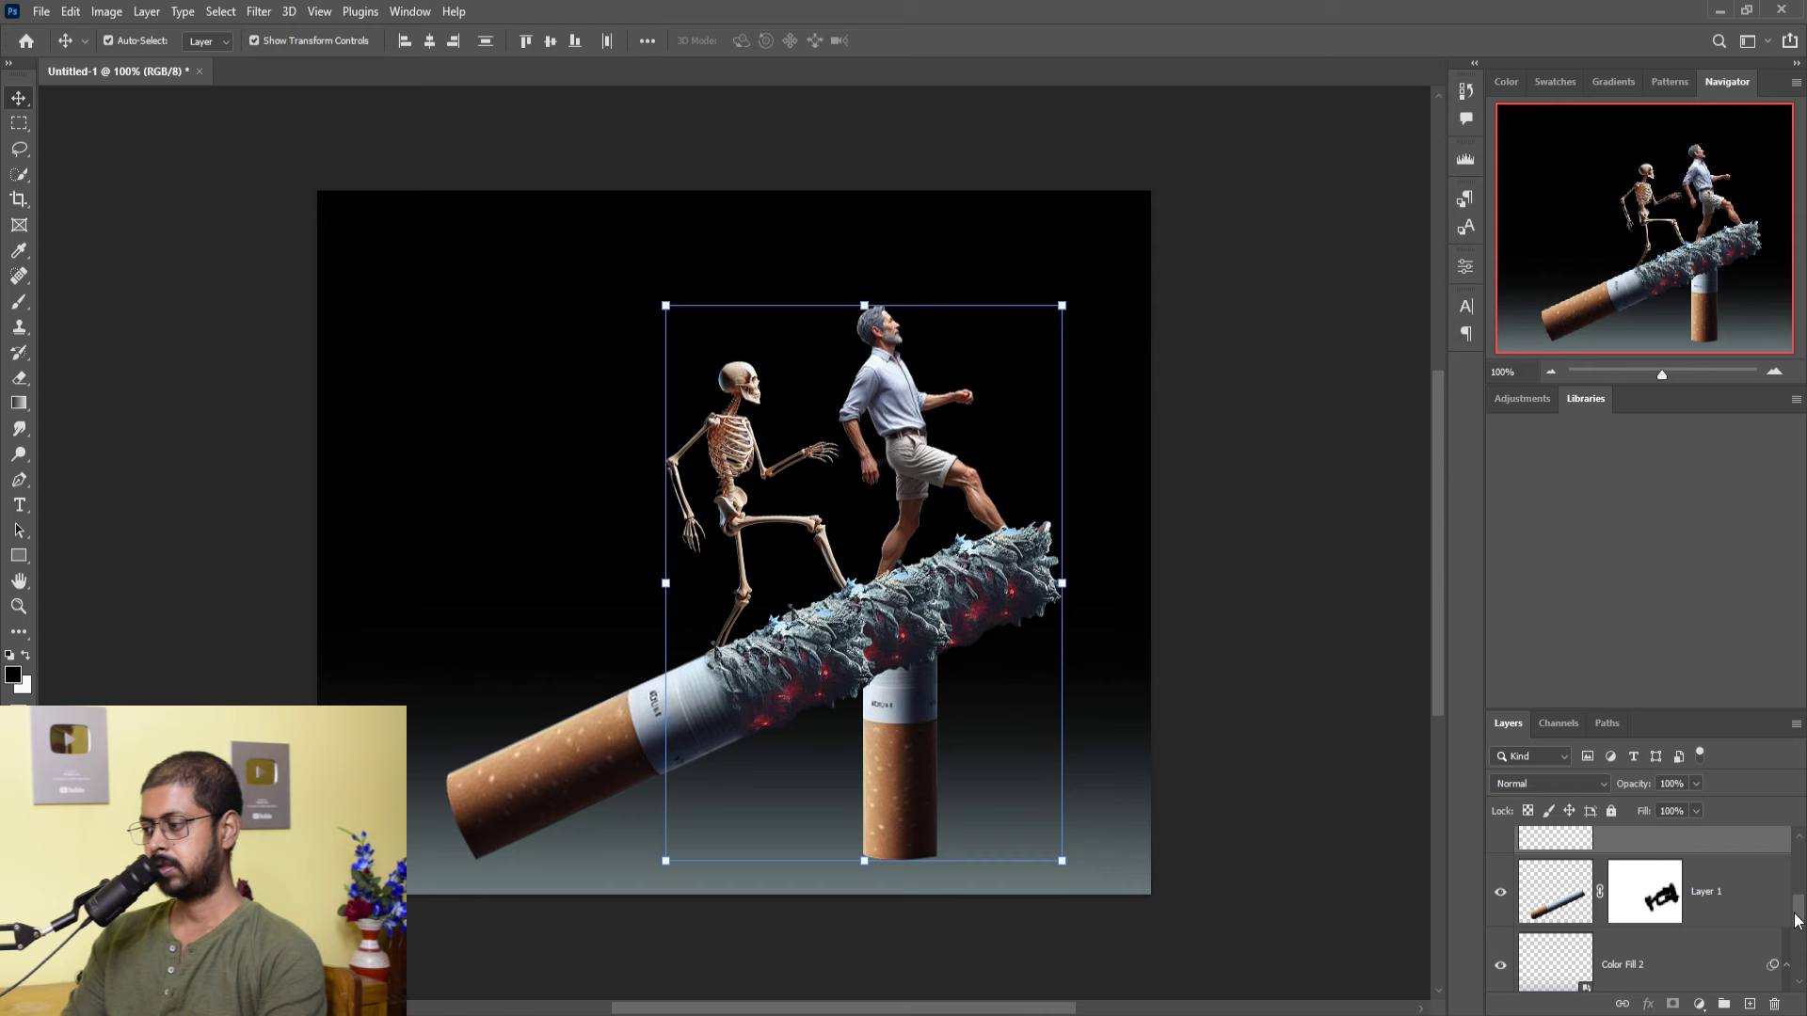
click(1742, 909)
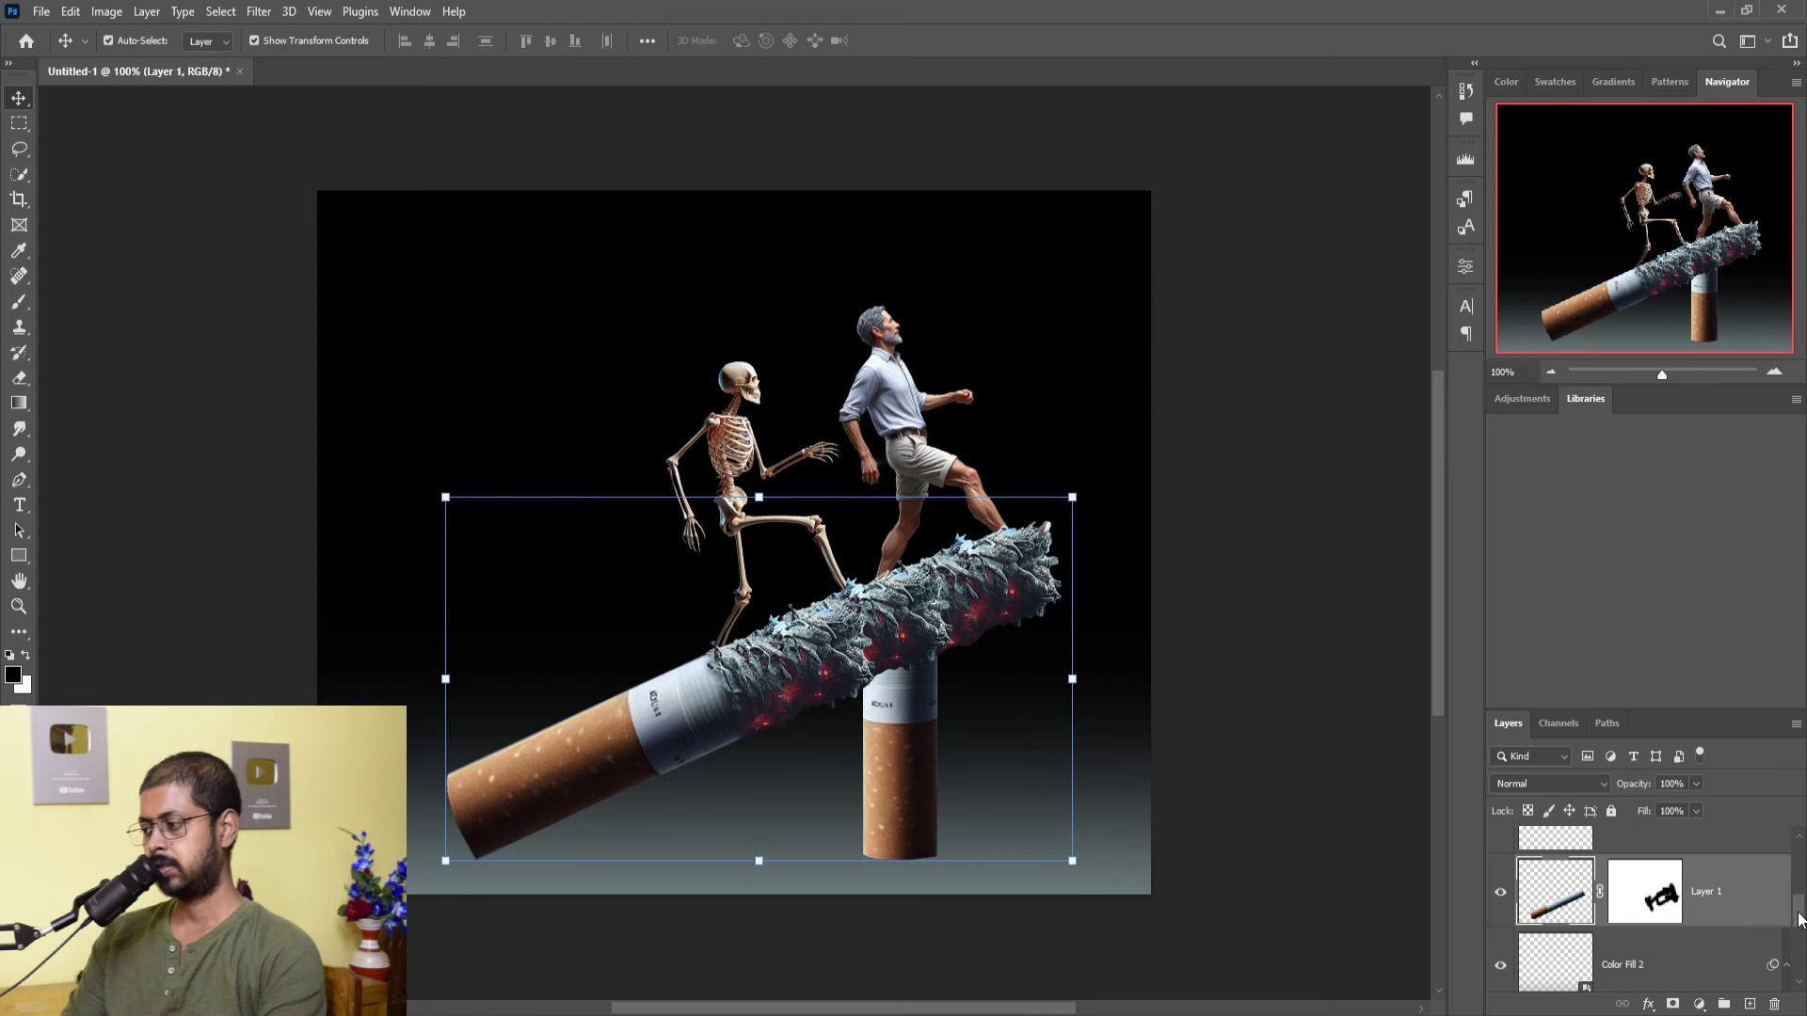
drag(1800, 921, 1799, 856)
shift+click(1765, 878)
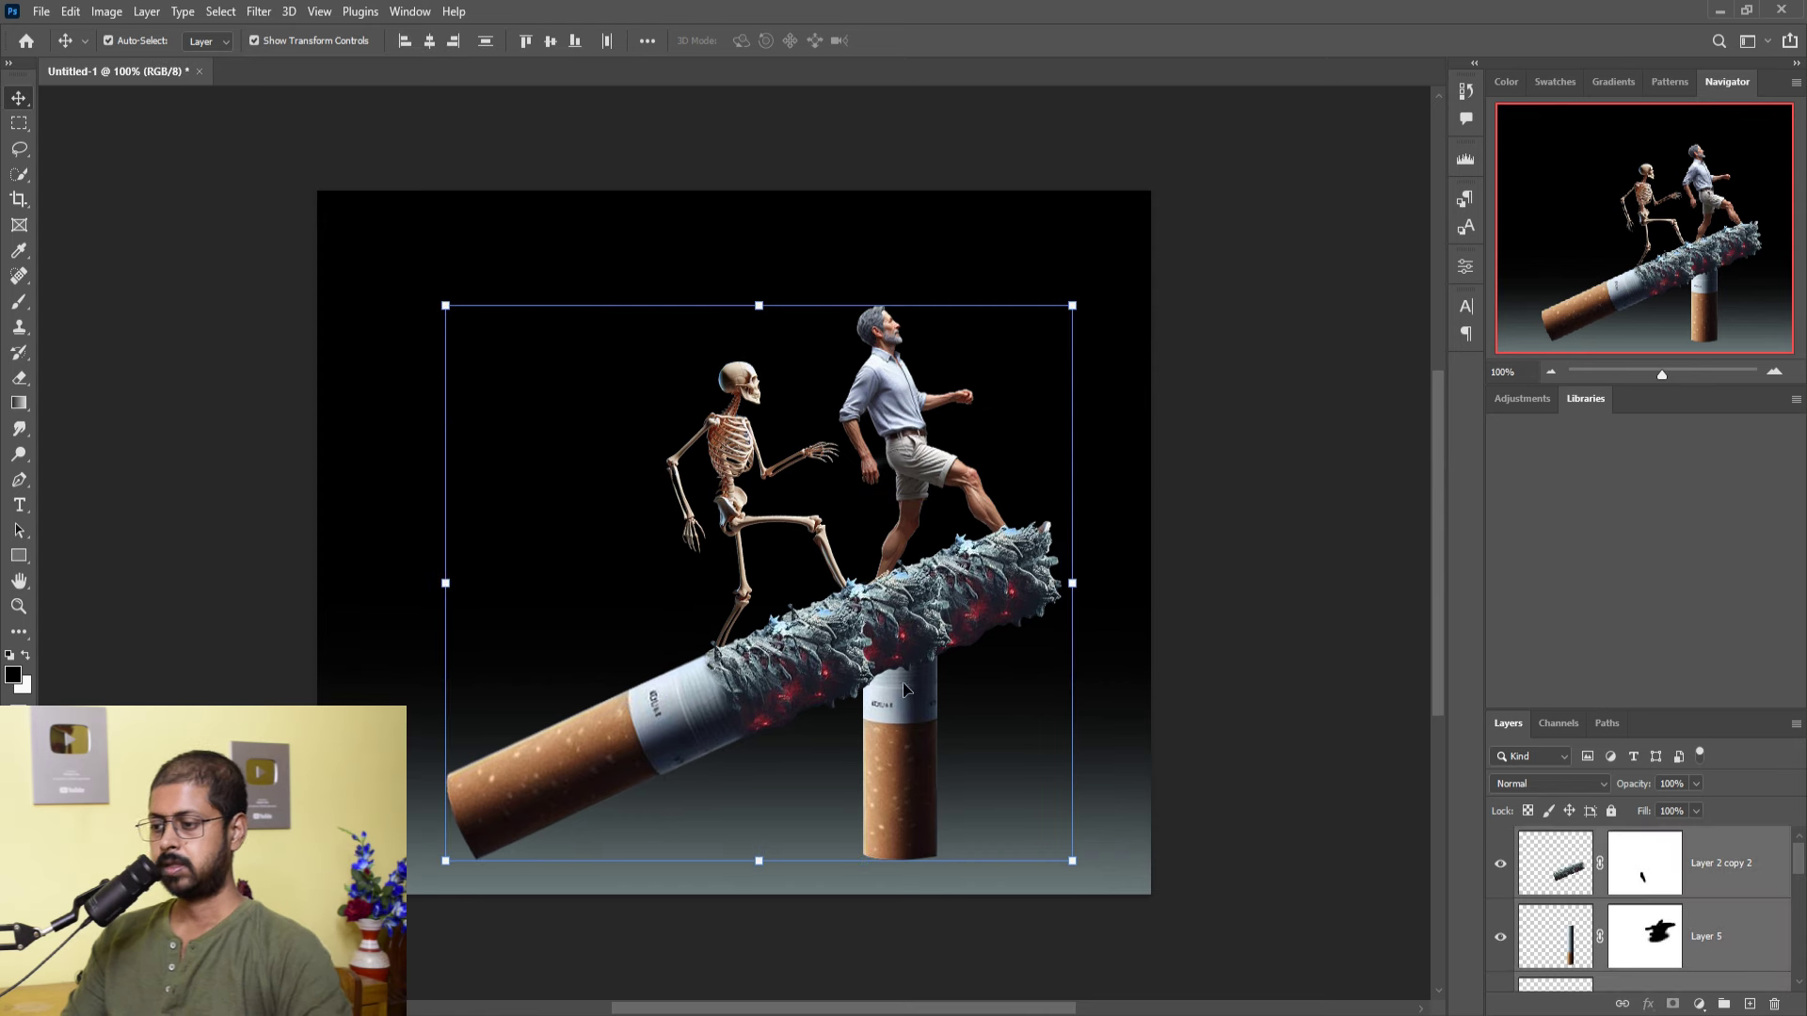
drag(885, 652, 784, 634)
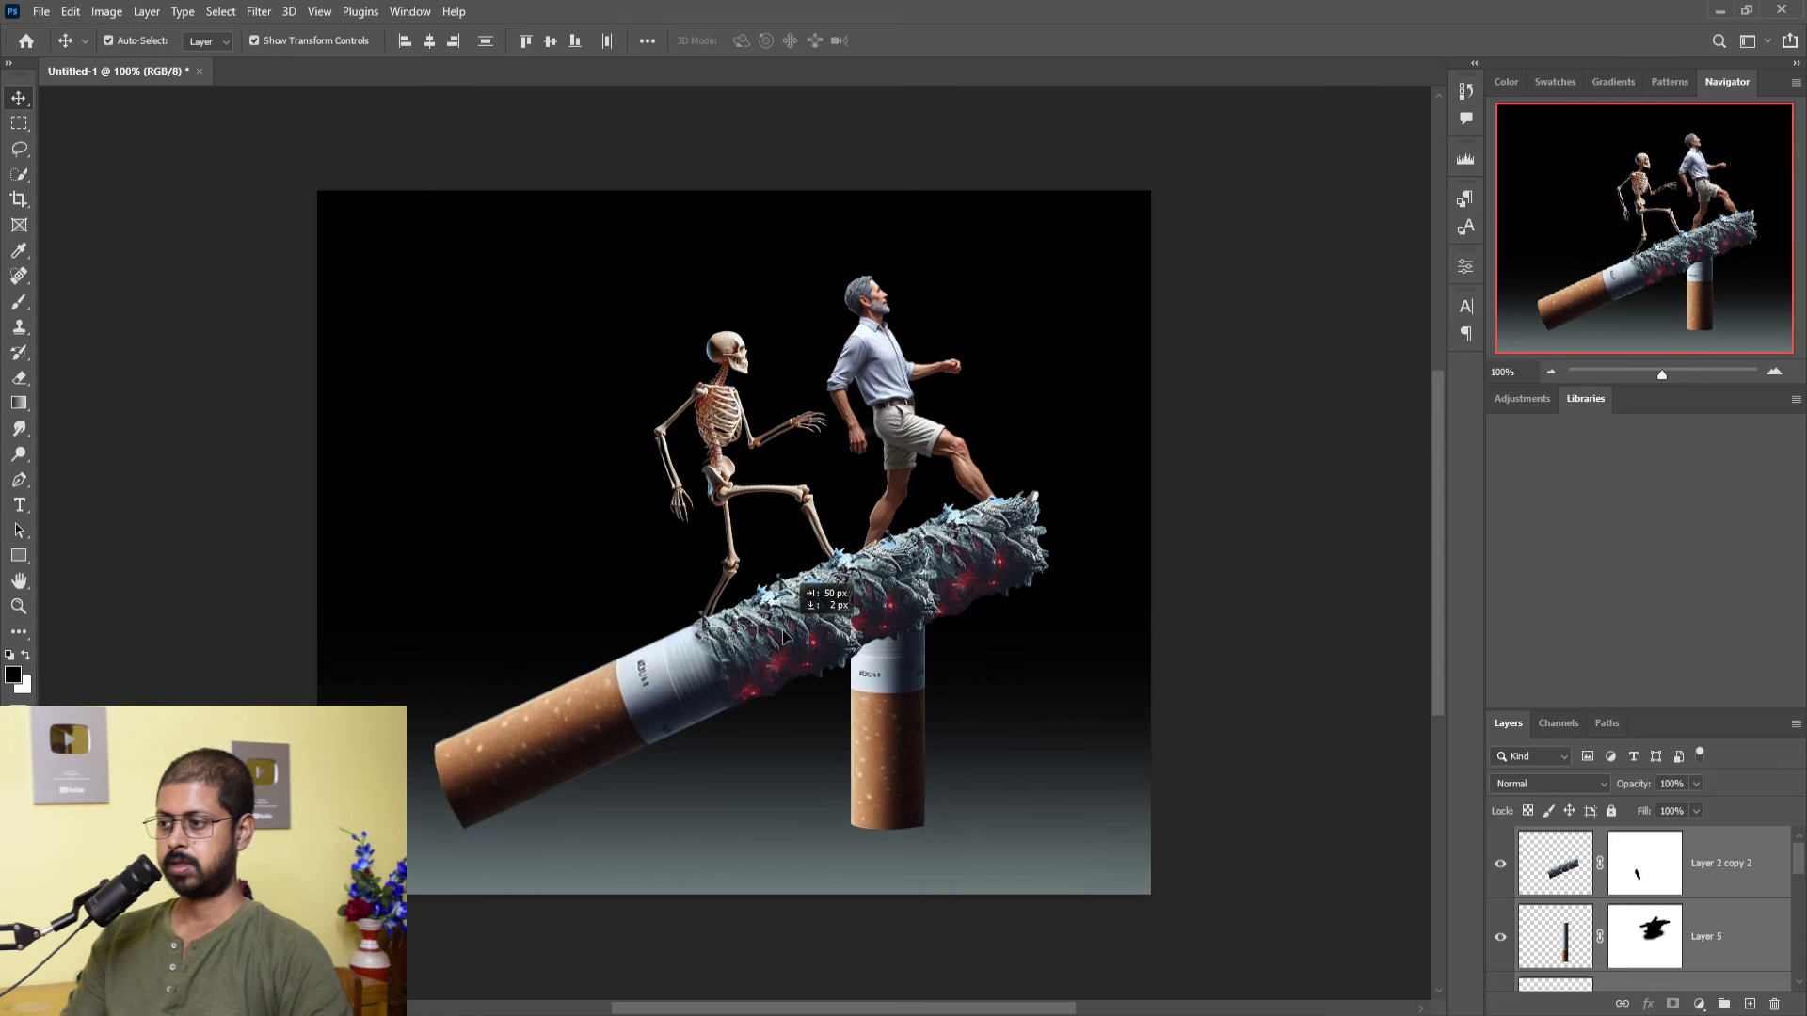
drag(784, 637, 779, 636)
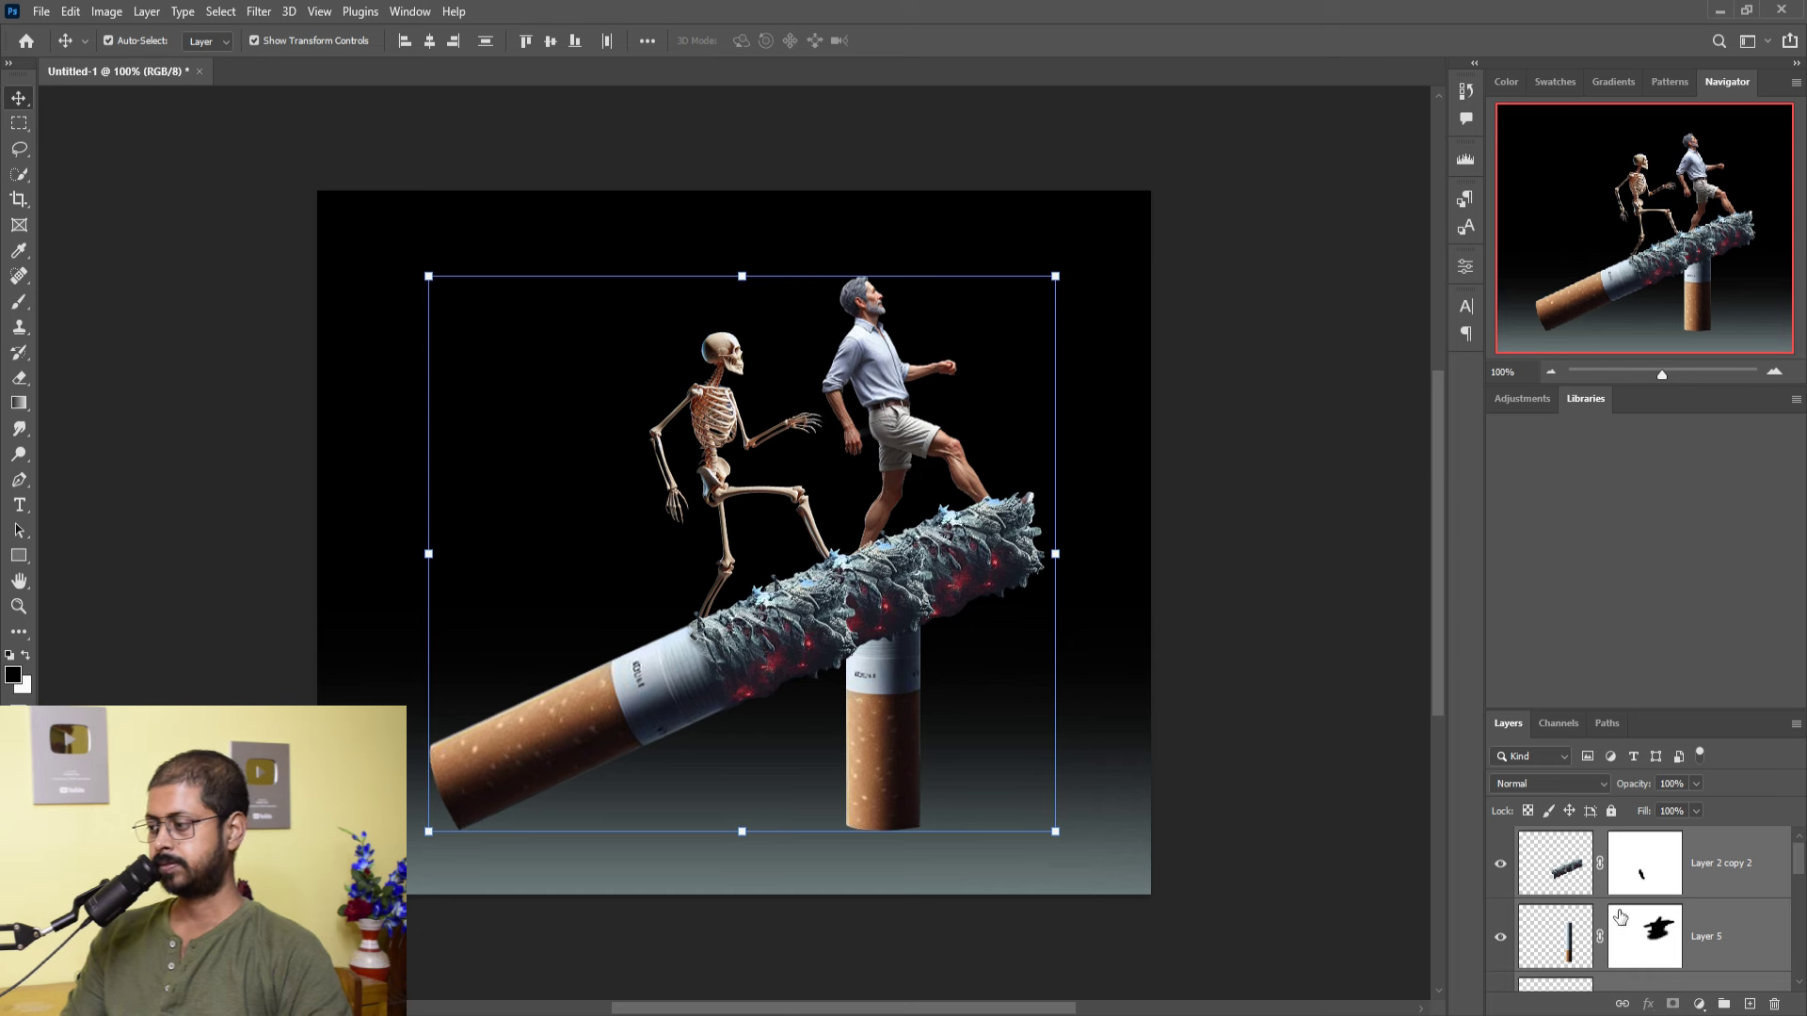
- Add a new empty layer above the skeleton's Layer 4
click(1760, 939)
scroll(1767, 969, down, 1)
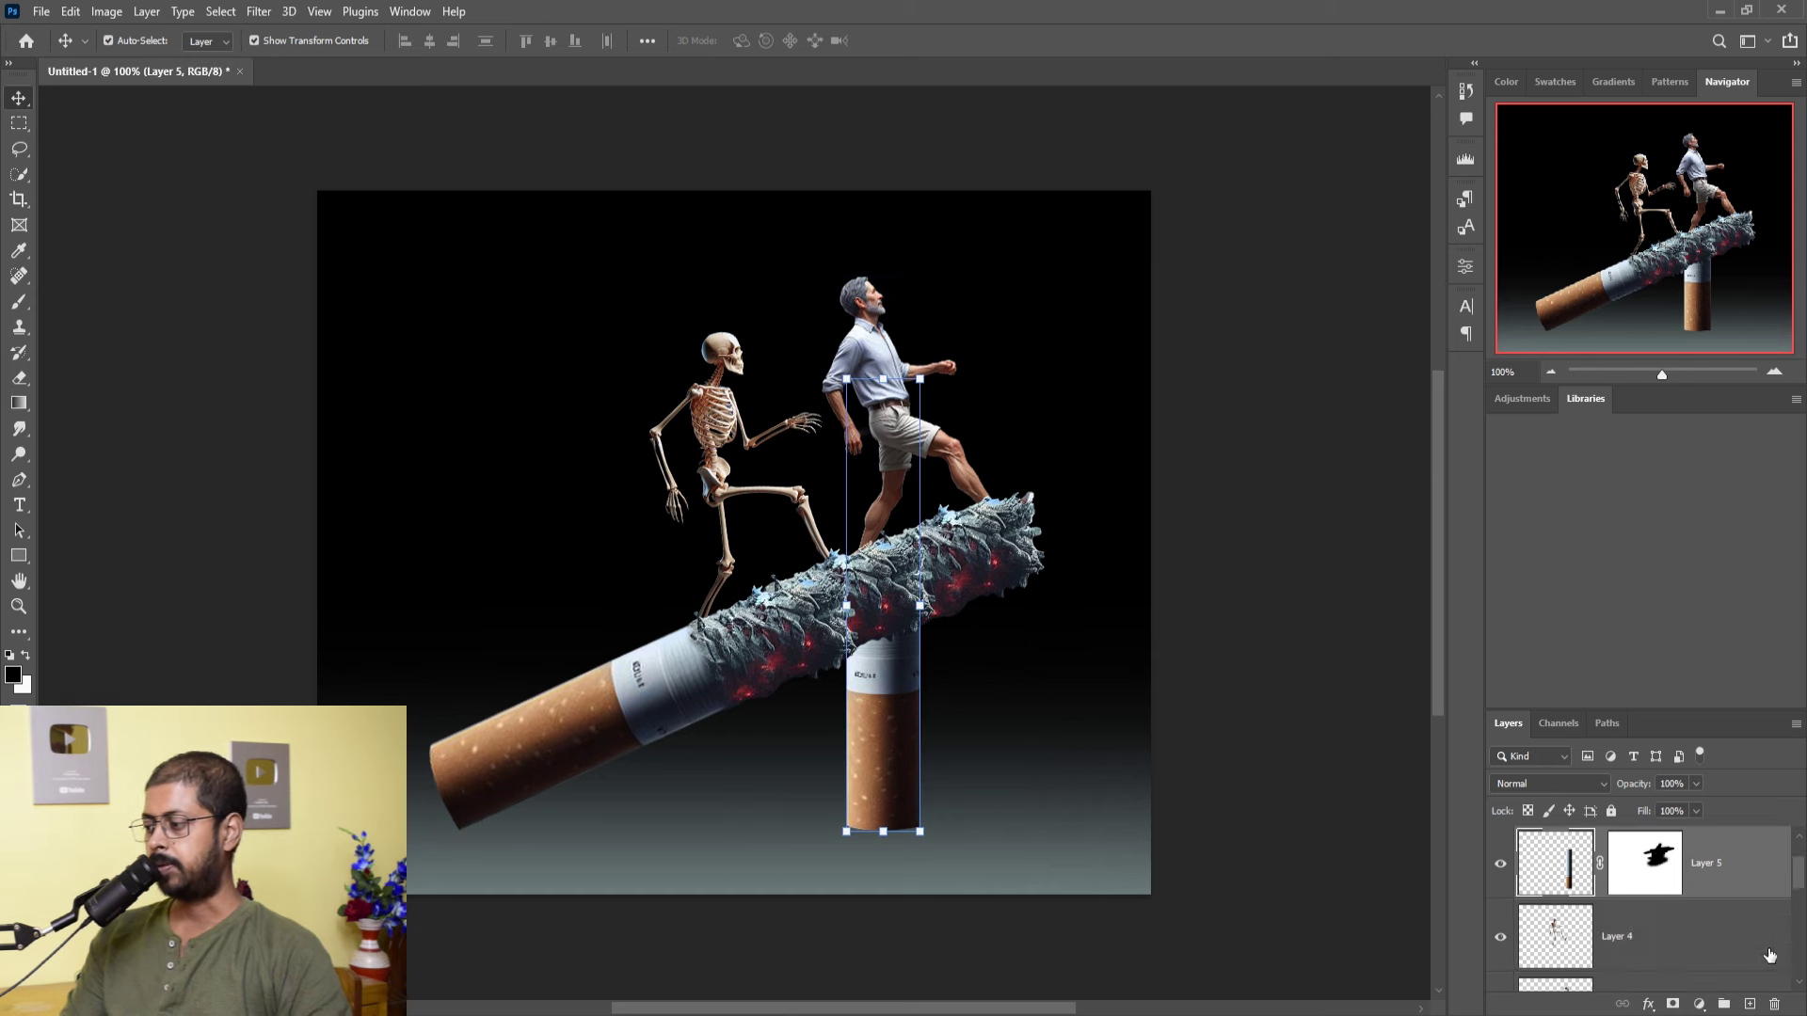
click(1749, 945)
click(1753, 1005)
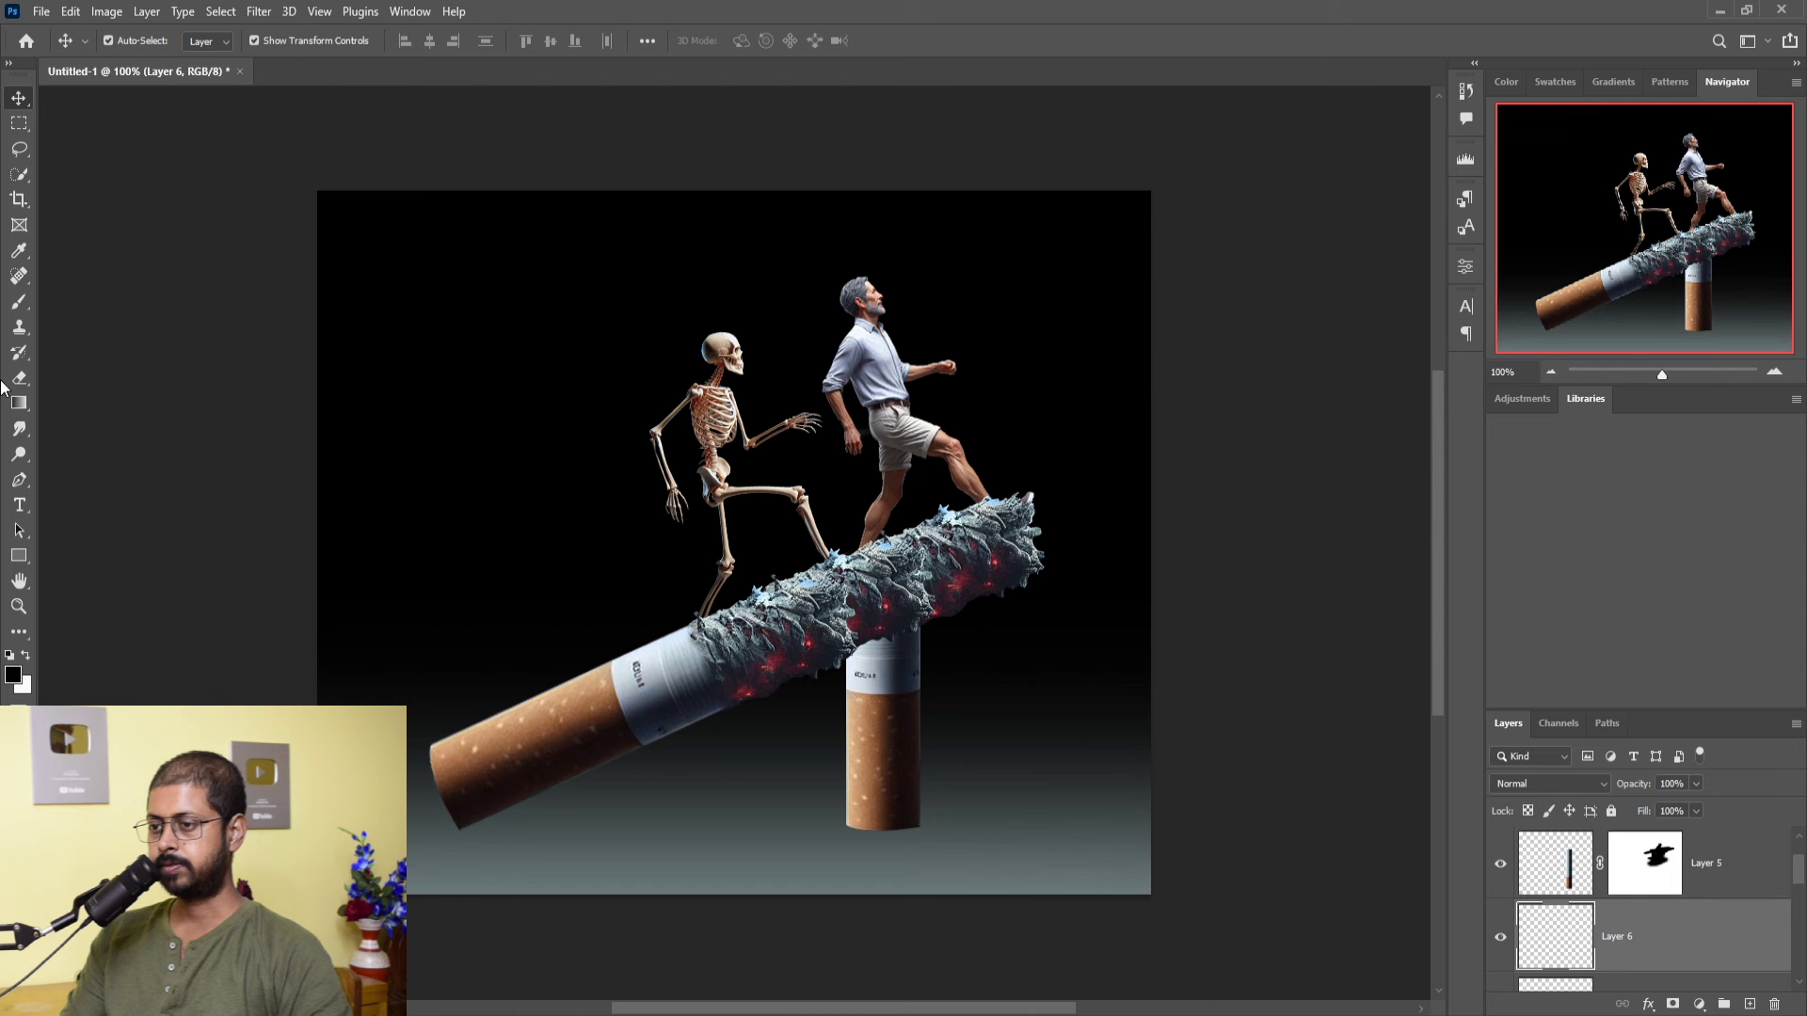
- Paint a soft dark shadow on Layer 6 and stretch it flat under the upright cigarette
click(14, 313)
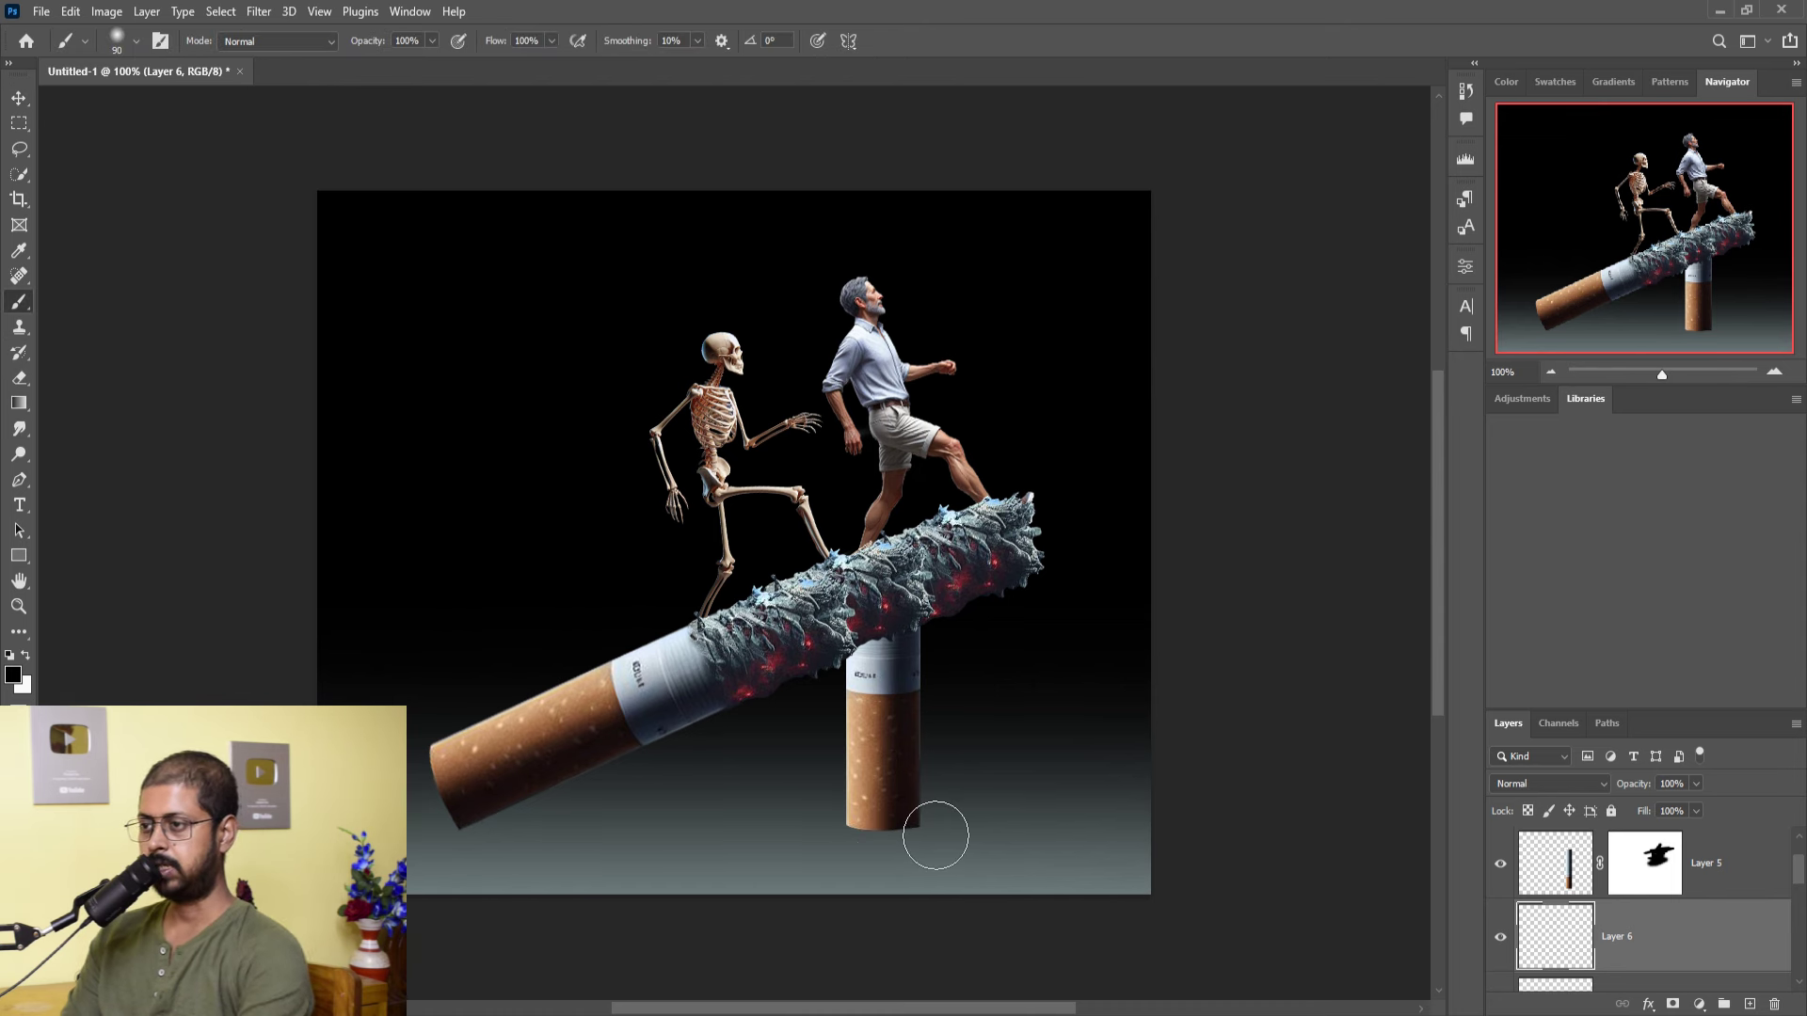
key(bracketright)
drag(940, 807, 906, 842)
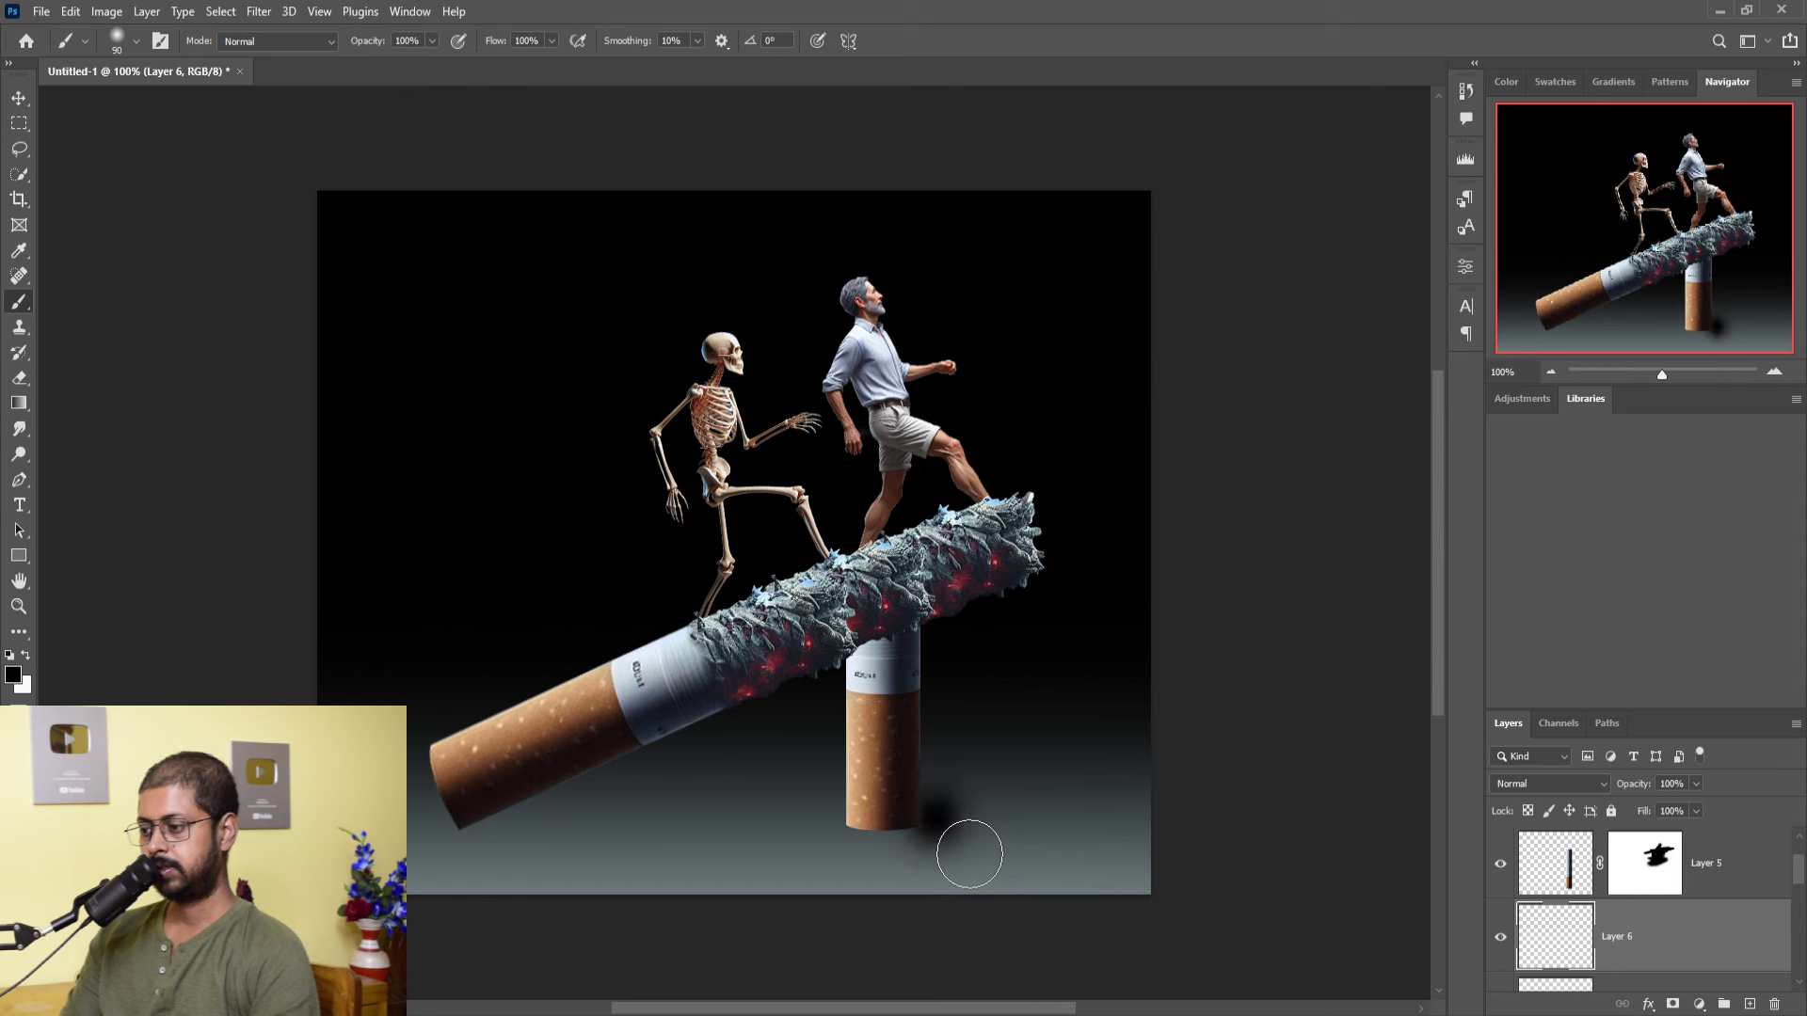
click(19, 98)
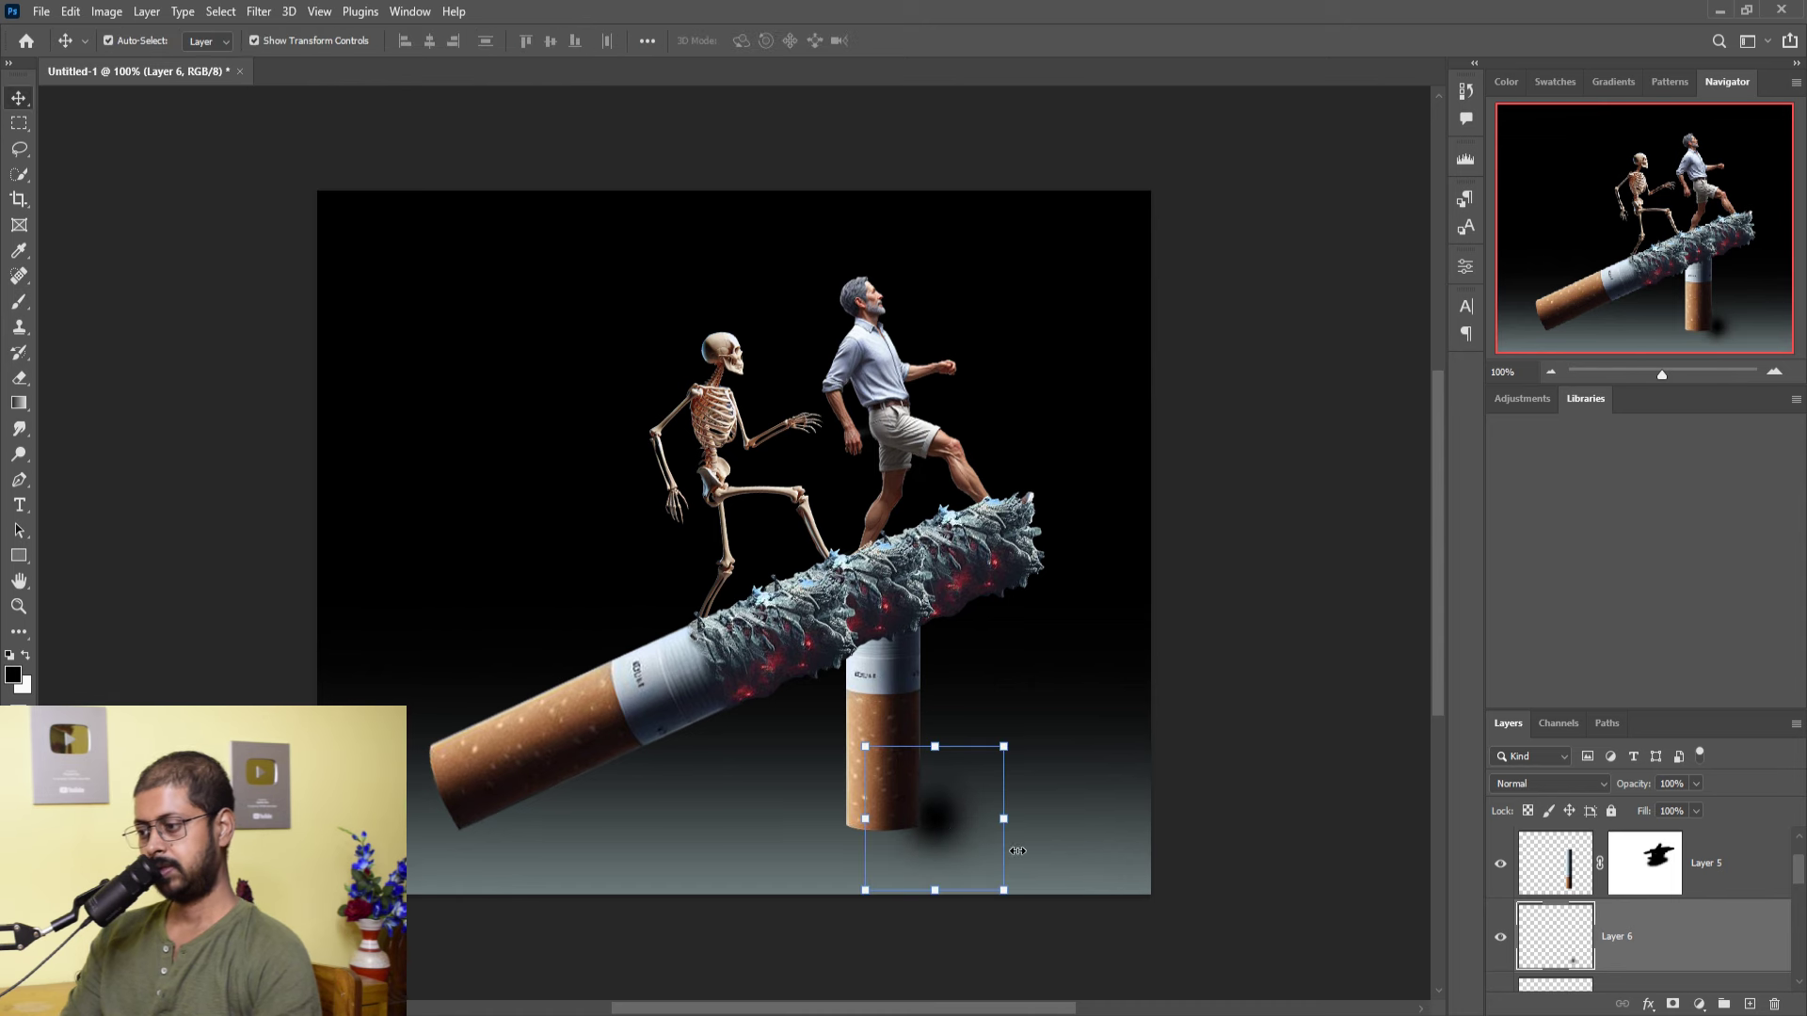
drag(1016, 820, 1250, 819)
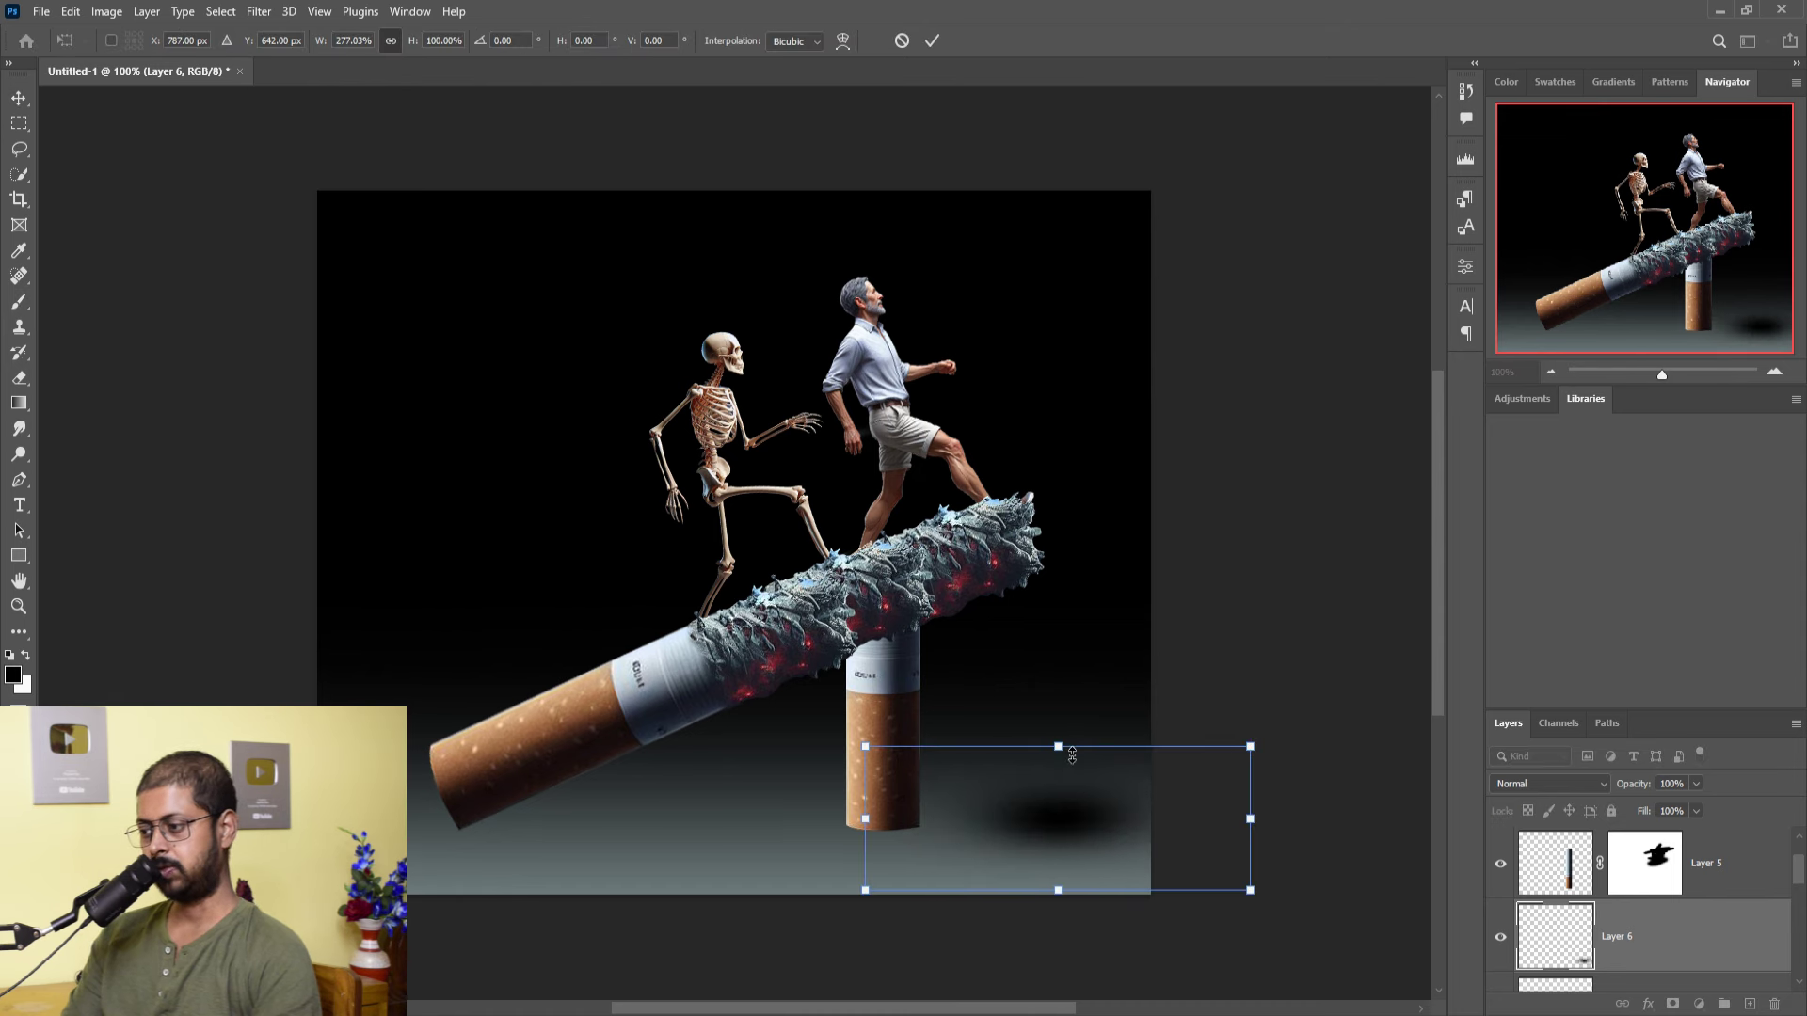
mouse_move(1072, 756)
mouse_down()
mouse_move(1092, 866)
mouse_move(935, 827)
mouse_up()
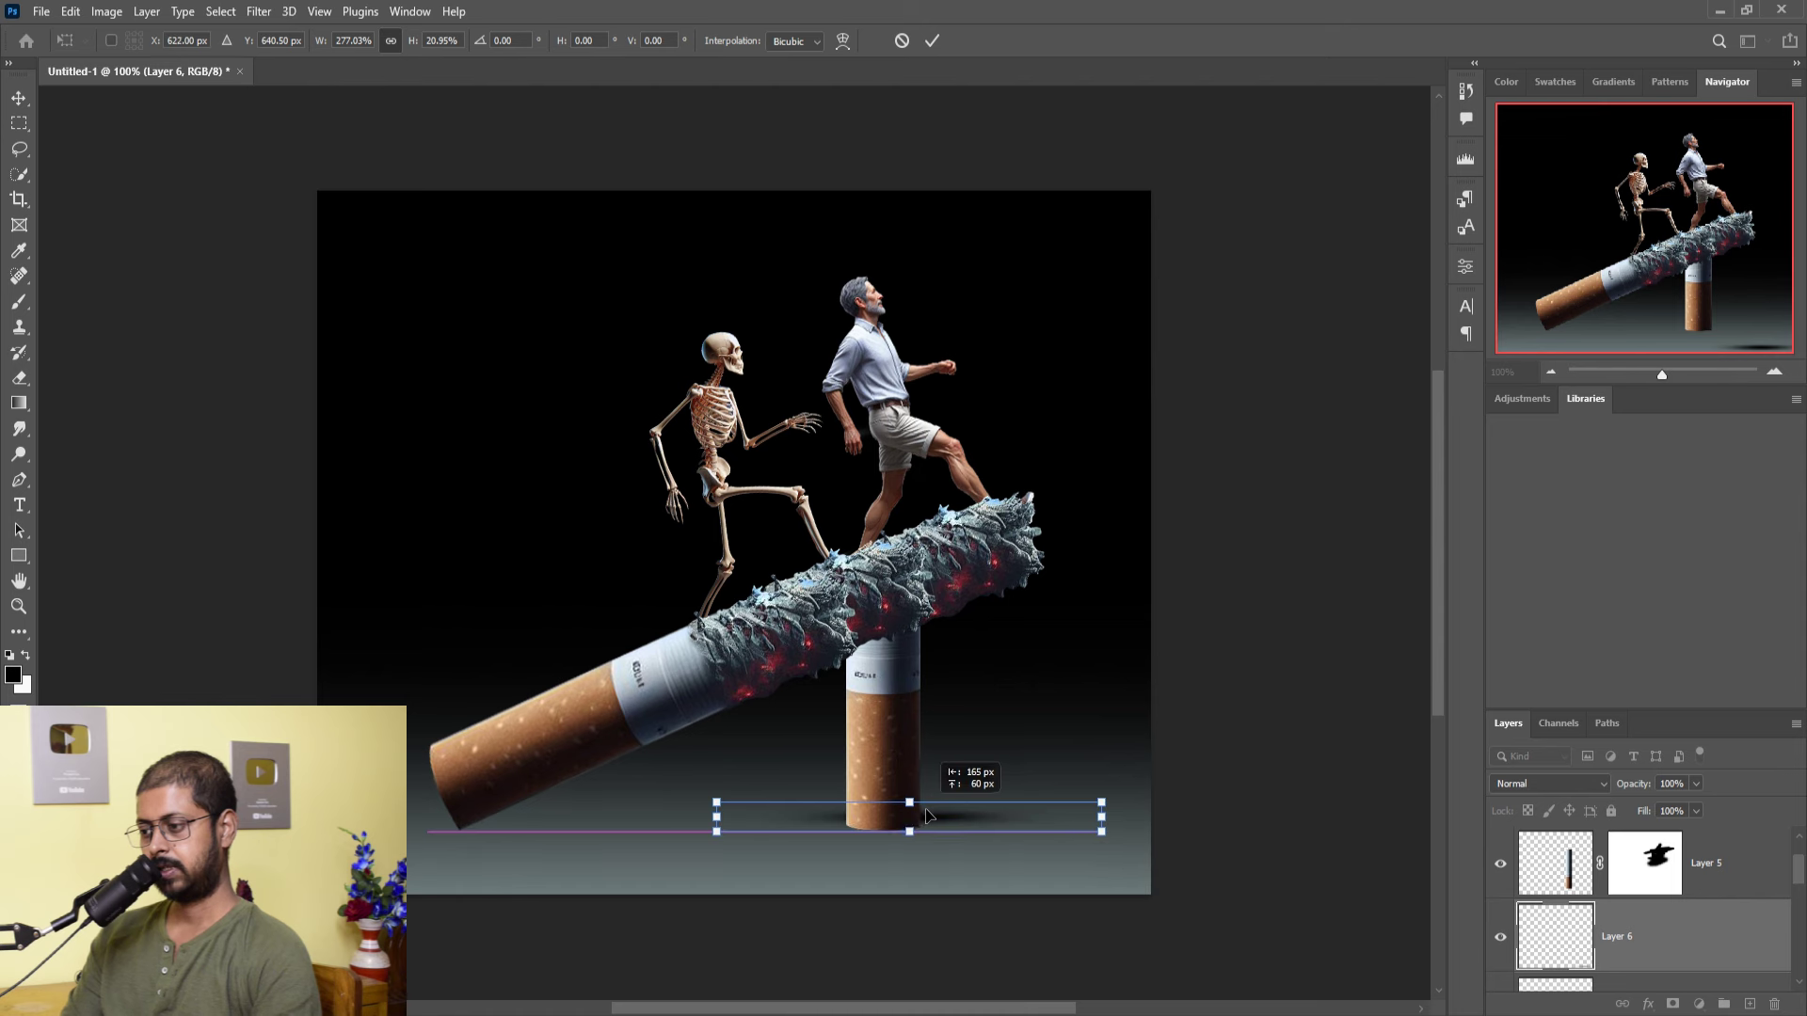
key(Down)
key(Down)
key(Down)
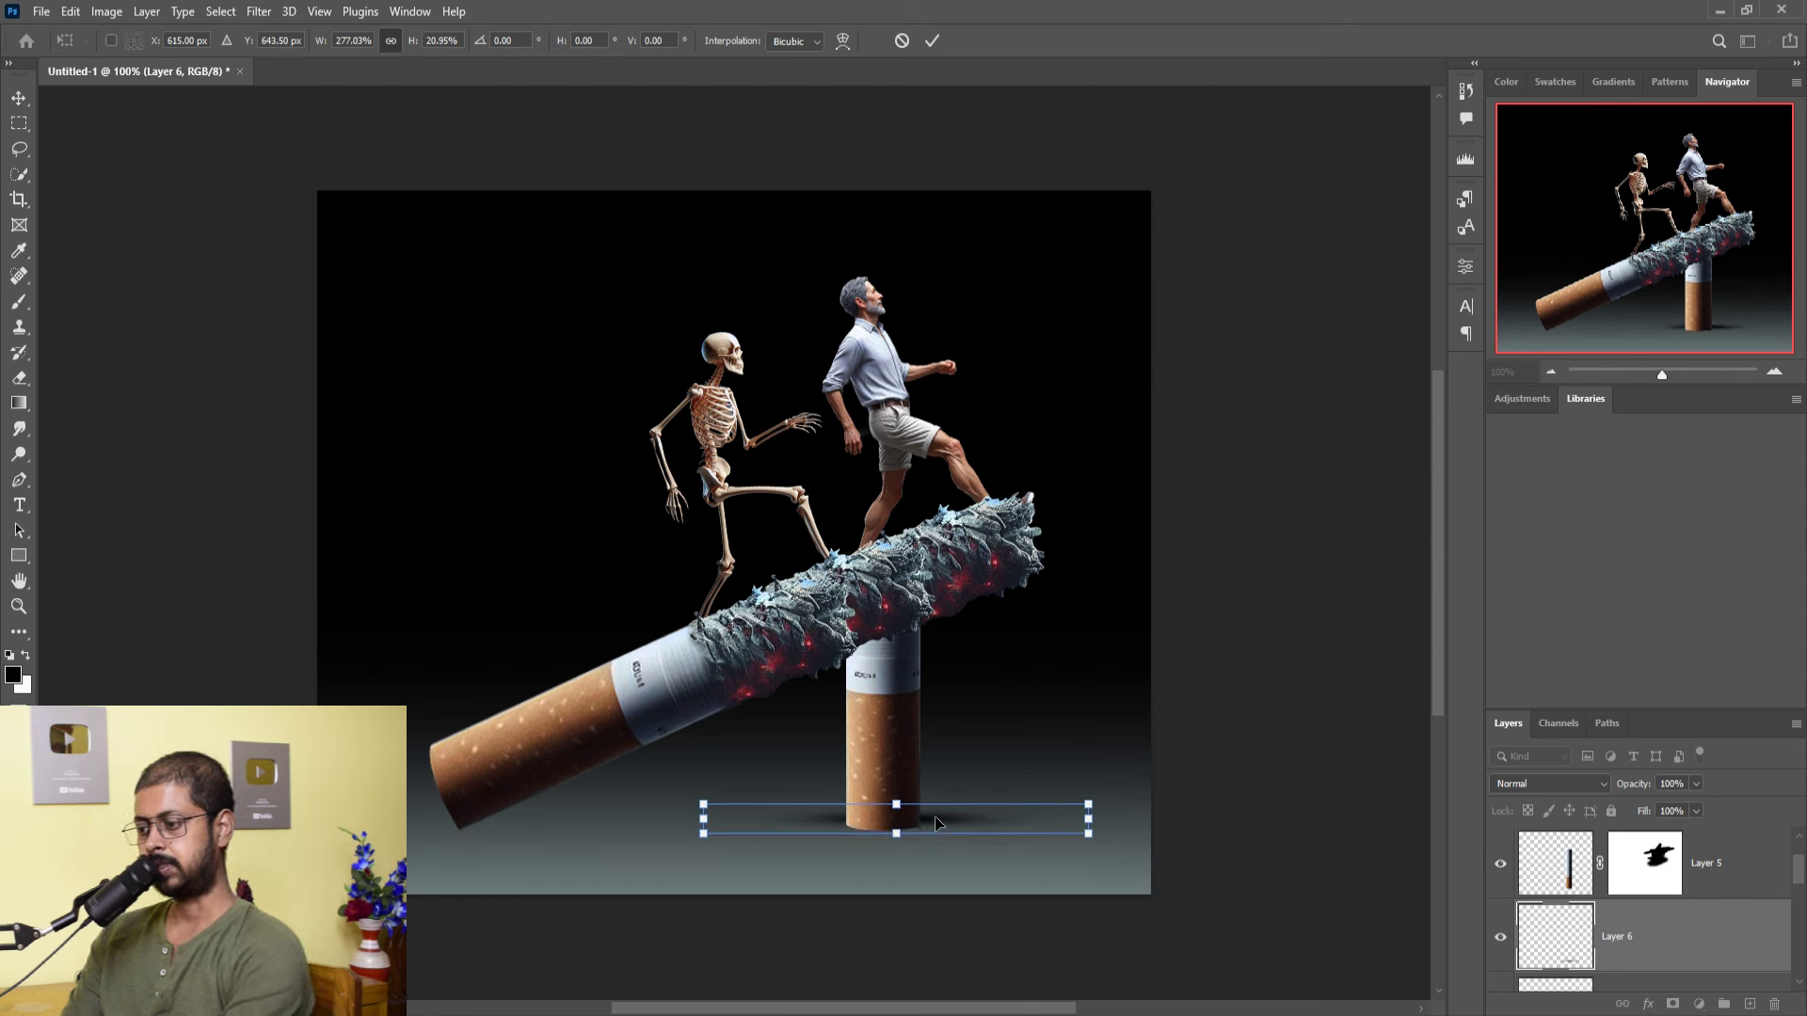
key(Down)
key(Down)
key(Down)
key(Down)
key(Down)
key(Down)
key(Down)
key(Down)
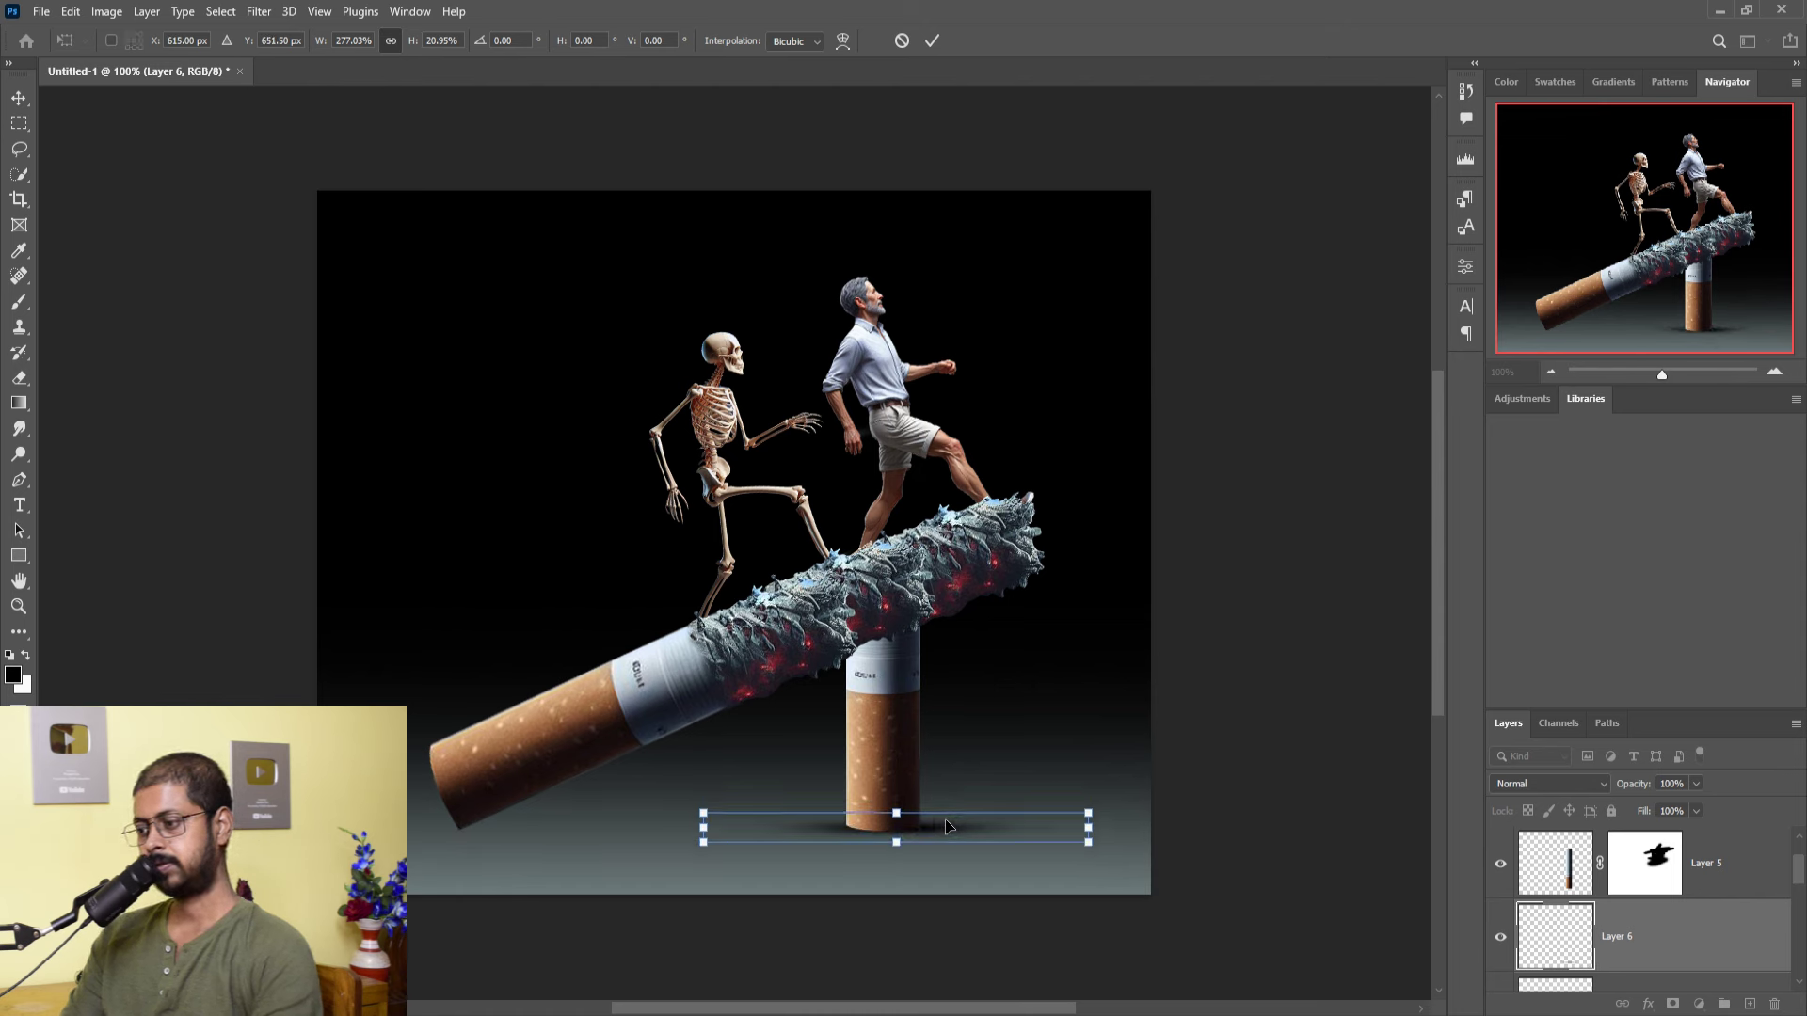
drag(706, 841, 618, 840)
drag(1099, 839, 1150, 838)
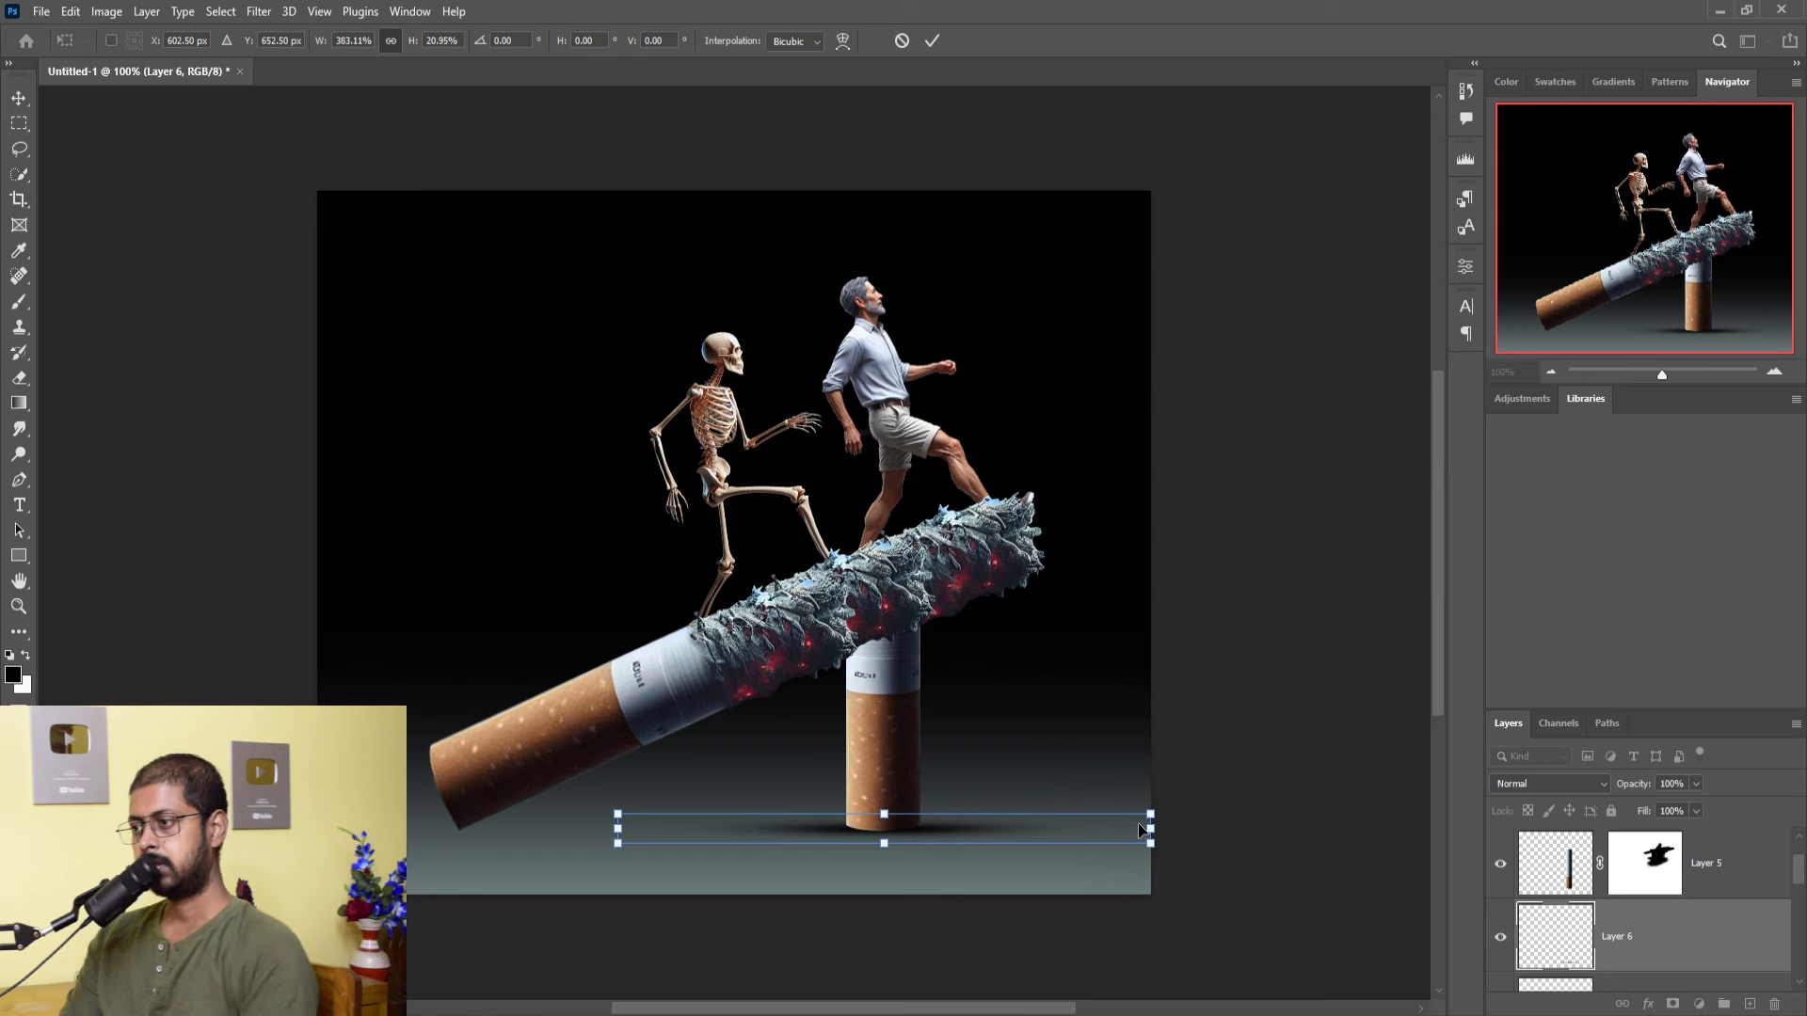
click(932, 40)
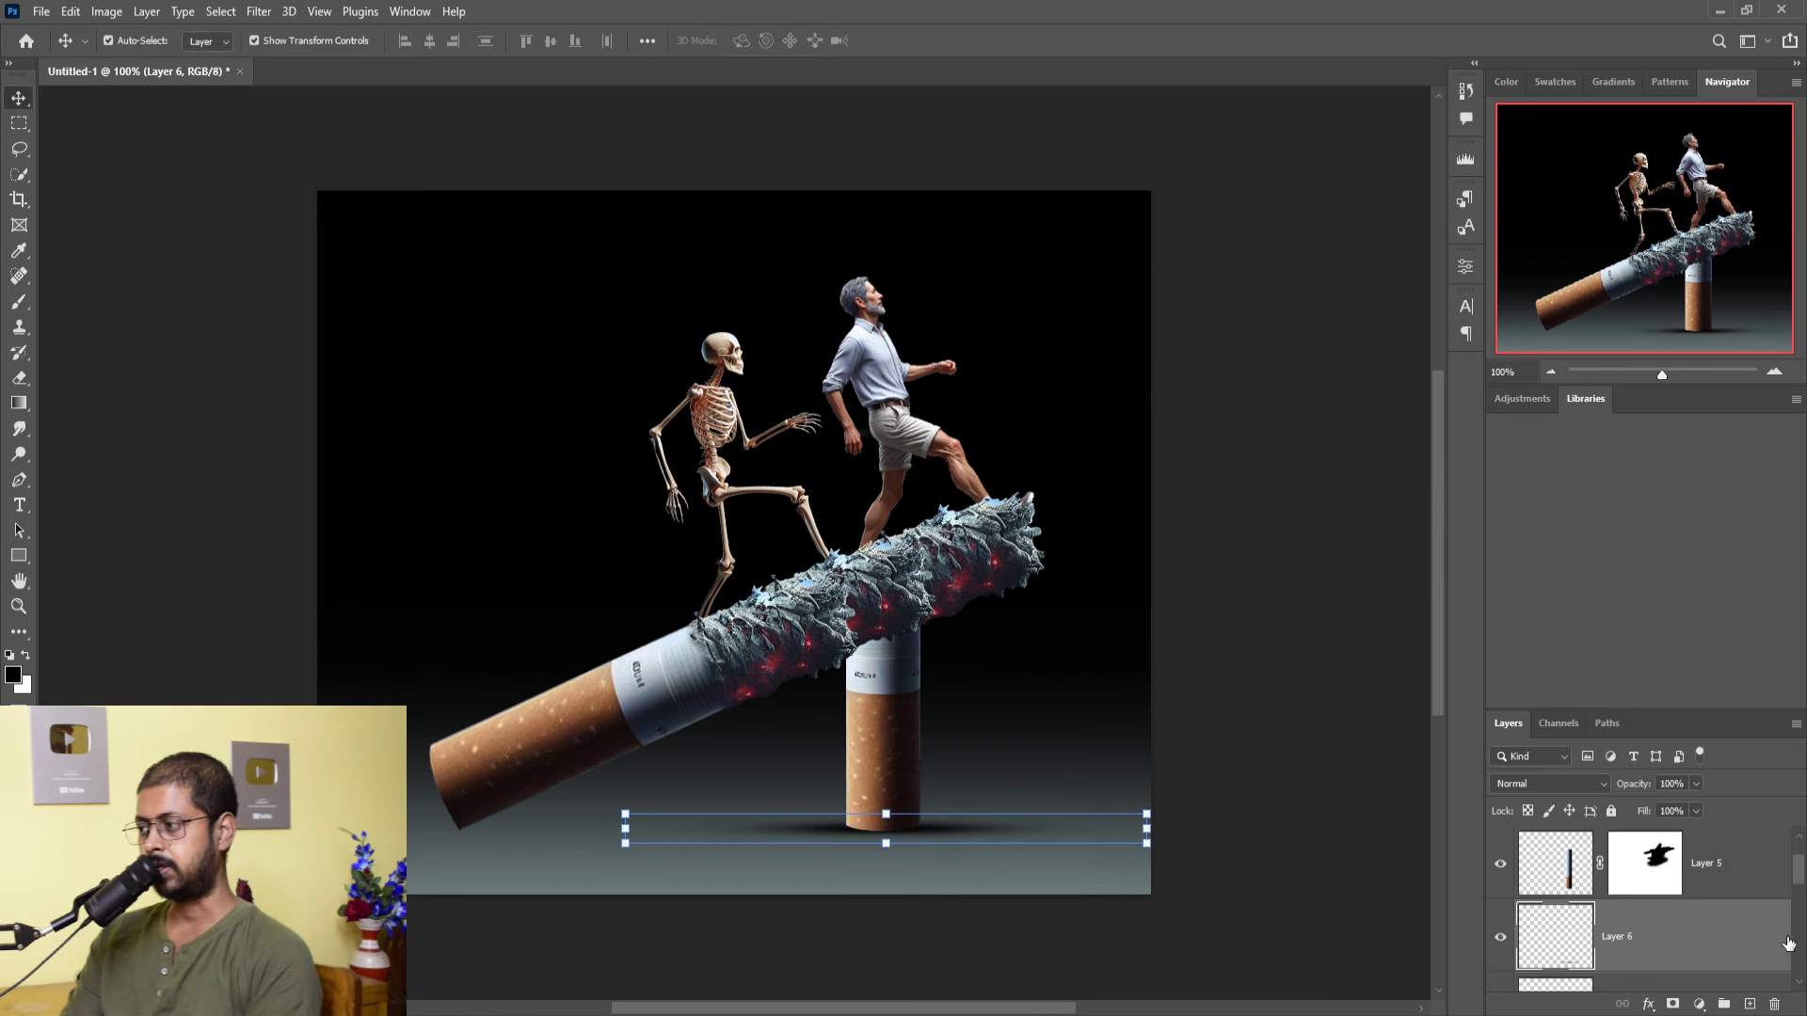
- Duplicate the shadow and shift the copy about 432 px left under the filter end
right_click(1734, 934)
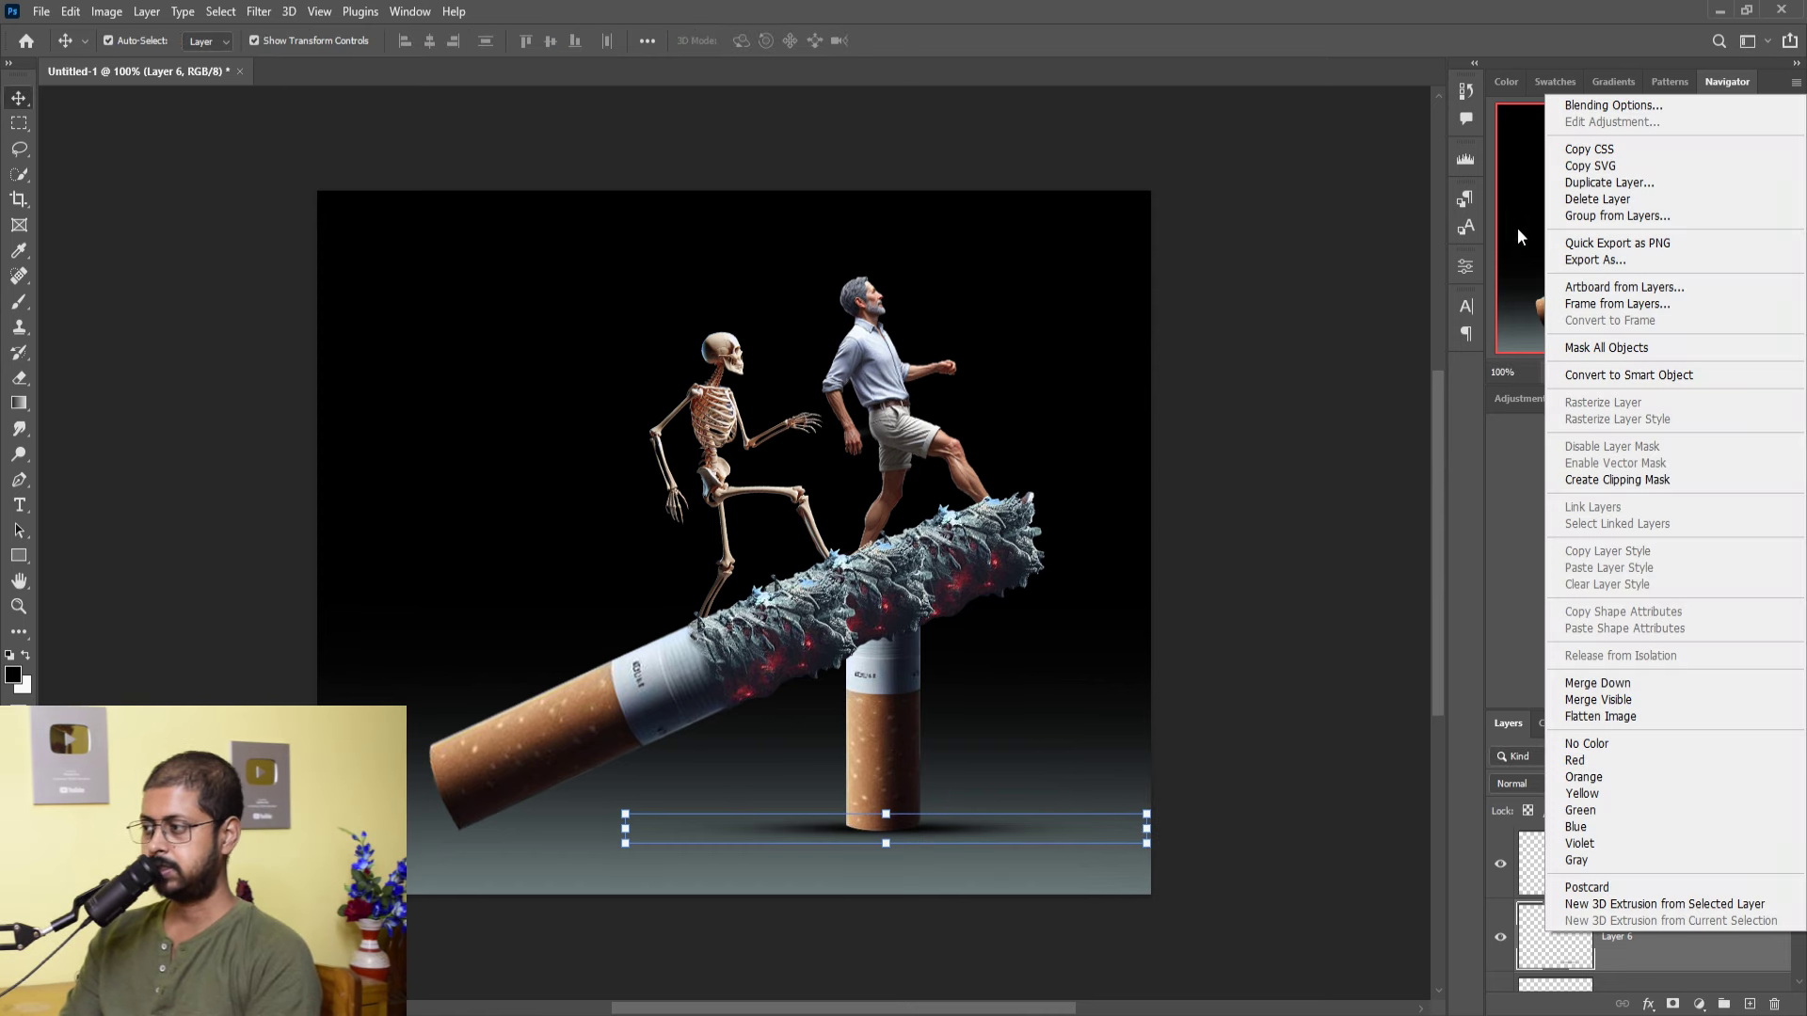
click(1573, 182)
click(1056, 289)
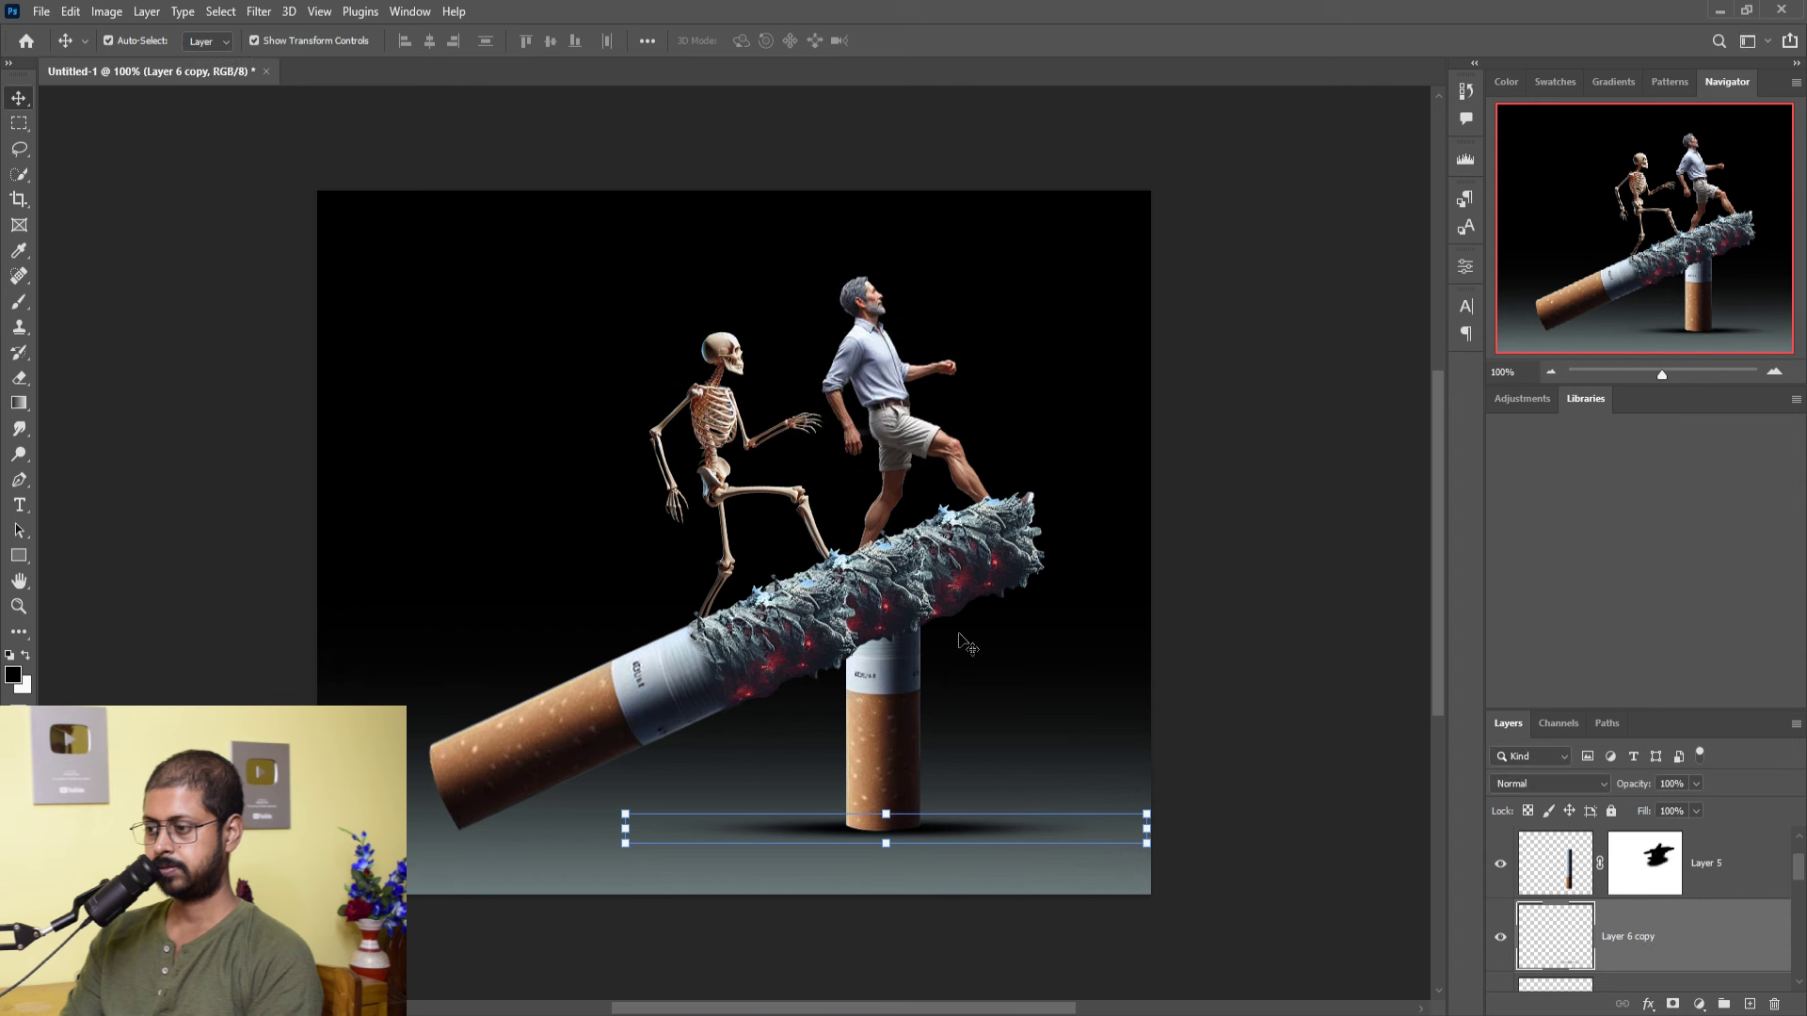
mouse_move(937, 847)
mouse_down()
mouse_move(533, 835)
mouse_move(606, 843)
mouse_up()
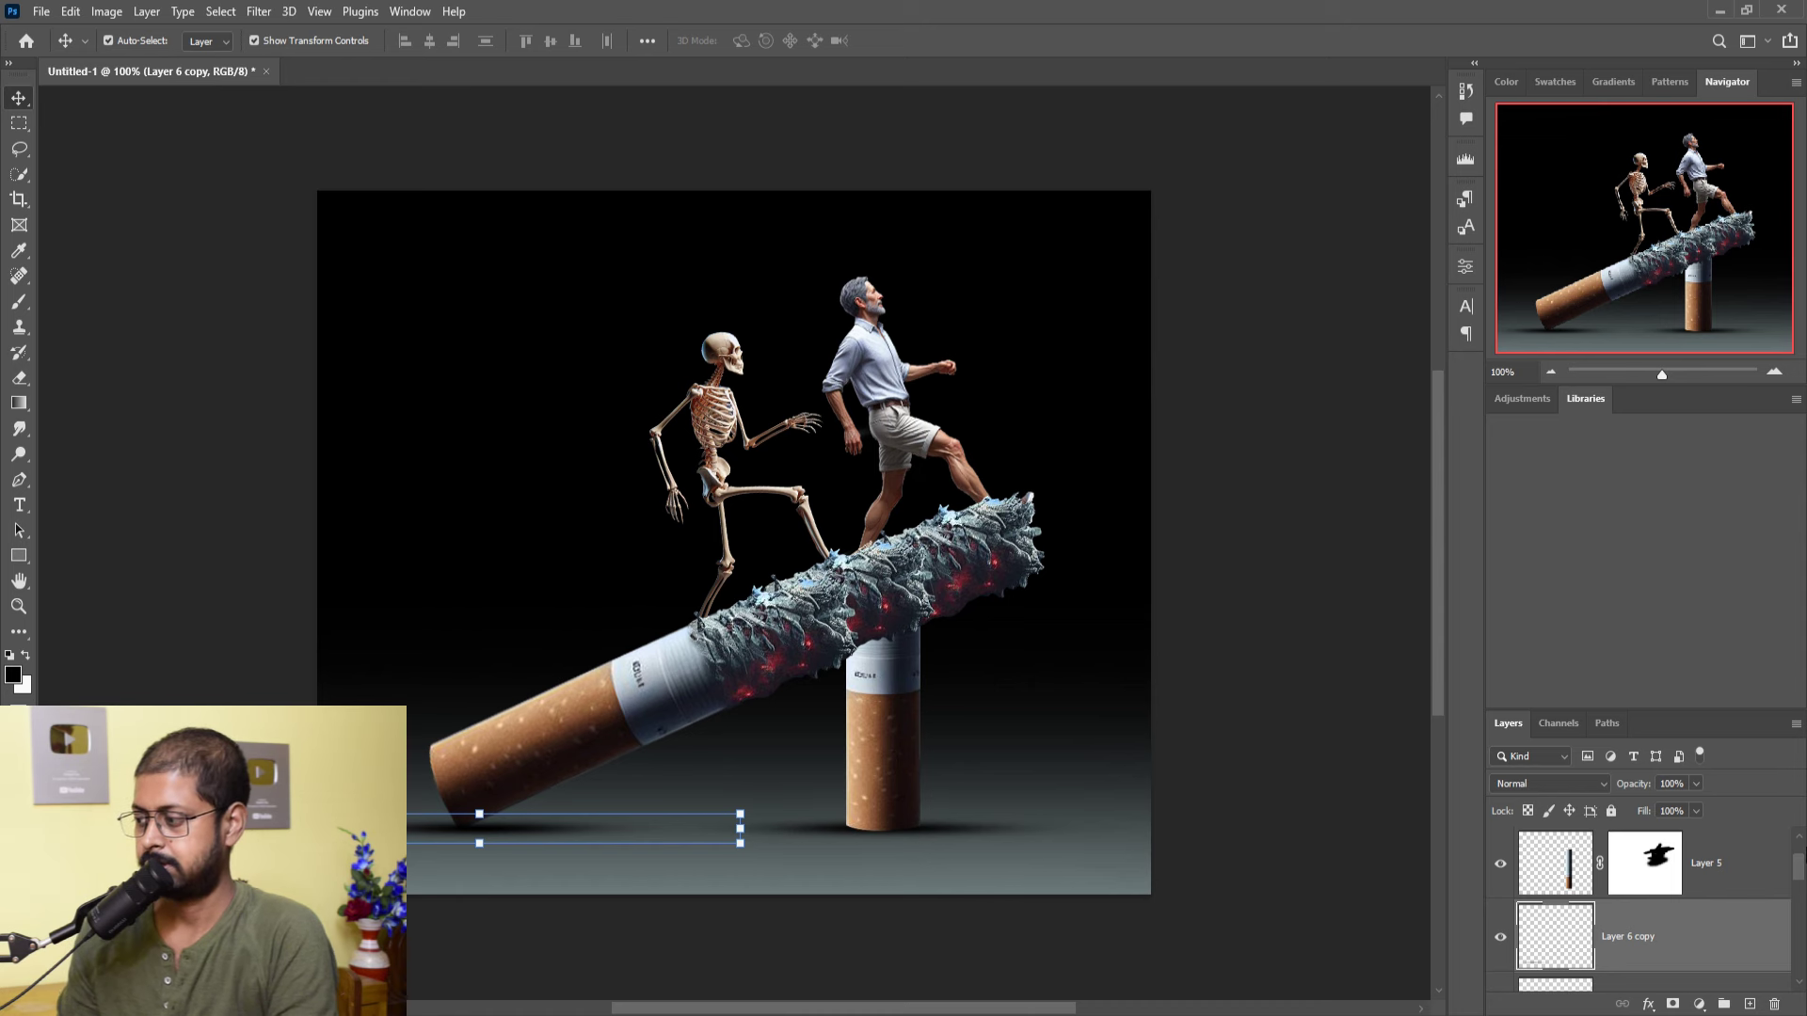
click(1725, 880)
- Duplicate the ash-covered cigarette layer to create Layer 2 copy 3
click(875, 343)
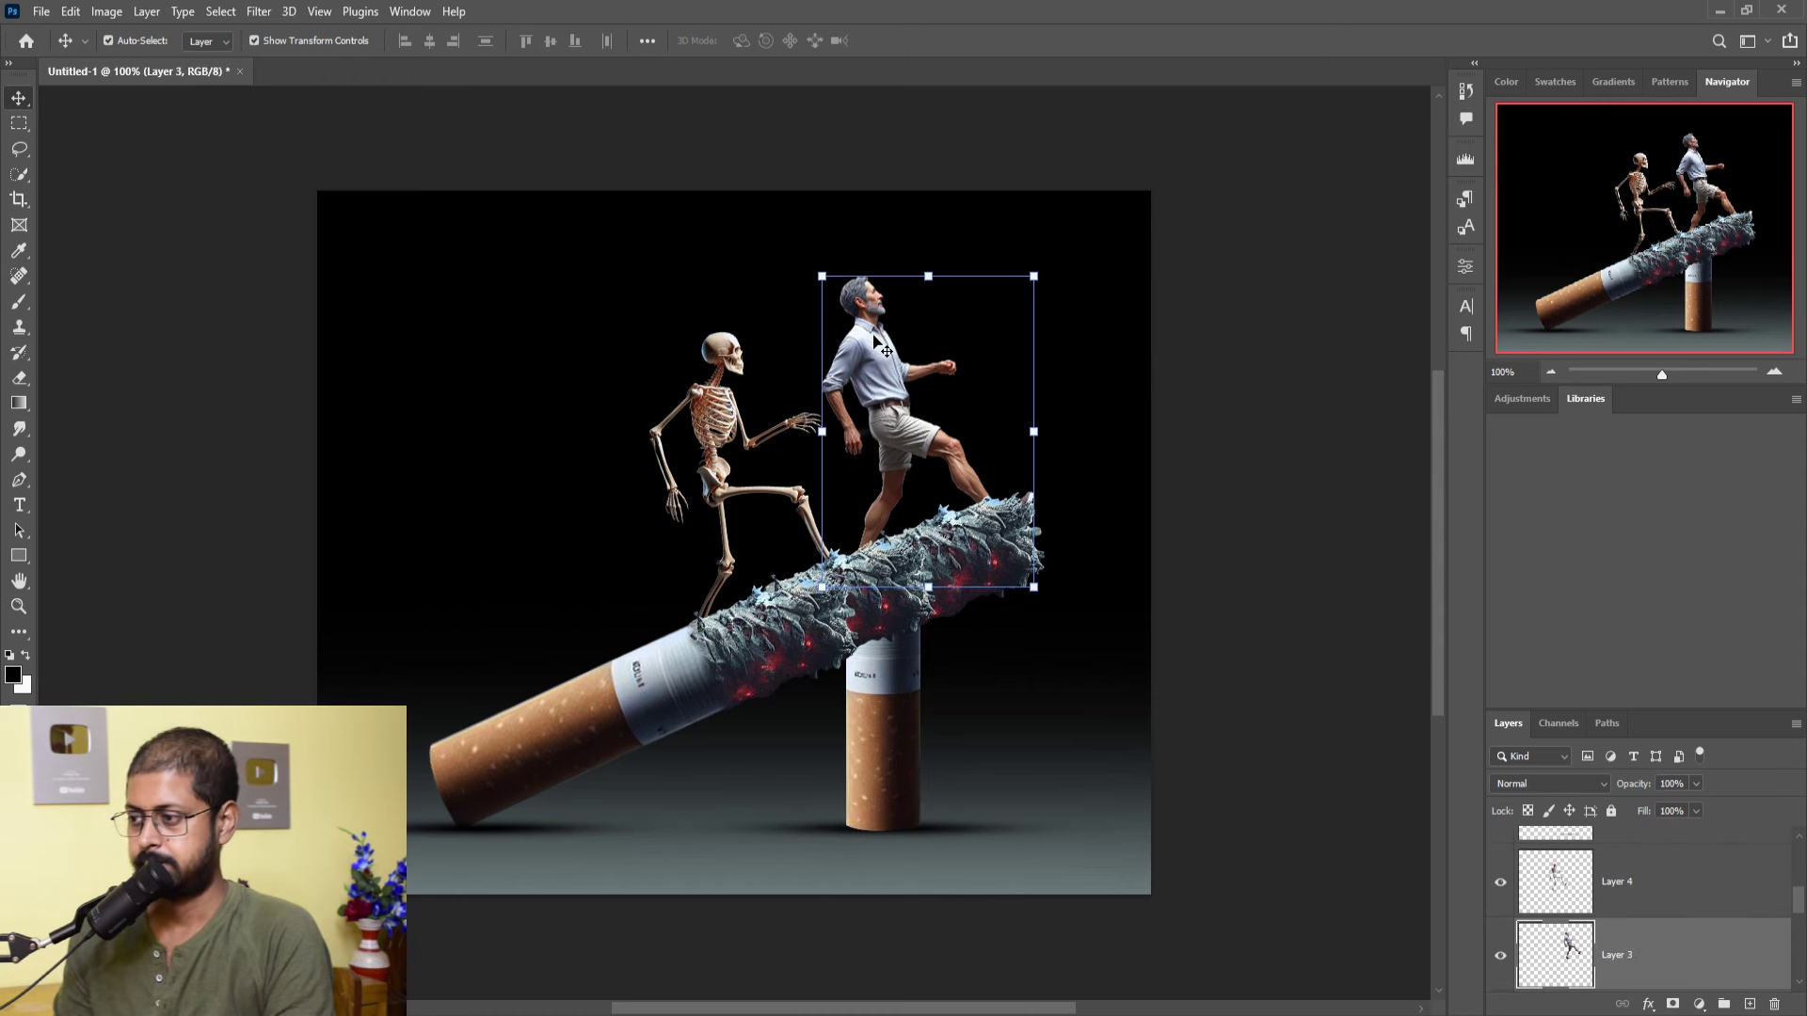
click(707, 426)
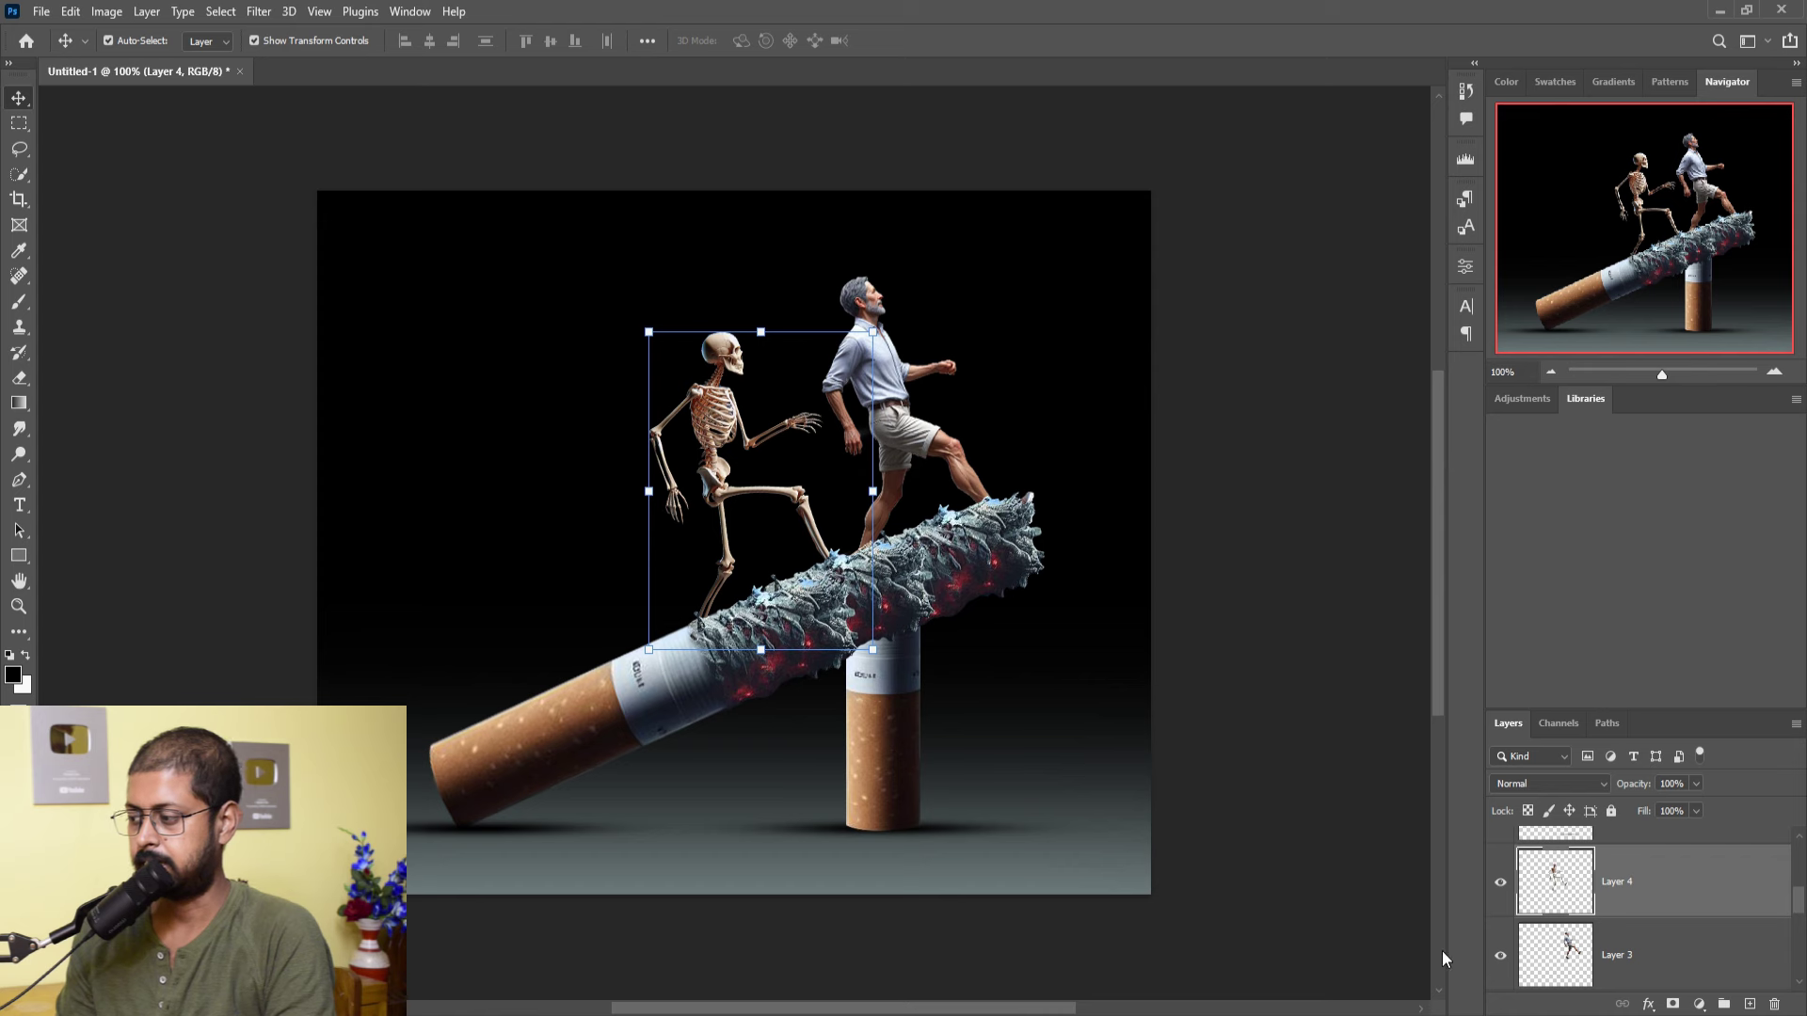
scroll(1704, 885, up, 1)
scroll(1703, 894, up, 1)
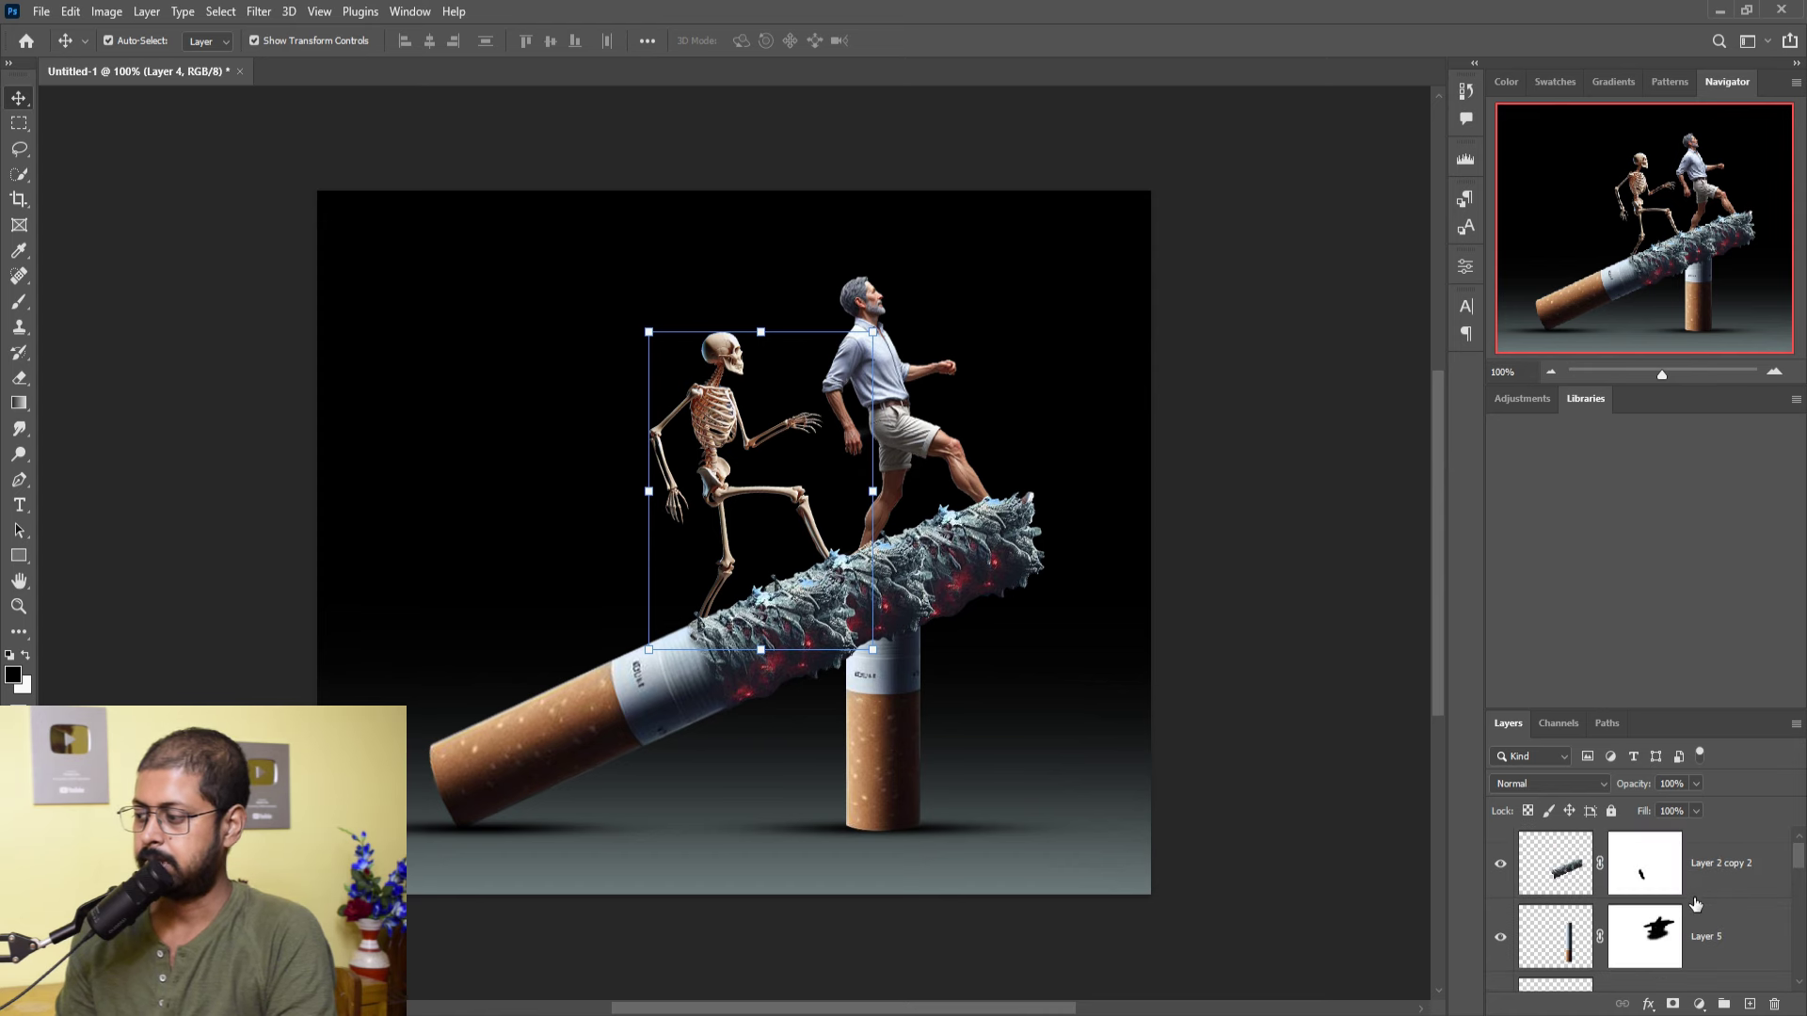
click(1726, 862)
right_click(1726, 862)
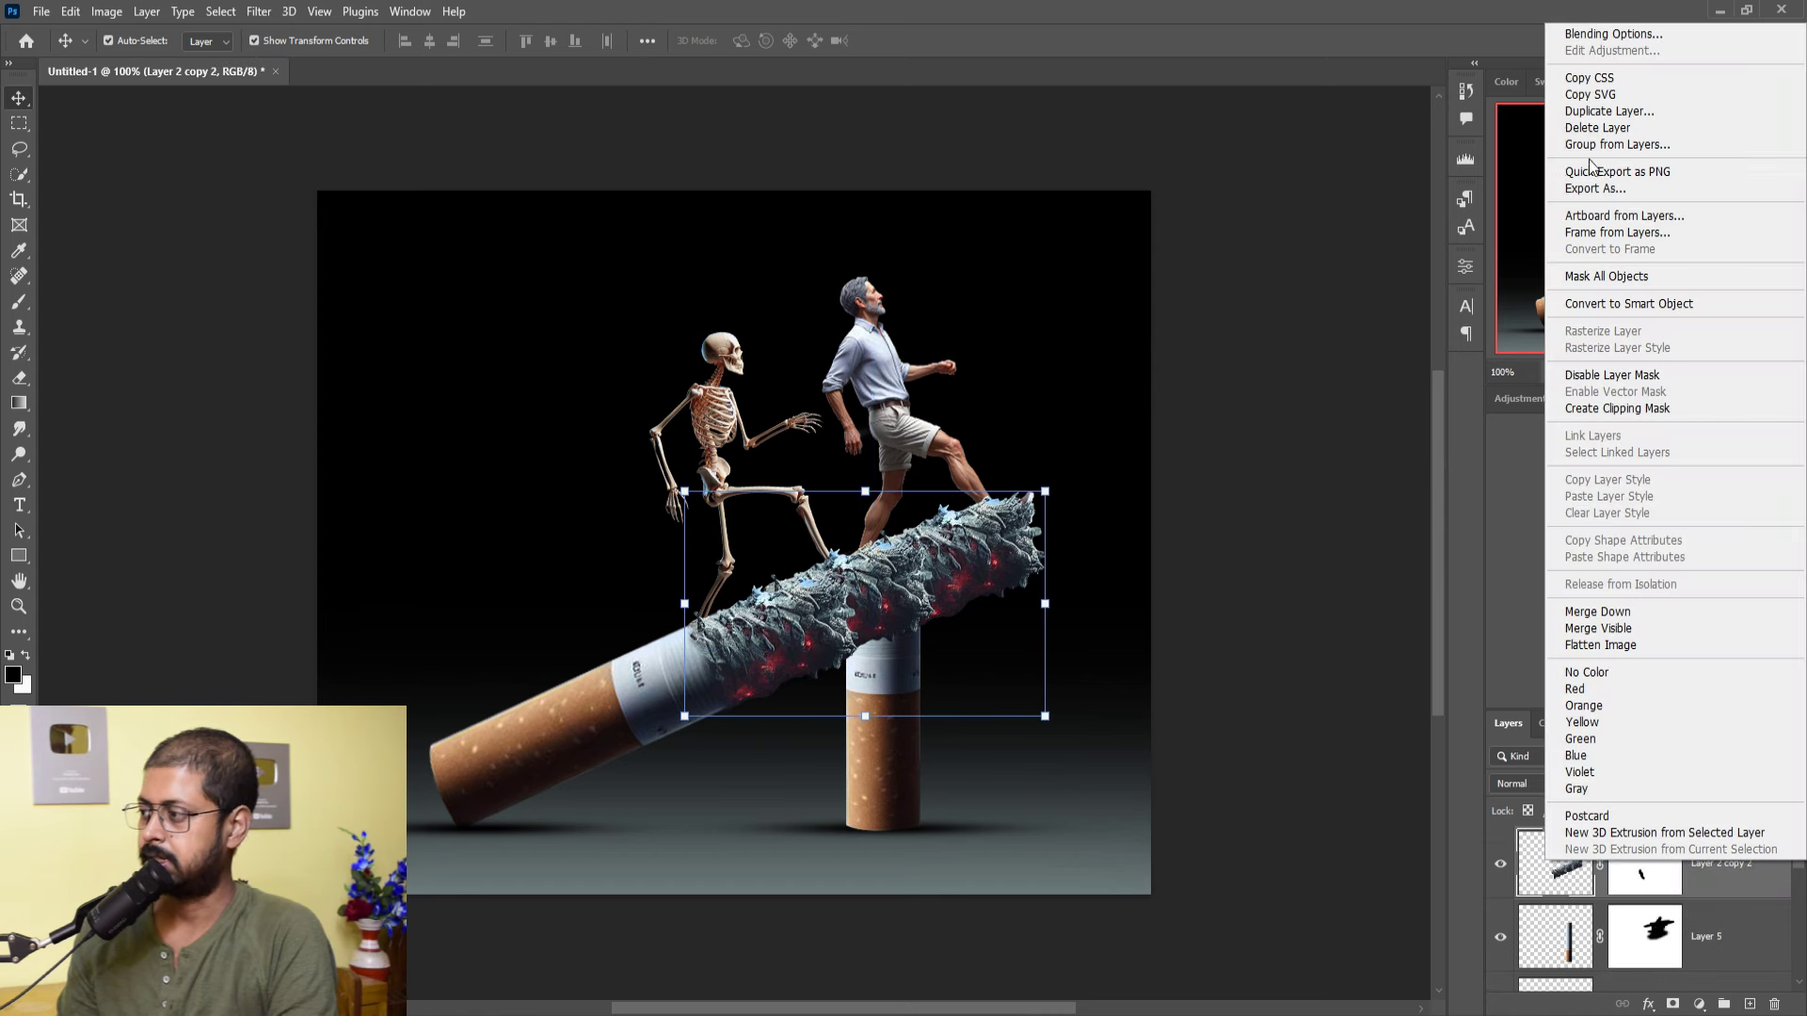
click(1604, 111)
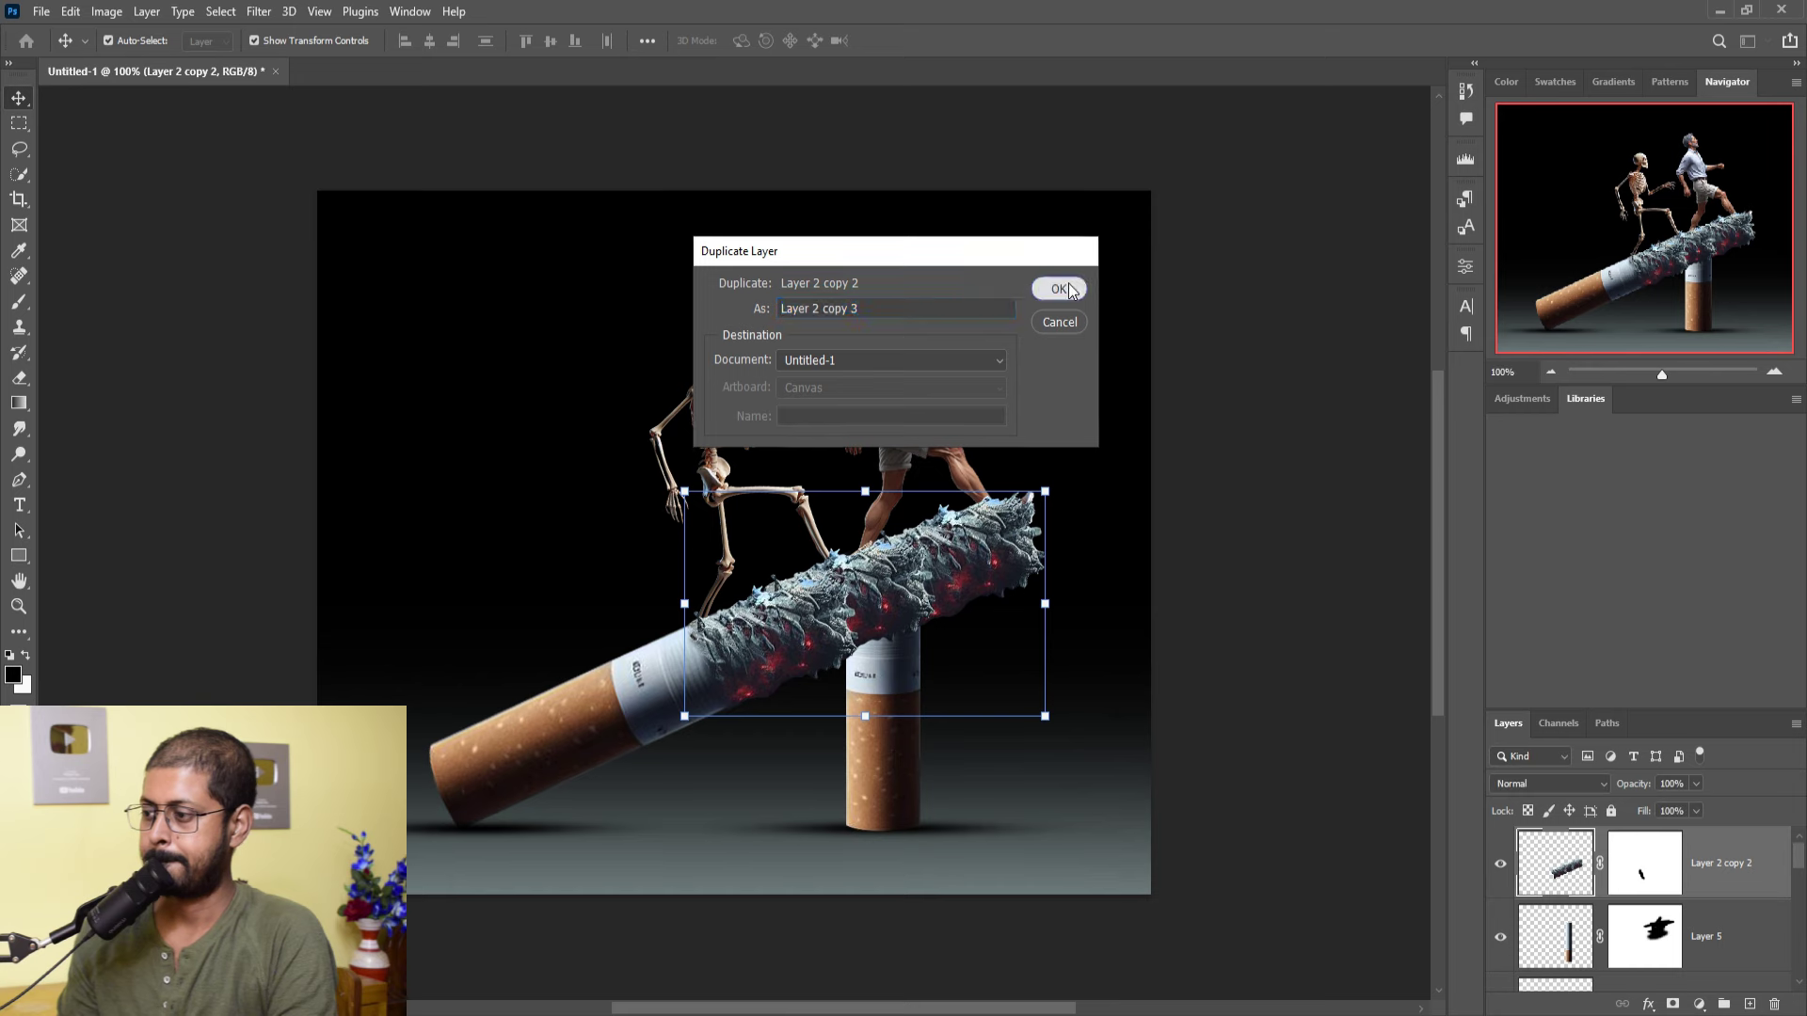
click(1061, 289)
- Scale the ash copy to about 27% and rotate it about -95° onto the burning tip
mouse_move(1038, 493)
mouse_down()
mouse_move(813, 663)
mouse_move(722, 583)
mouse_up()
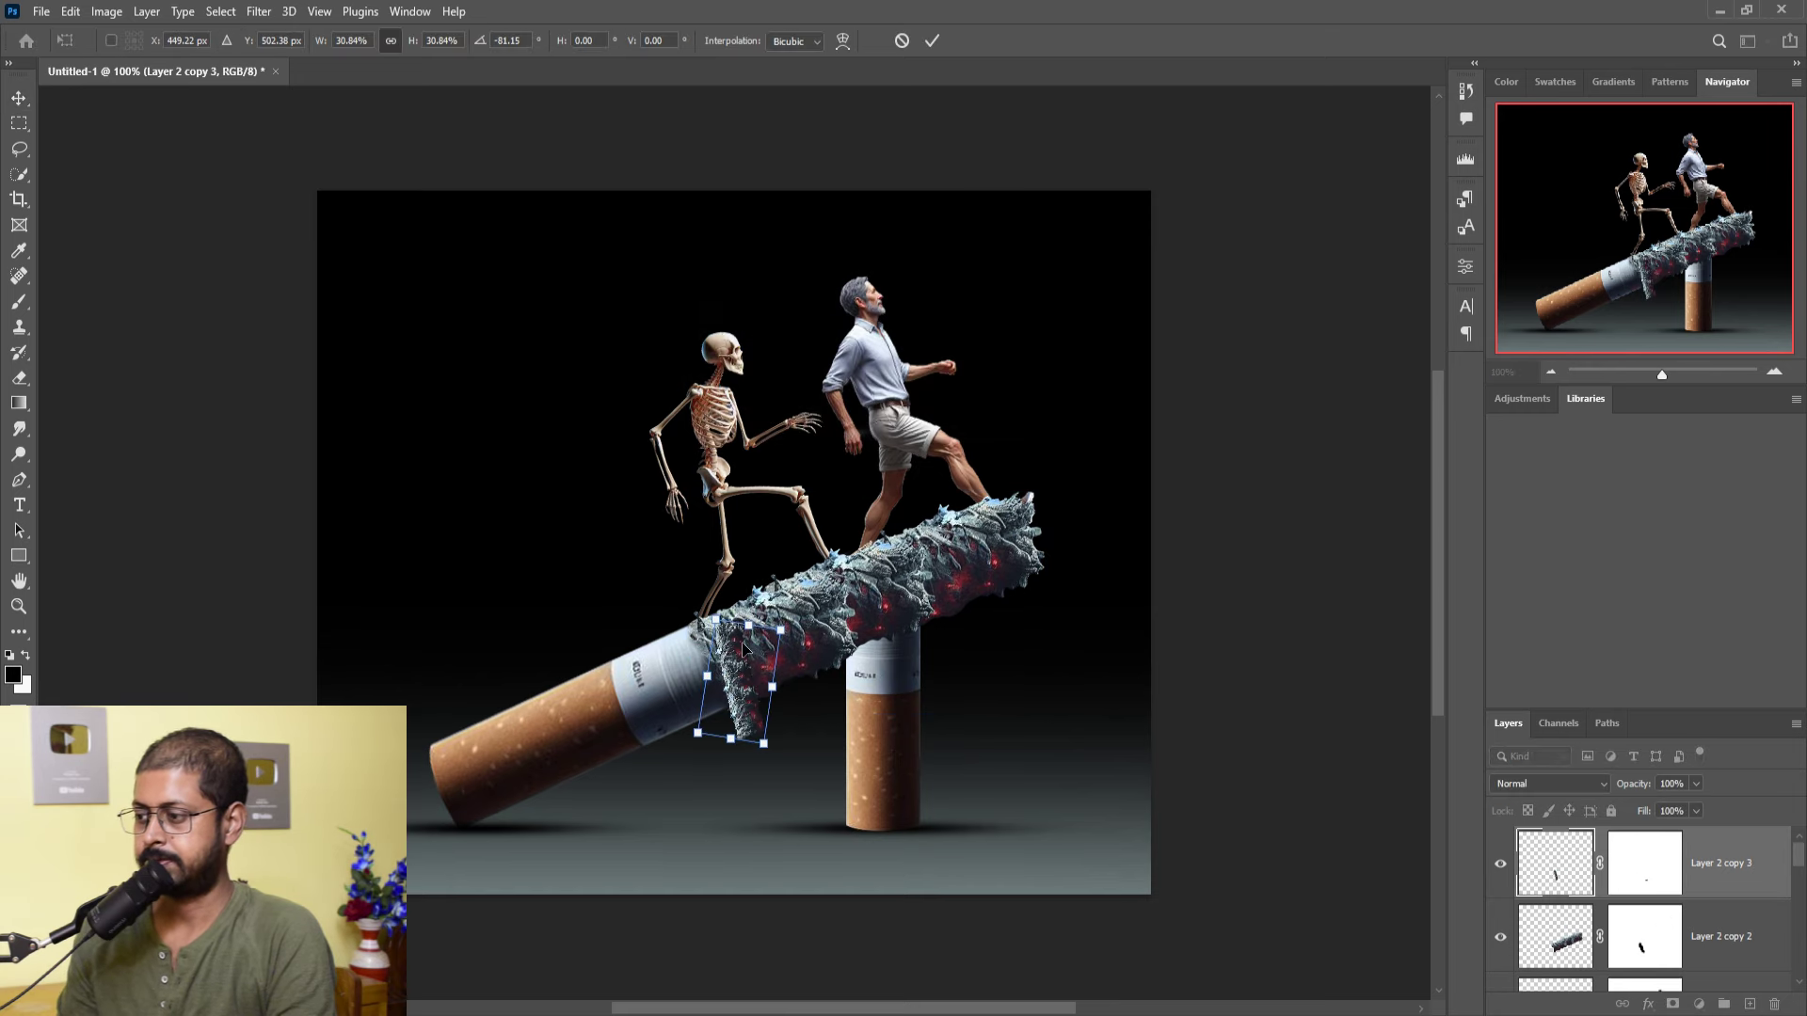
drag(741, 686, 979, 523)
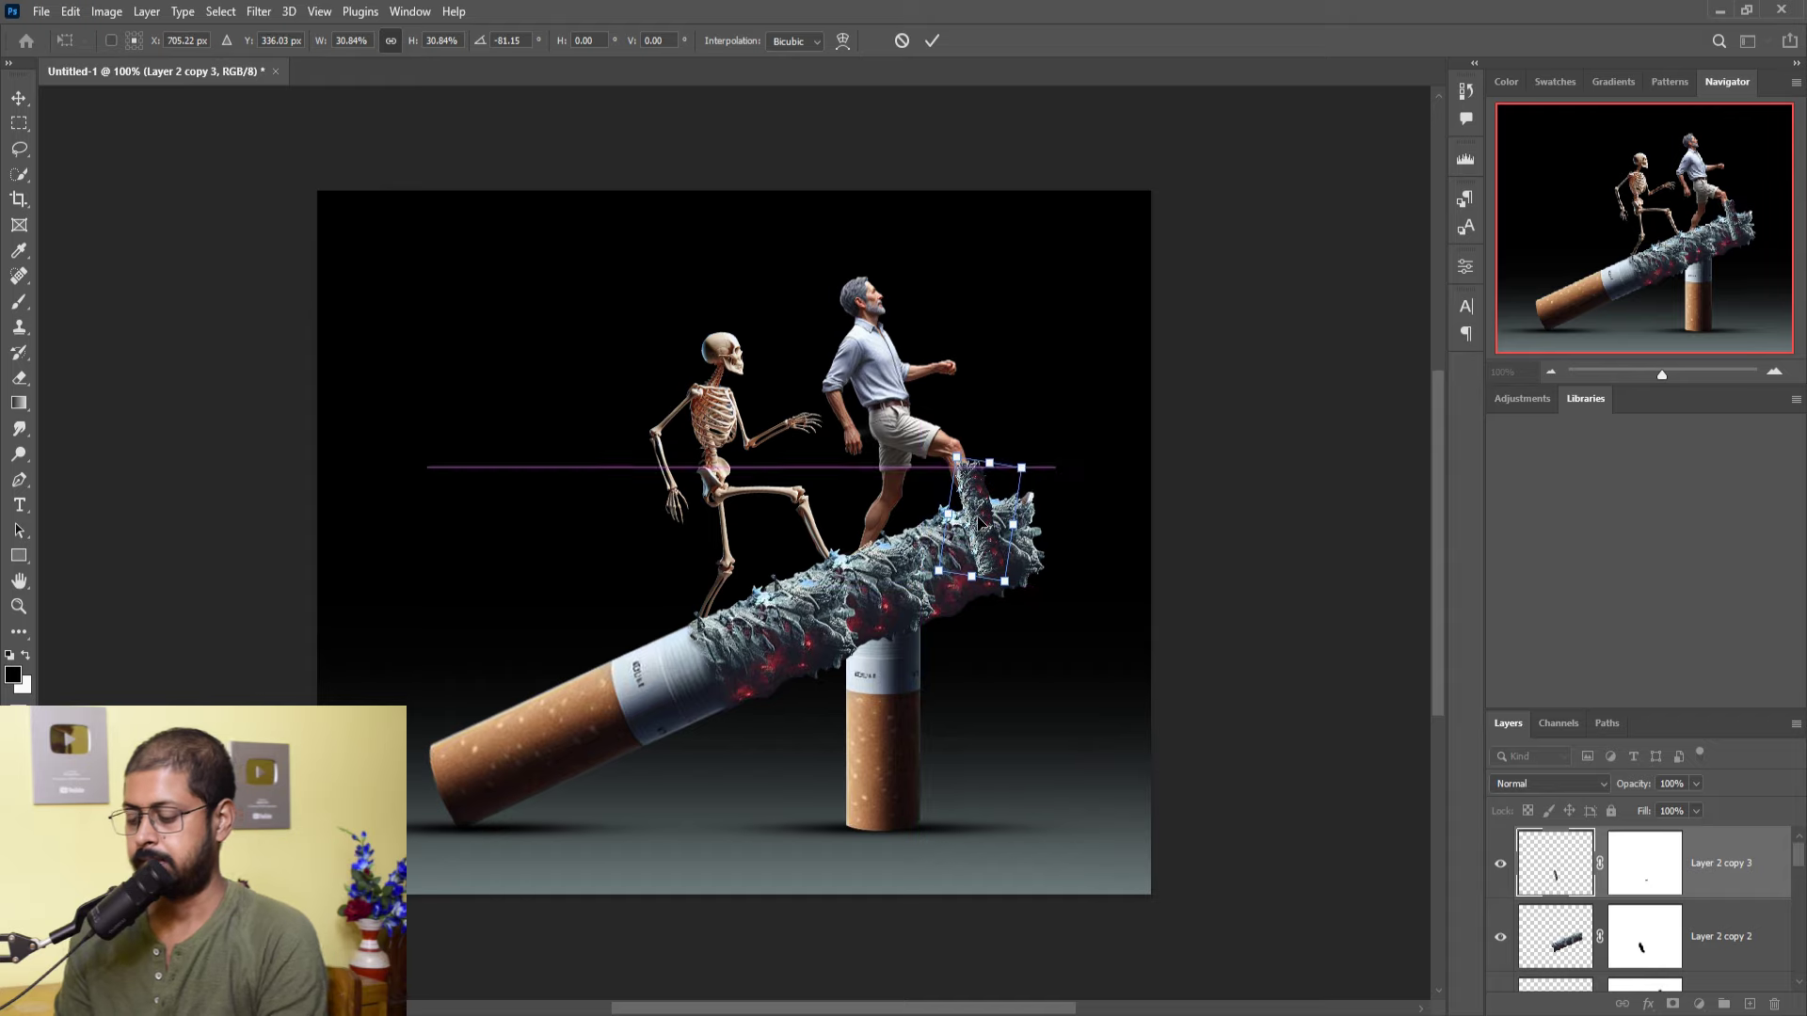
scroll(979, 523, up, 3)
scroll(979, 523, up, 3)
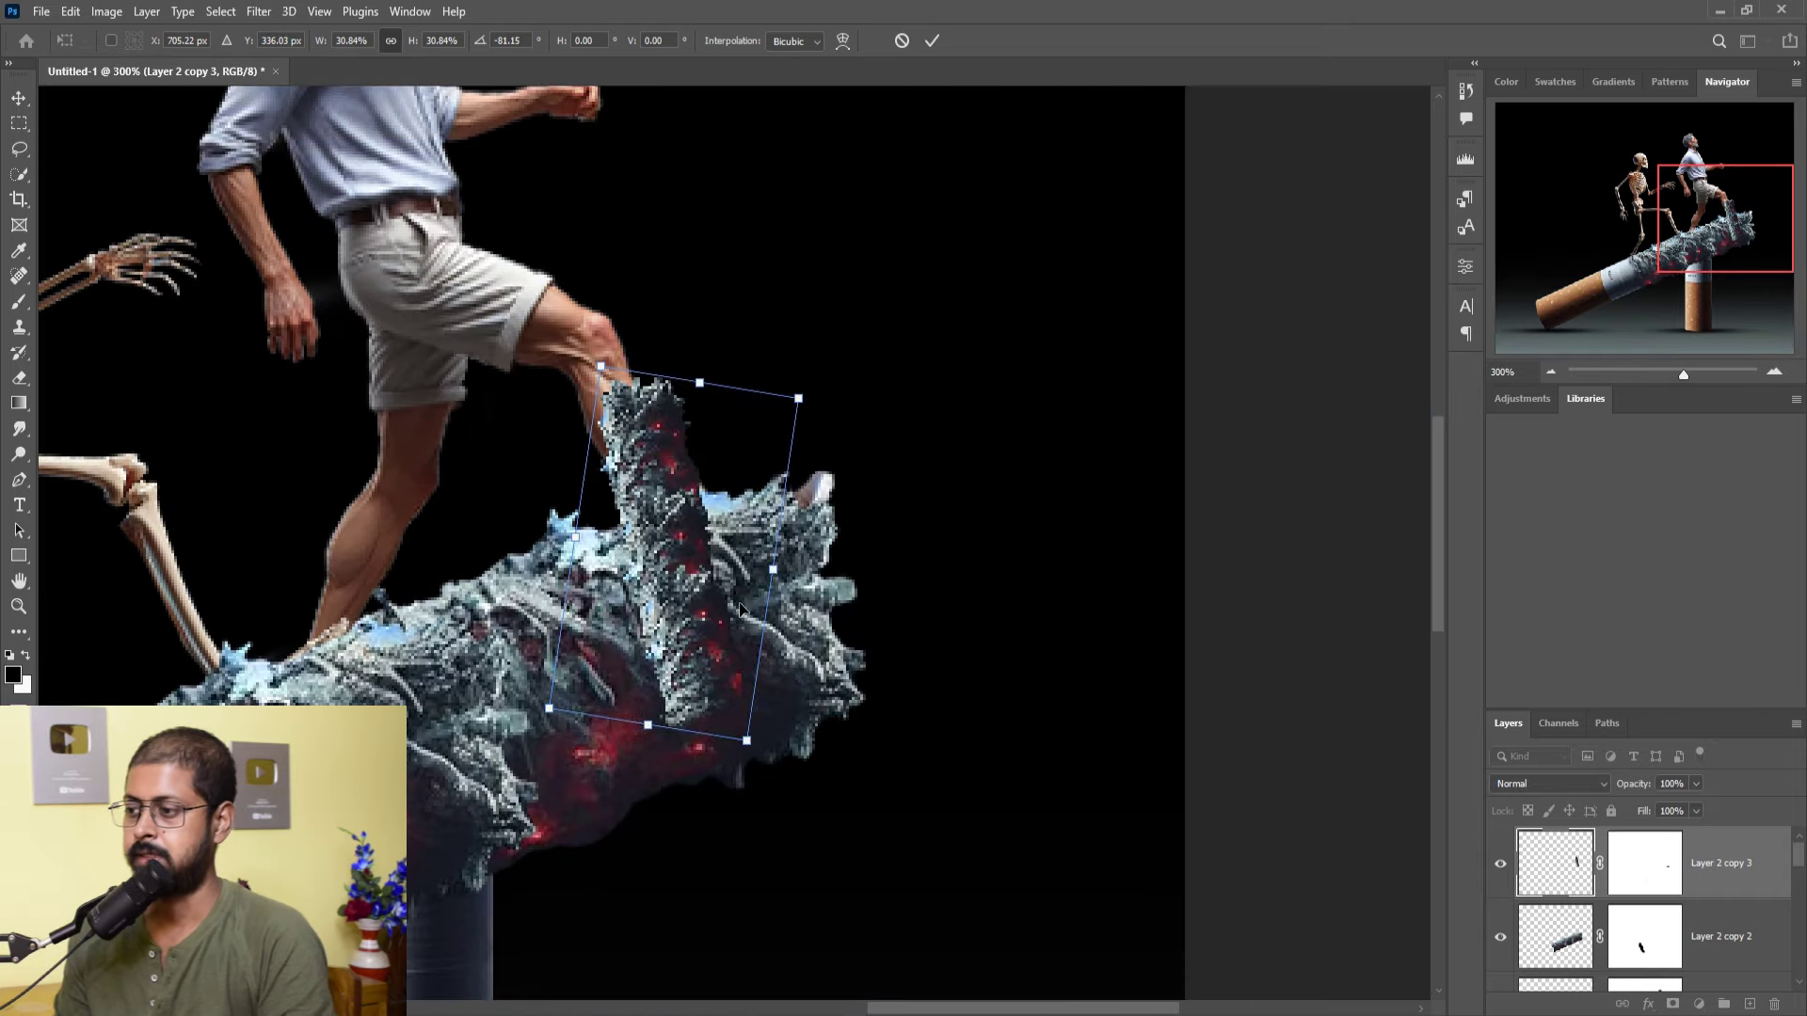
drag(683, 583, 642, 517)
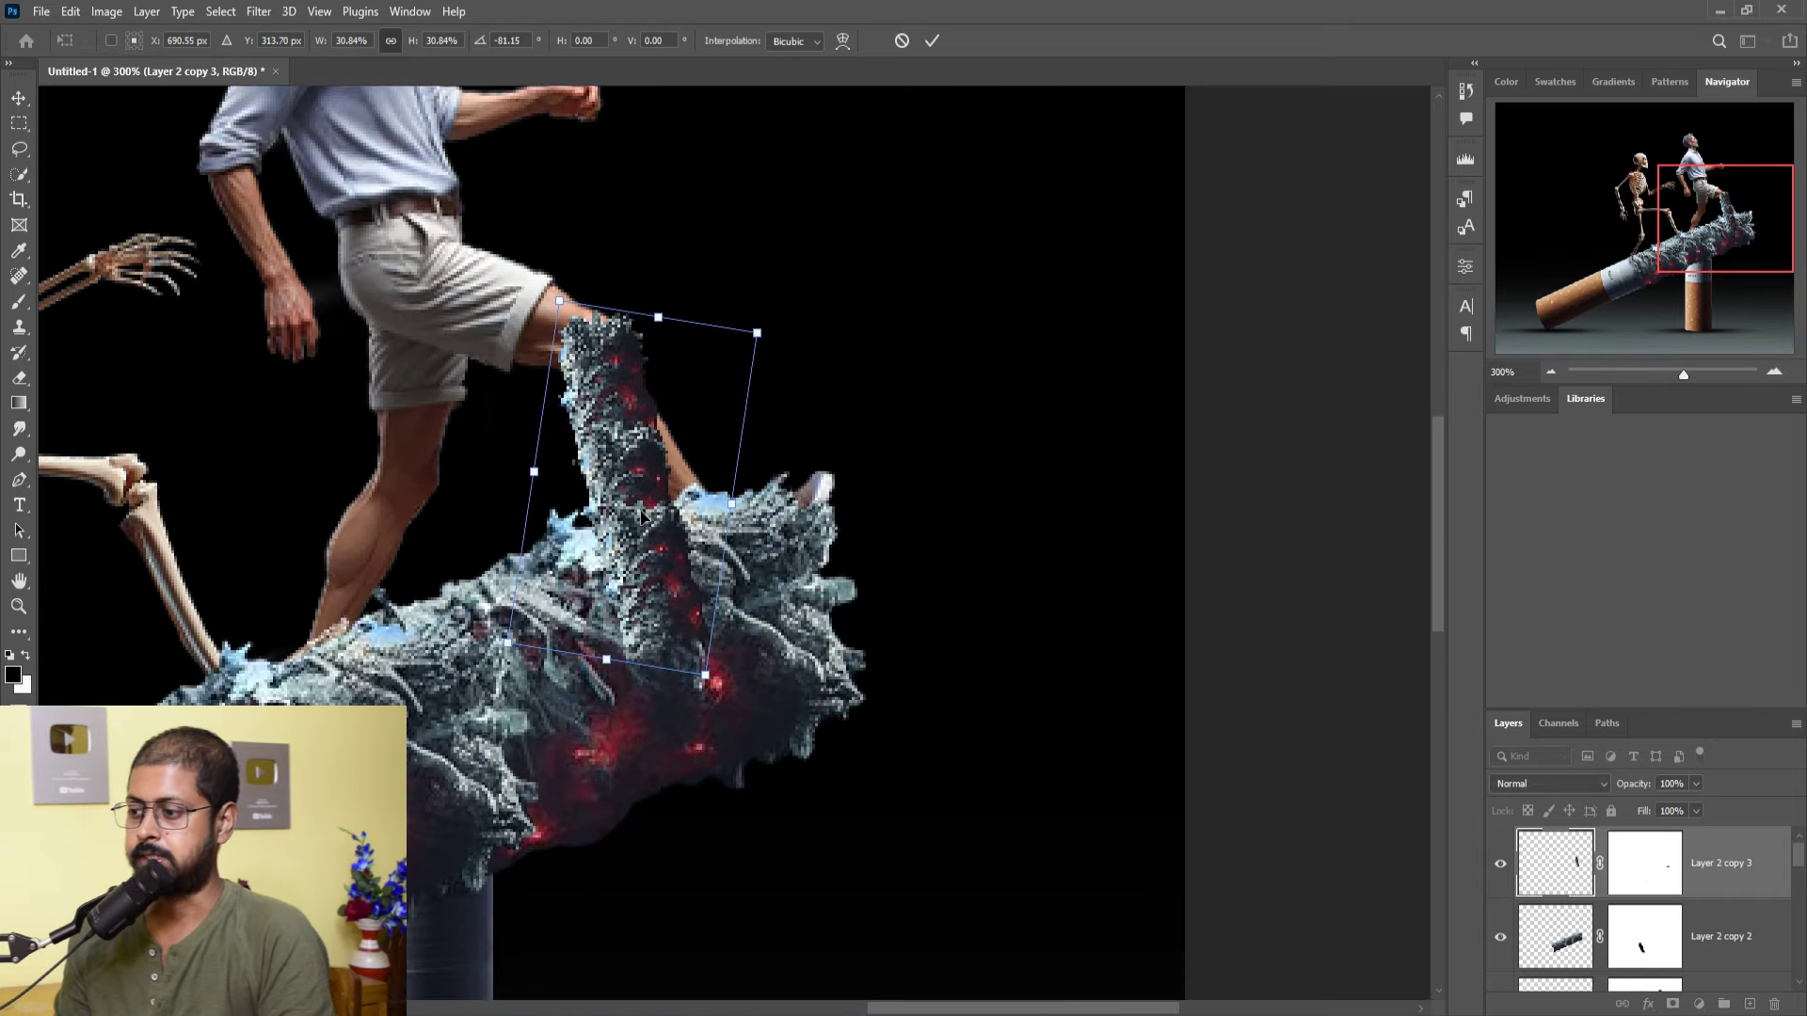
drag(717, 700, 753, 656)
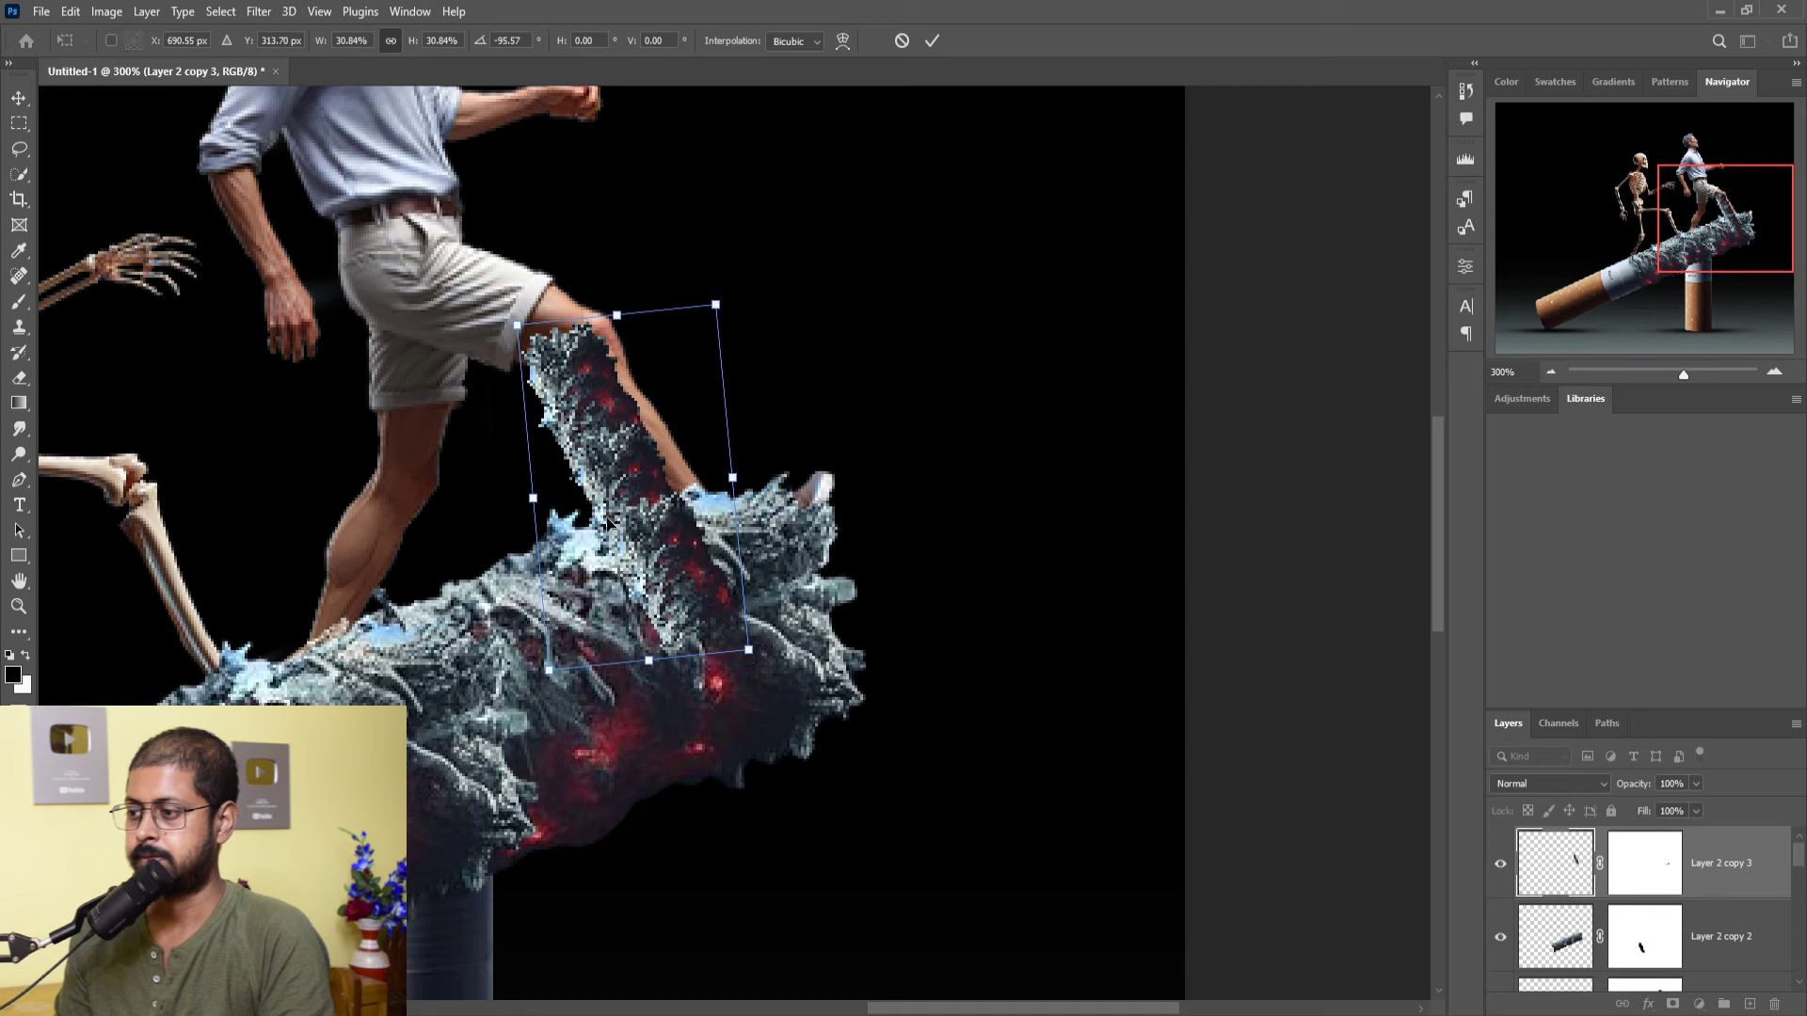
drag(607, 524, 628, 509)
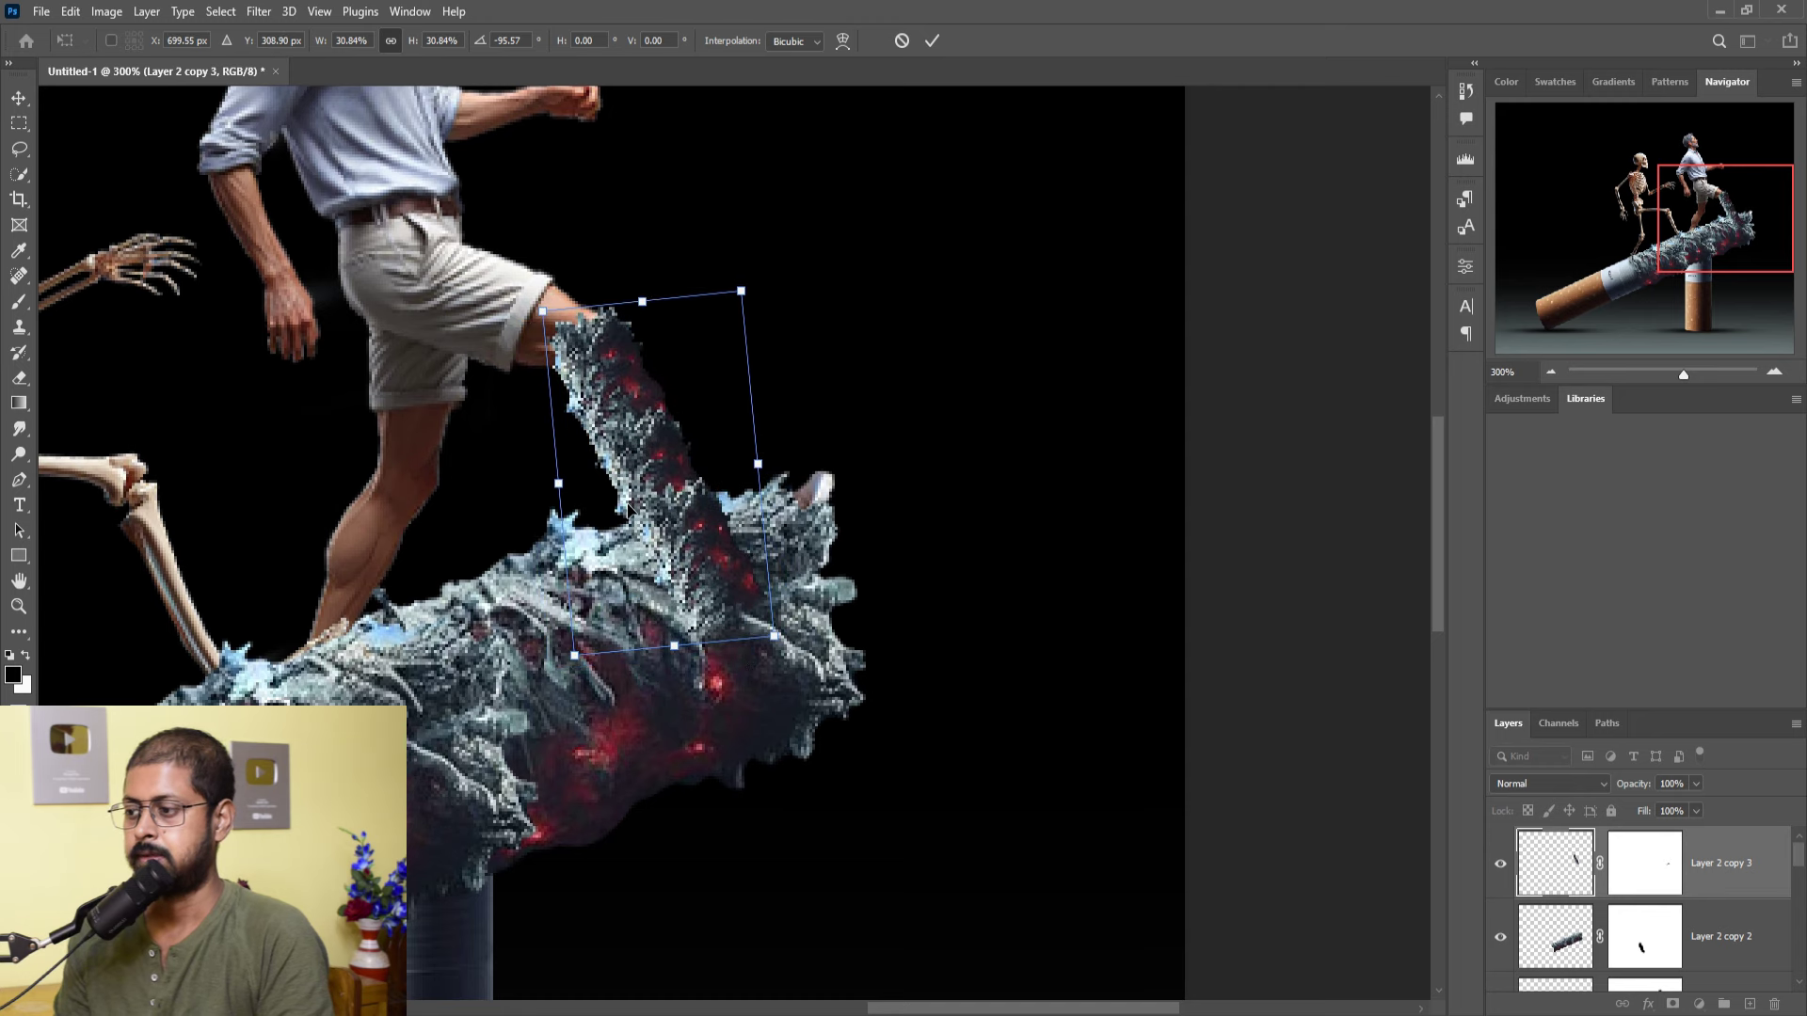
drag(781, 641, 724, 556)
click(931, 40)
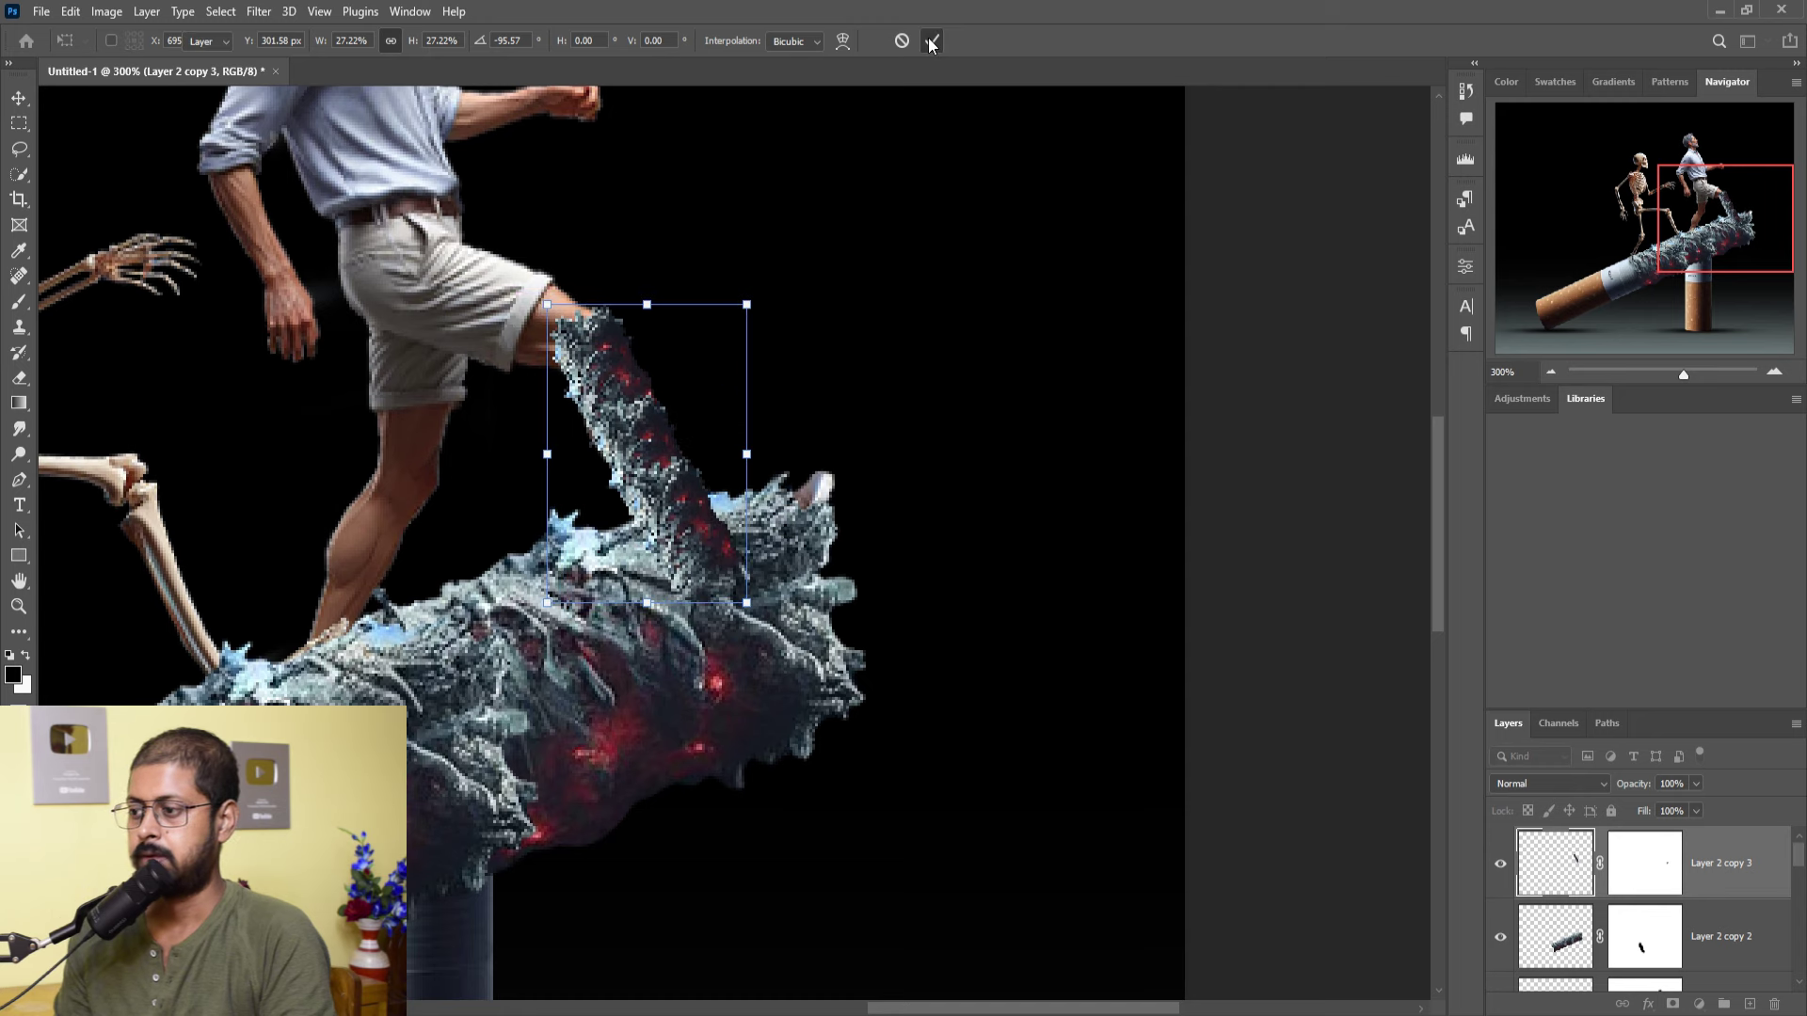
- Warp Layer 2 copy 3's ash piece into a curved tendril rising from the tip up the man's leg
click(70, 11)
mouse_move(99, 457)
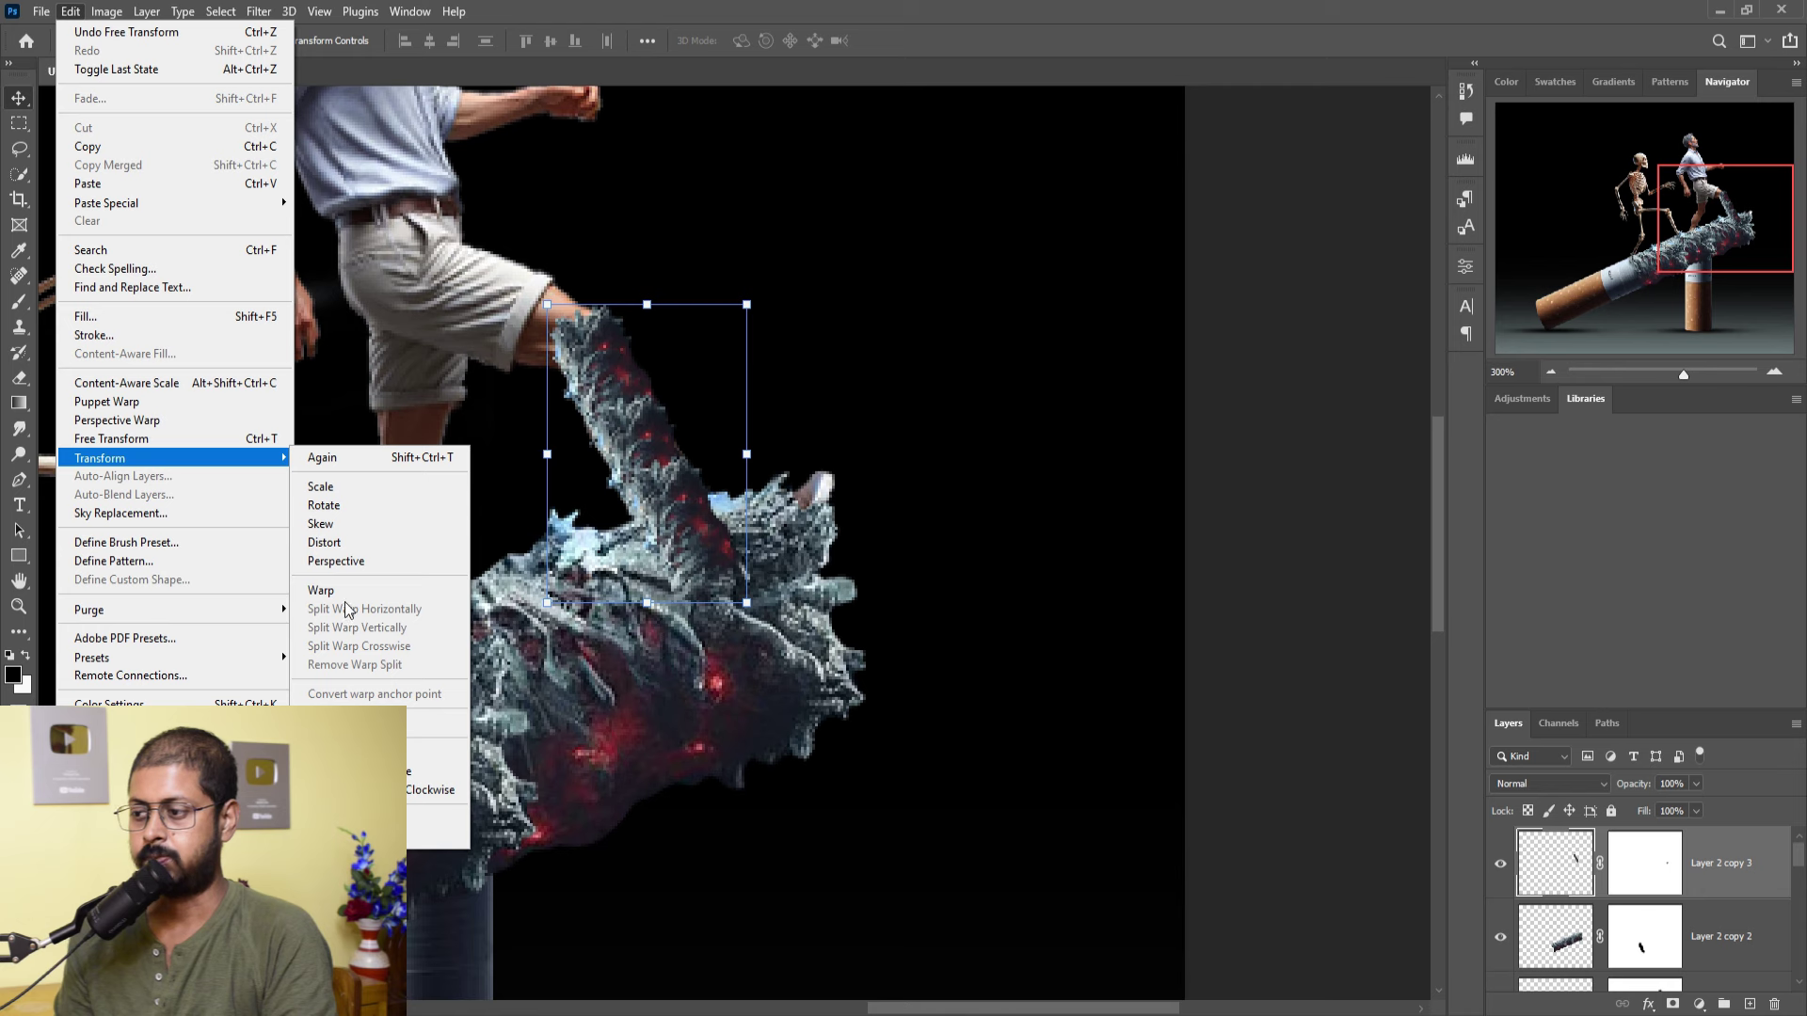
click(321, 590)
mouse_move(626, 499)
mouse_down()
mouse_move(610, 438)
mouse_move(660, 527)
mouse_move(704, 522)
mouse_move(676, 494)
mouse_up()
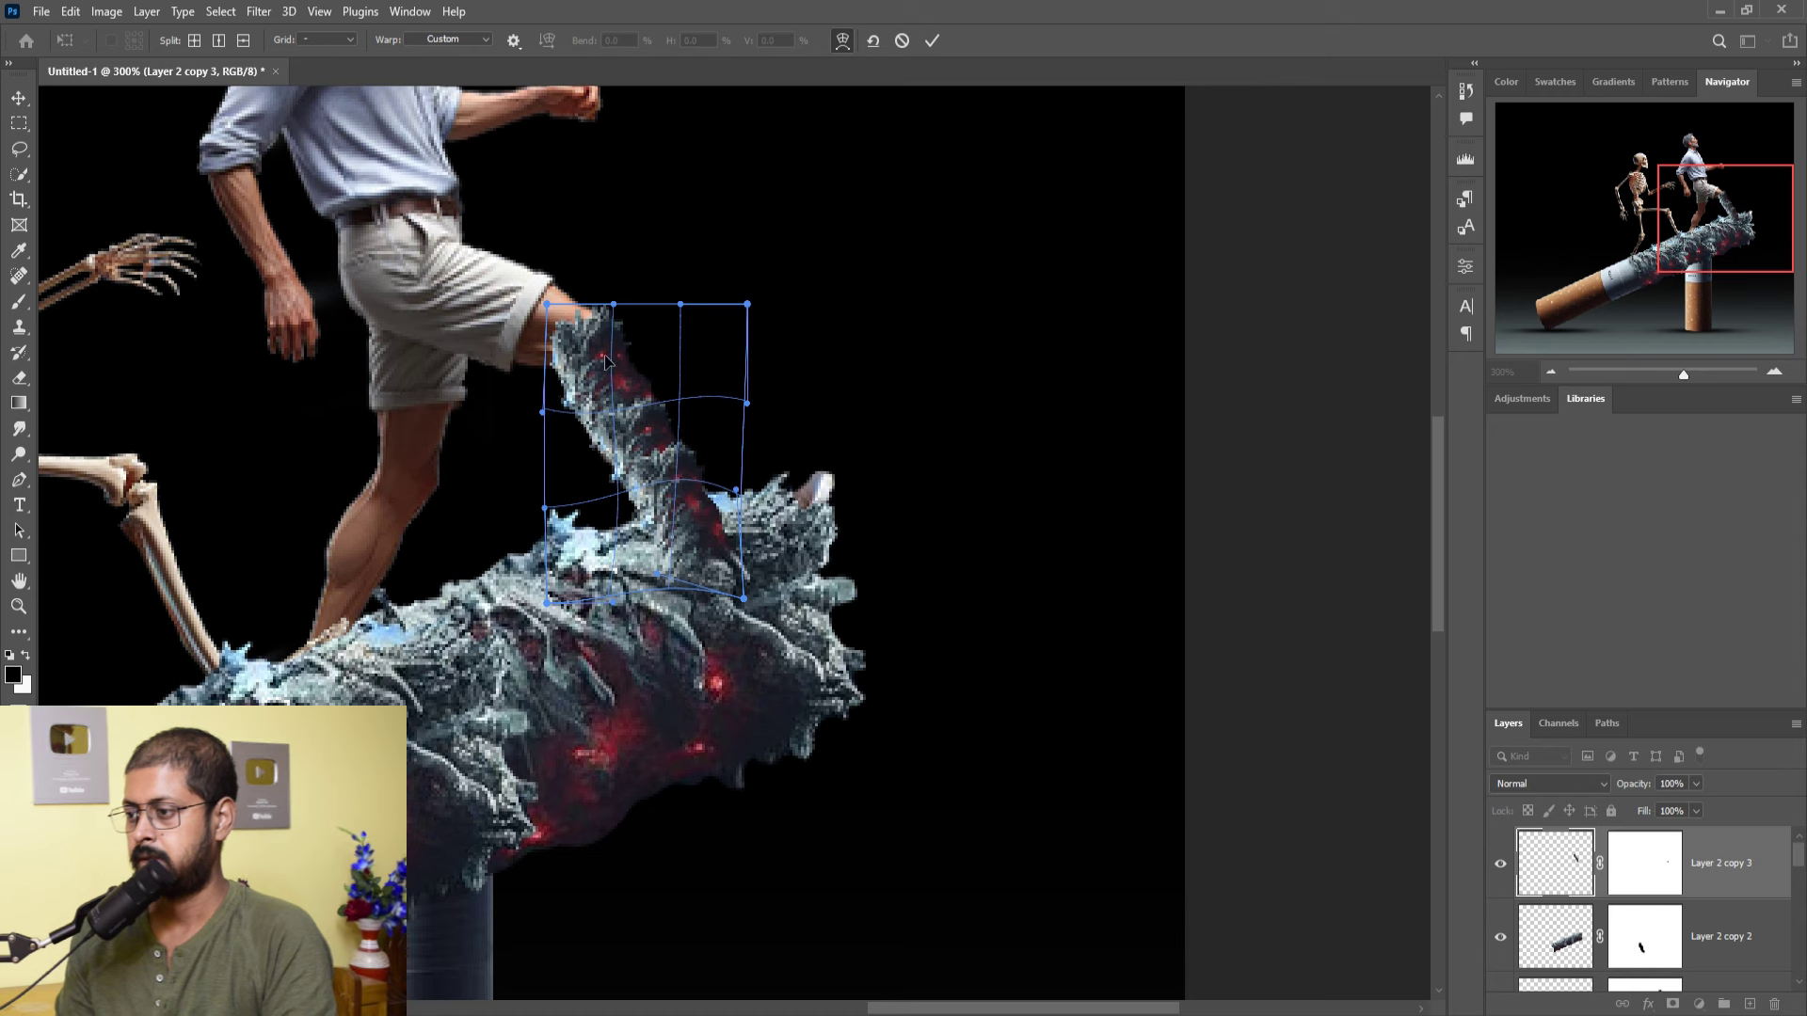
mouse_move(605, 361)
mouse_down()
mouse_move(605, 336)
mouse_move(573, 347)
mouse_up()
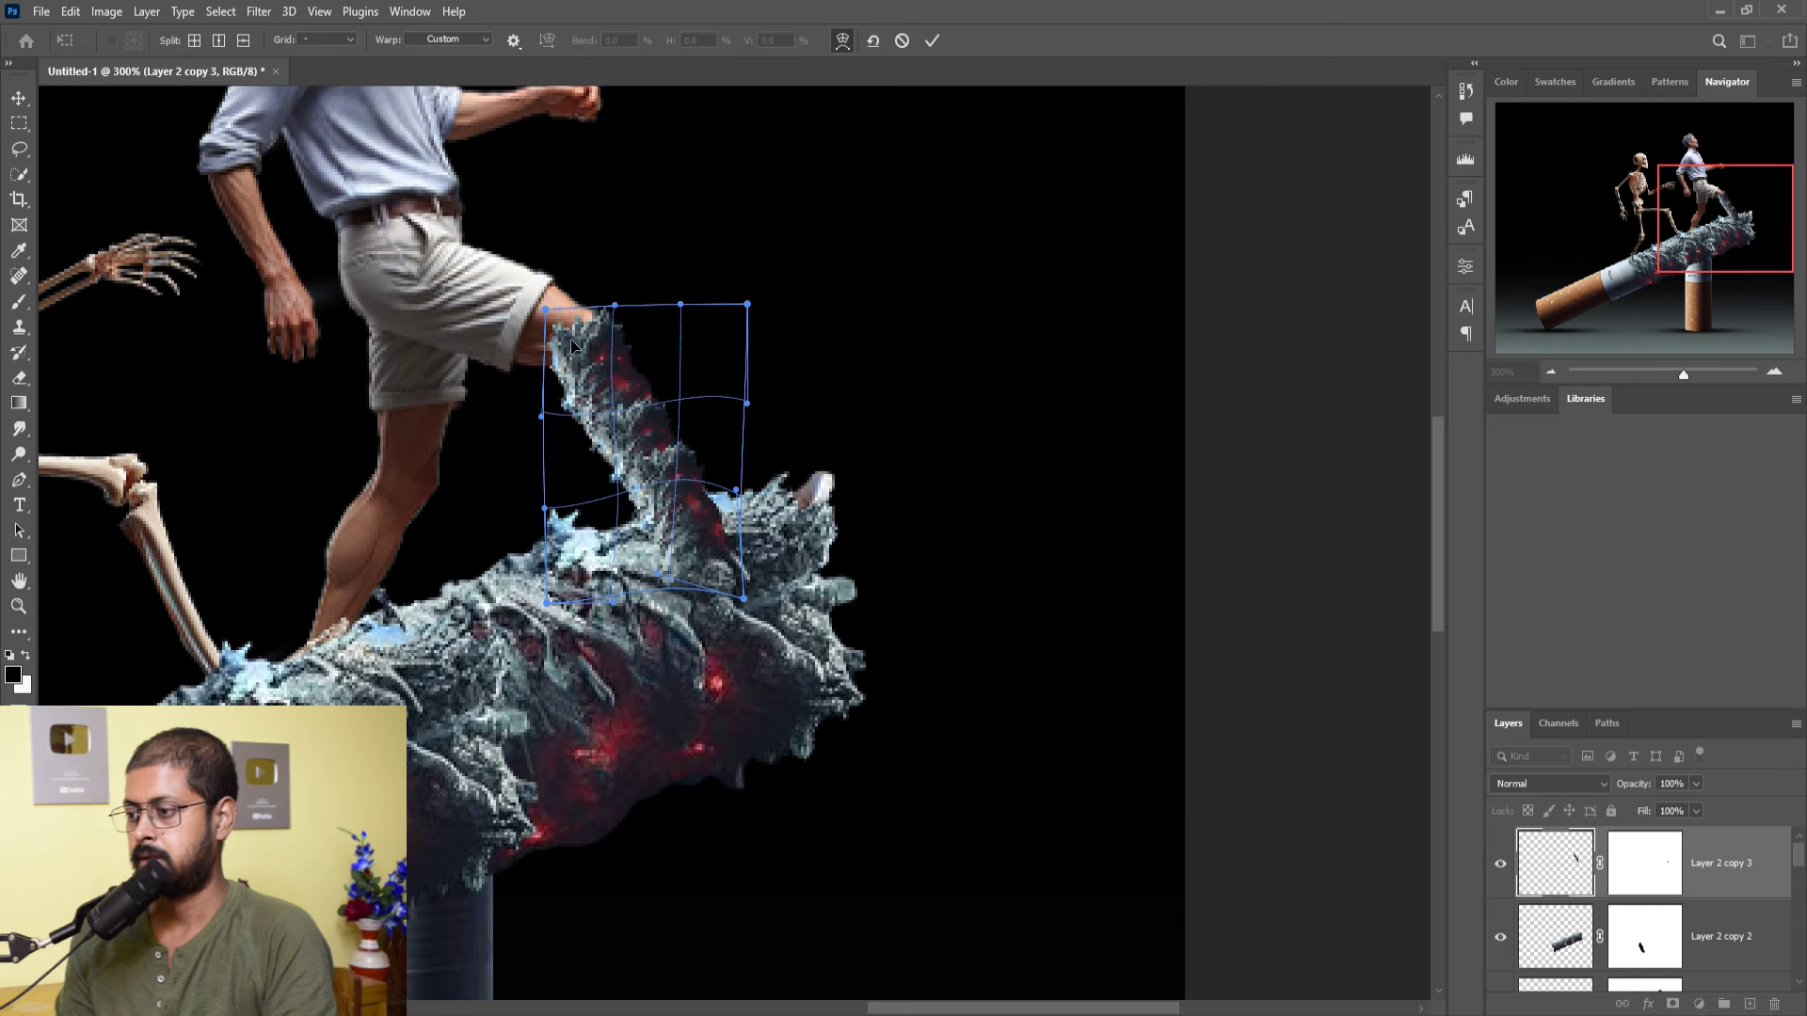
drag(703, 568, 692, 515)
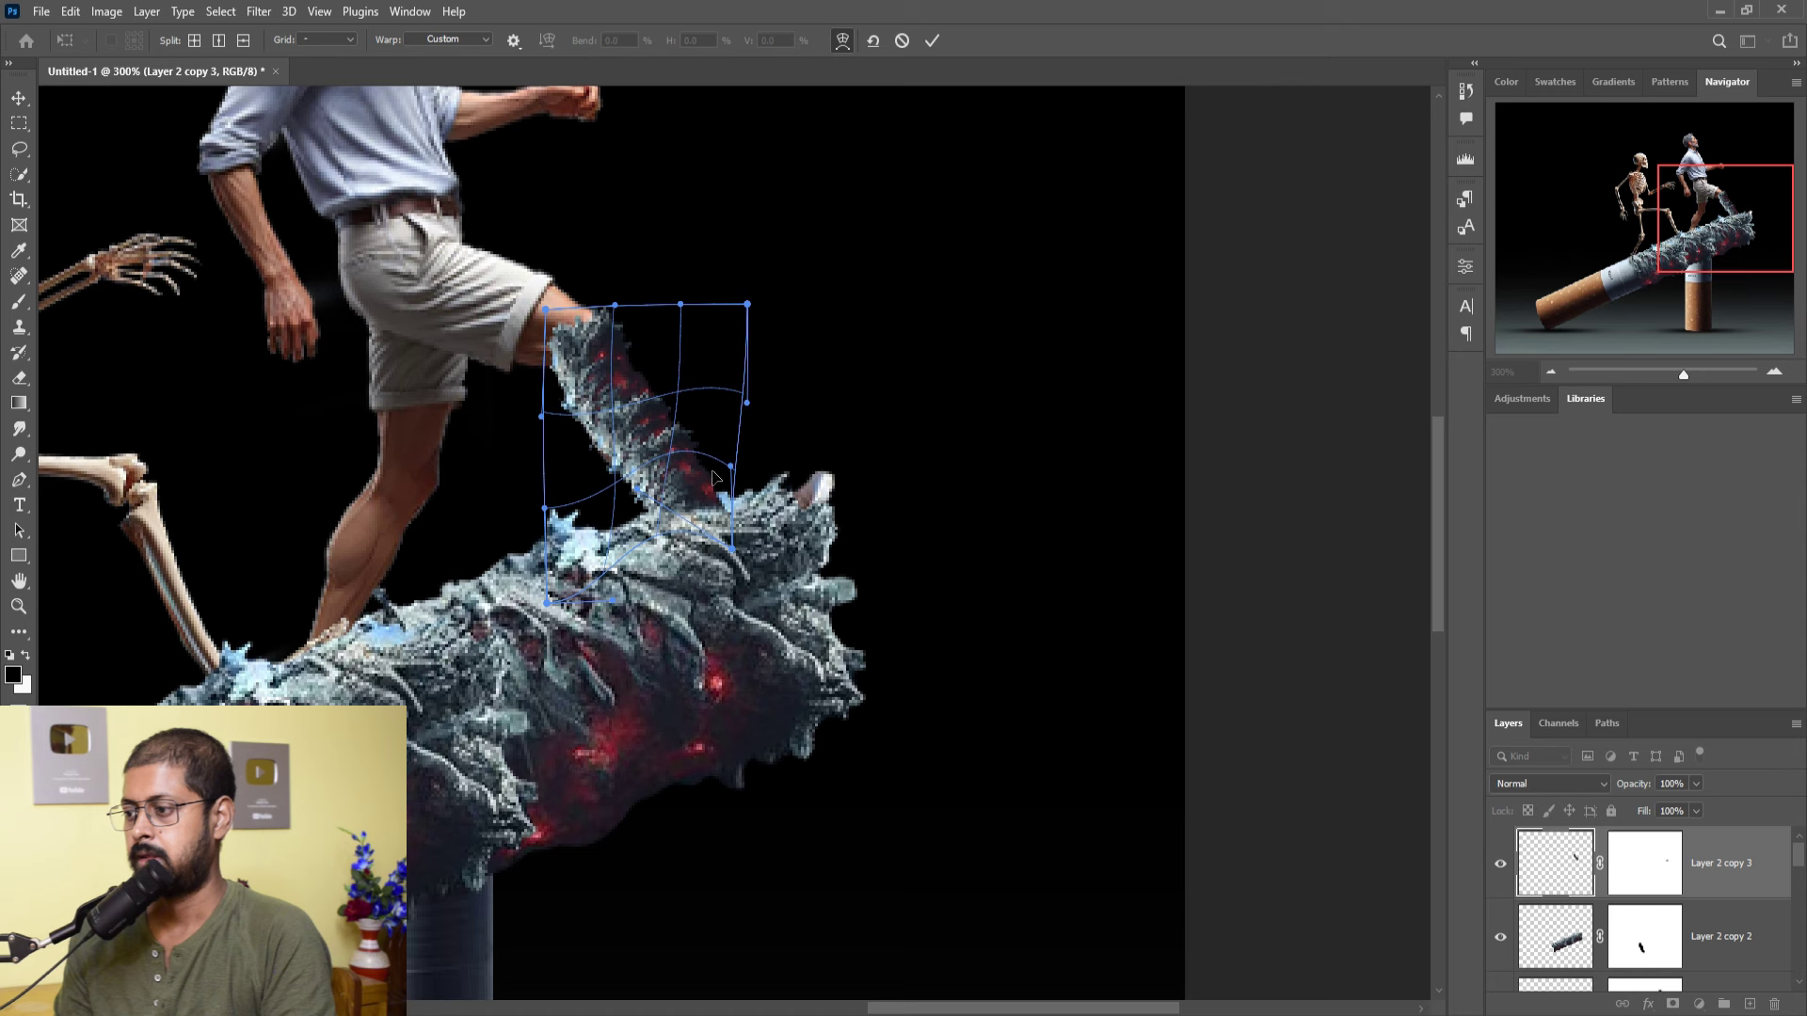
mouse_move(715, 477)
mouse_down()
mouse_move(646, 518)
mouse_move(625, 462)
mouse_up()
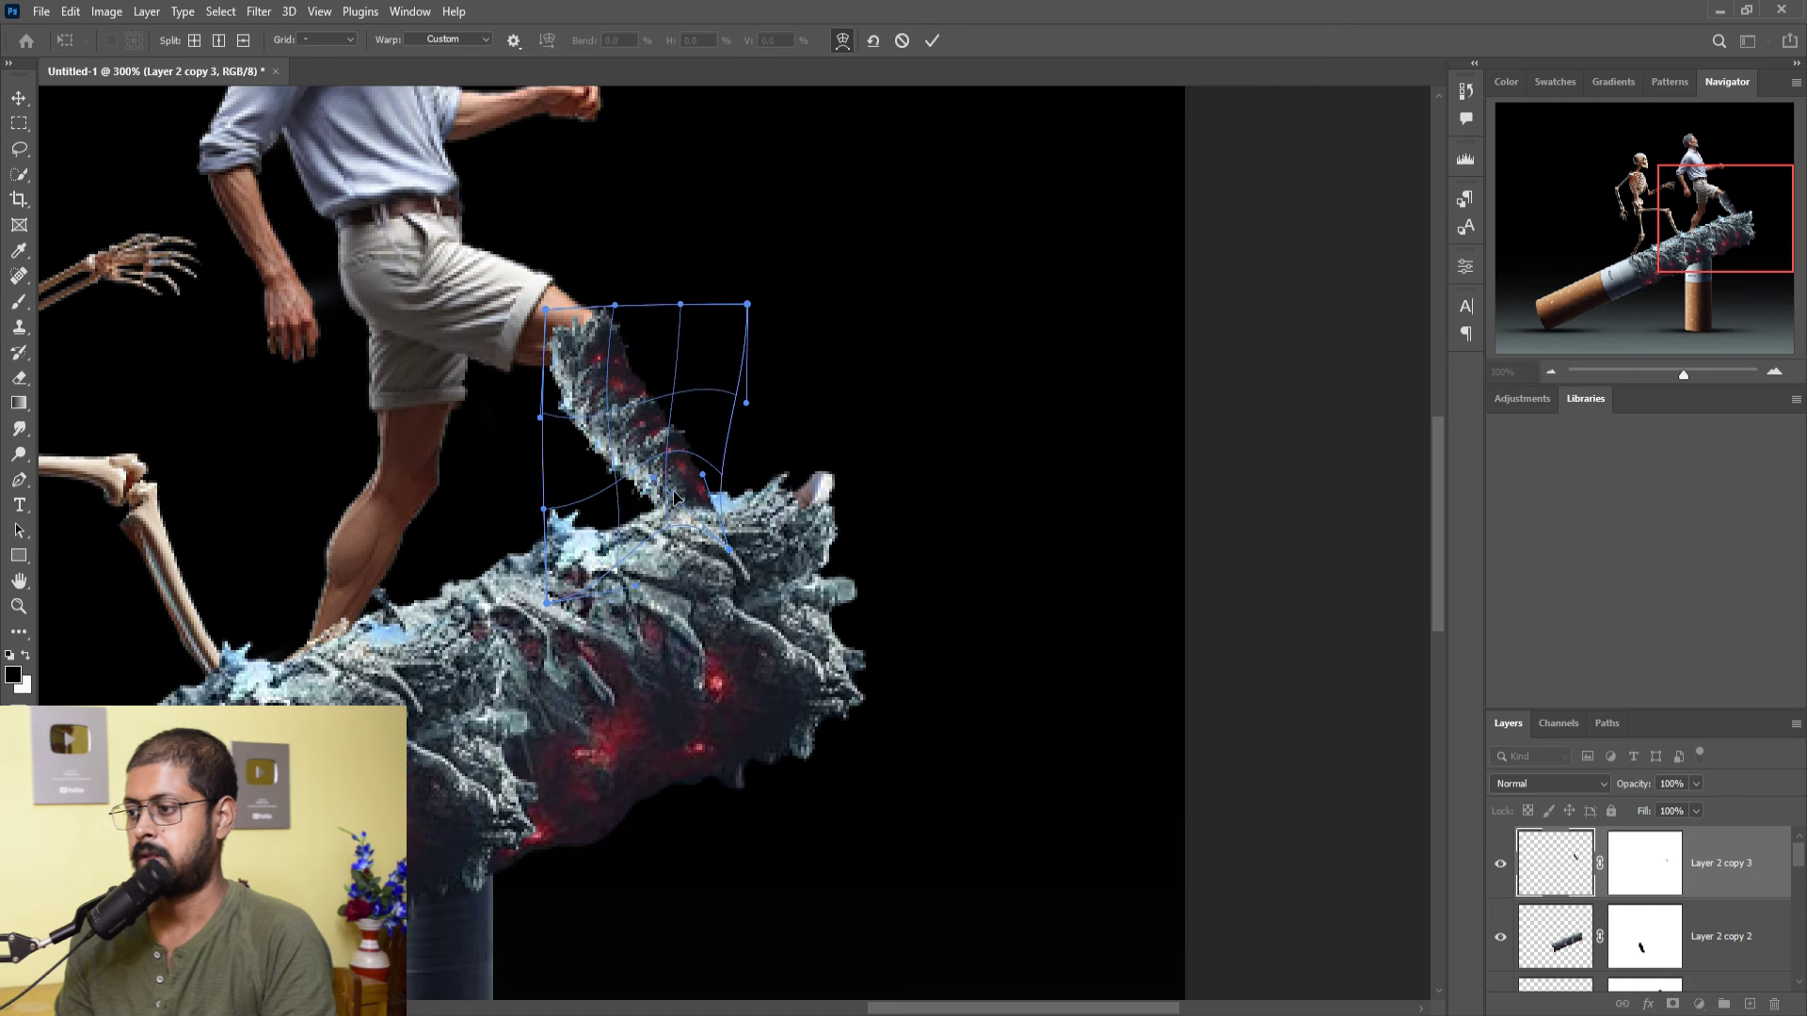
drag(708, 513, 705, 501)
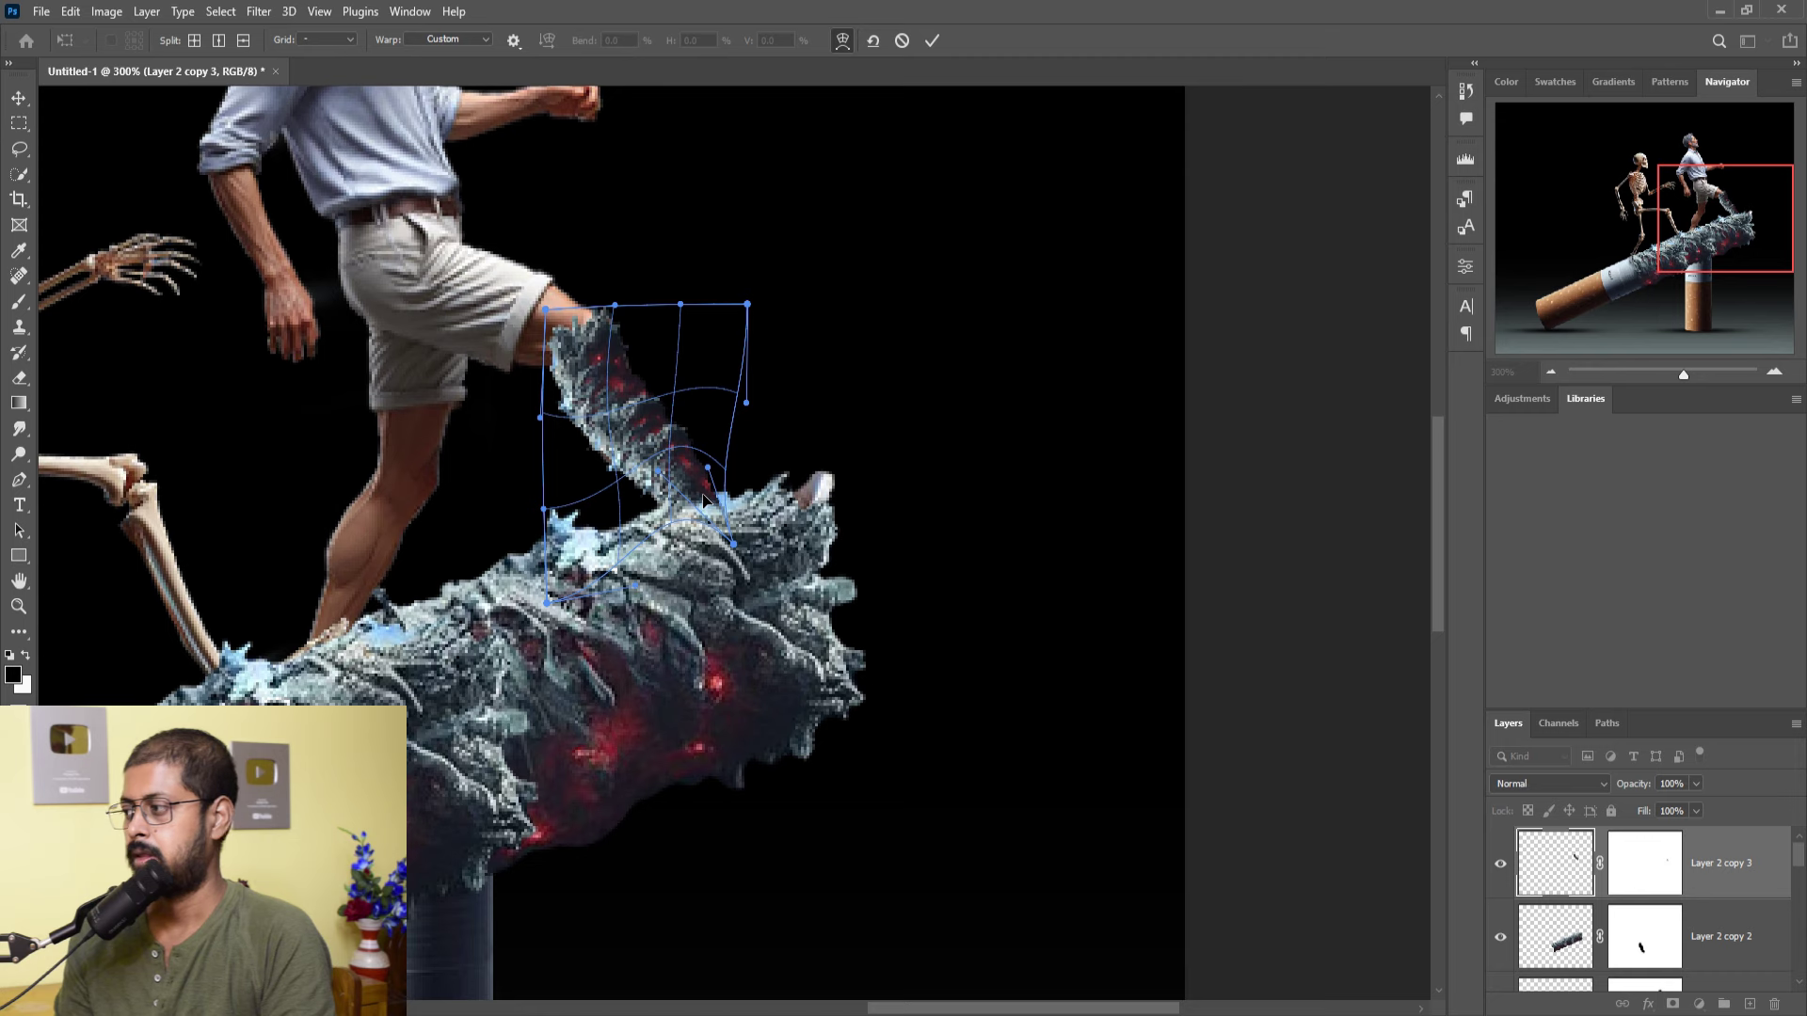
click(933, 41)
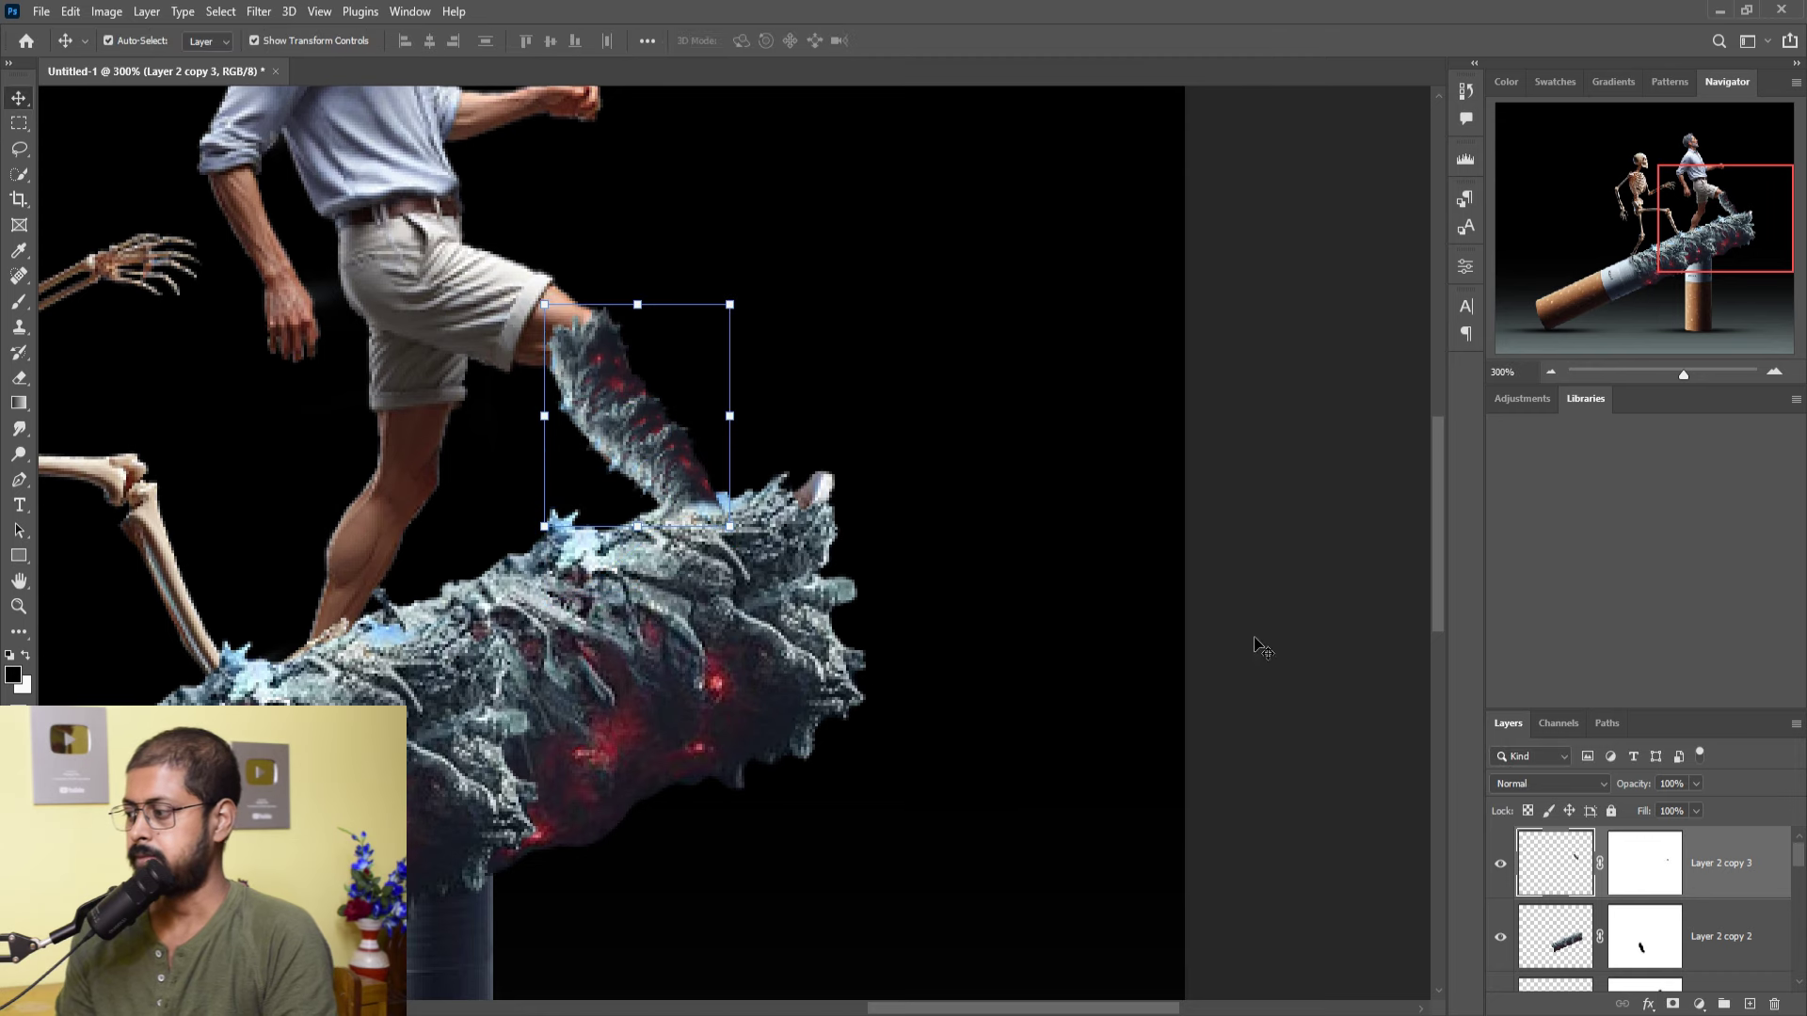
- Duplicate the tendril layer to create Layer 2 copy 4
right_click(1750, 866)
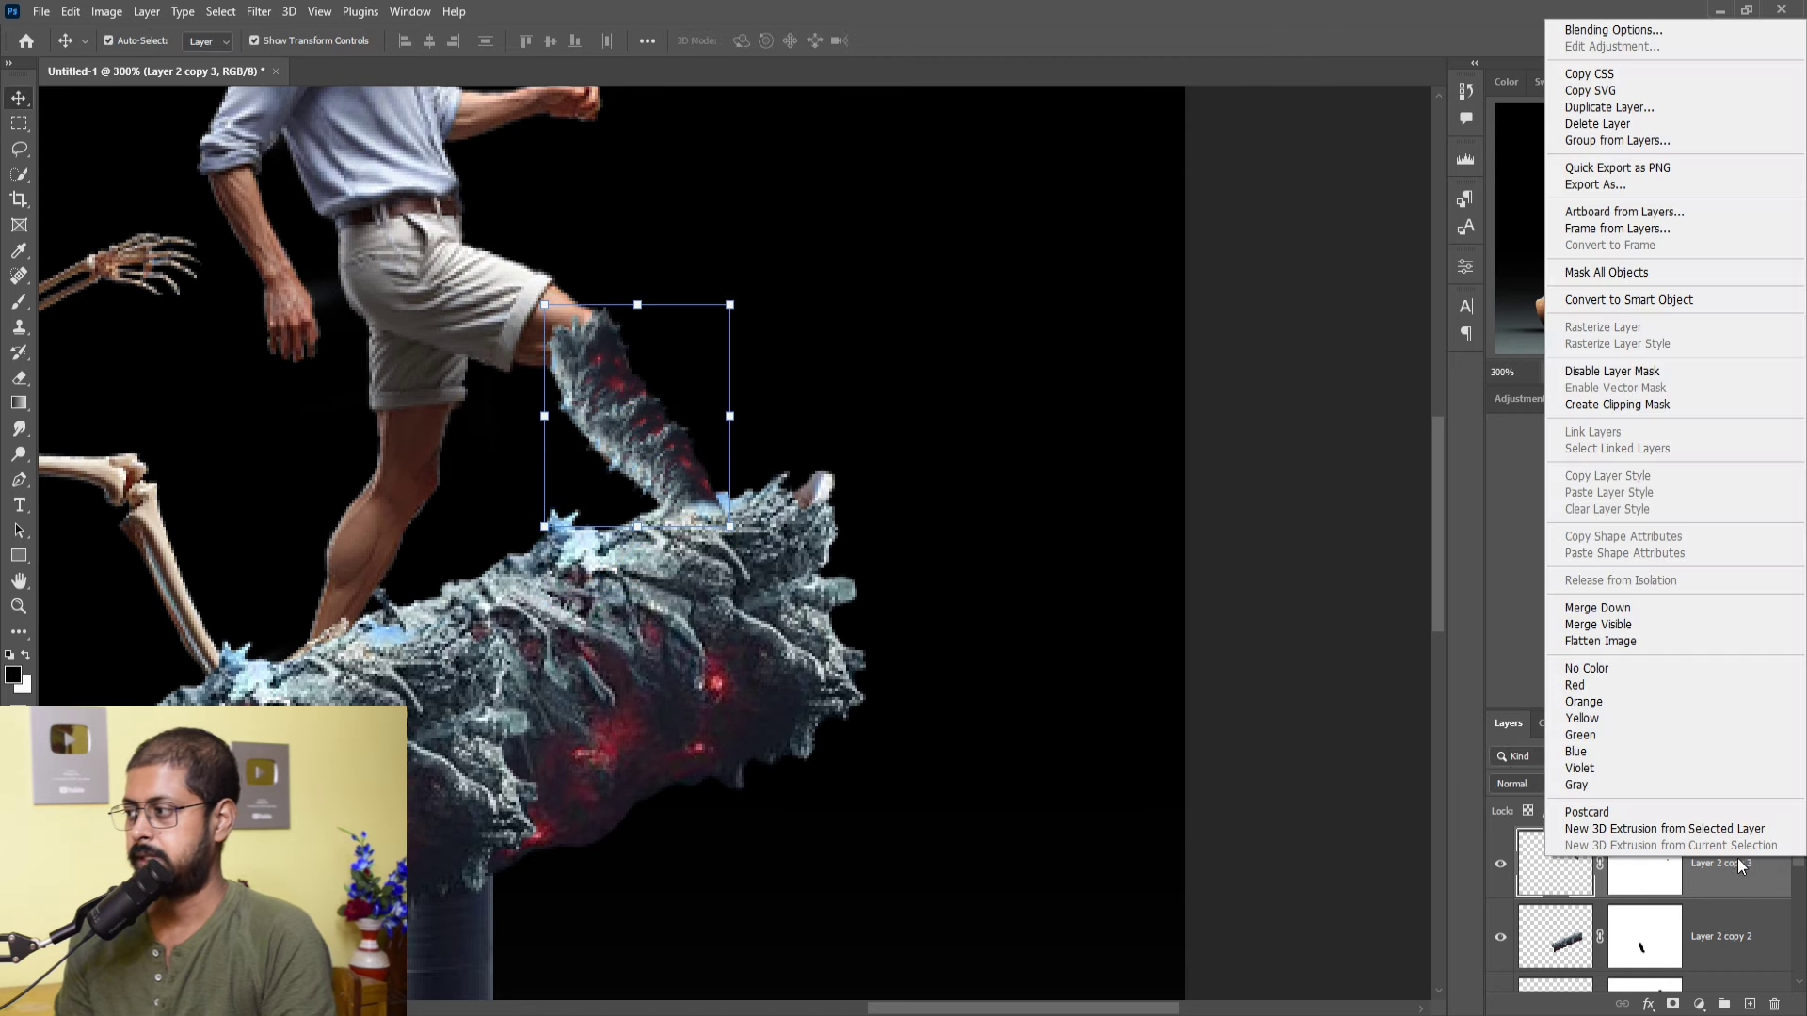
click(1600, 113)
click(1058, 289)
- Enlarge the tendril copy to about 148% and rotate it about -28° across the man's shorts
mouse_move(584, 373)
mouse_down()
mouse_move(504, 279)
mouse_move(527, 256)
mouse_up()
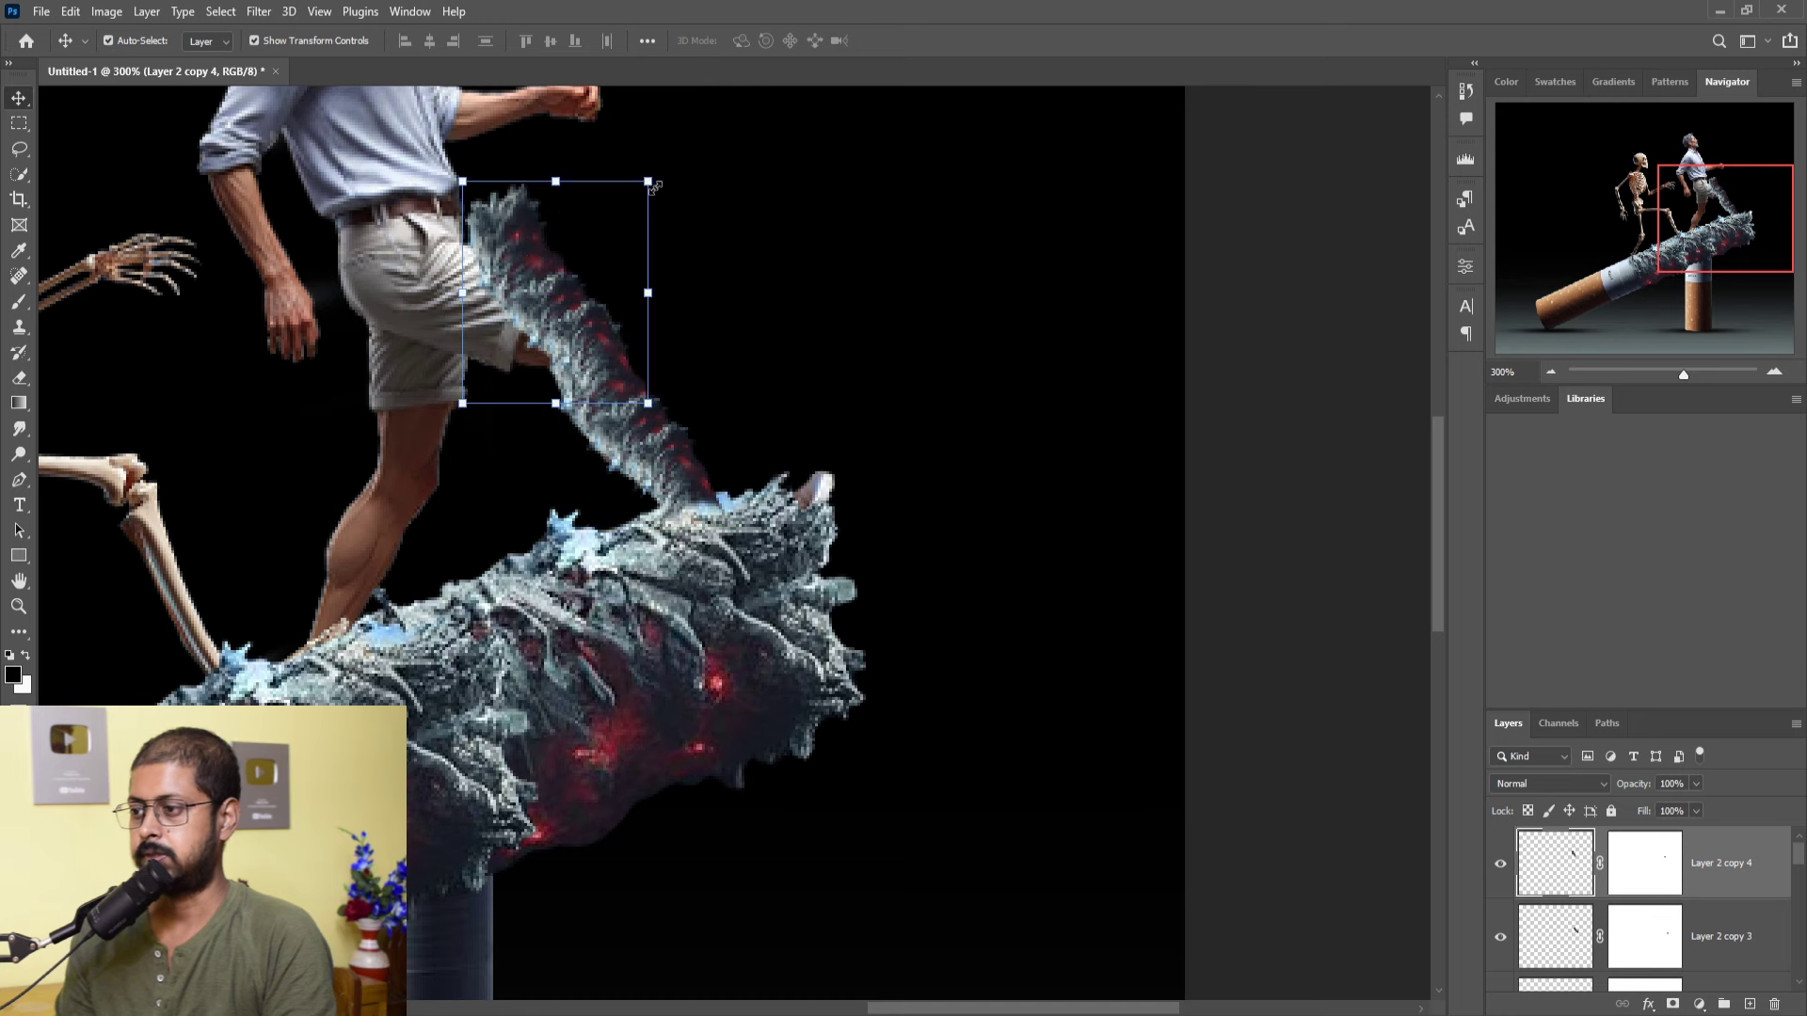
drag(654, 185, 738, 83)
drag(602, 245, 546, 339)
mouse_move(676, 504)
mouse_down()
mouse_move(711, 503)
mouse_move(758, 426)
mouse_up()
drag(641, 352, 613, 361)
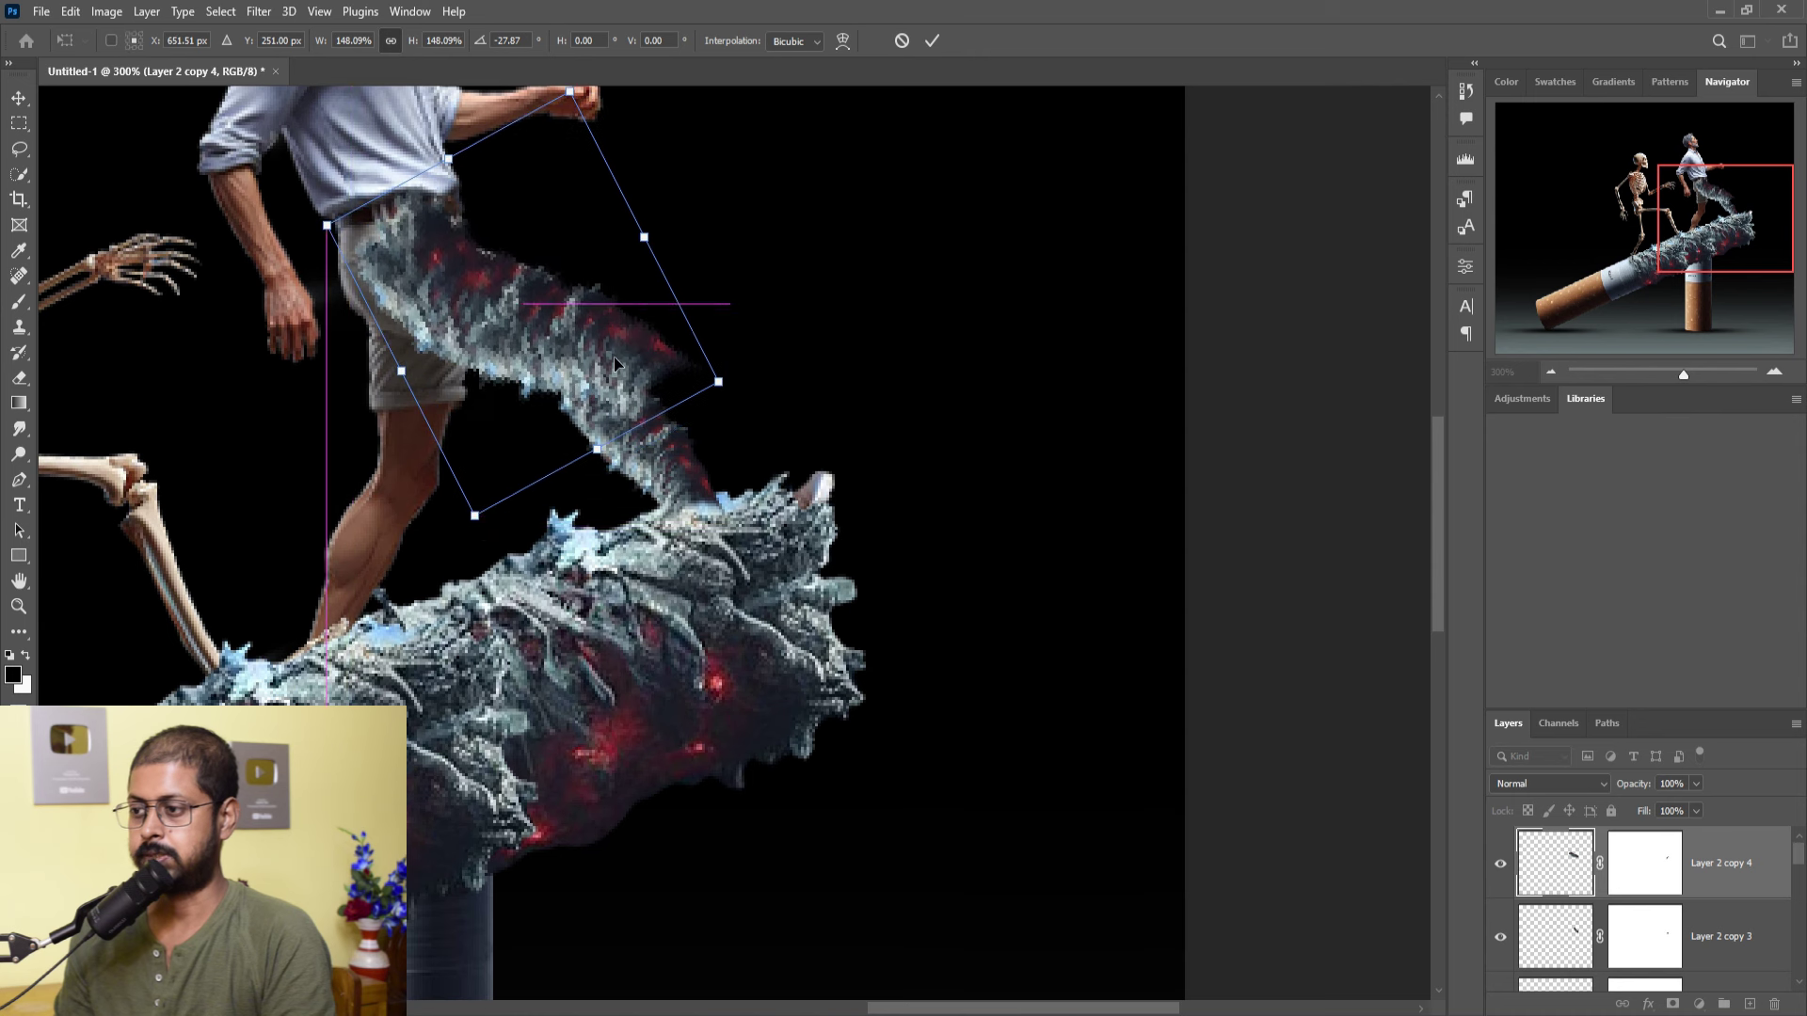
drag(772, 384, 758, 377)
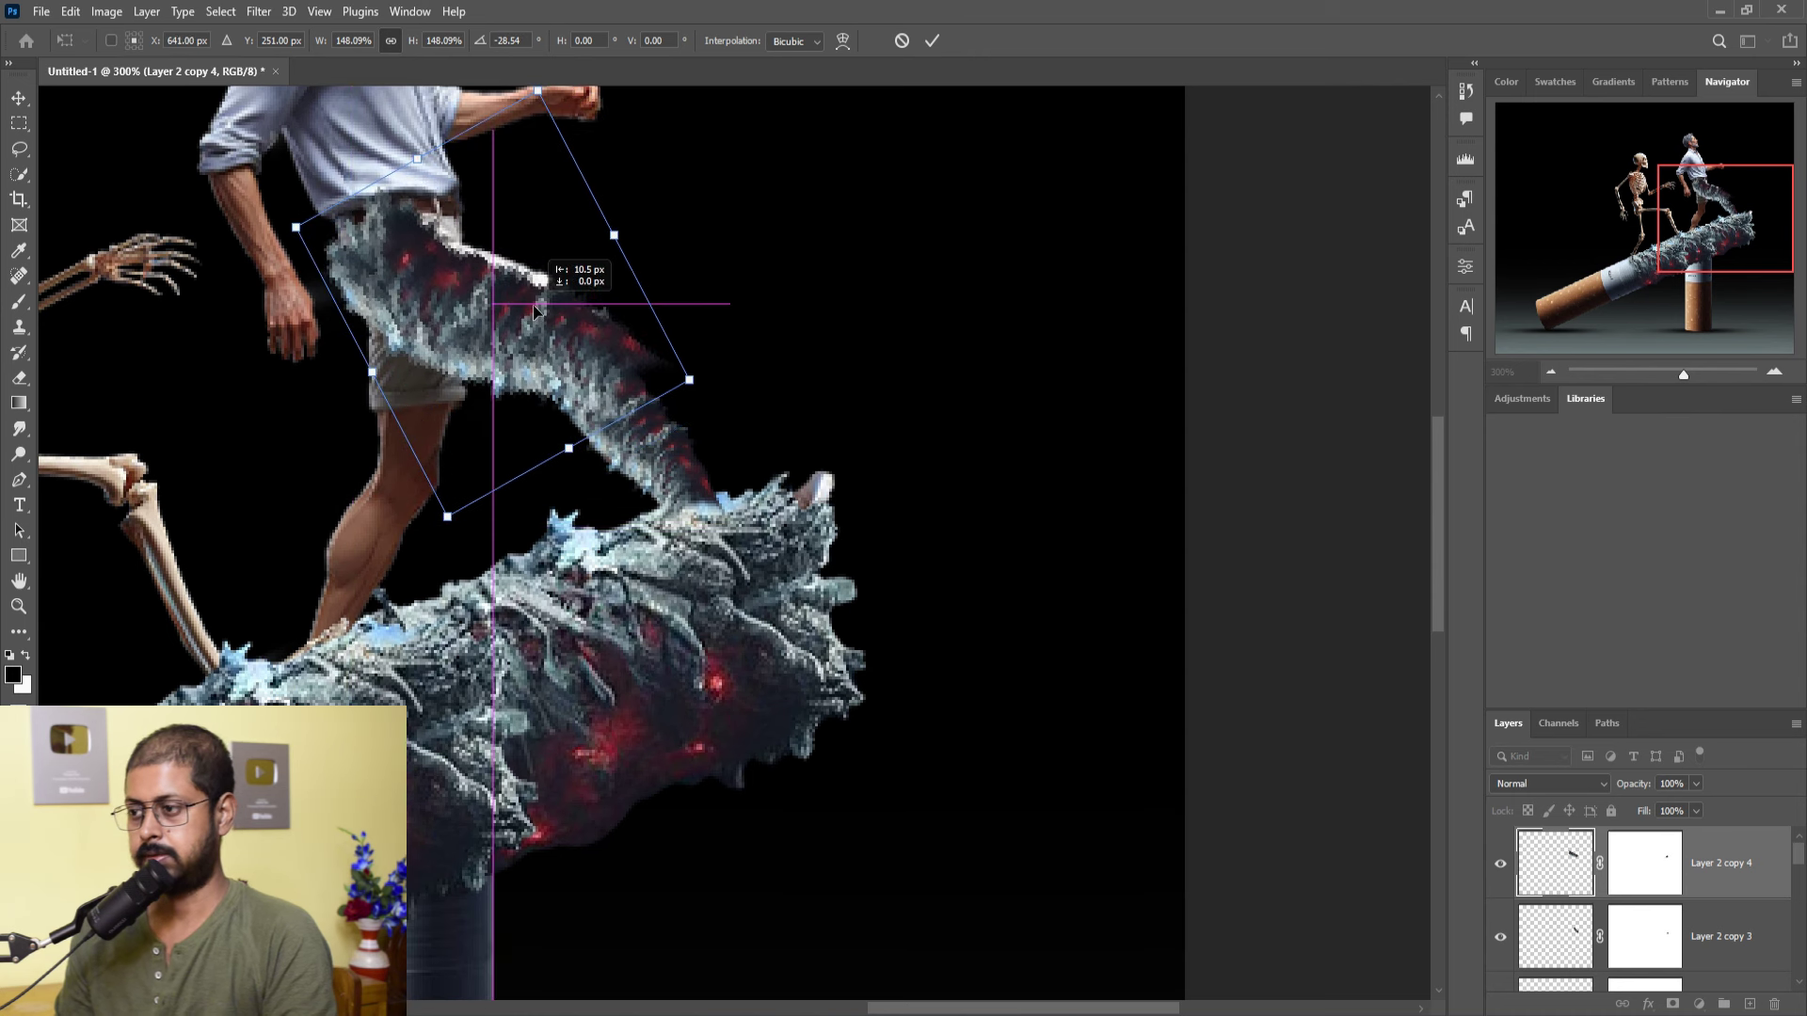
drag(560, 319, 535, 305)
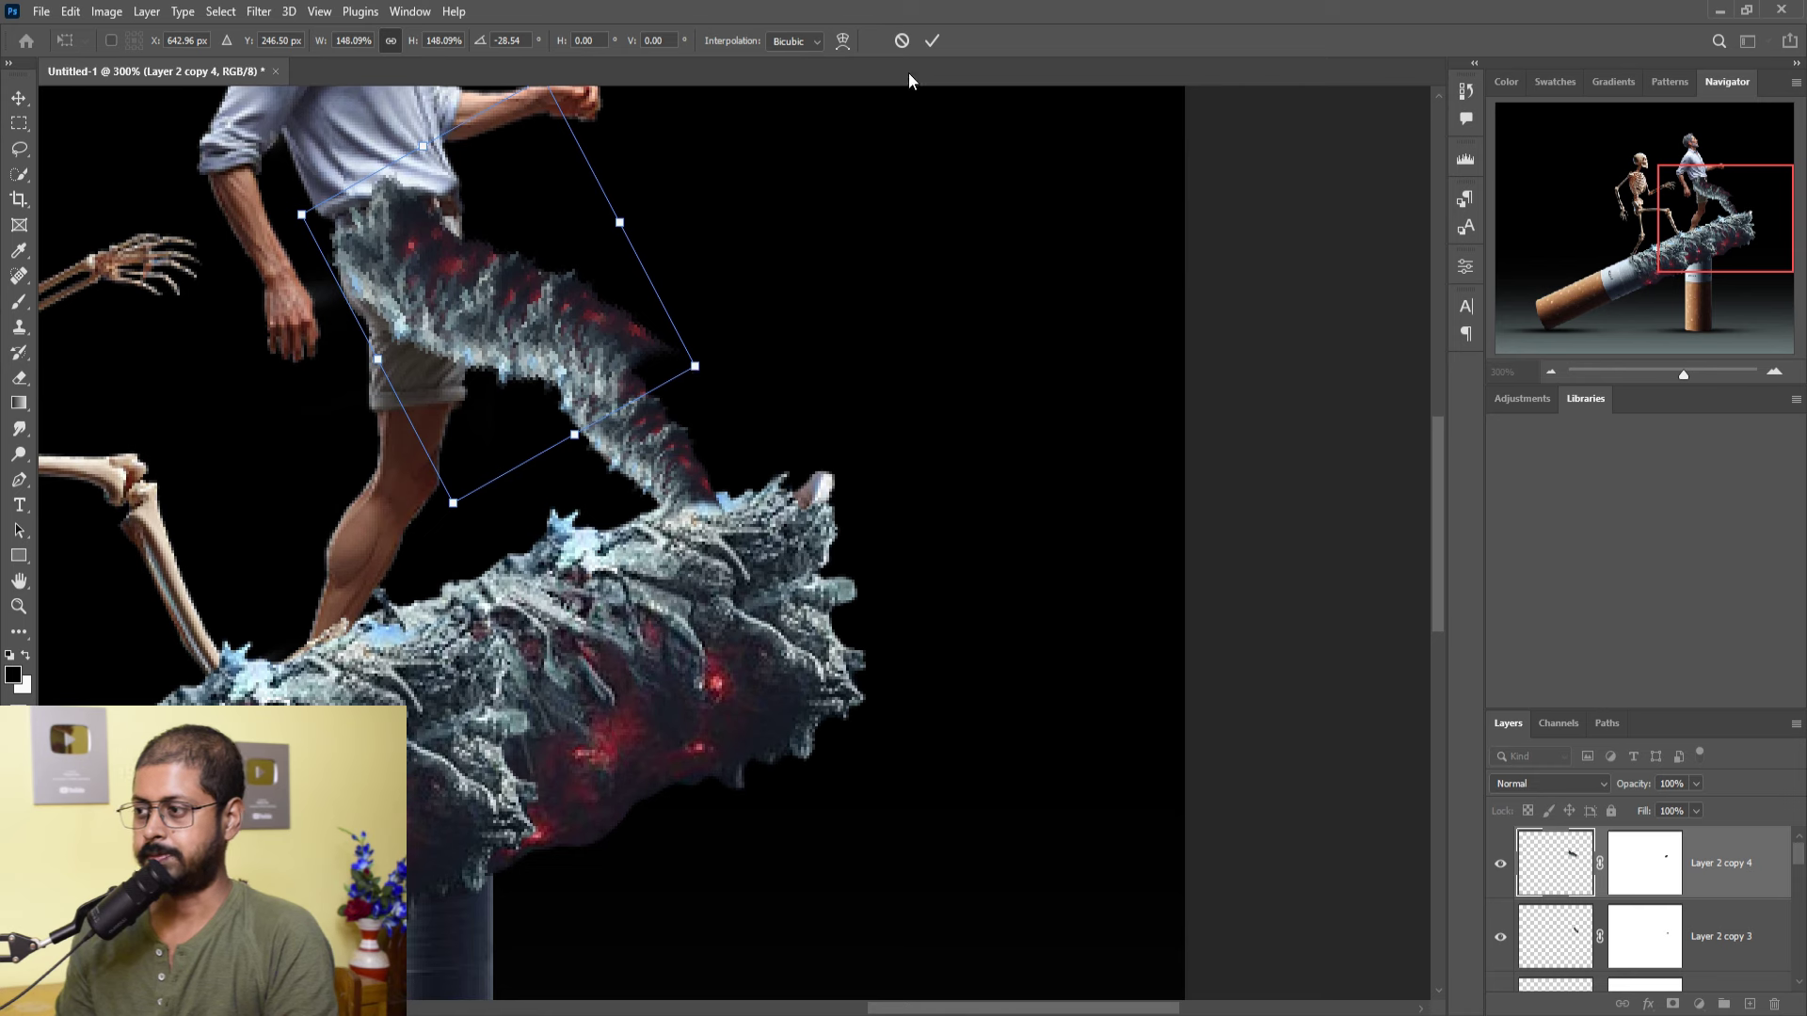
click(931, 41)
- Paint black at brush size 30 on Layer 2 copy 4's mask along the tendril's right edge
click(1652, 871)
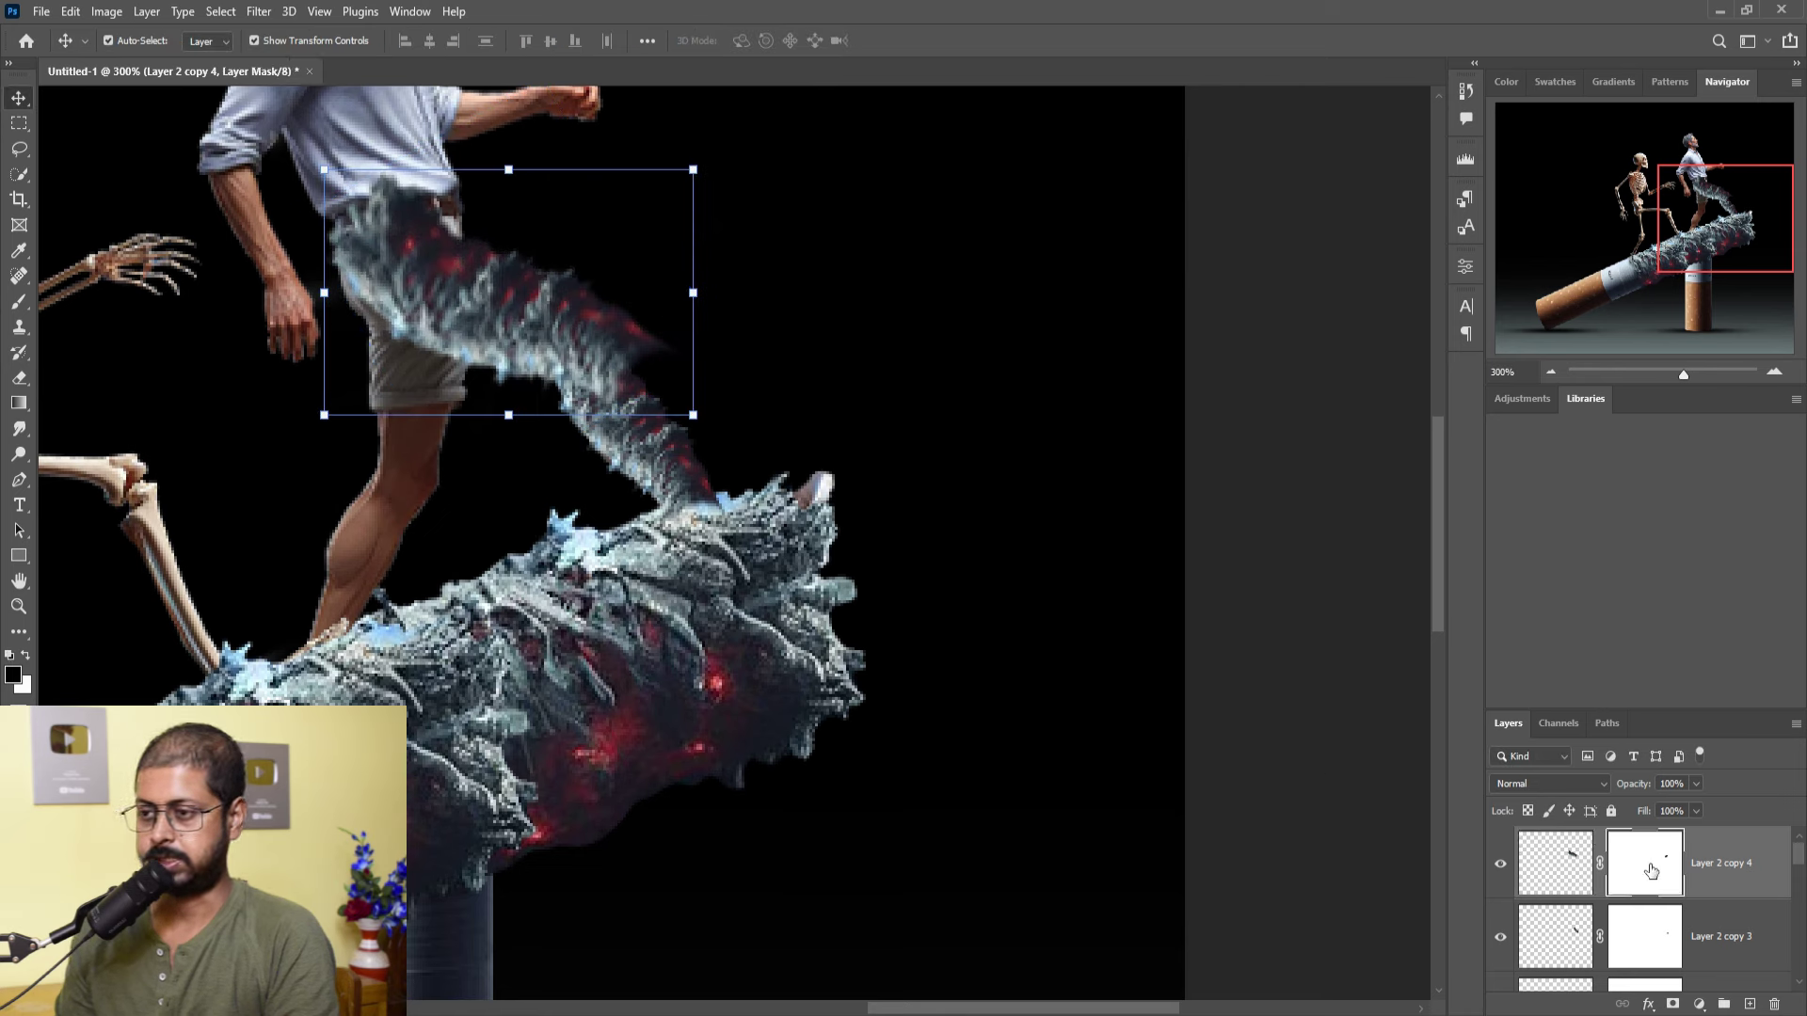
click(22, 303)
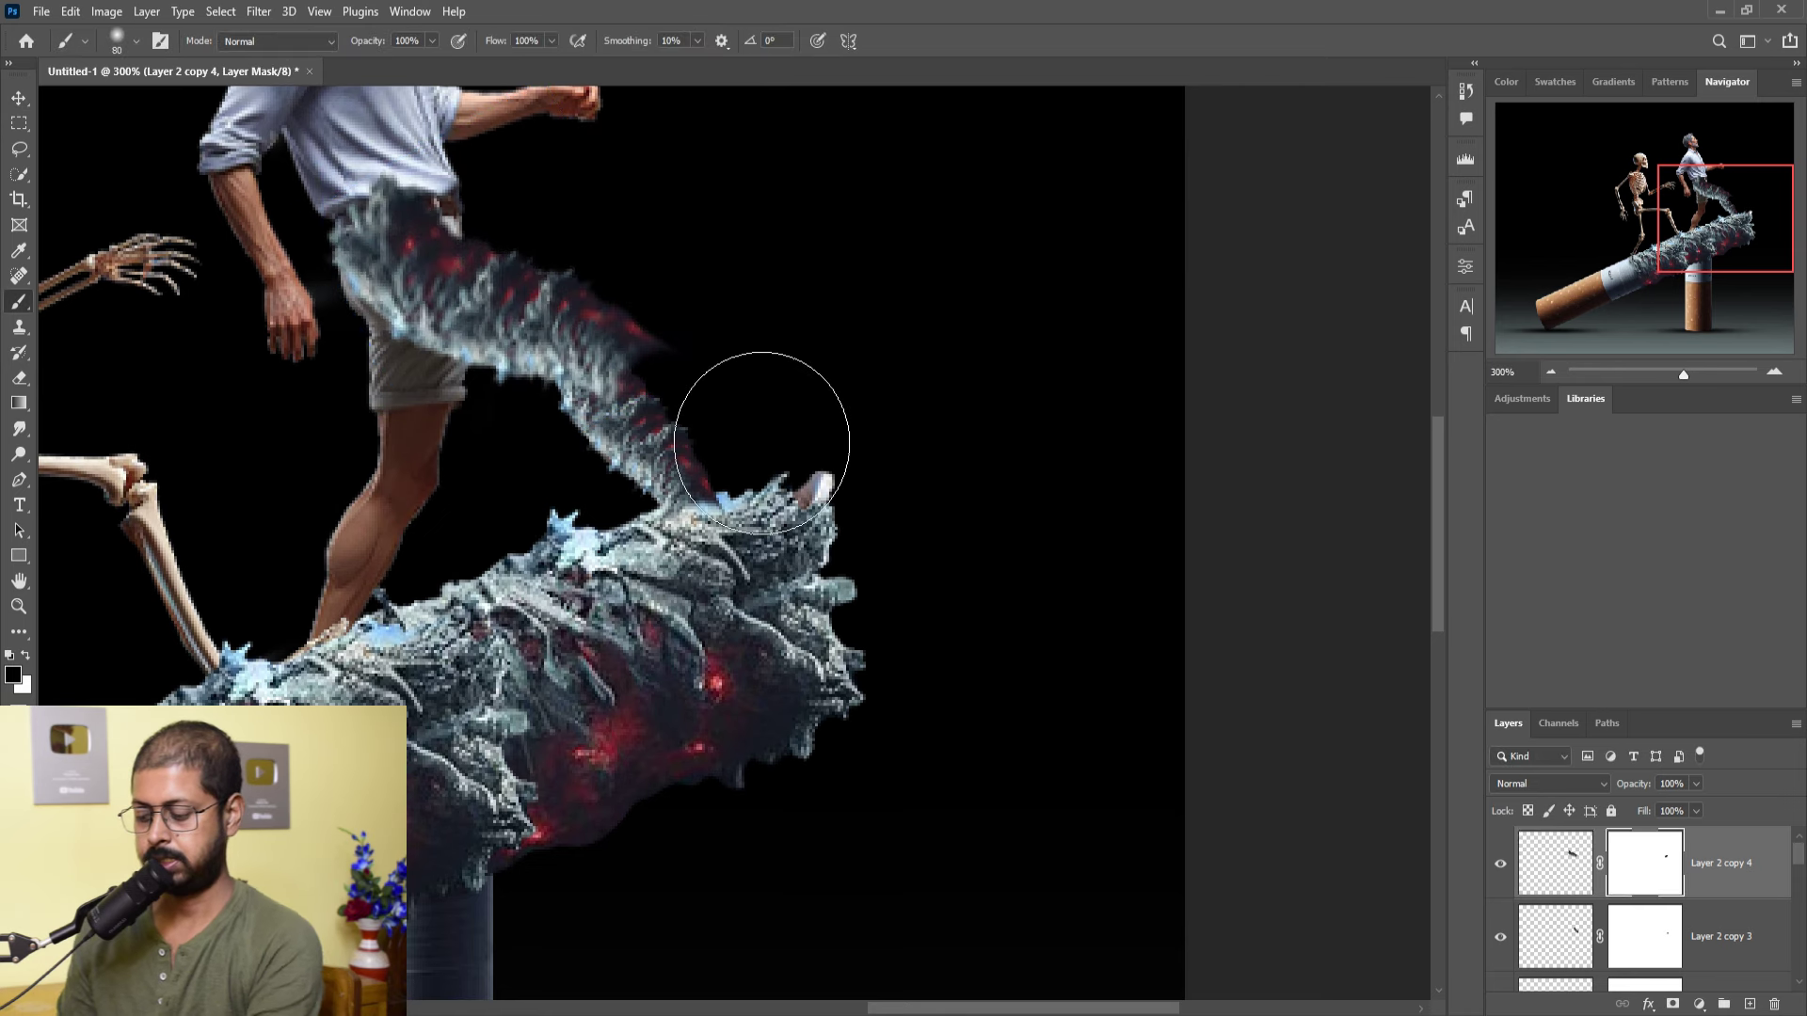
key(bracketleft)
key(bracketleft)
key(bracketleft)
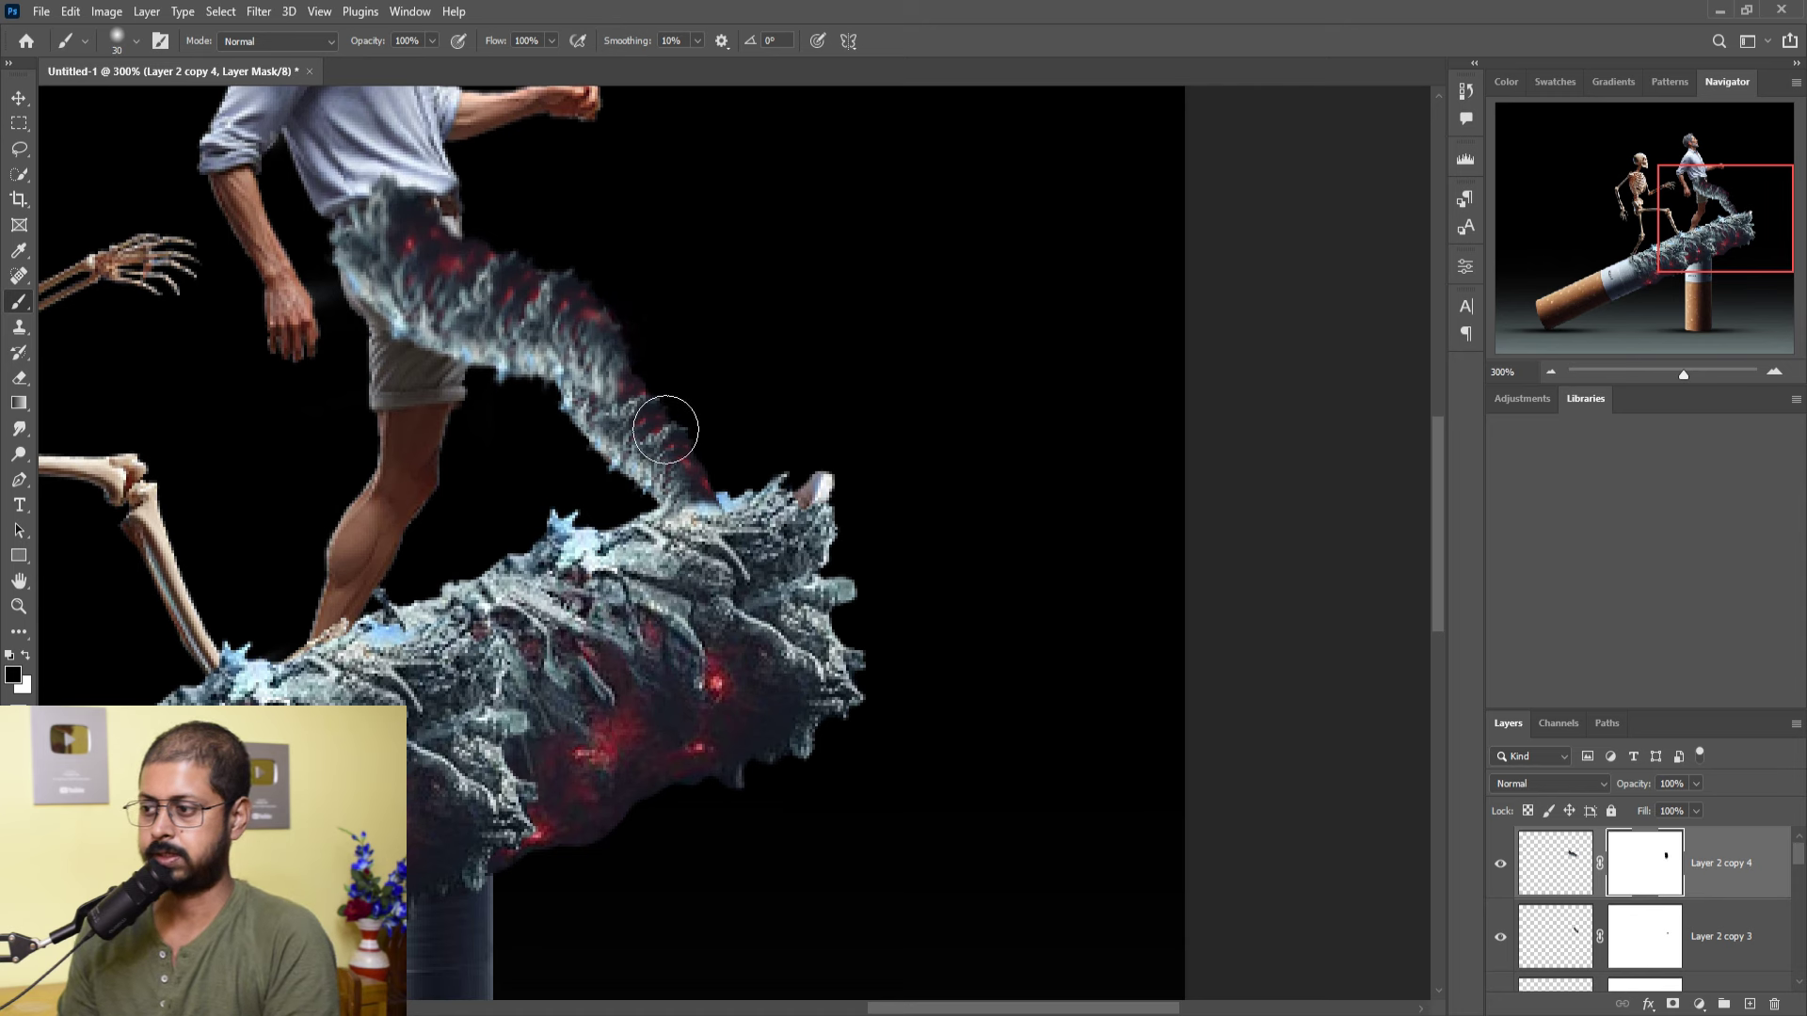
drag(666, 424, 656, 461)
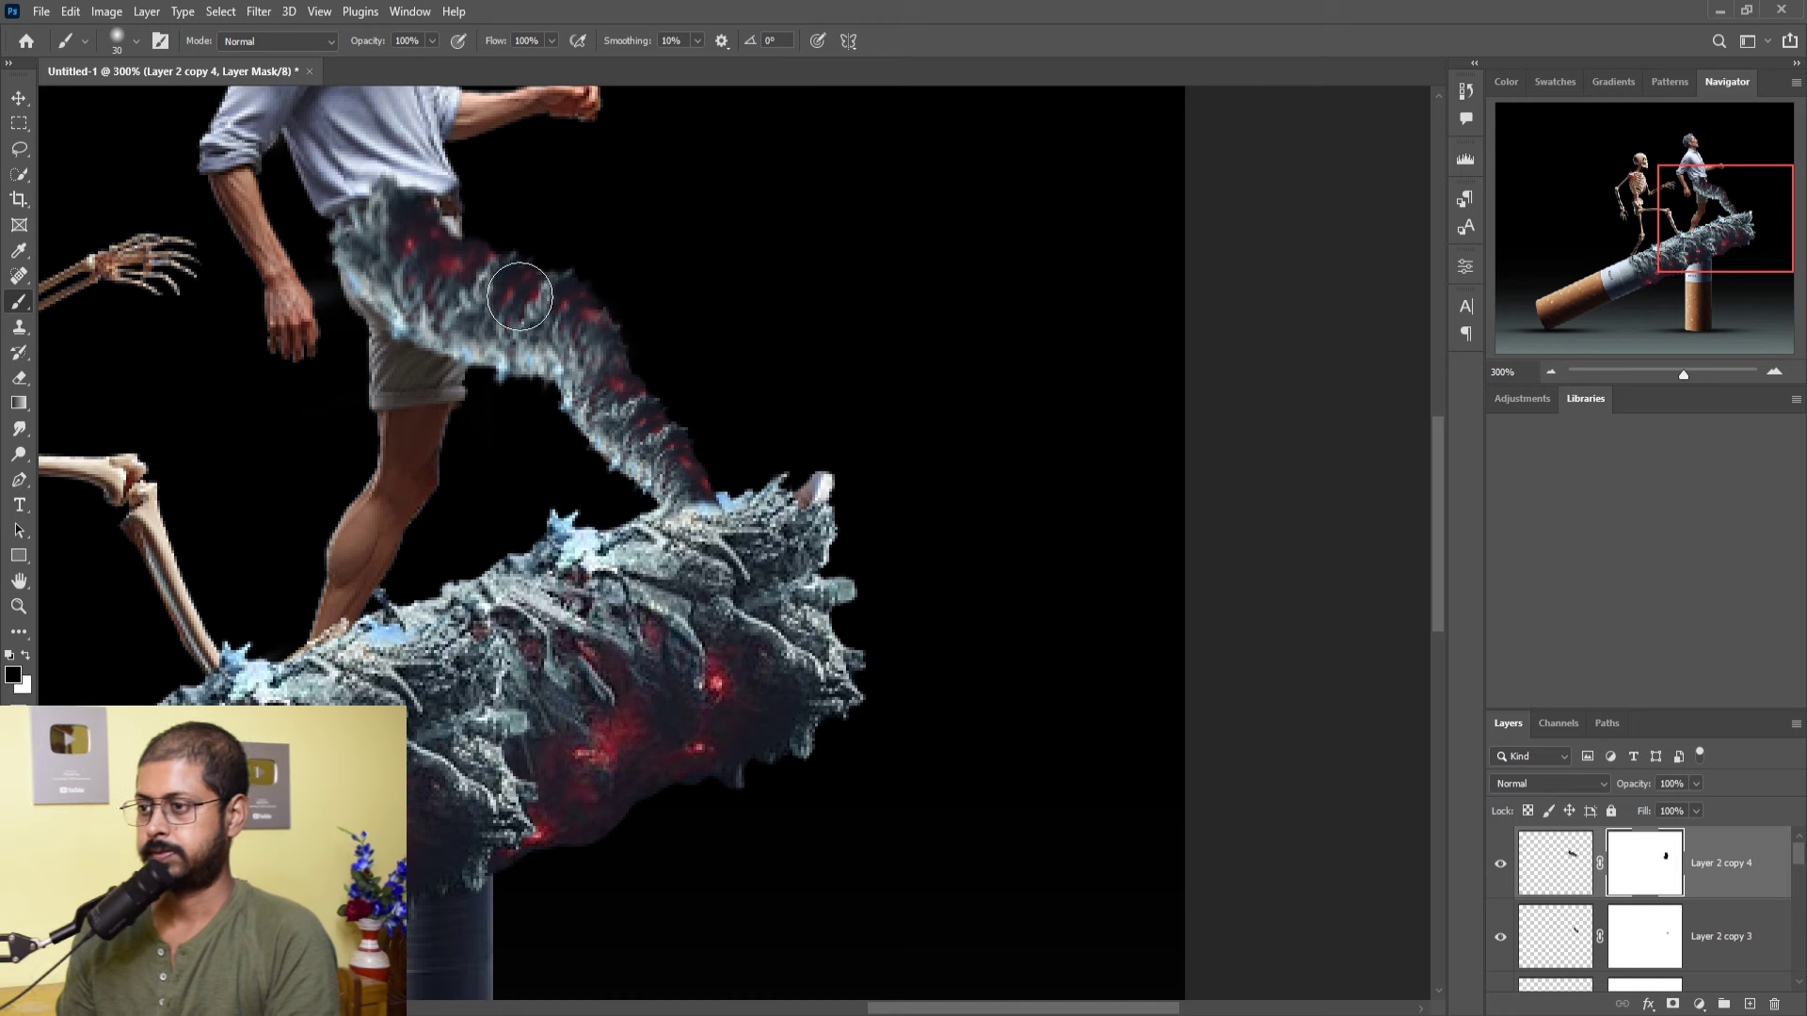
click(17, 98)
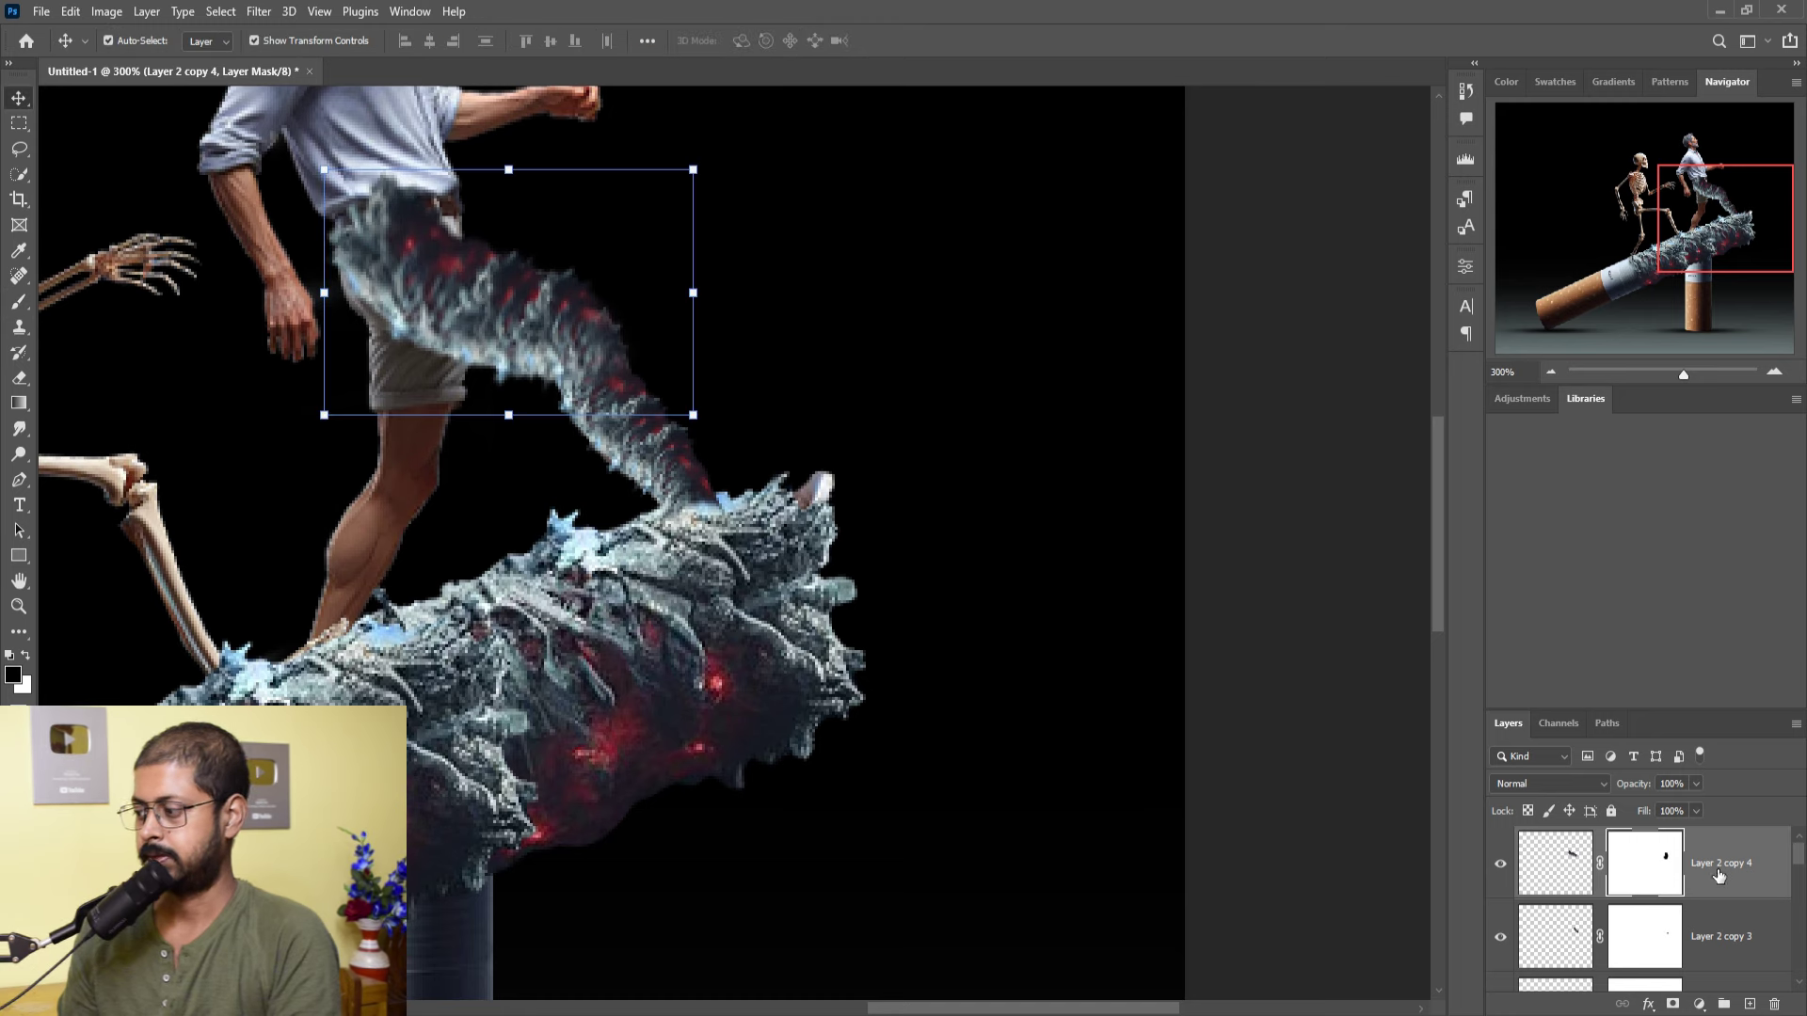
right_click(1739, 954)
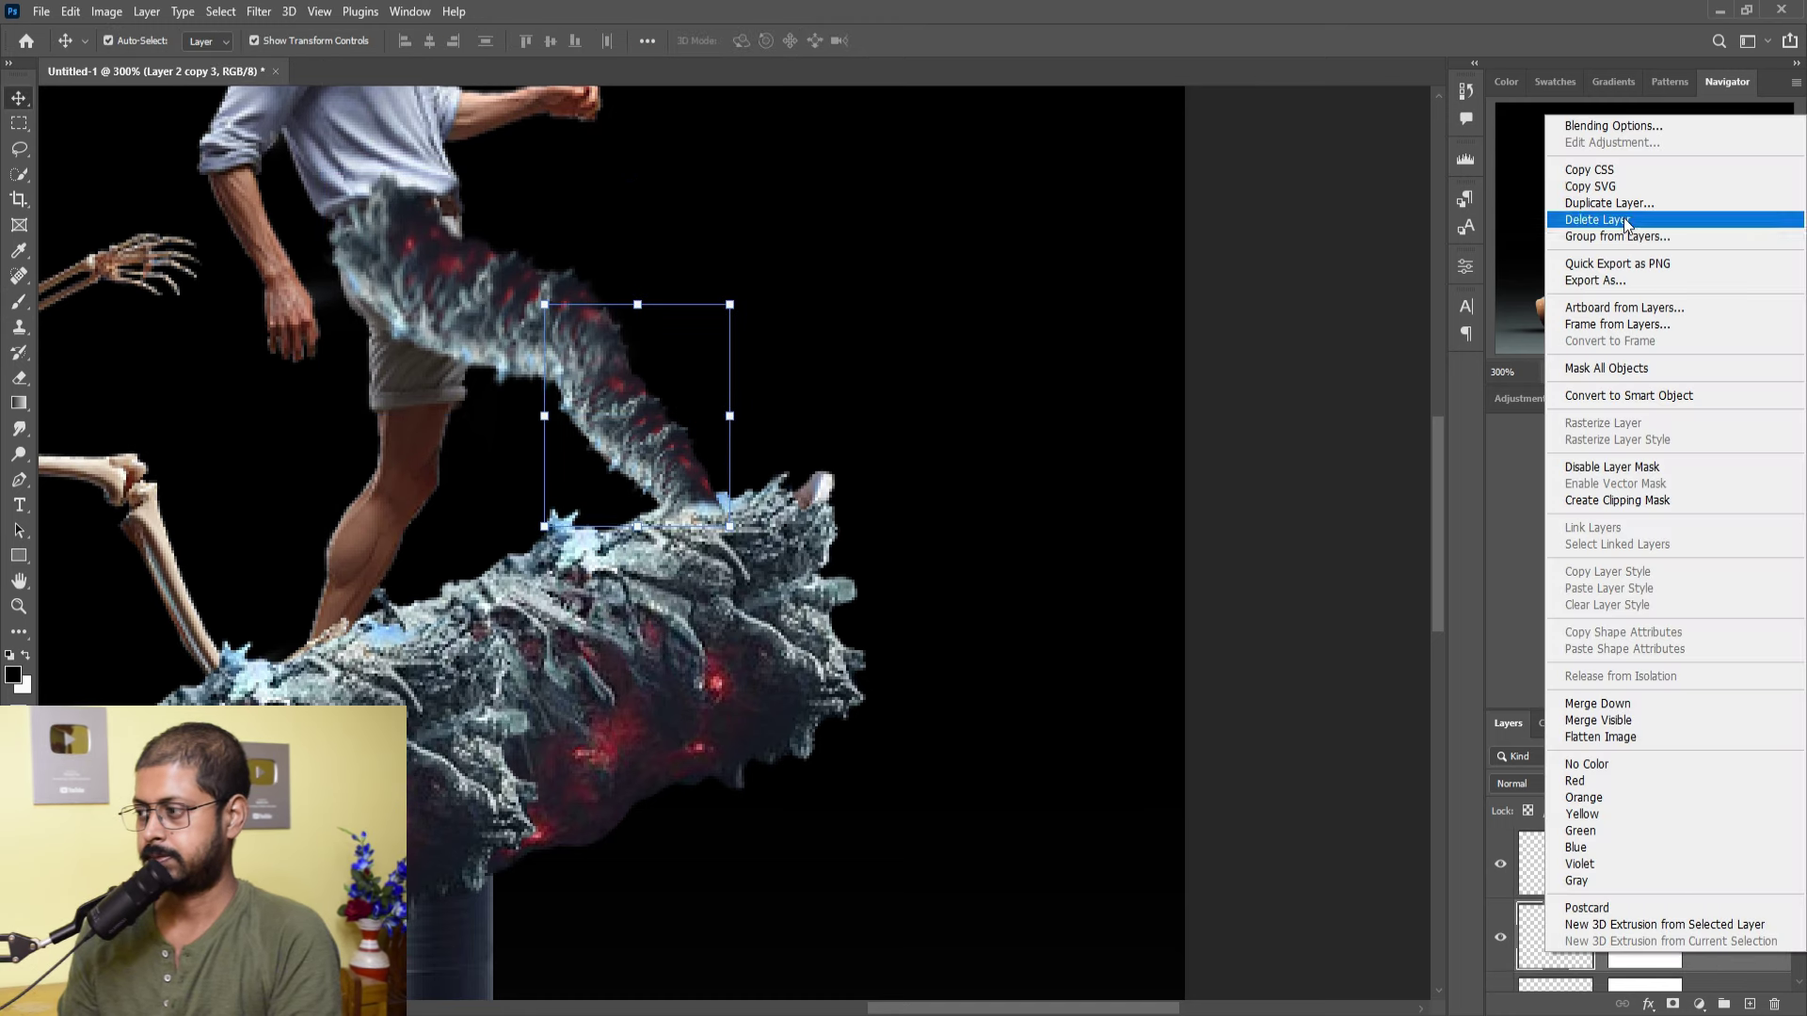
- Add Layer 2 copy 5, rotated about 60° and placed over the man's thigh
click(1617, 201)
click(1045, 292)
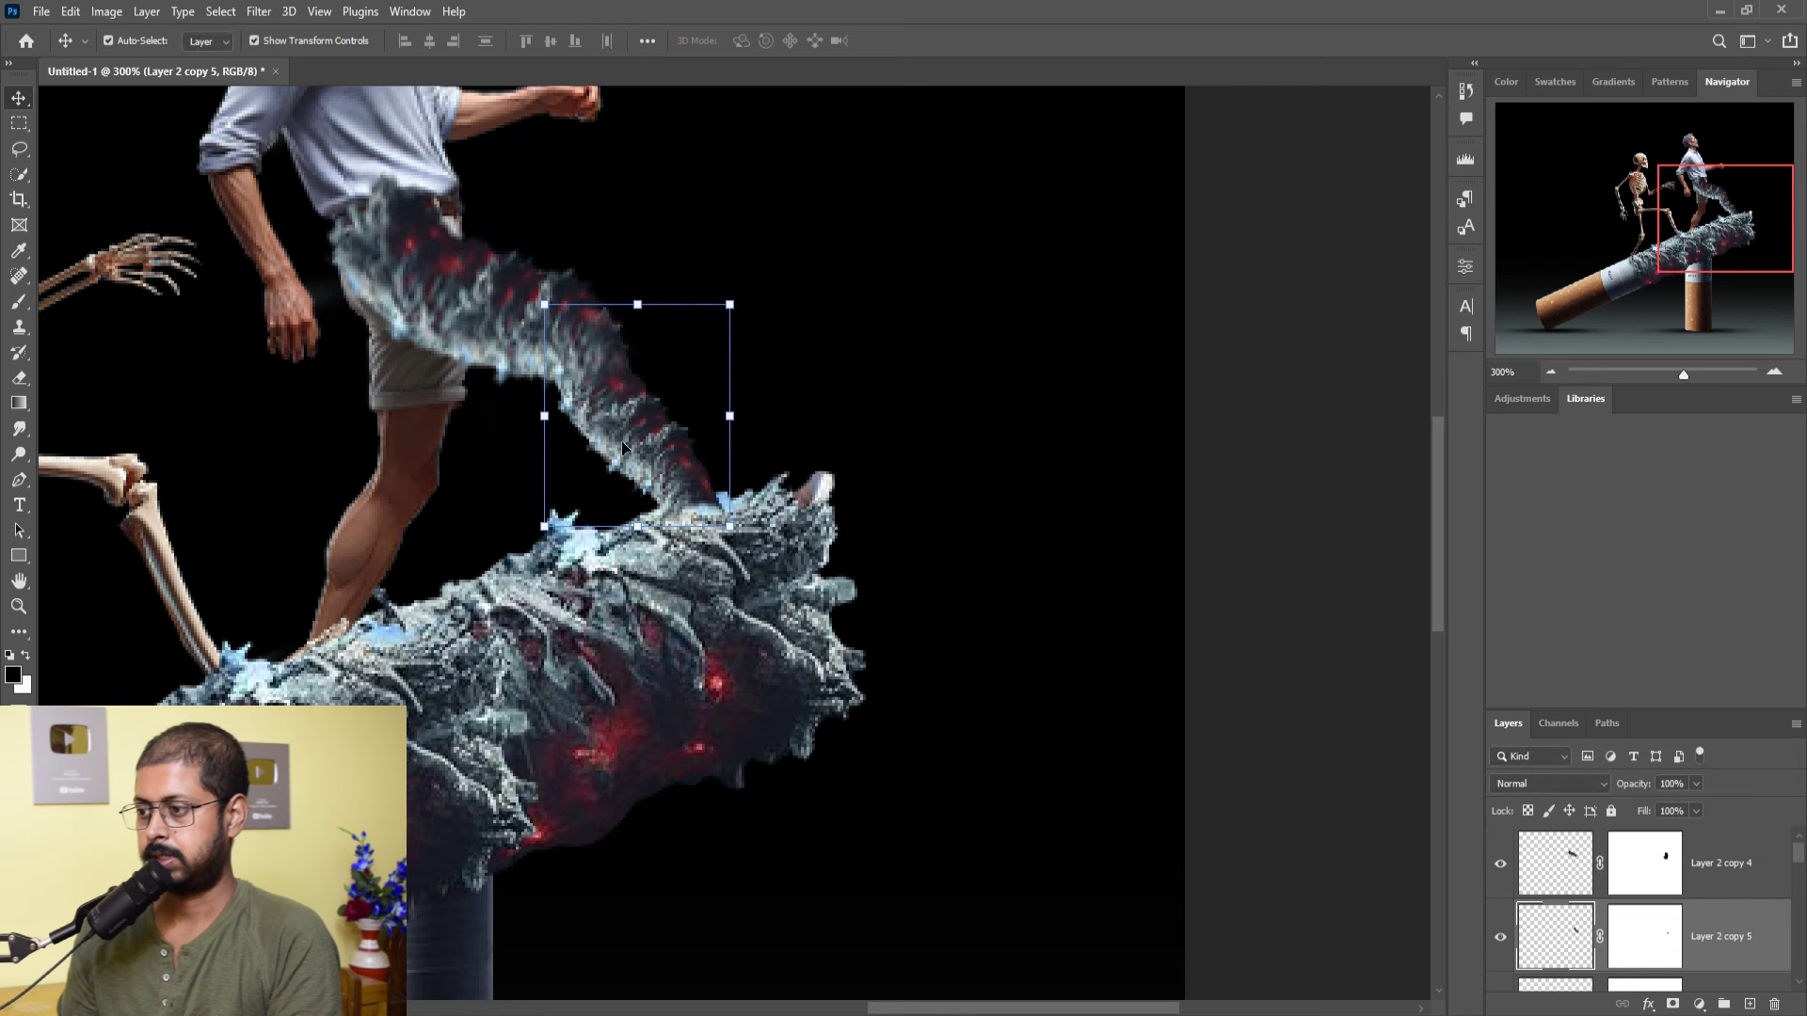
mouse_move(618, 422)
mouse_down()
mouse_move(570, 447)
mouse_move(378, 445)
mouse_up()
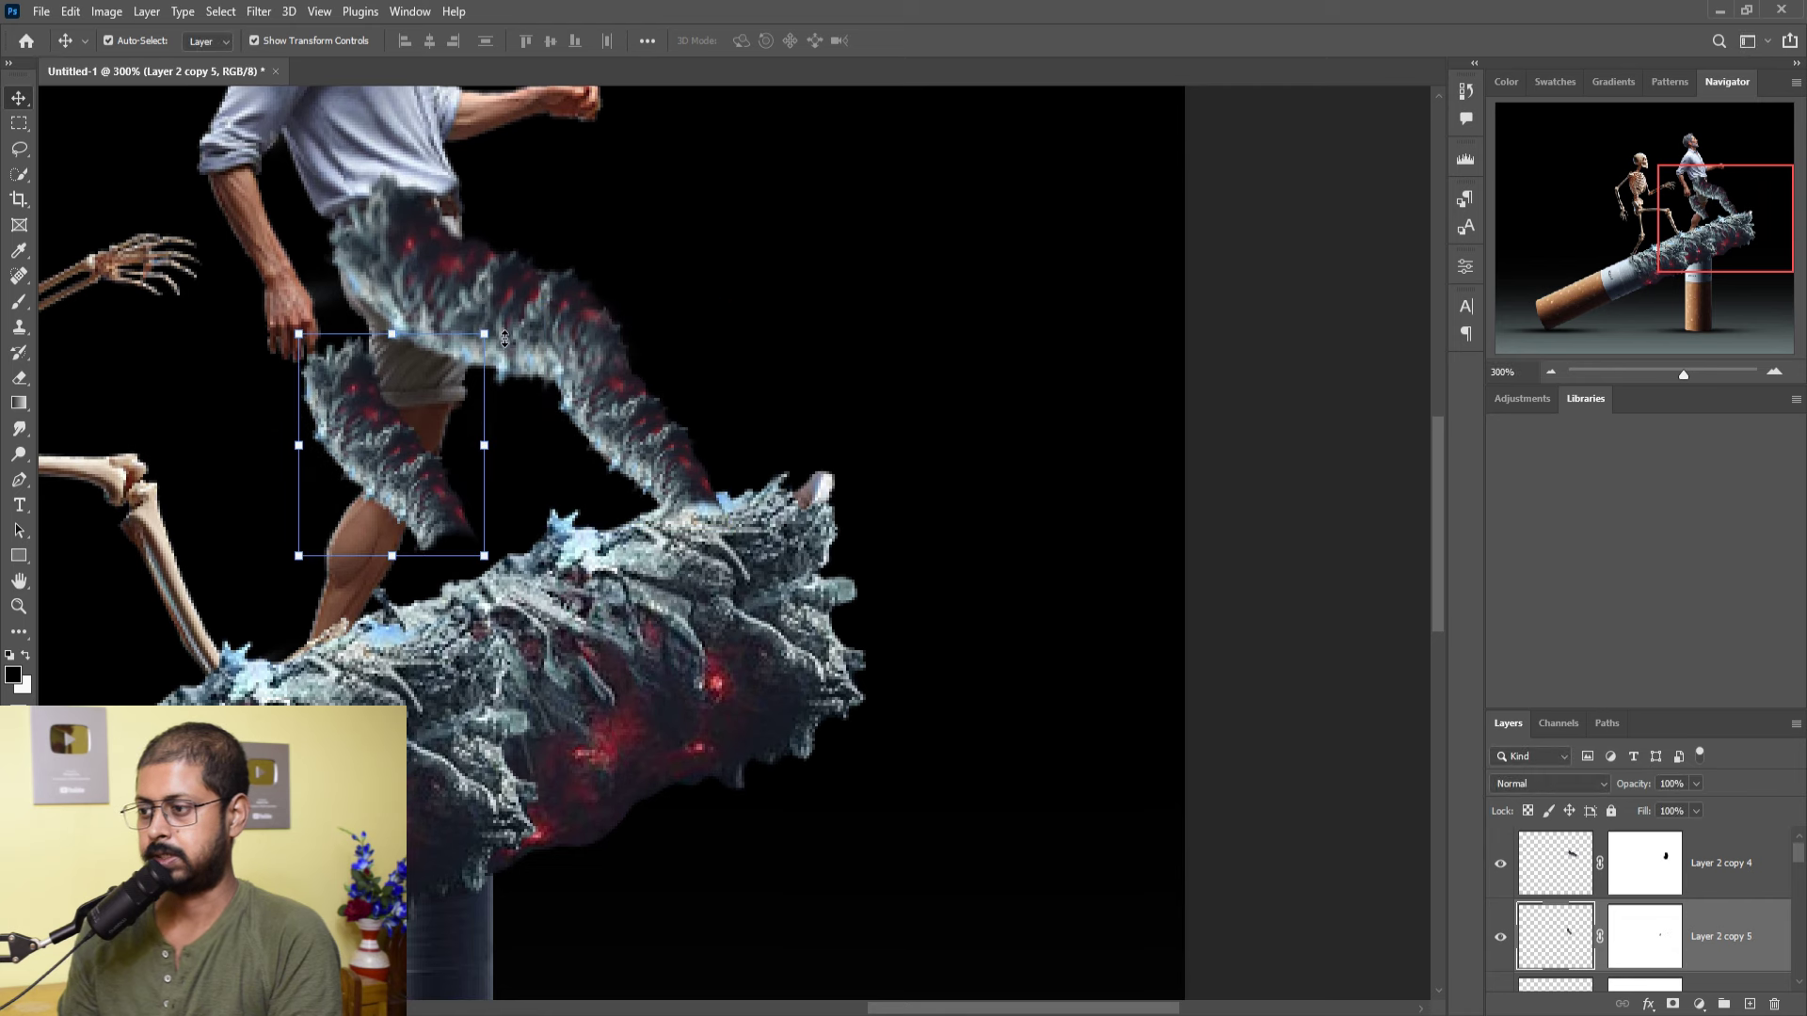
drag(517, 331, 553, 498)
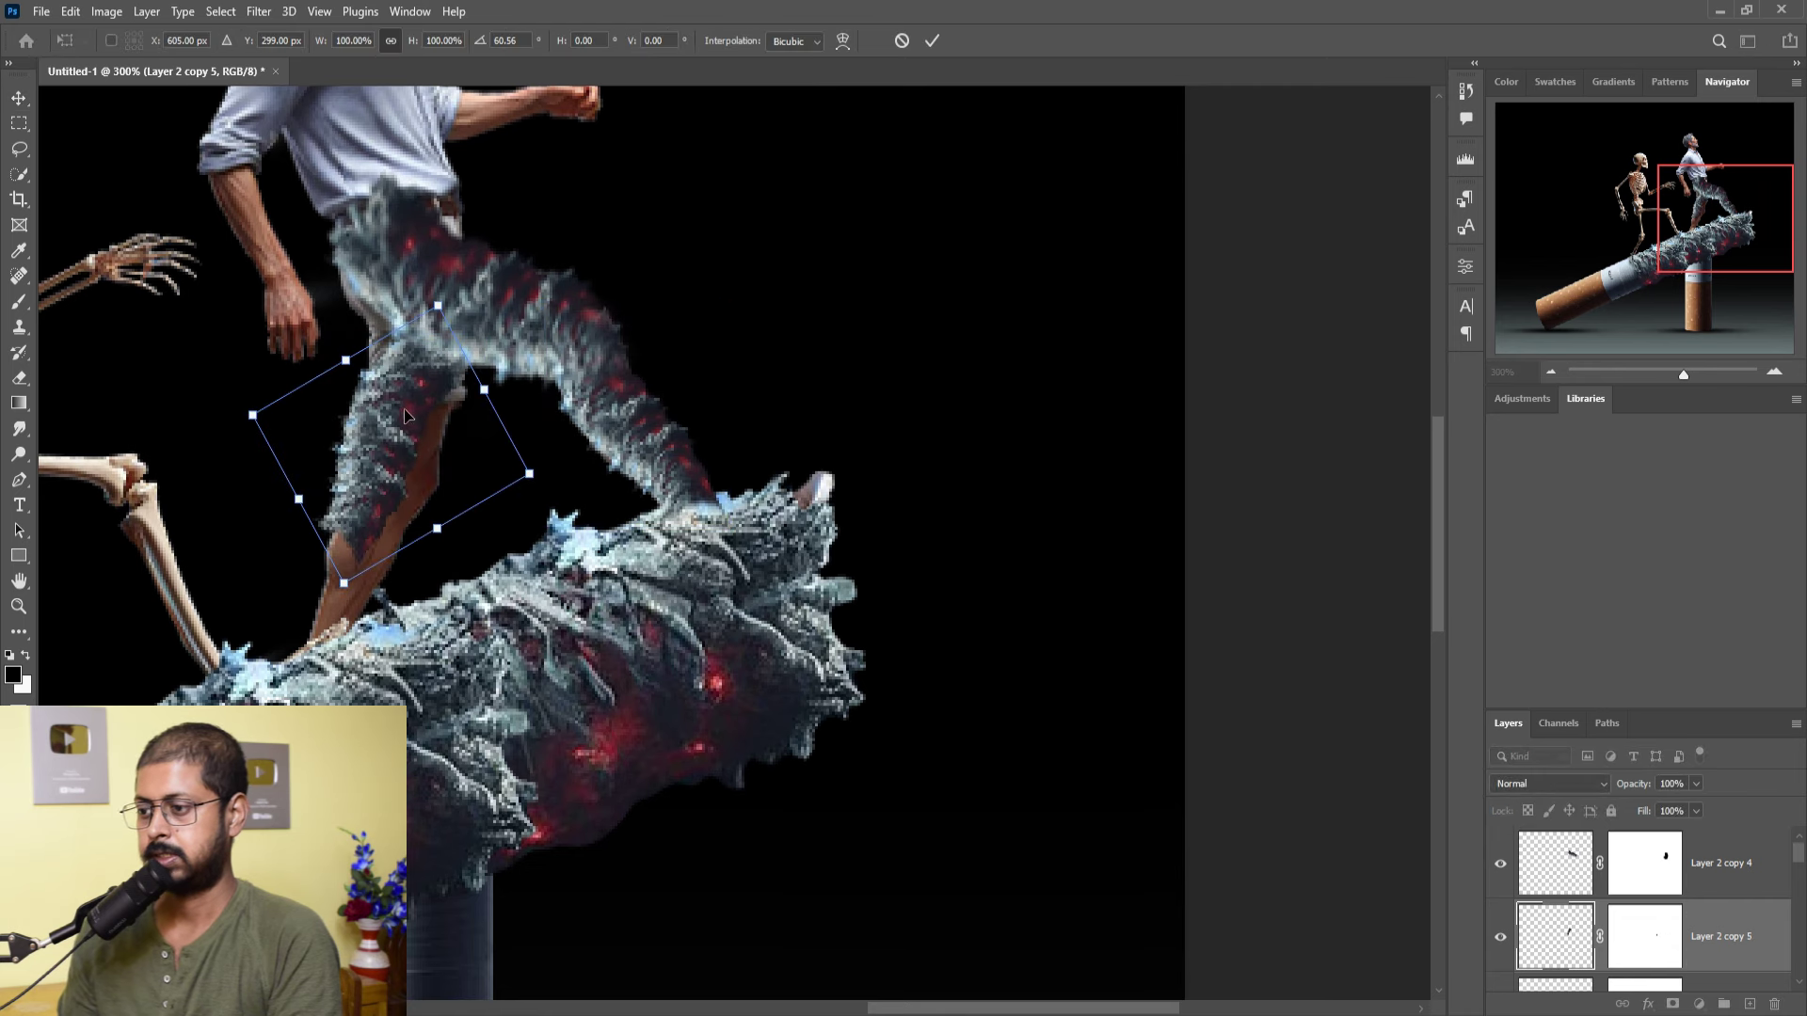
drag(363, 422, 376, 554)
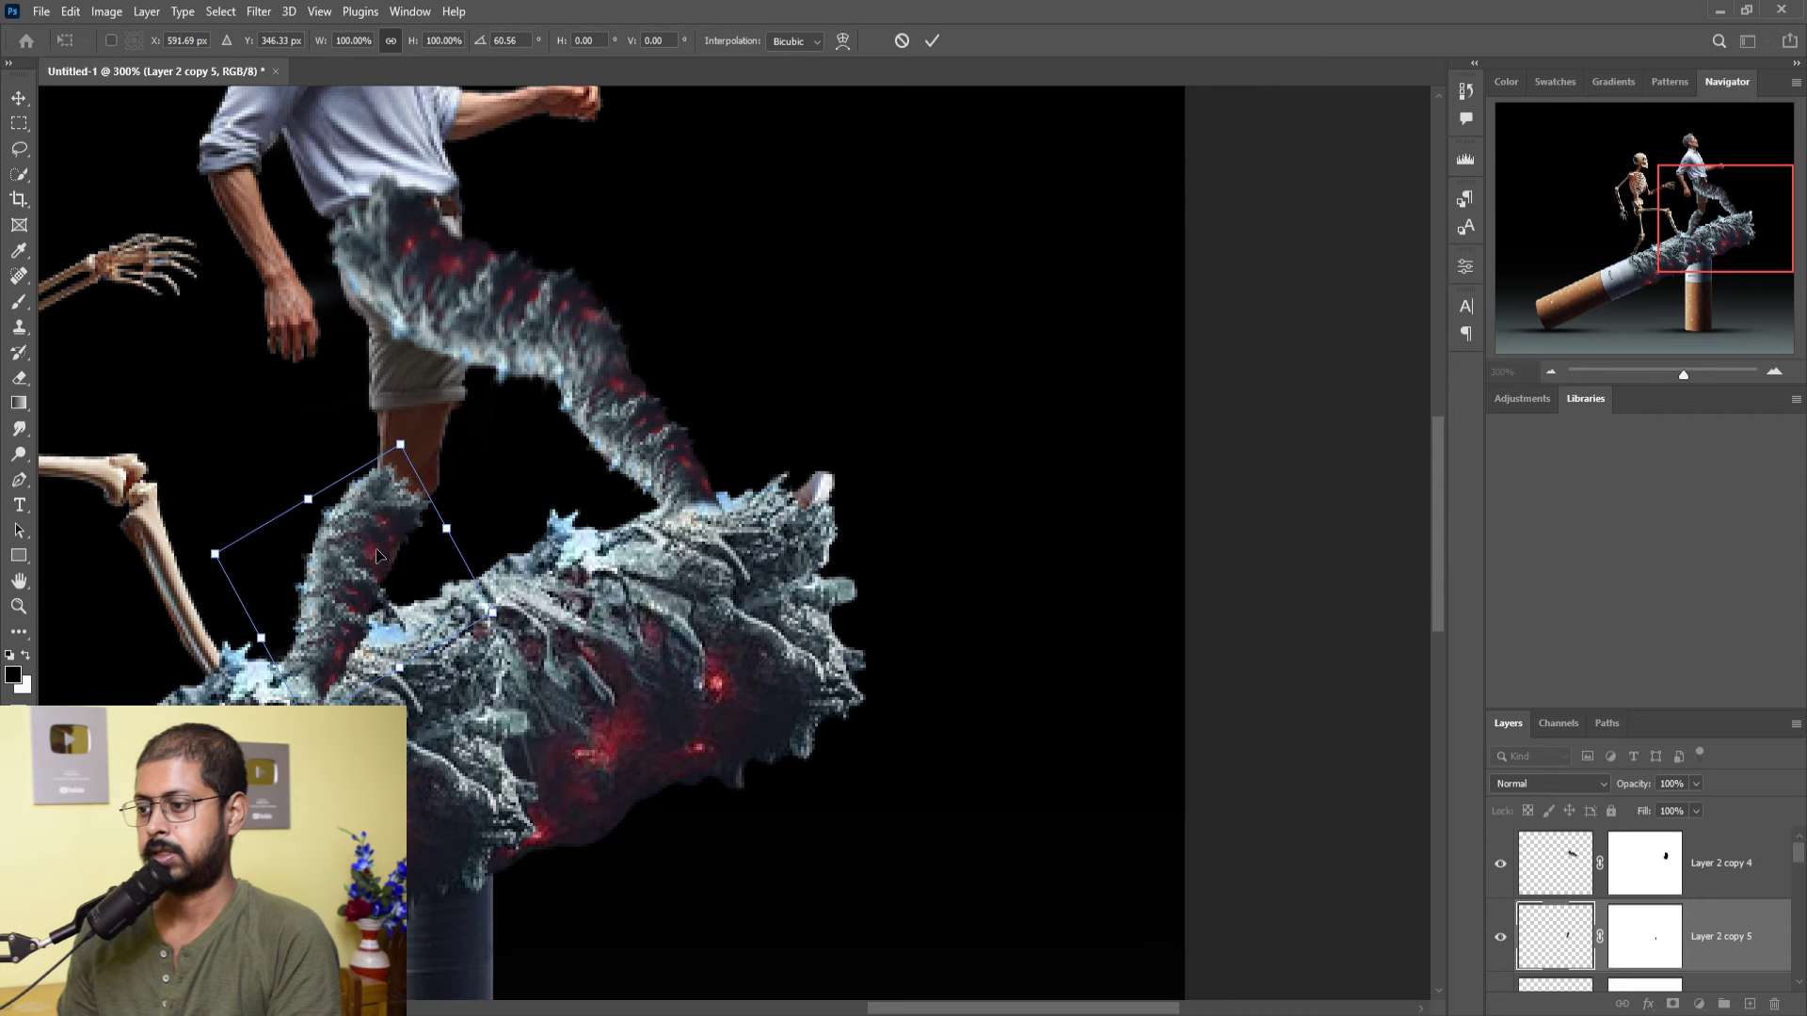
key(Return)
- Add Layer 2 copy 6, tilted about -23° and stretched over the man's other leg
right_click(1724, 937)
click(1584, 180)
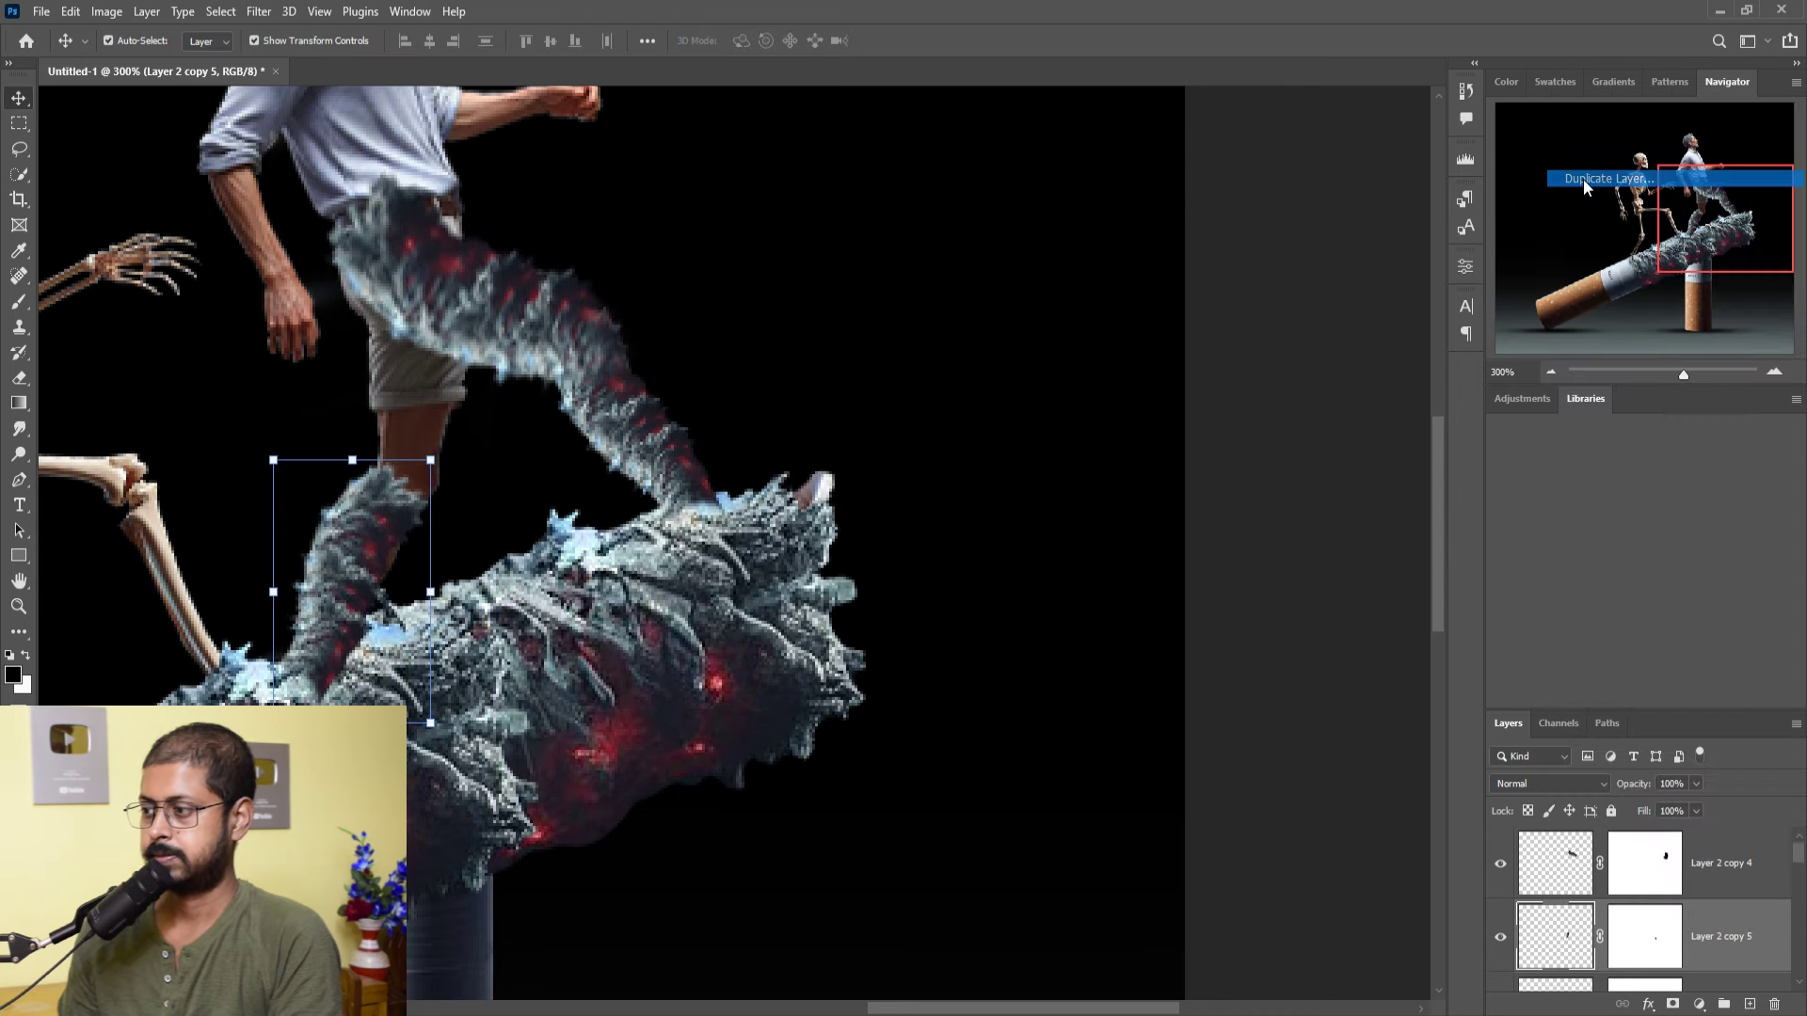
click(1057, 287)
mouse_move(383, 535)
mouse_down()
mouse_move(462, 430)
mouse_move(432, 406)
mouse_up()
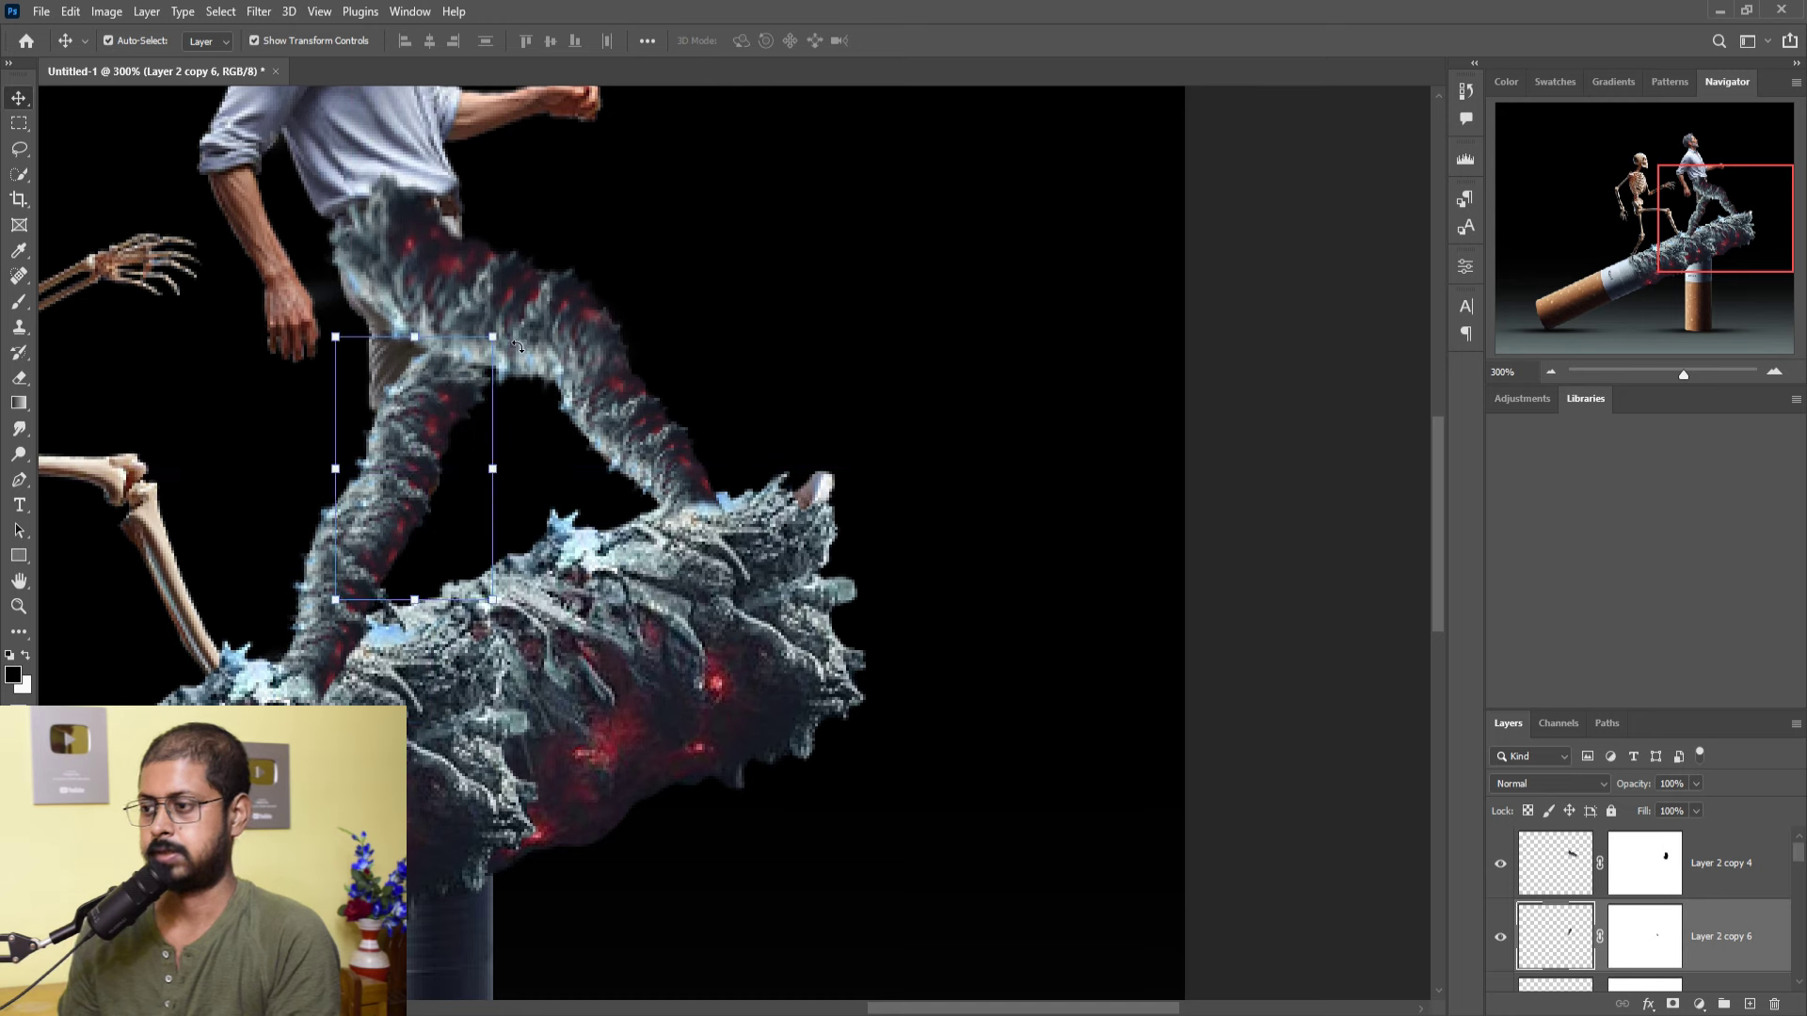
mouse_move(502, 339)
mouse_down()
mouse_move(562, 237)
mouse_move(549, 248)
mouse_up()
drag(426, 480, 382, 419)
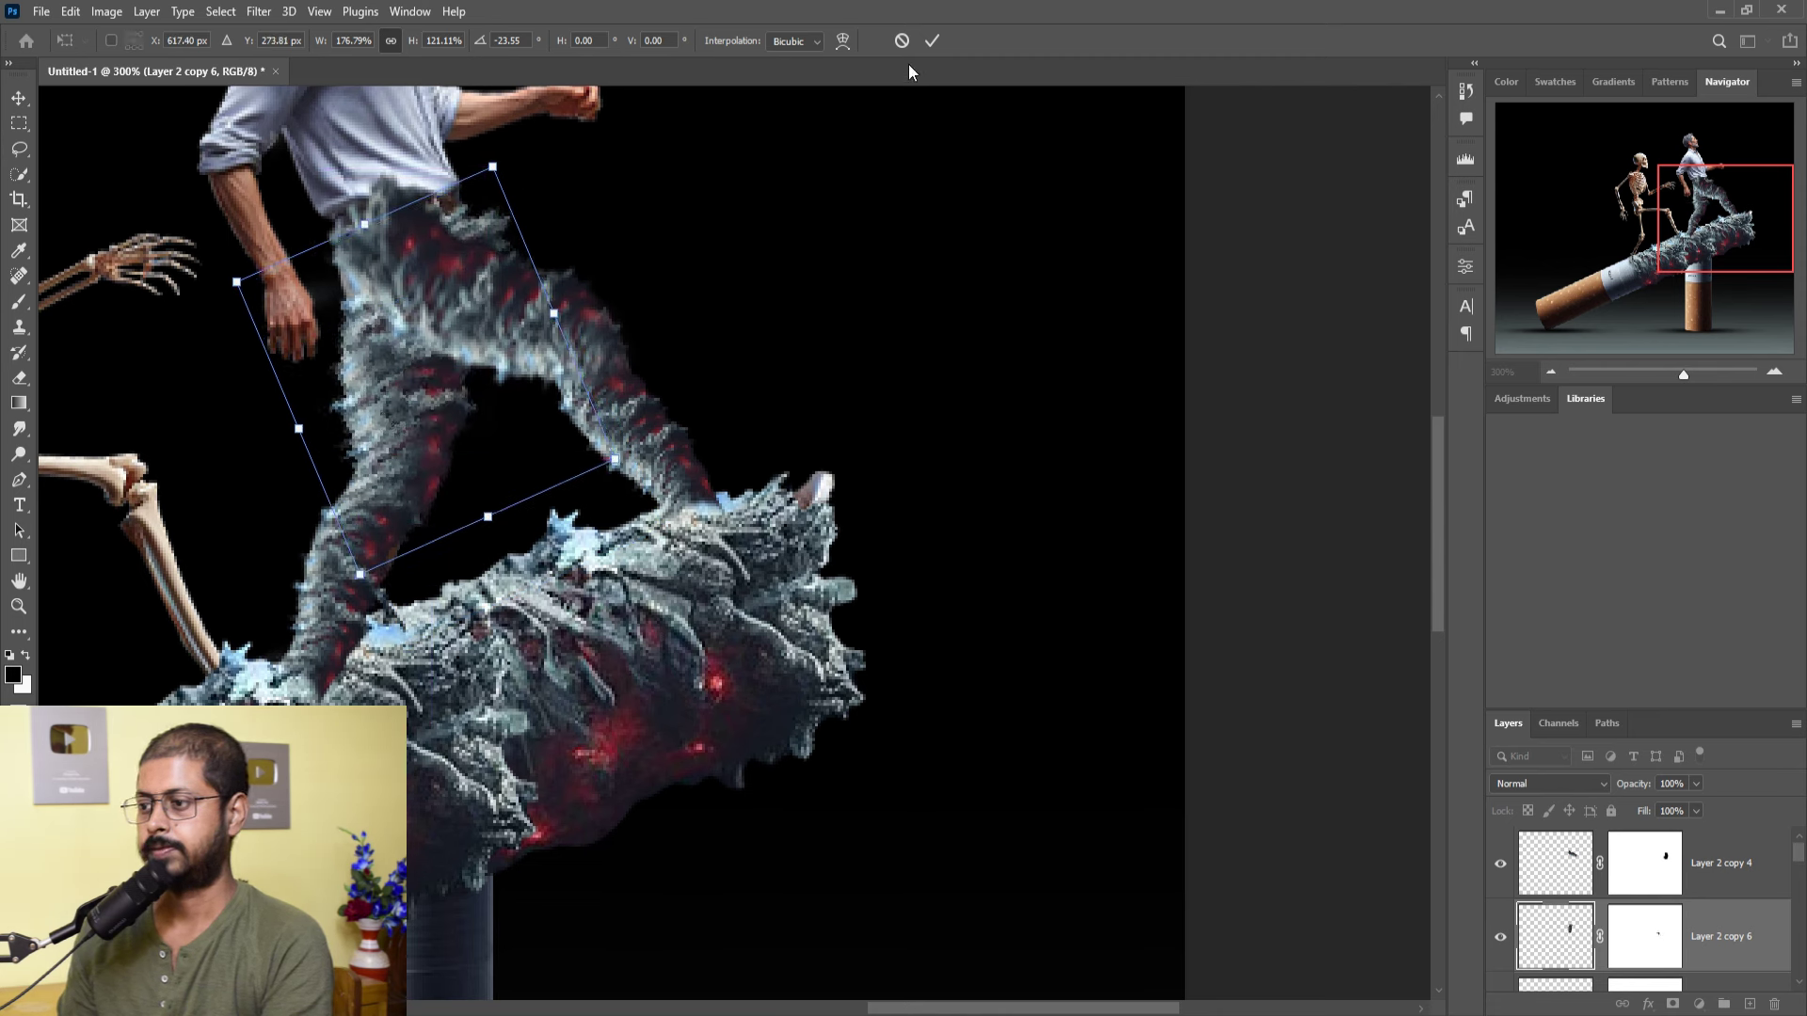
click(932, 40)
click(579, 372)
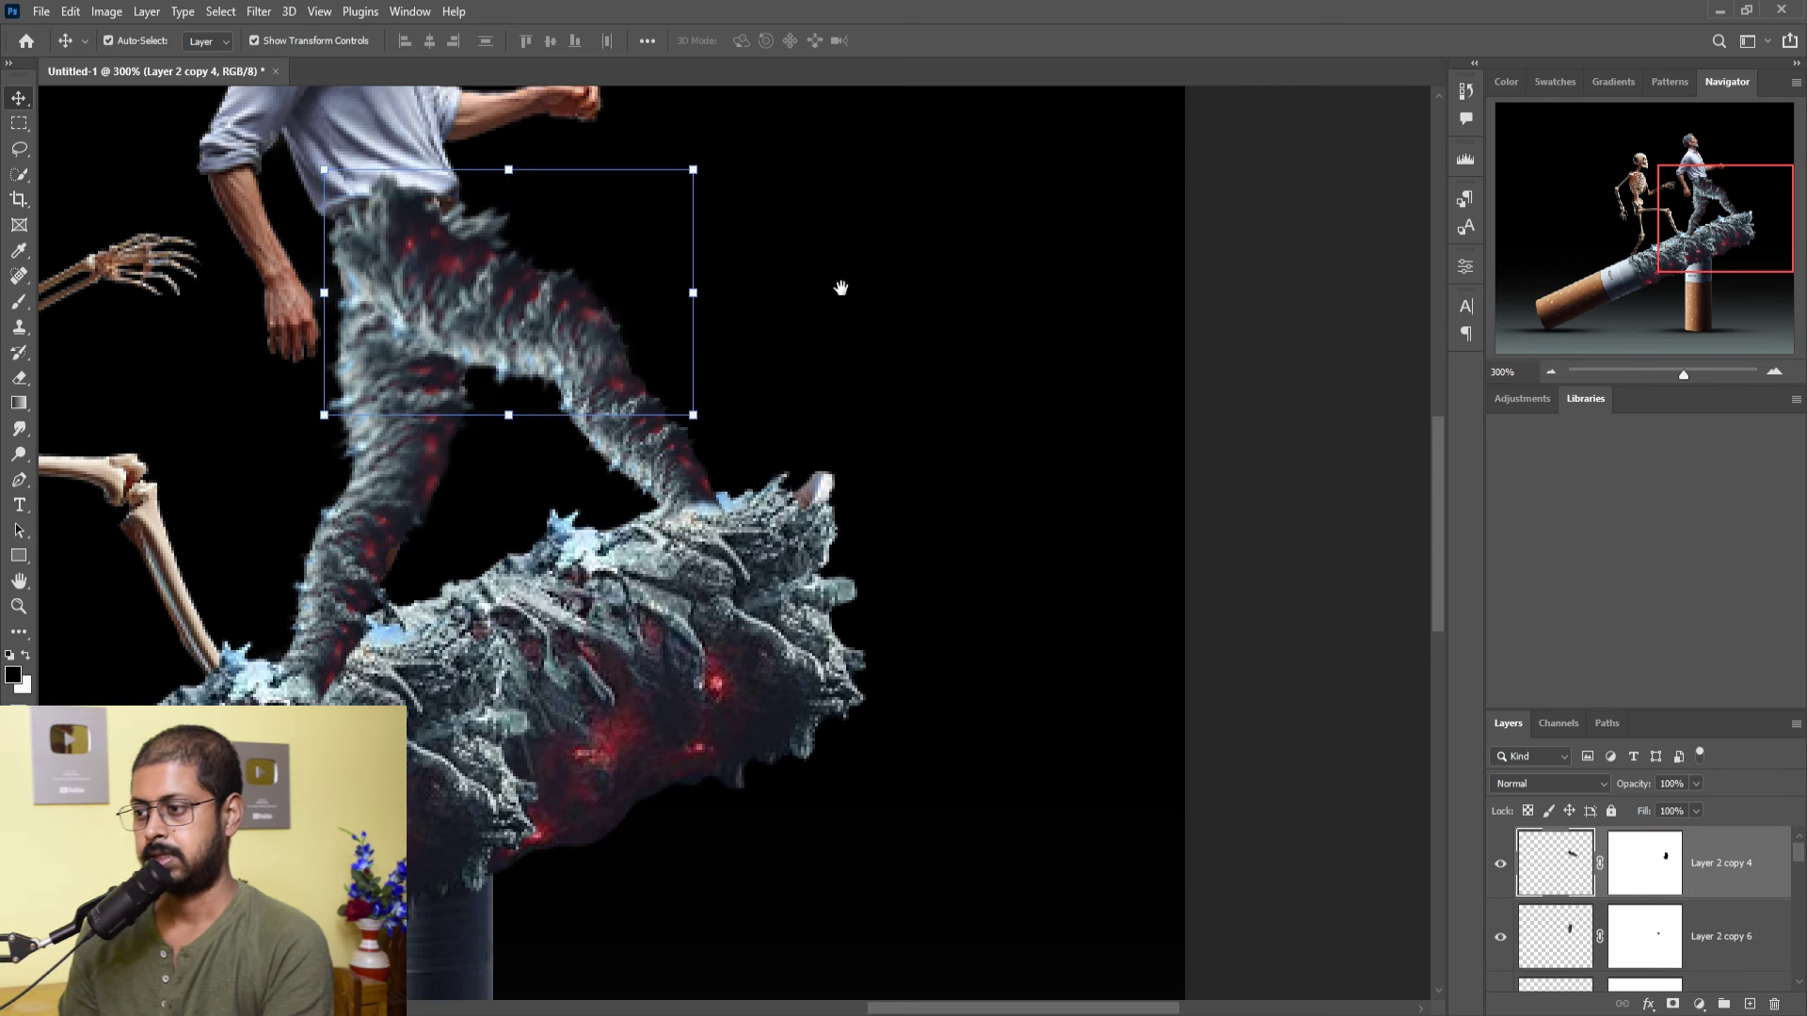
drag(840, 288, 788, 470)
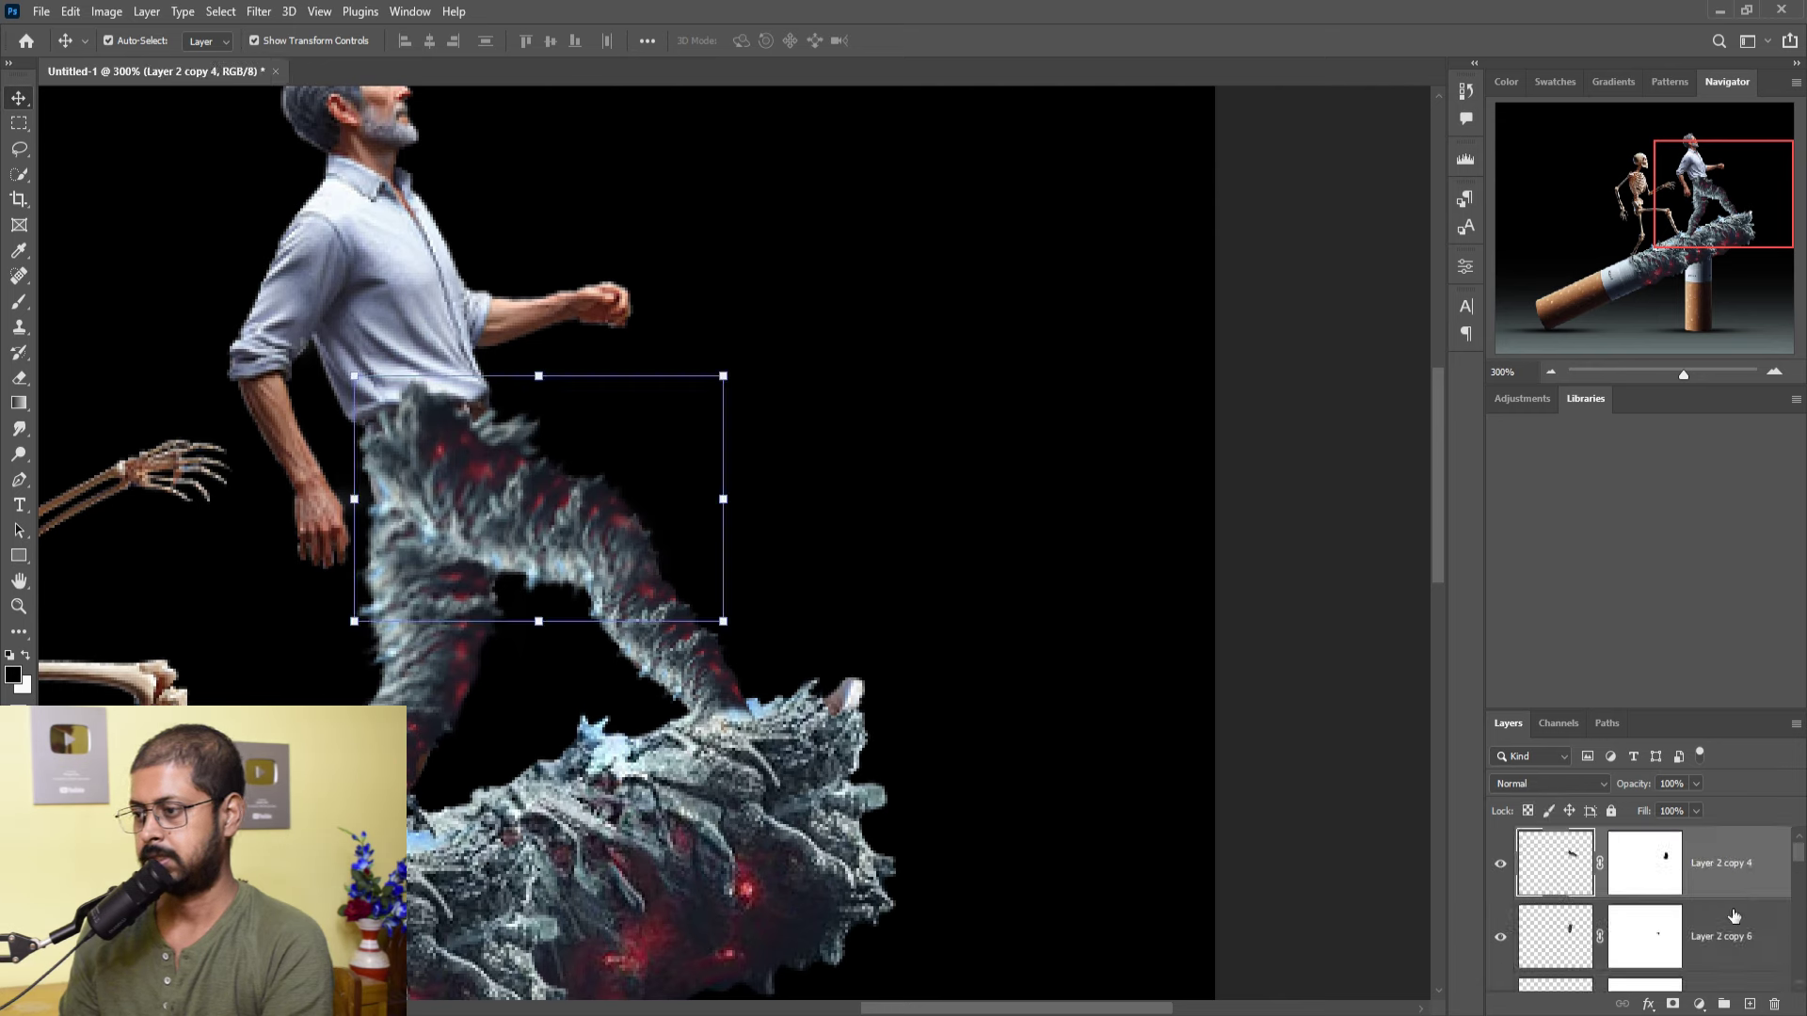
- Duplicate Layer 2 copy 4 as copy 7, rotate it about 39° and stretch it to 105% over the waist
right_click(1737, 870)
click(1610, 115)
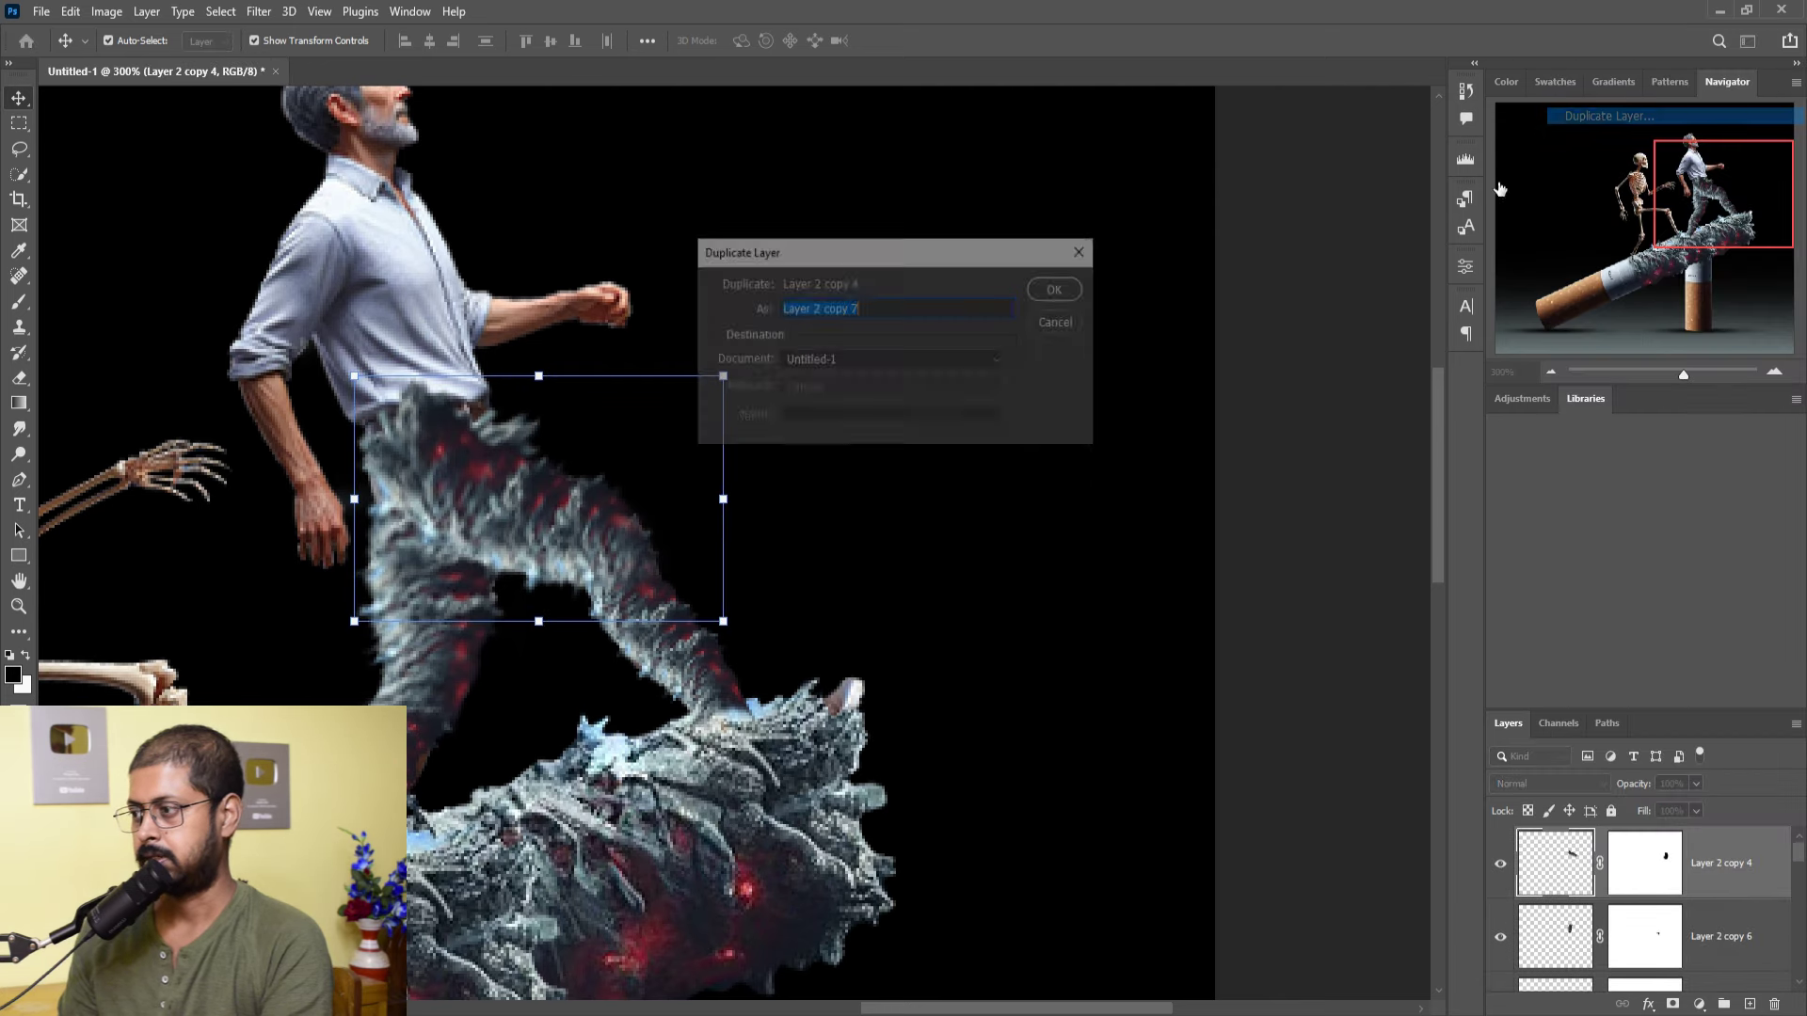
click(1061, 285)
drag(468, 485, 417, 388)
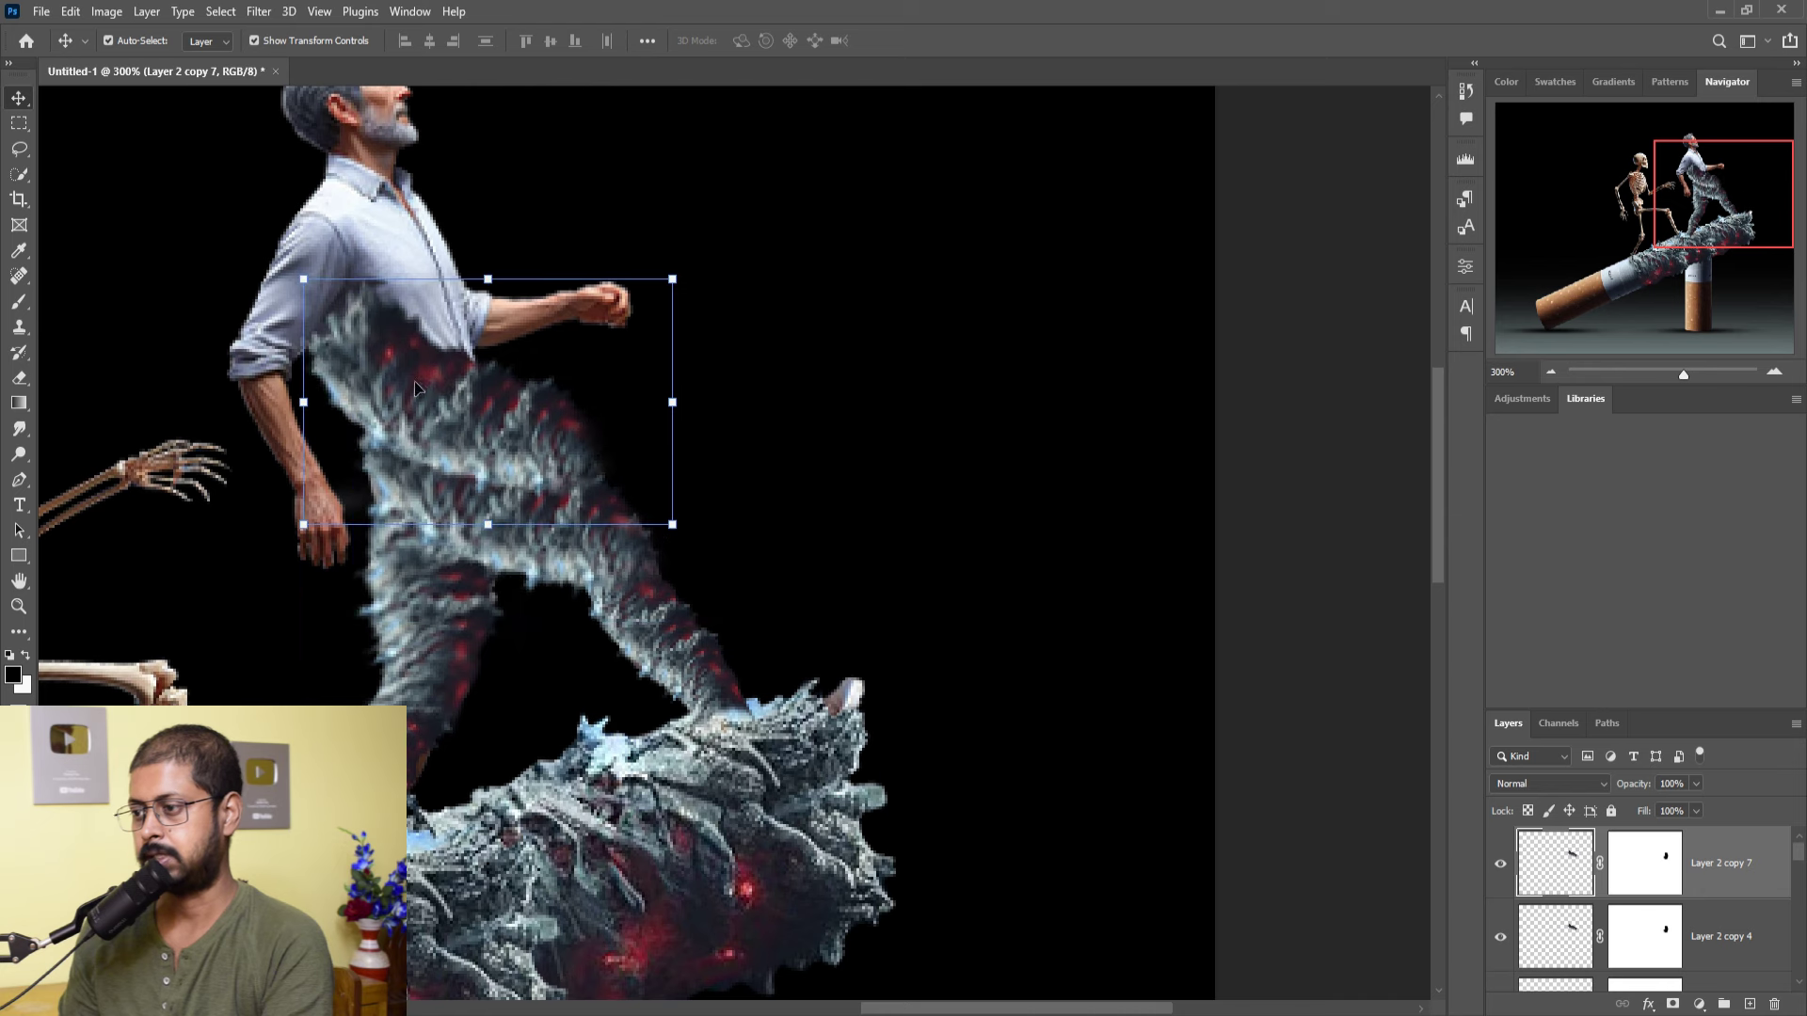
drag(698, 273, 732, 437)
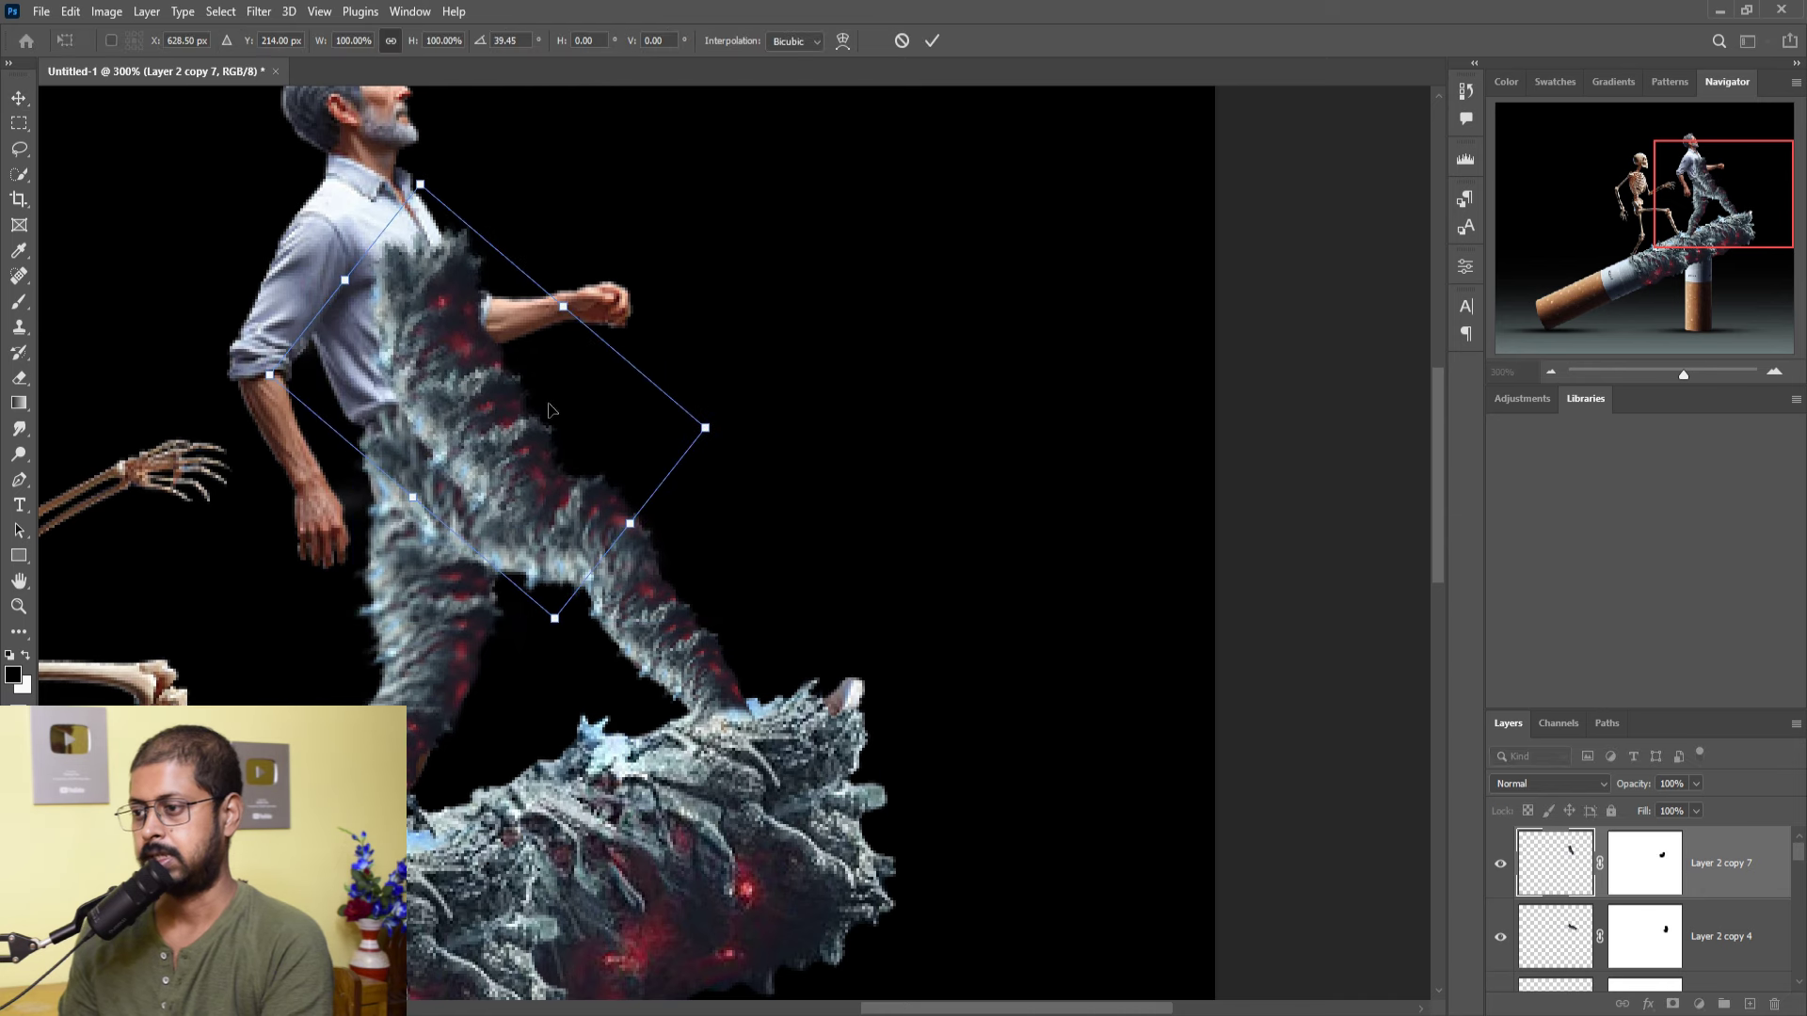
drag(476, 461, 459, 475)
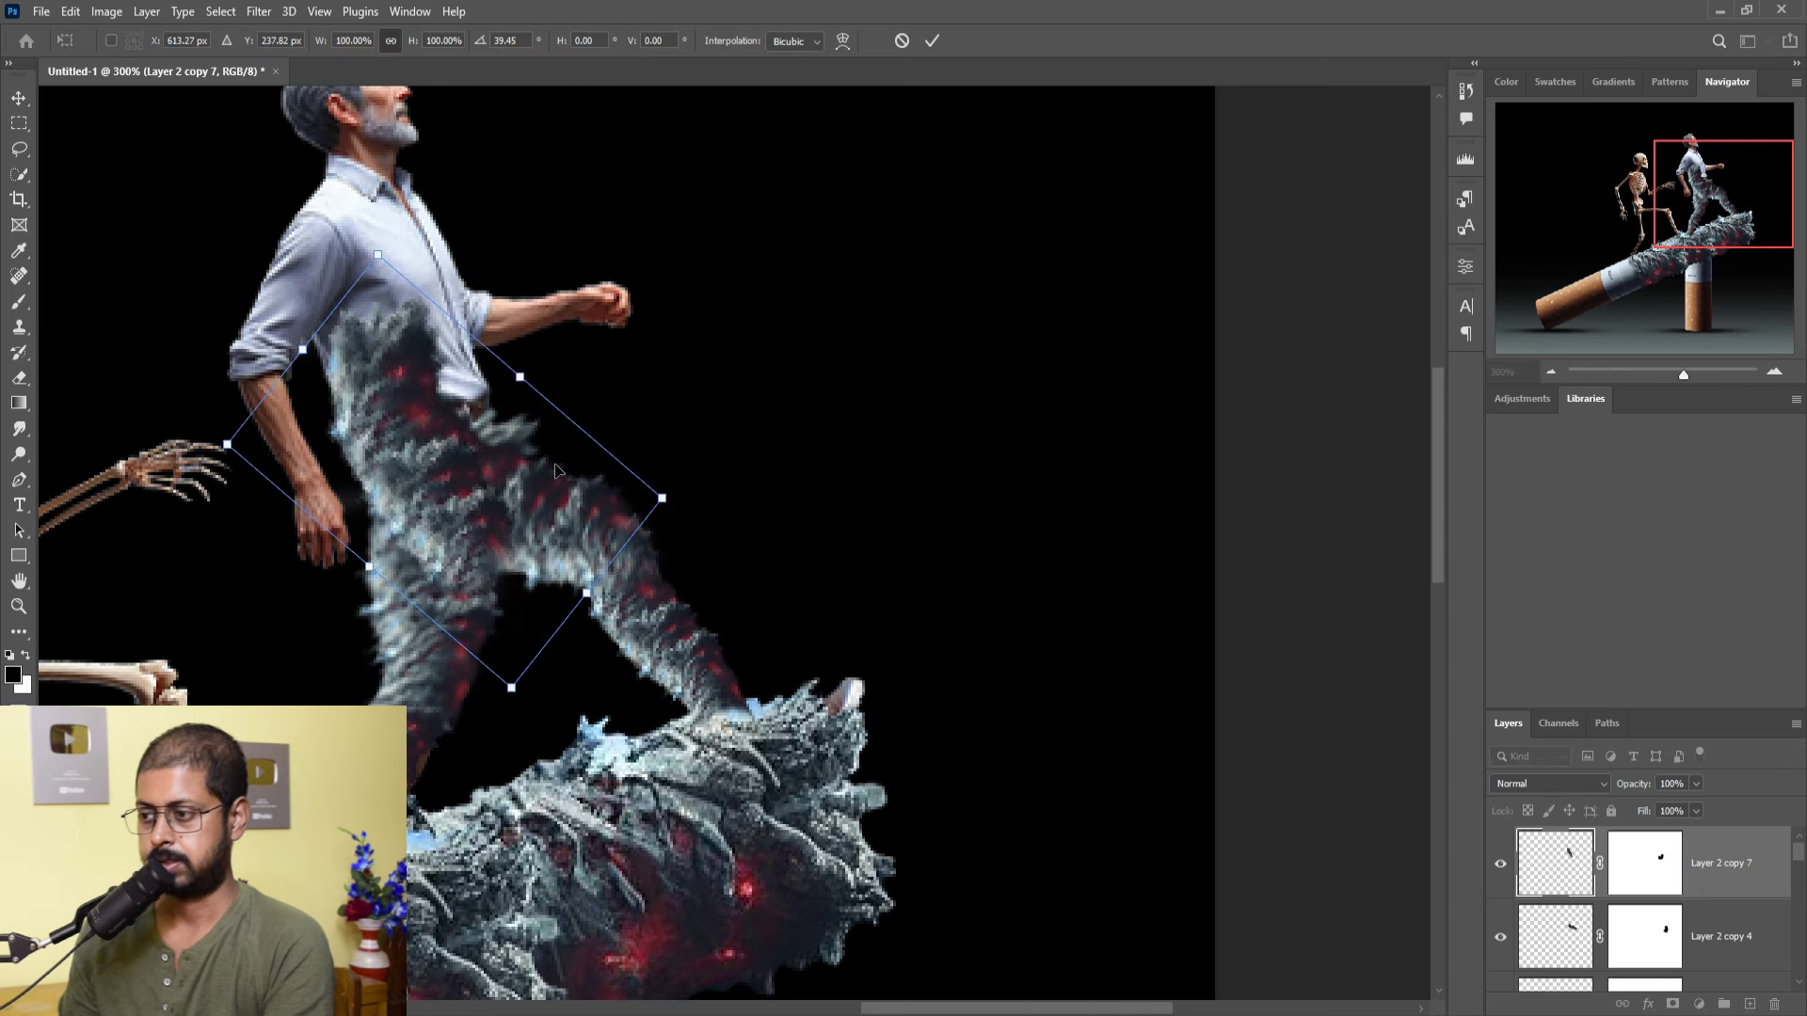
drag(541, 381, 549, 371)
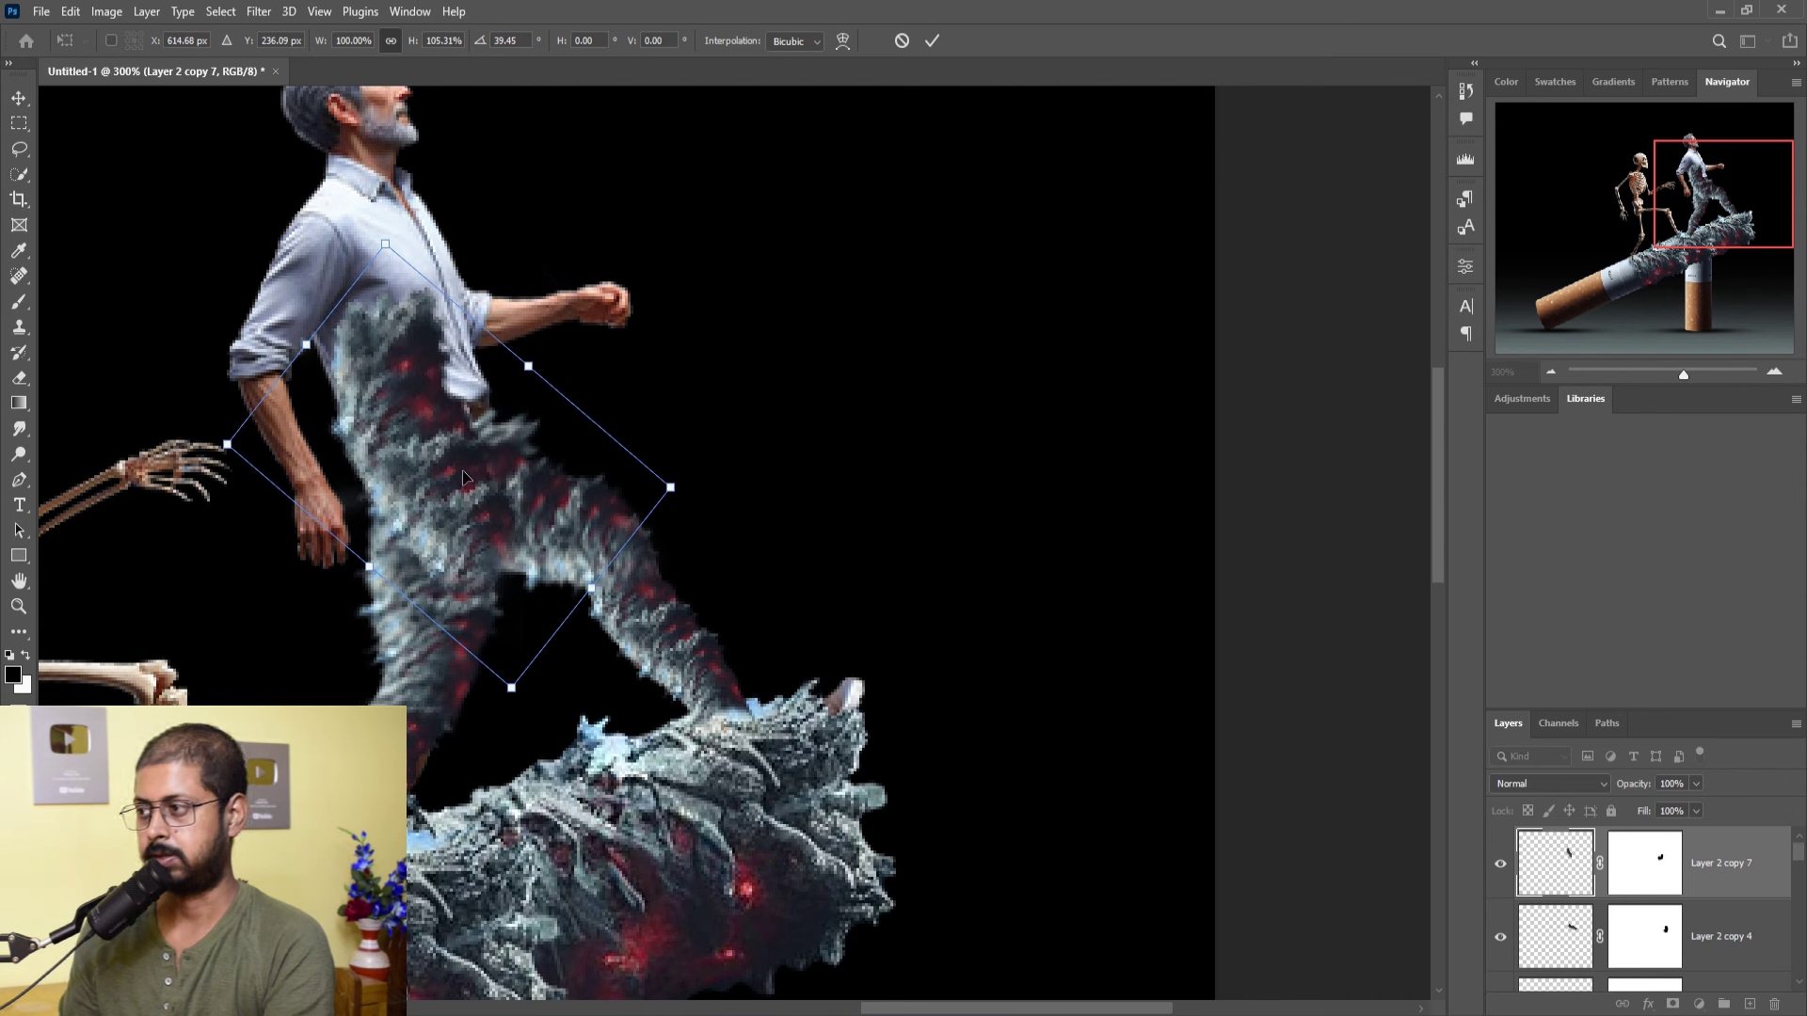
key(Escape)
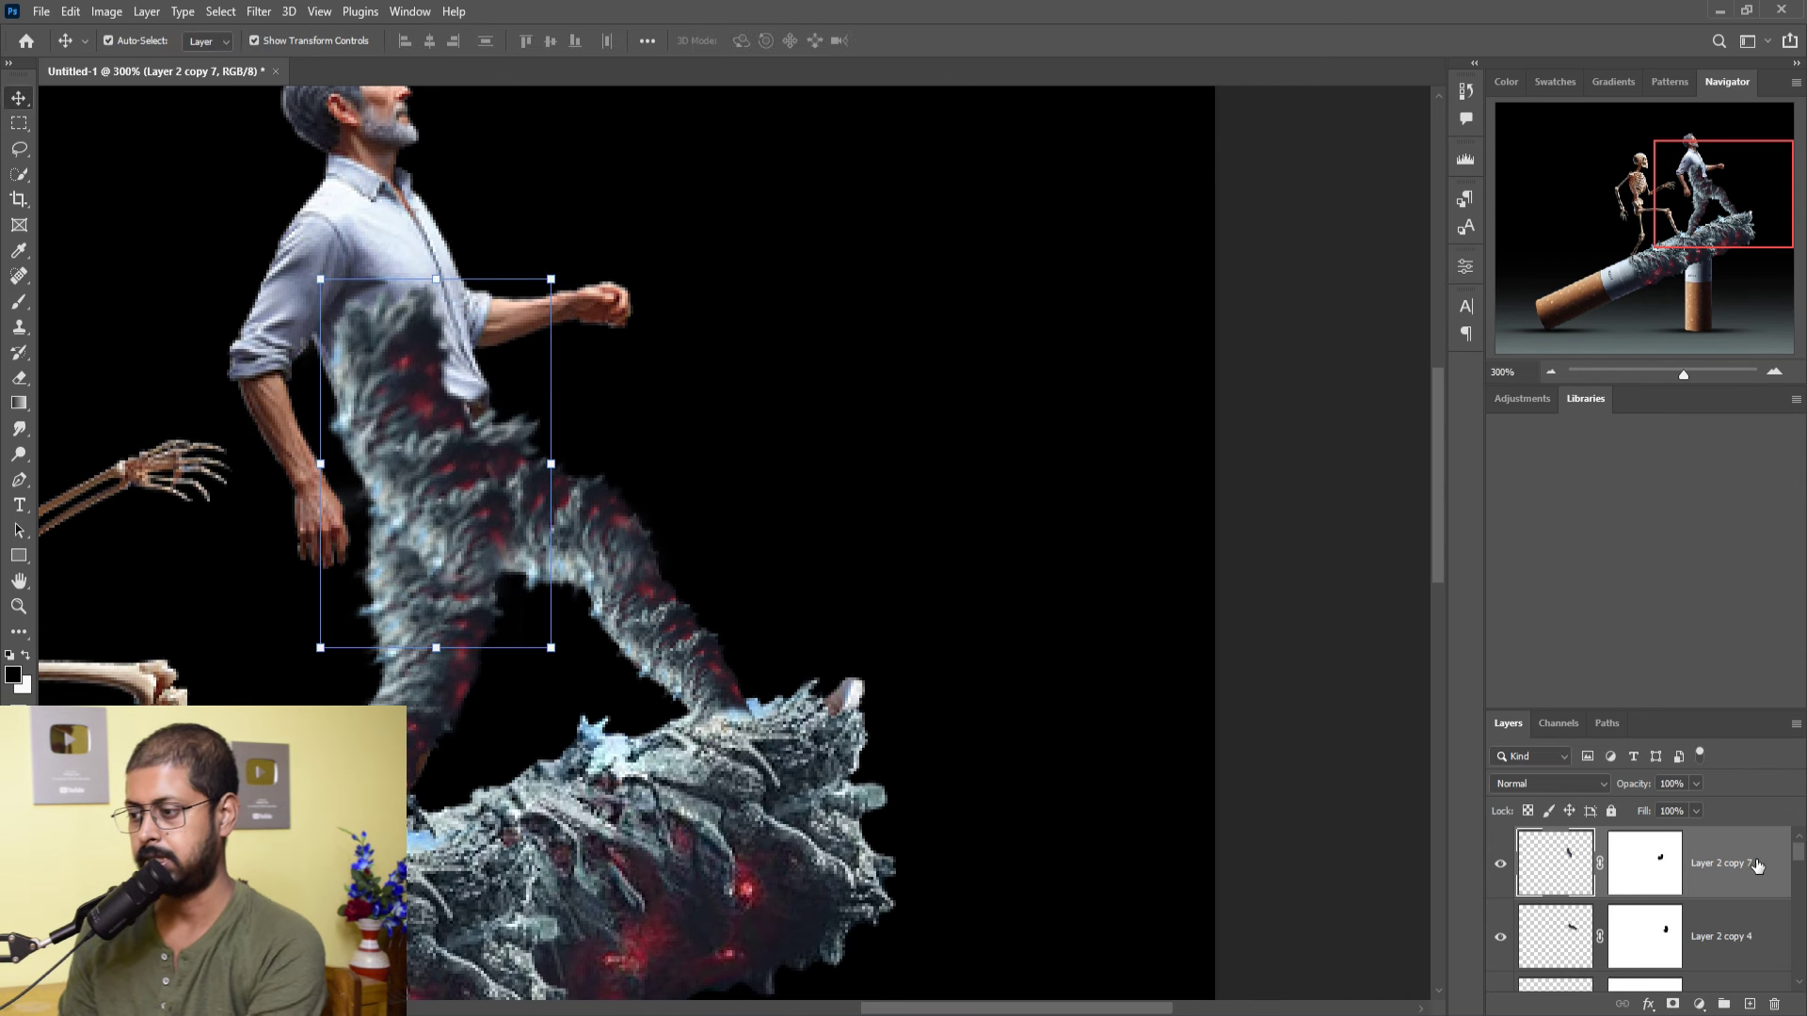
key(Delete)
click(655, 804)
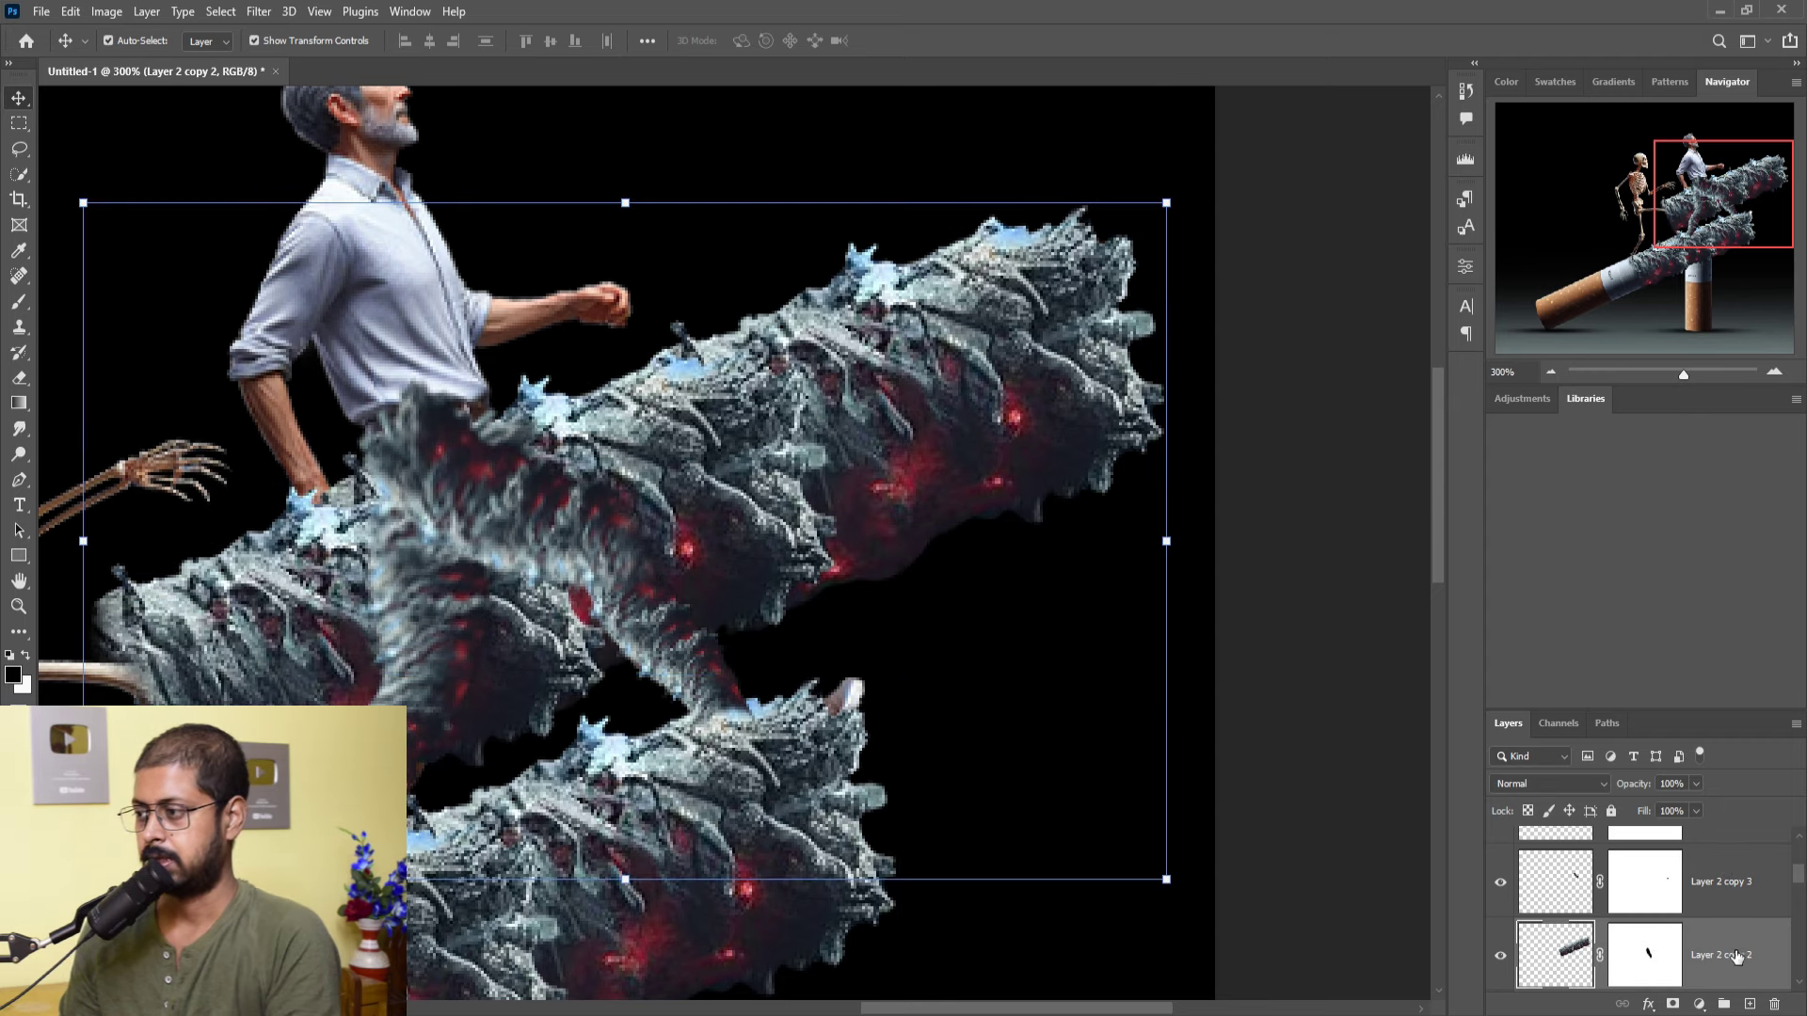
- Rotate Layer 2 copy 2's ash texture to about -89° so it stands upright beneath the man
mouse_move(1177, 220)
mouse_down()
mouse_move(371, 230)
mouse_move(338, 247)
mouse_up()
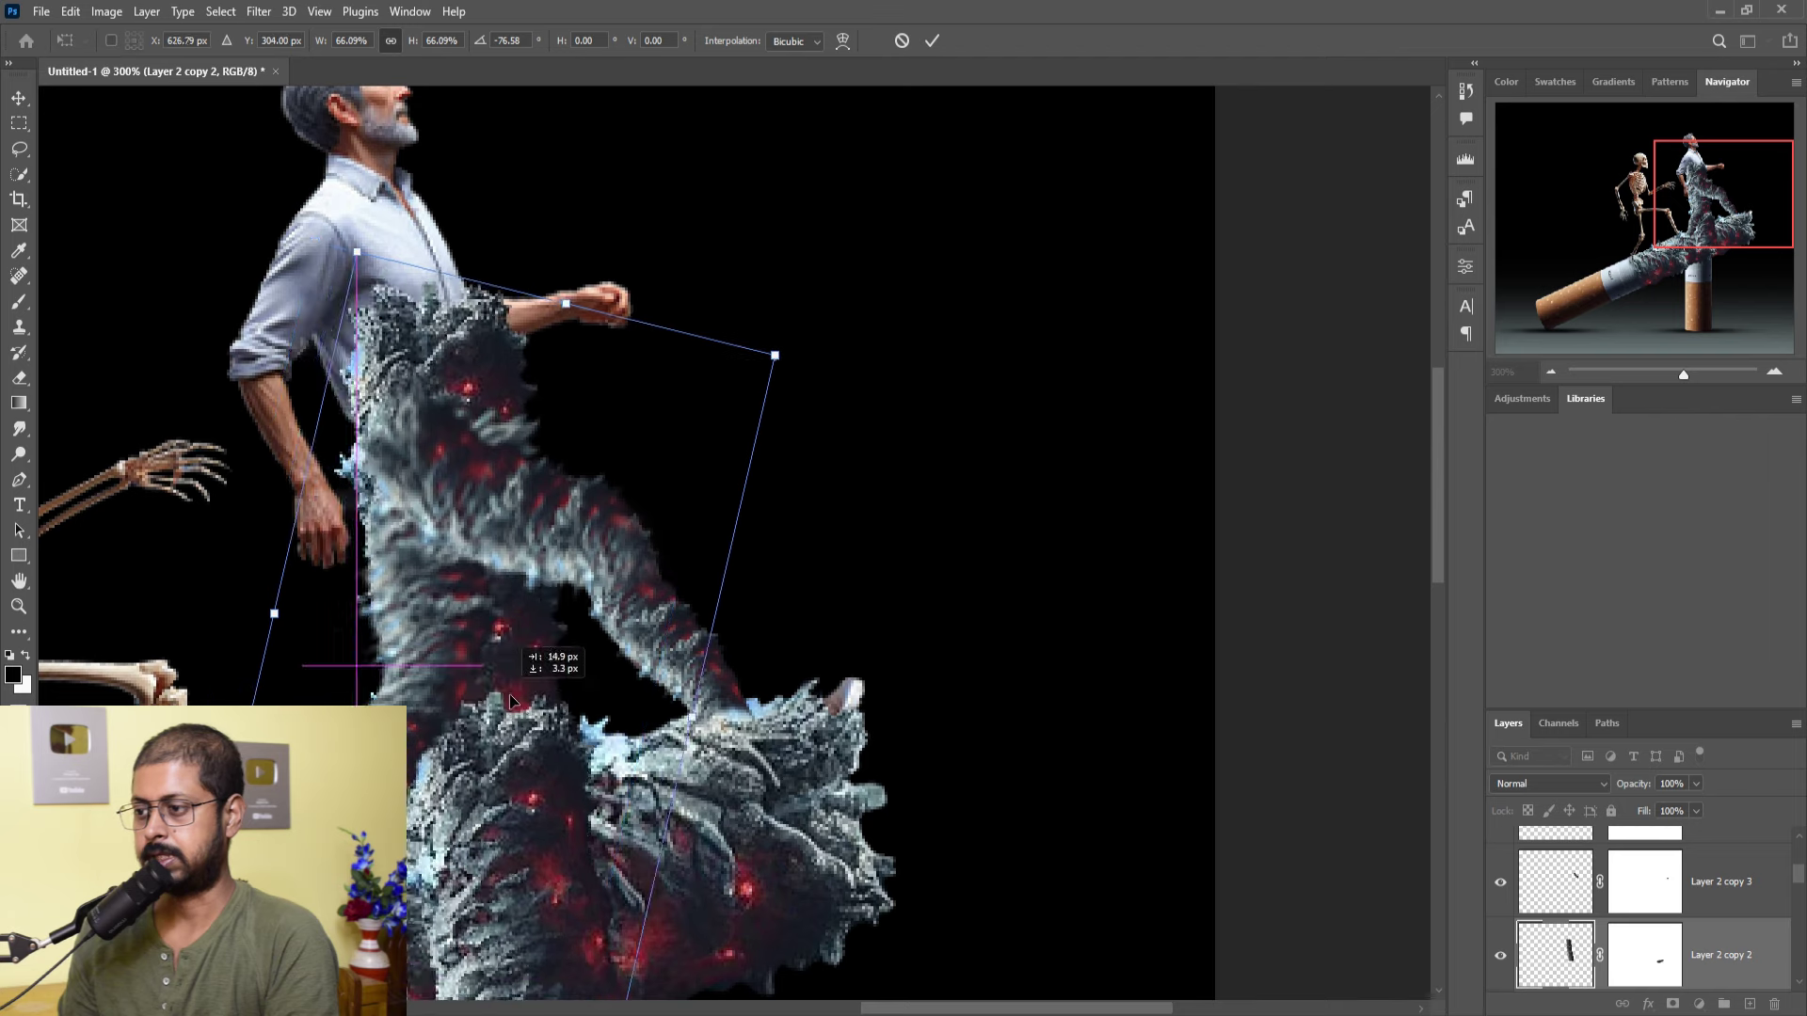
drag(474, 704, 494, 714)
drag(803, 331, 795, 253)
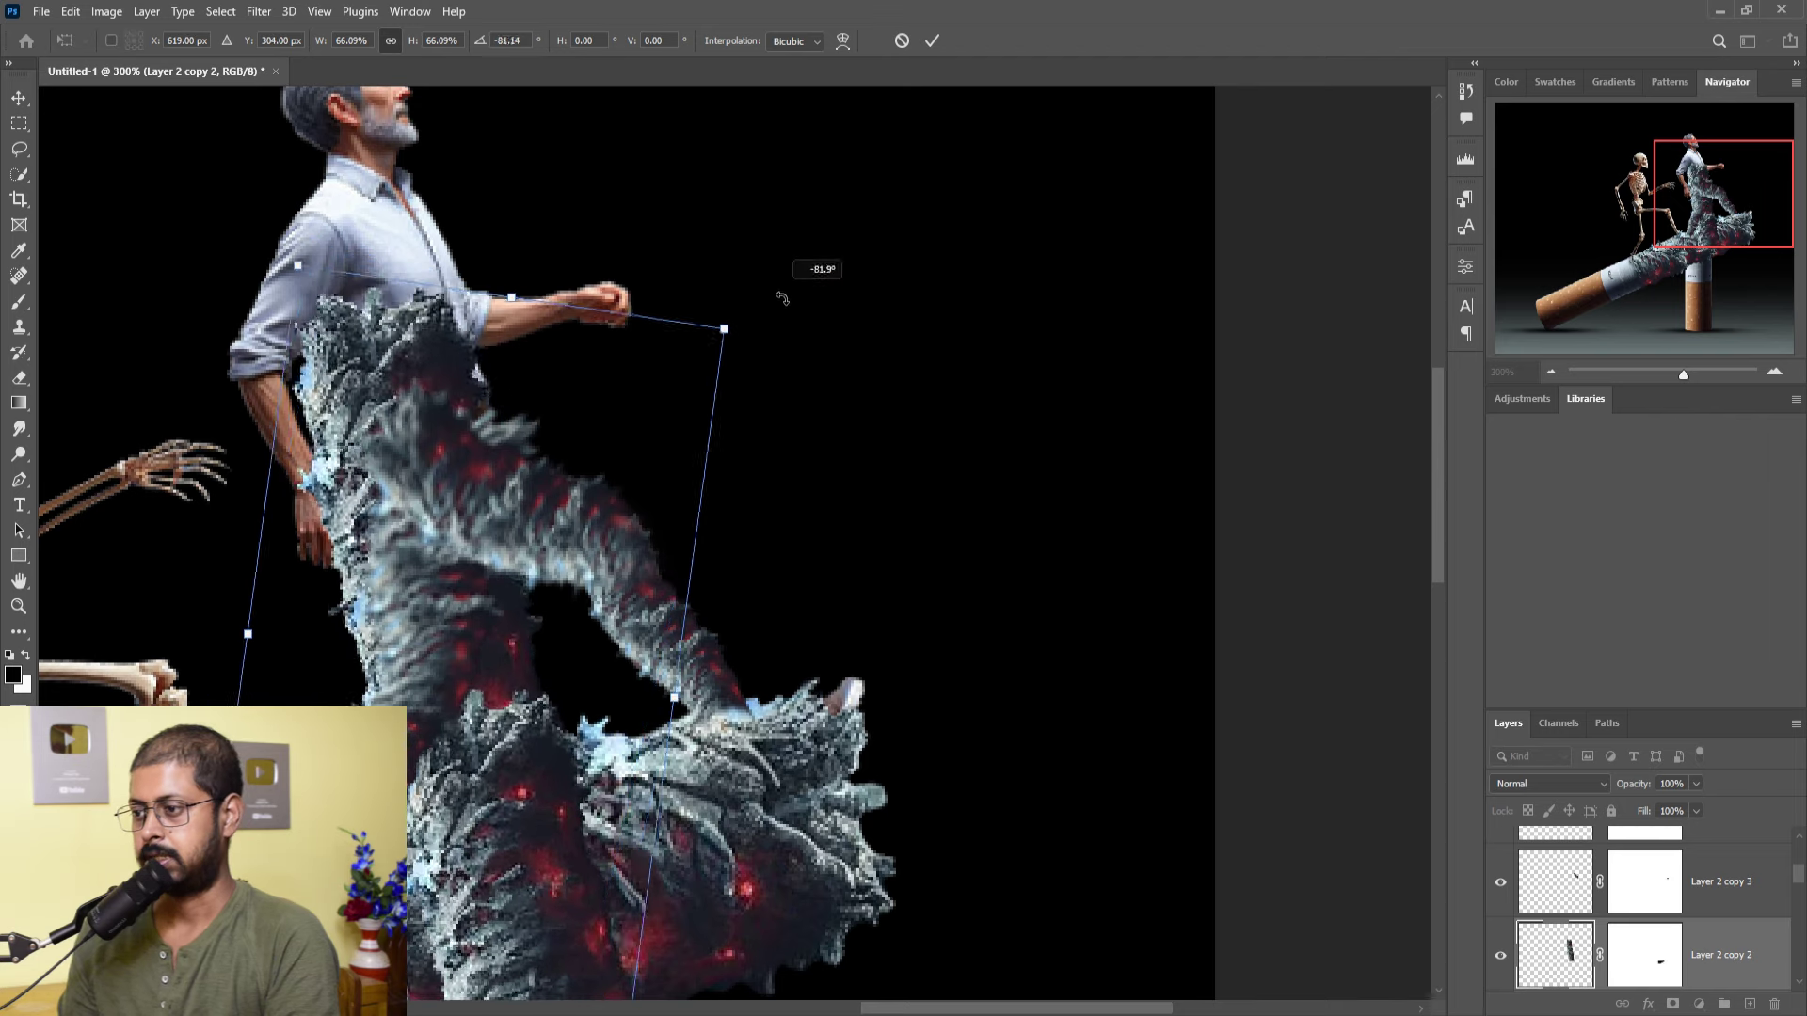
drag(569, 580, 614, 563)
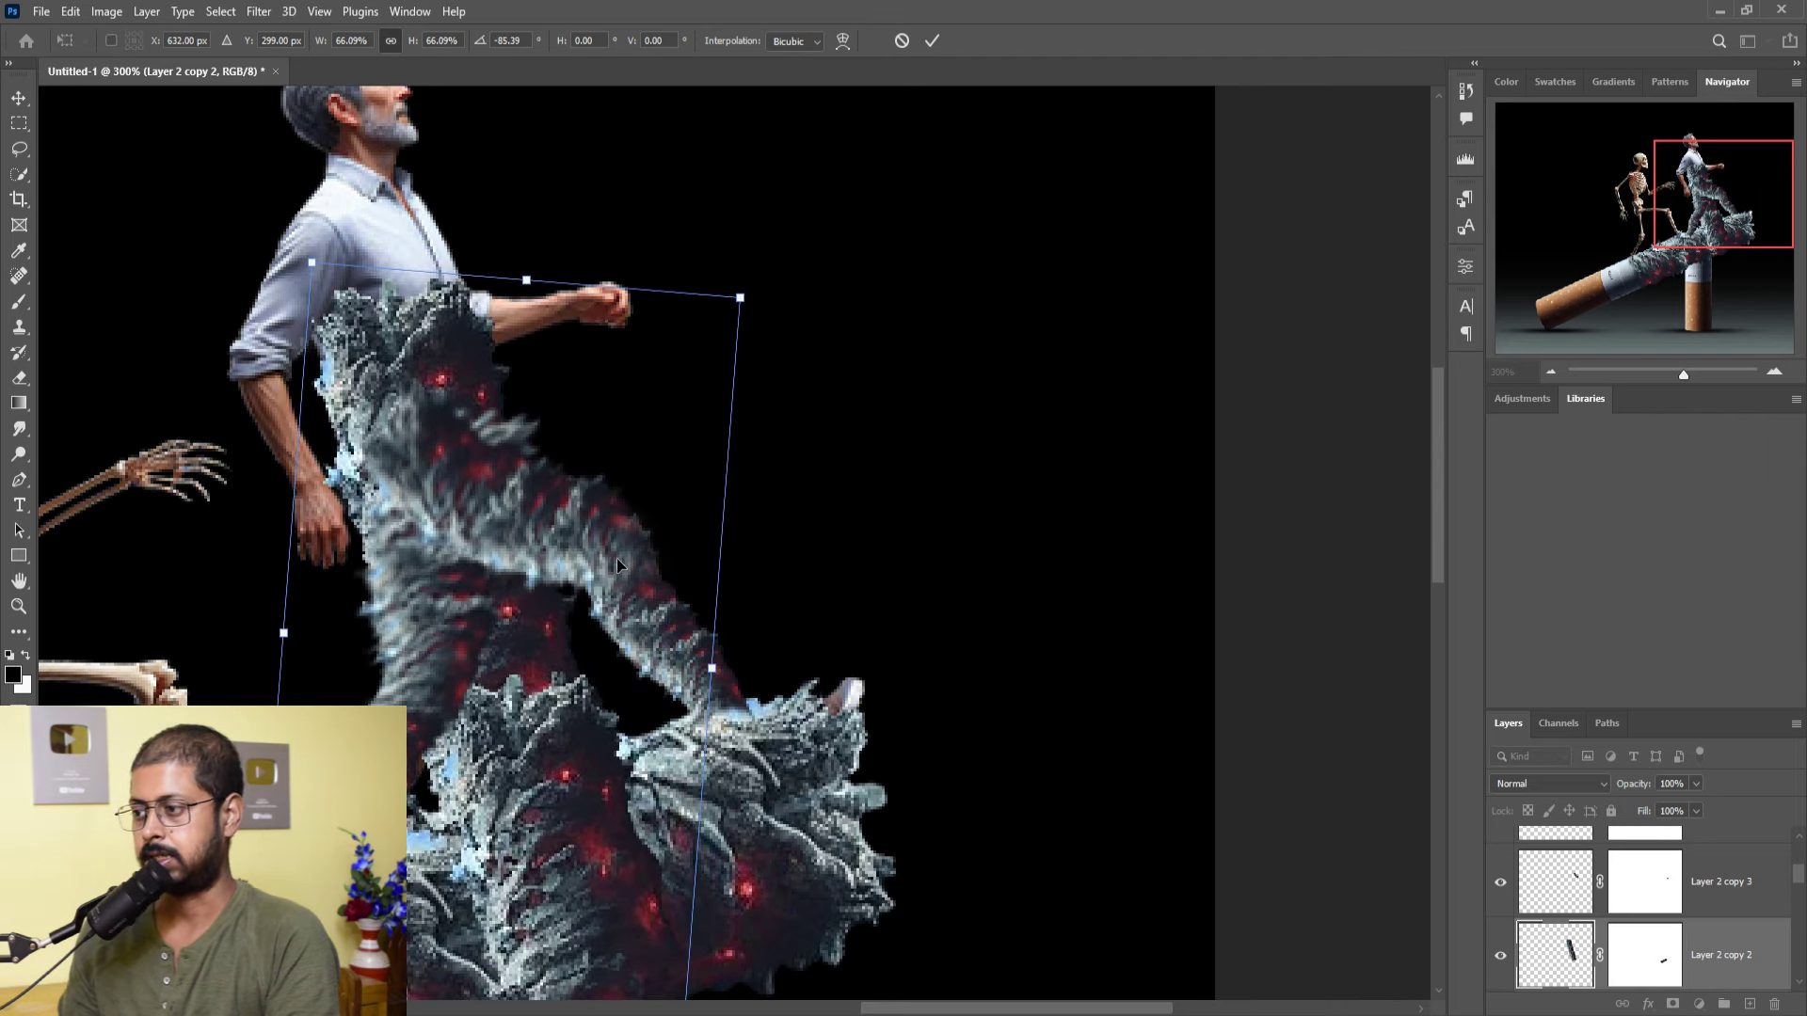
drag(806, 290, 798, 243)
drag(555, 761, 560, 731)
click(929, 40)
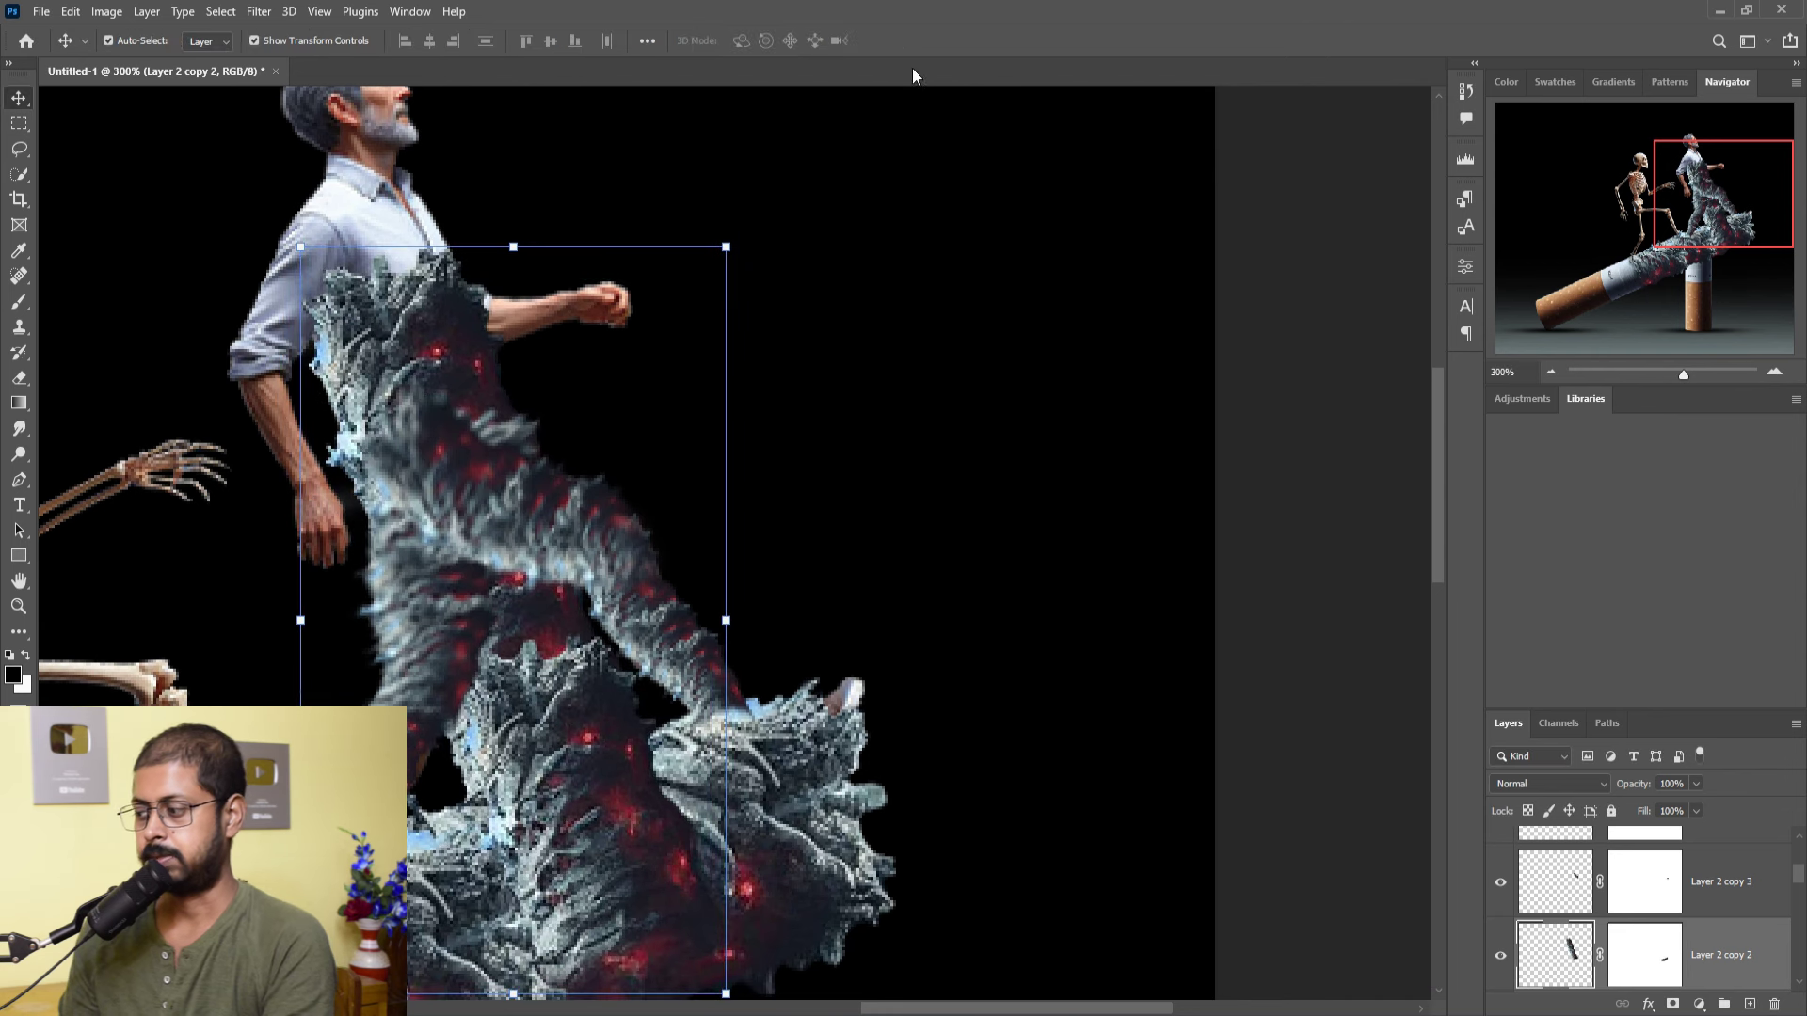
click(1651, 963)
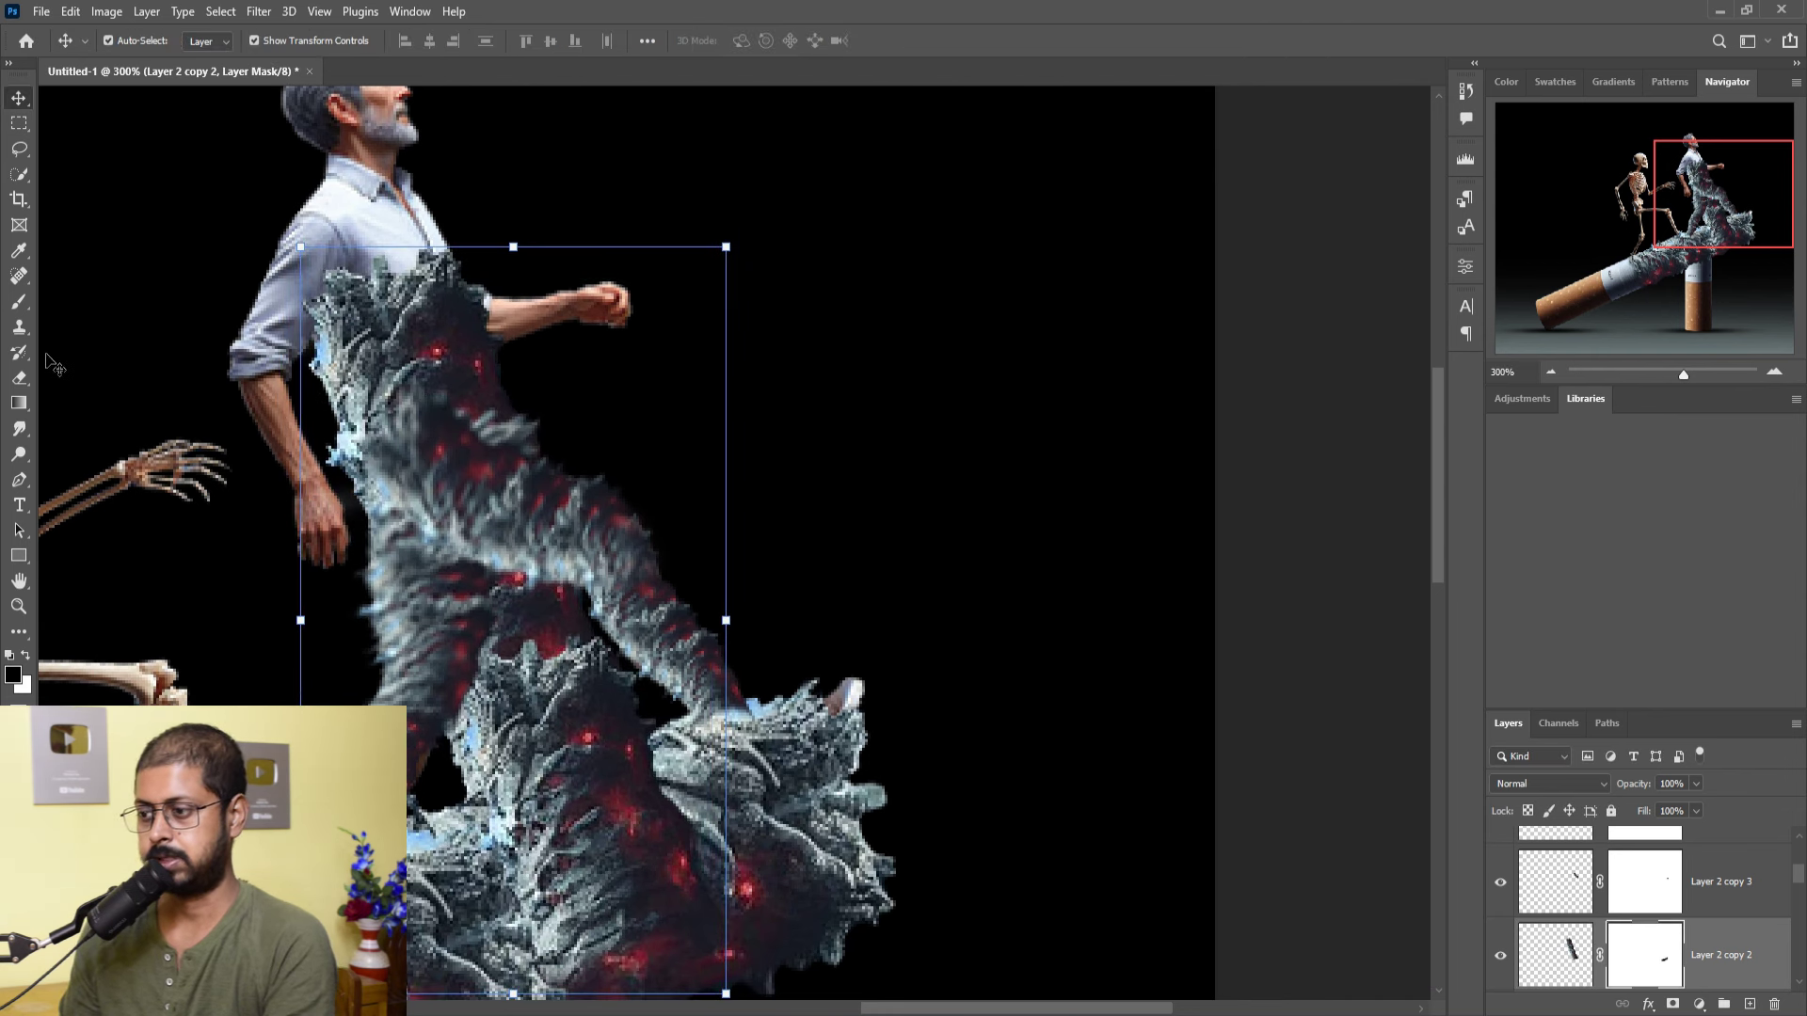
- Paint black on Layer 2 copy 2's mask to hide the bulky lower ash around the legs
key(b)
mouse_move(649, 673)
mouse_down()
mouse_move(626, 564)
mouse_move(551, 575)
mouse_move(523, 1010)
mouse_up()
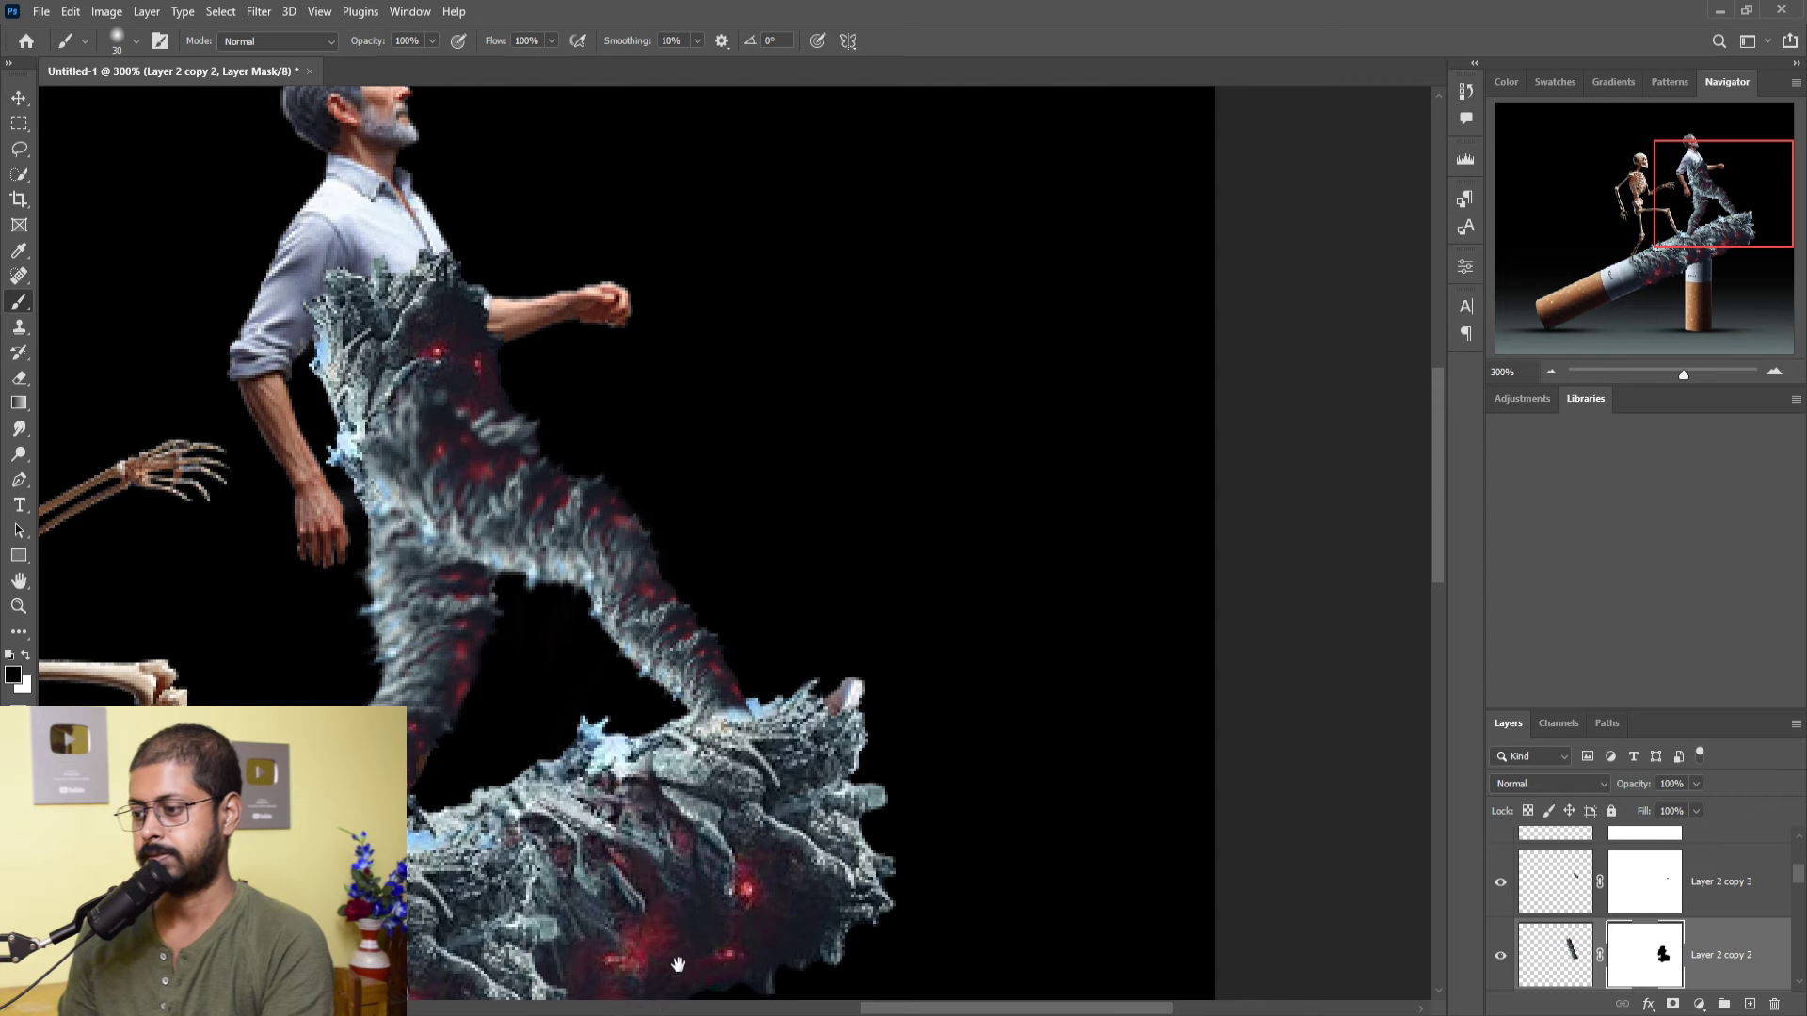
drag(678, 964, 644, 681)
drag(520, 533, 675, 956)
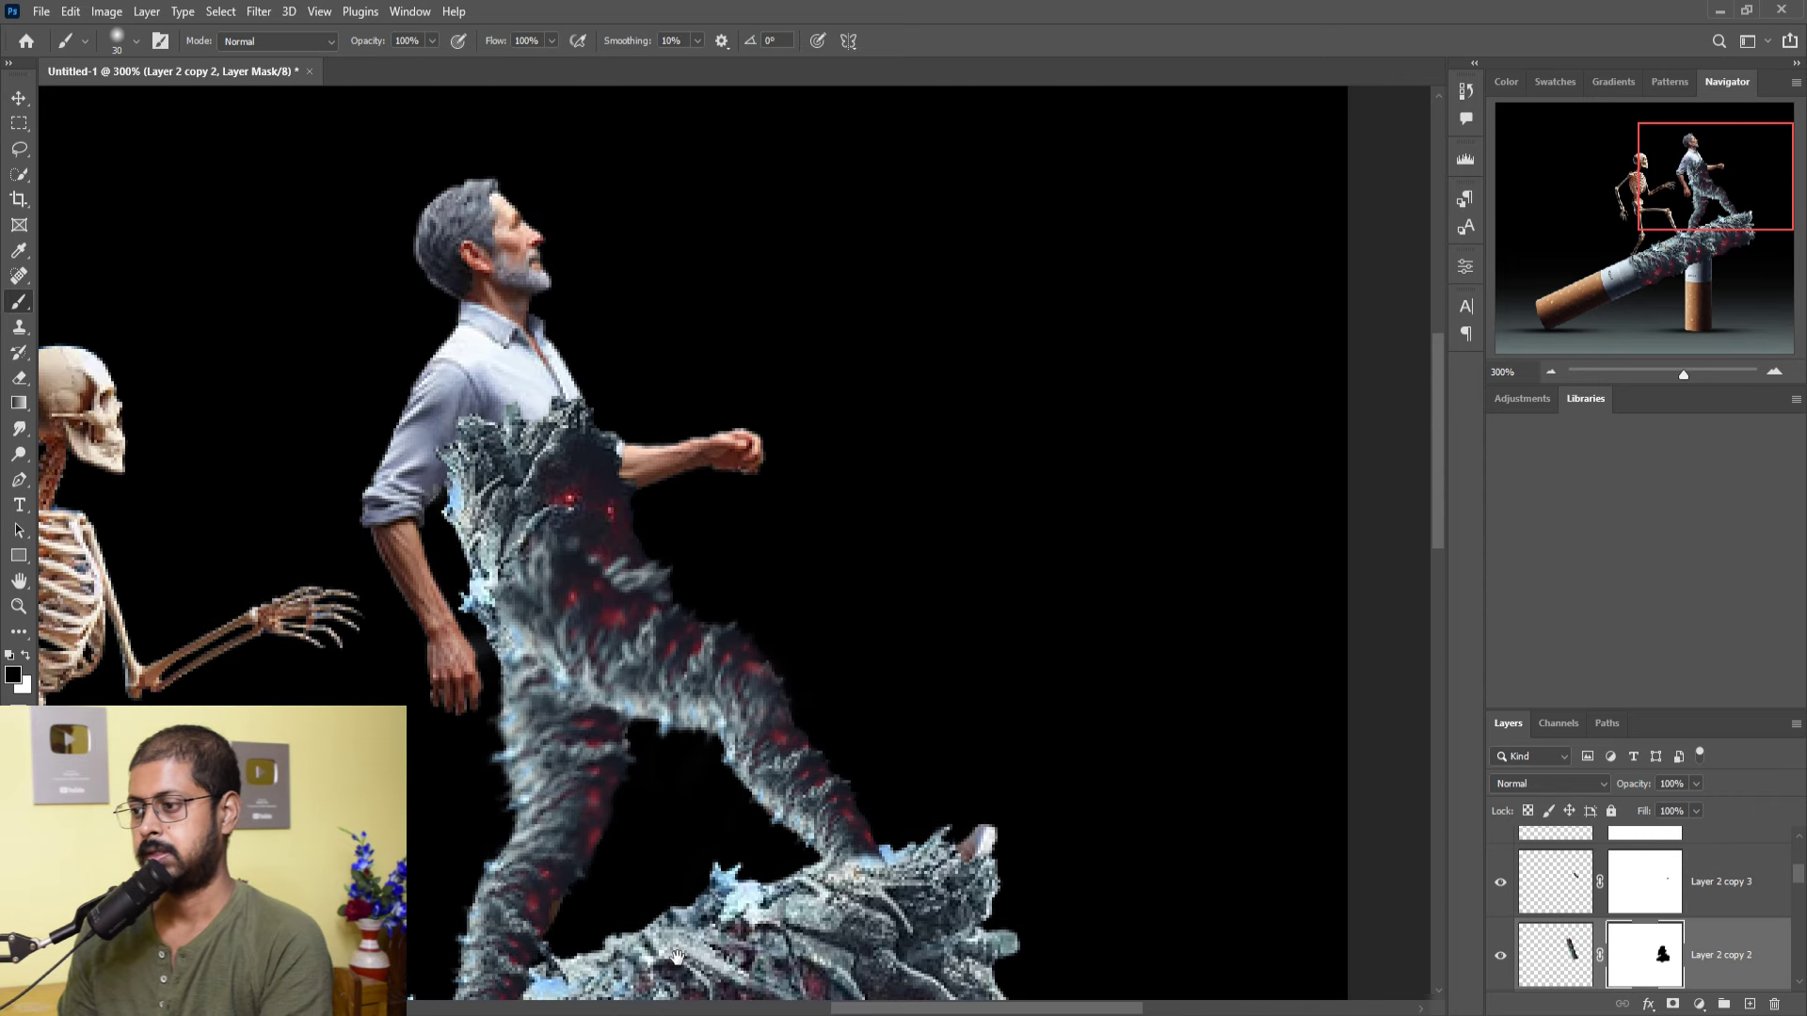
click(19, 98)
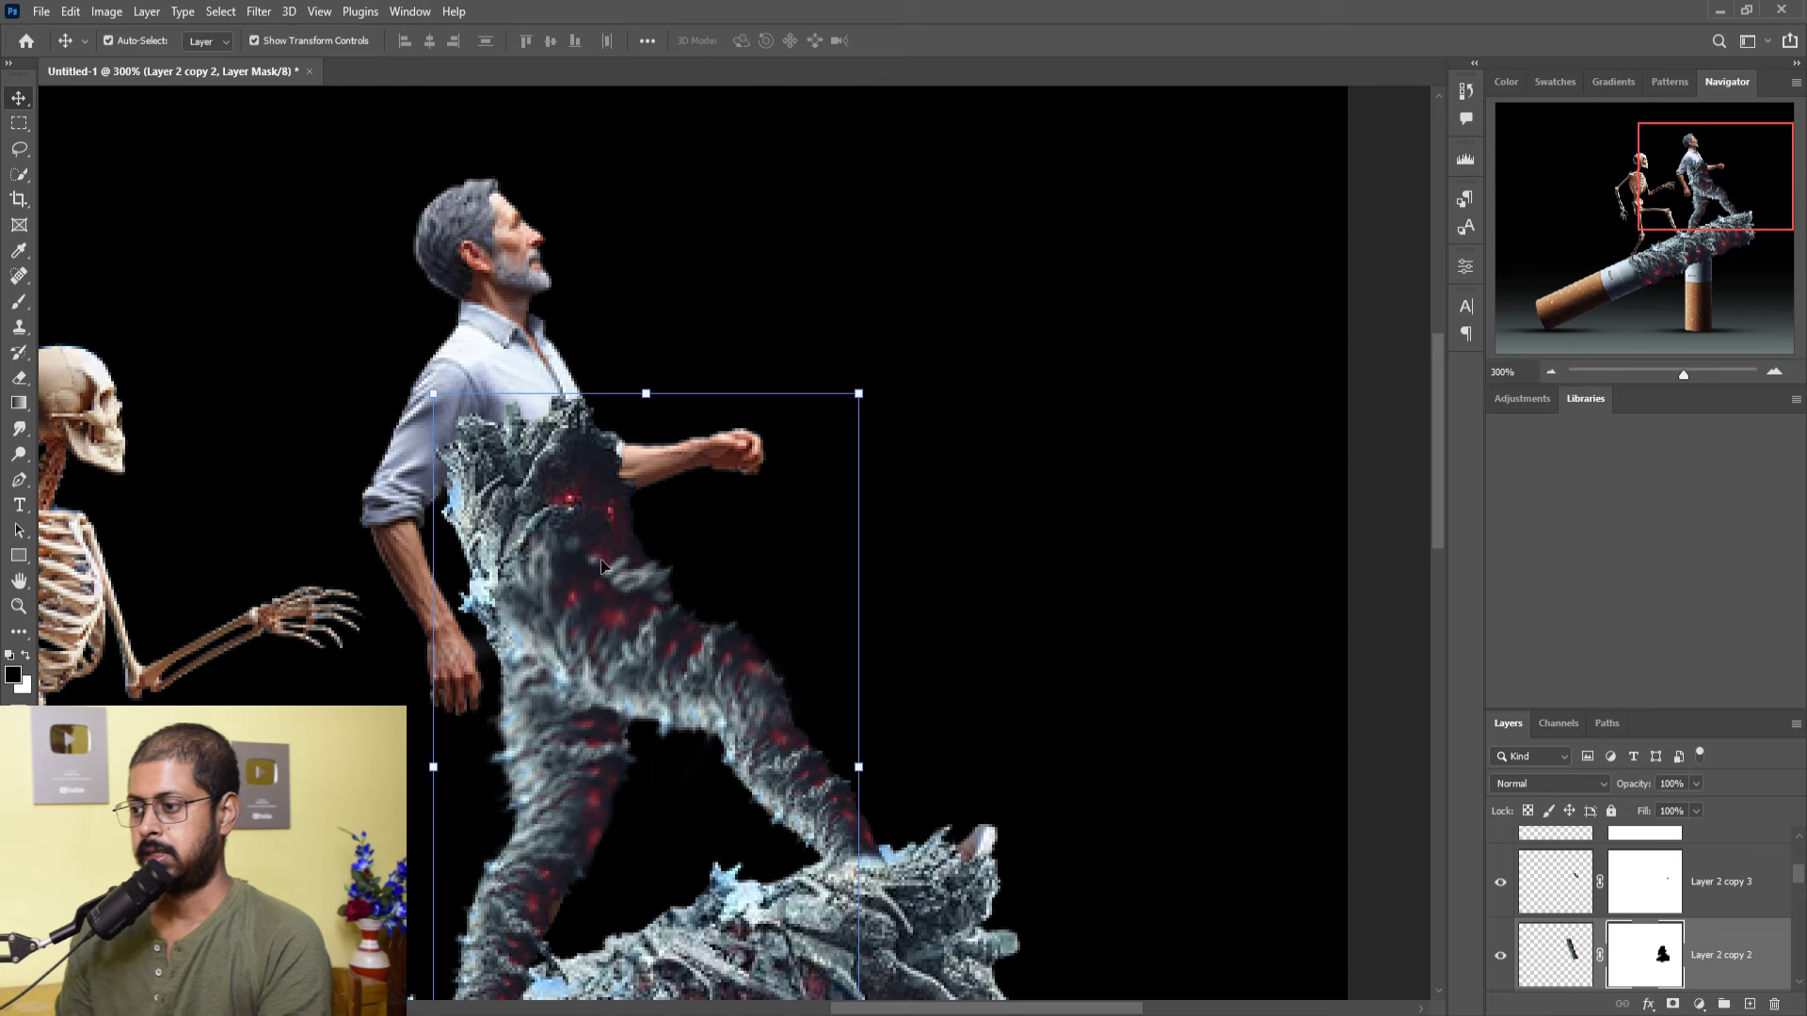
click(71, 11)
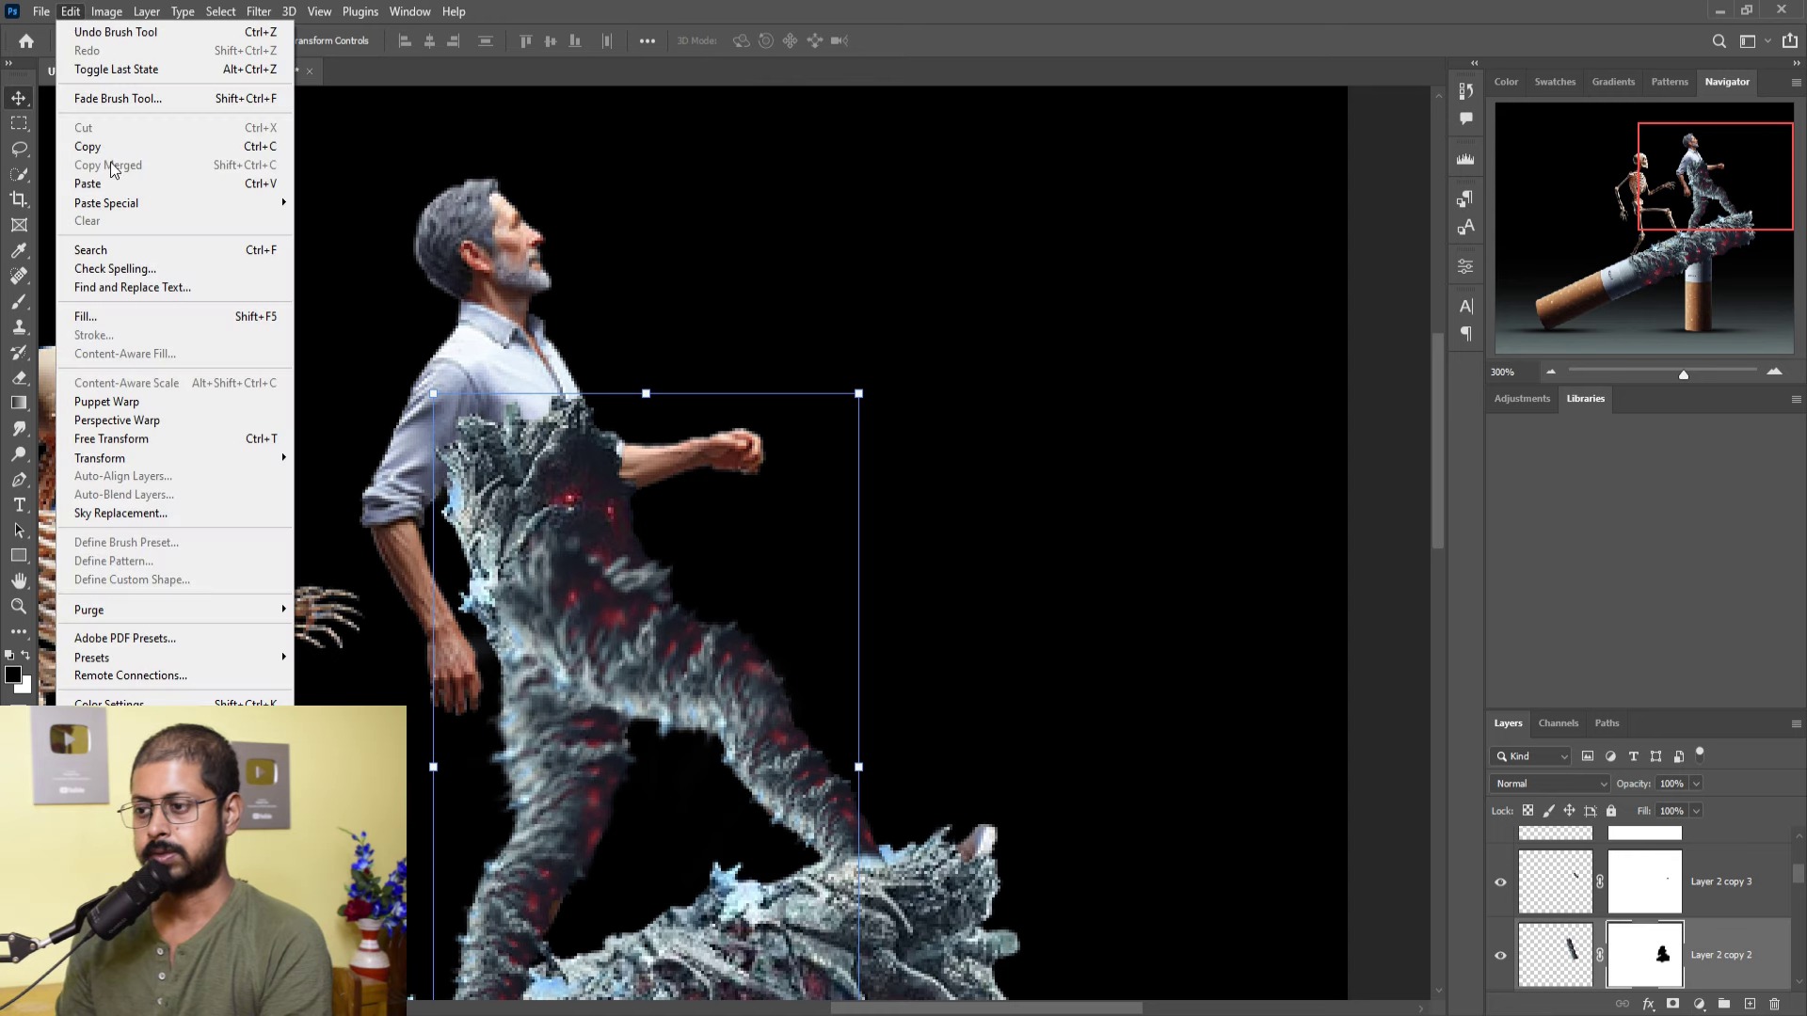
mouse_move(99, 457)
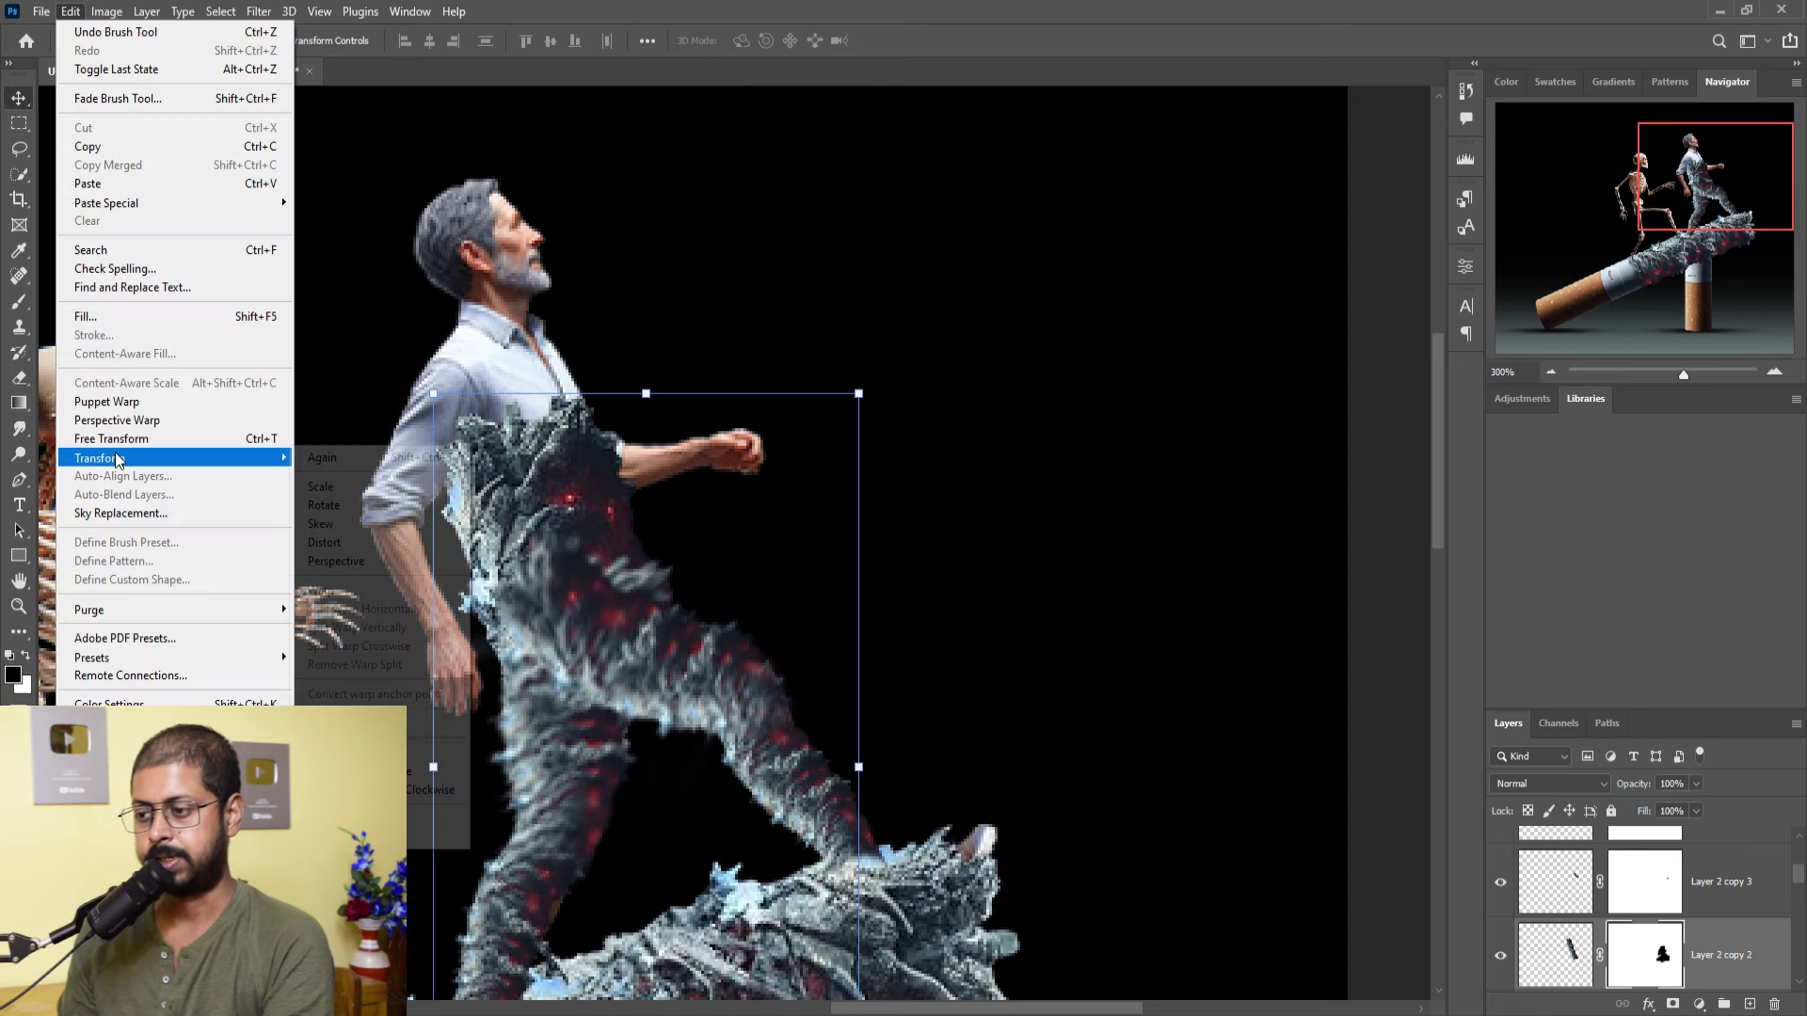
- Warp Layer 2 copy 2's ash texture so its upper part curves around the man's waist and legs
click(320, 590)
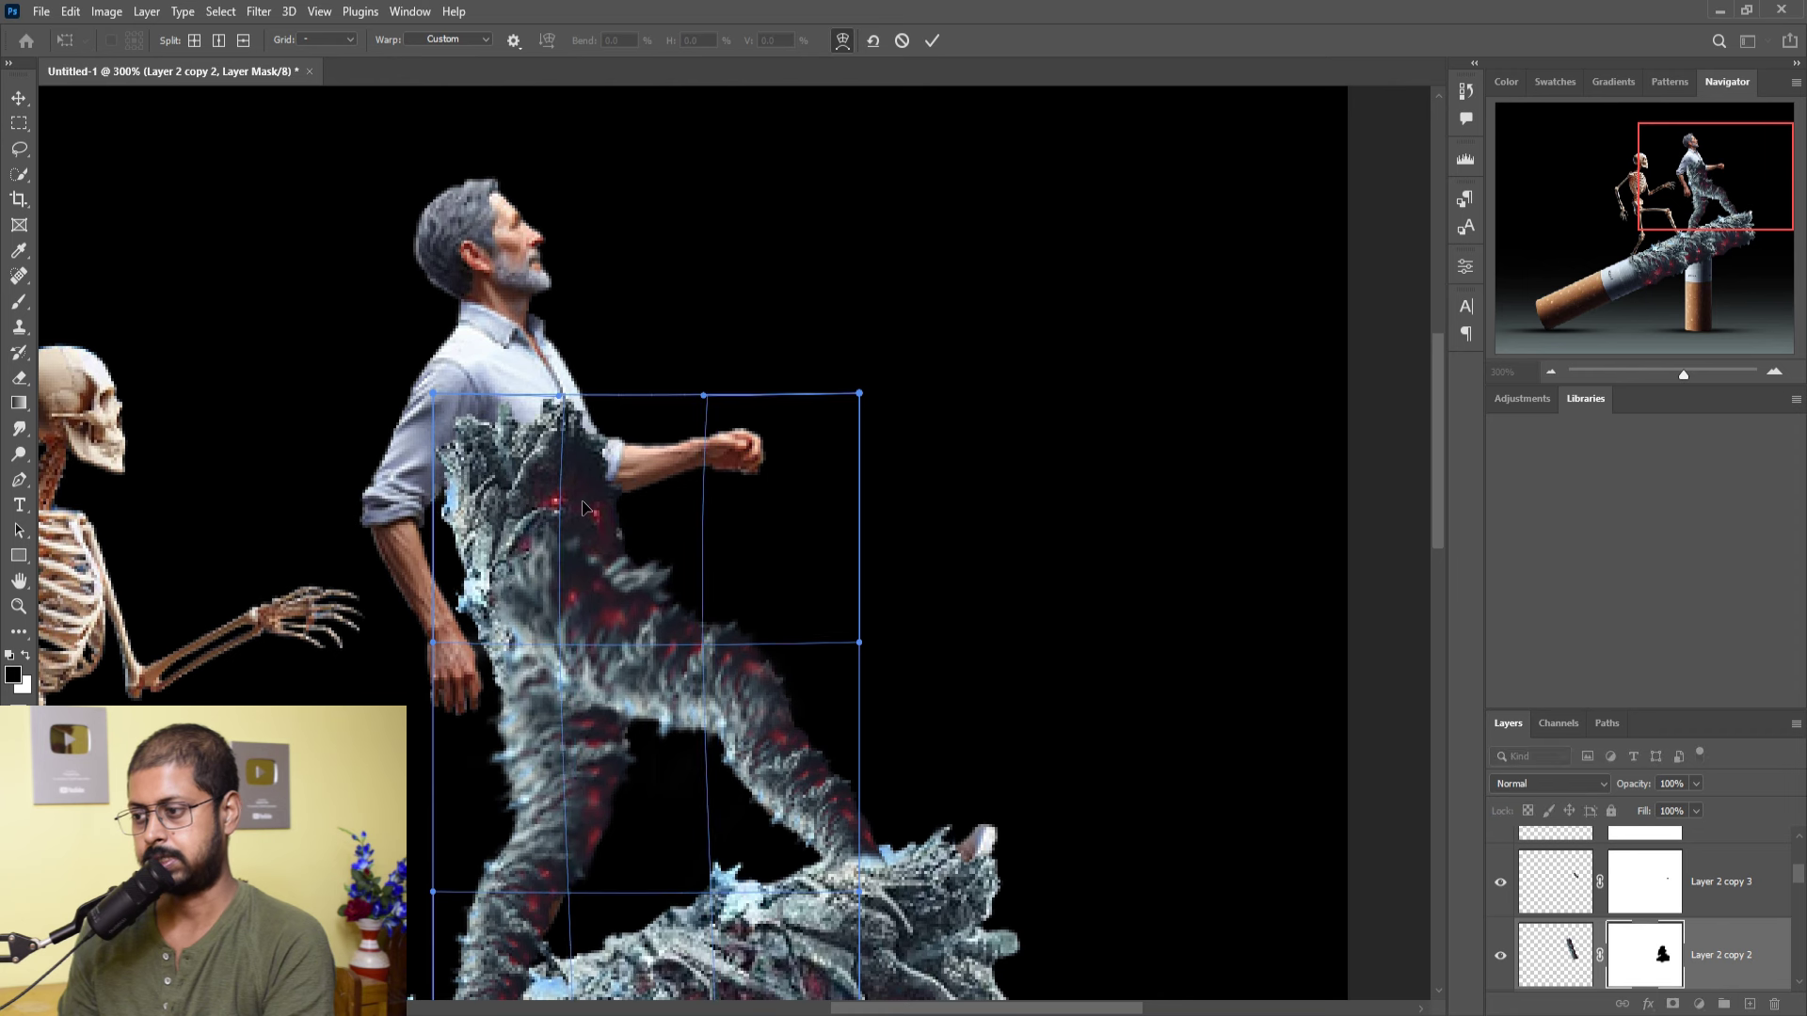
mouse_move(495, 582)
mouse_down()
mouse_move(499, 471)
mouse_move(532, 598)
mouse_up()
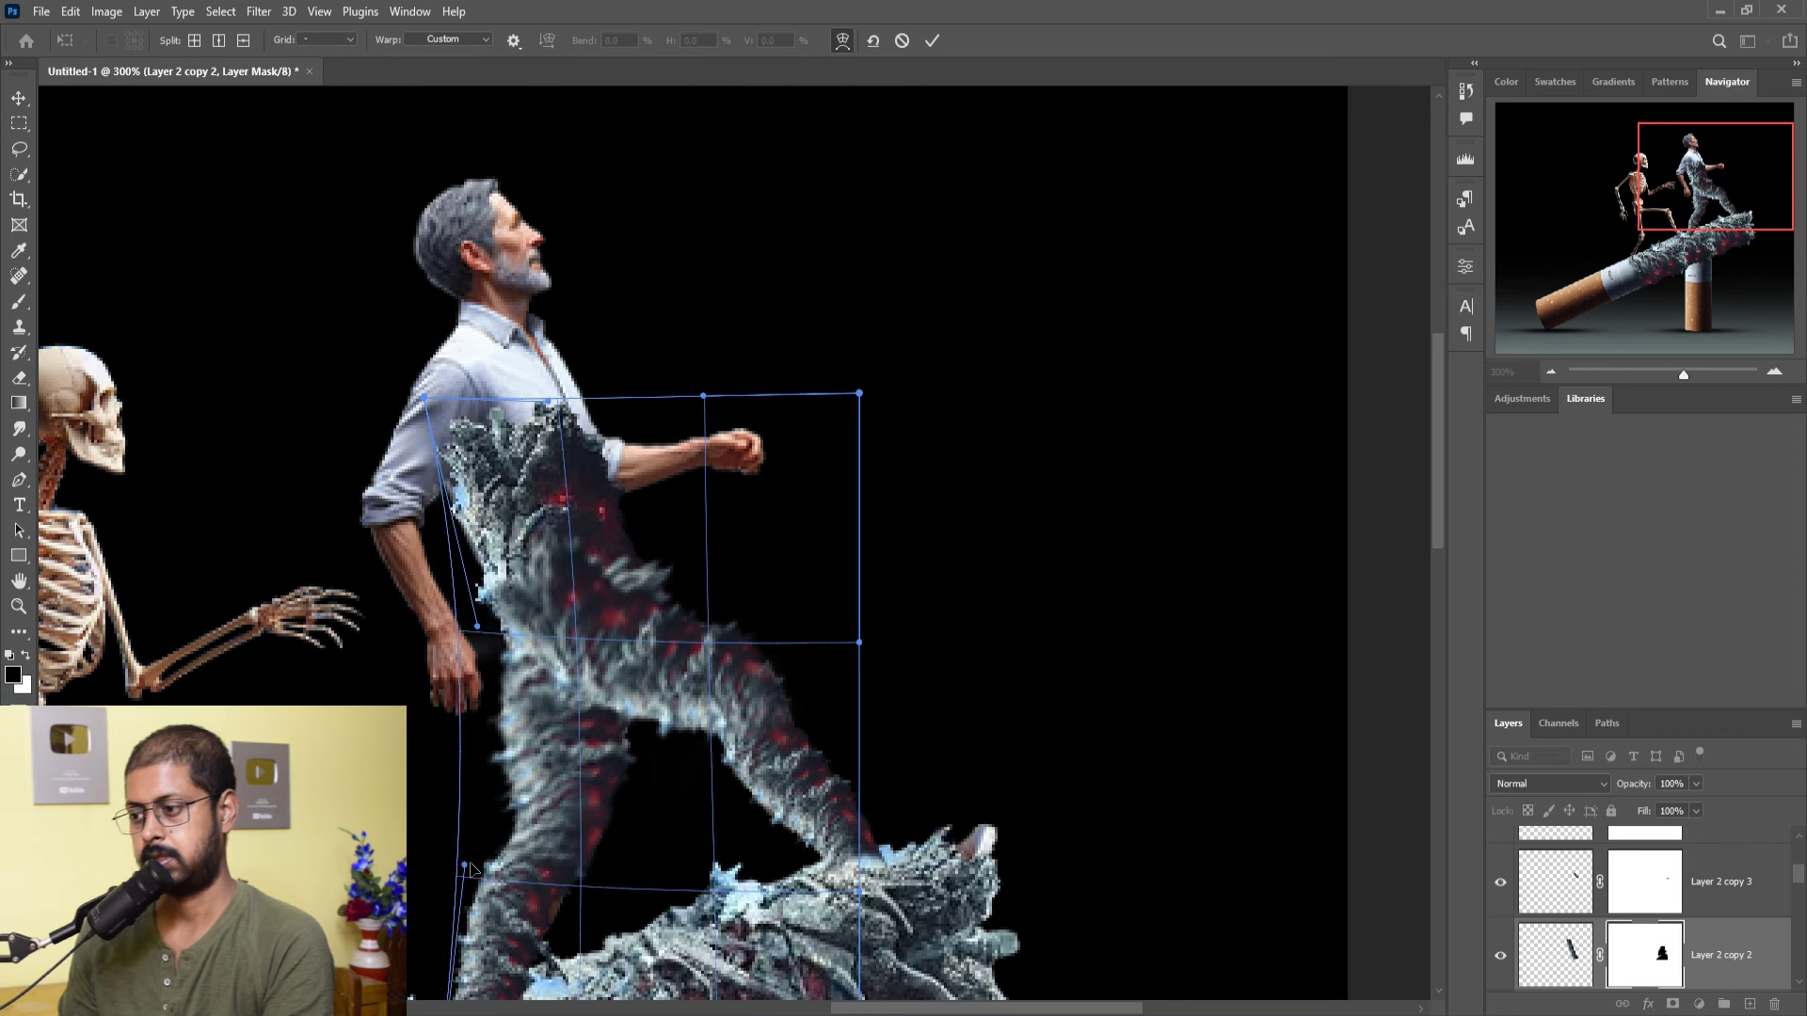
drag(439, 886, 595, 827)
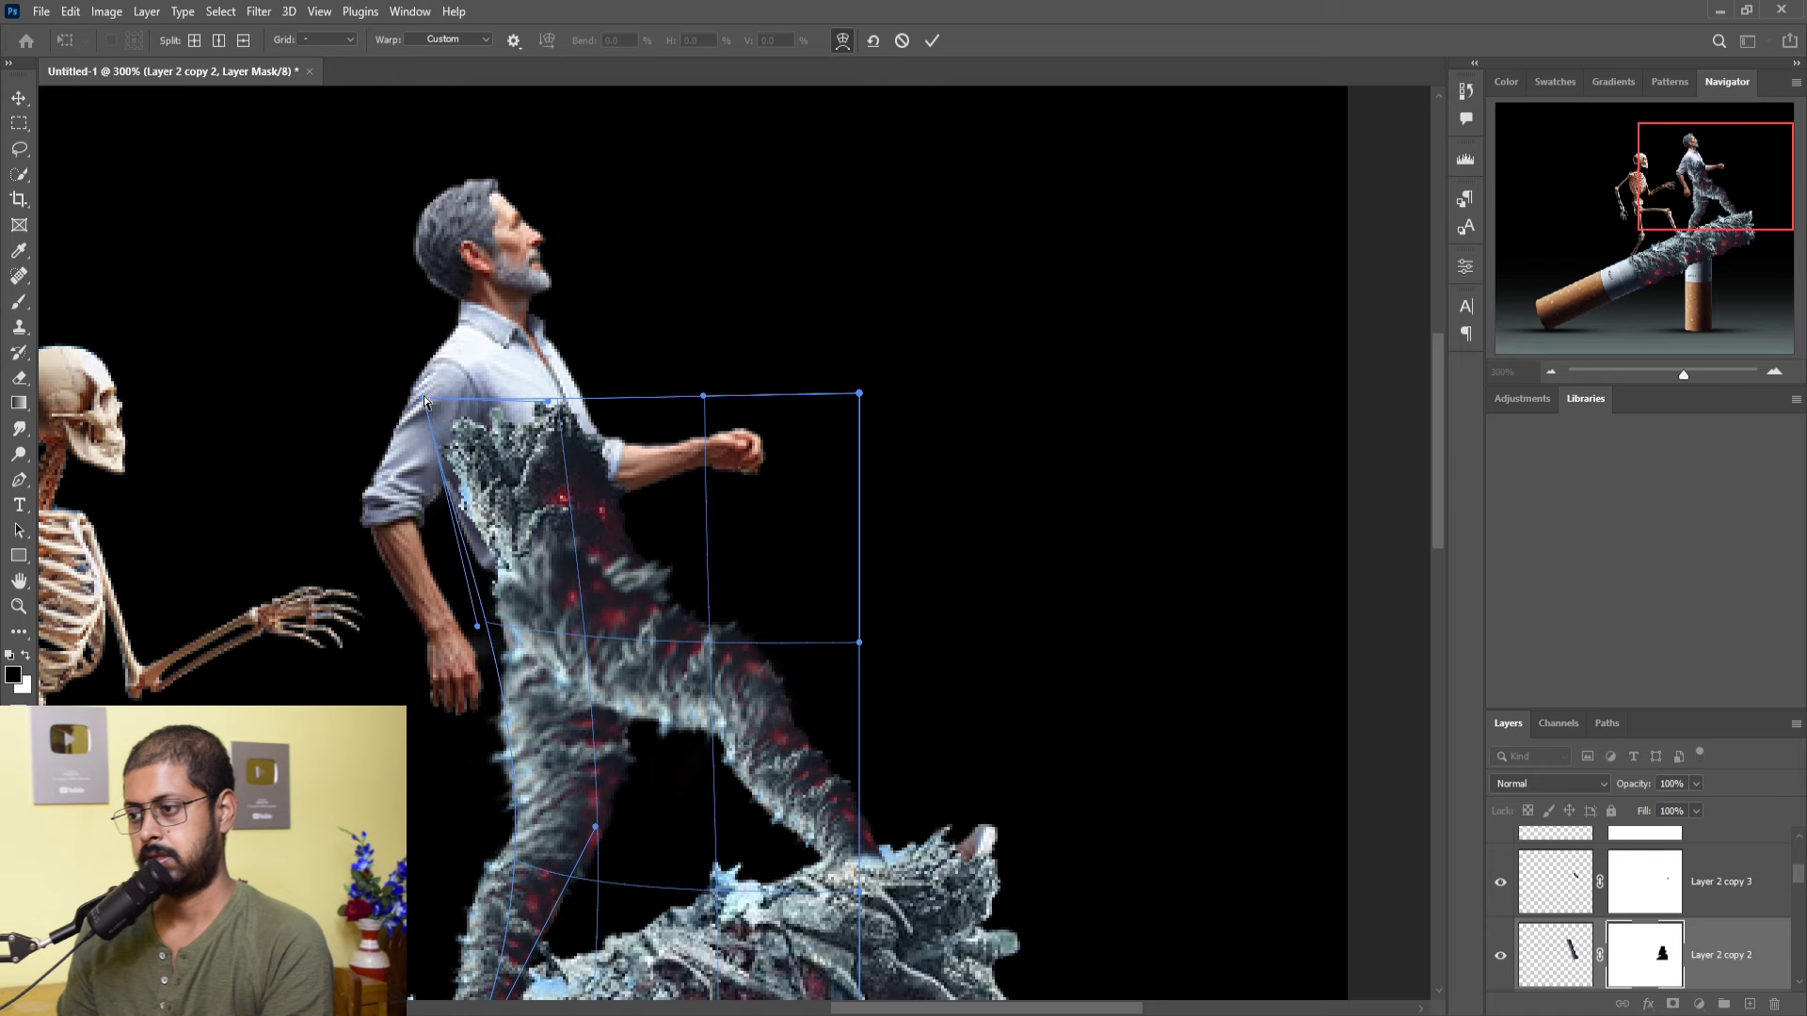
drag(424, 400, 387, 402)
drag(537, 419, 567, 431)
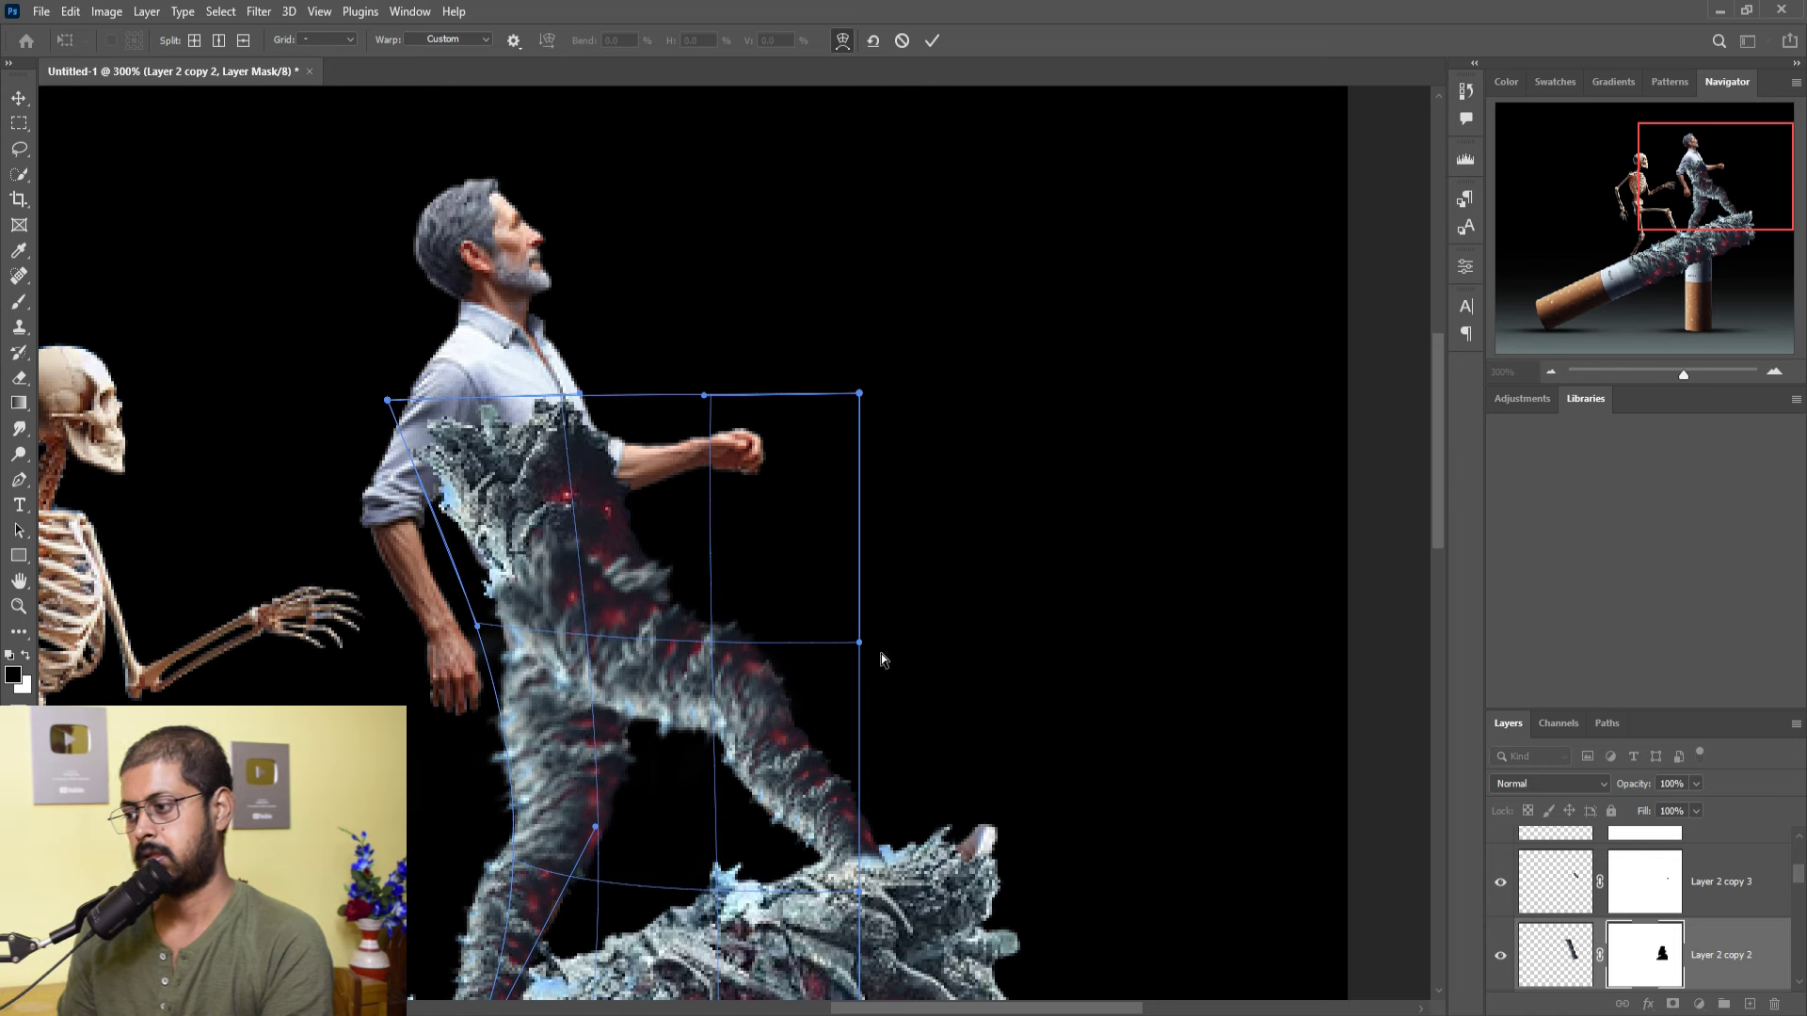
mouse_move(858, 643)
mouse_down()
mouse_move(546, 609)
mouse_move(561, 602)
mouse_up()
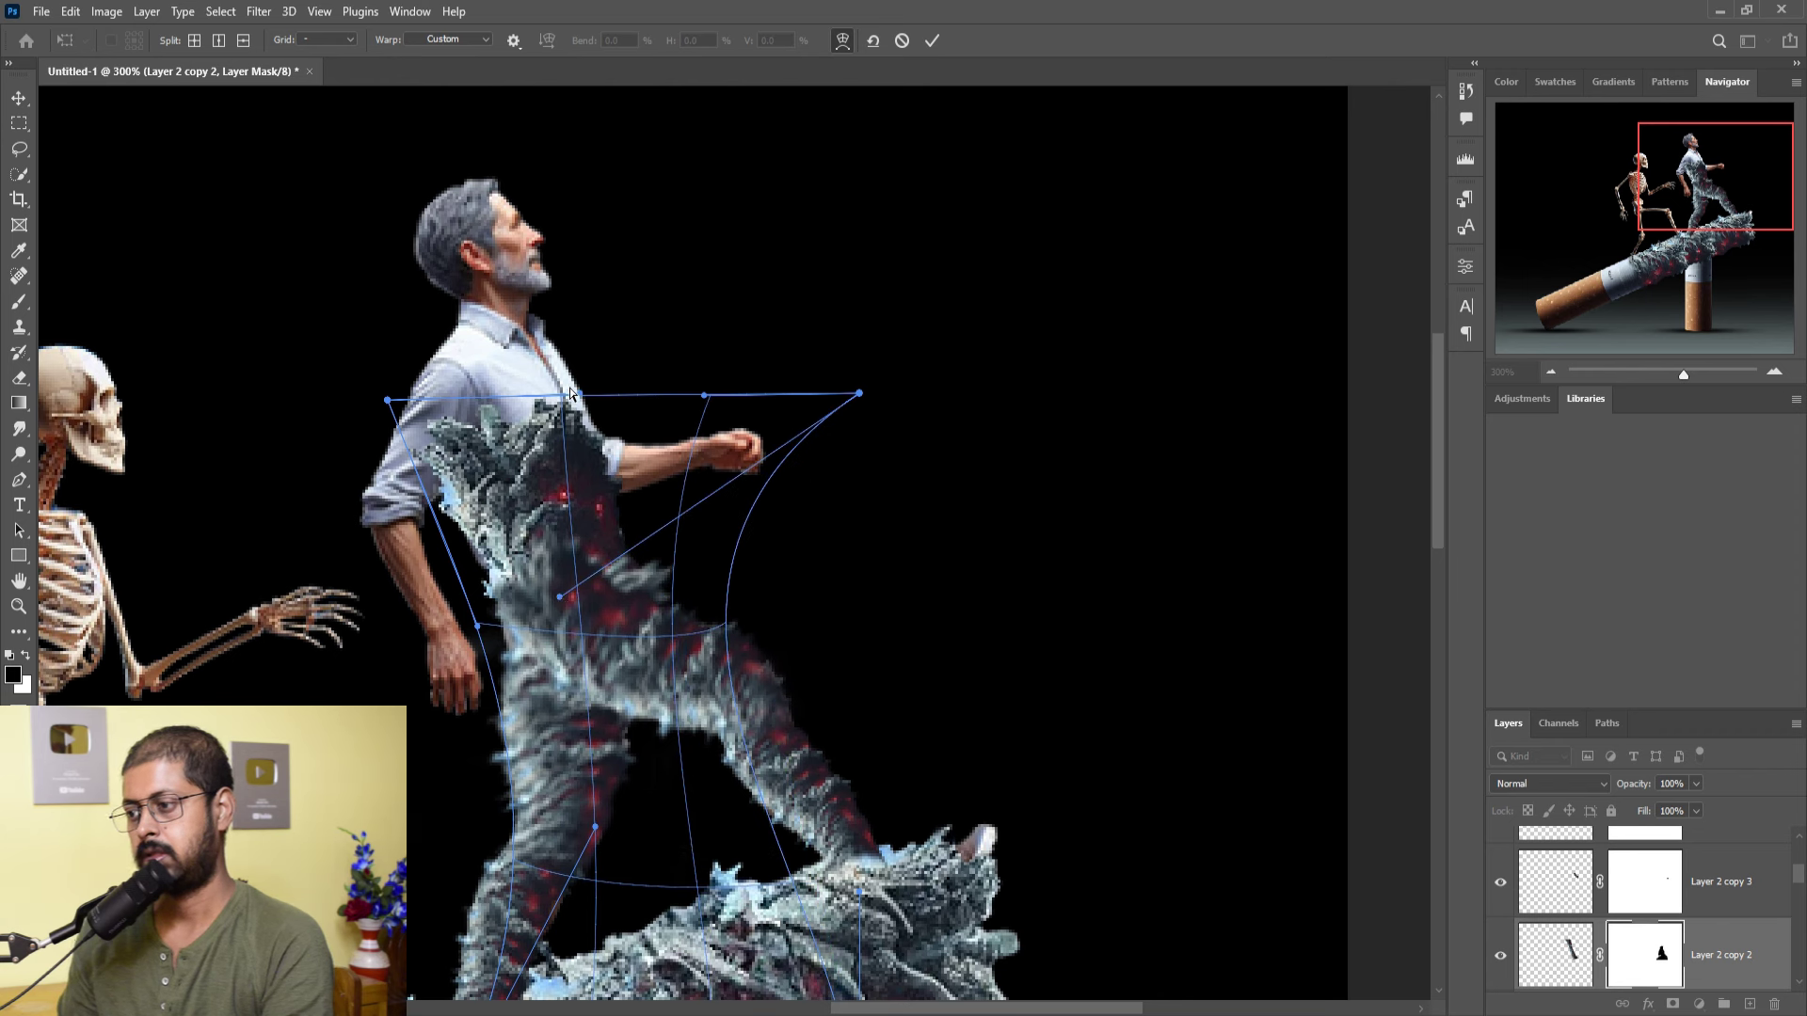
drag(704, 396, 706, 370)
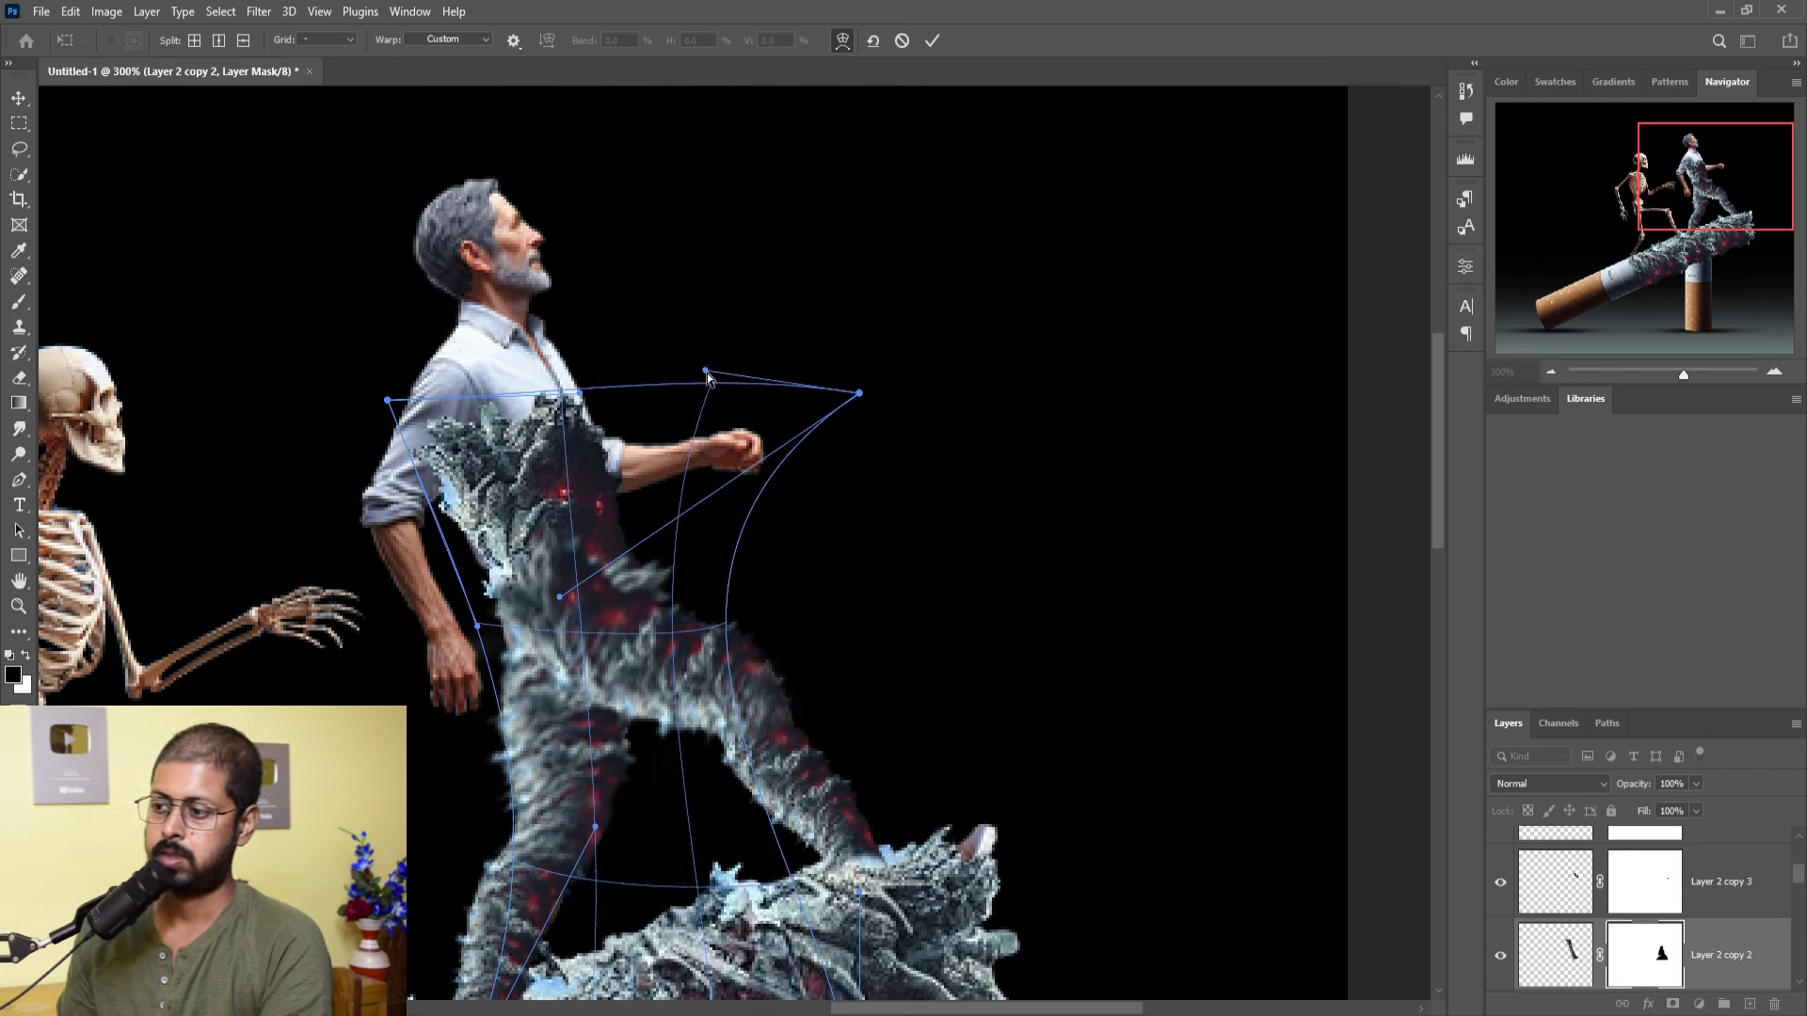
click(931, 40)
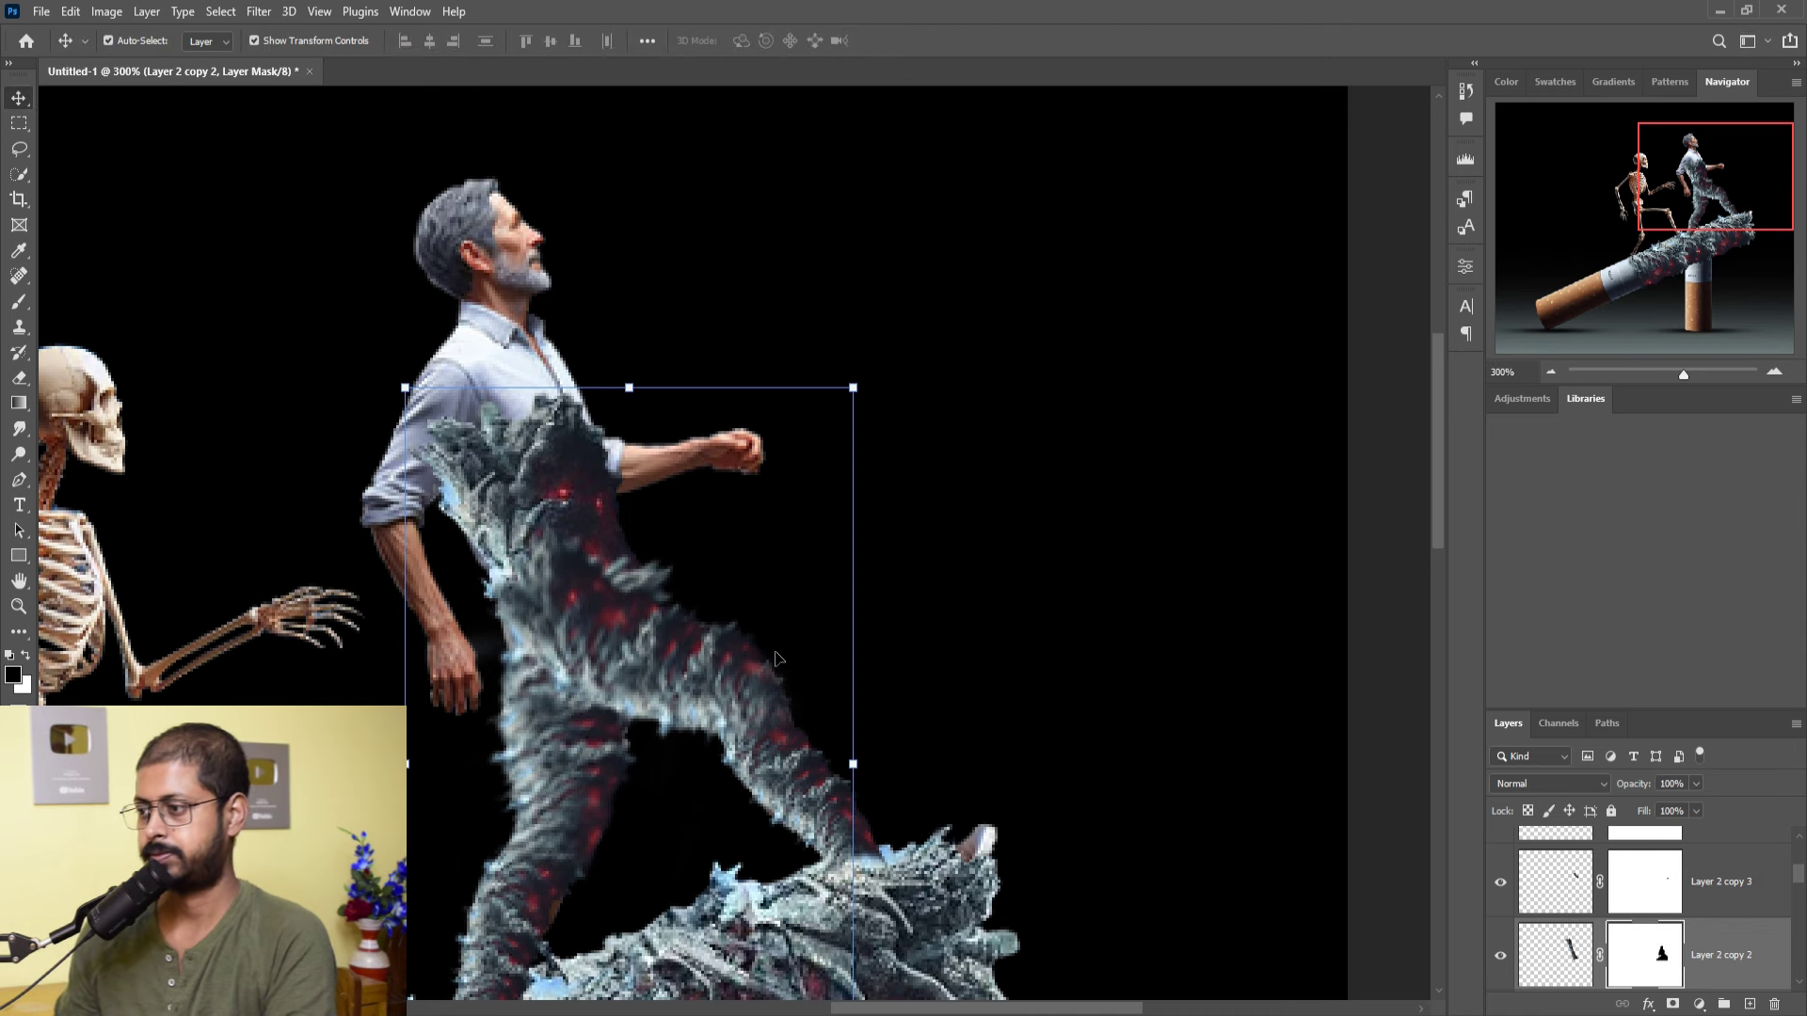
- Paint black on Layer 2 copy 5's mask to trim stray ash near the man's foot
click(54, 602)
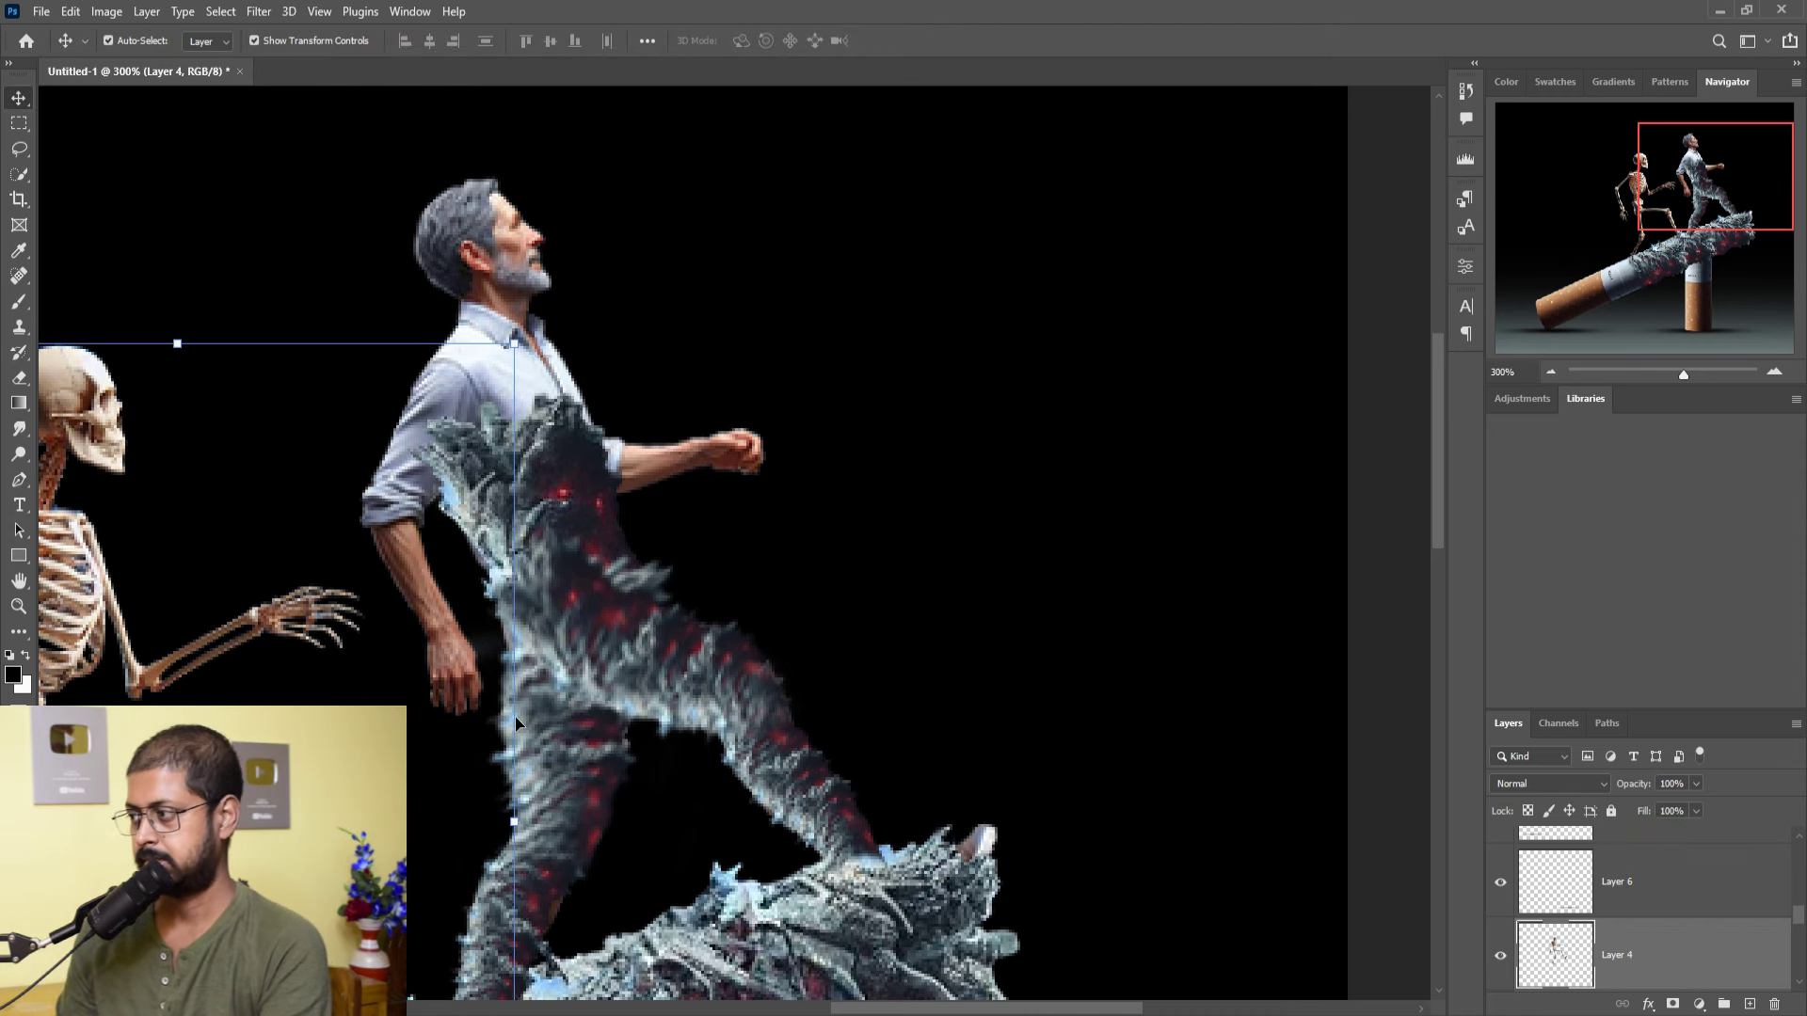
drag(579, 765, 927, 408)
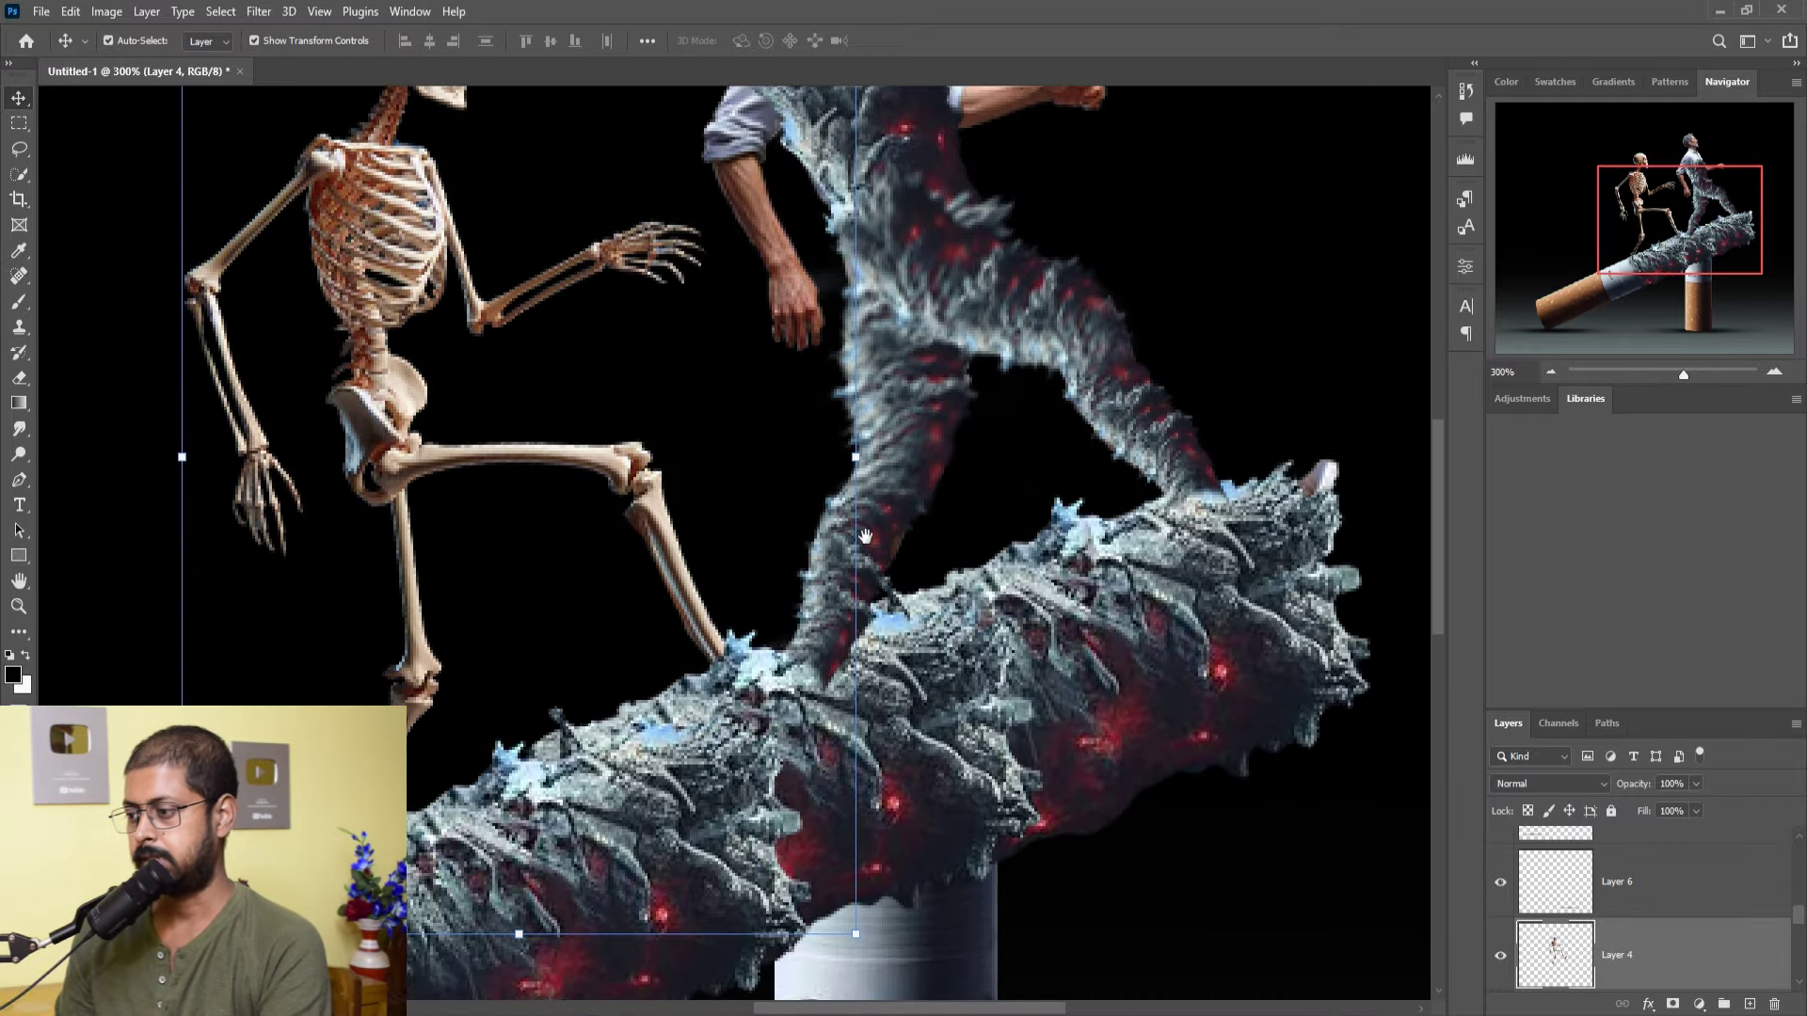
click(838, 643)
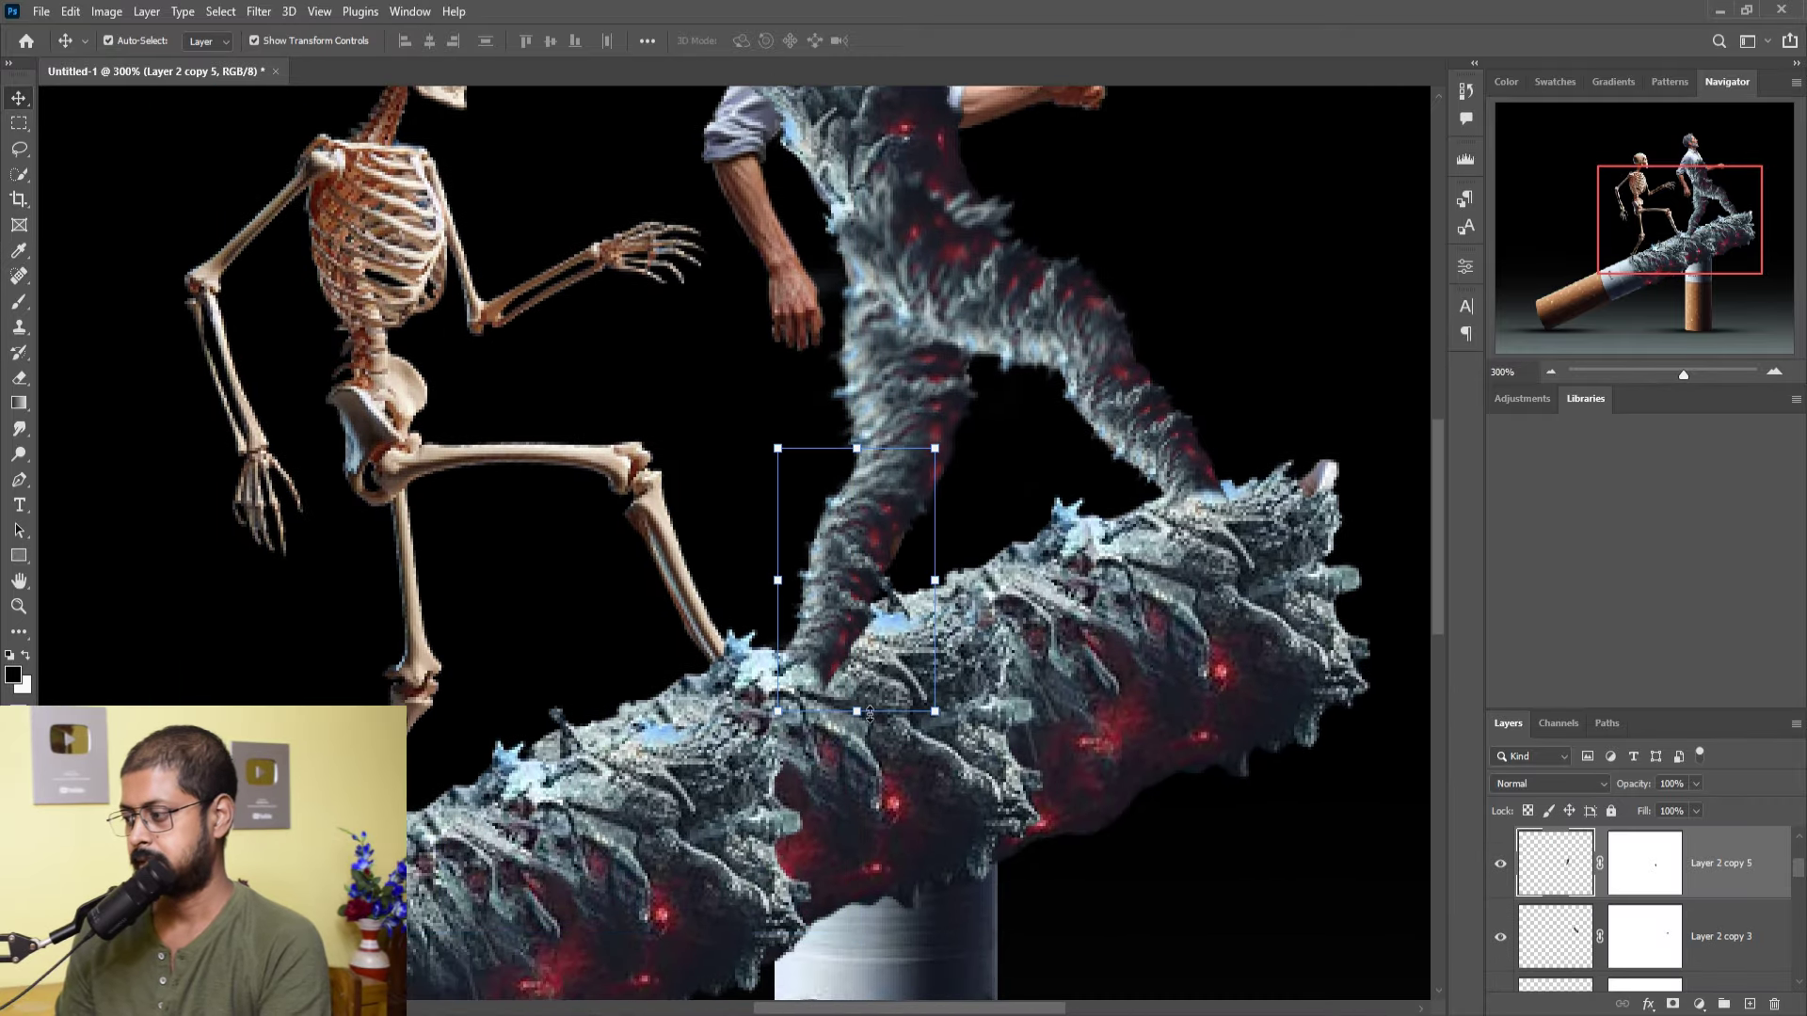
click(1644, 864)
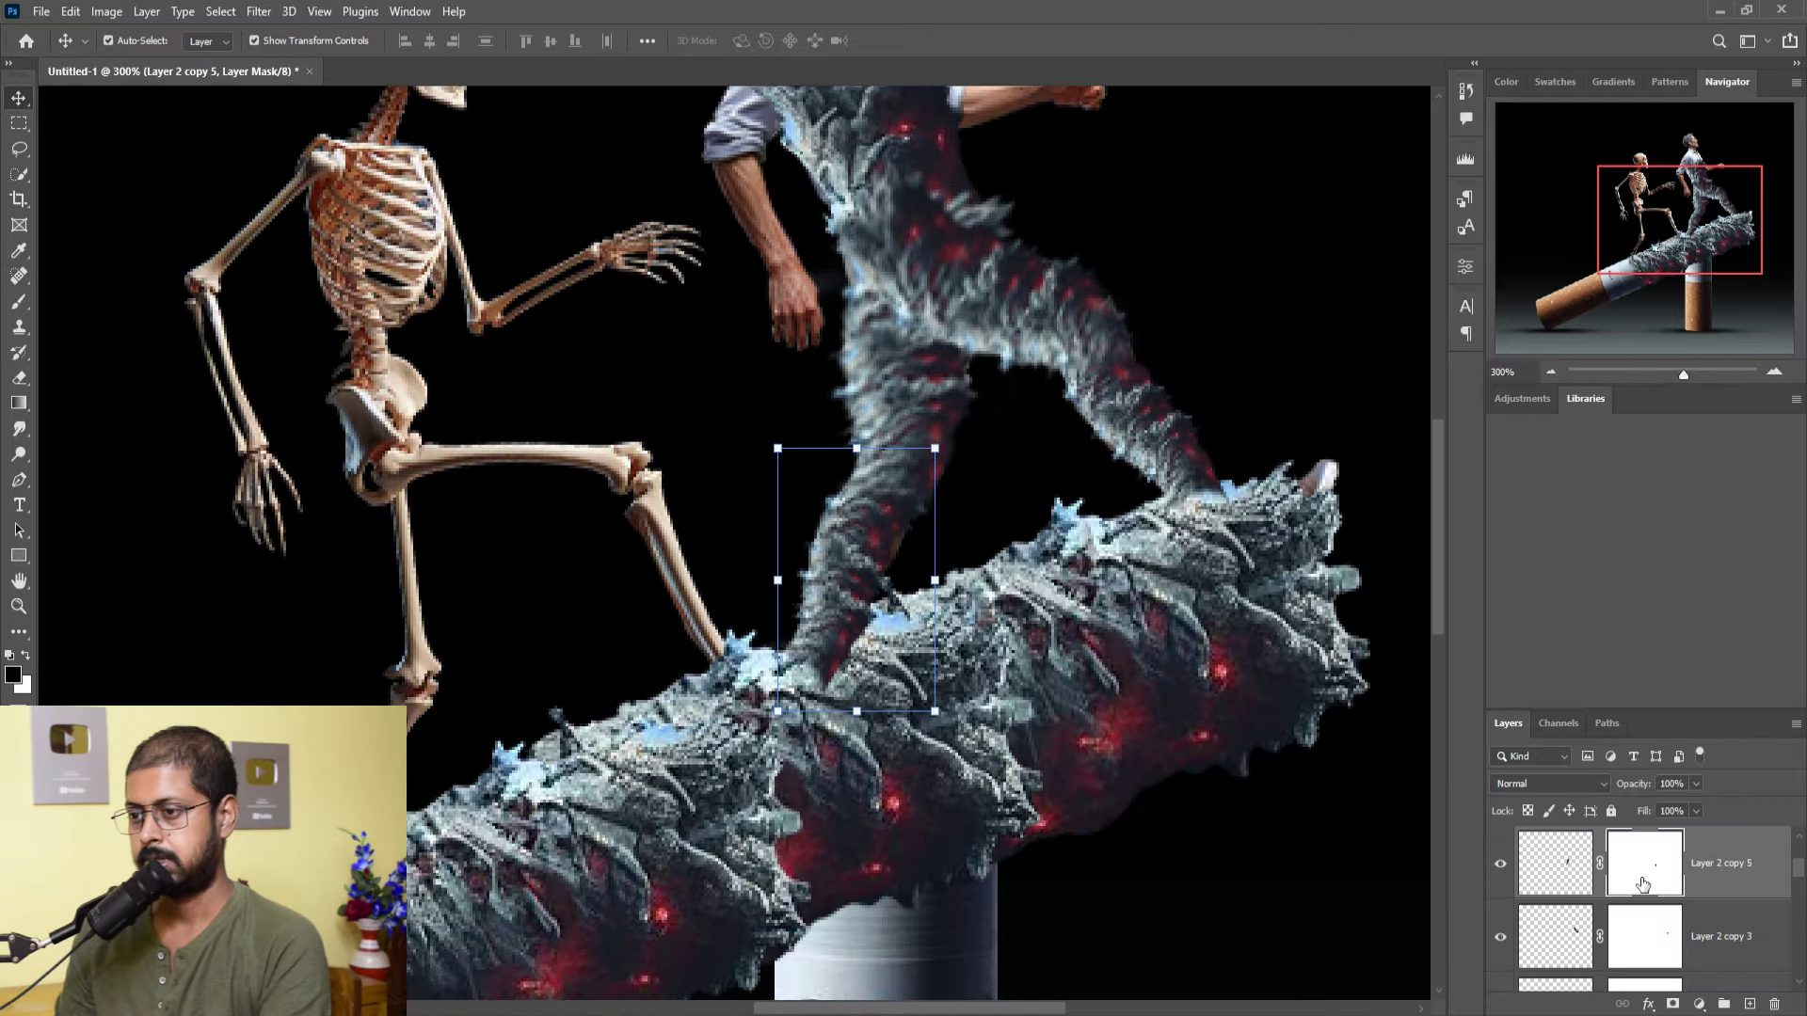
click(19, 303)
mouse_move(824, 659)
mouse_down()
mouse_move(852, 705)
mouse_move(888, 708)
mouse_up()
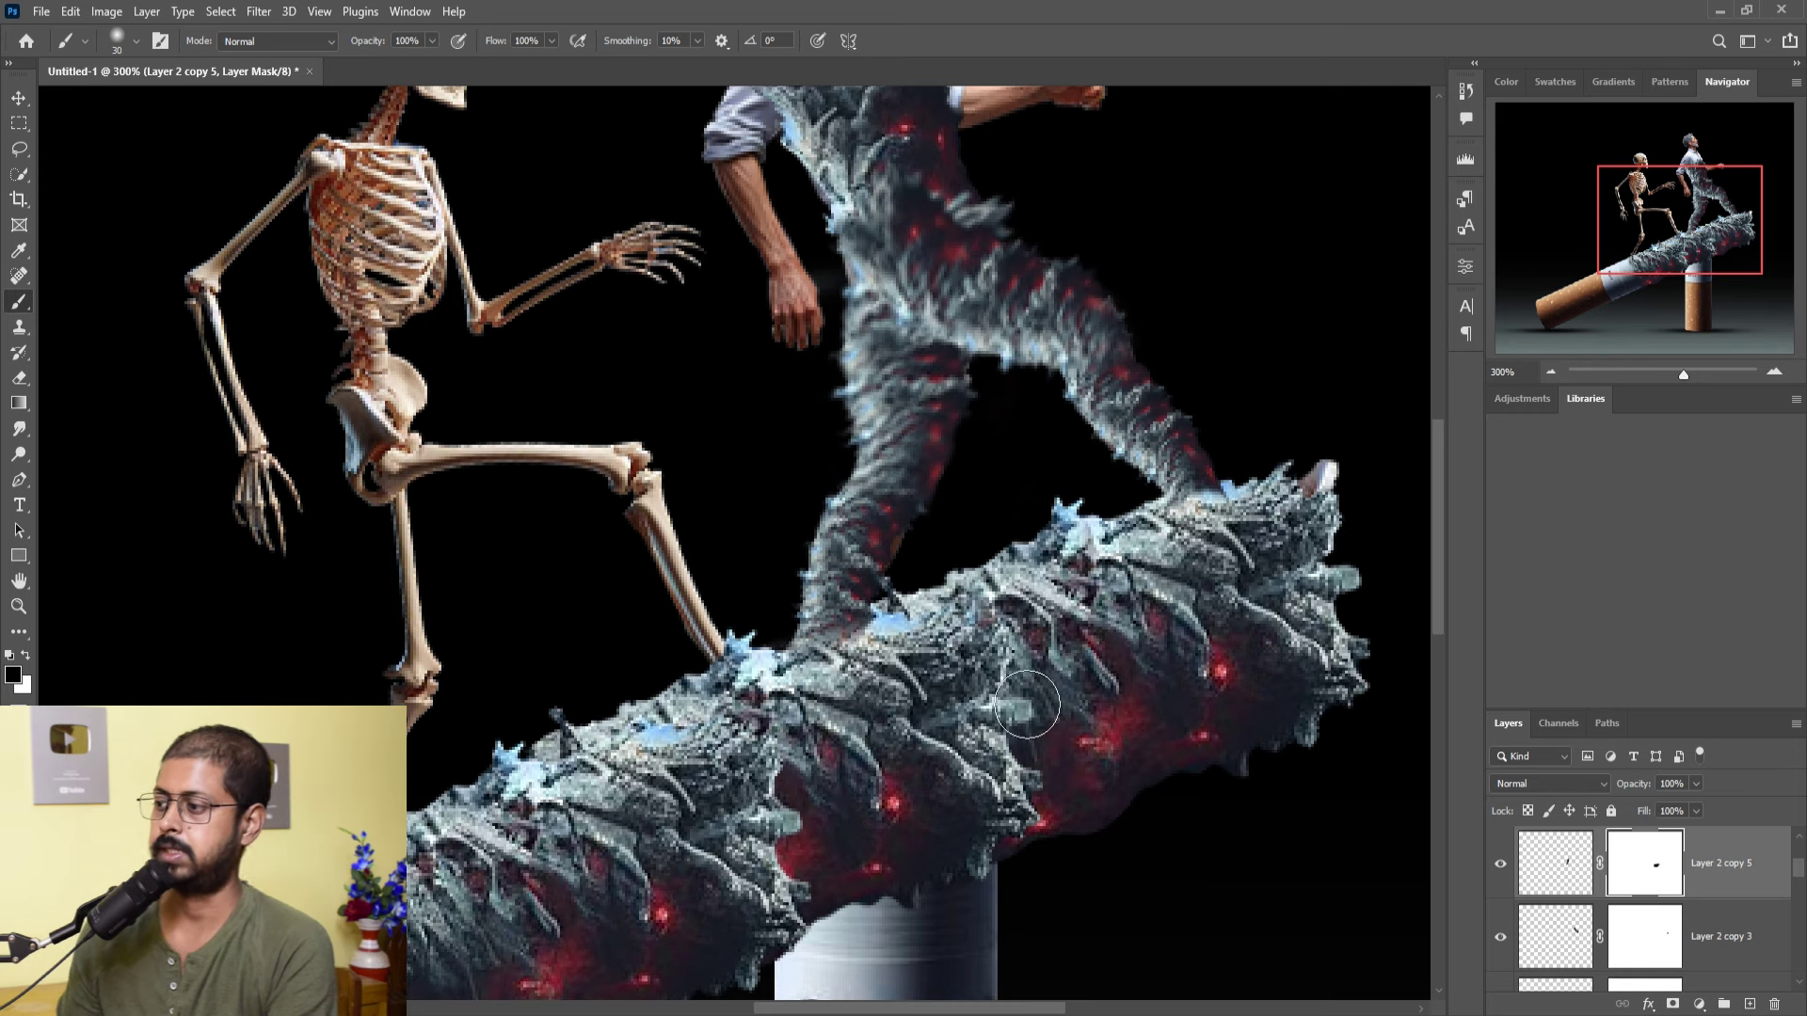
- Recentre the skeleton and zoom out to view the whole scene
drag(962, 585, 951, 875)
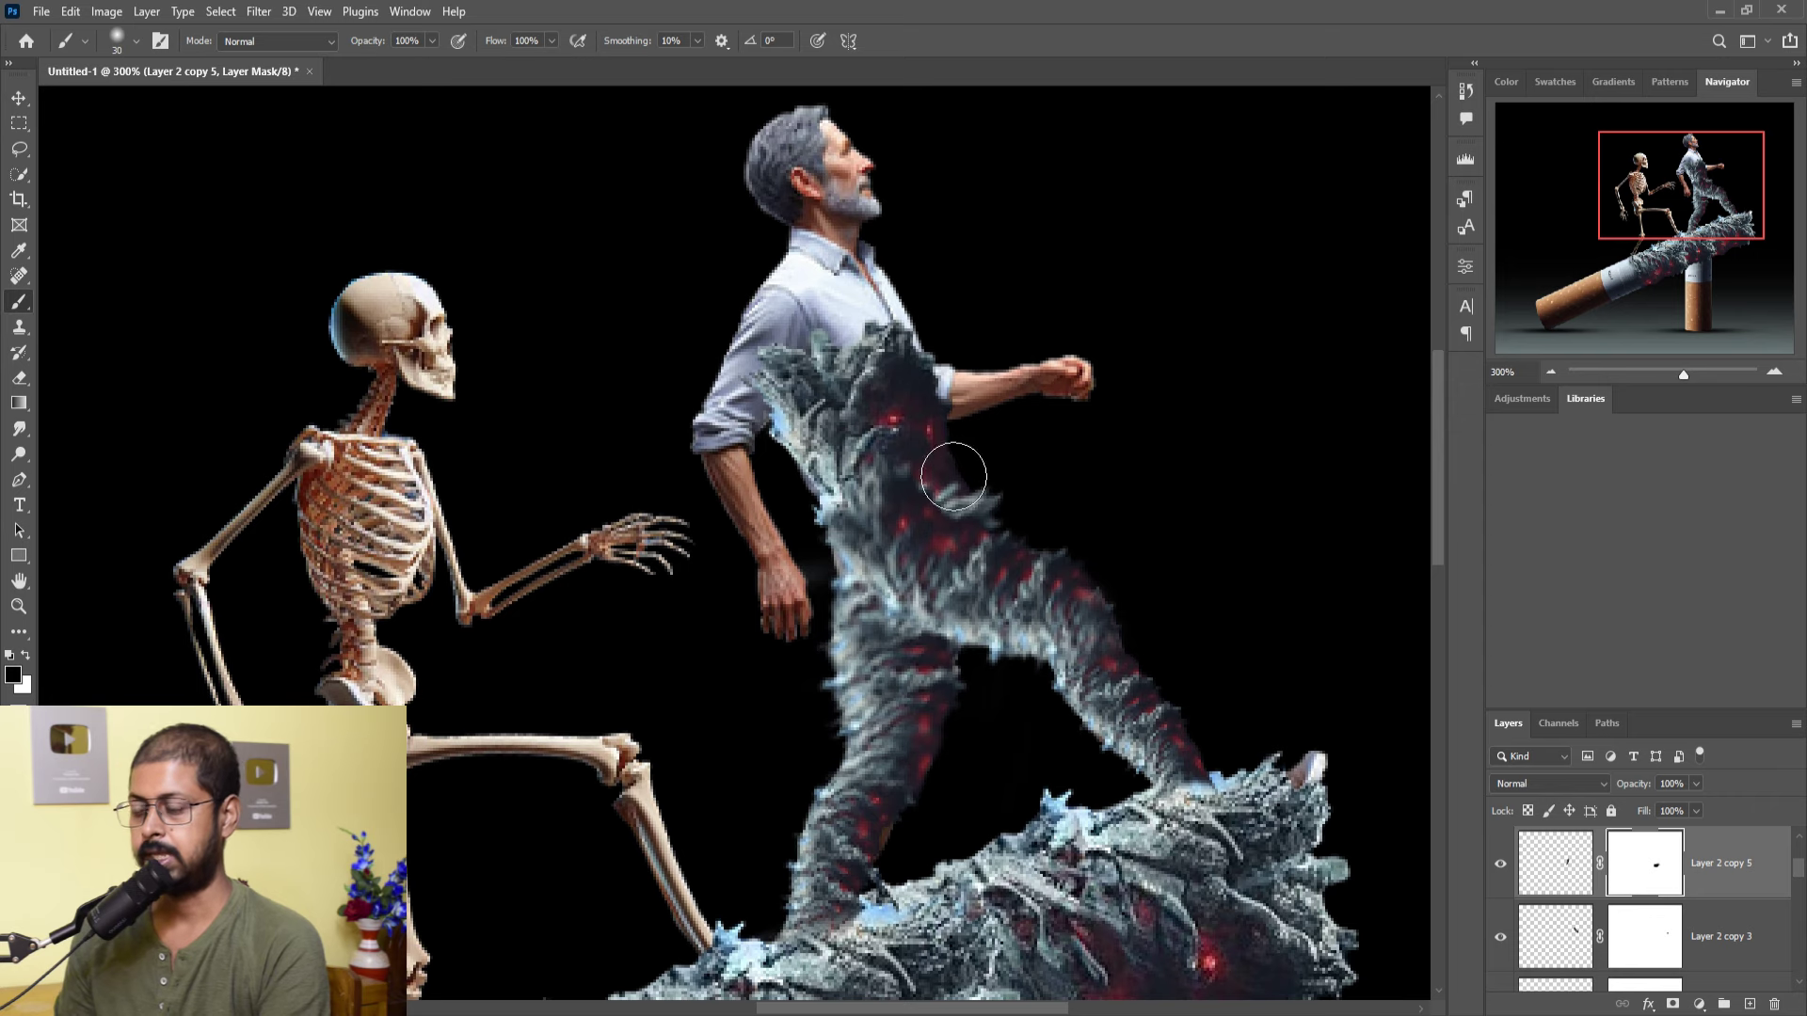
click(18, 98)
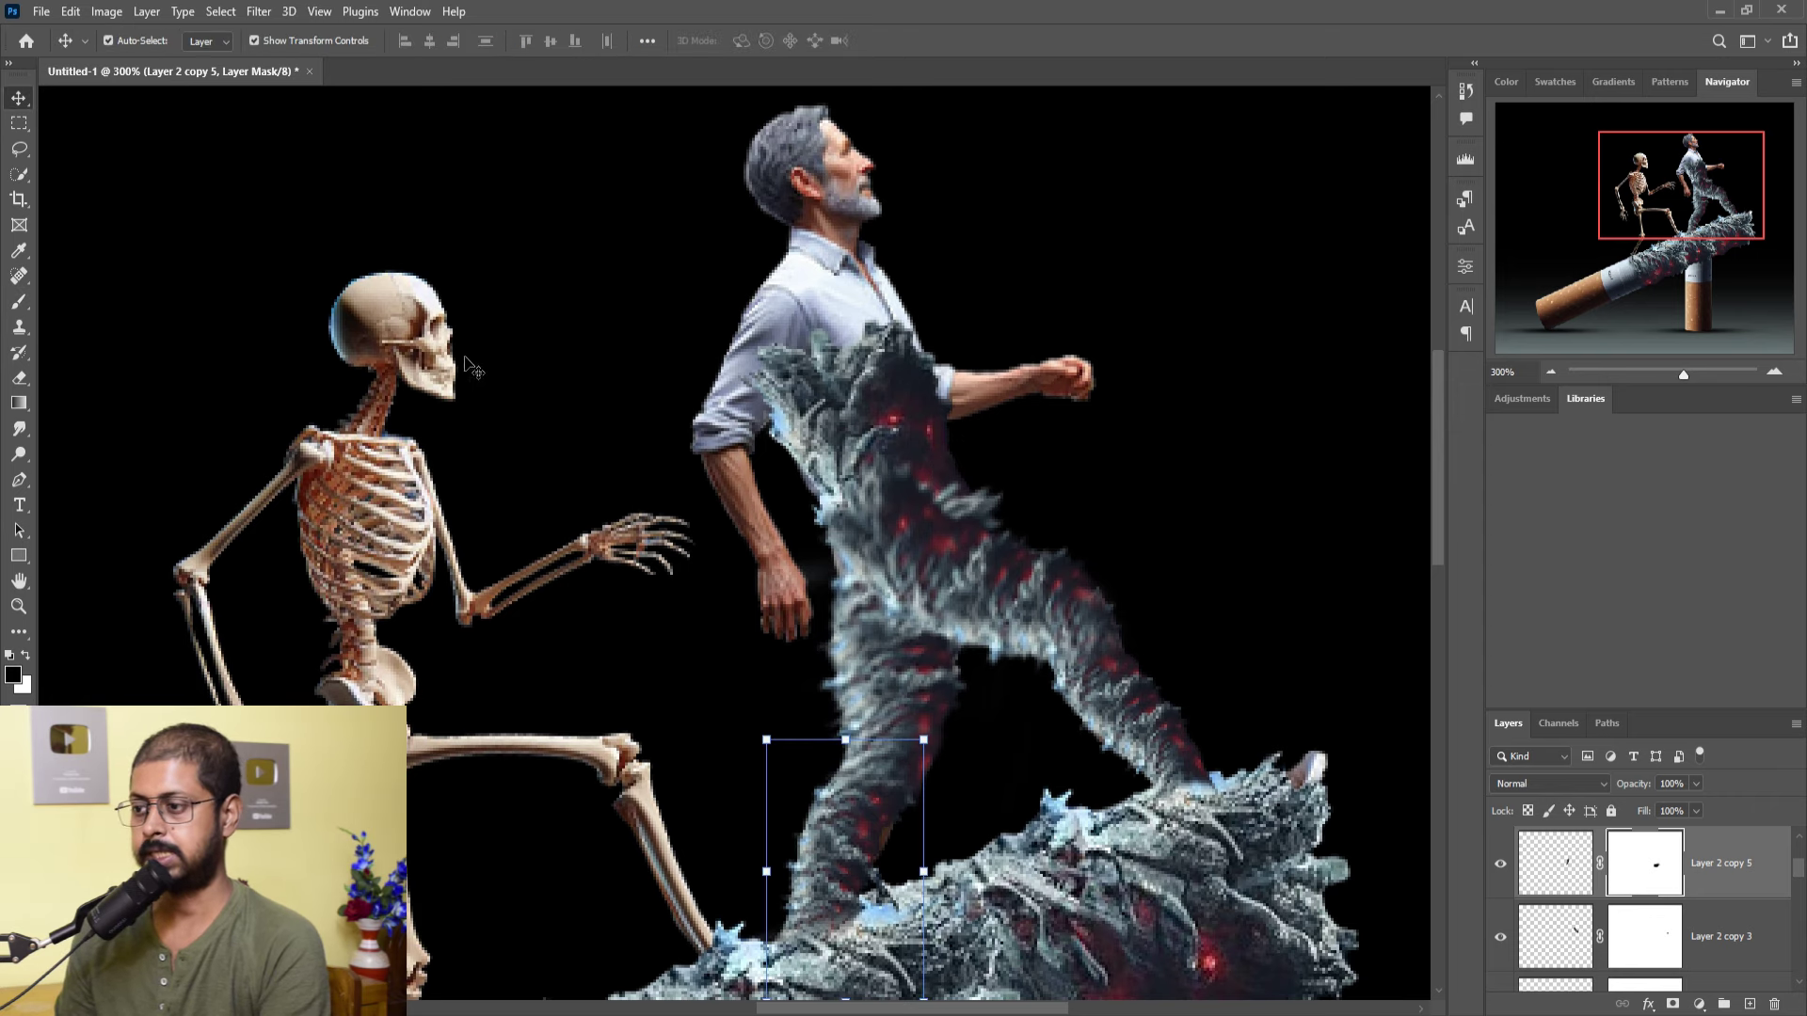
click(438, 346)
drag(386, 485, 684, 414)
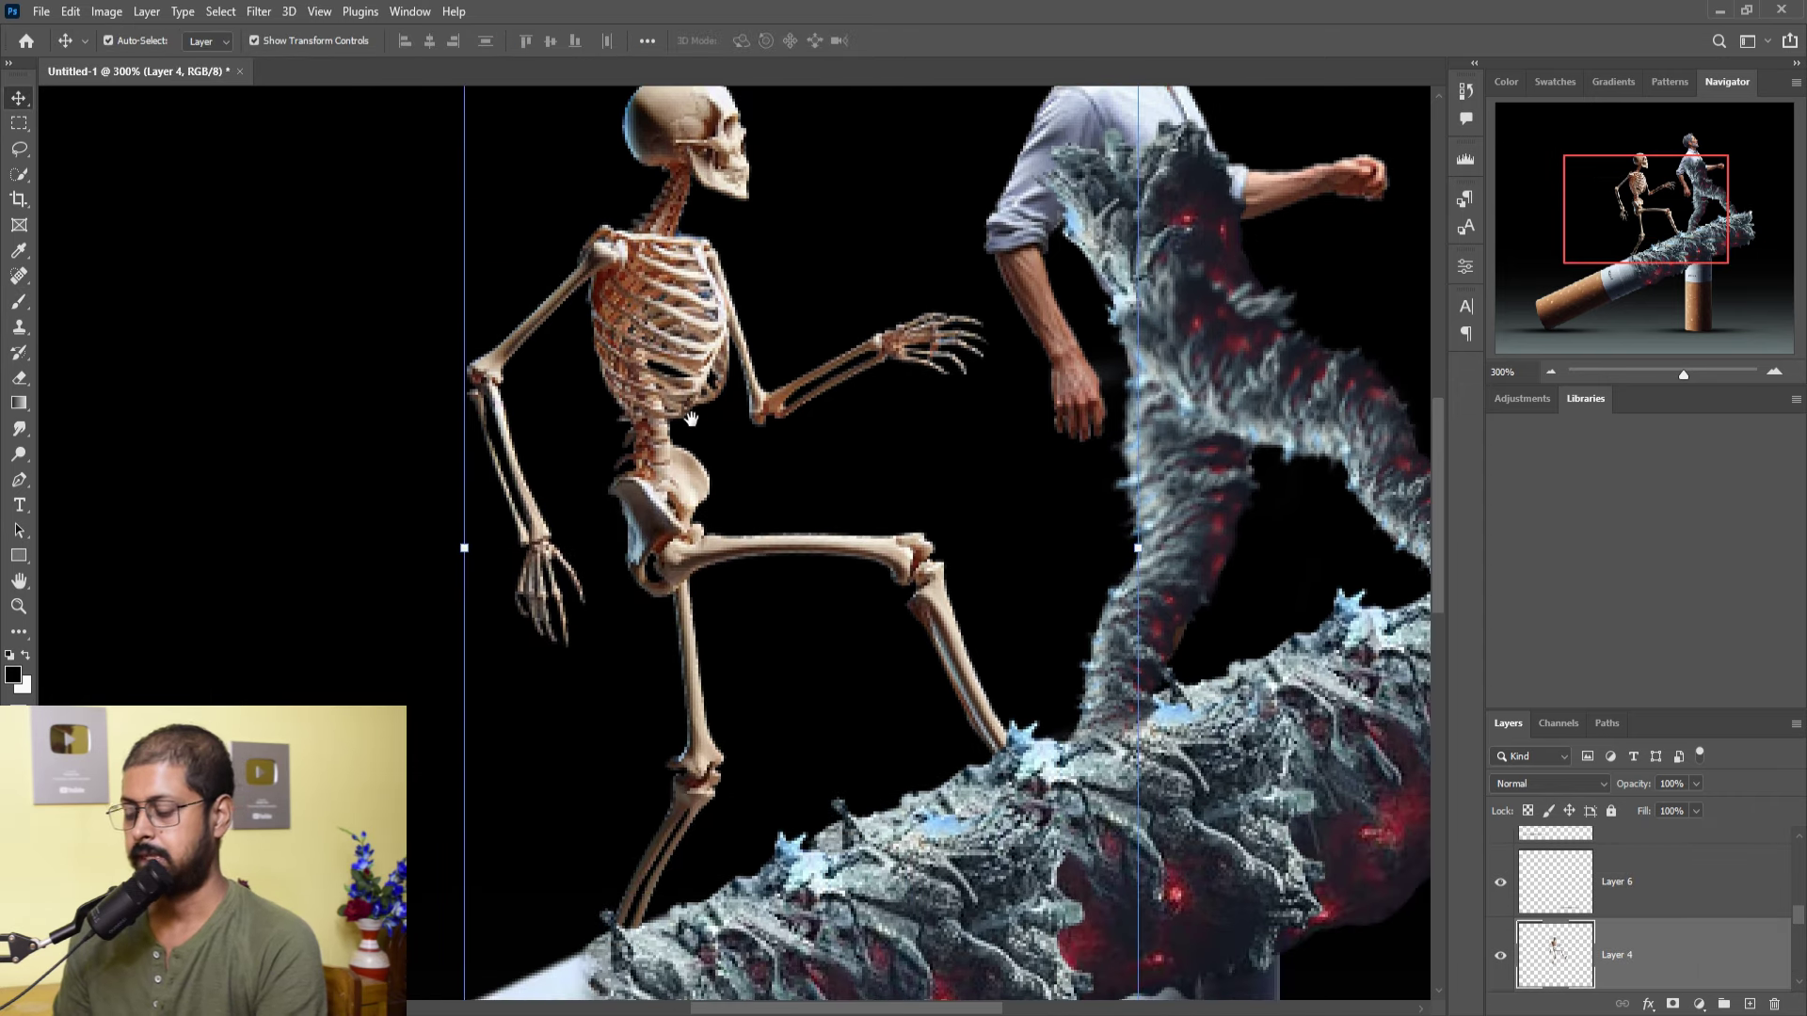
key(ctrl+minus)
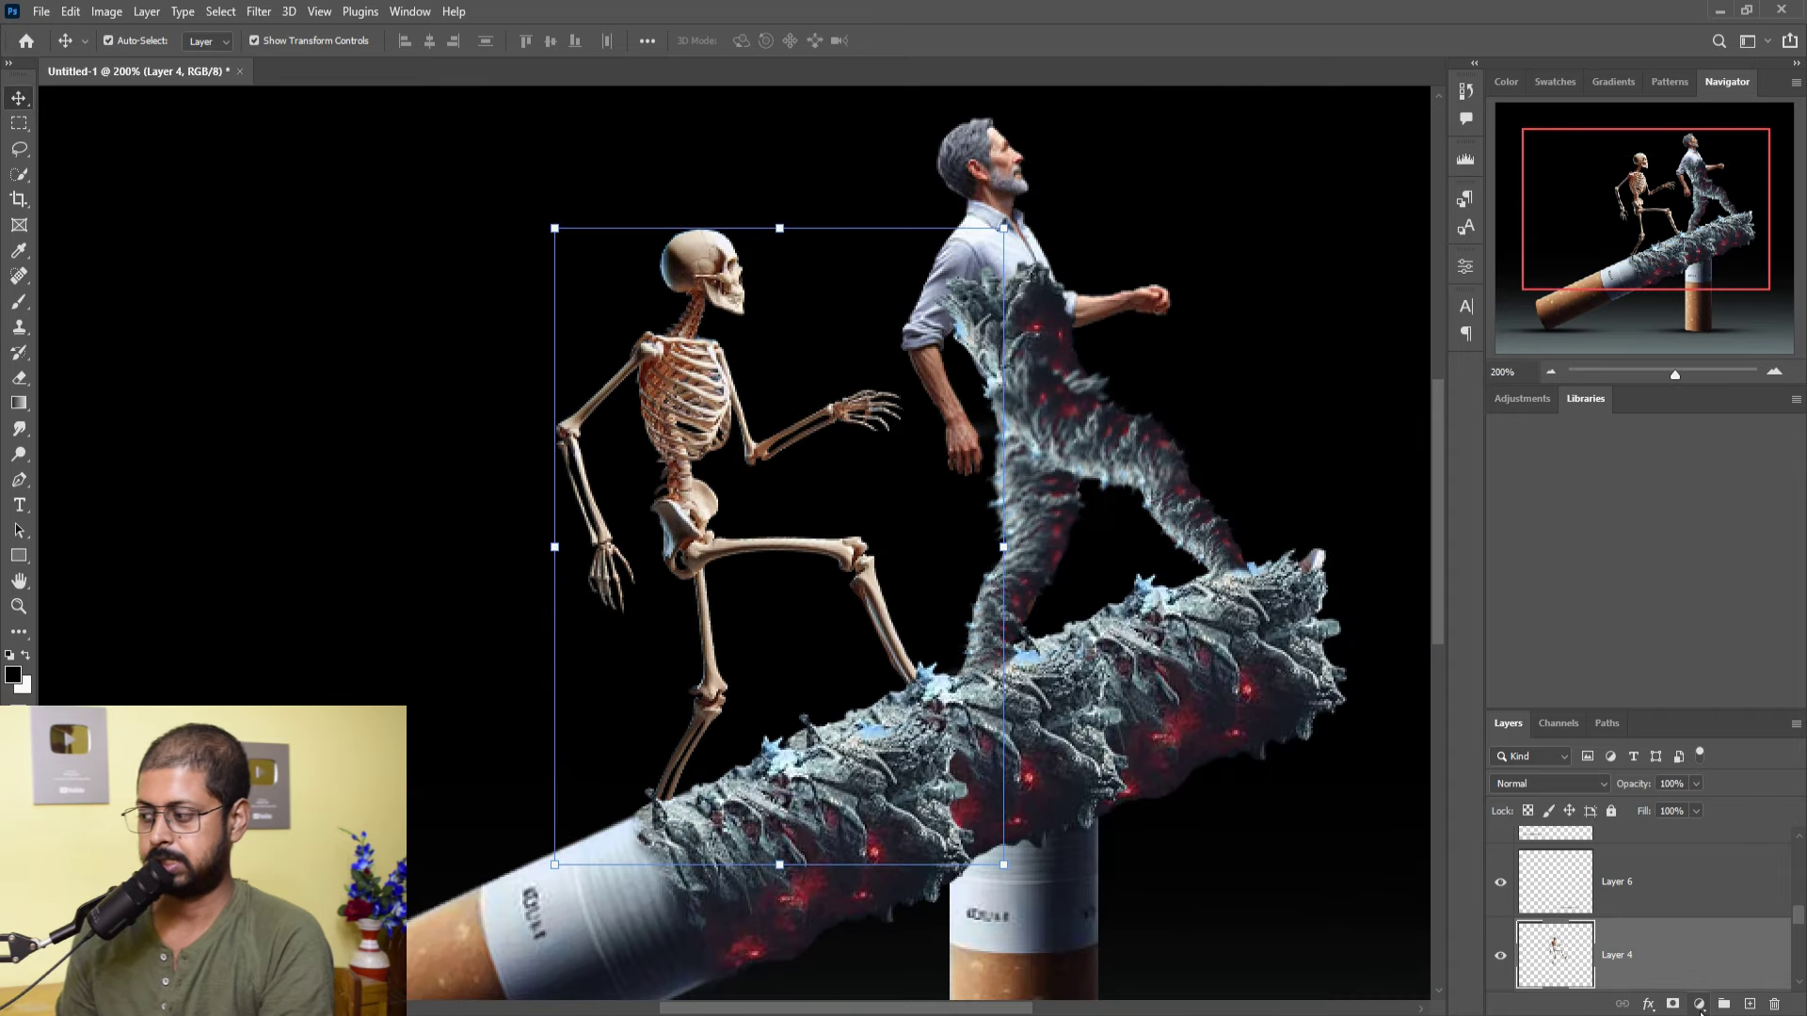
- Add a Hue/Saturation layer clipped to the skeleton with Saturation -92 and Lightness +10
click(1699, 1004)
click(1711, 822)
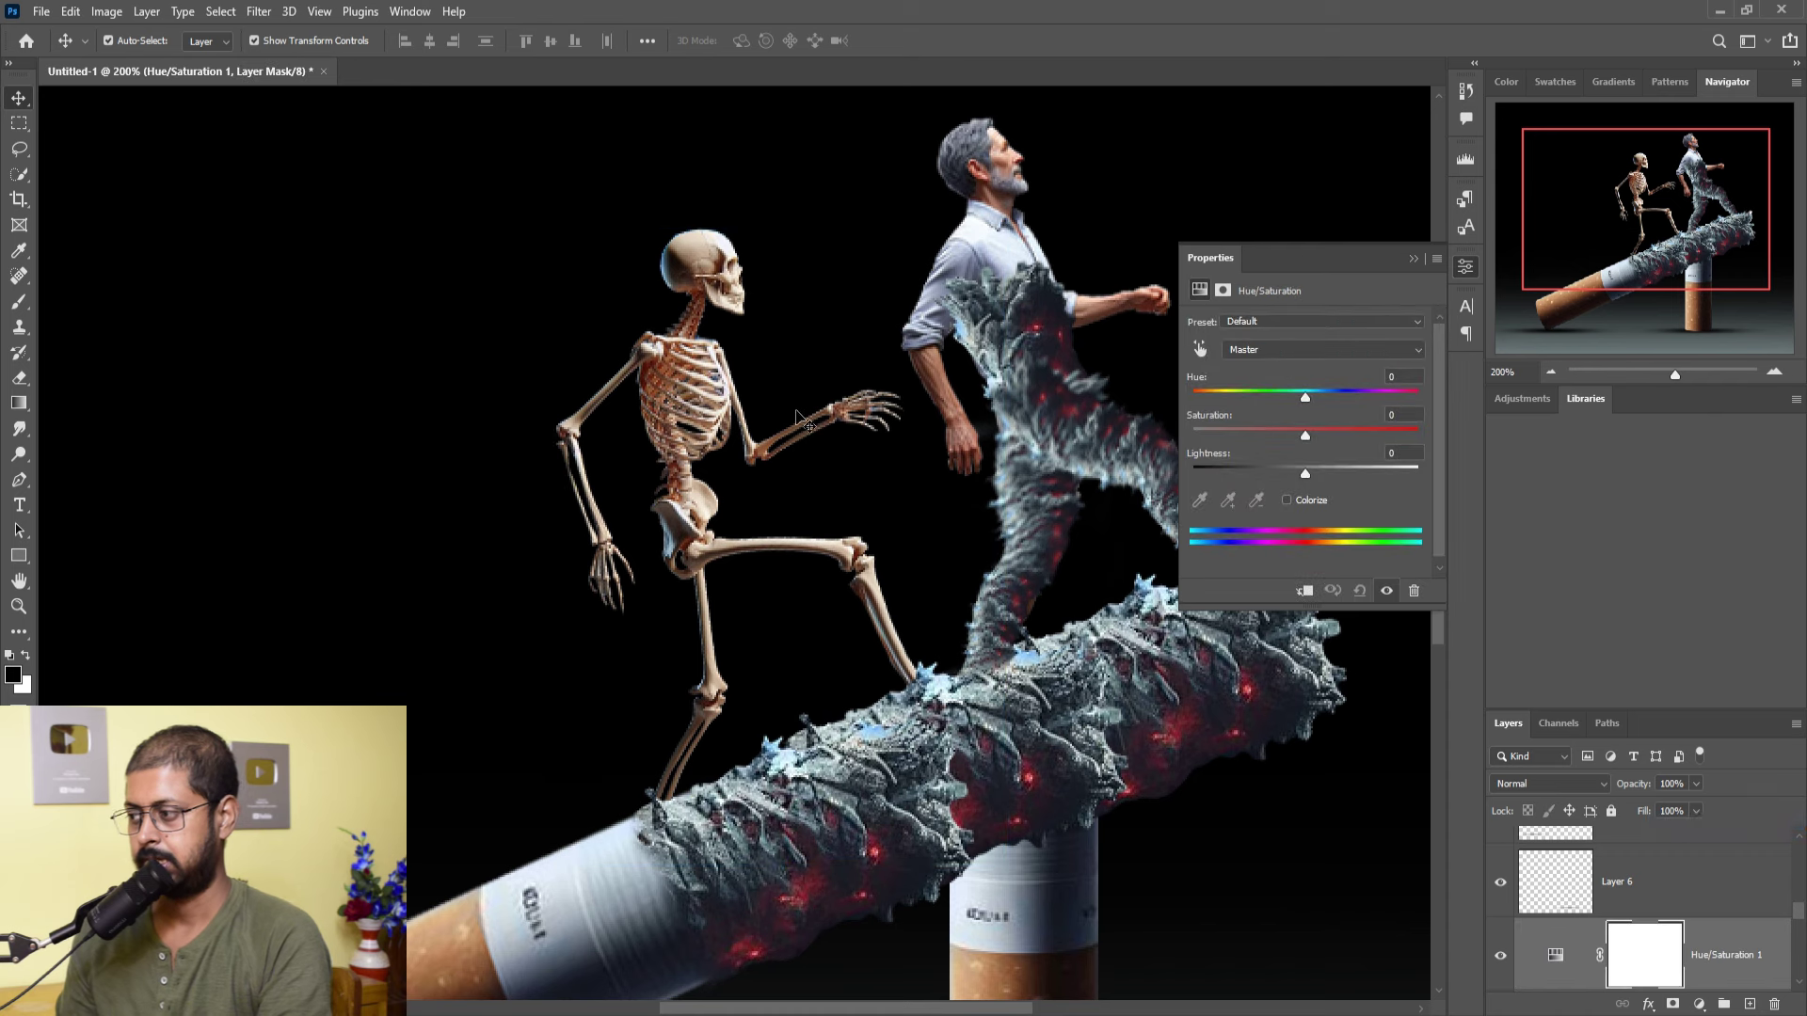
drag(1305, 434, 1244, 433)
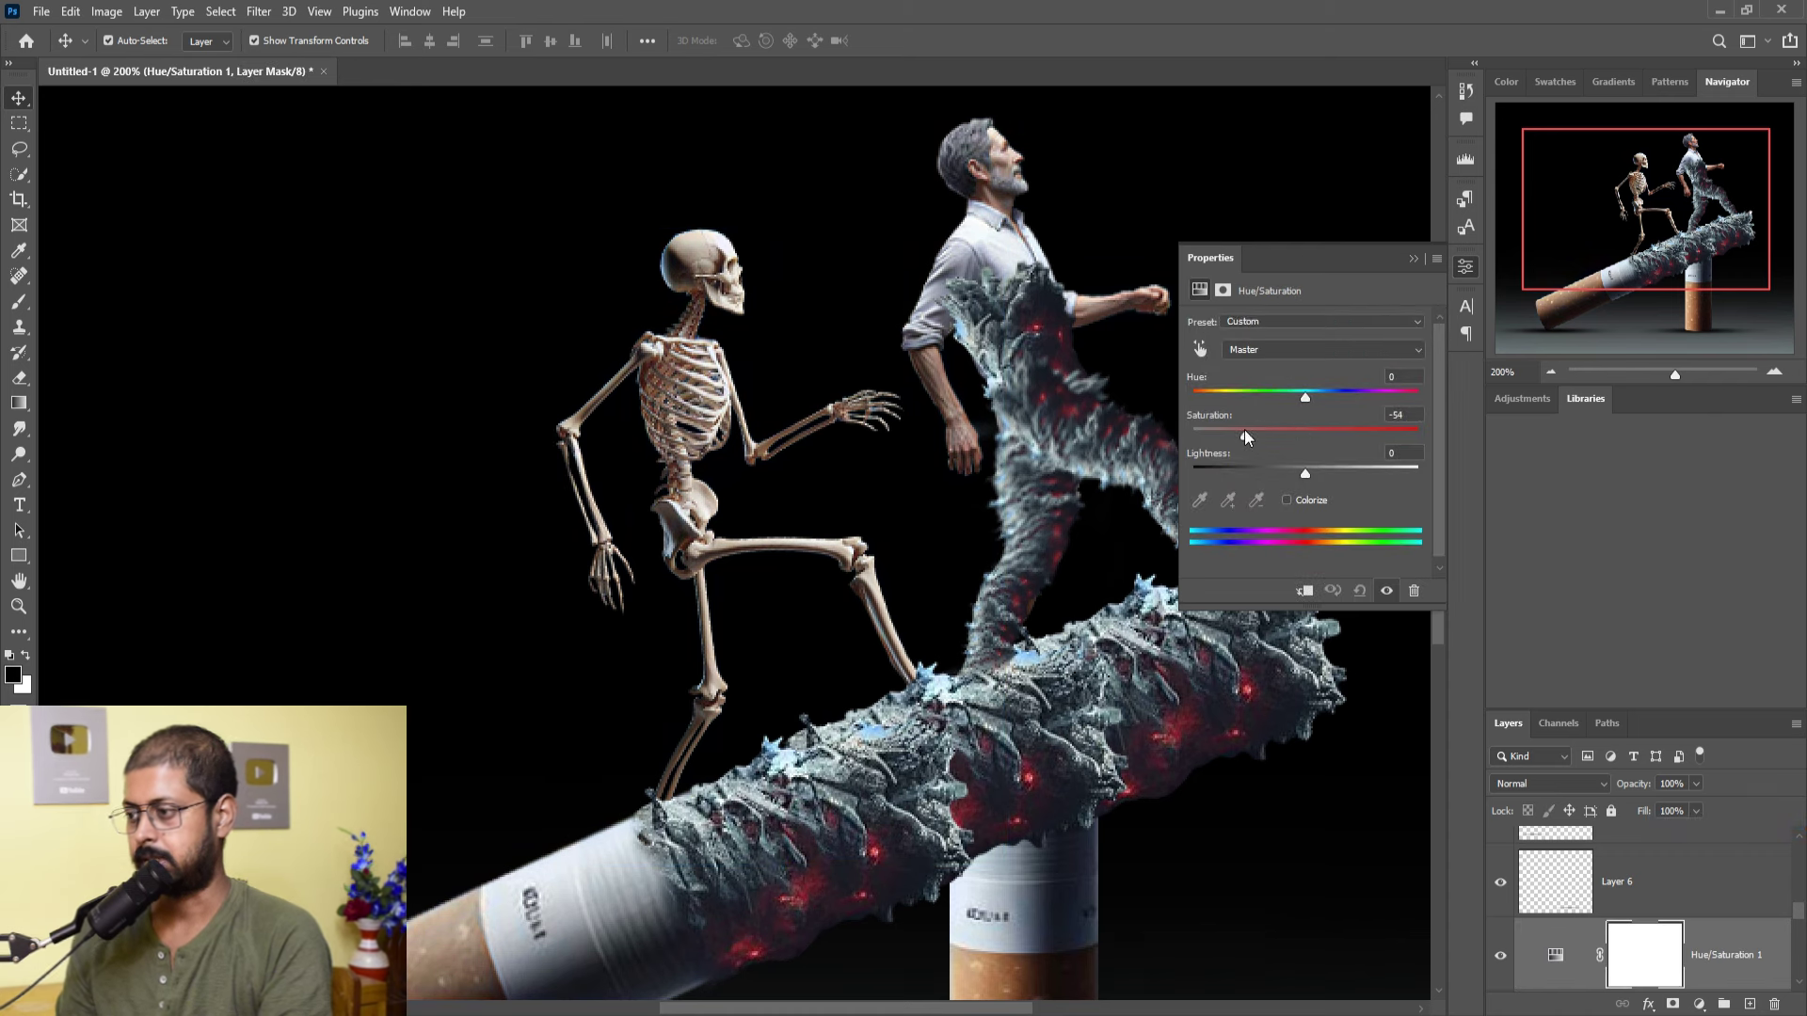
click(1303, 589)
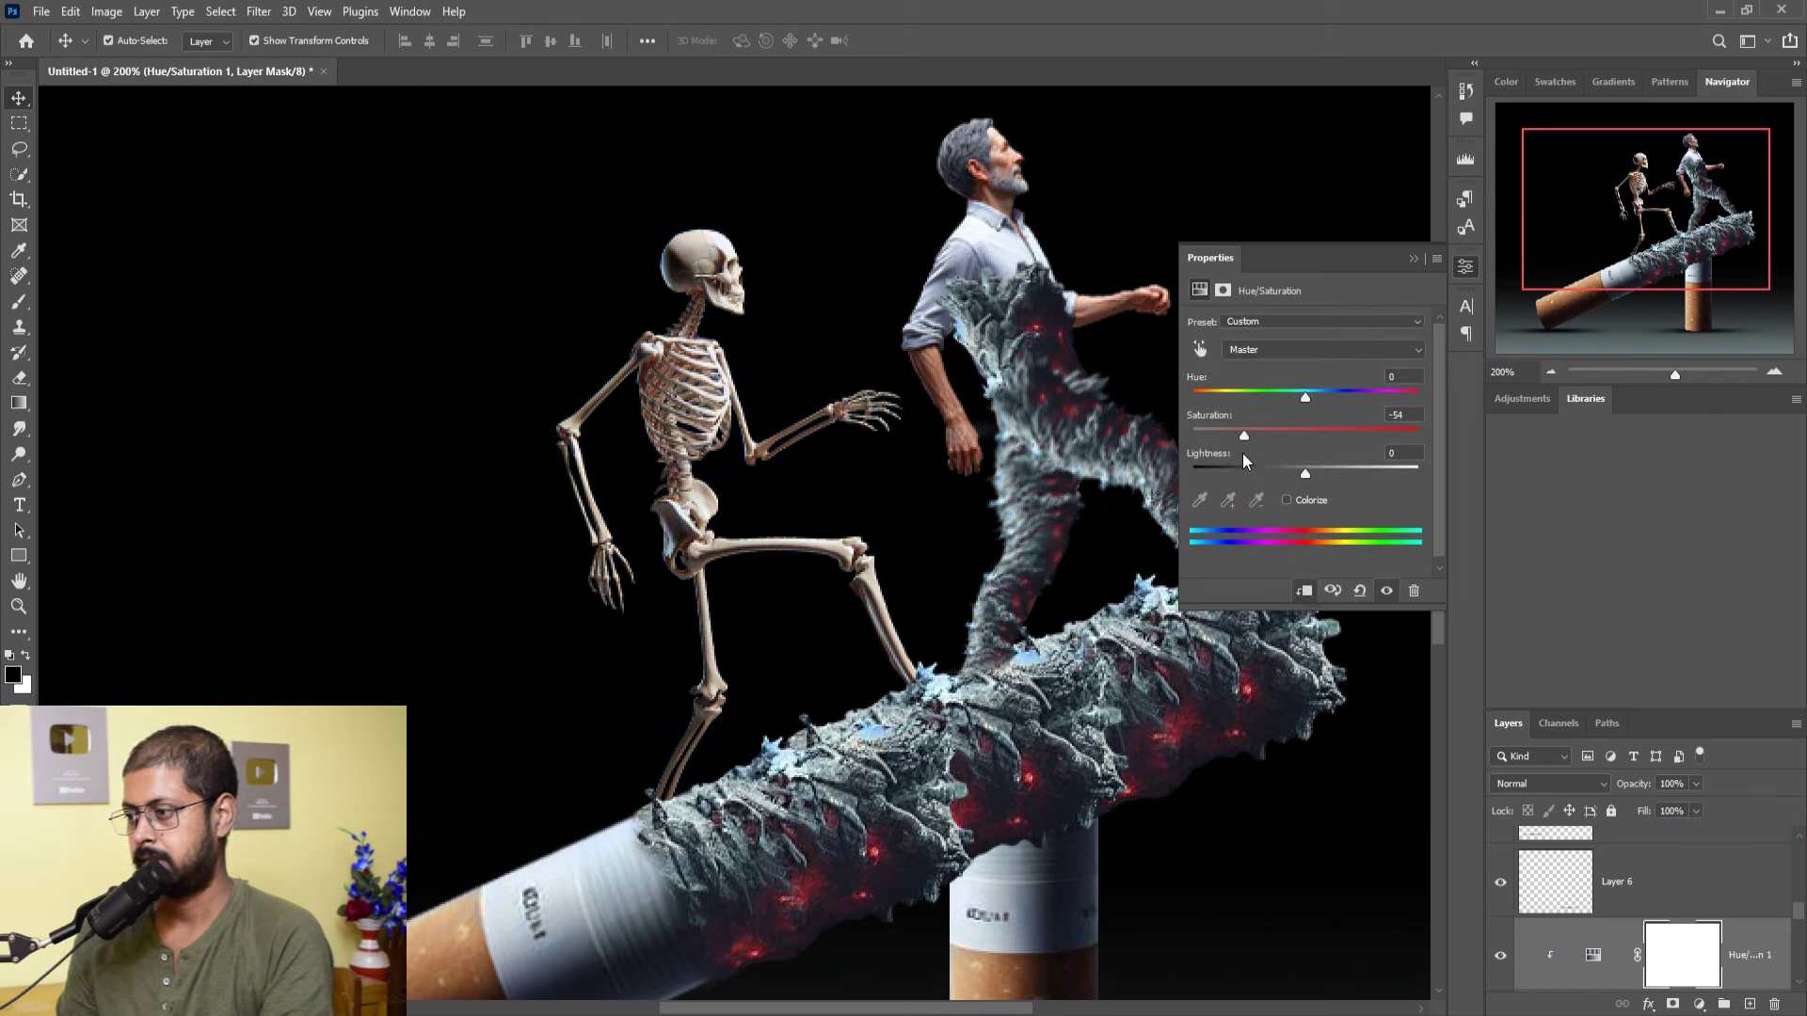
drag(1244, 436, 1222, 436)
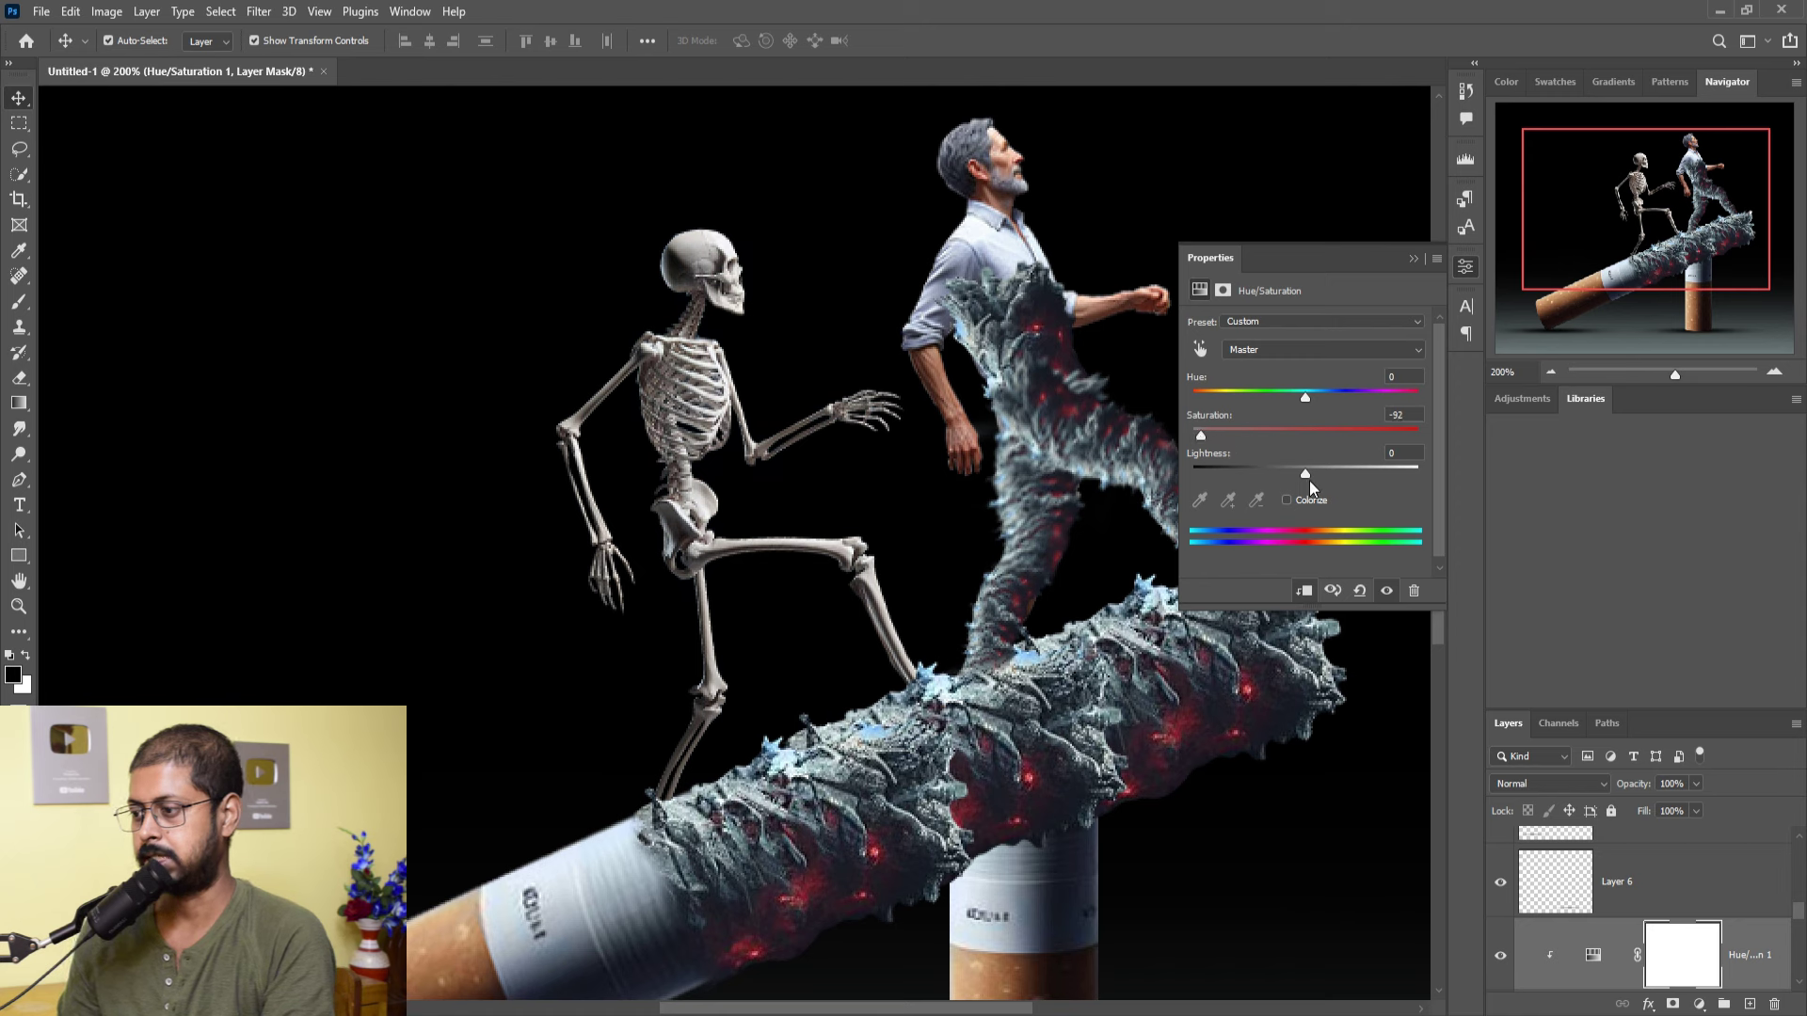
drag(1307, 473, 1323, 476)
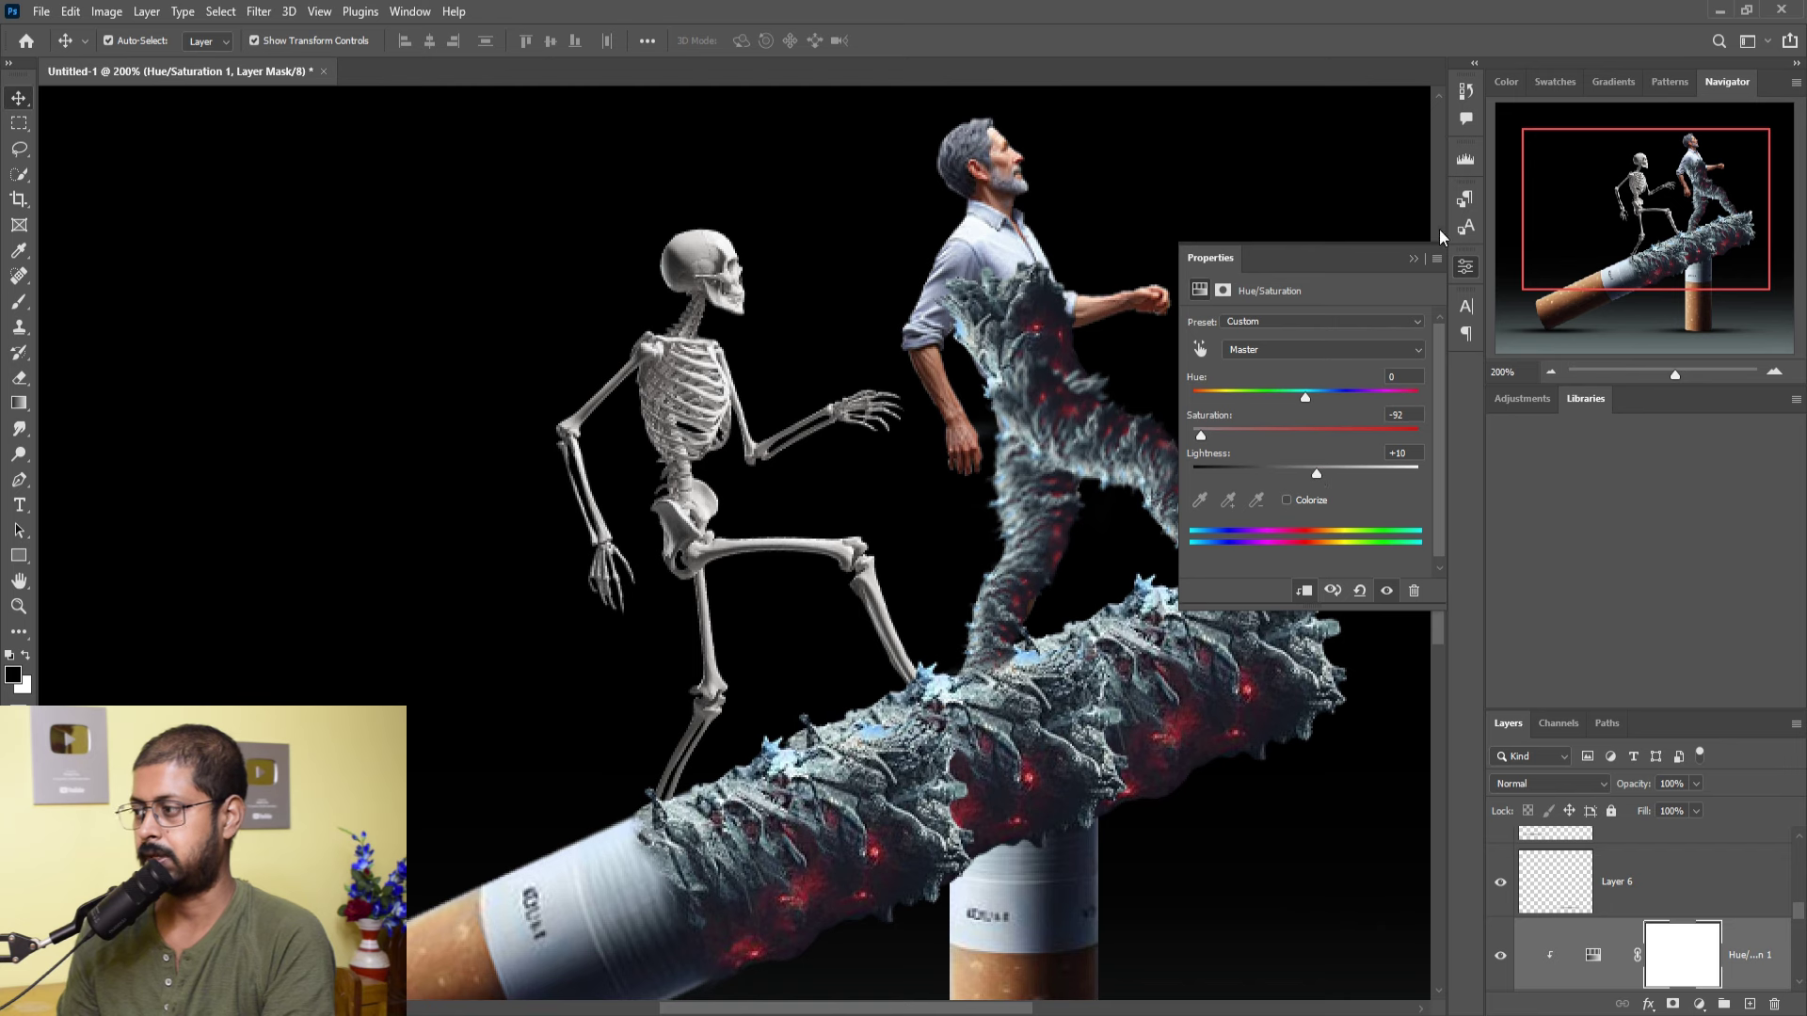
click(1414, 258)
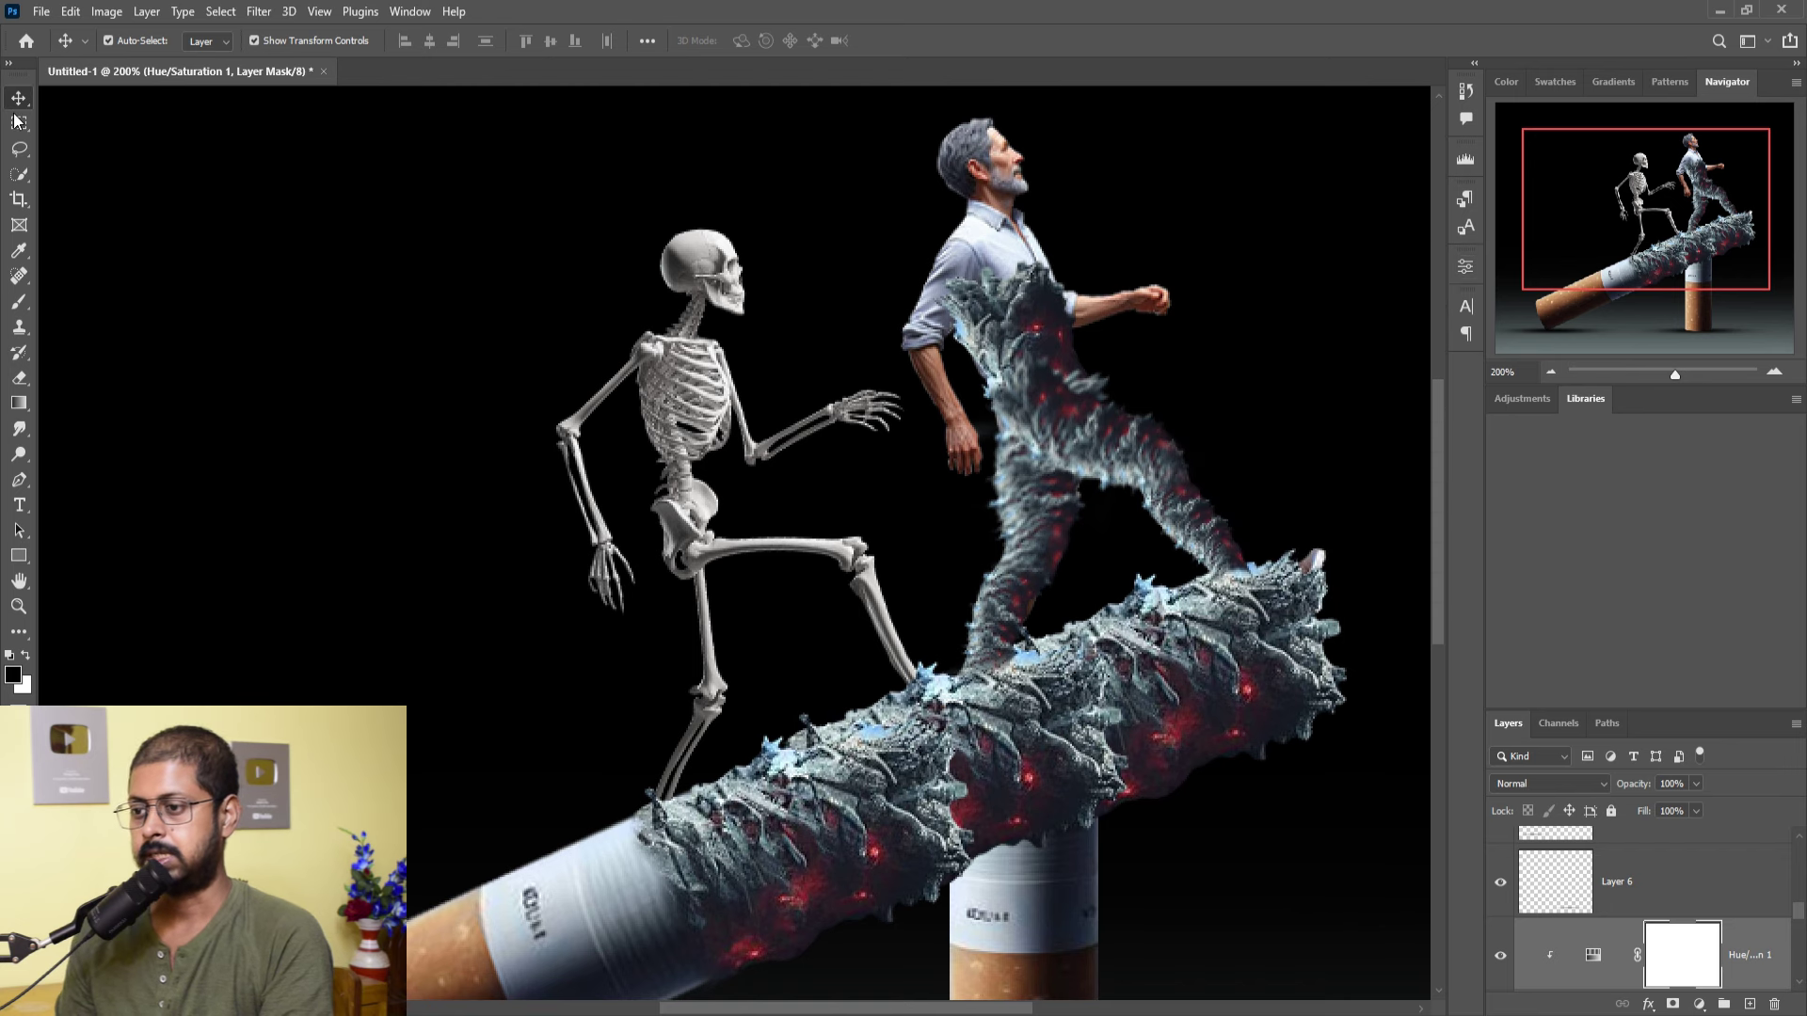
- Select the Brush tool with the Smoke 5 preset sized to 250 px
click(16, 307)
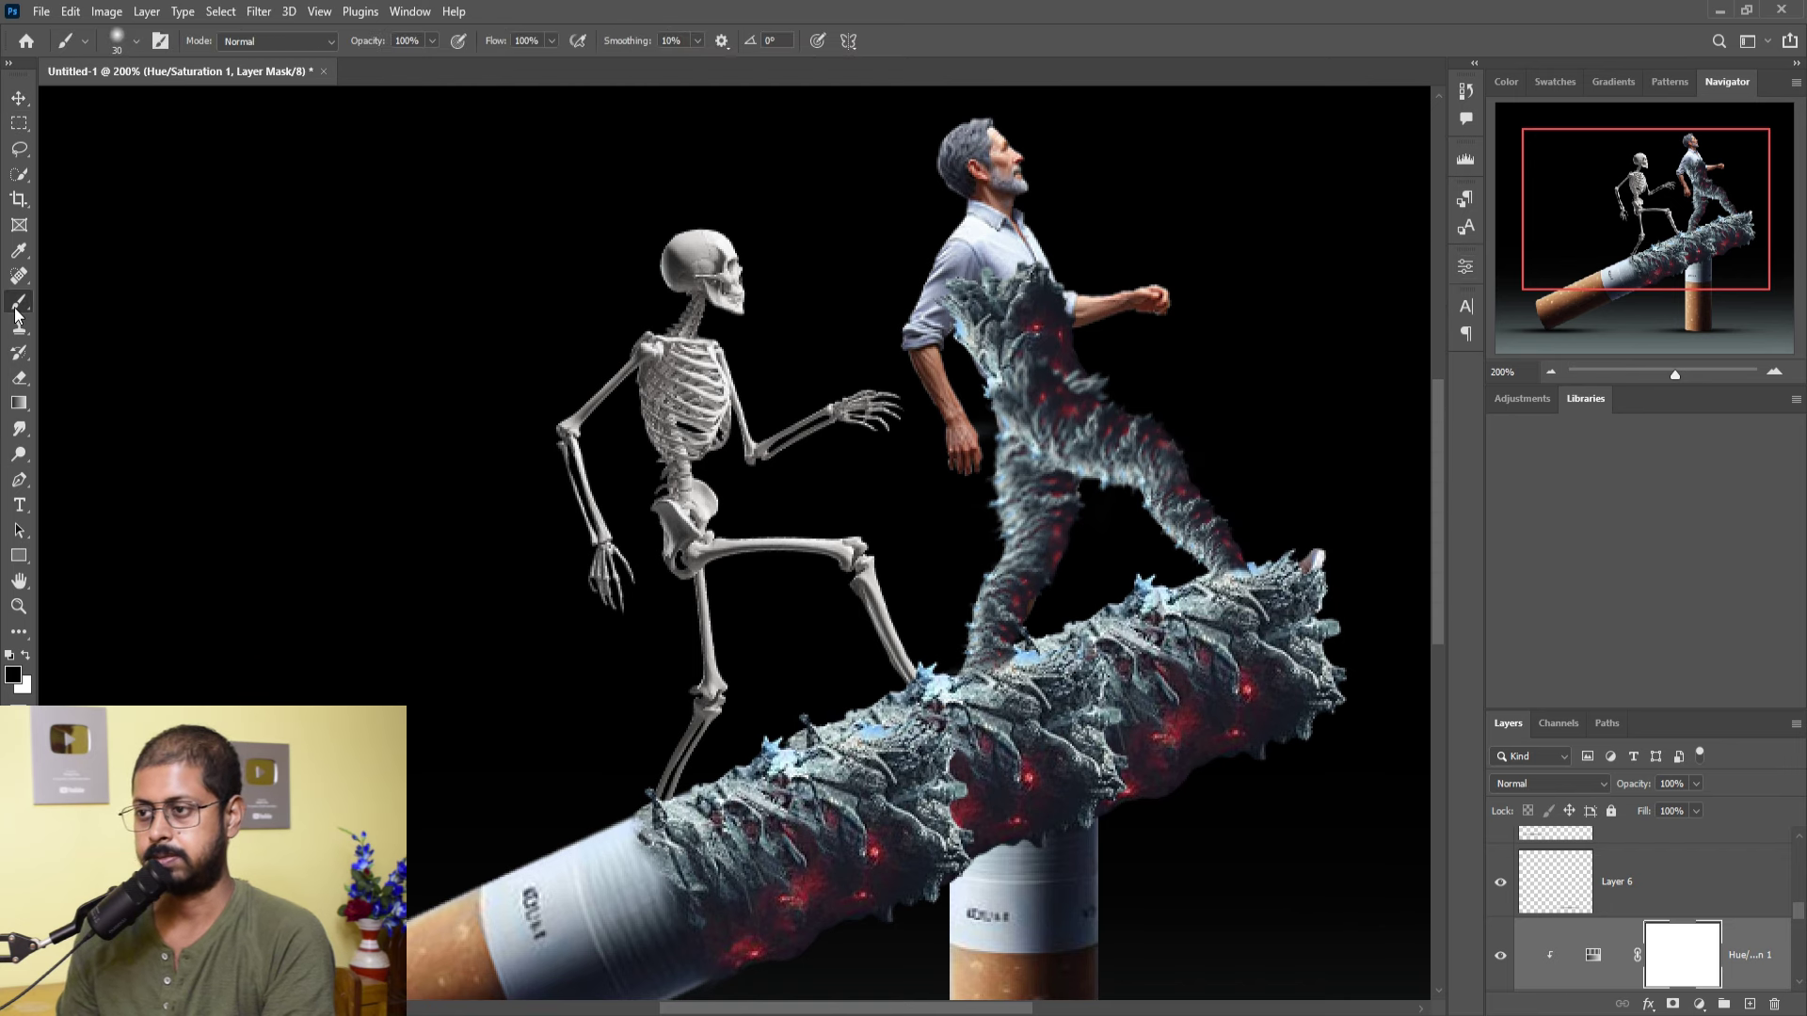
click(136, 47)
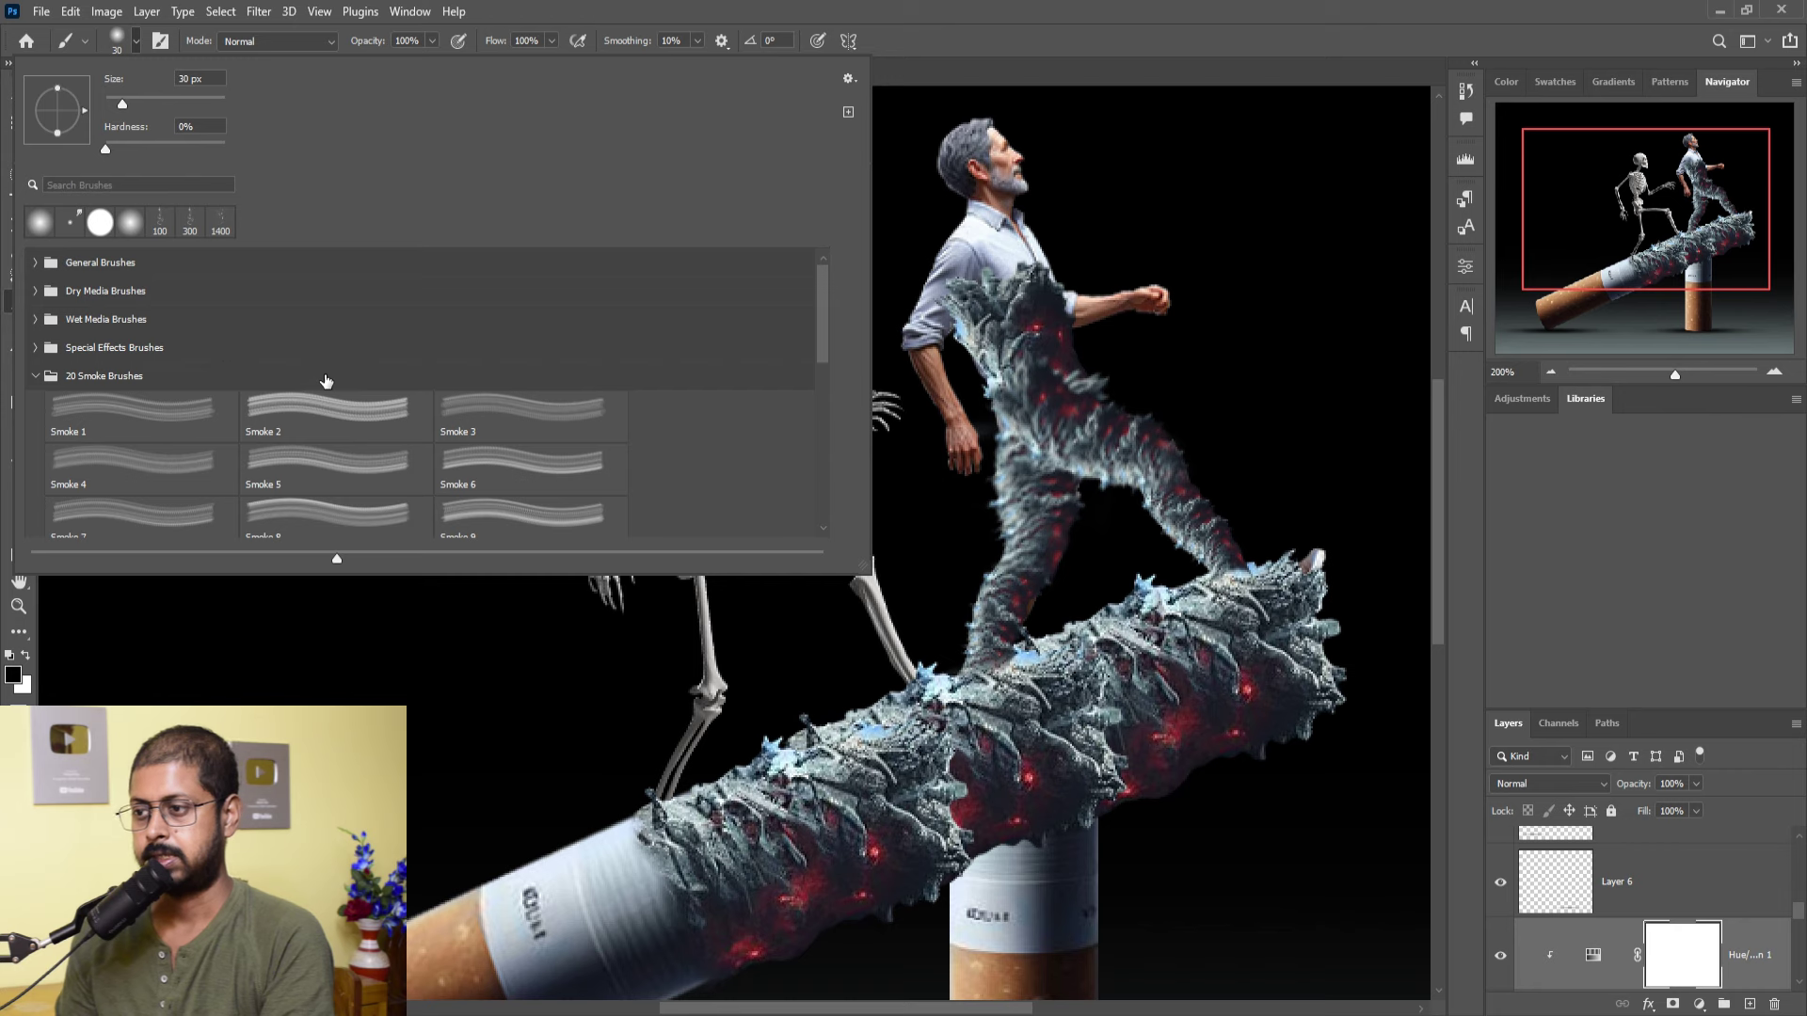
click(329, 471)
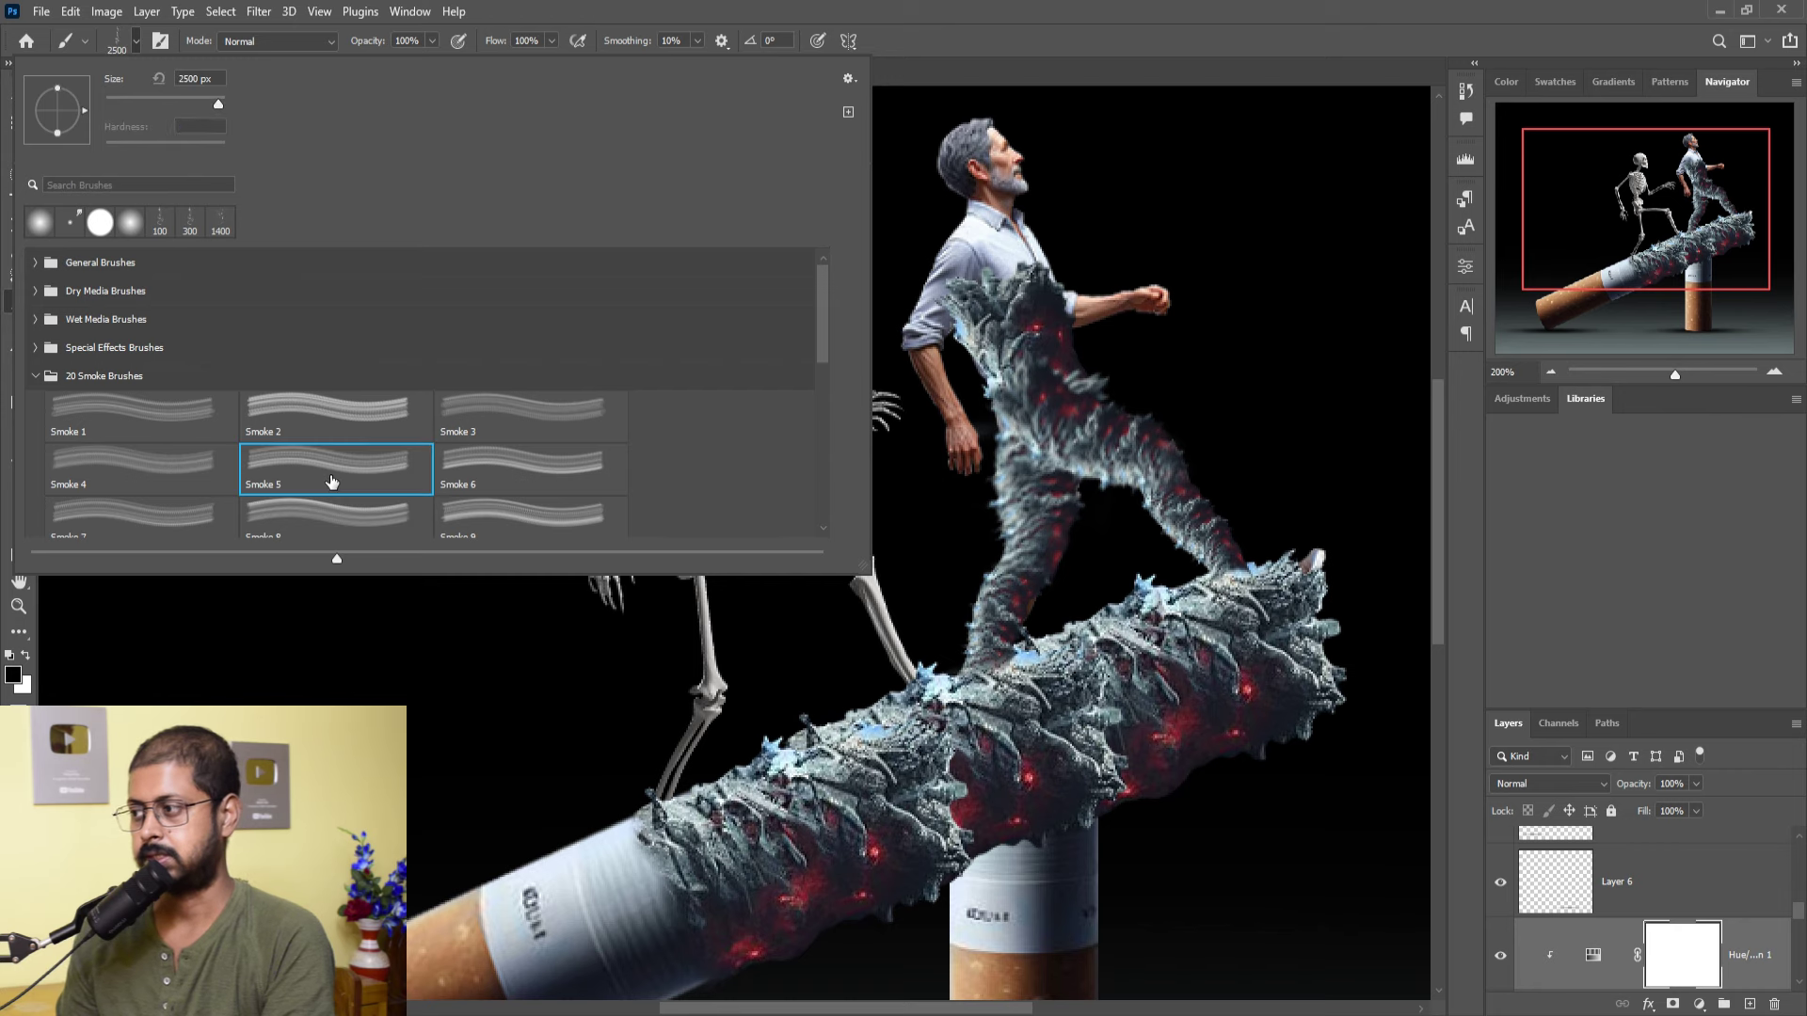
key(Return)
key(bracketleft)
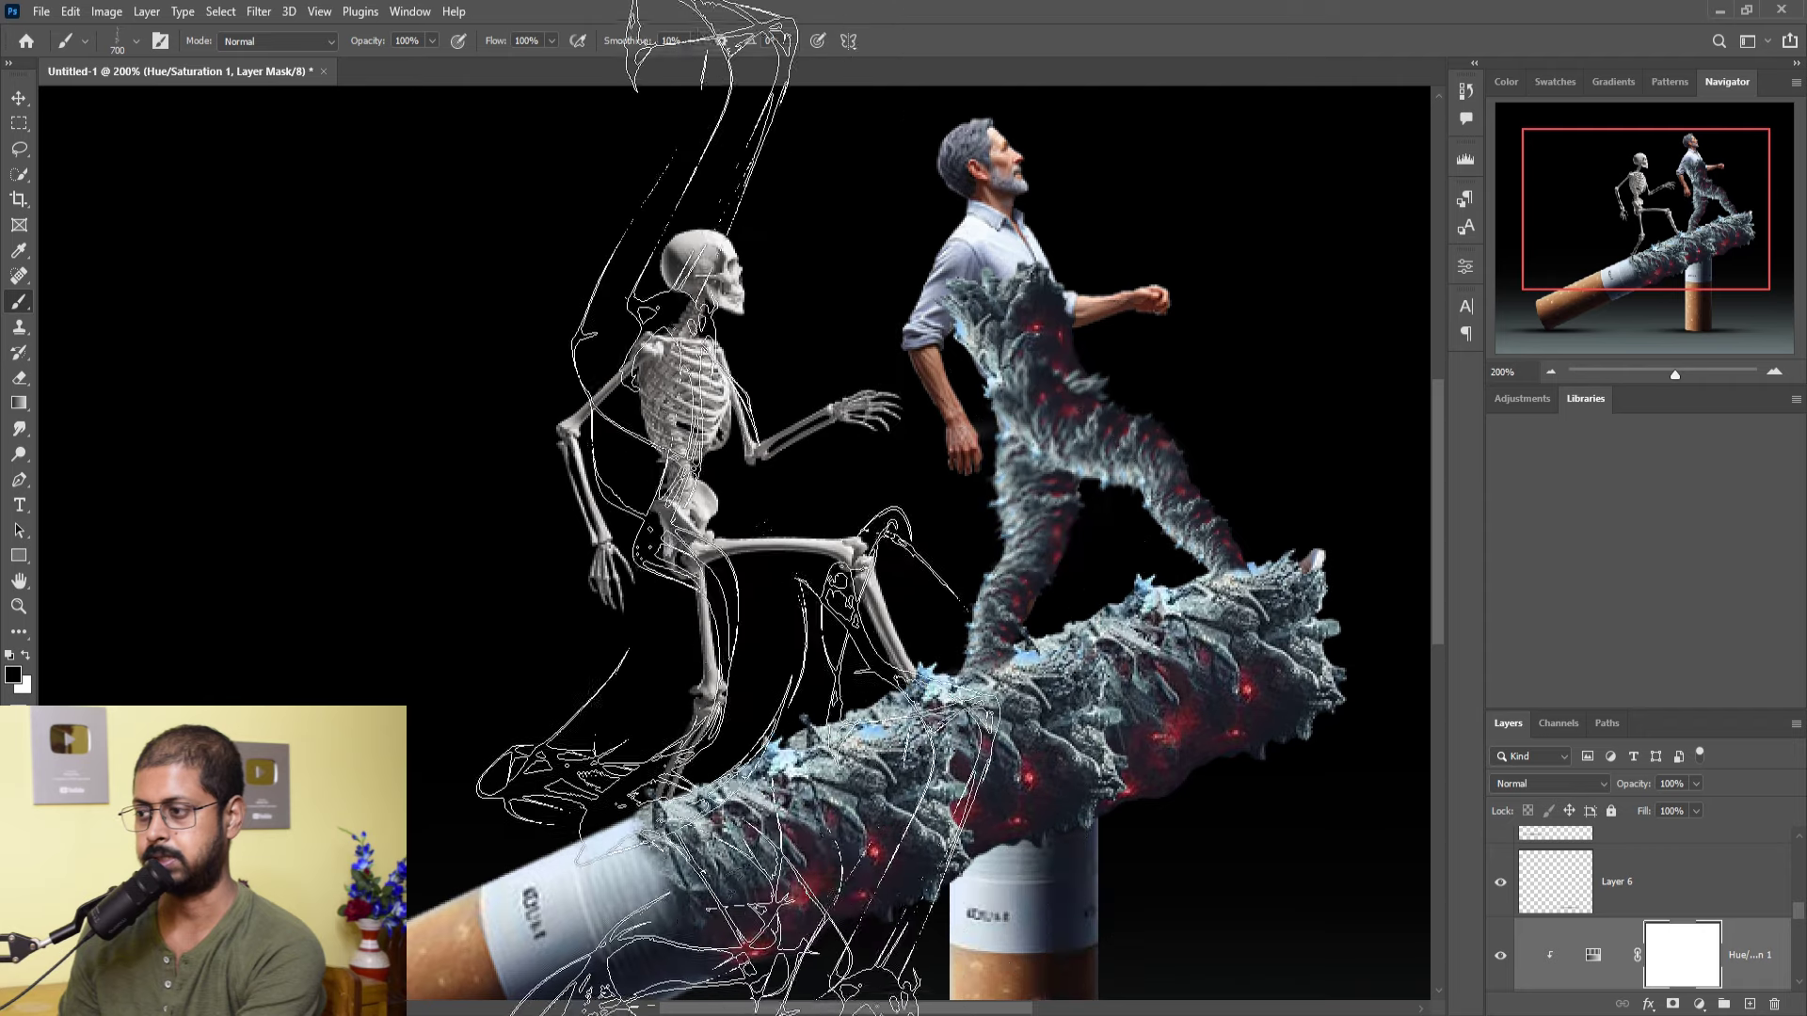
key(bracketleft)
key(bracketleft)
key(bracketleft)
key(bracketright)
key(bracketright)
key(bracketright)
- Rotate the brush tip to -149° and add a new empty layer for smoke
right_click(626, 457)
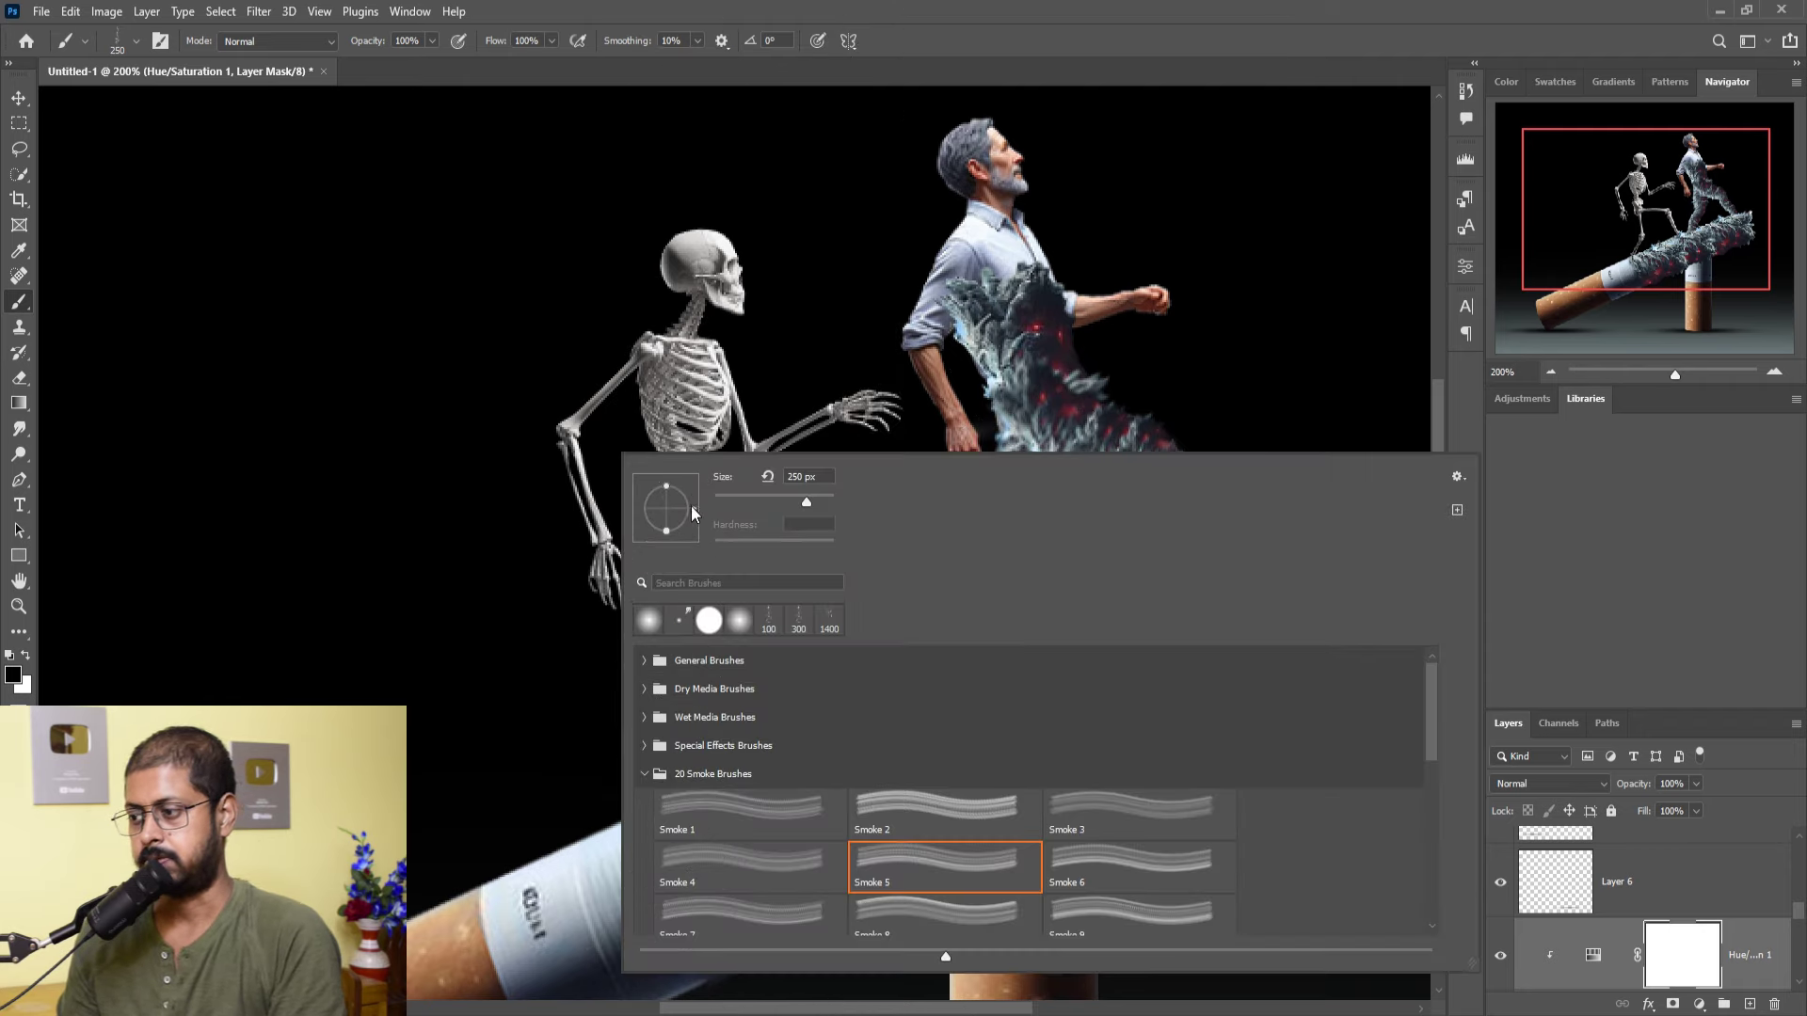
drag(692, 513, 779, 435)
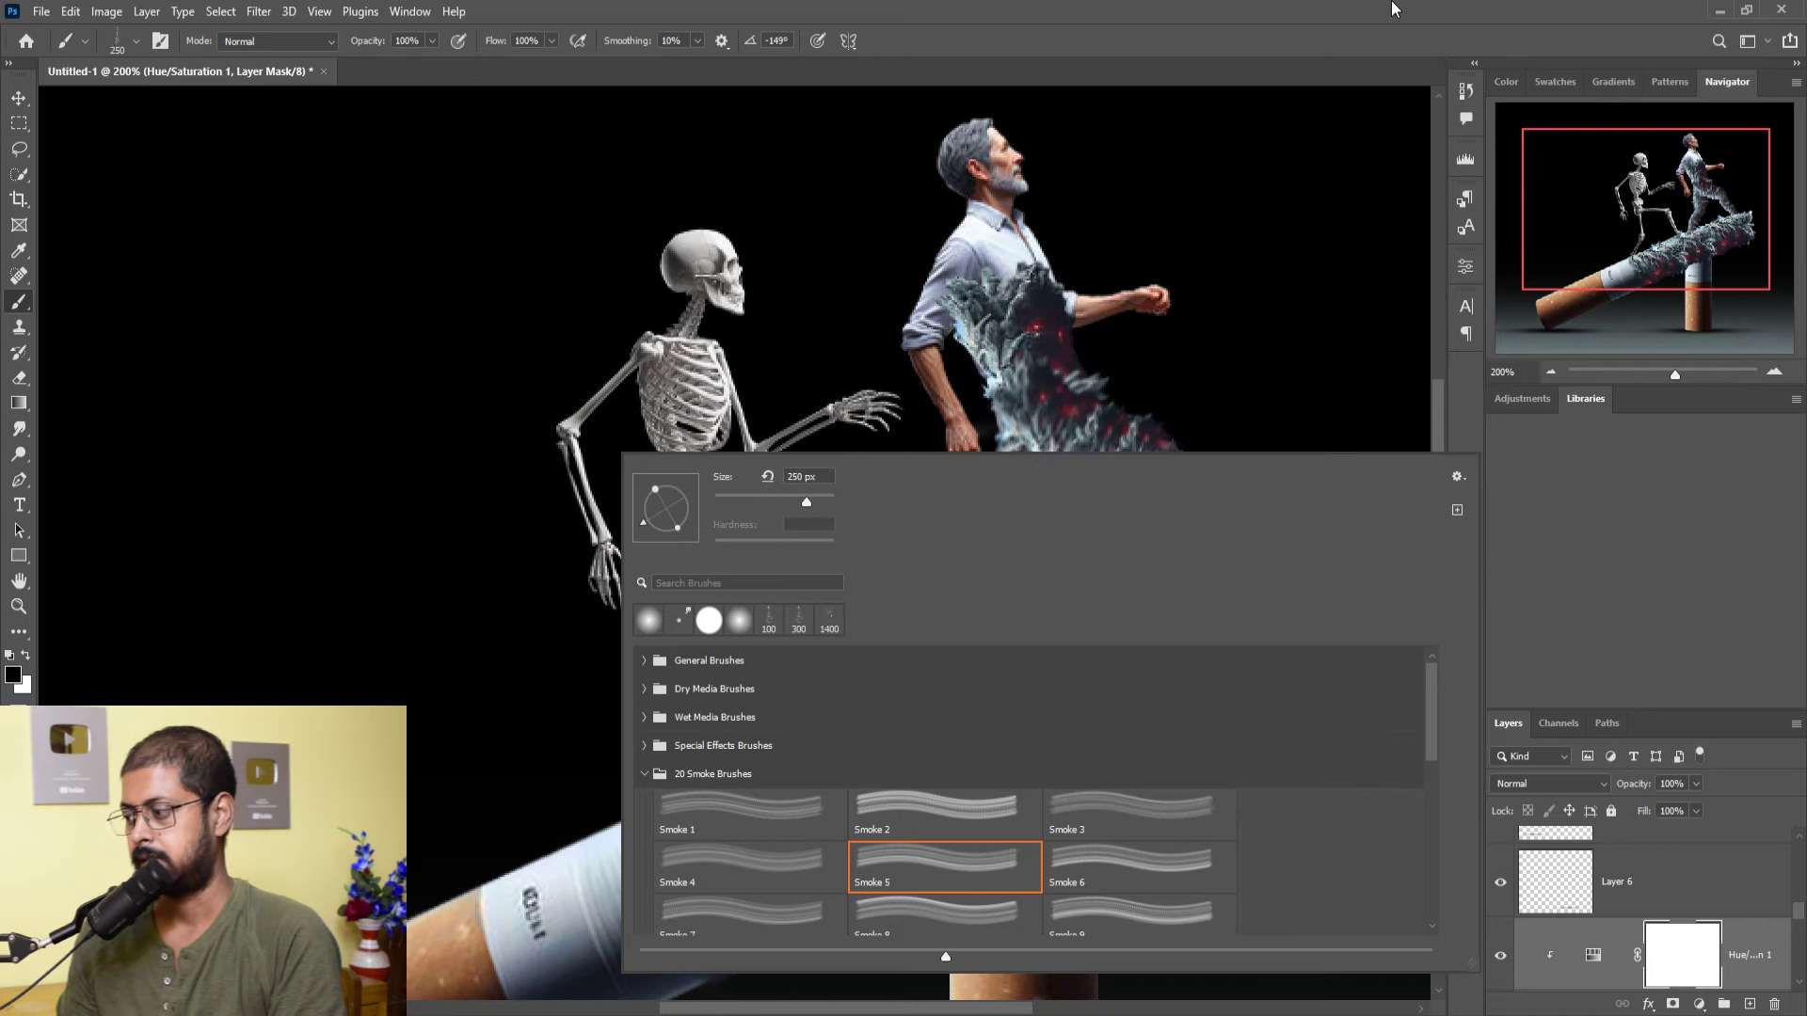
key(Escape)
click(1765, 1005)
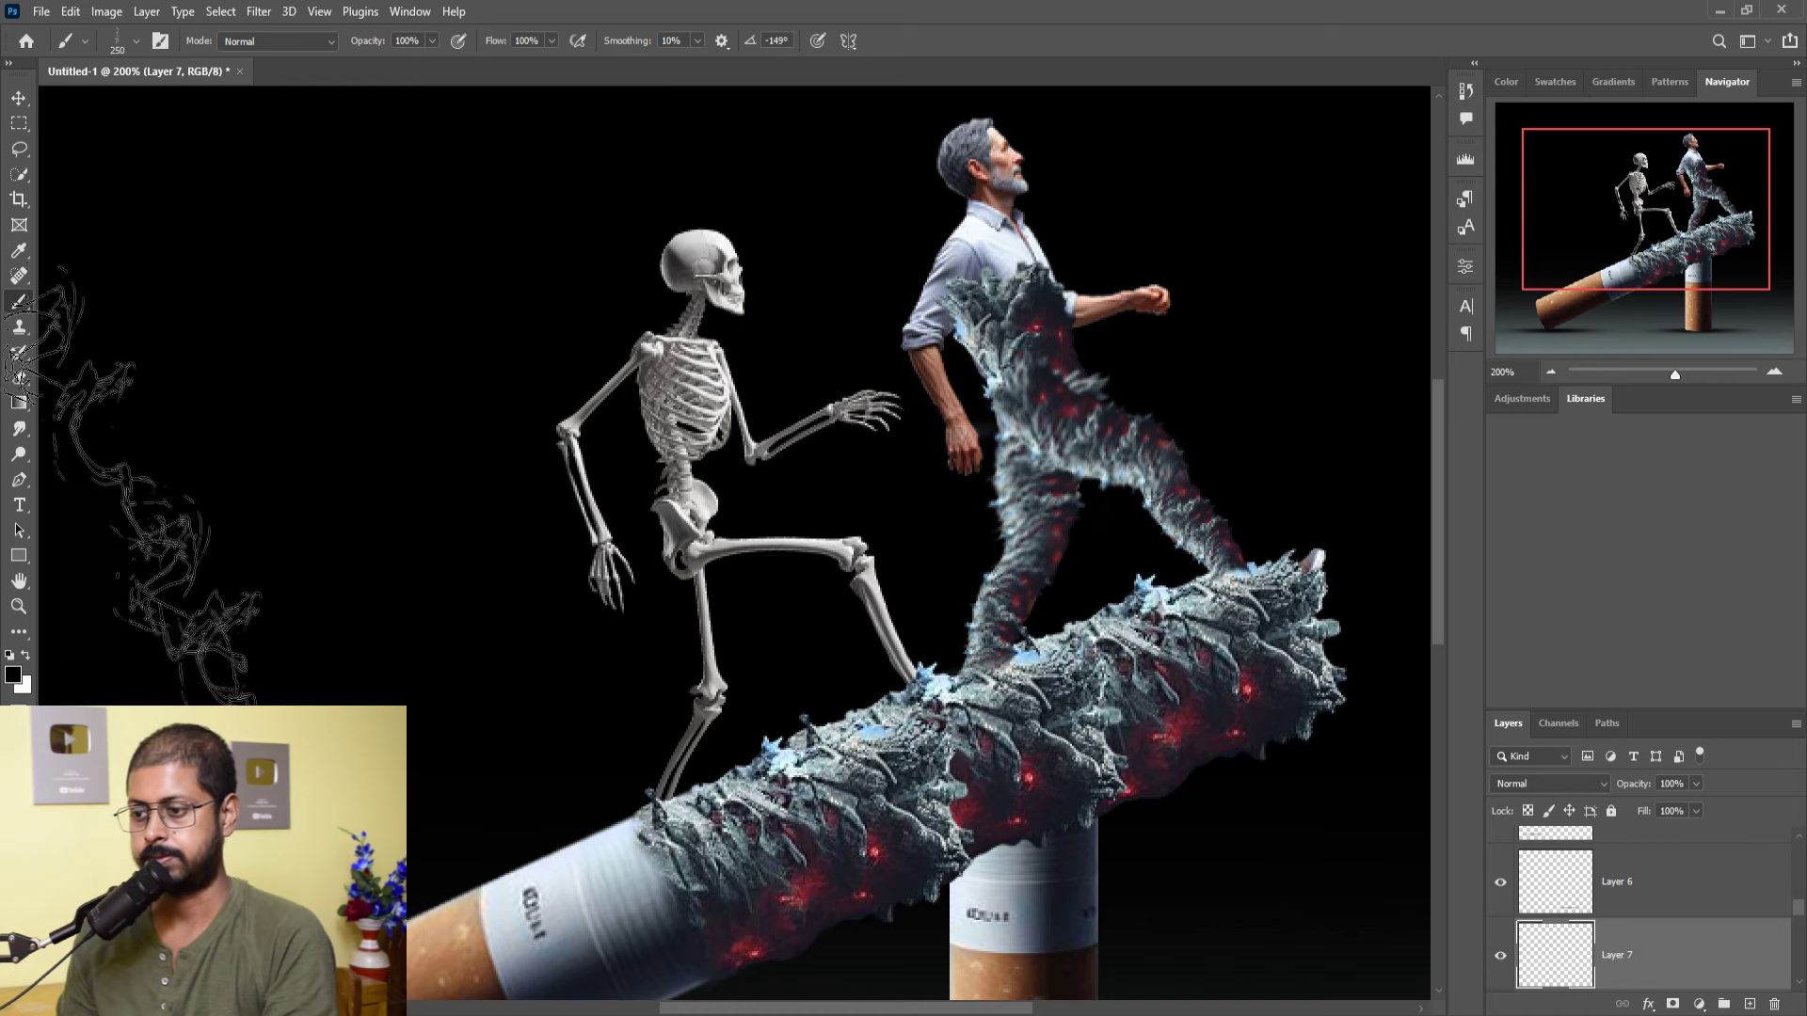
- Stamp white Smoke 5 wisps over the skeleton's skull and around its hips and legs
click(25, 655)
click(767, 426)
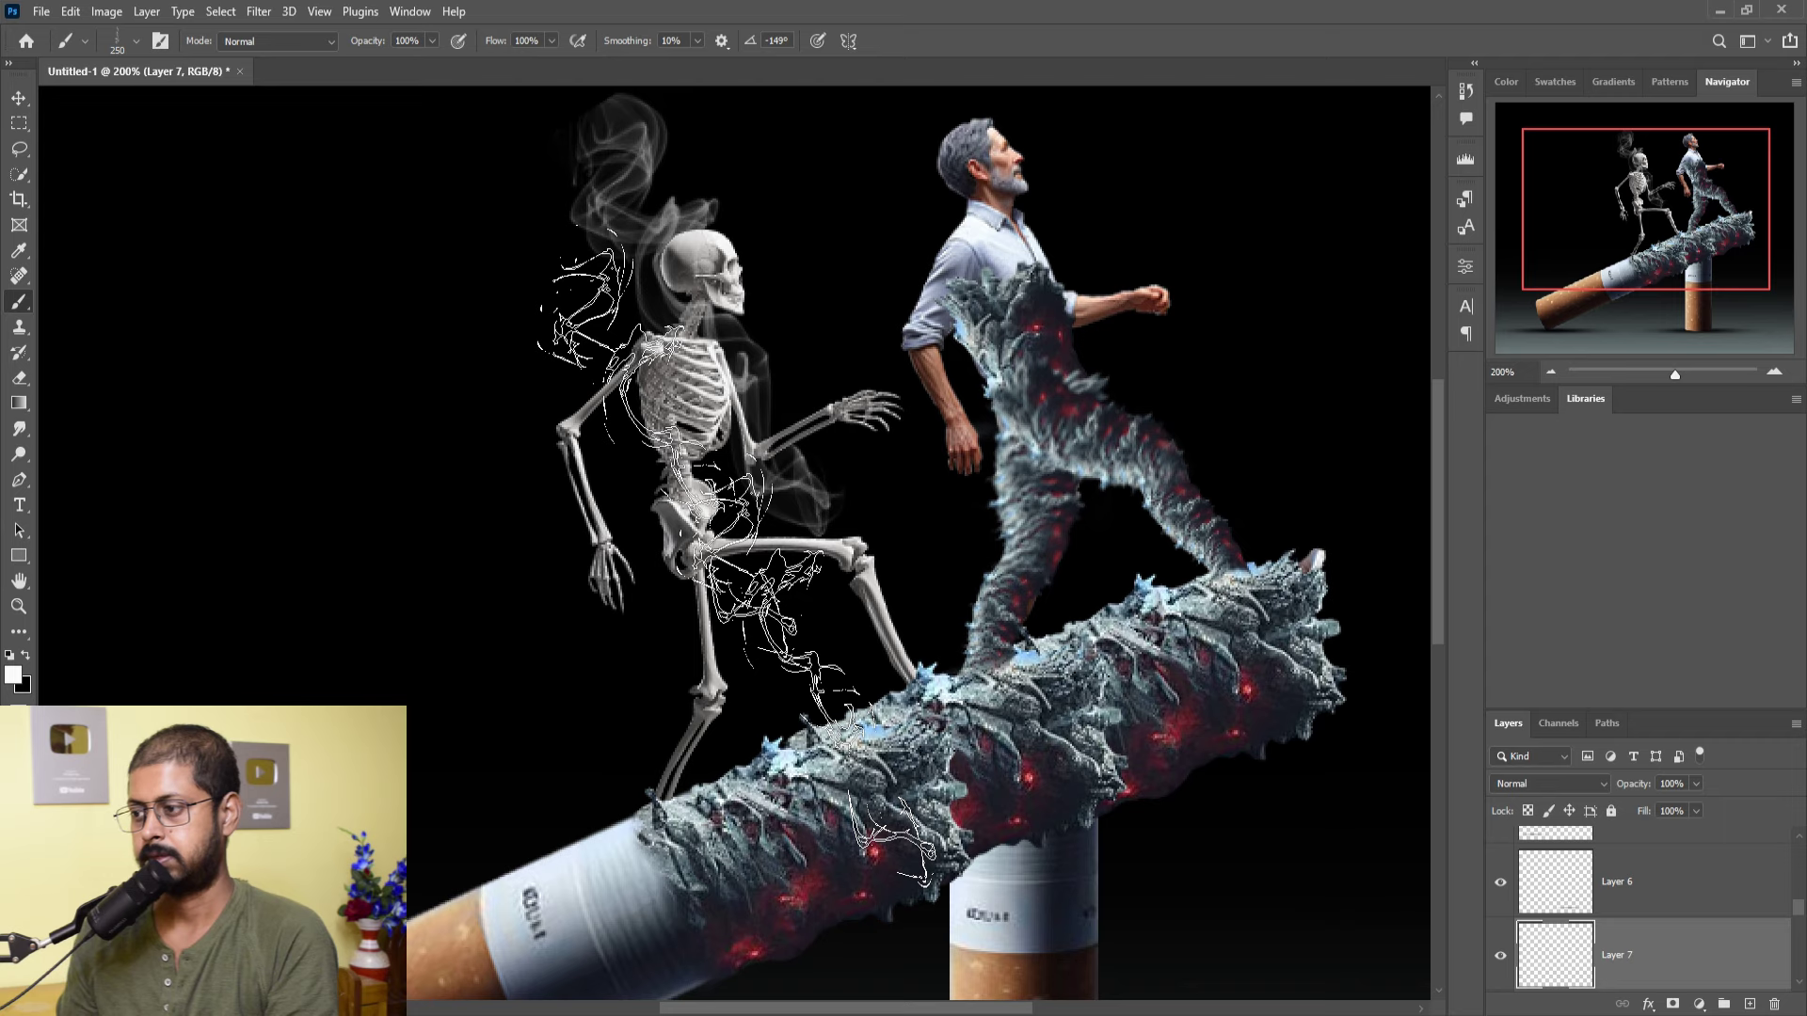
click(744, 536)
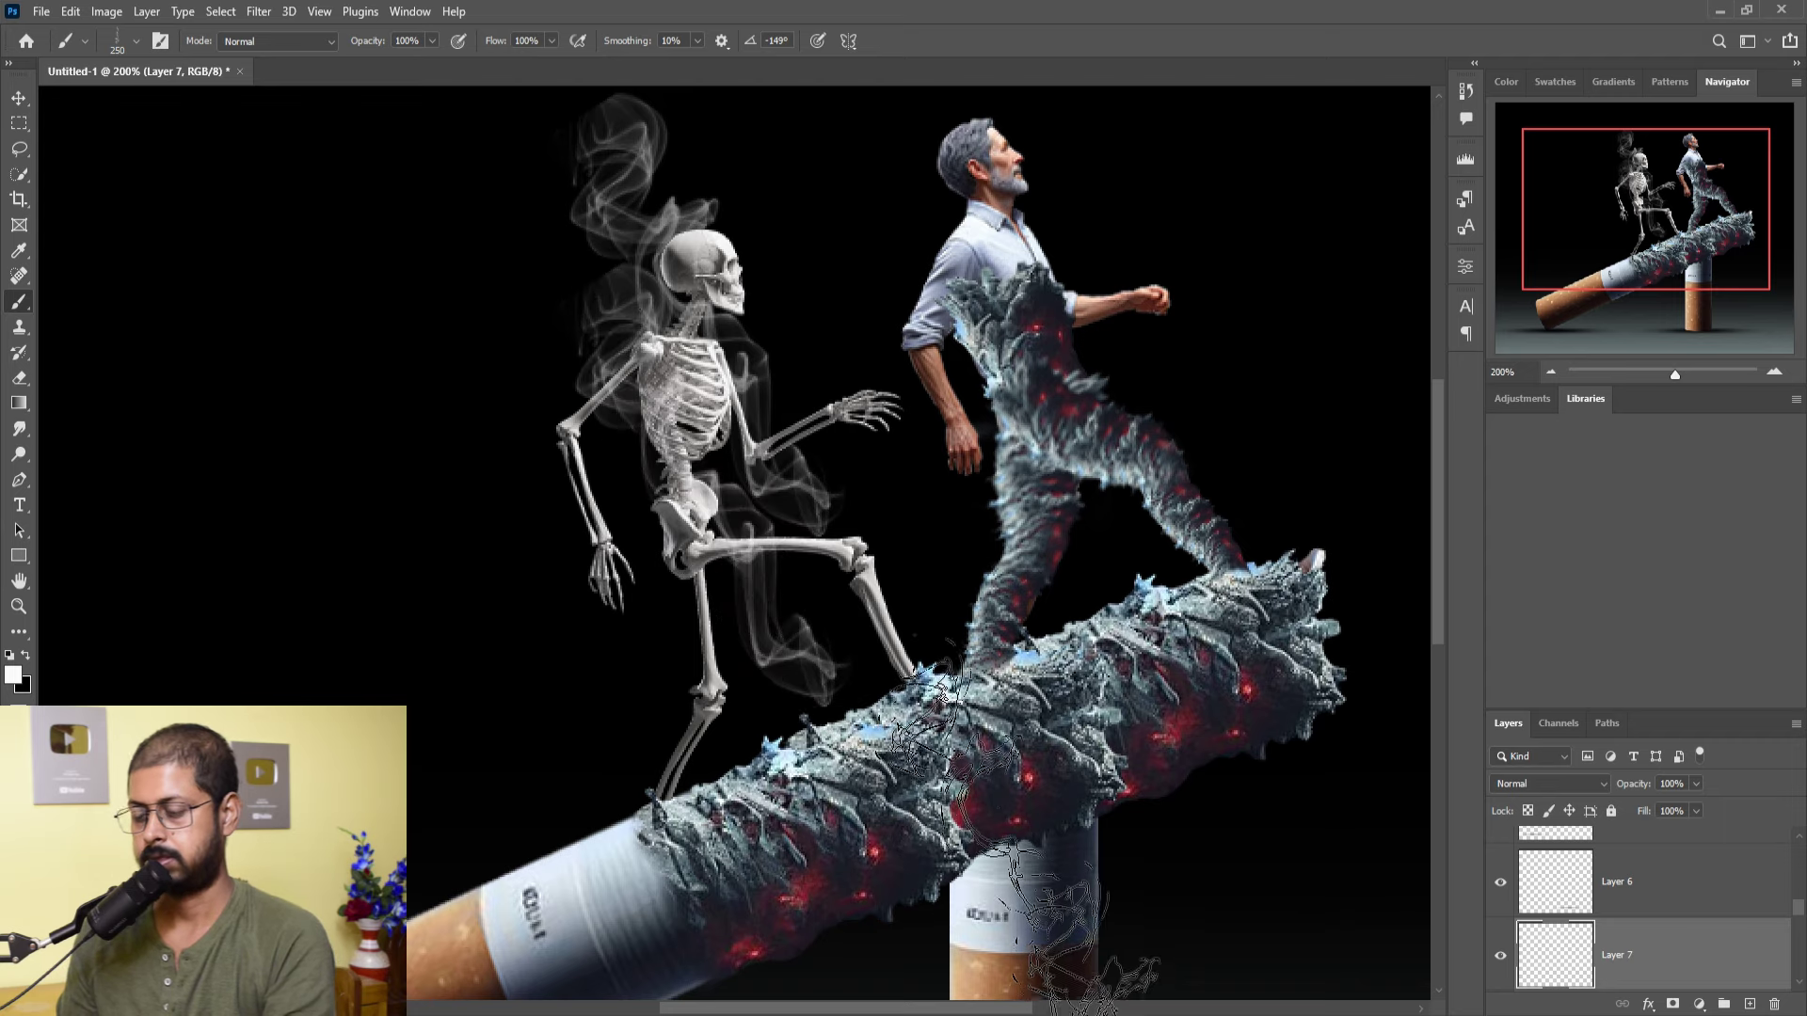
right_click(678, 503)
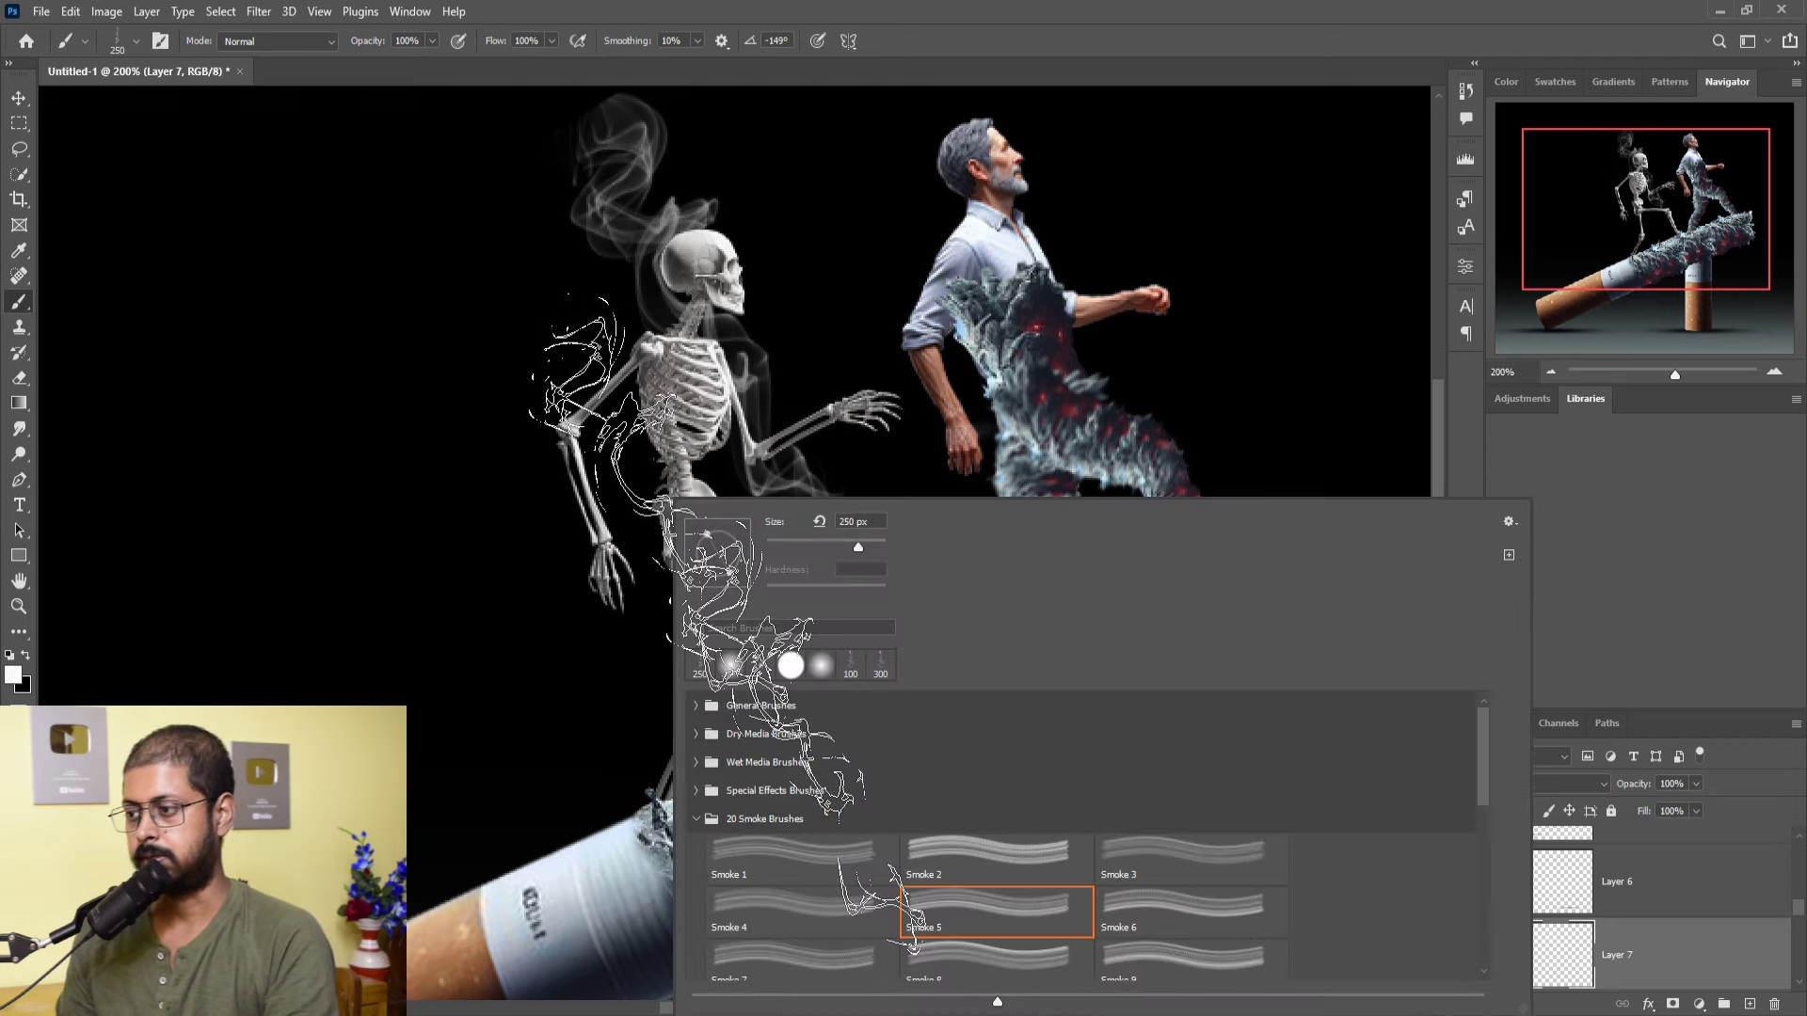
key(Escape)
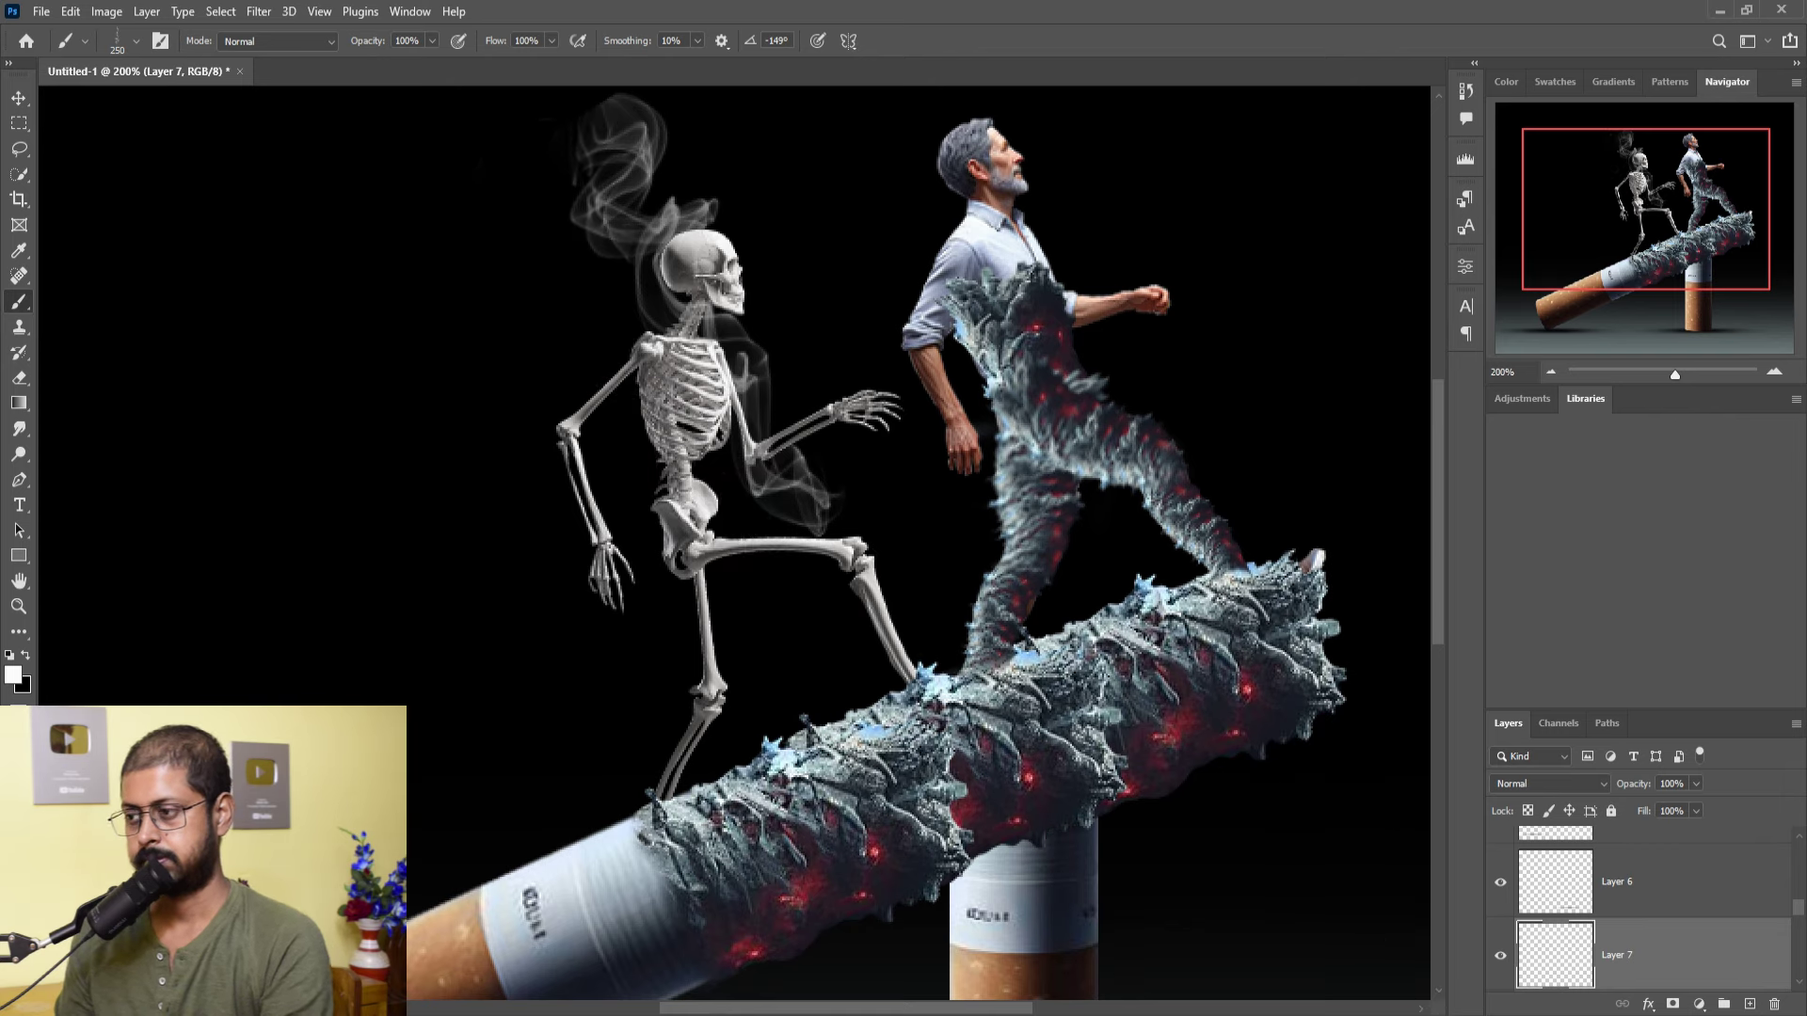
- Switch to the Smoke 6 brush at 400 px and paint smoke trailing down behind the skeleton
click(136, 40)
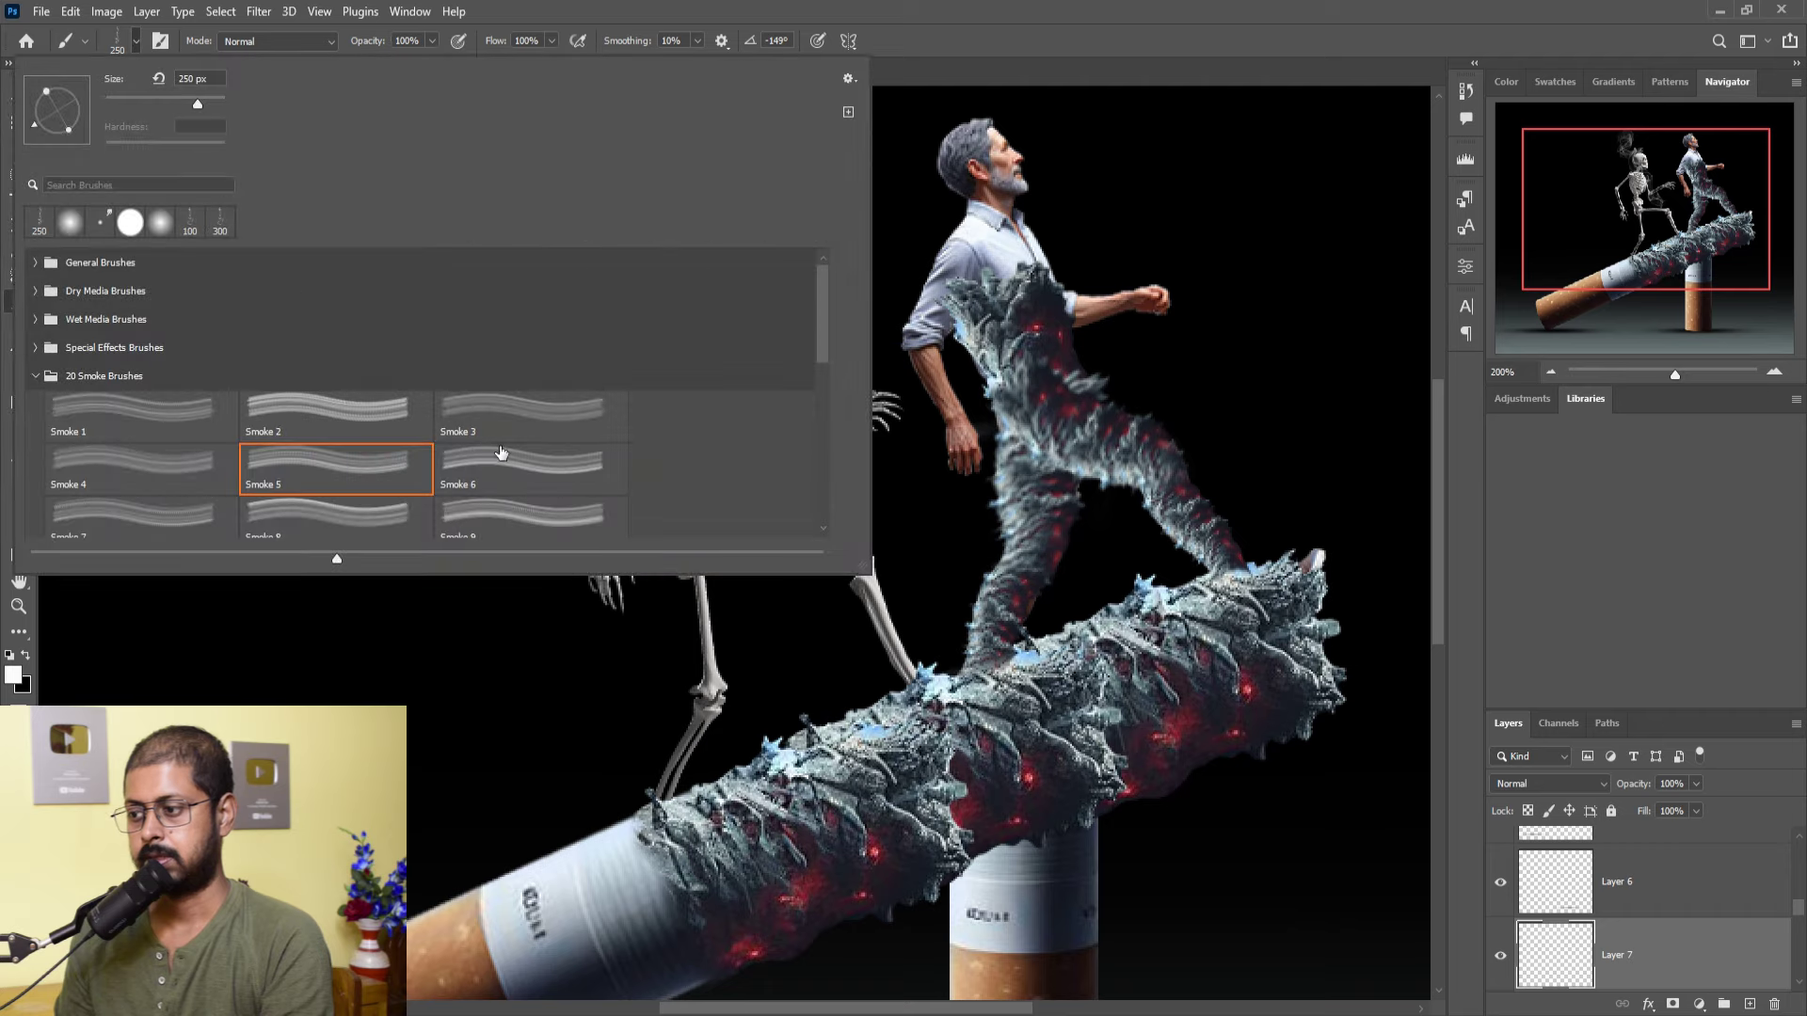
click(526, 471)
key(bracketleft)
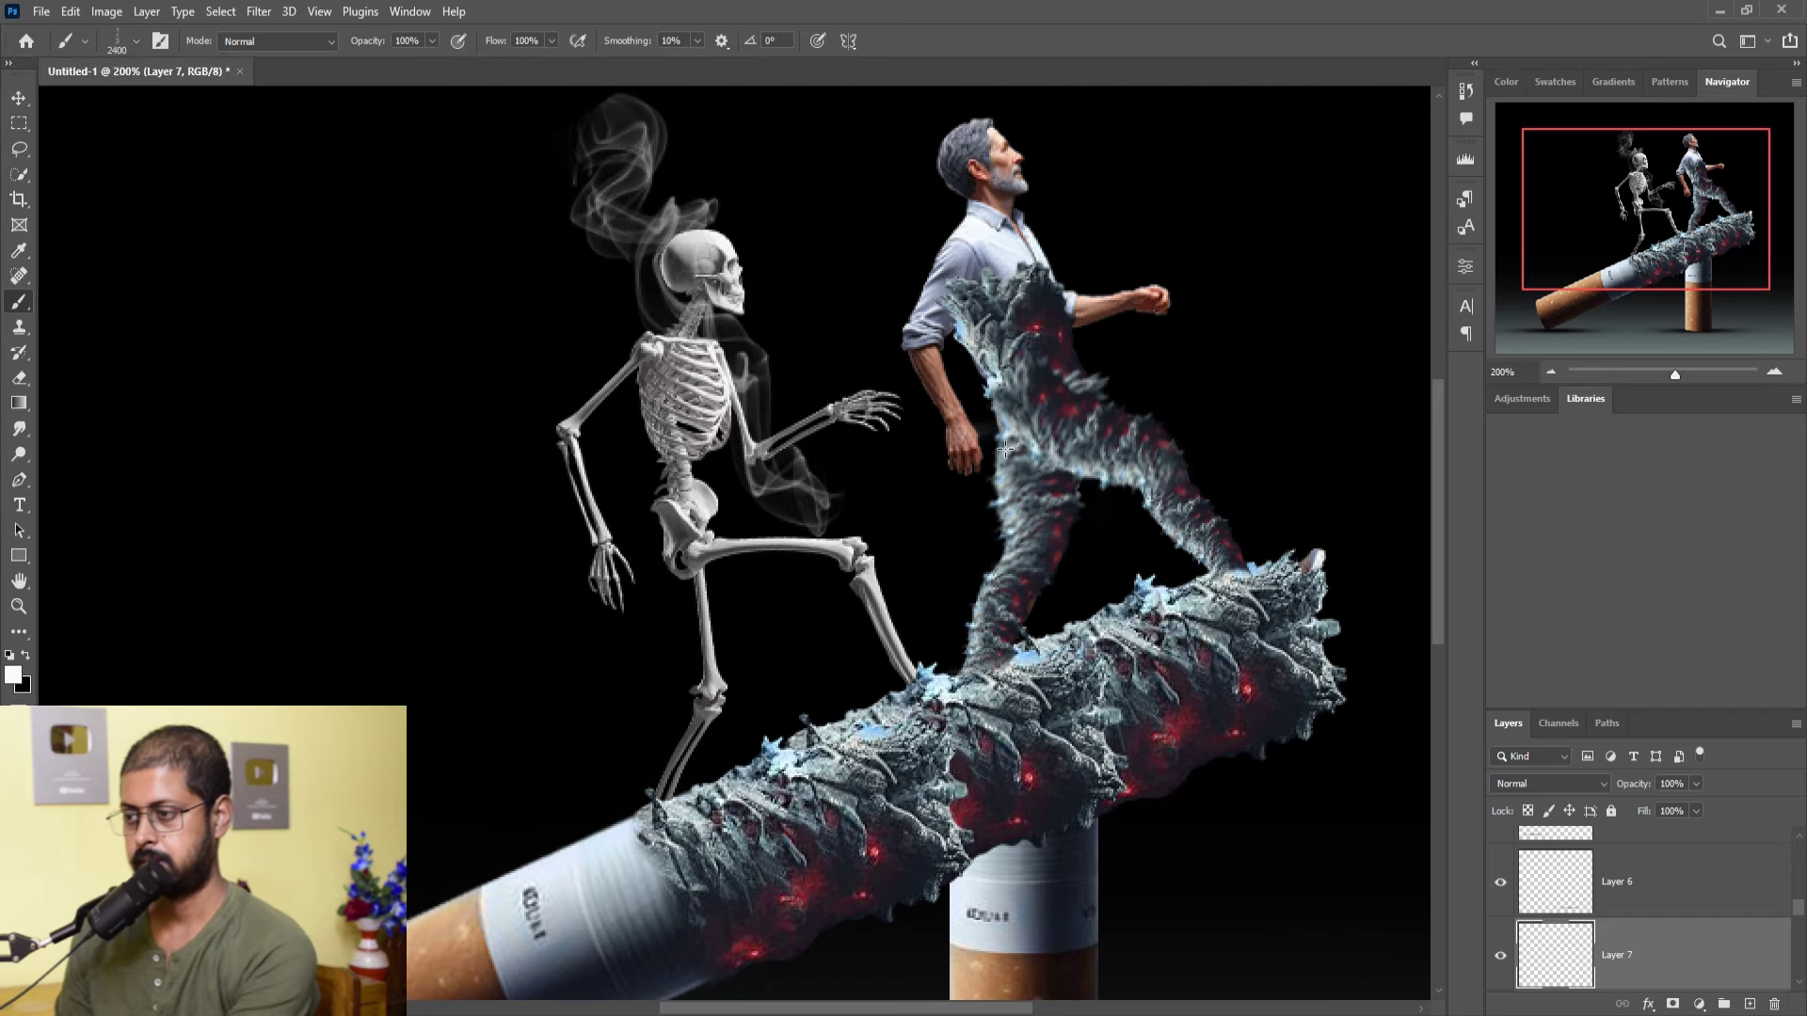
key(bracketleft)
key(bracketleft)
key(bracketleft)
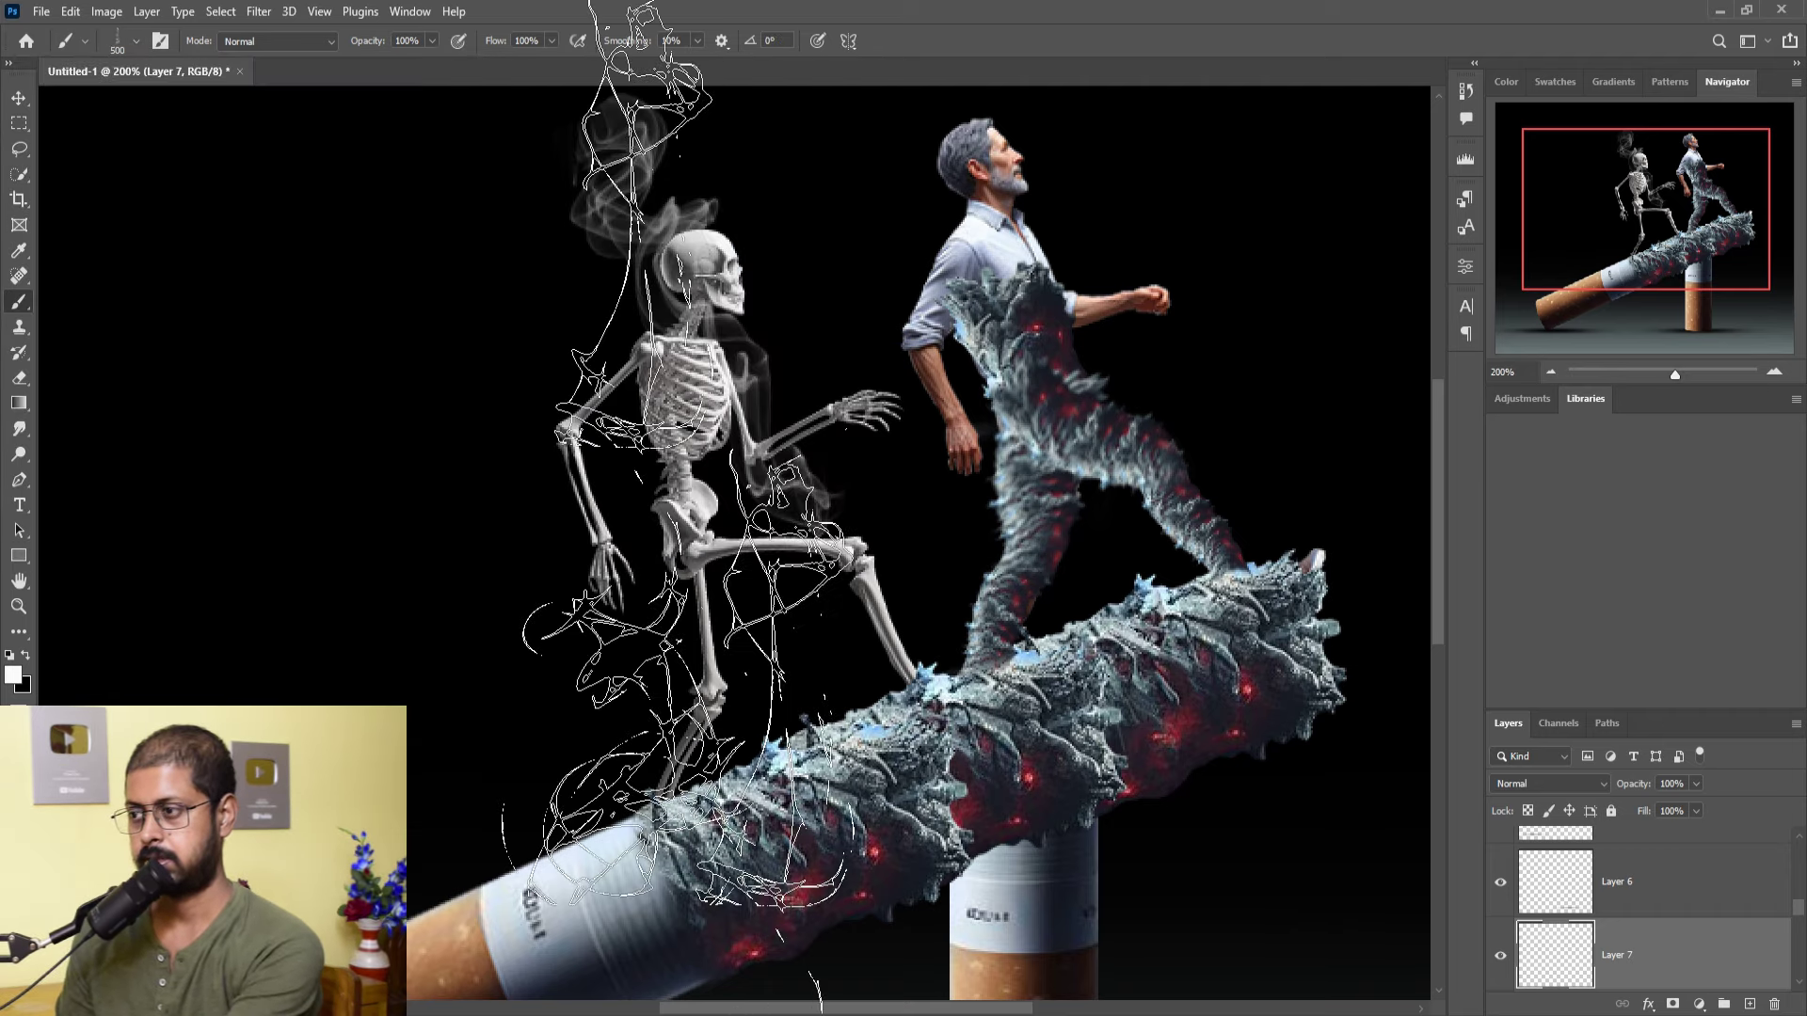
key(bracketleft)
key(bracketleft)
key(bracketleft)
drag(629, 645, 642, 631)
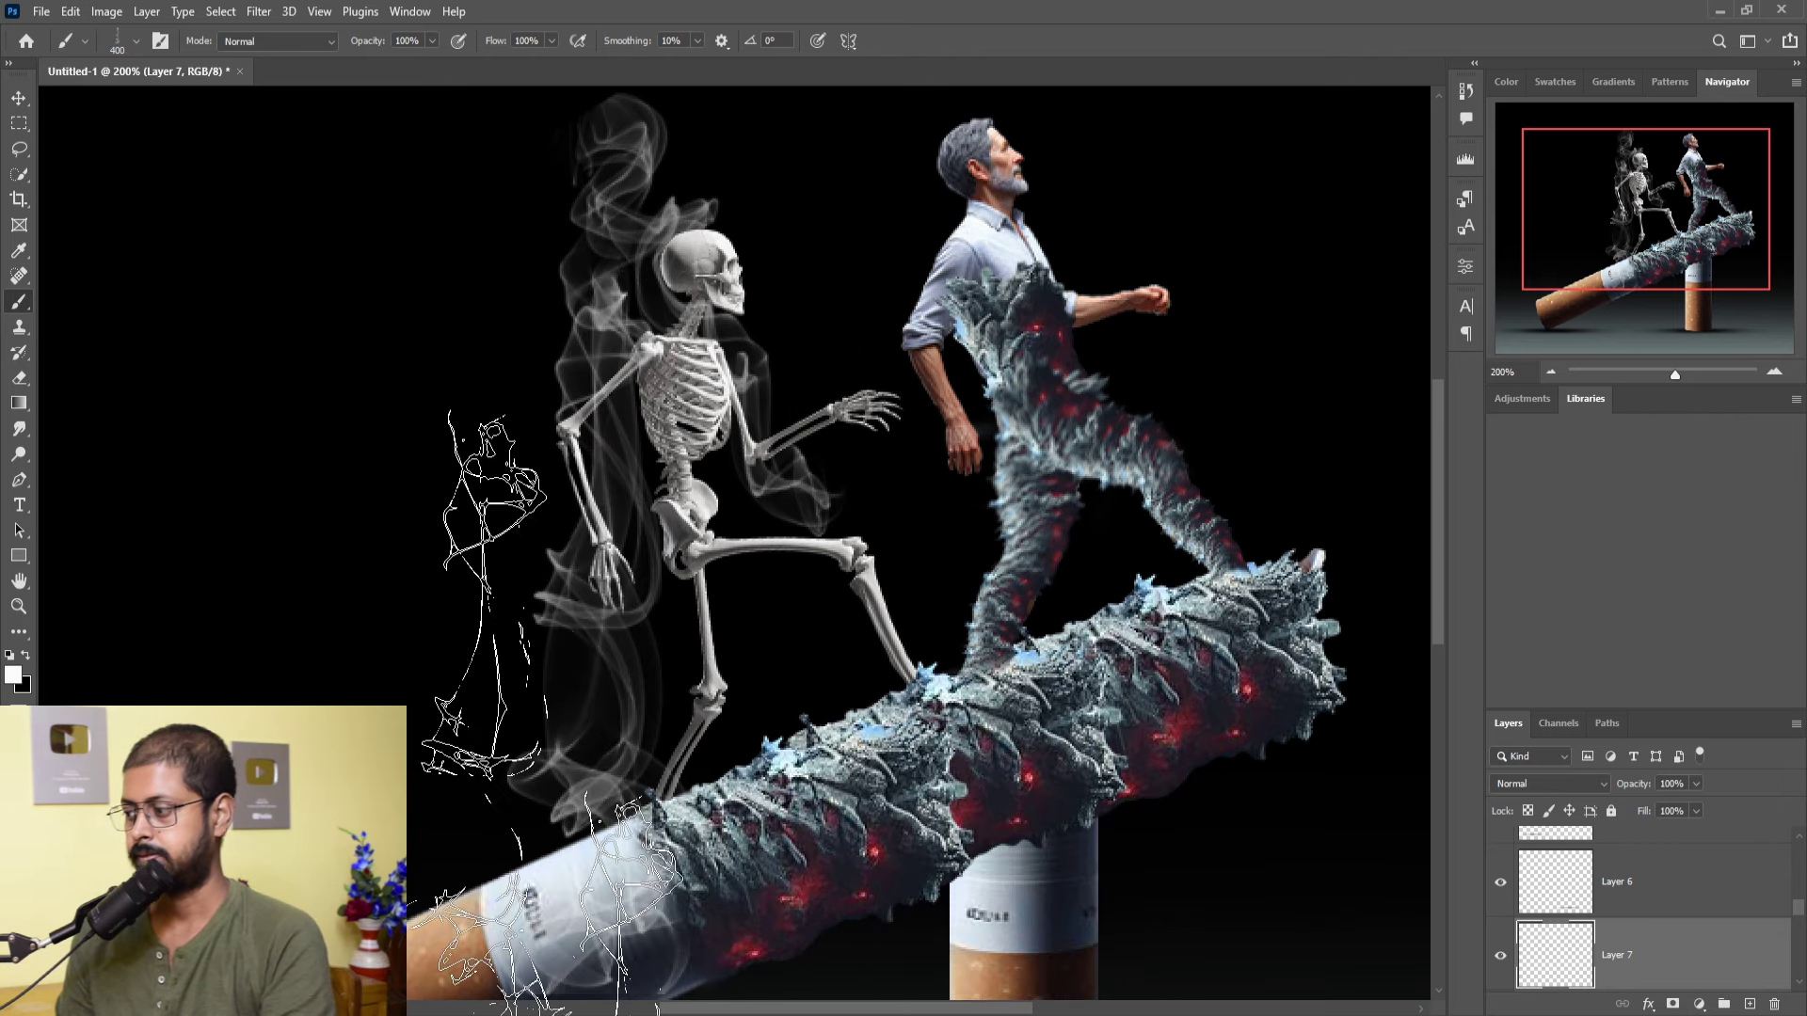
- Add a layer mask to Layer 7 and ready a black 60 px soft round brush
click(1674, 1005)
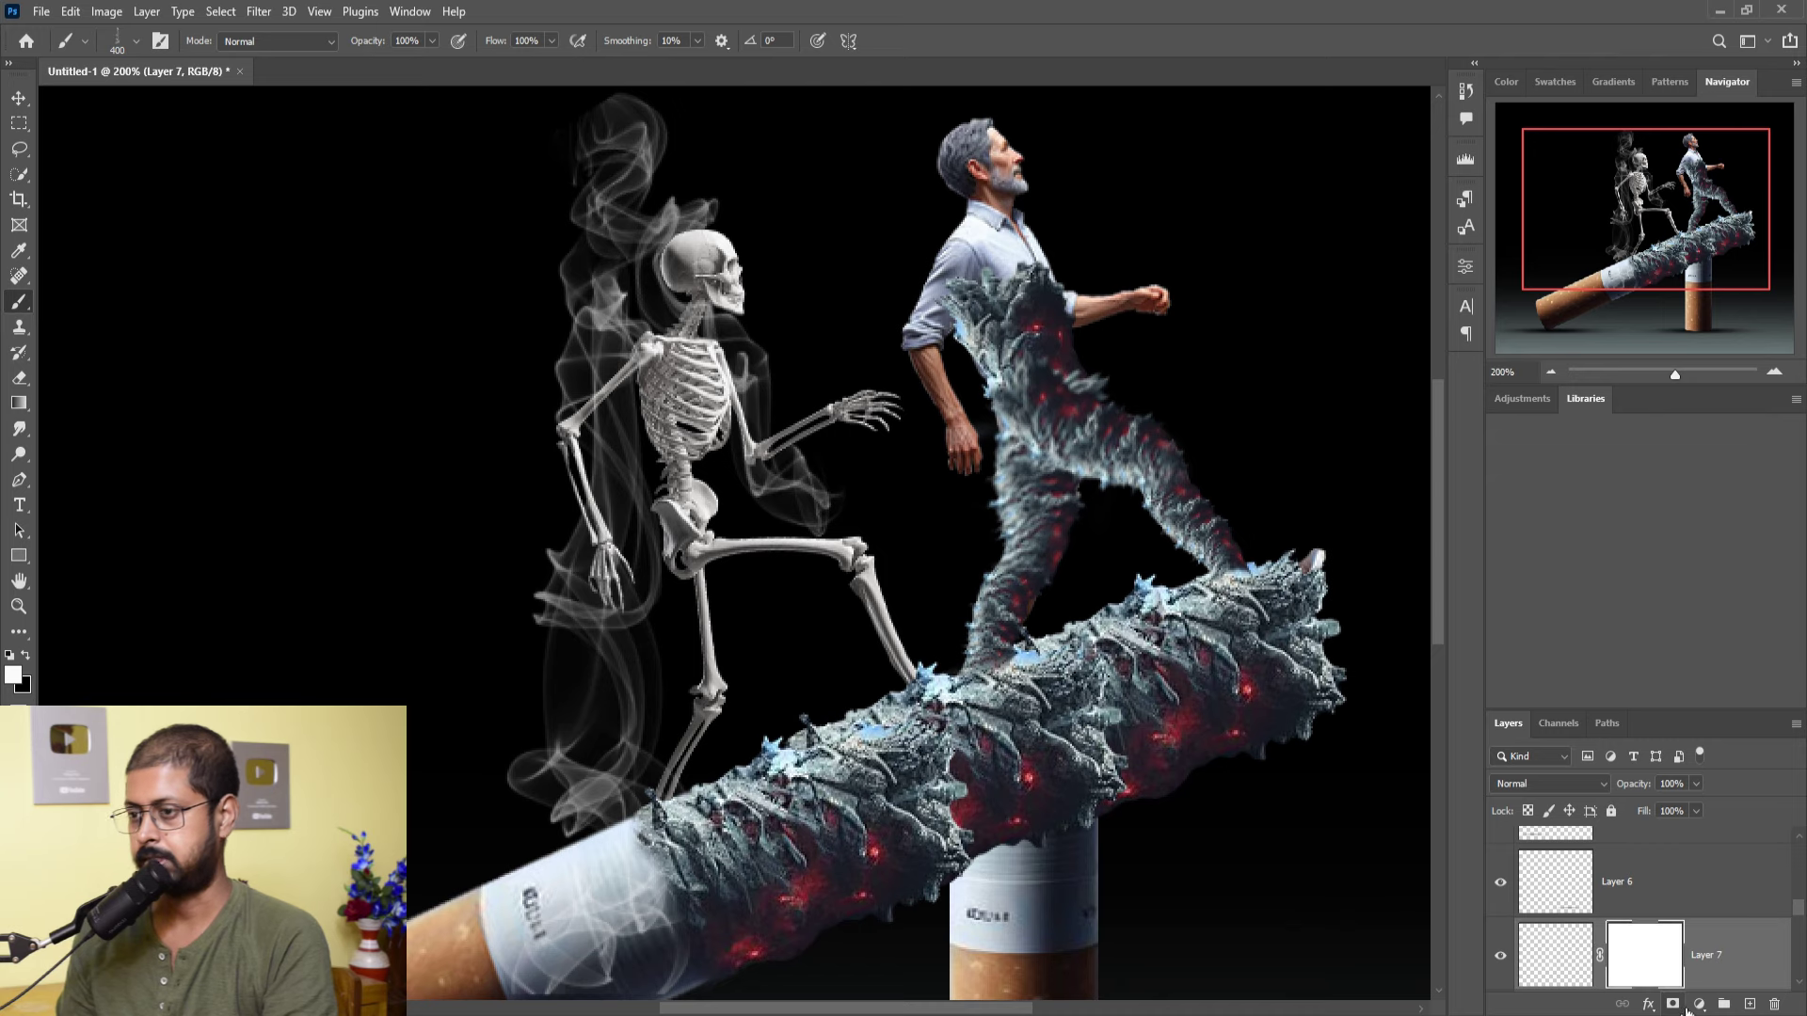
key(x)
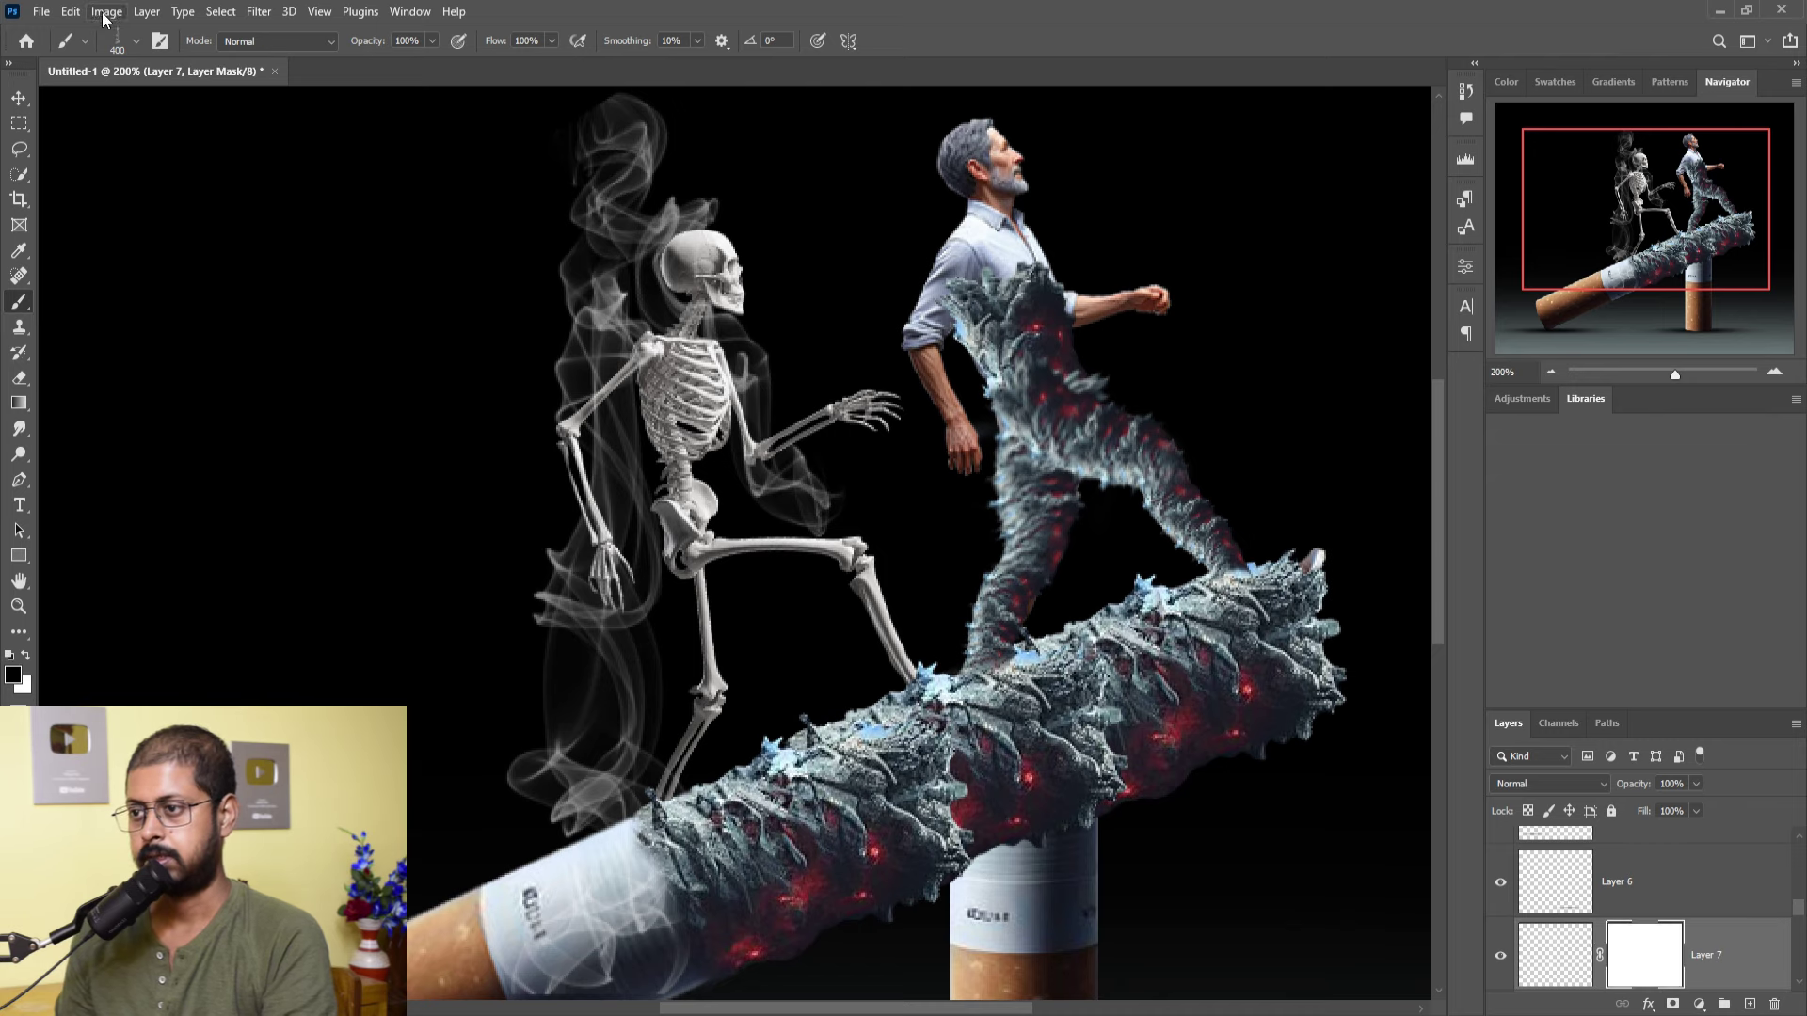
click(135, 41)
click(192, 226)
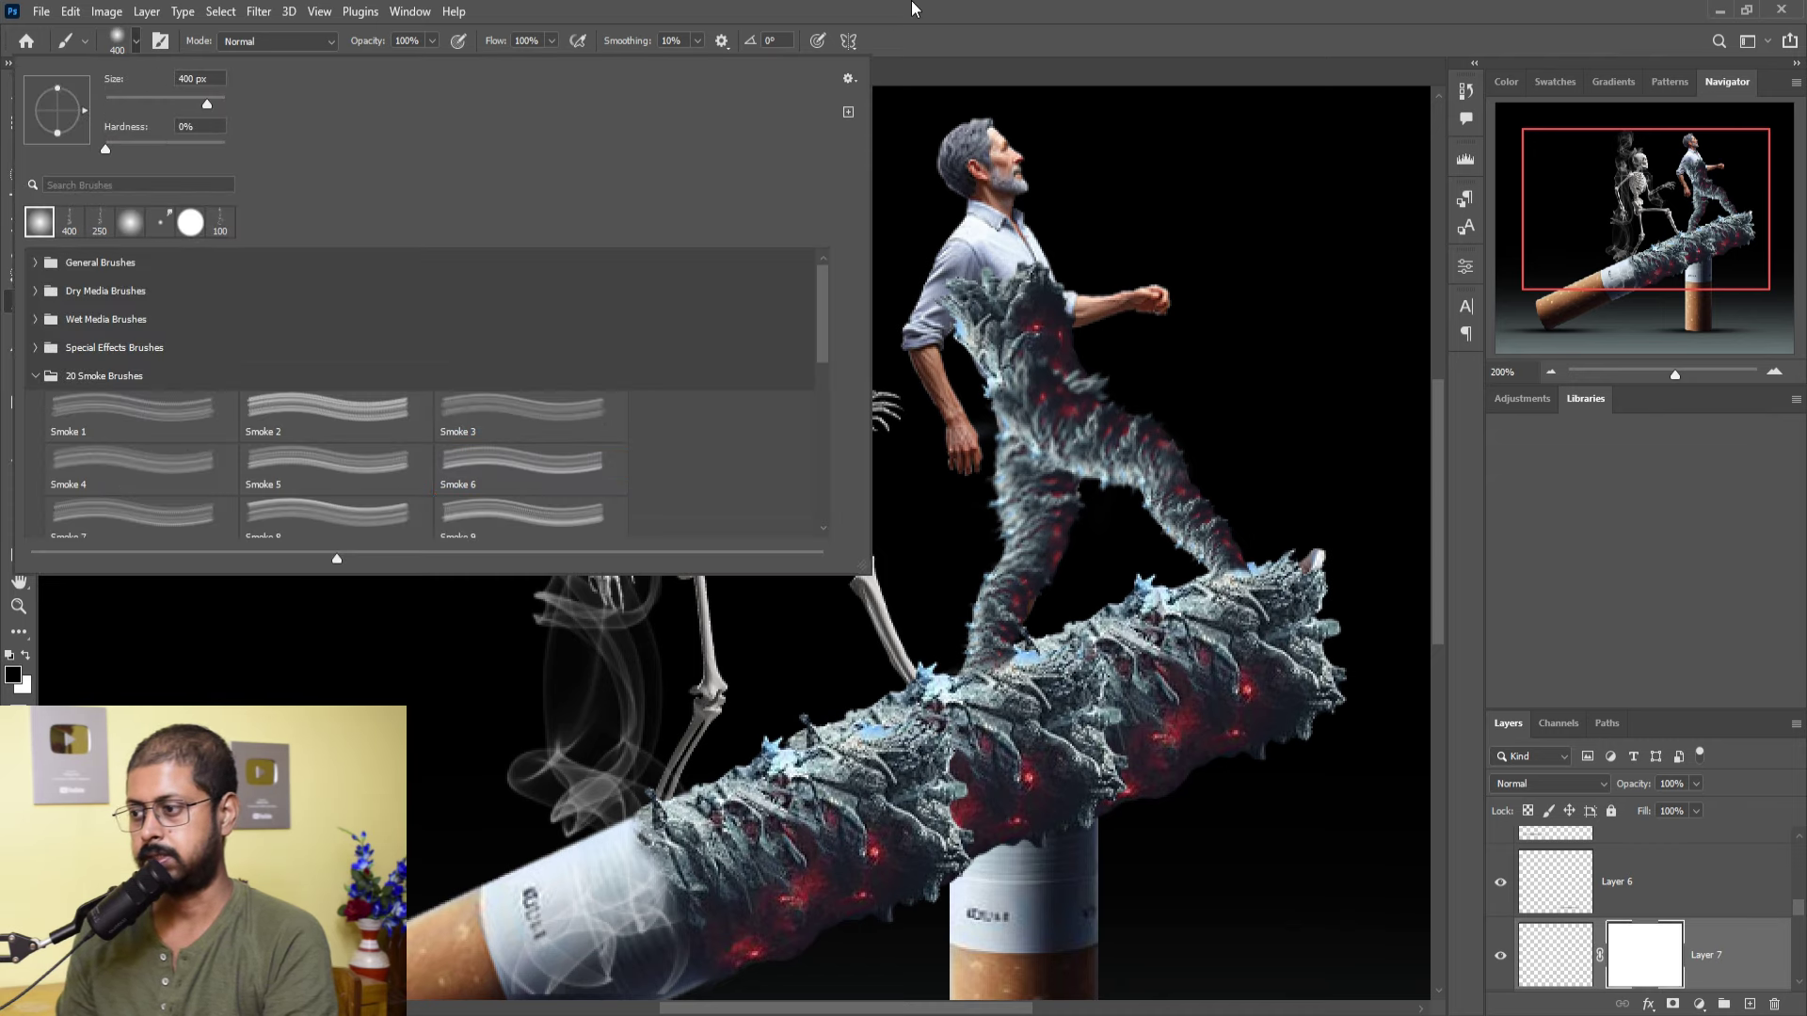
key(Escape)
key(bracketleft)
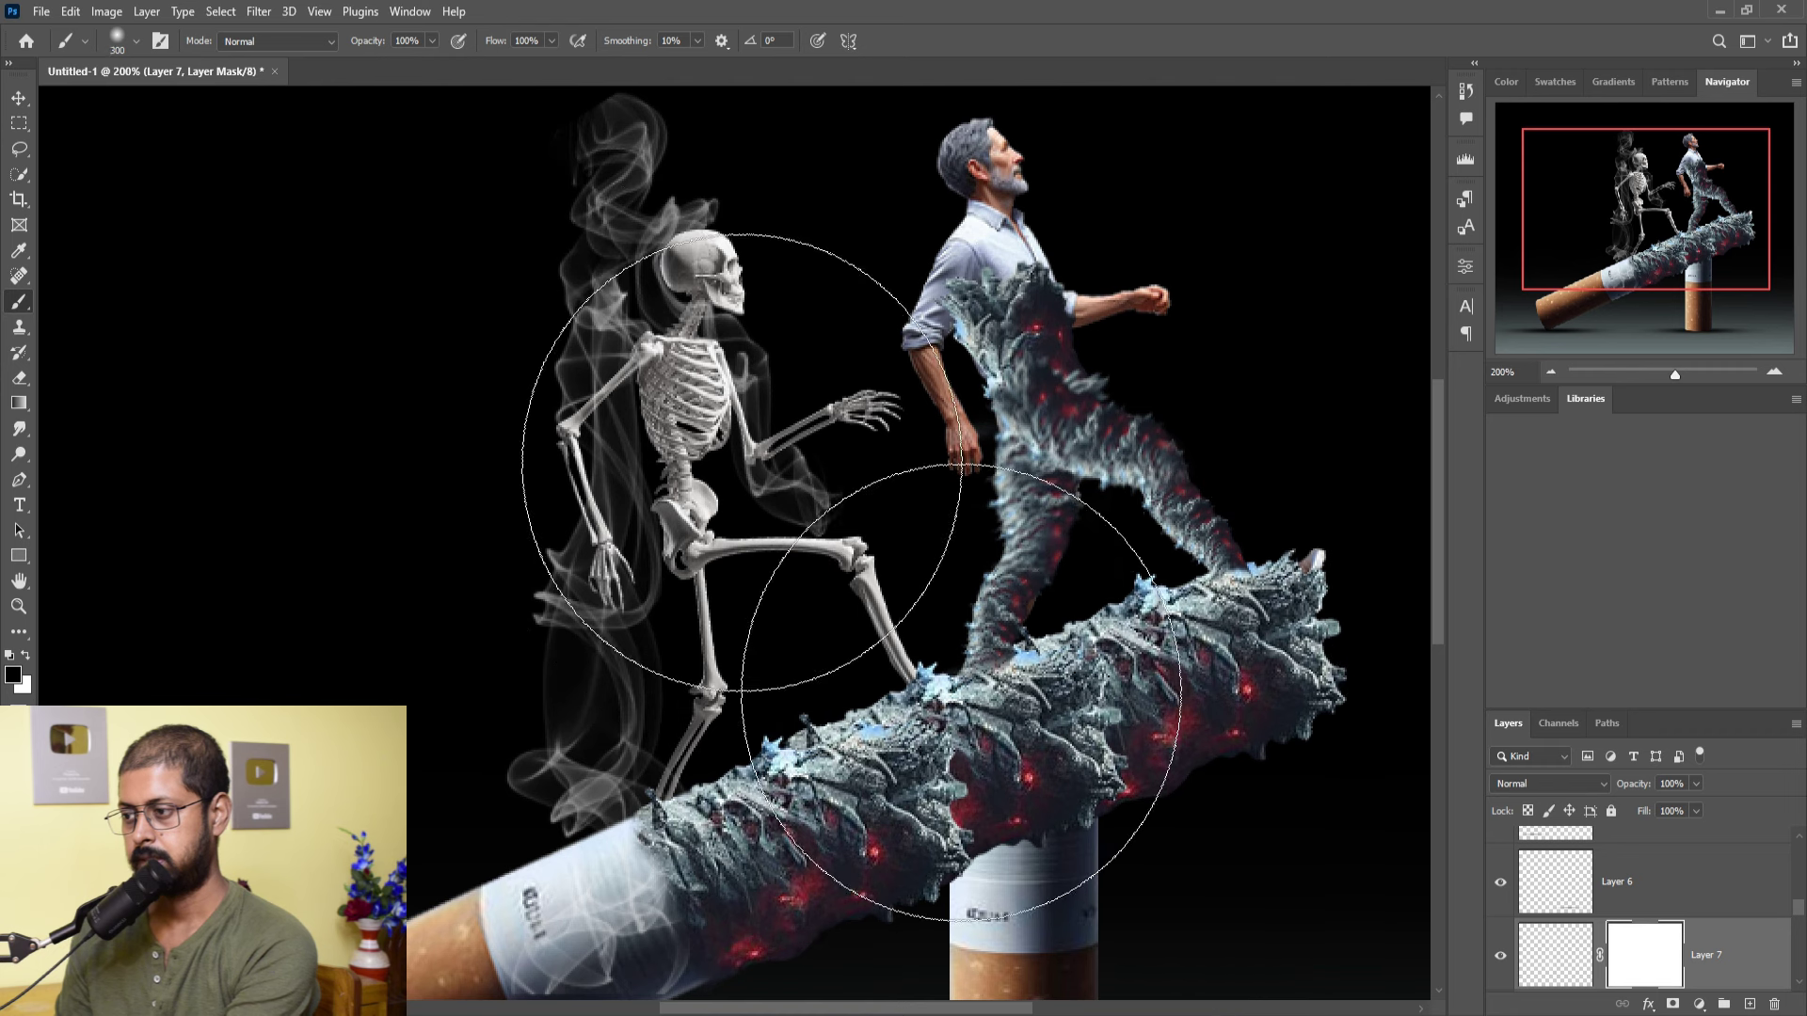
key(bracketleft)
key(bracketleft)
key(bracketleft)
- Mask out smoke along the skeleton's spine and below its lower leg, then target Layer 7's pixels
mouse_move(641, 480)
mouse_down()
mouse_move(664, 443)
mouse_move(583, 564)
mouse_move(546, 720)
mouse_move(656, 694)
mouse_up()
mouse_move(657, 766)
mouse_down()
mouse_move(645, 625)
mouse_move(564, 762)
mouse_move(548, 718)
mouse_move(677, 726)
mouse_move(826, 783)
mouse_up()
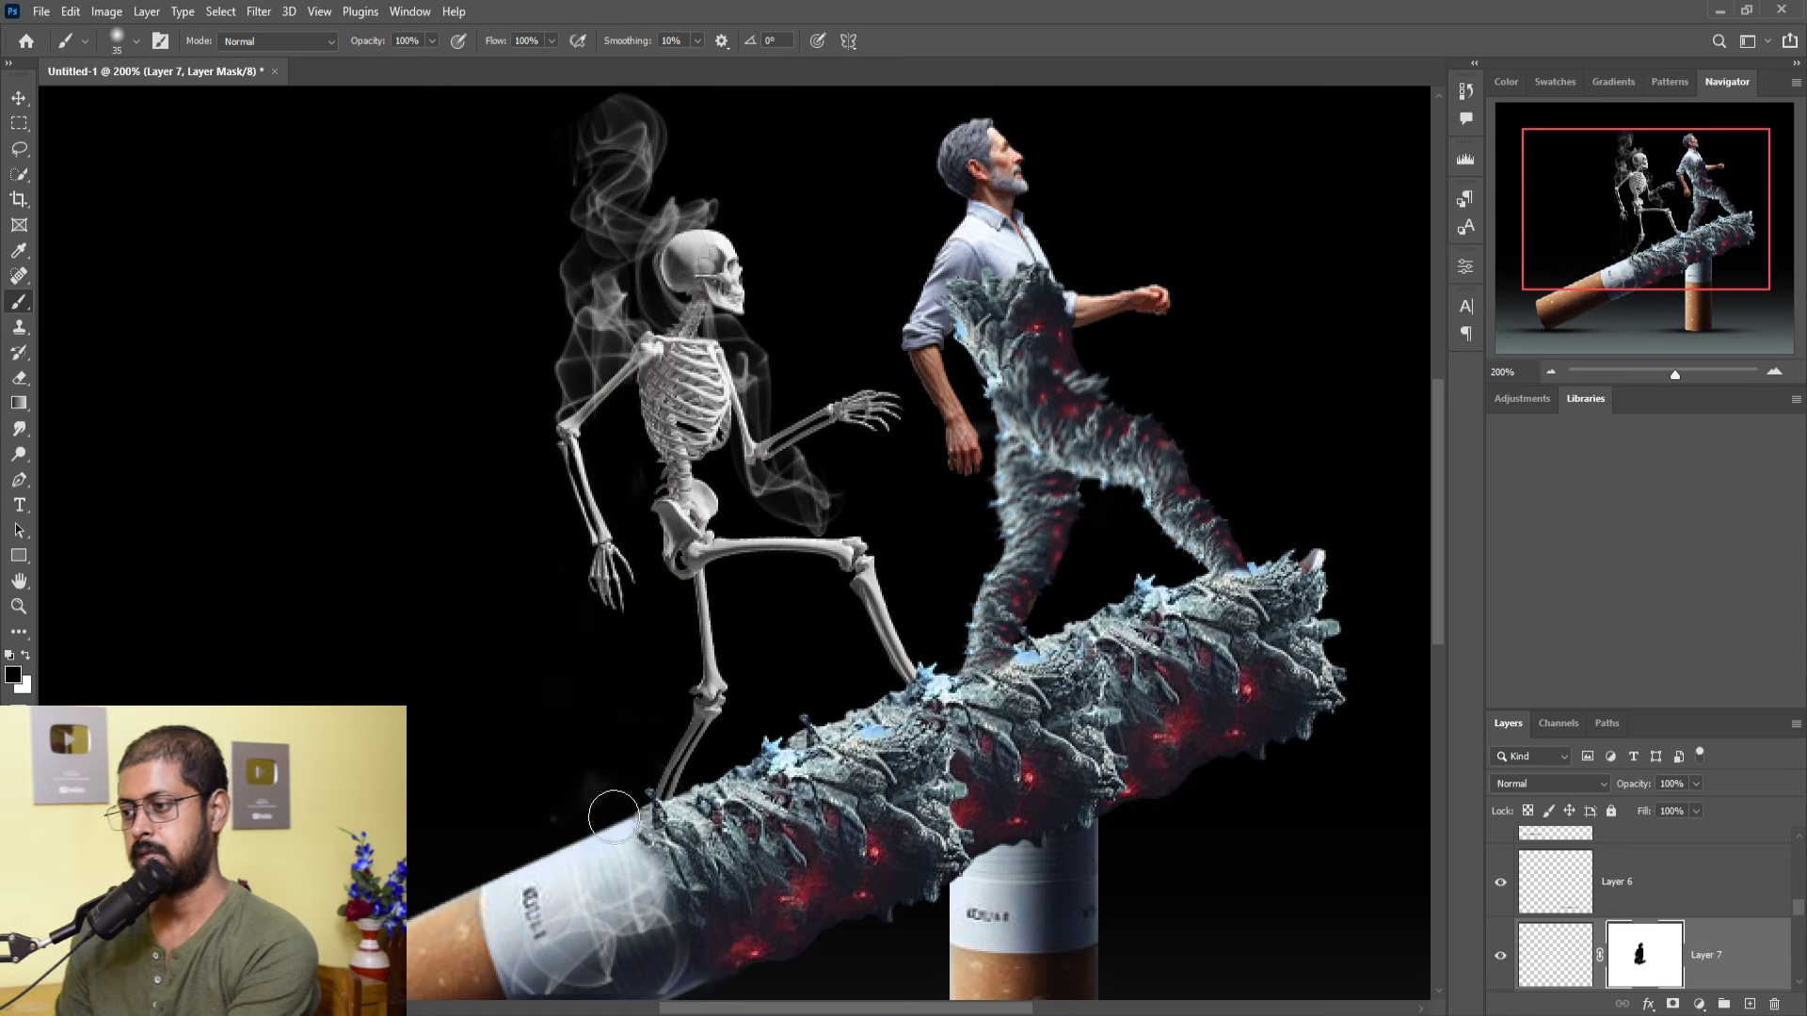
click(18, 99)
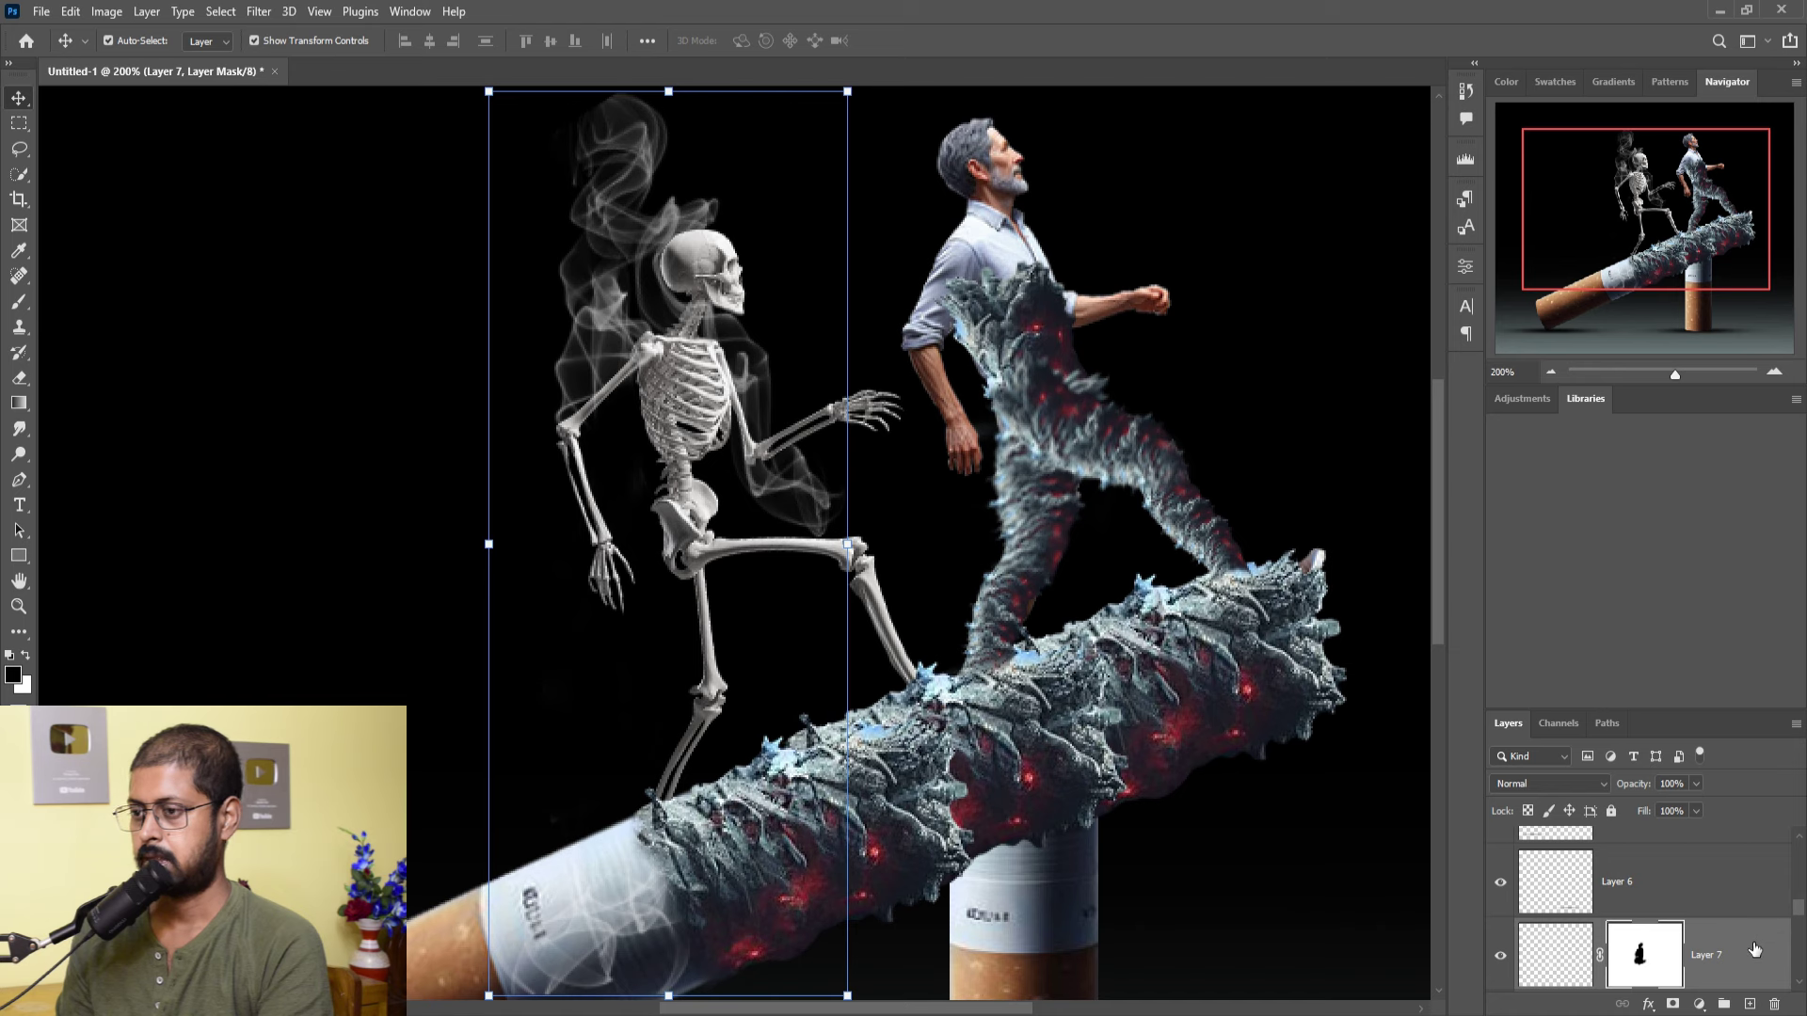
click(1583, 955)
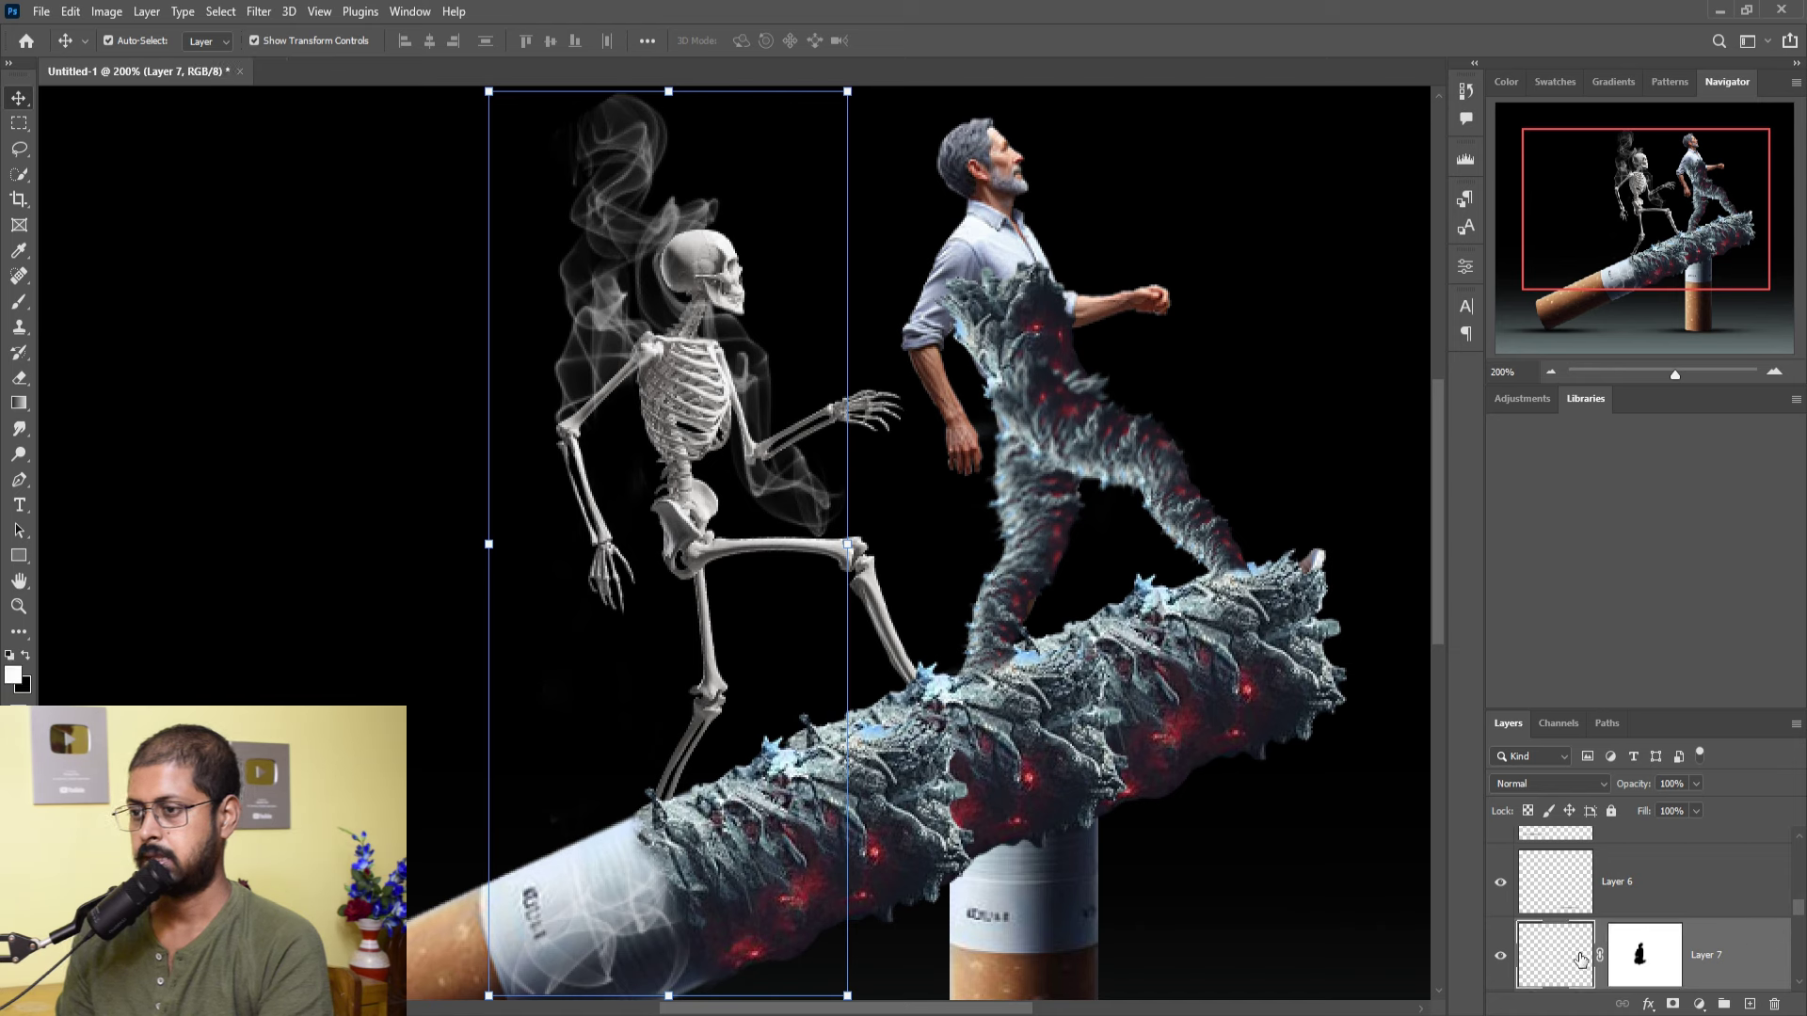
- Stamp a white smoke wisp left of the skeleton on a new Layer 8 using the 250 px smoke brush
key(b)
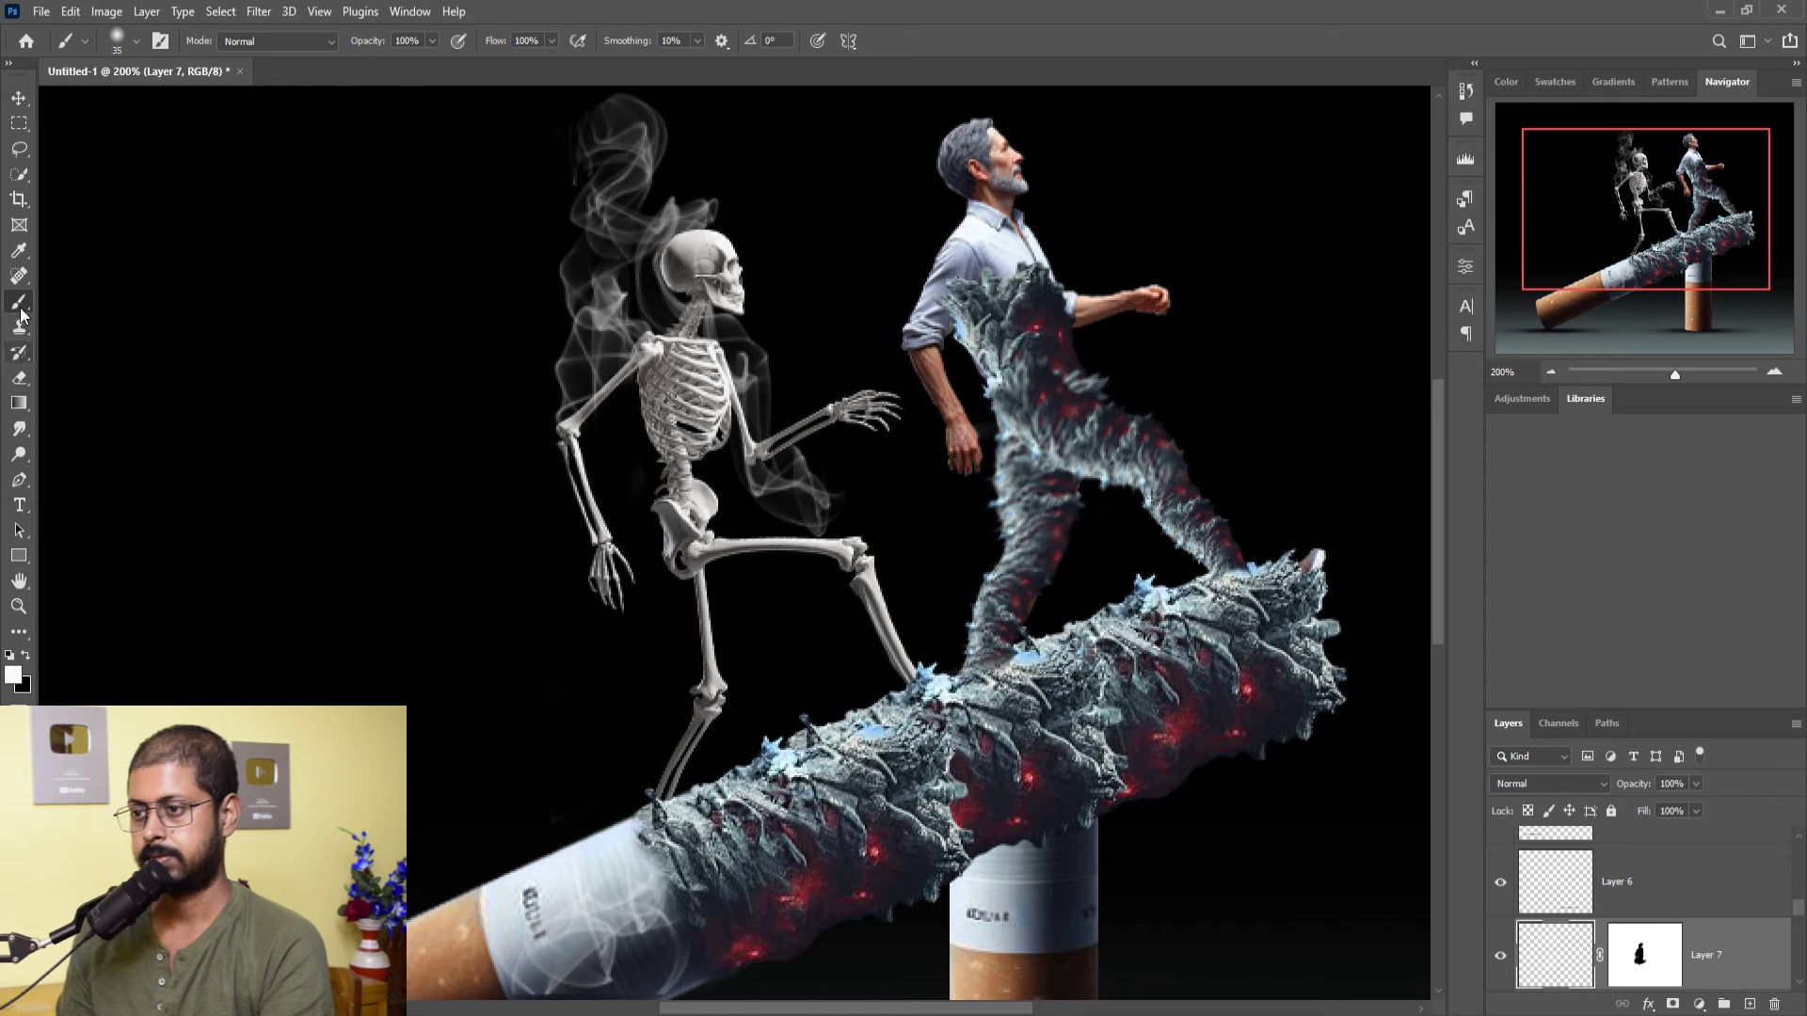
click(135, 41)
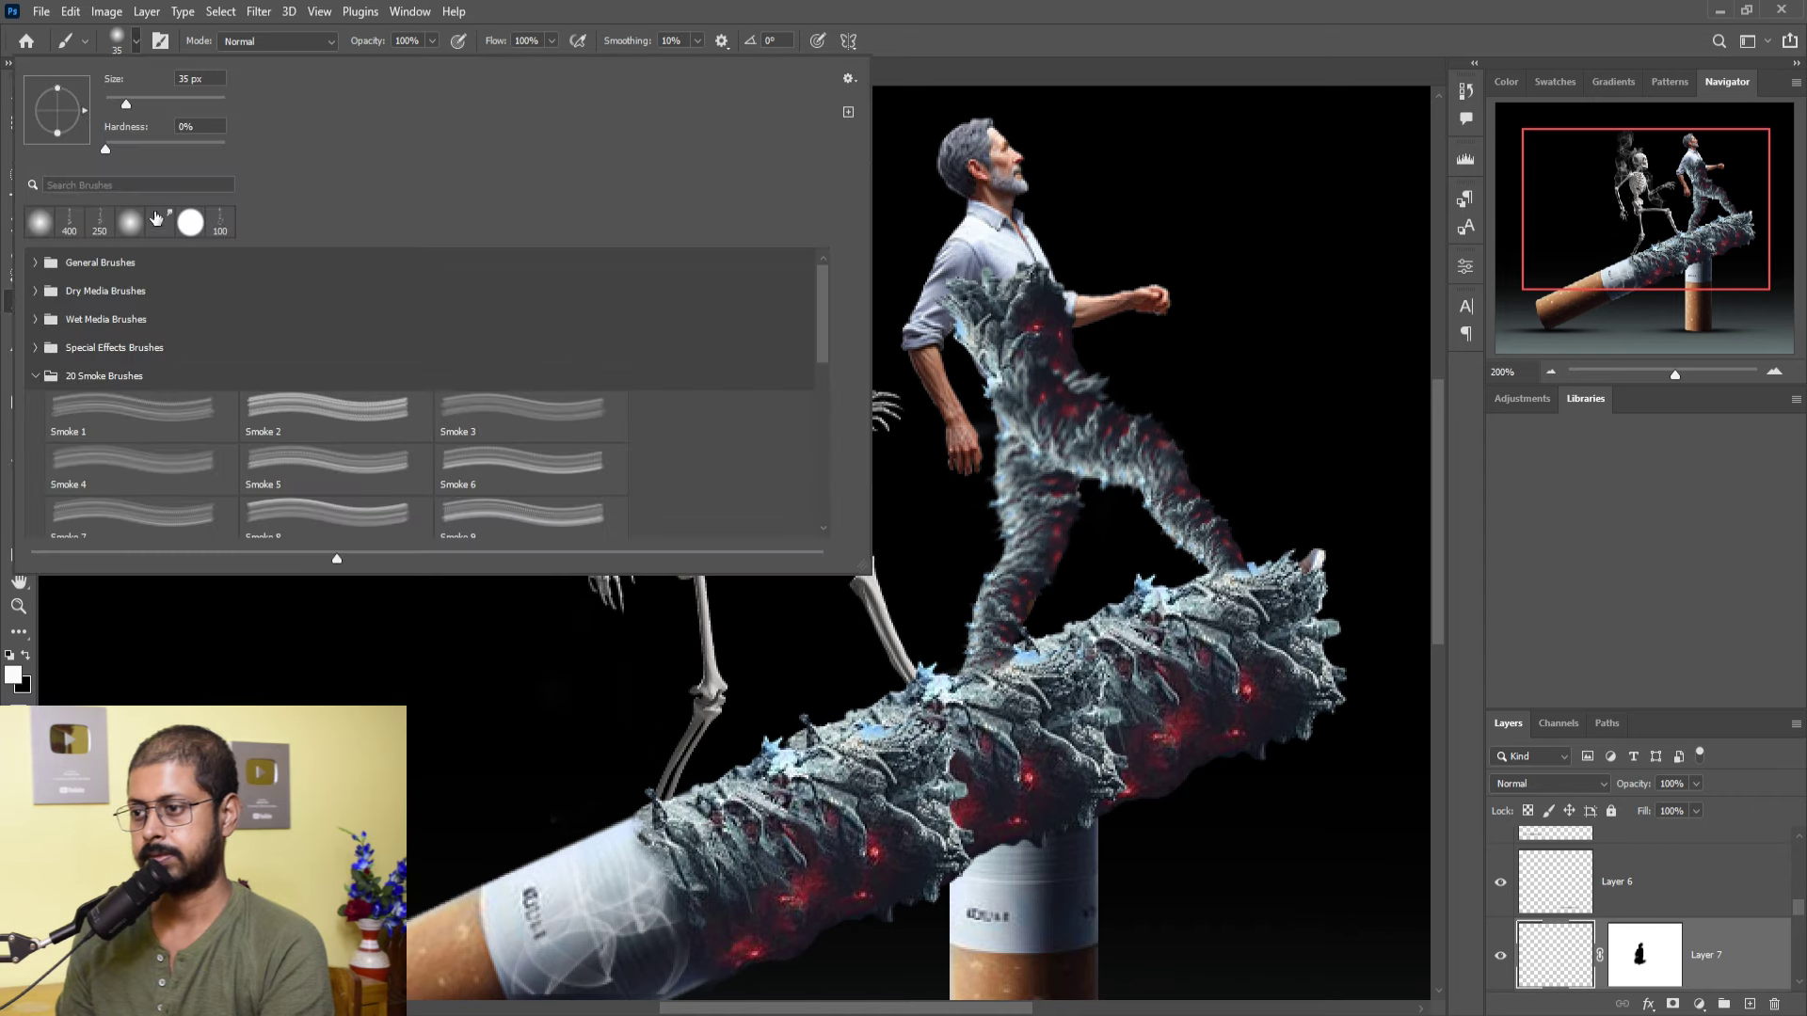
click(103, 226)
click(1079, 17)
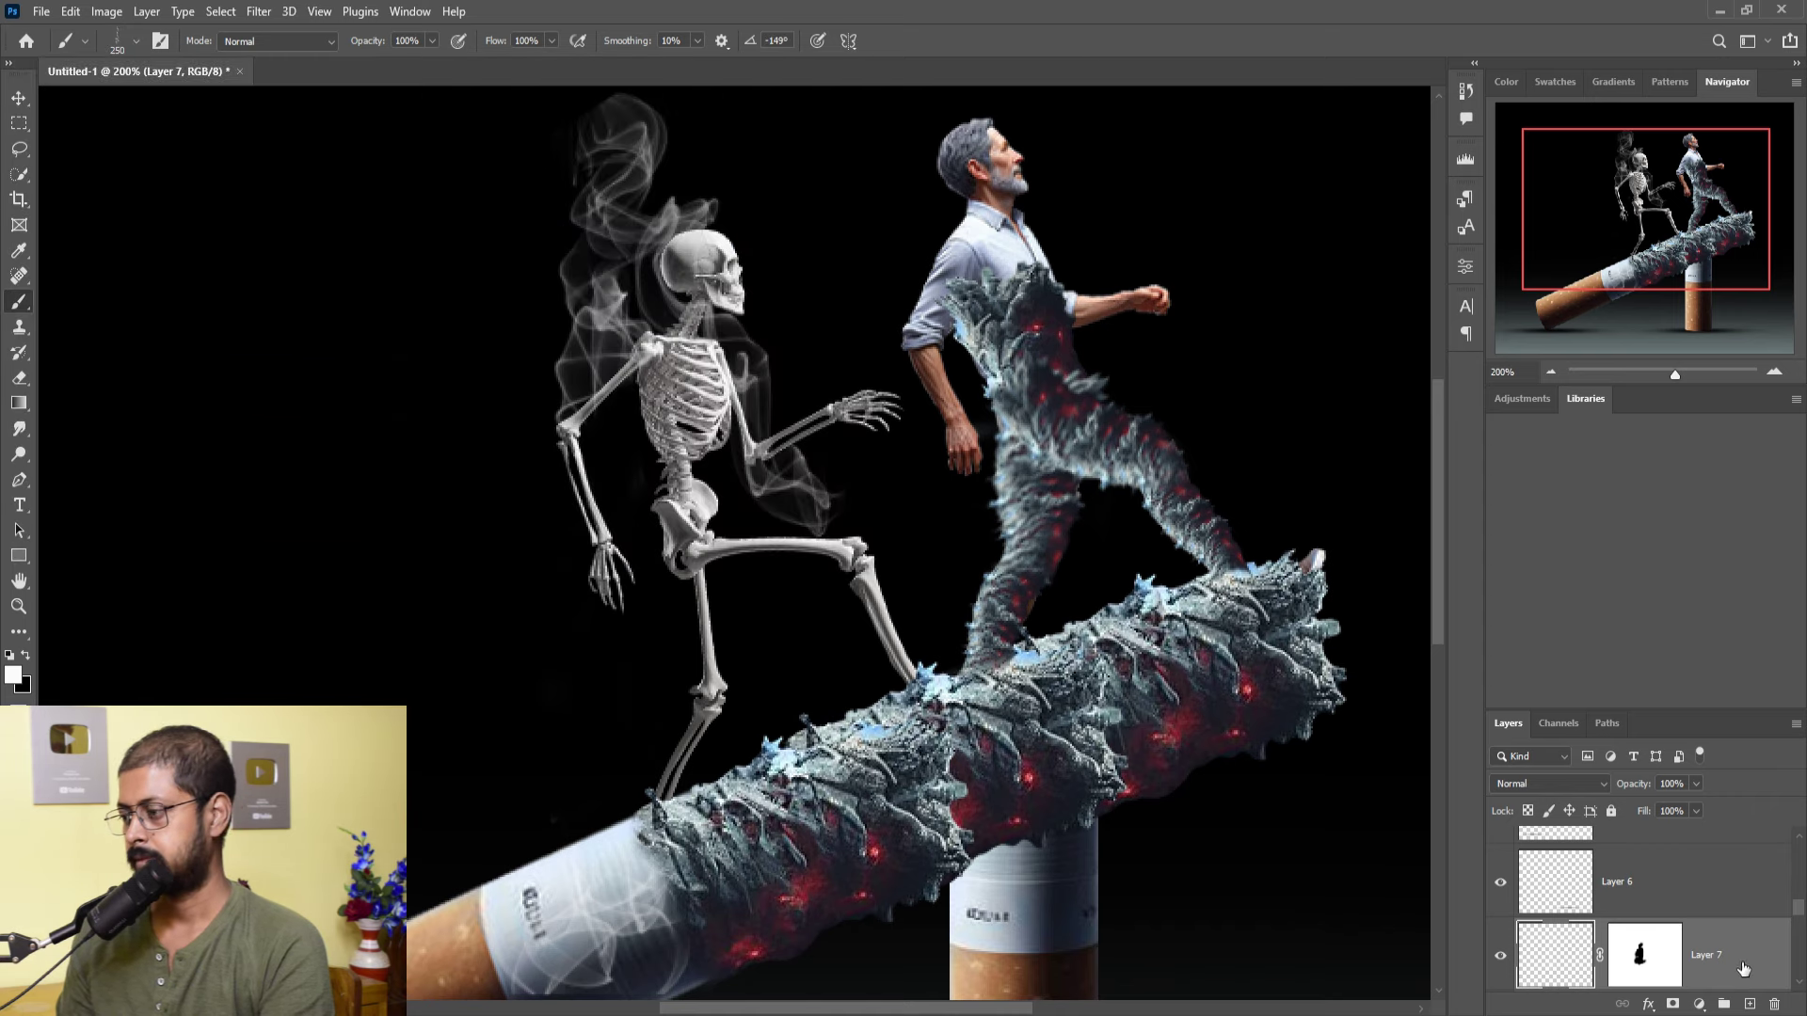
click(1749, 1004)
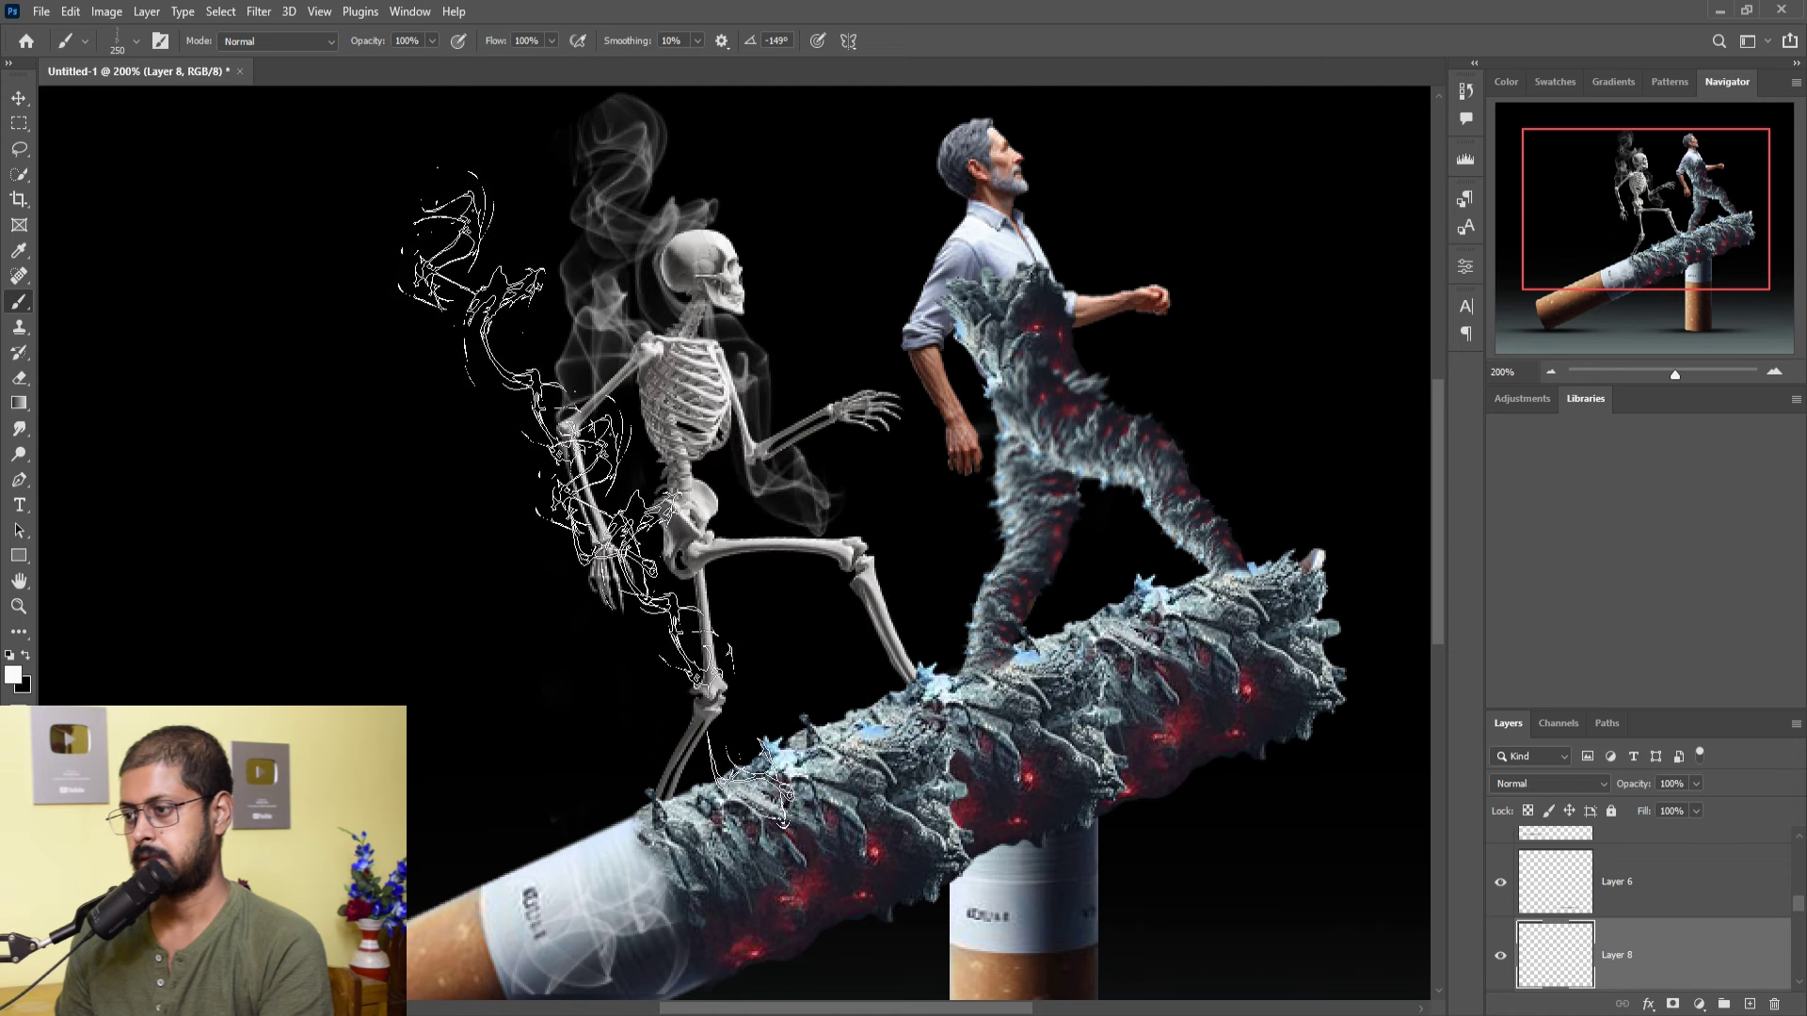
click(602, 497)
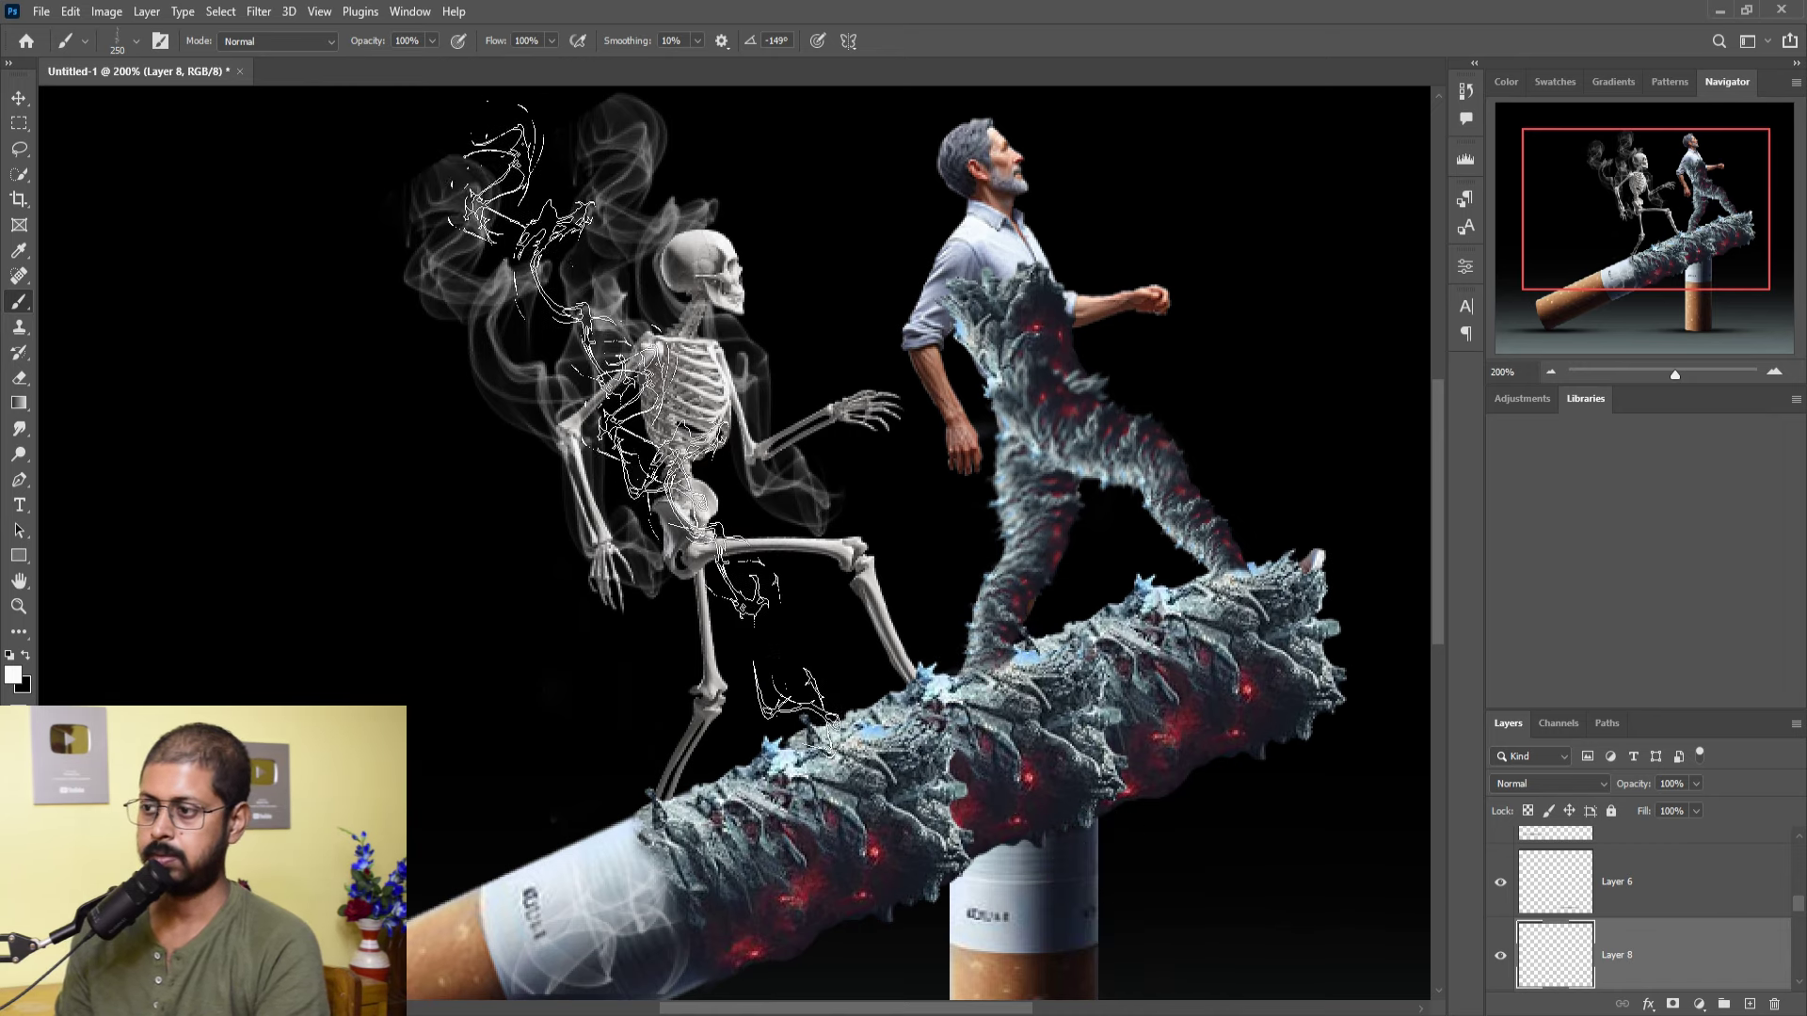
drag(553, 362, 632, 606)
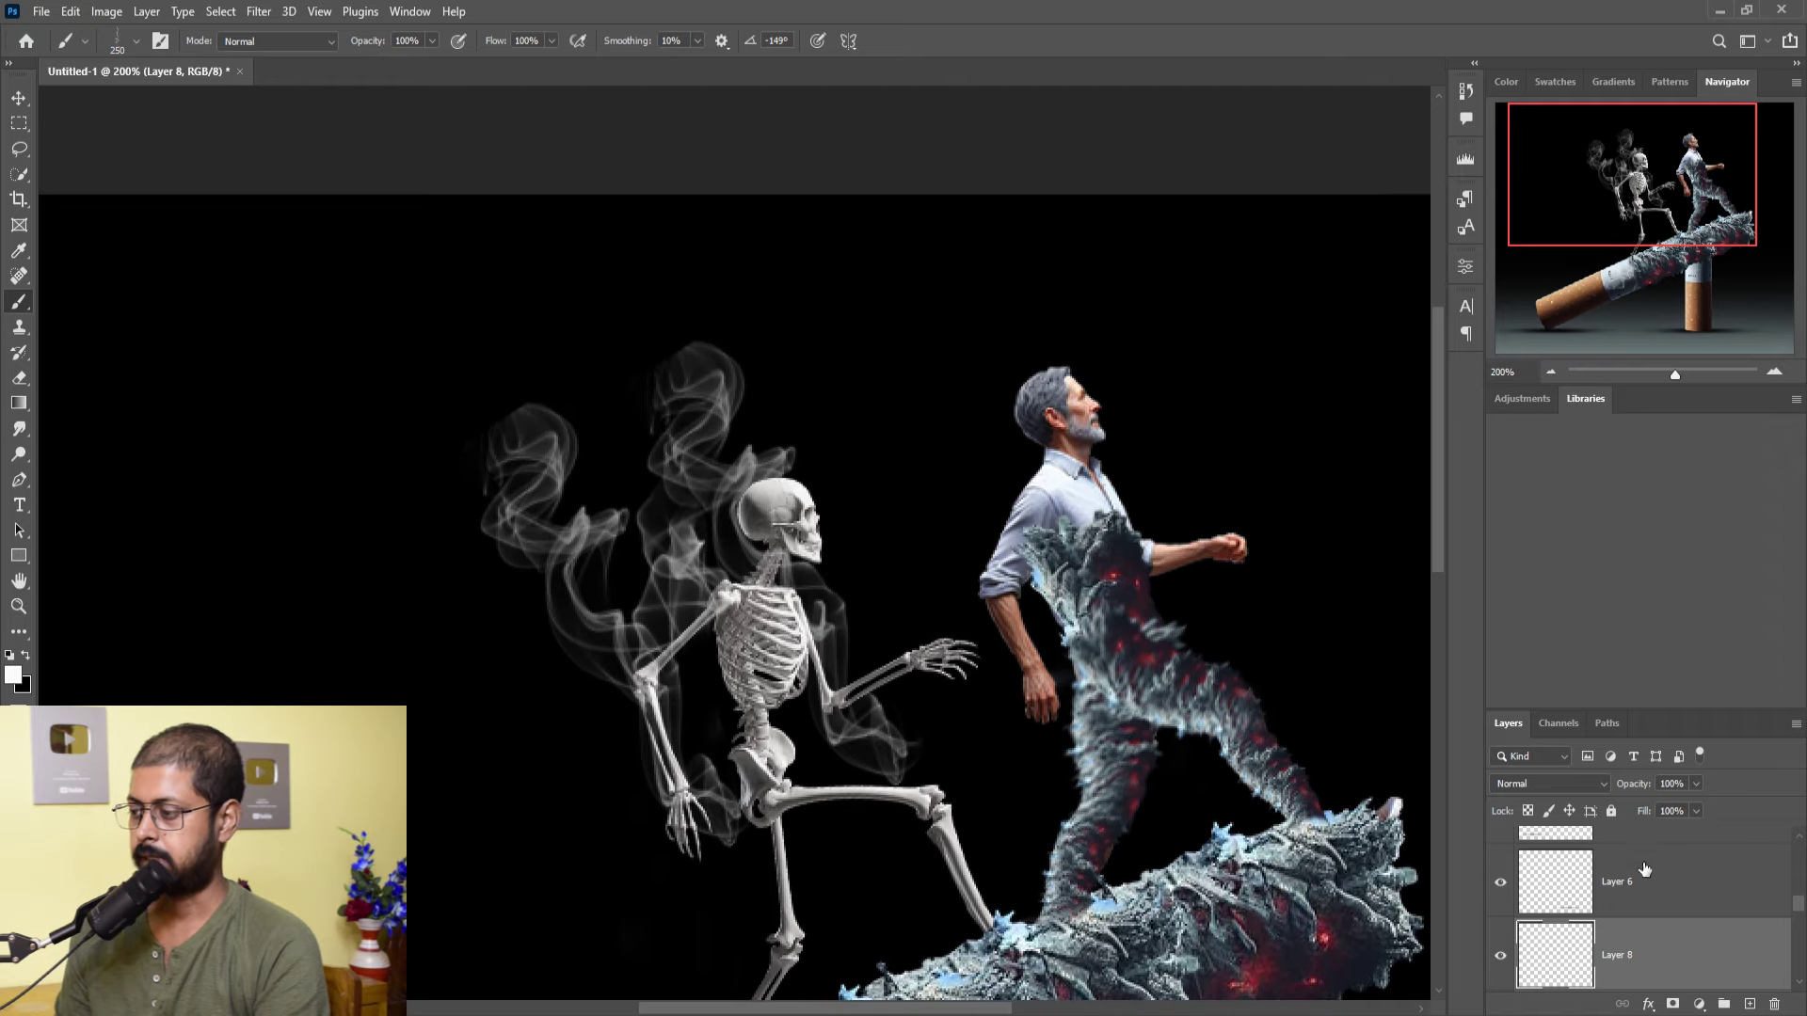
- Add a layer mask to Layer 8 and return to painting white on its pixels
click(1672, 1004)
key(x)
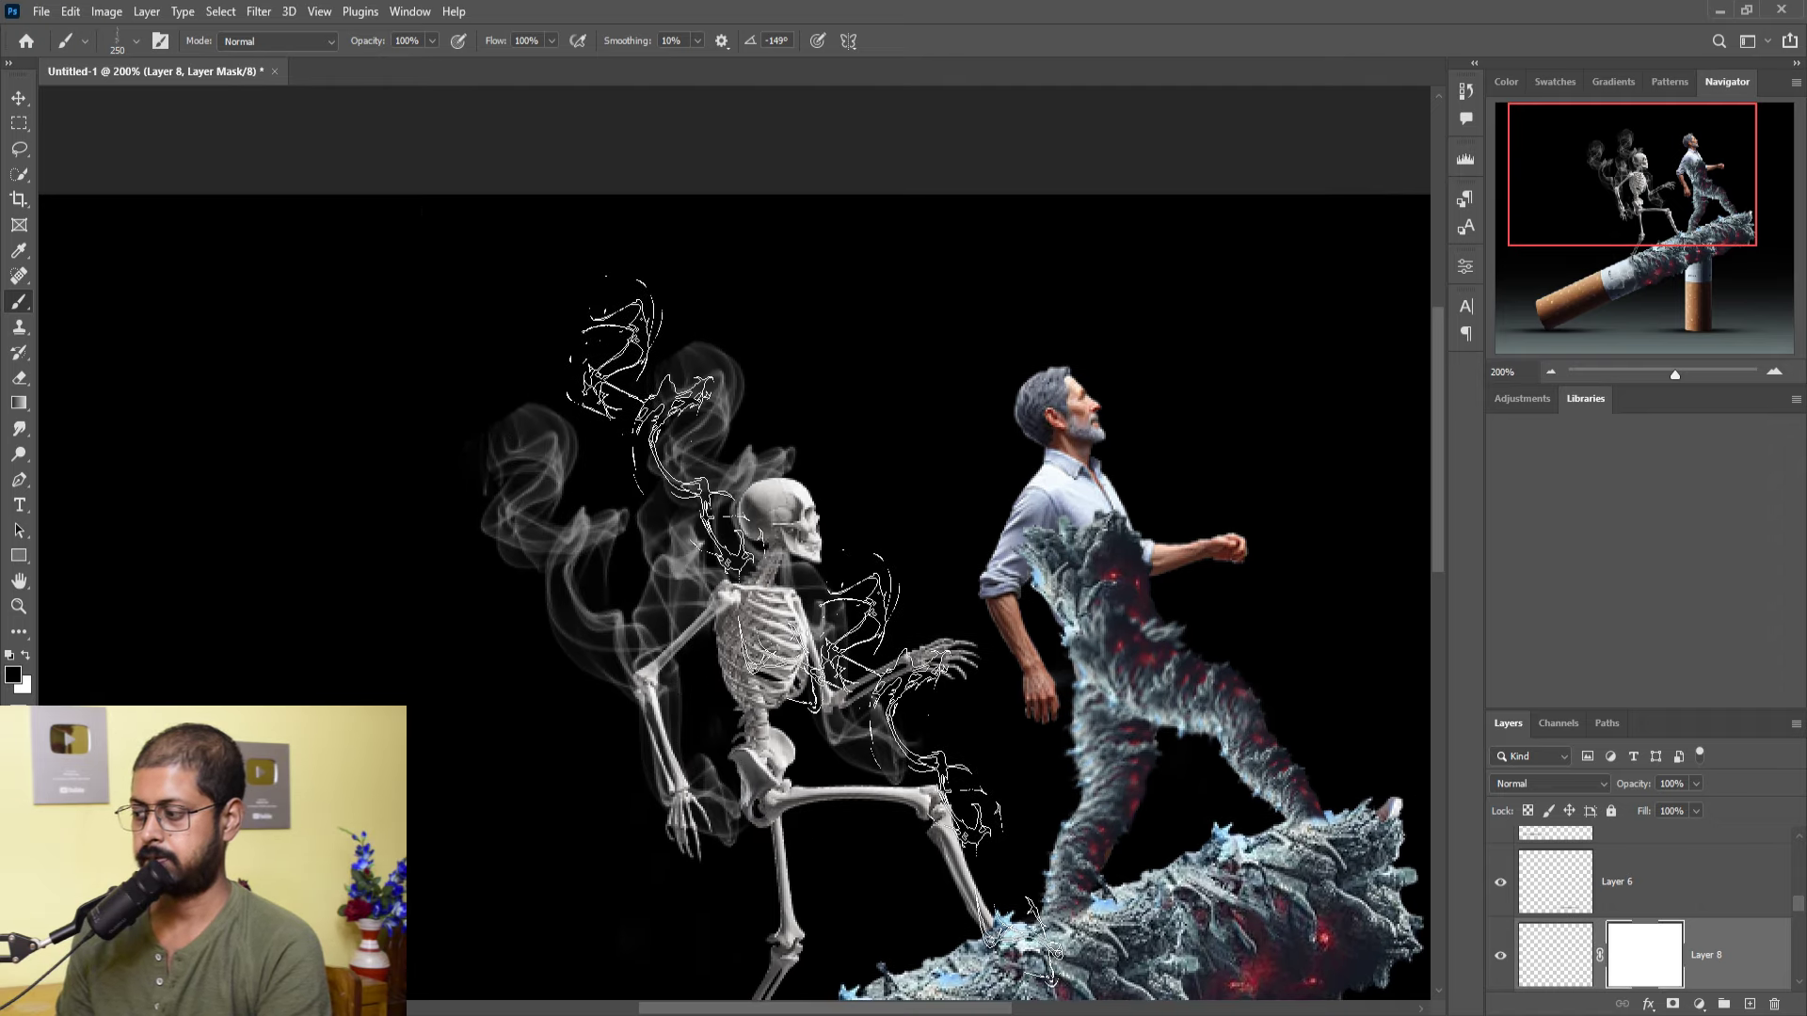
click(1555, 955)
key(x)
- Stamp tall white smoke plumes above the skeleton, enlarging the brush as needed
click(534, 507)
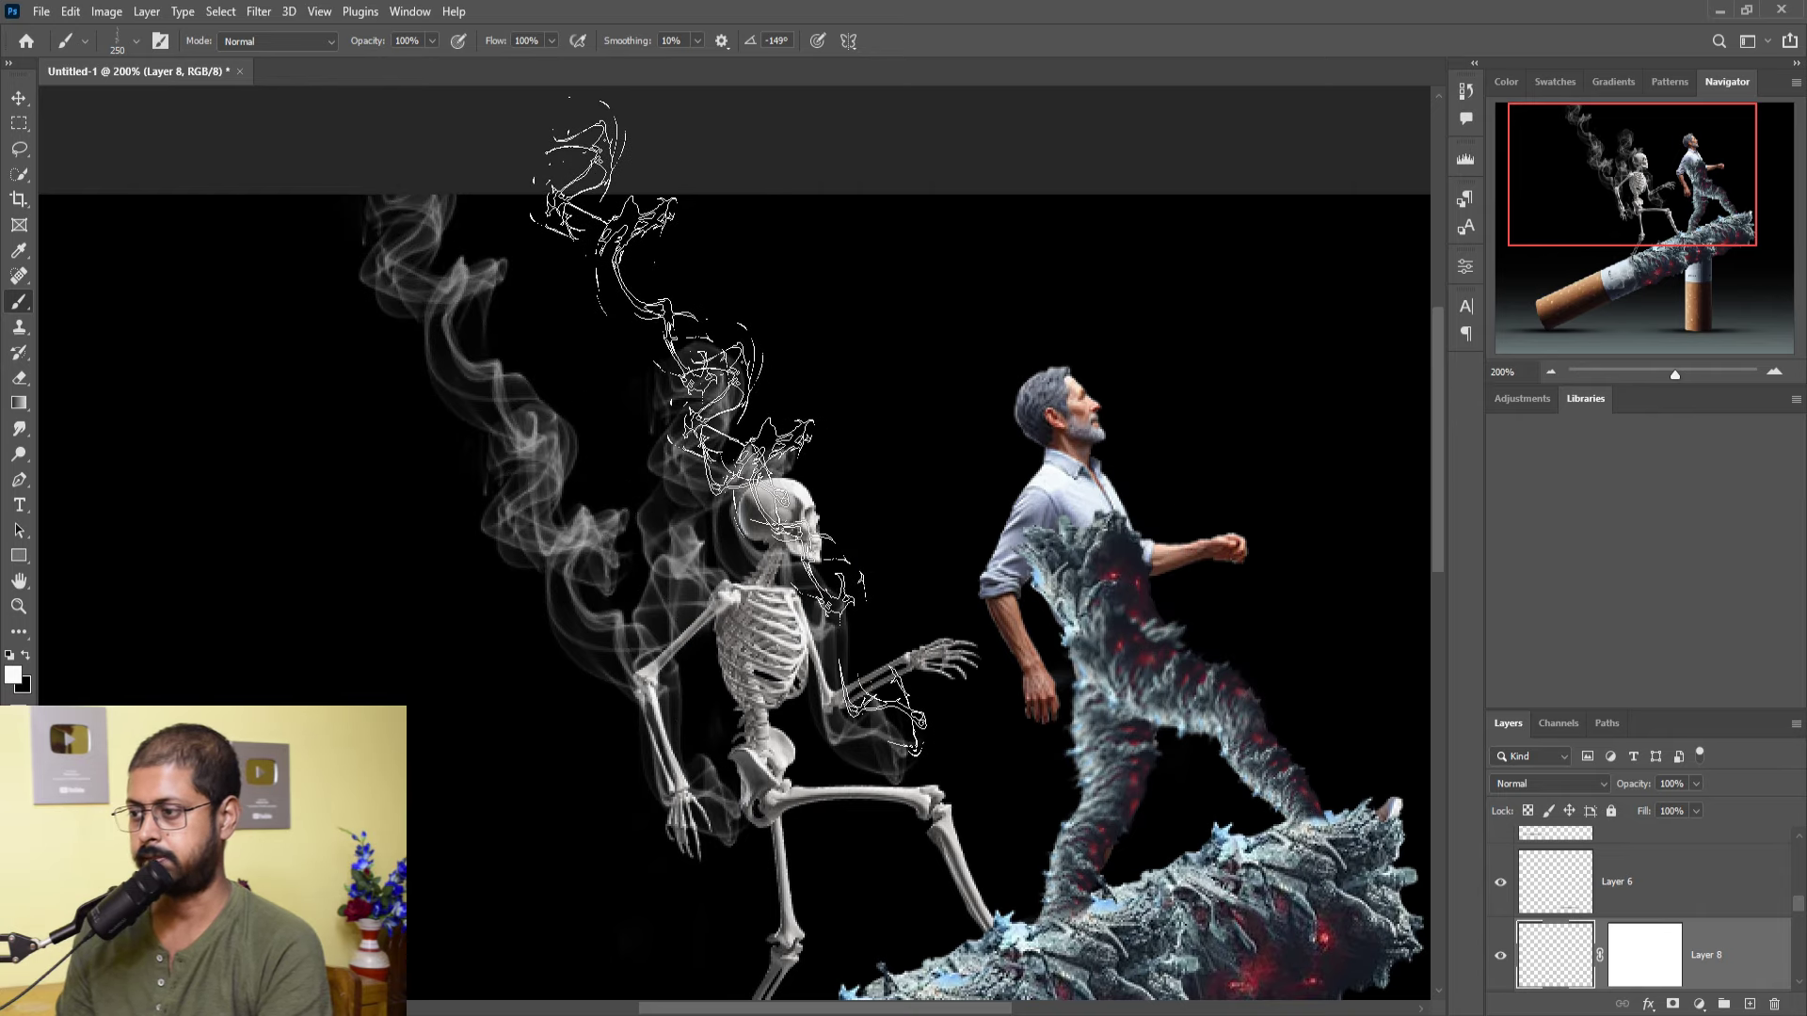
click(725, 429)
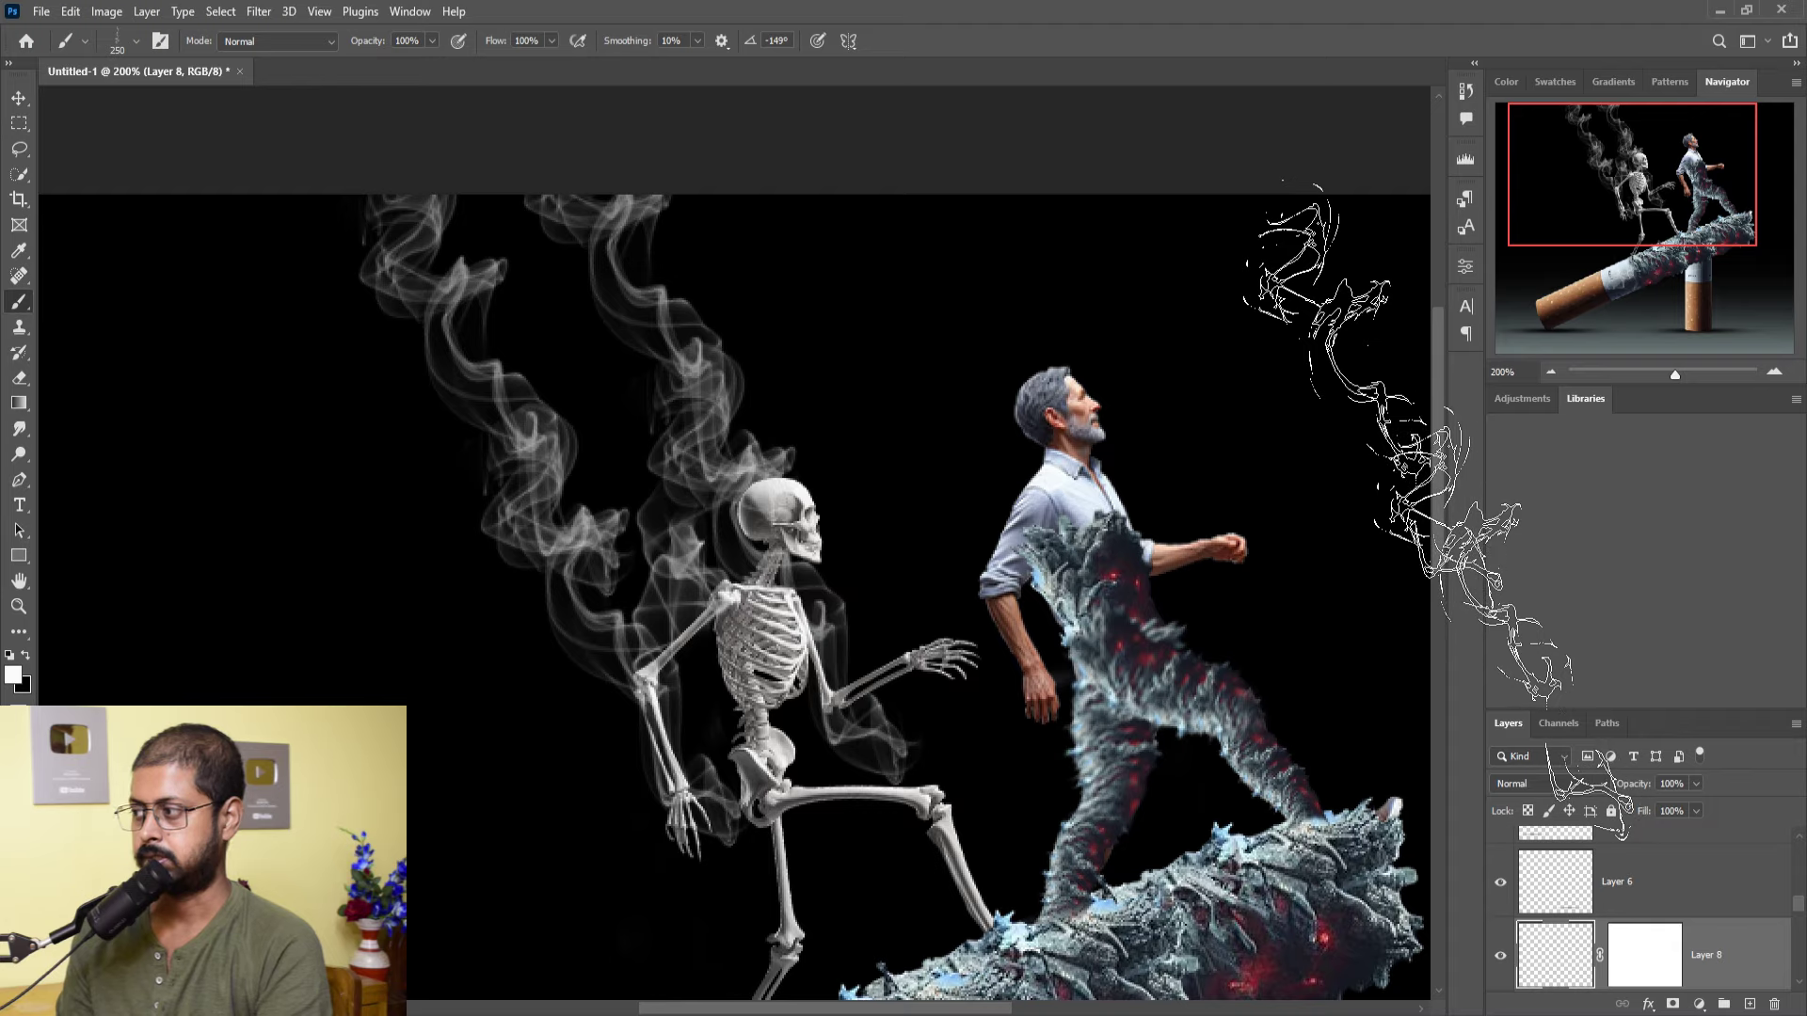
key(bracketright)
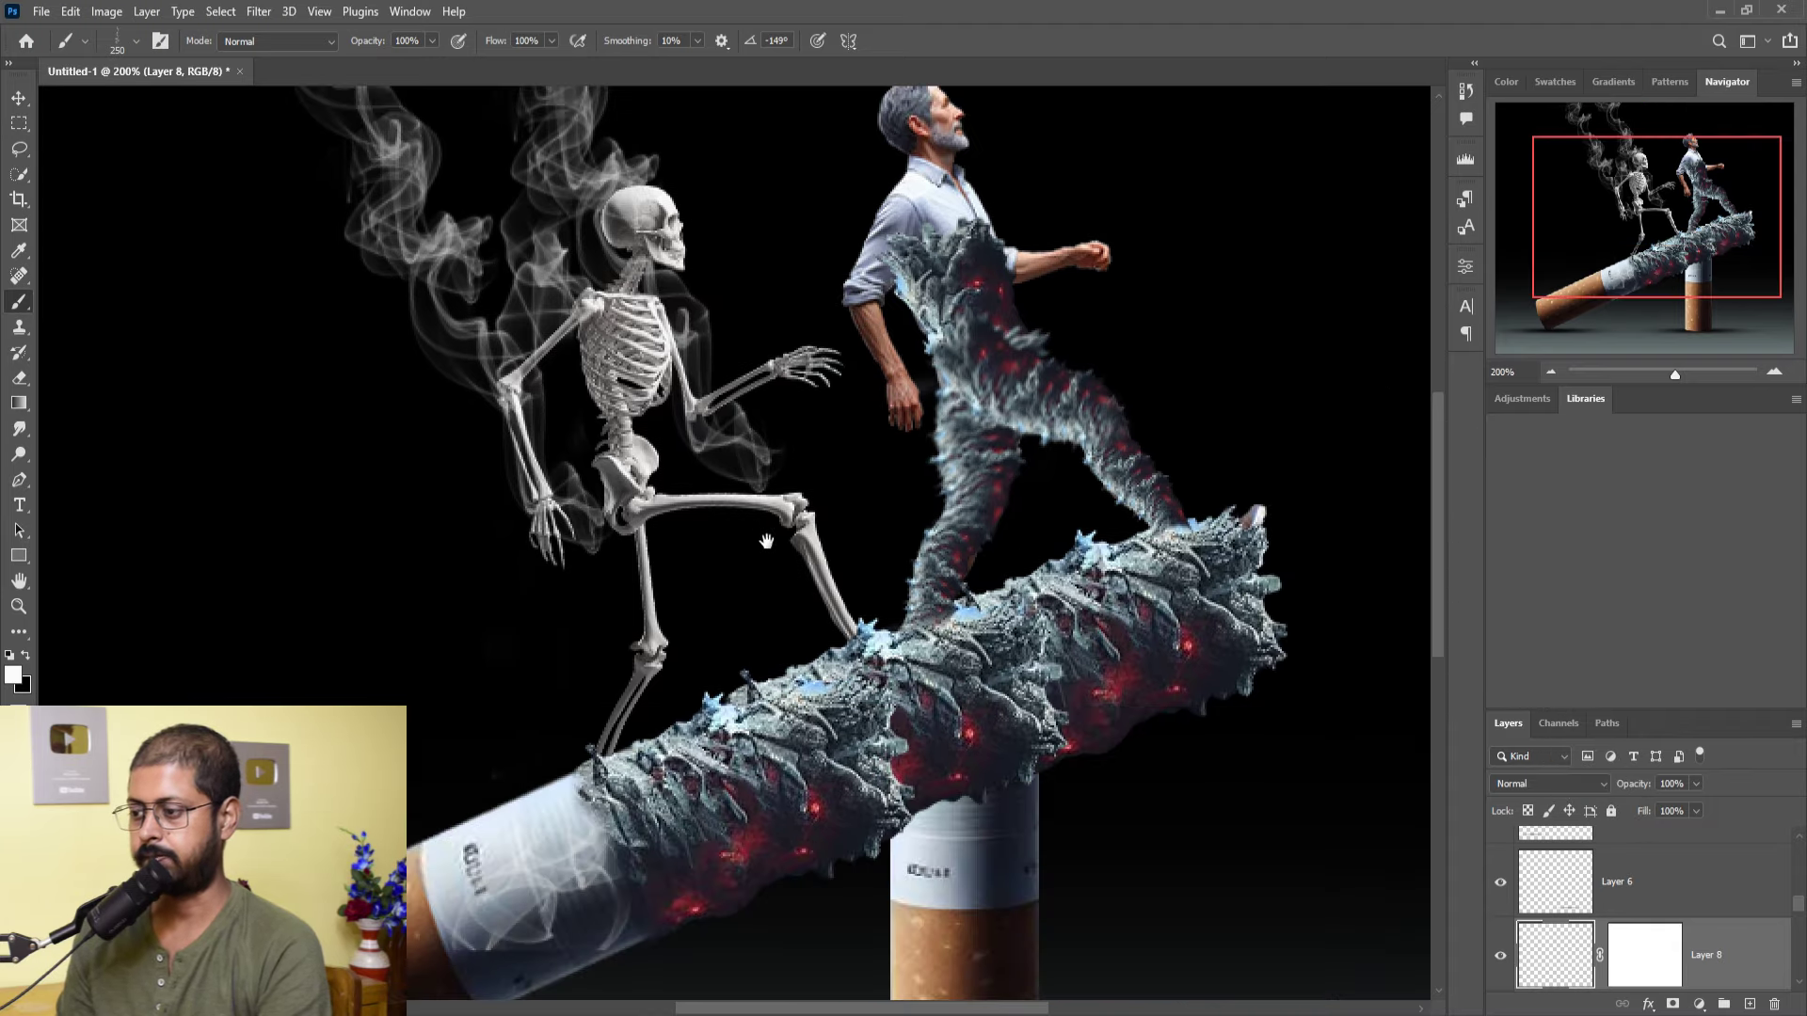
drag(833, 1012, 697, 720)
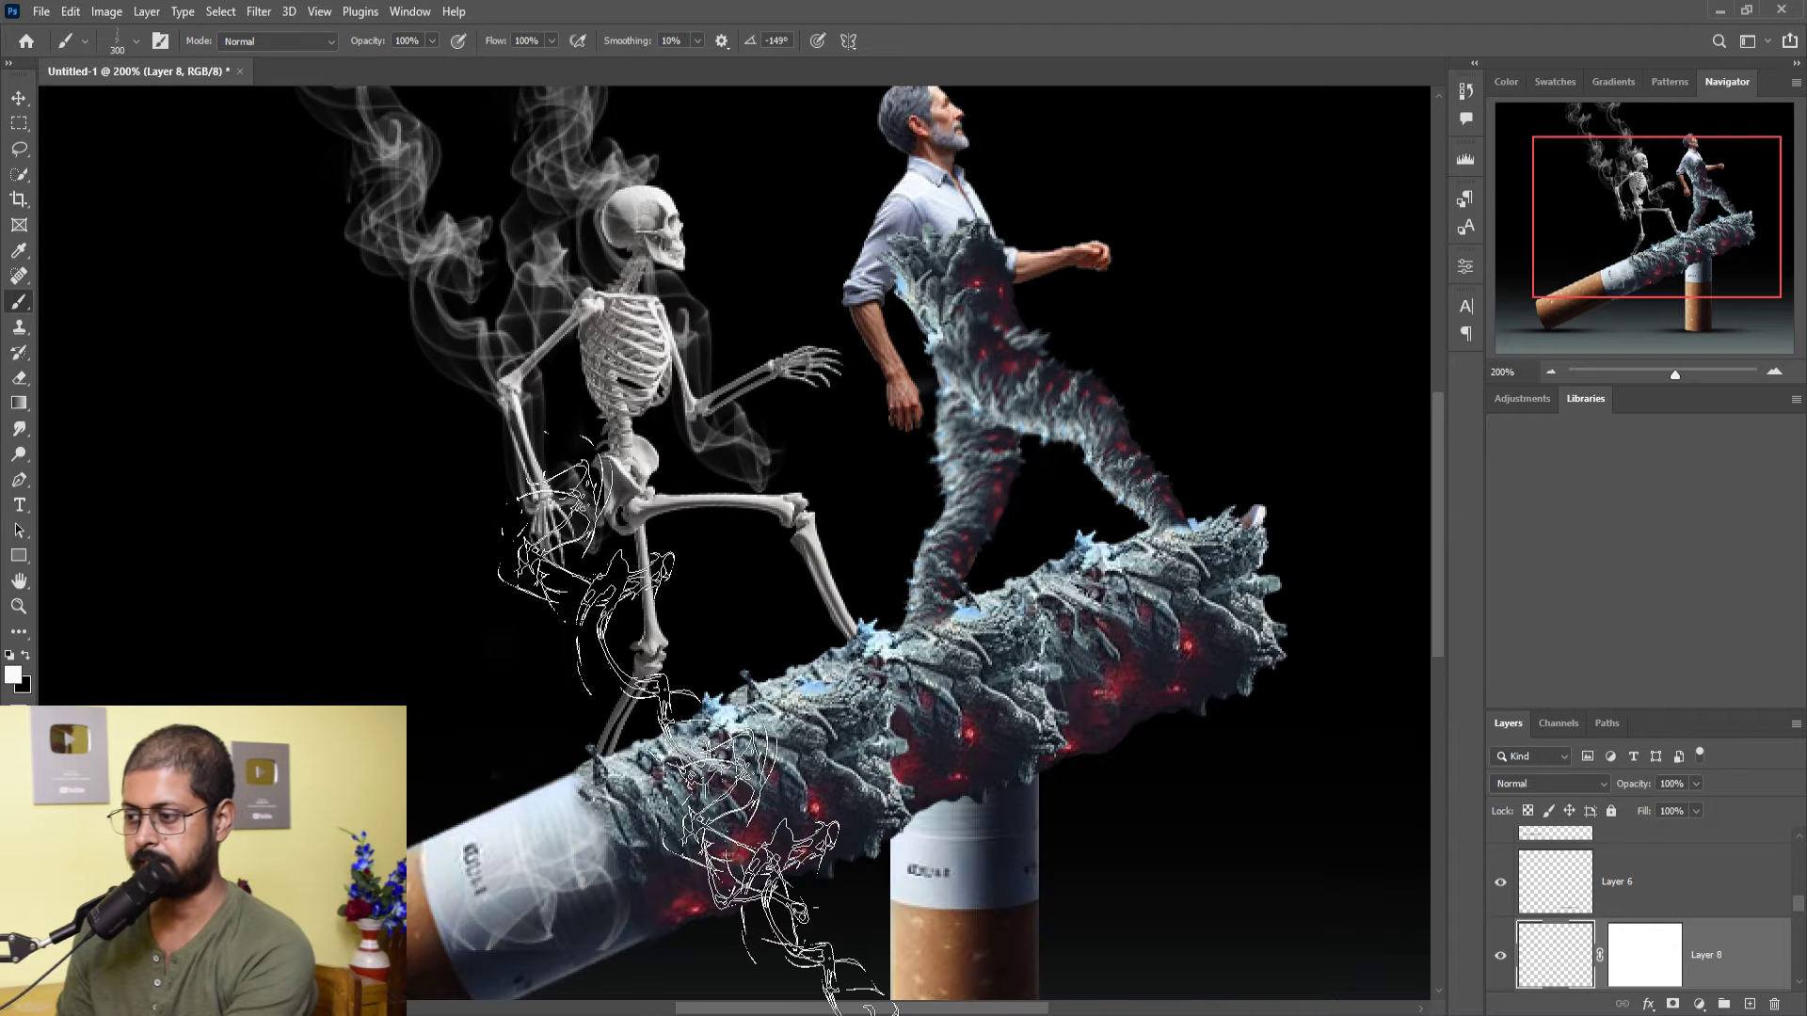
key(bracketright)
key(bracketright)
key(bracketright)
key(bracketright)
key(bracketleft)
key(bracketleft)
key(bracketleft)
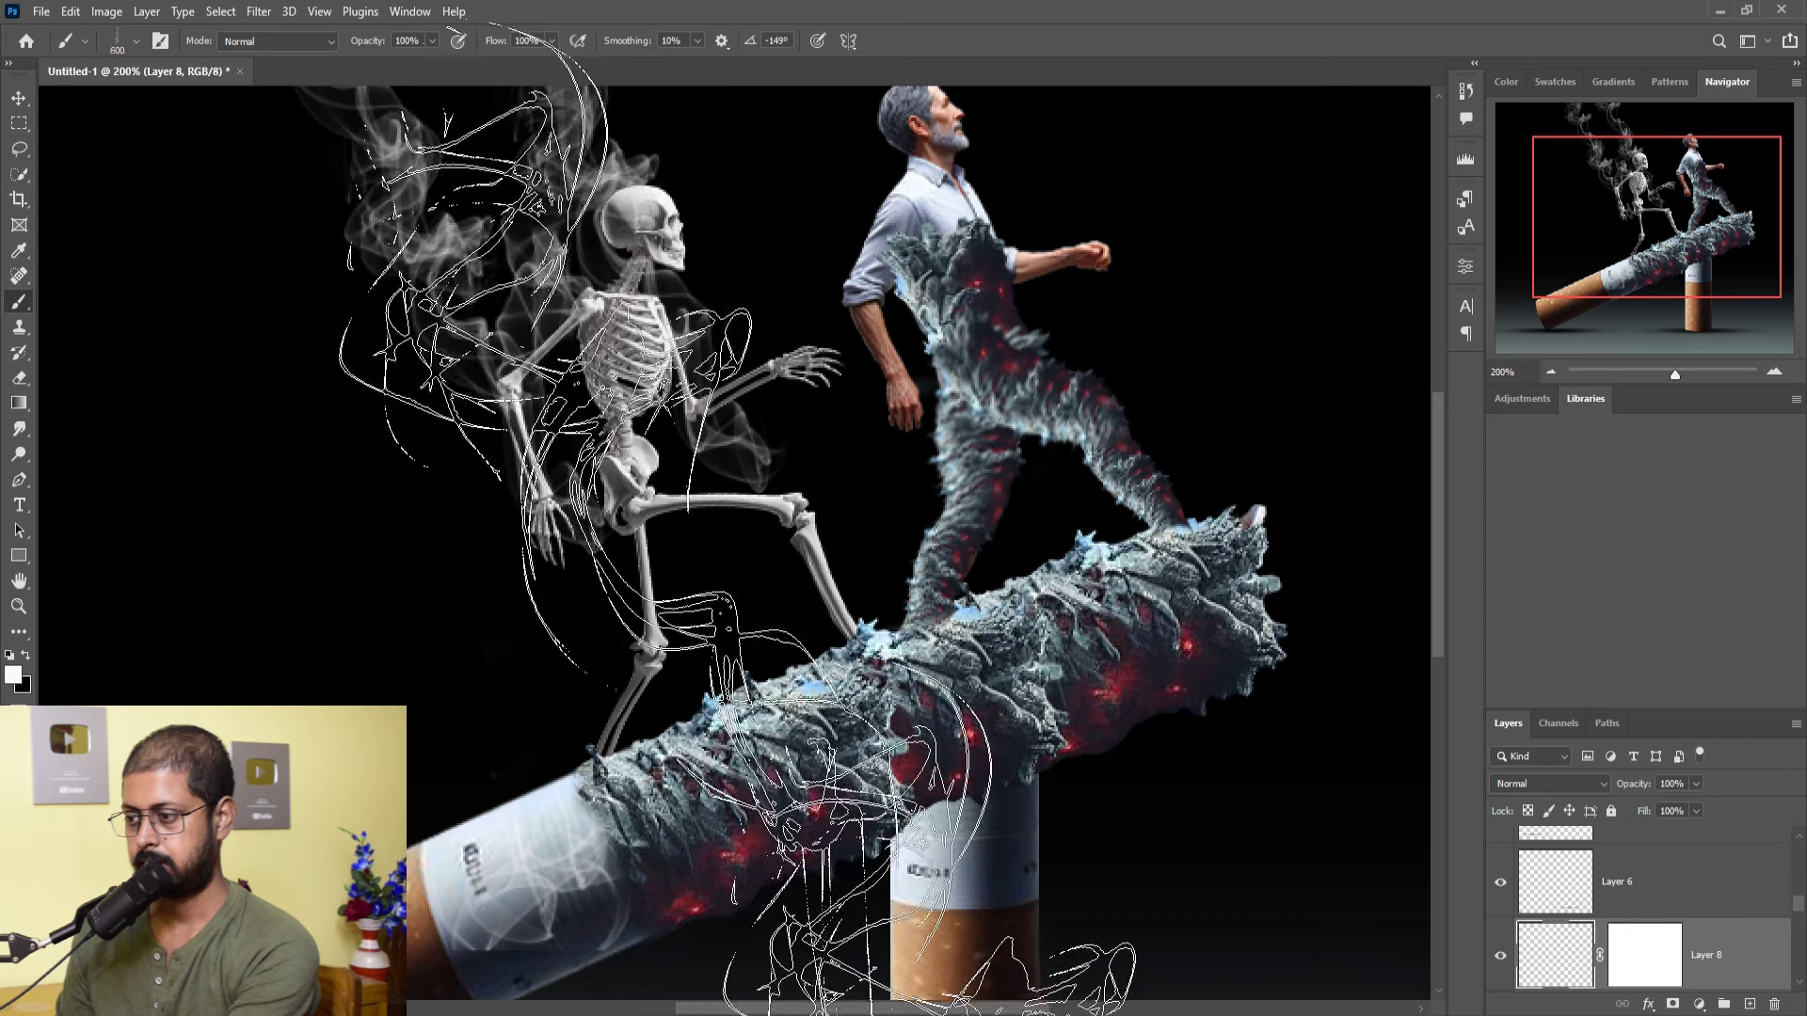
key(bracketright)
- Rotate the smoke brush tip and paint soft smoke around the skeleton's lower leg
right_click(701, 673)
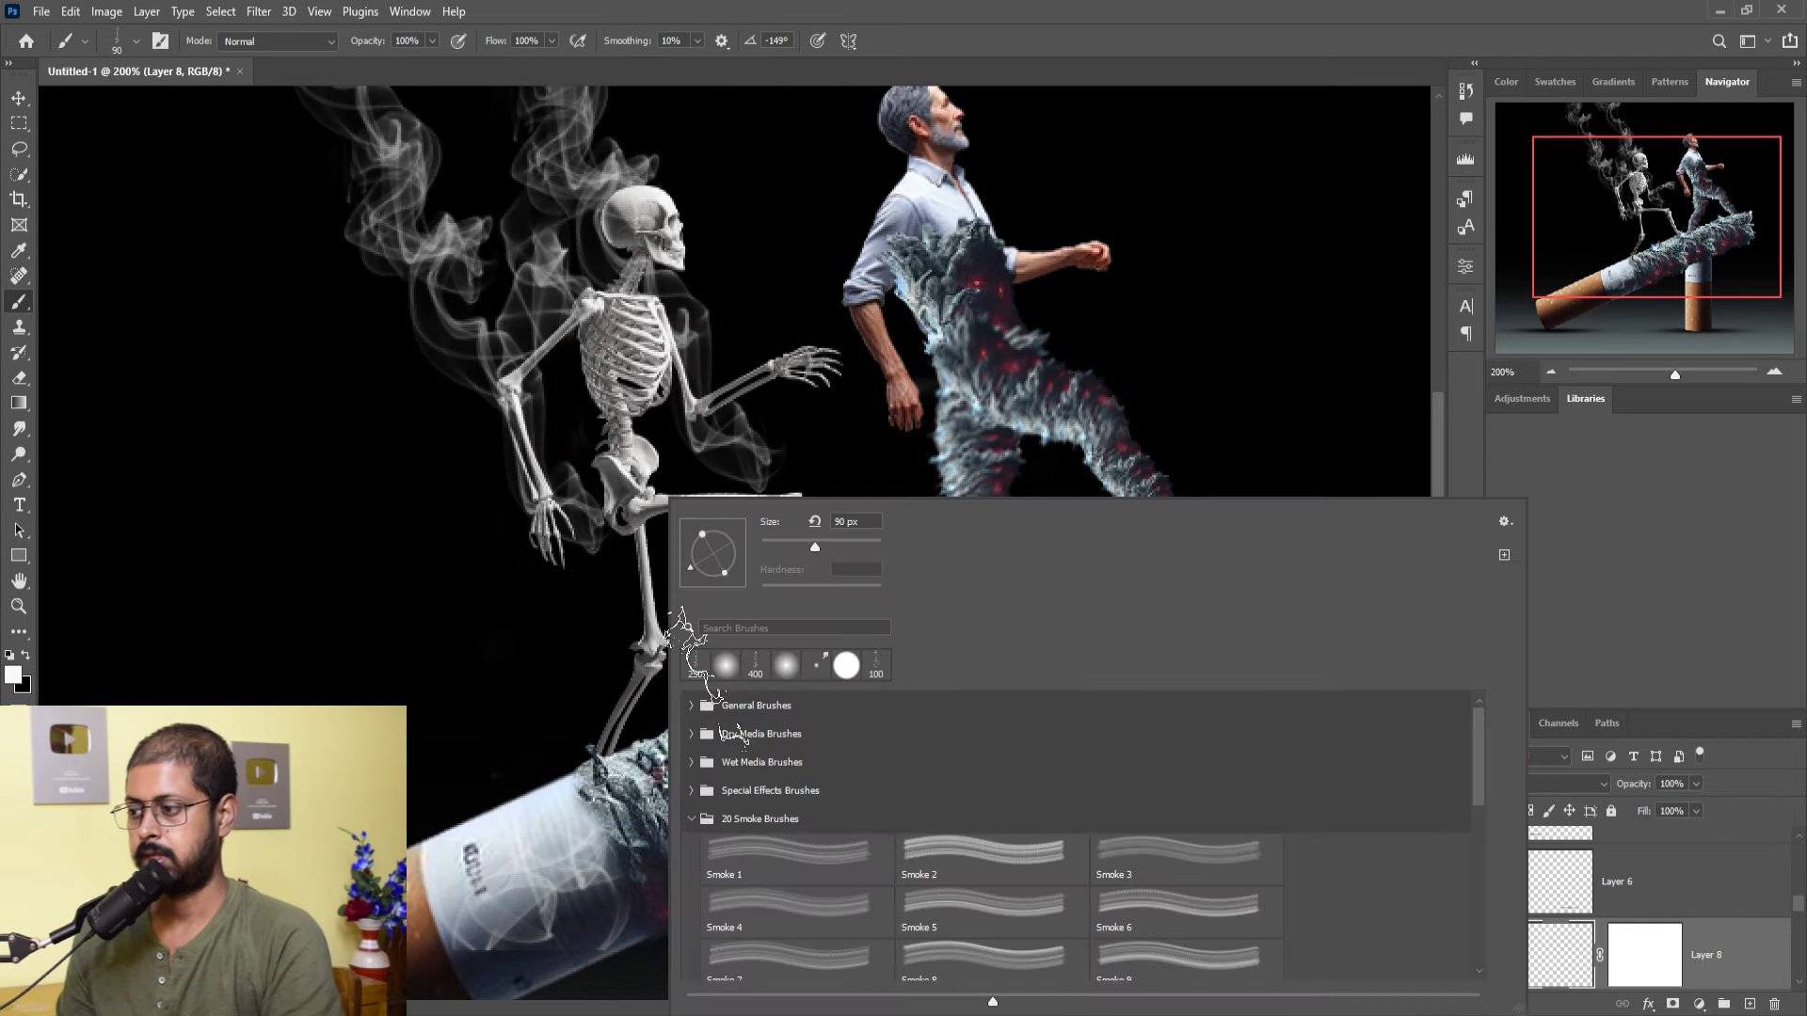
click(691, 548)
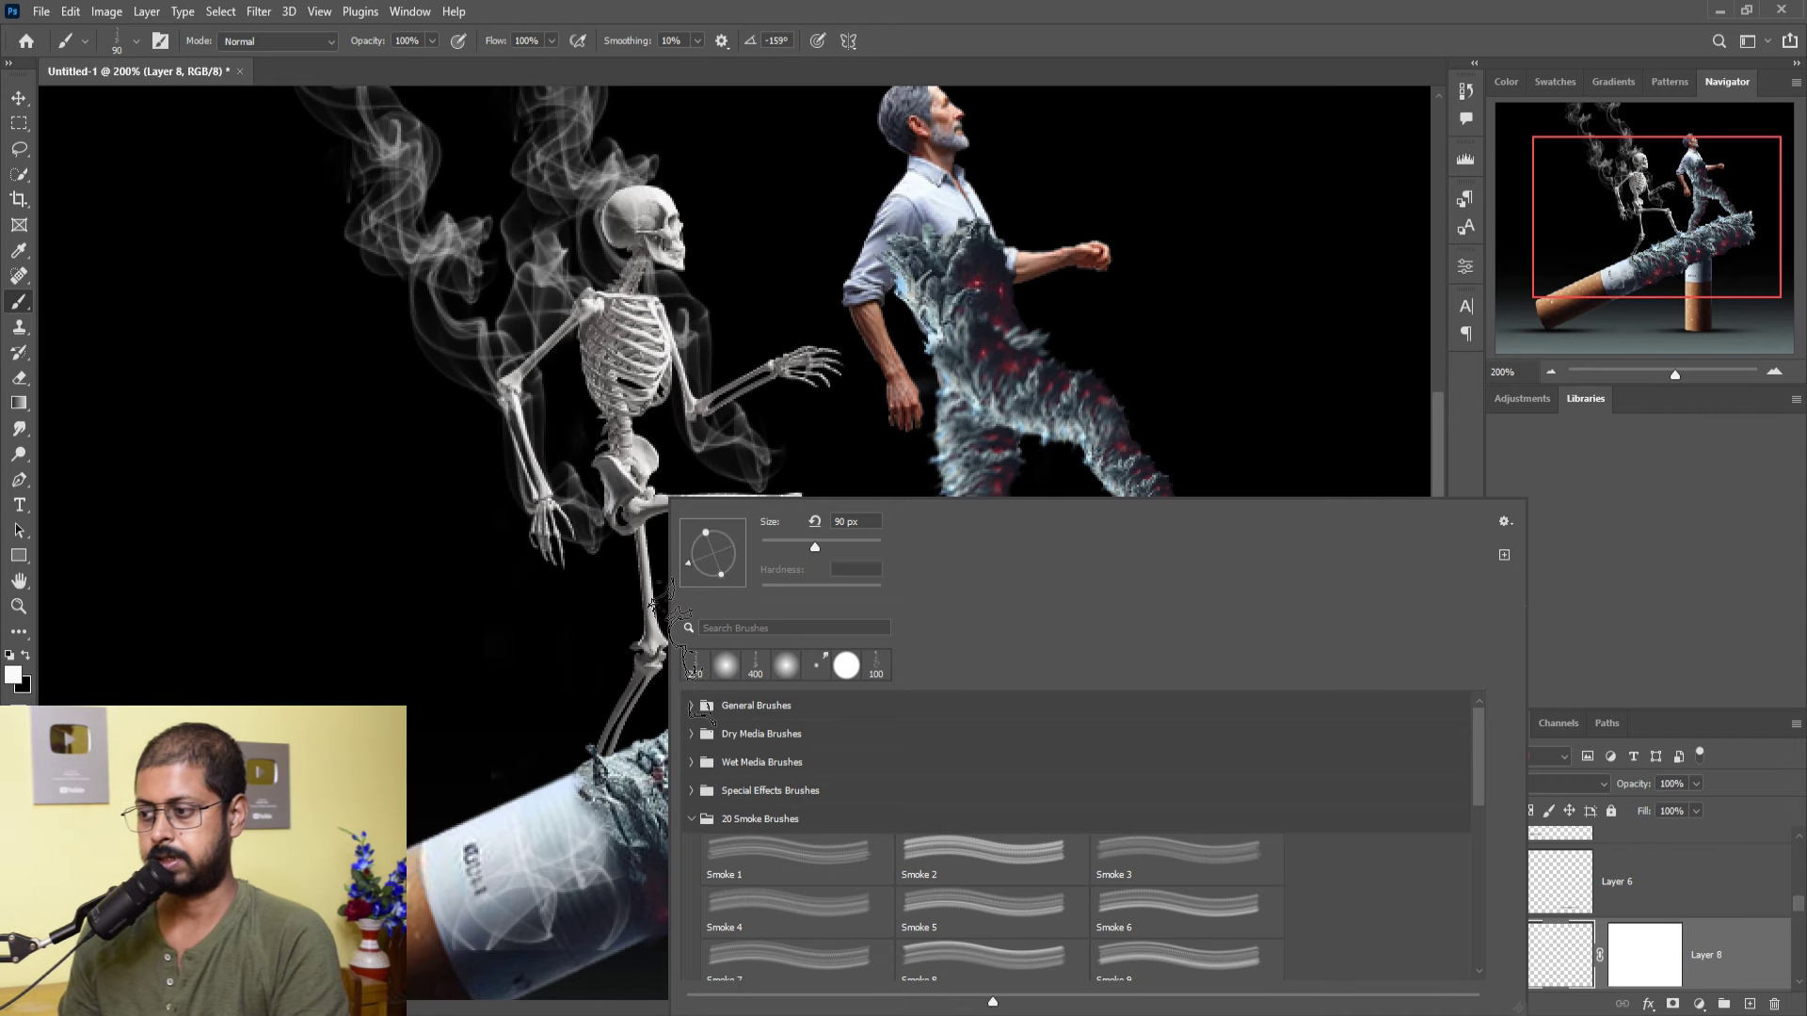
key(Return)
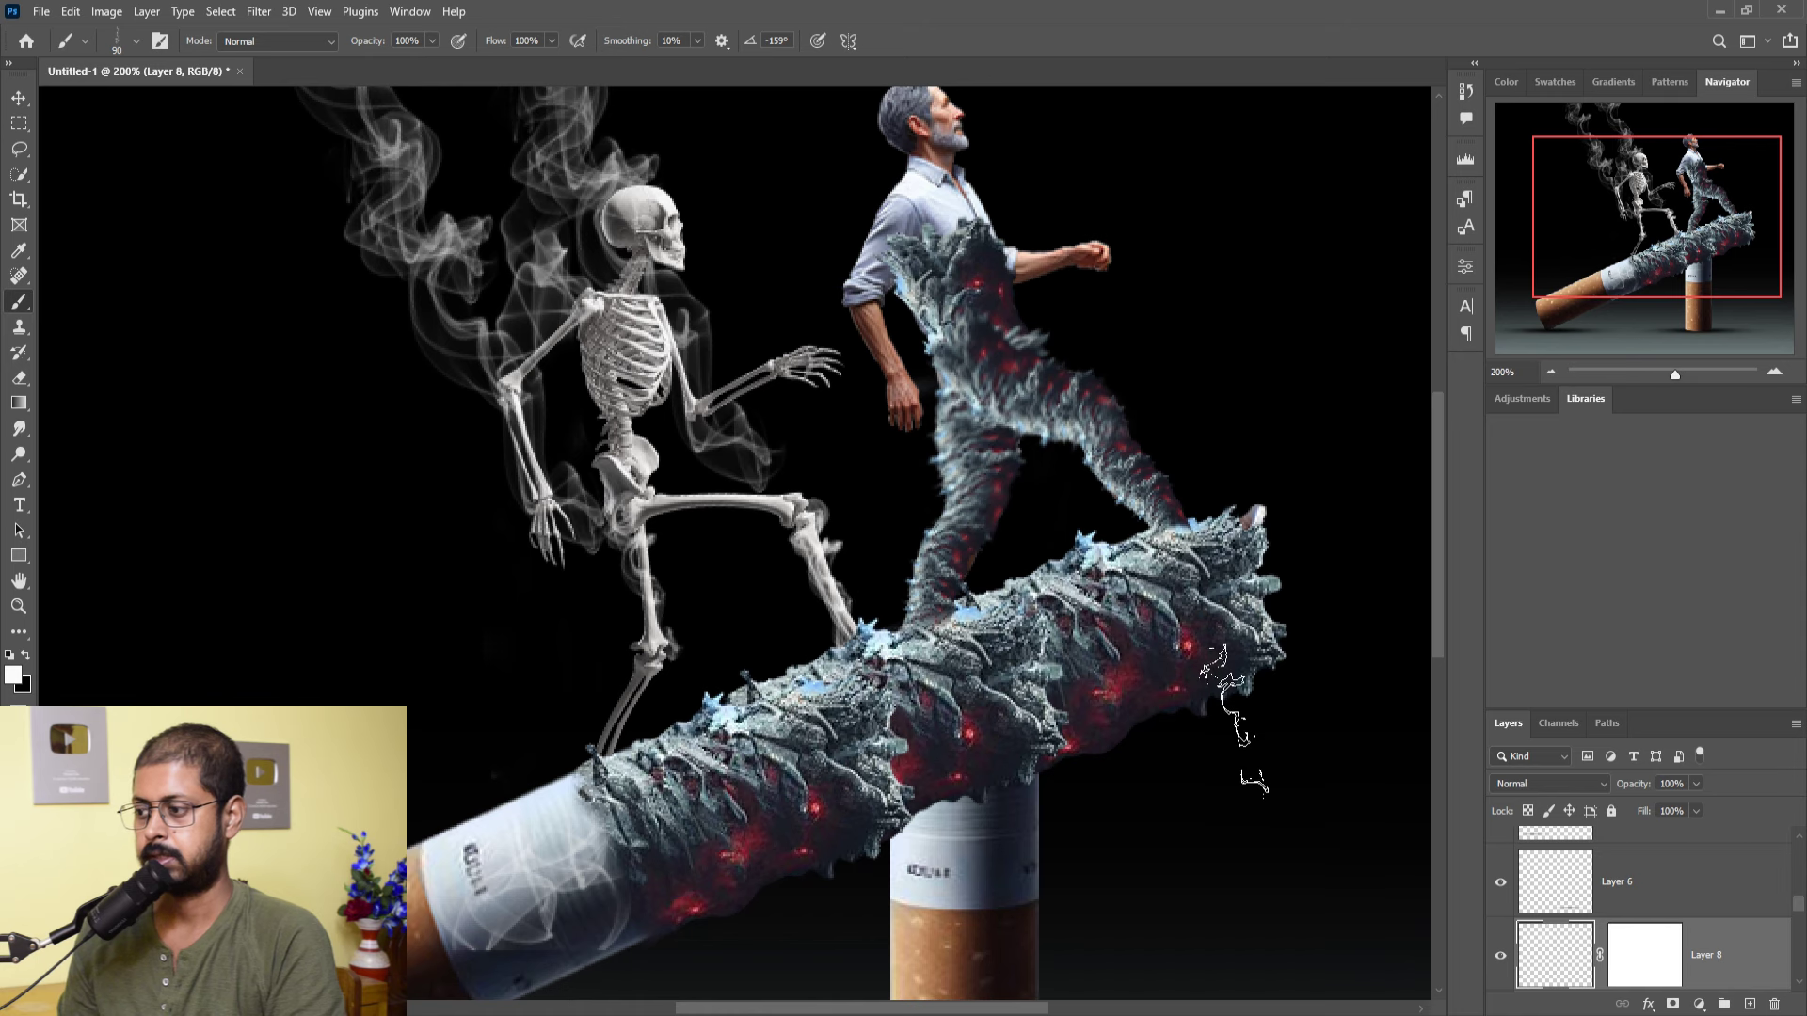
right_click(871, 569)
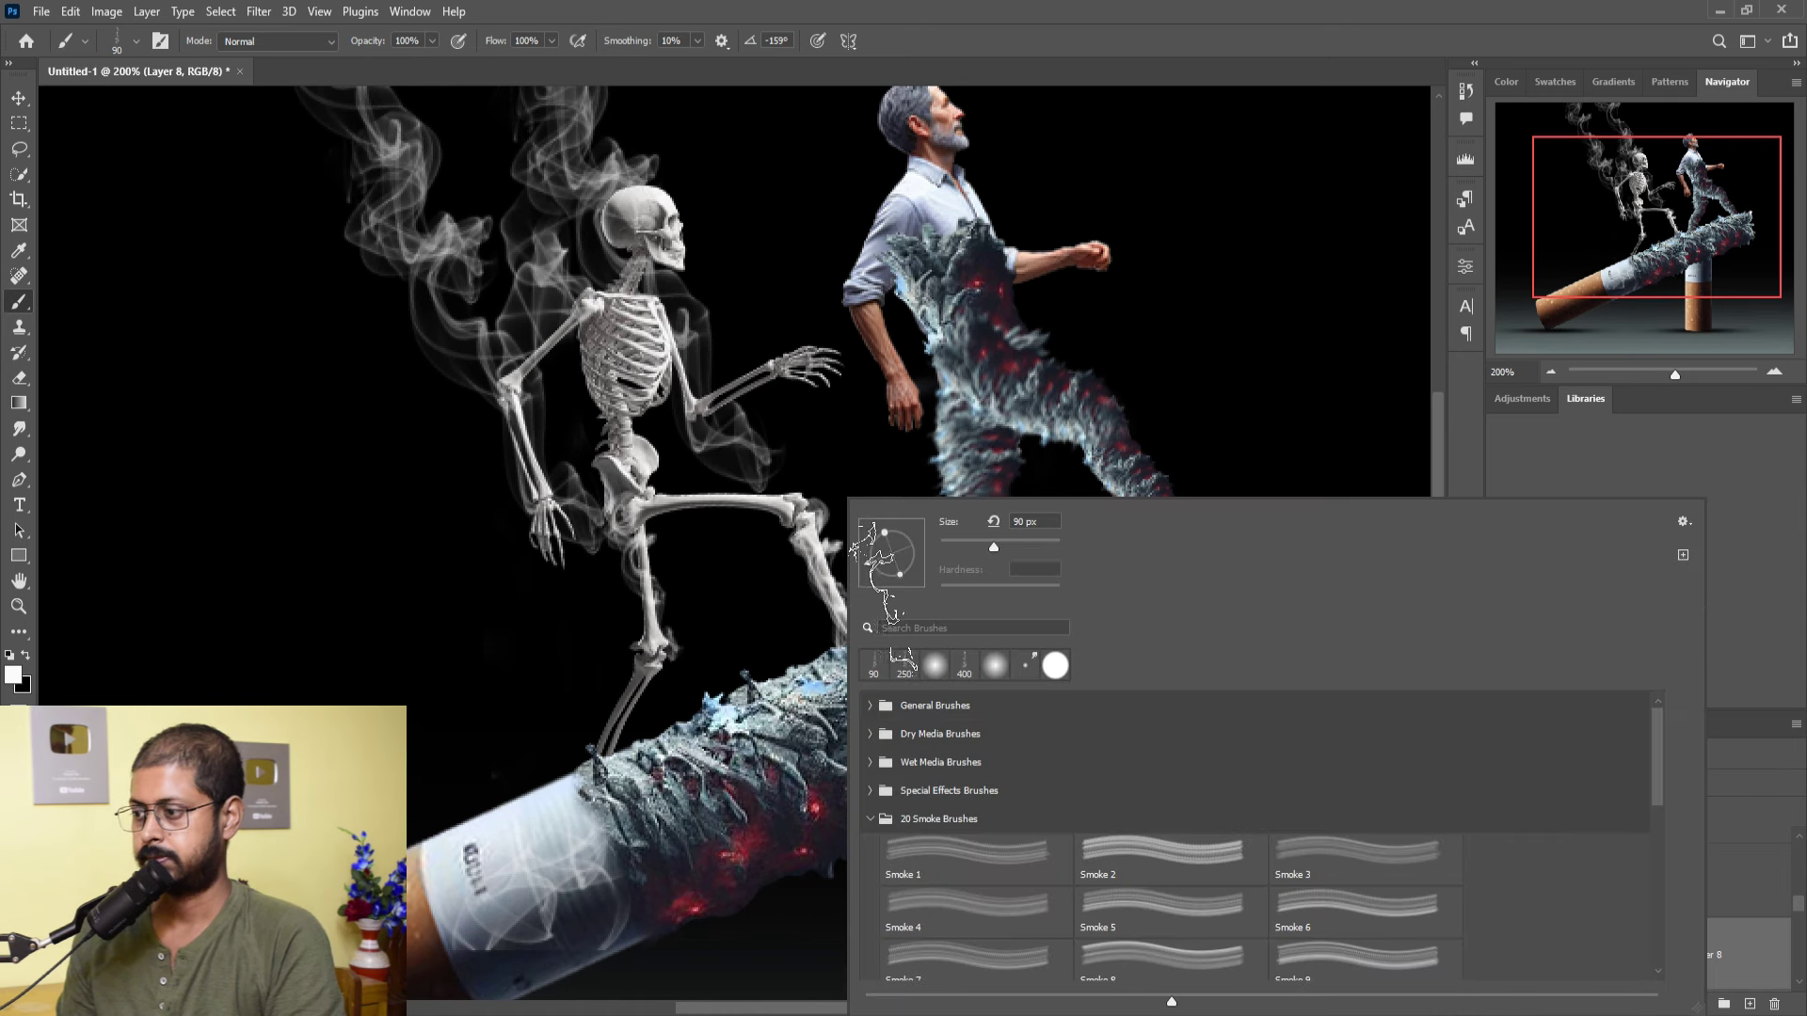
drag(867, 559, 866, 551)
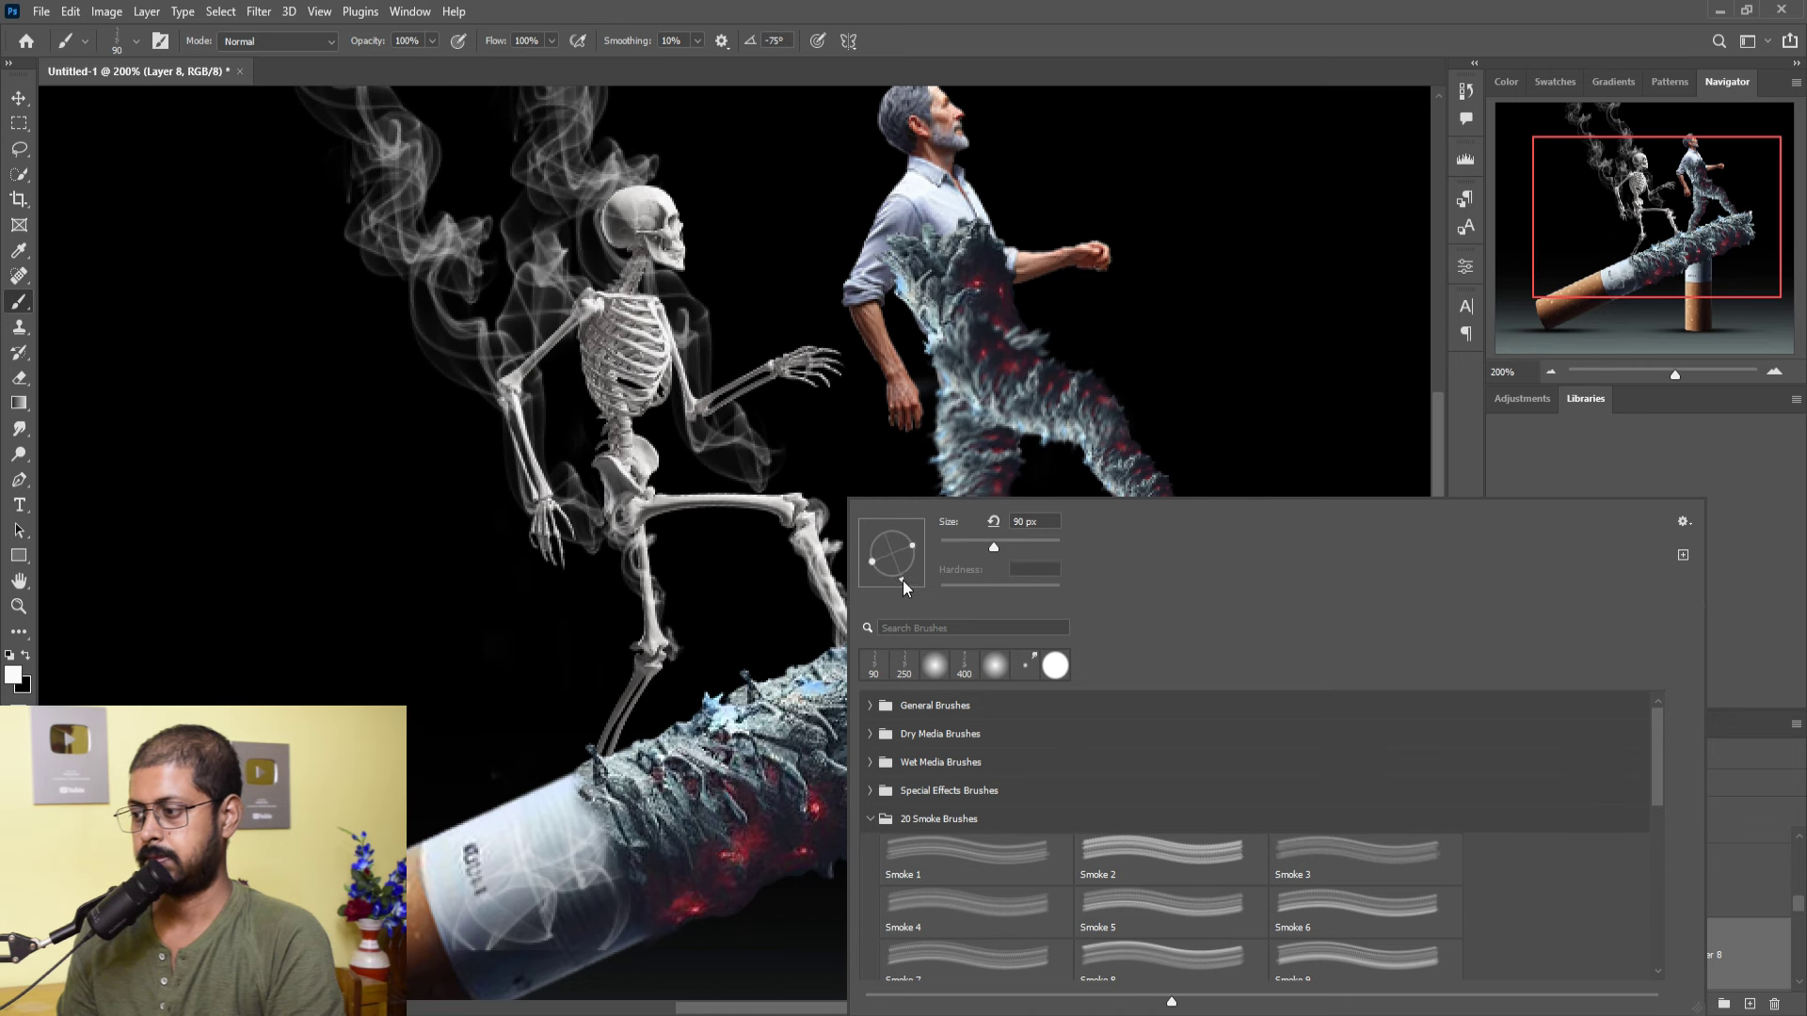
key(Return)
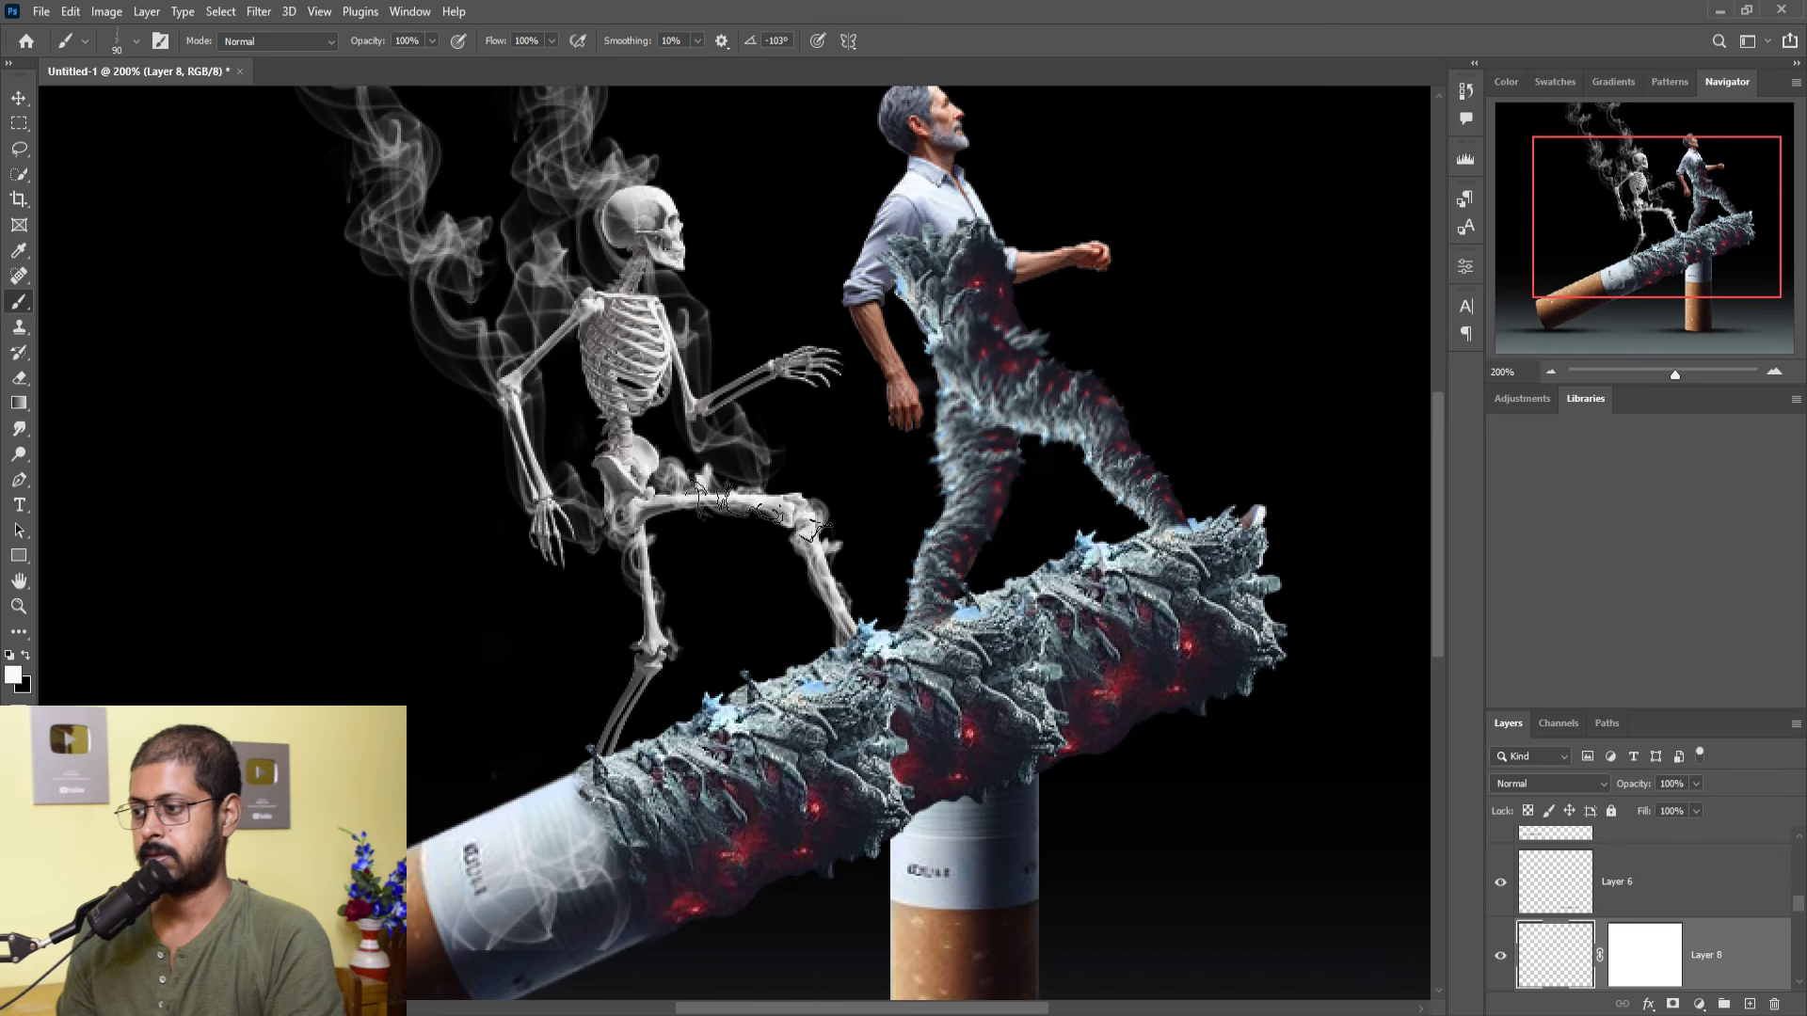
right_click(798, 546)
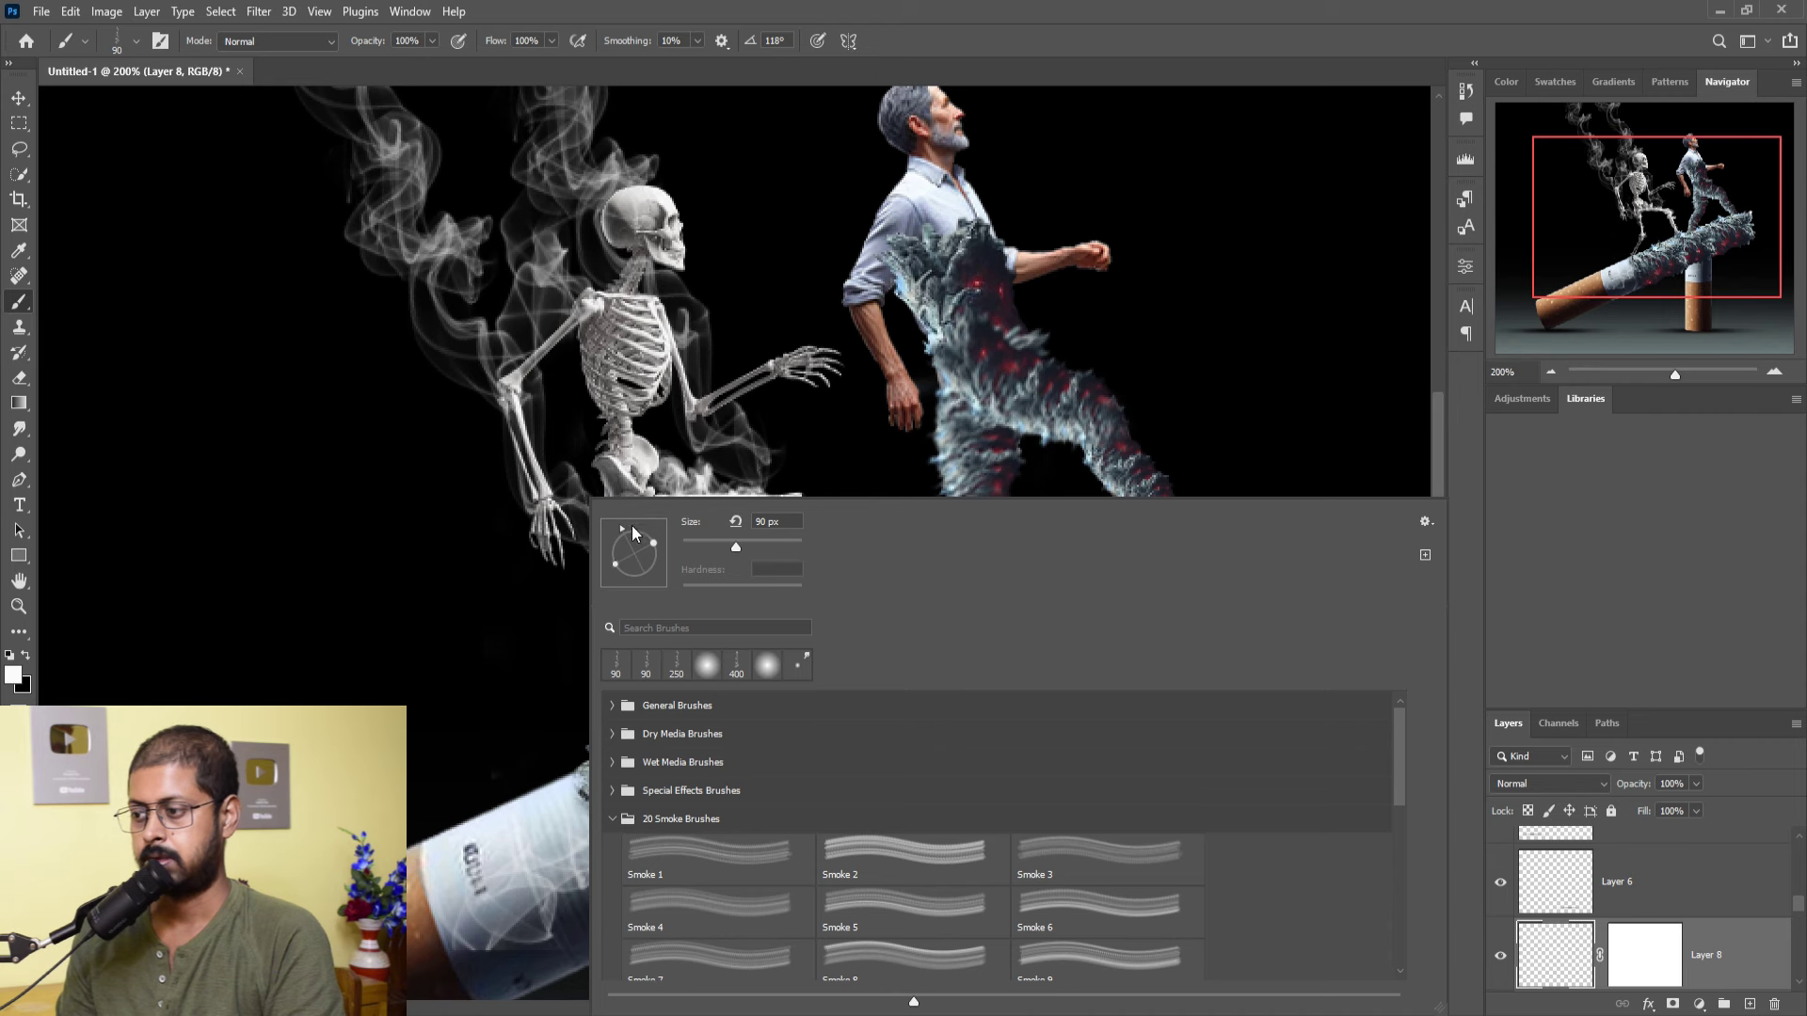
click(1113, 28)
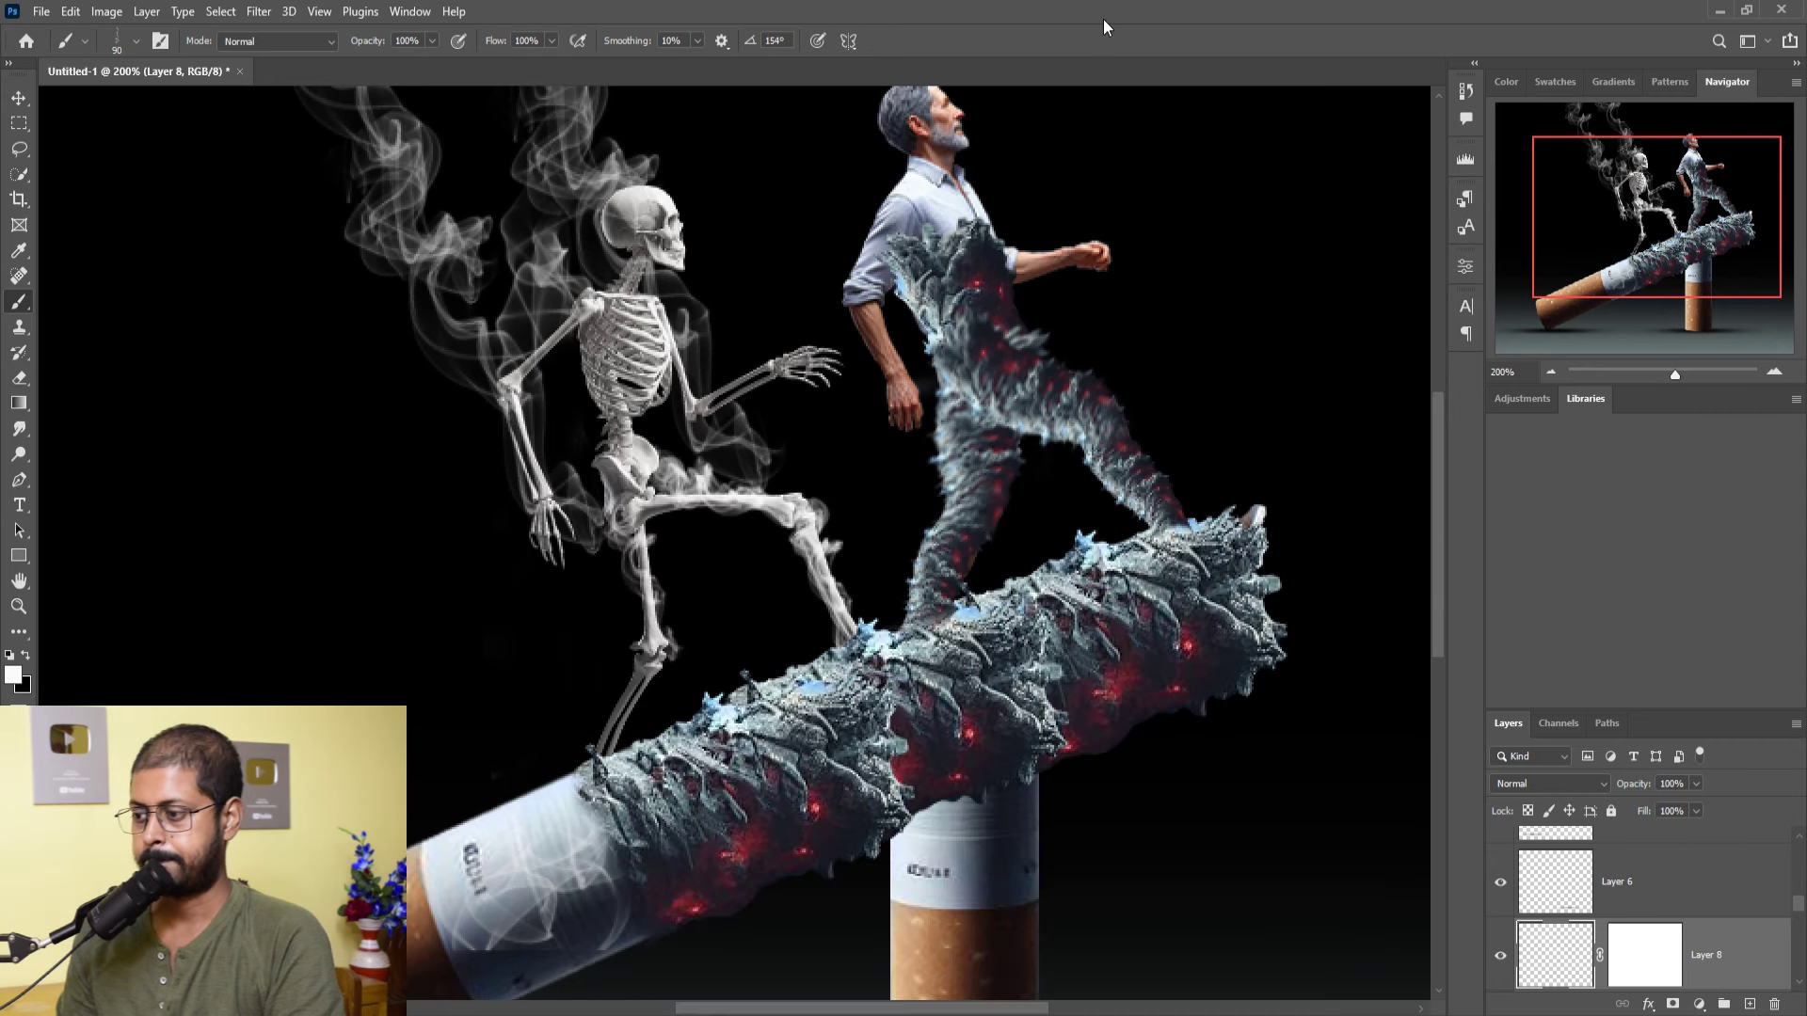
drag(670, 767, 694, 745)
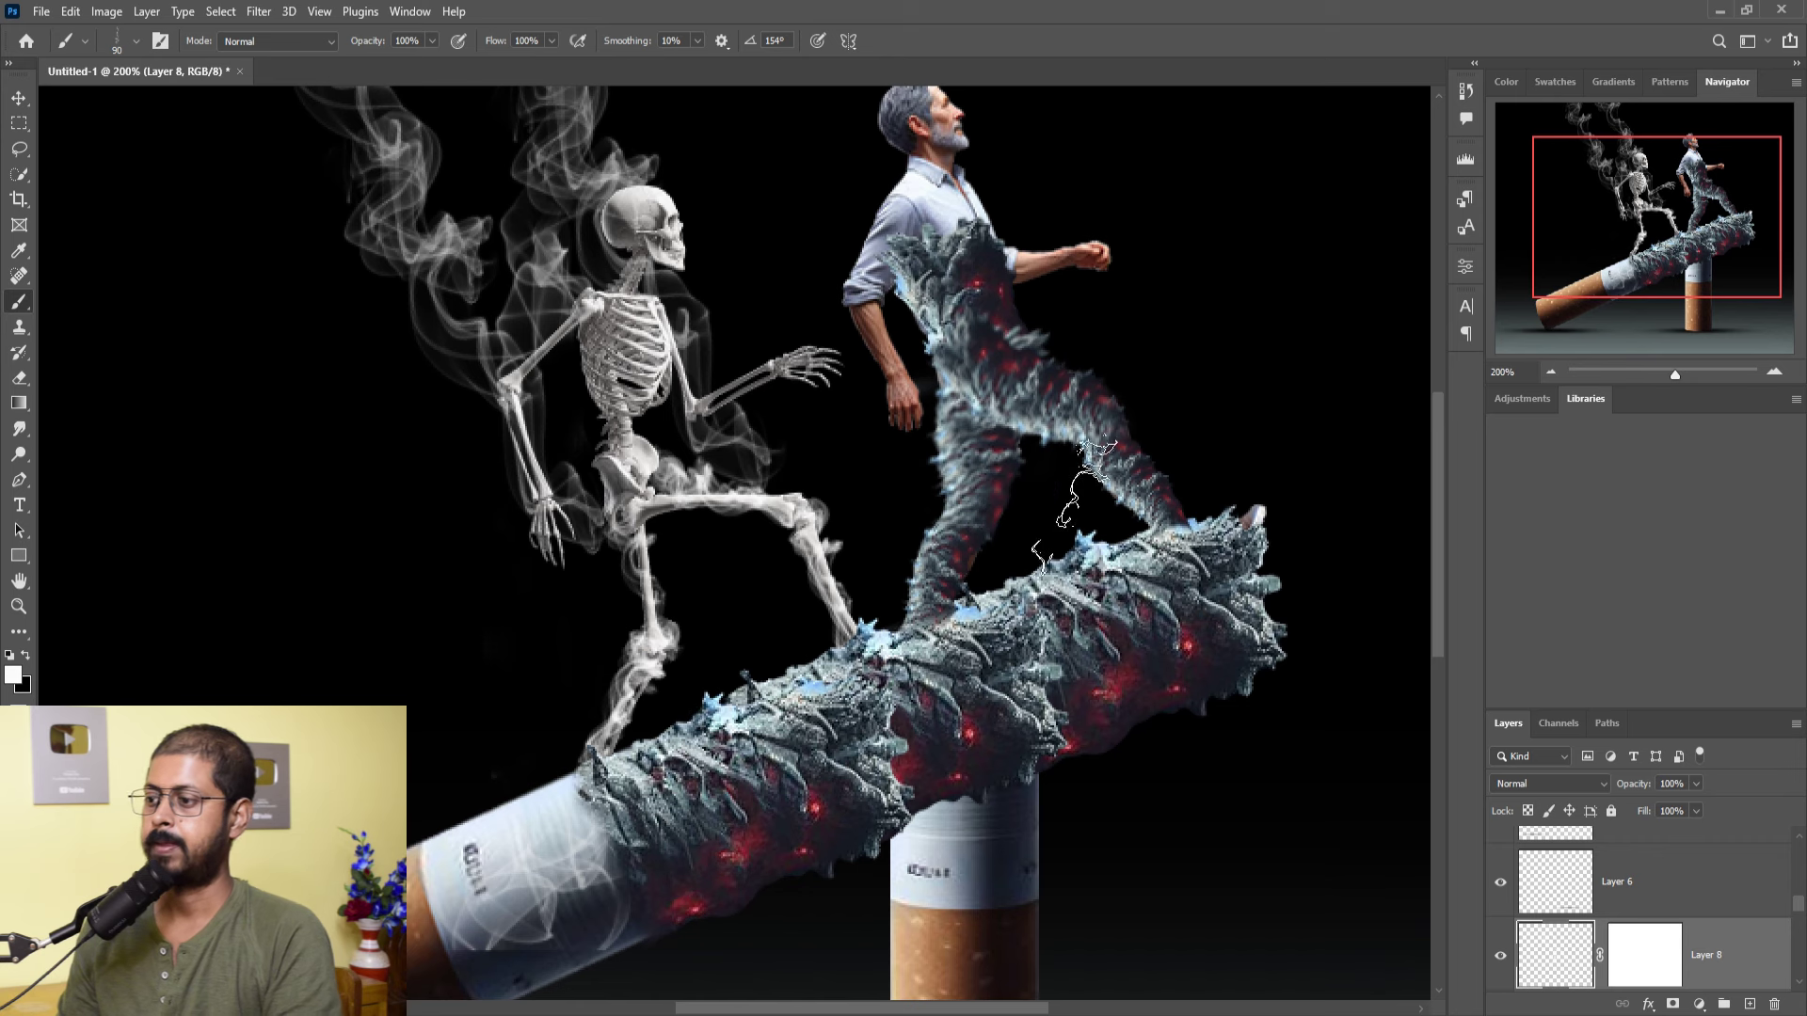
- Select the skeleton's Layer 4 and give it a layer mask
right_click(830, 485)
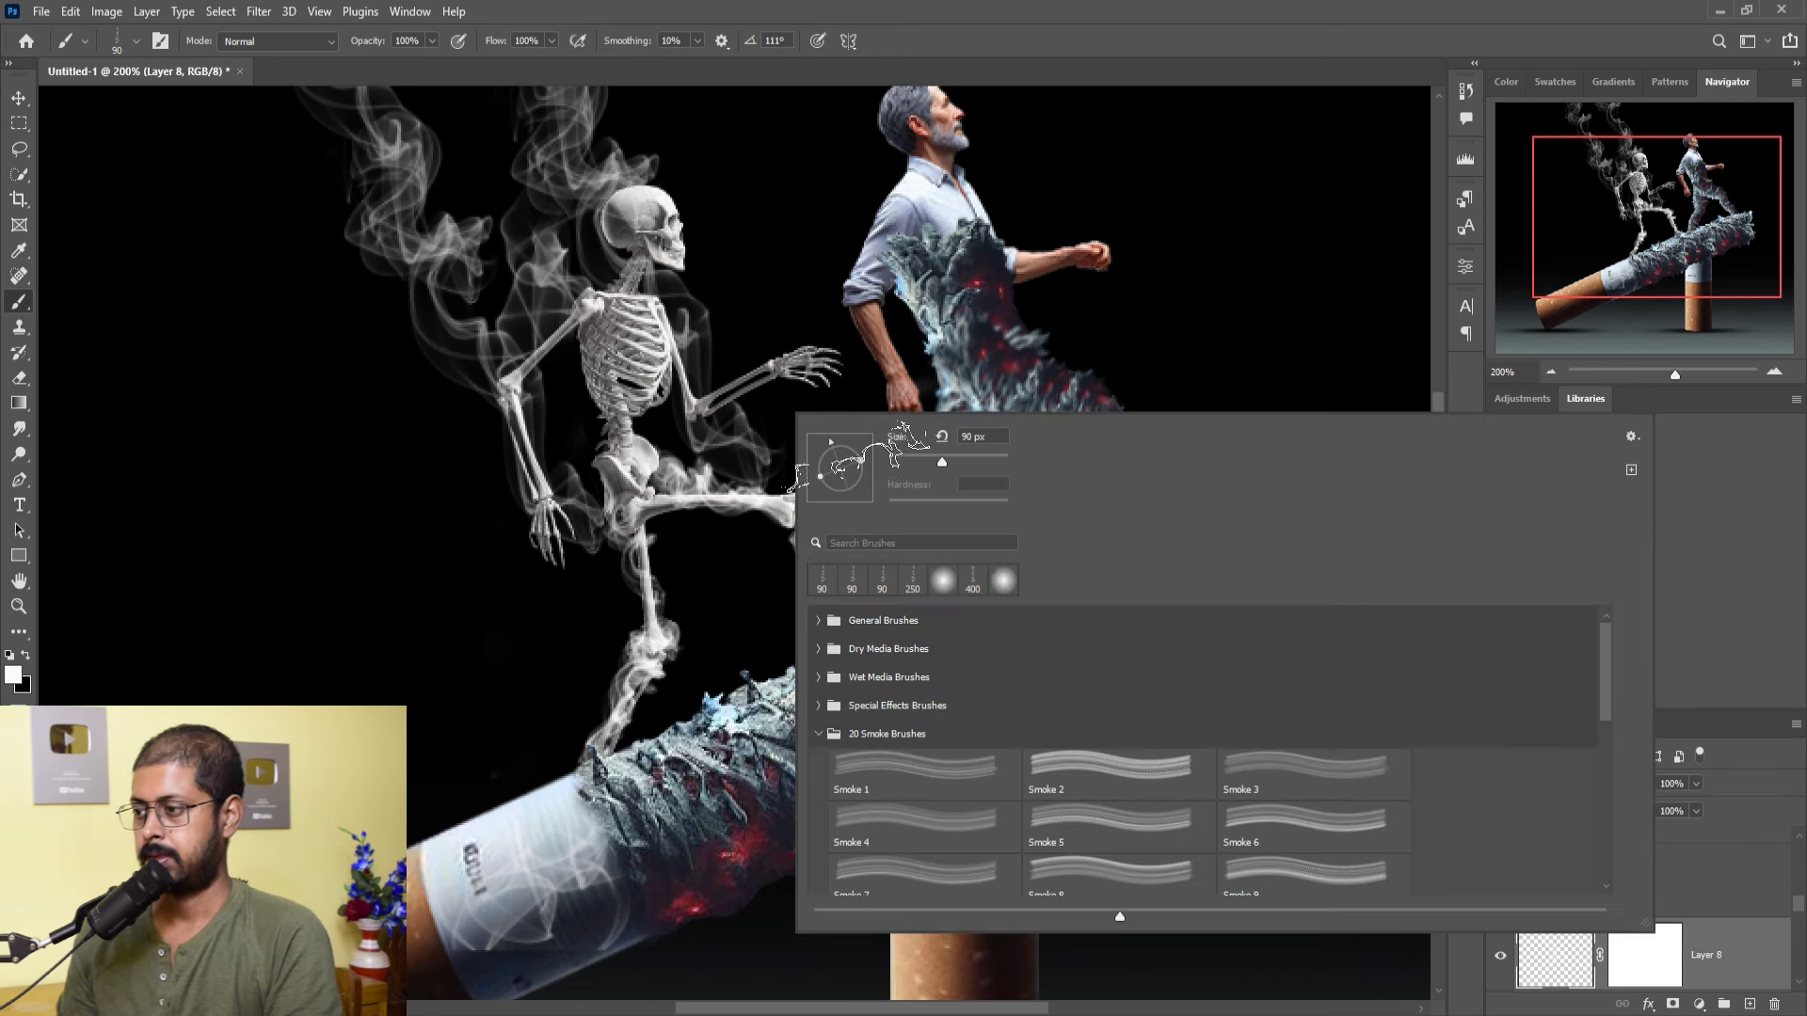
key(Escape)
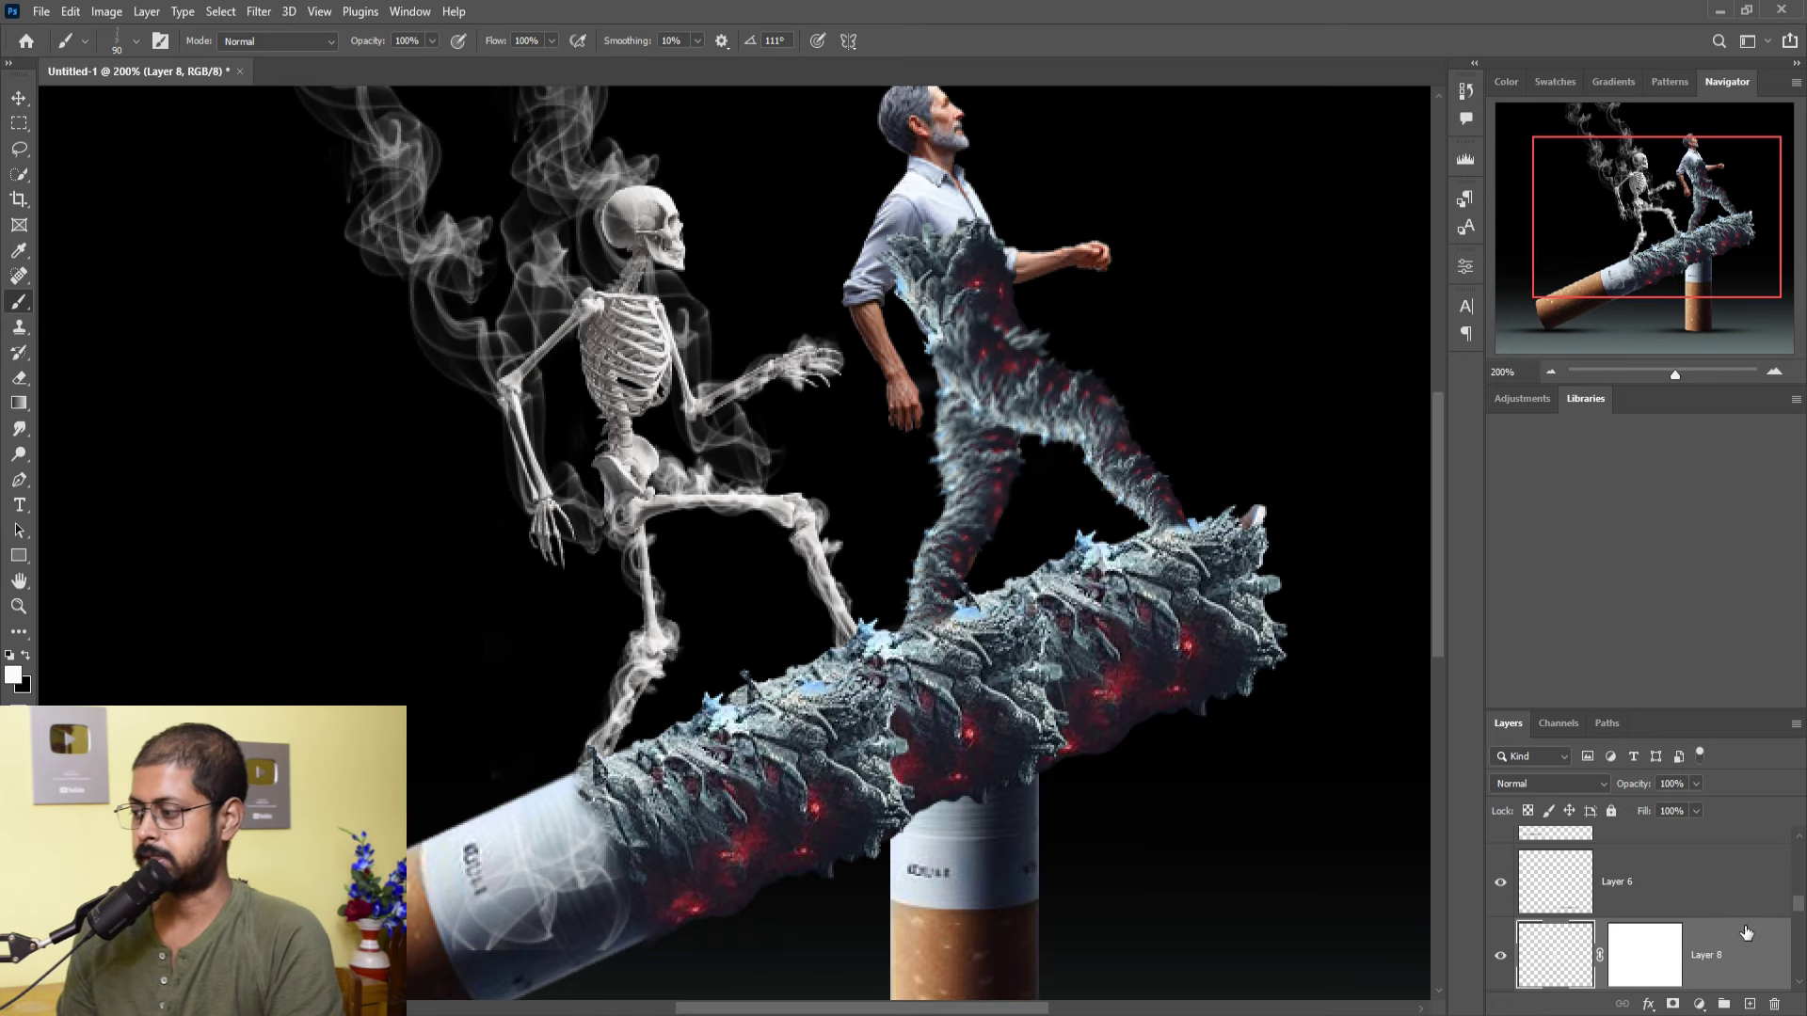
drag(1746, 932, 1610, 967)
click(1562, 899)
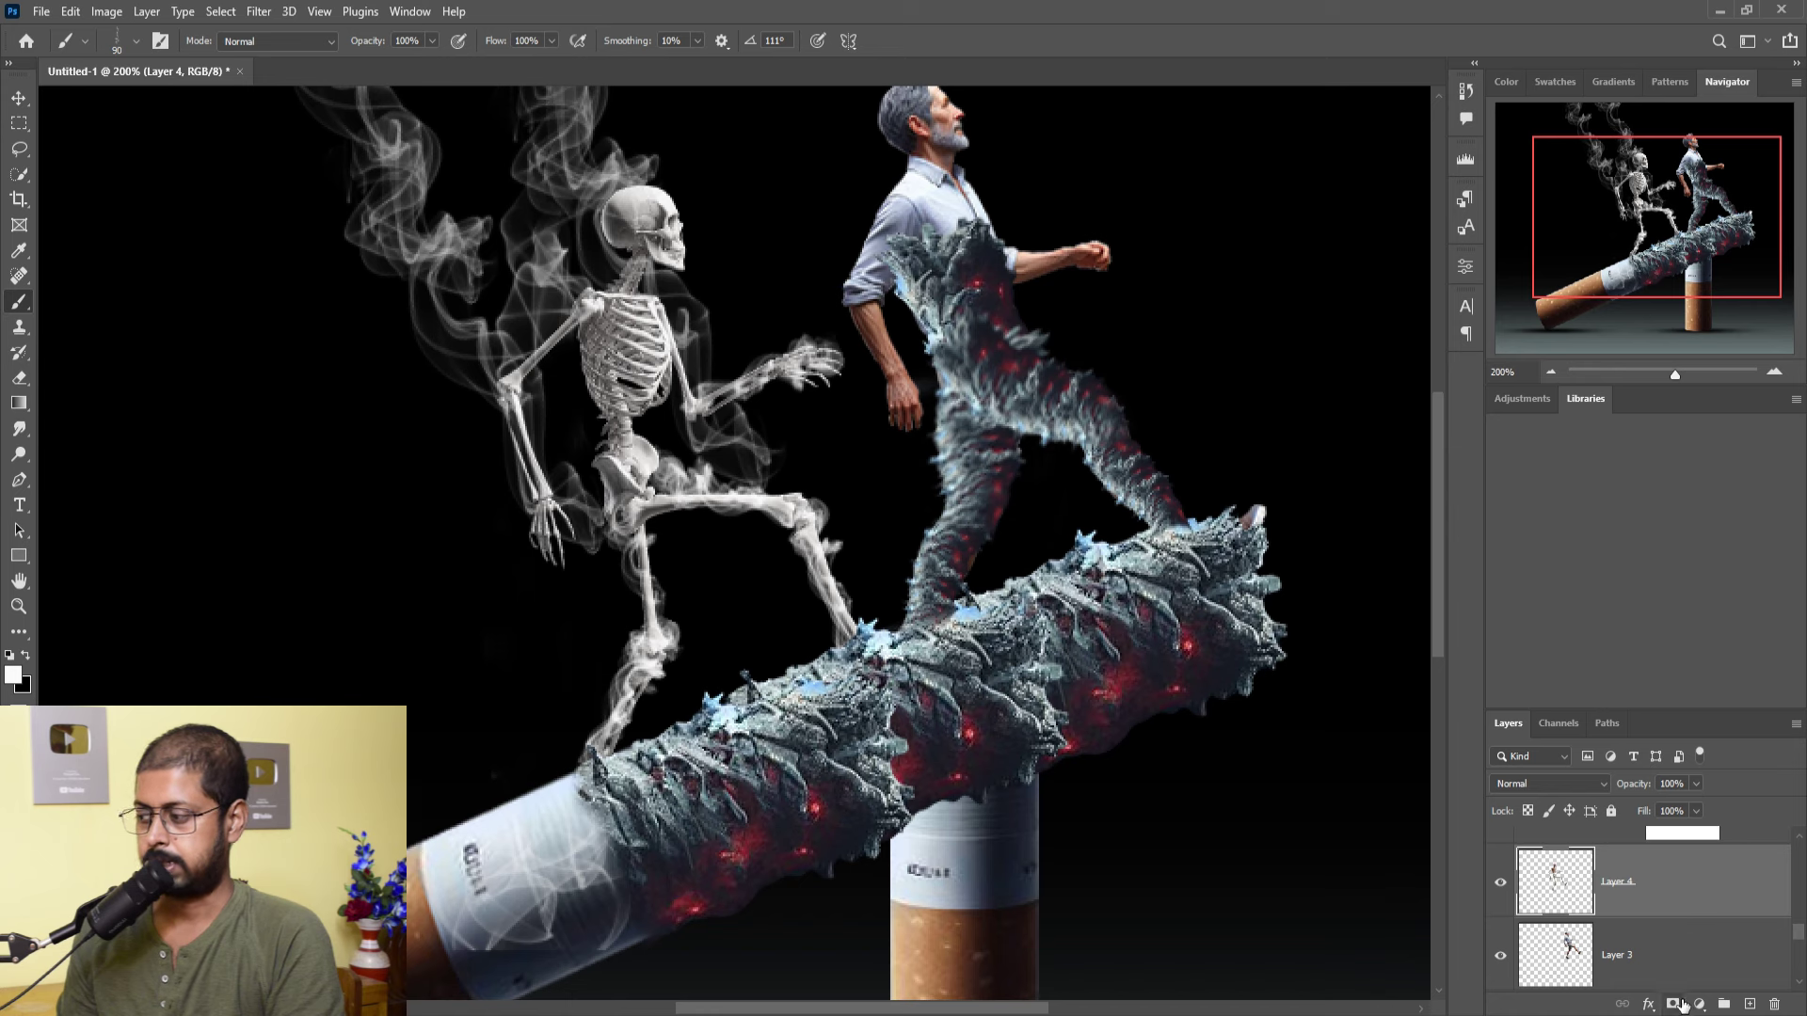
click(1682, 1005)
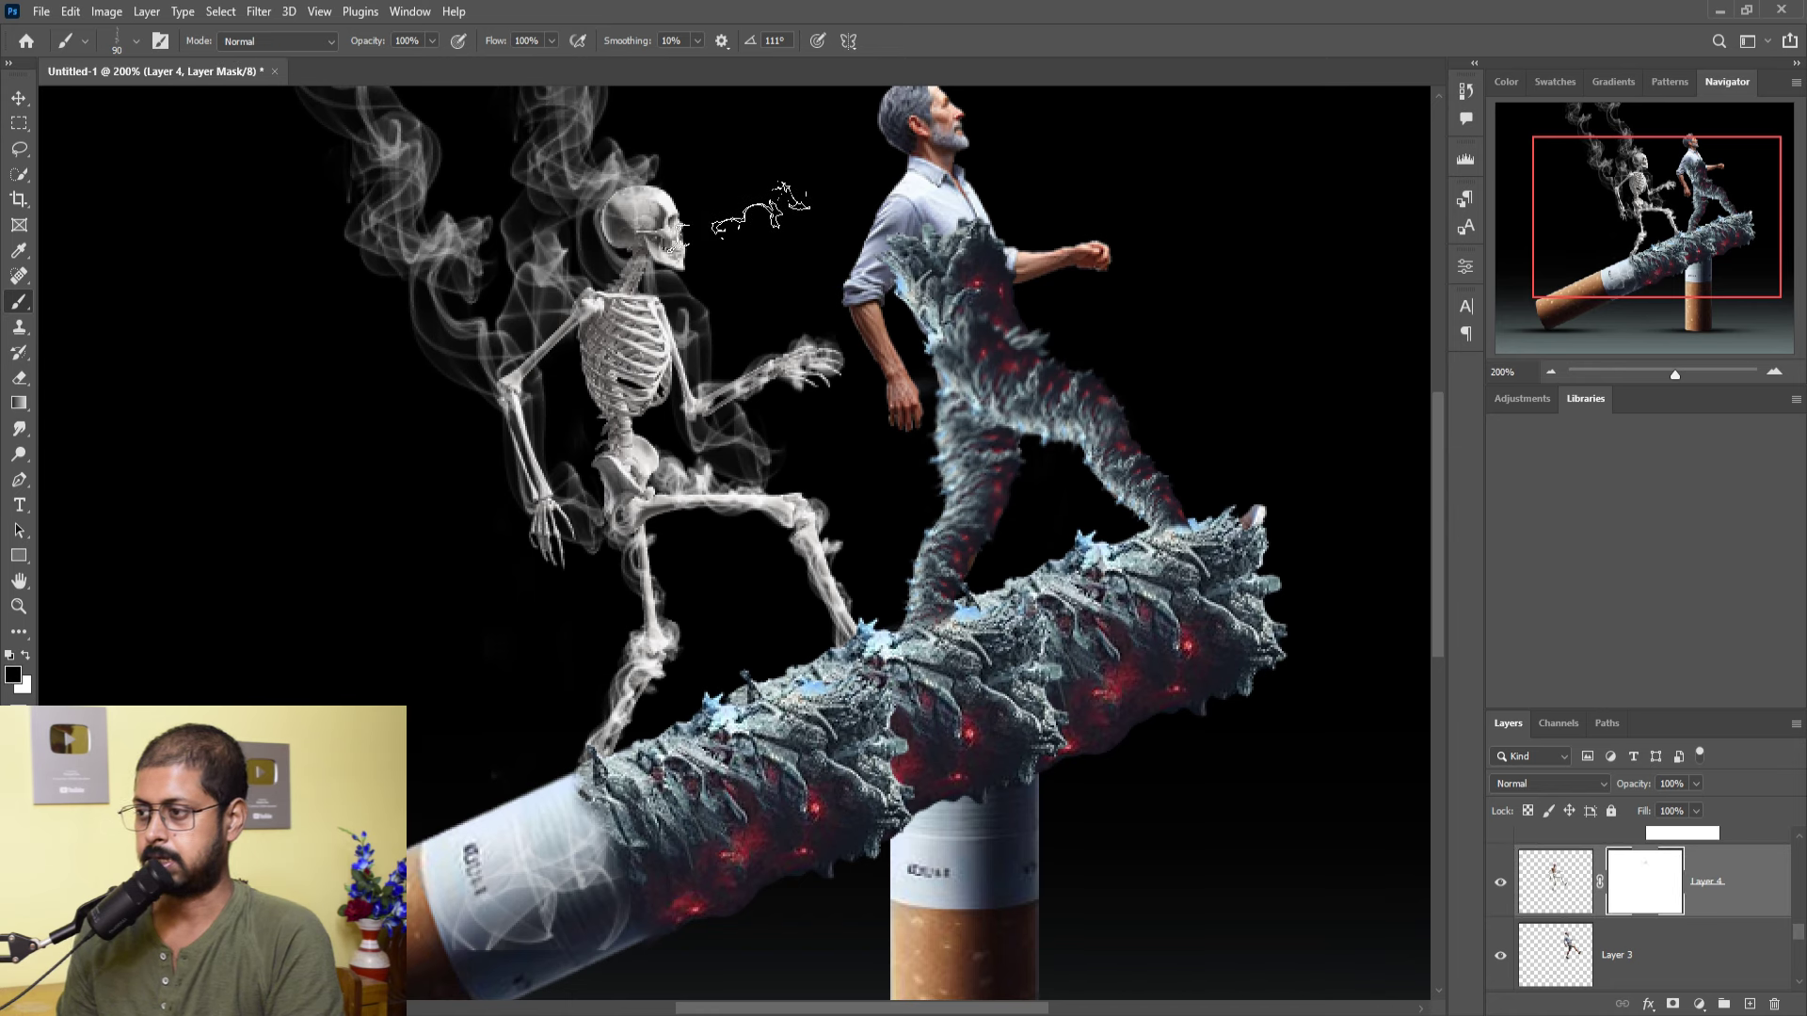
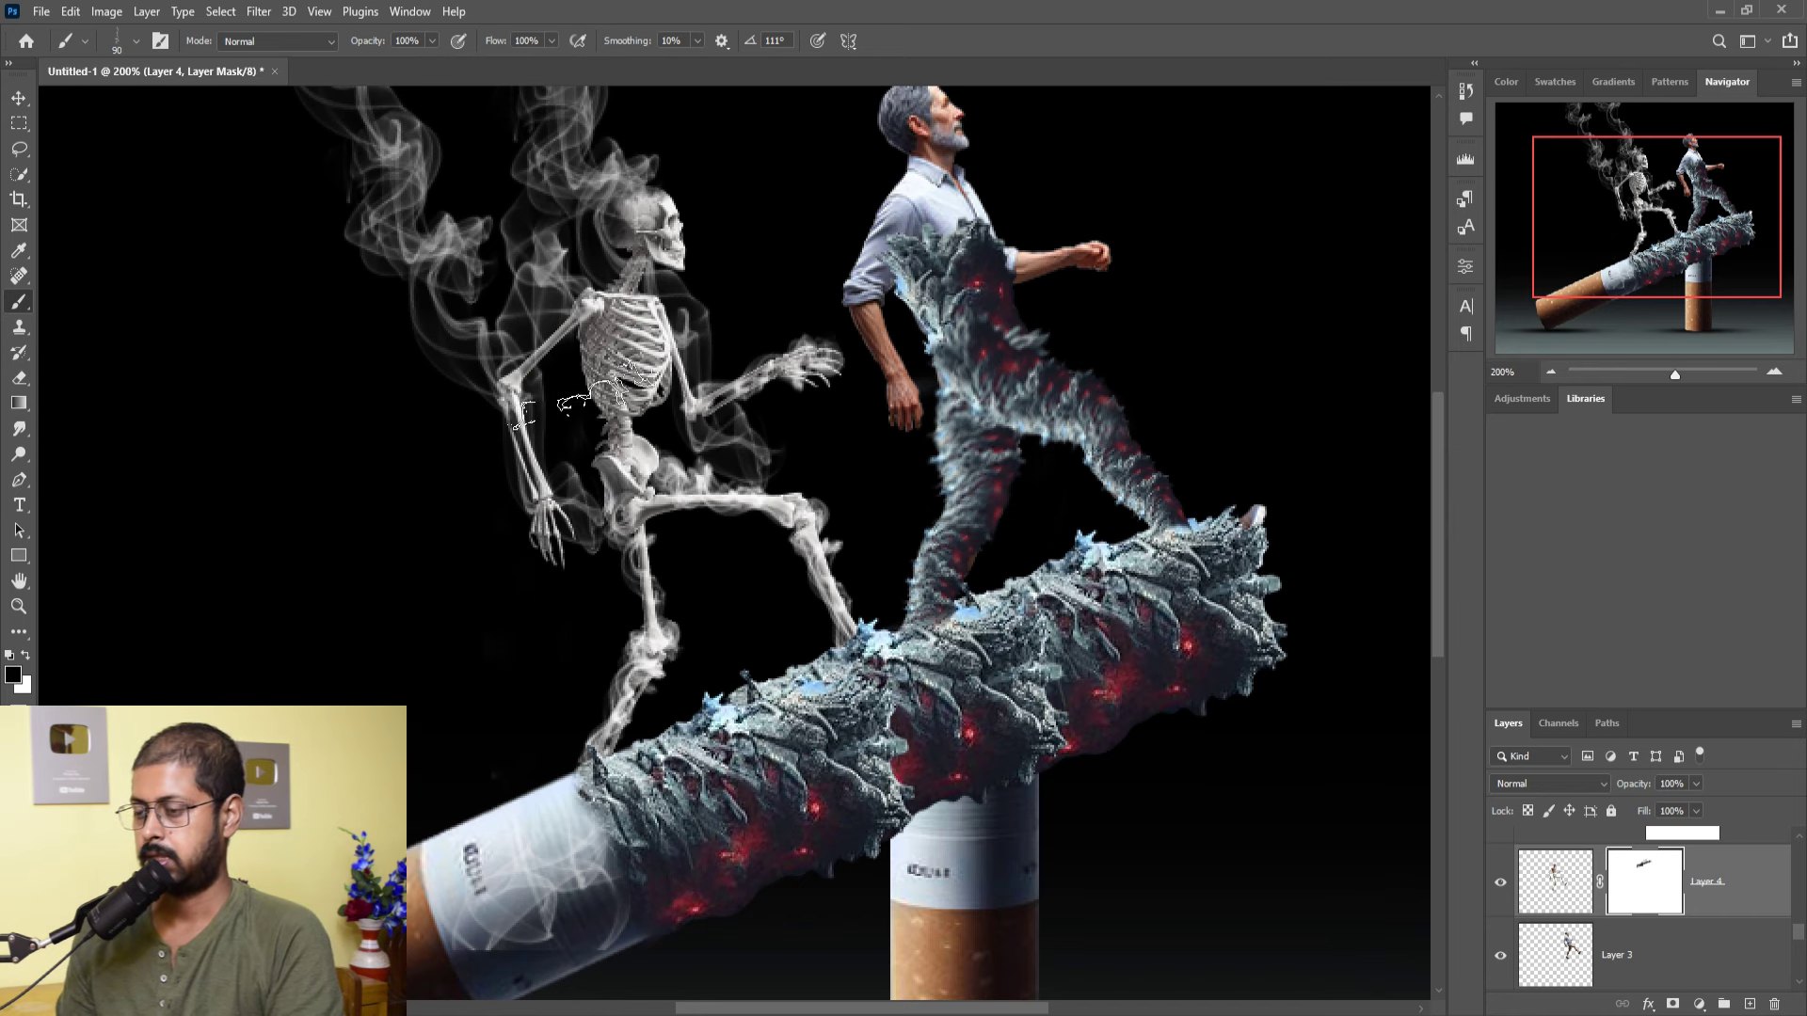
- Choose and rotate a Smoke brush tip for painting Layer 4's mask
right_click(325, 324)
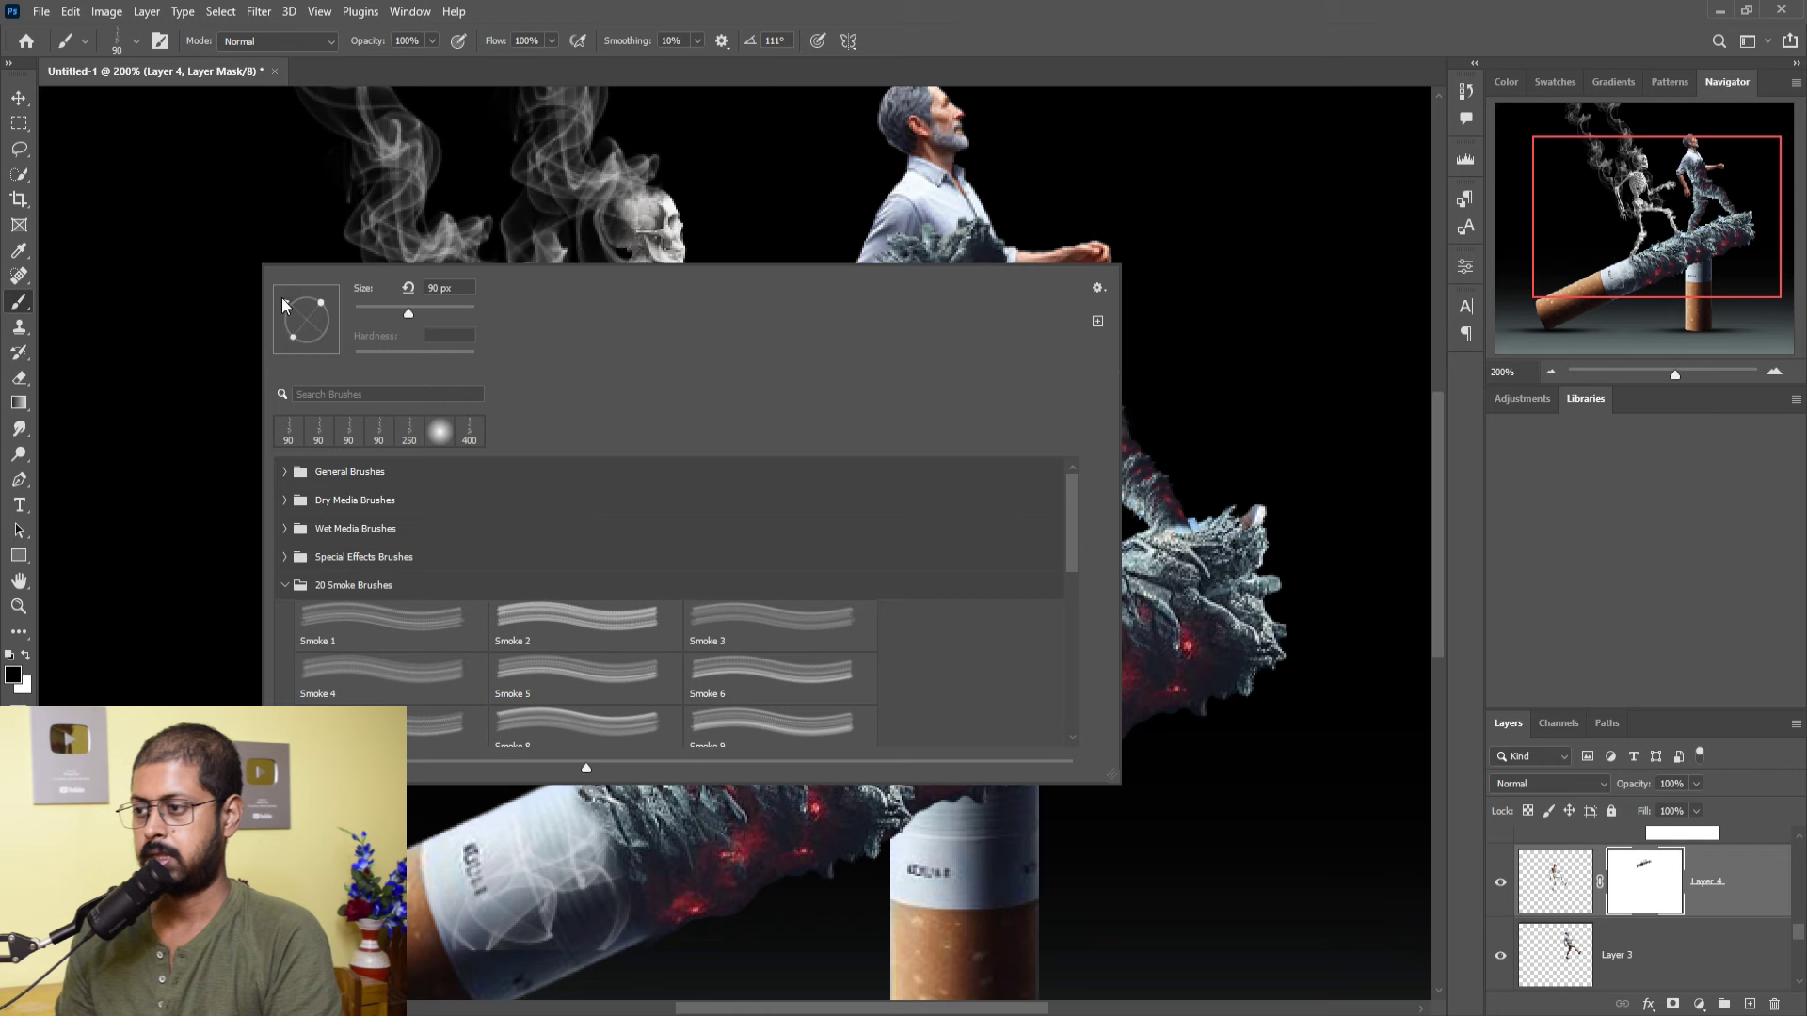
key(Escape)
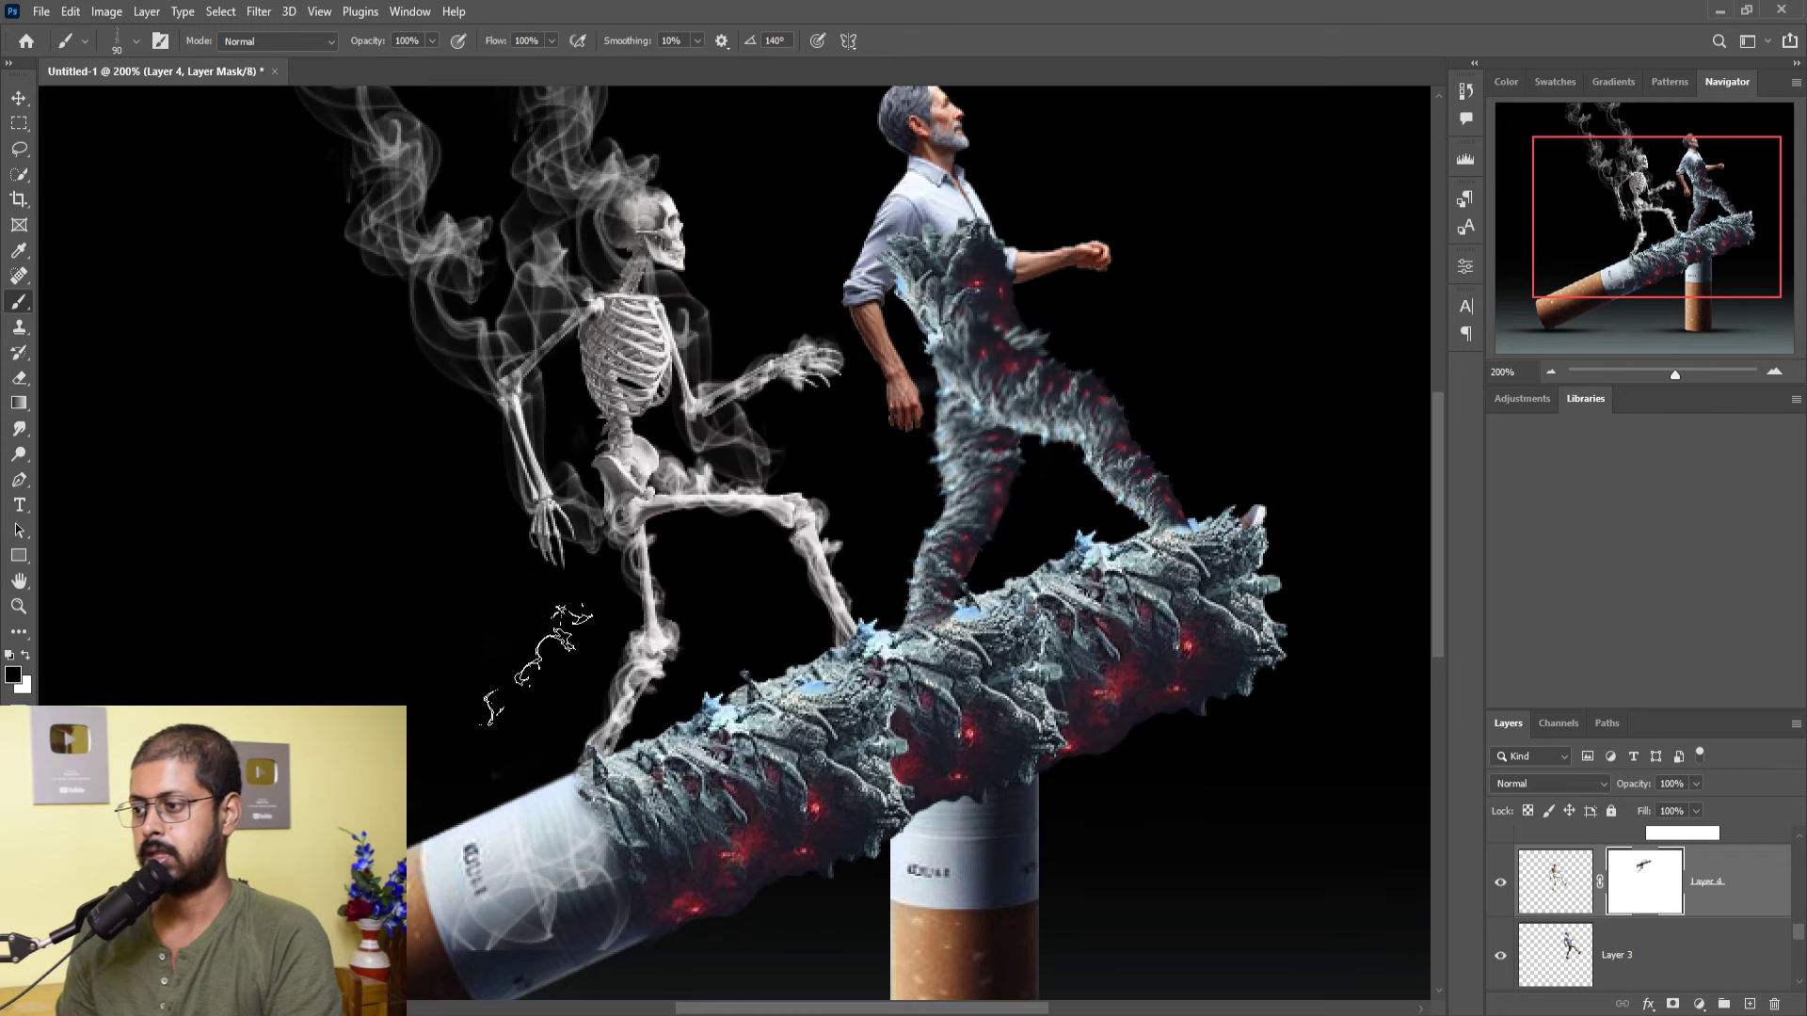
right_click(434, 532)
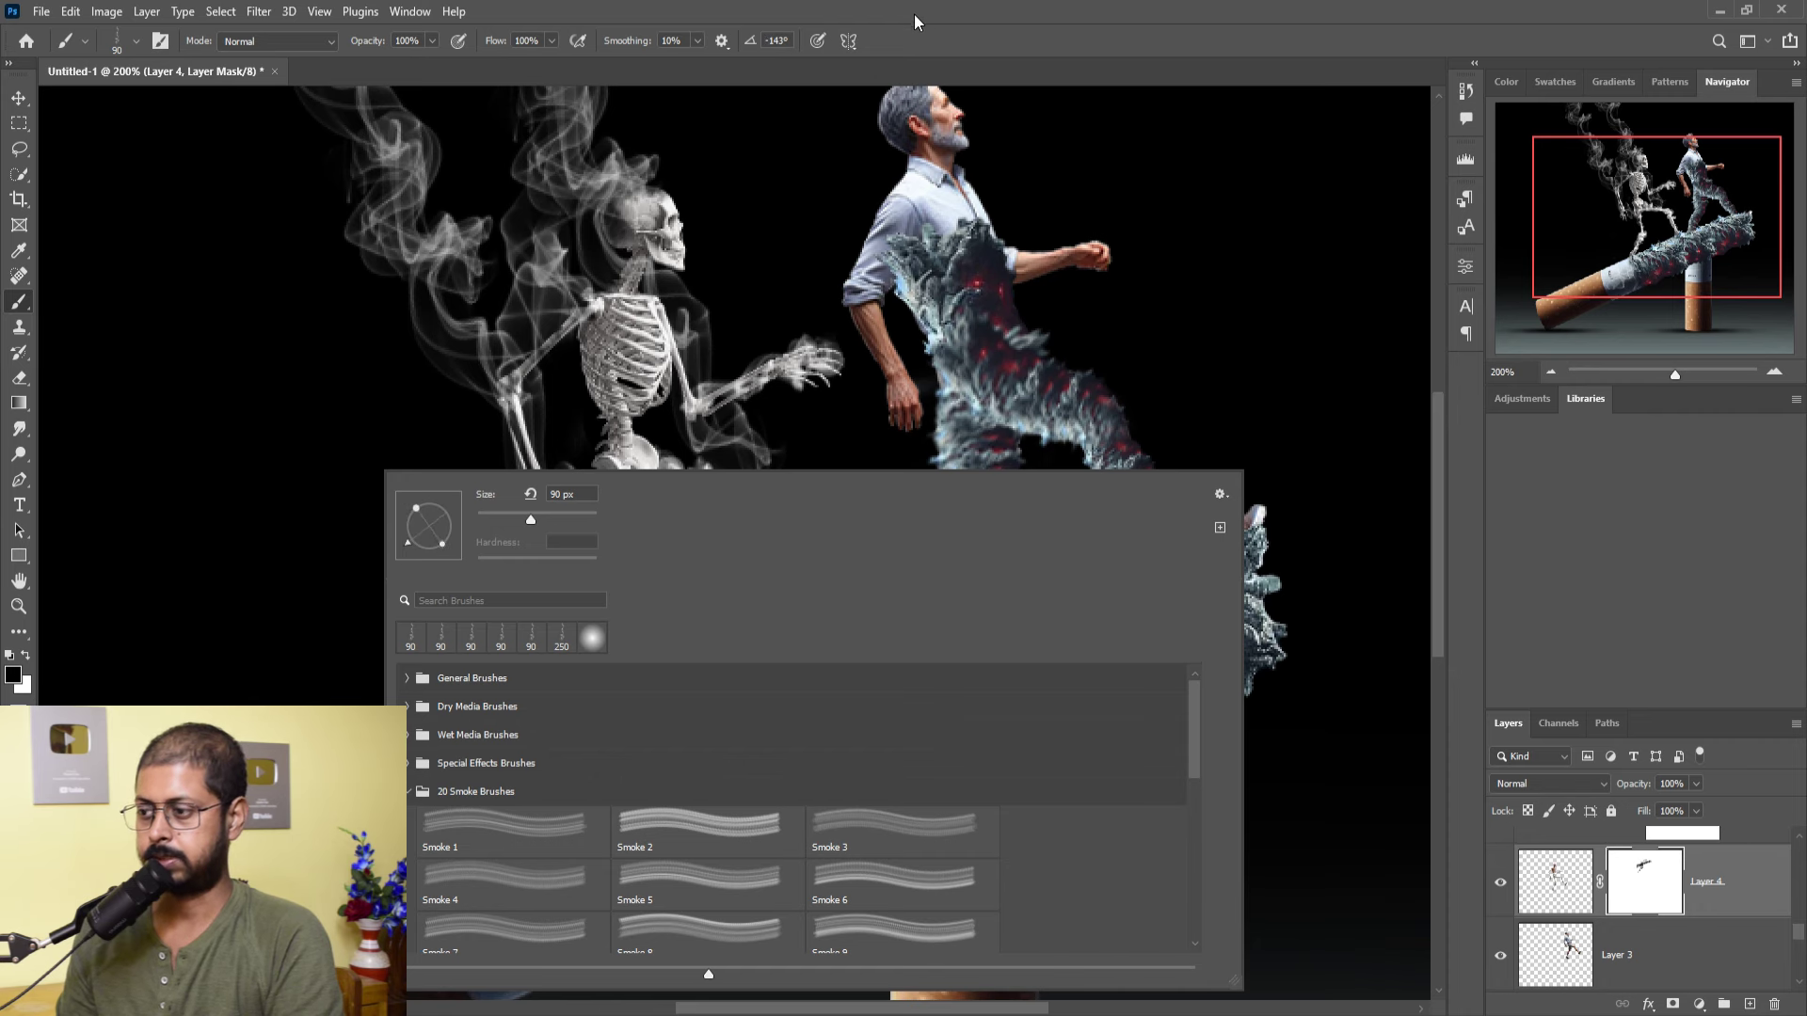
key(Escape)
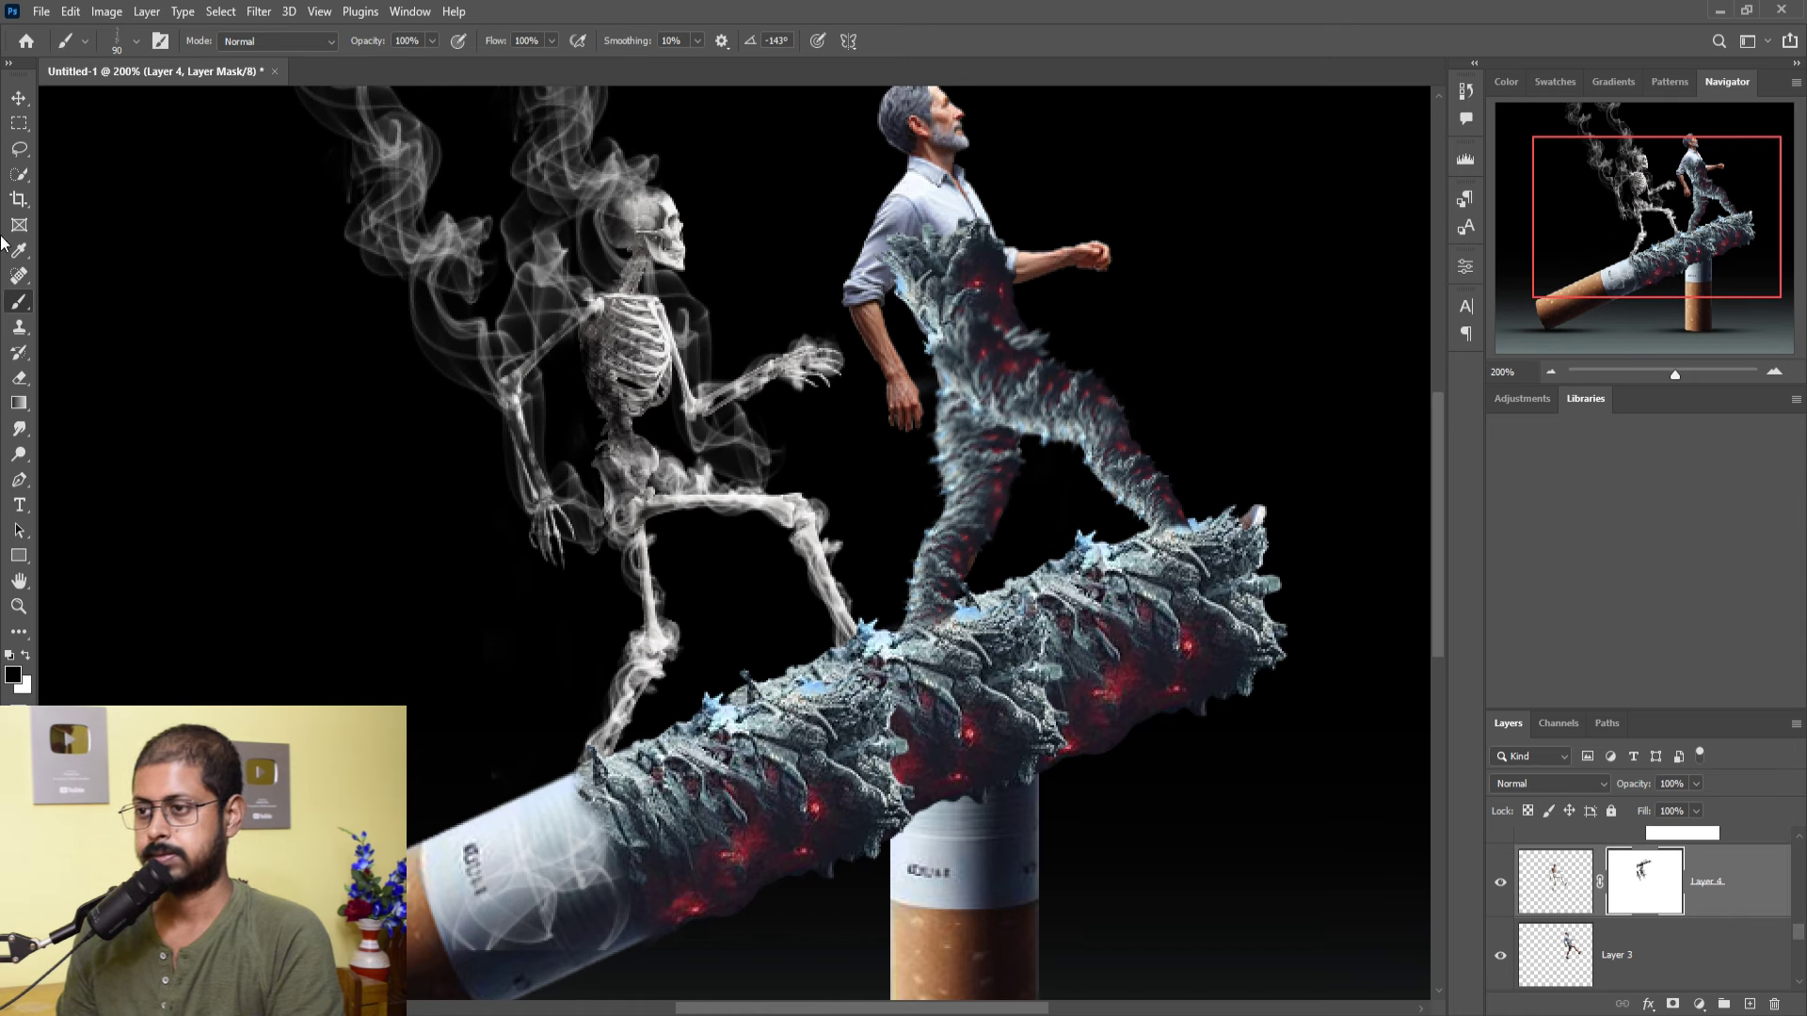
- Add a new Layer 9 above the cigarette filter's Layer 5, clipped to it
click(19, 97)
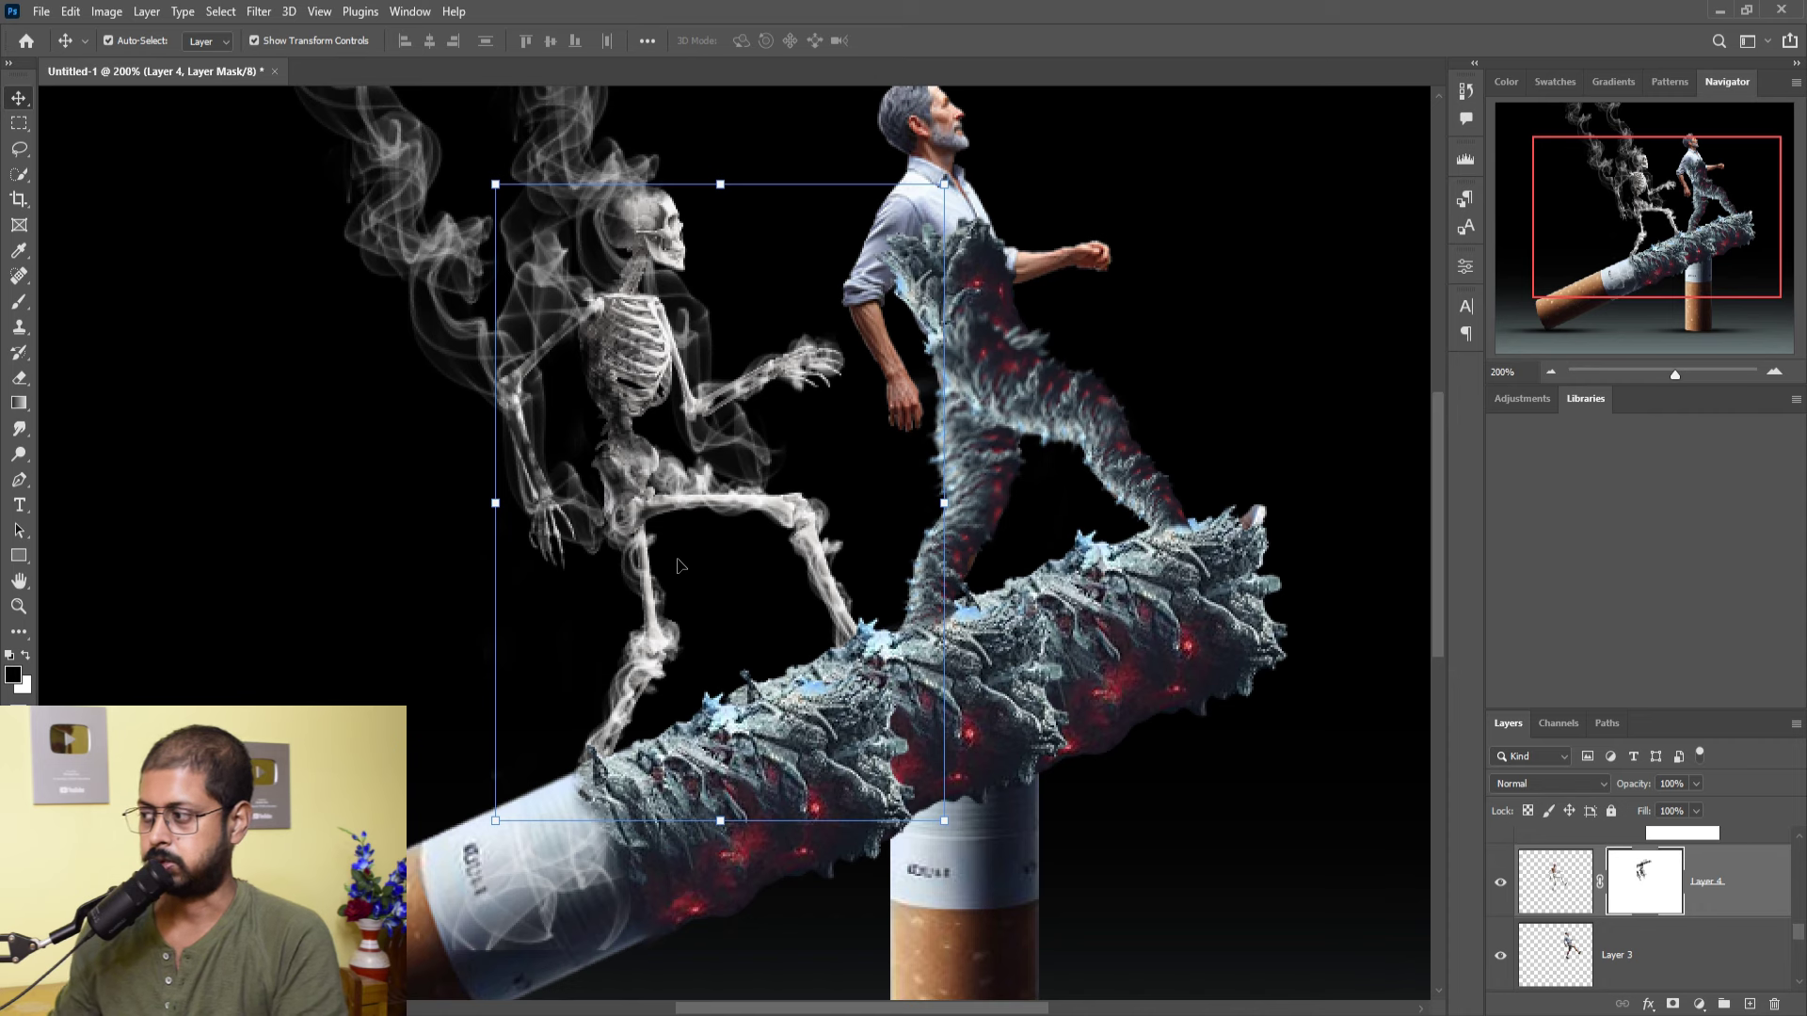
click(1033, 880)
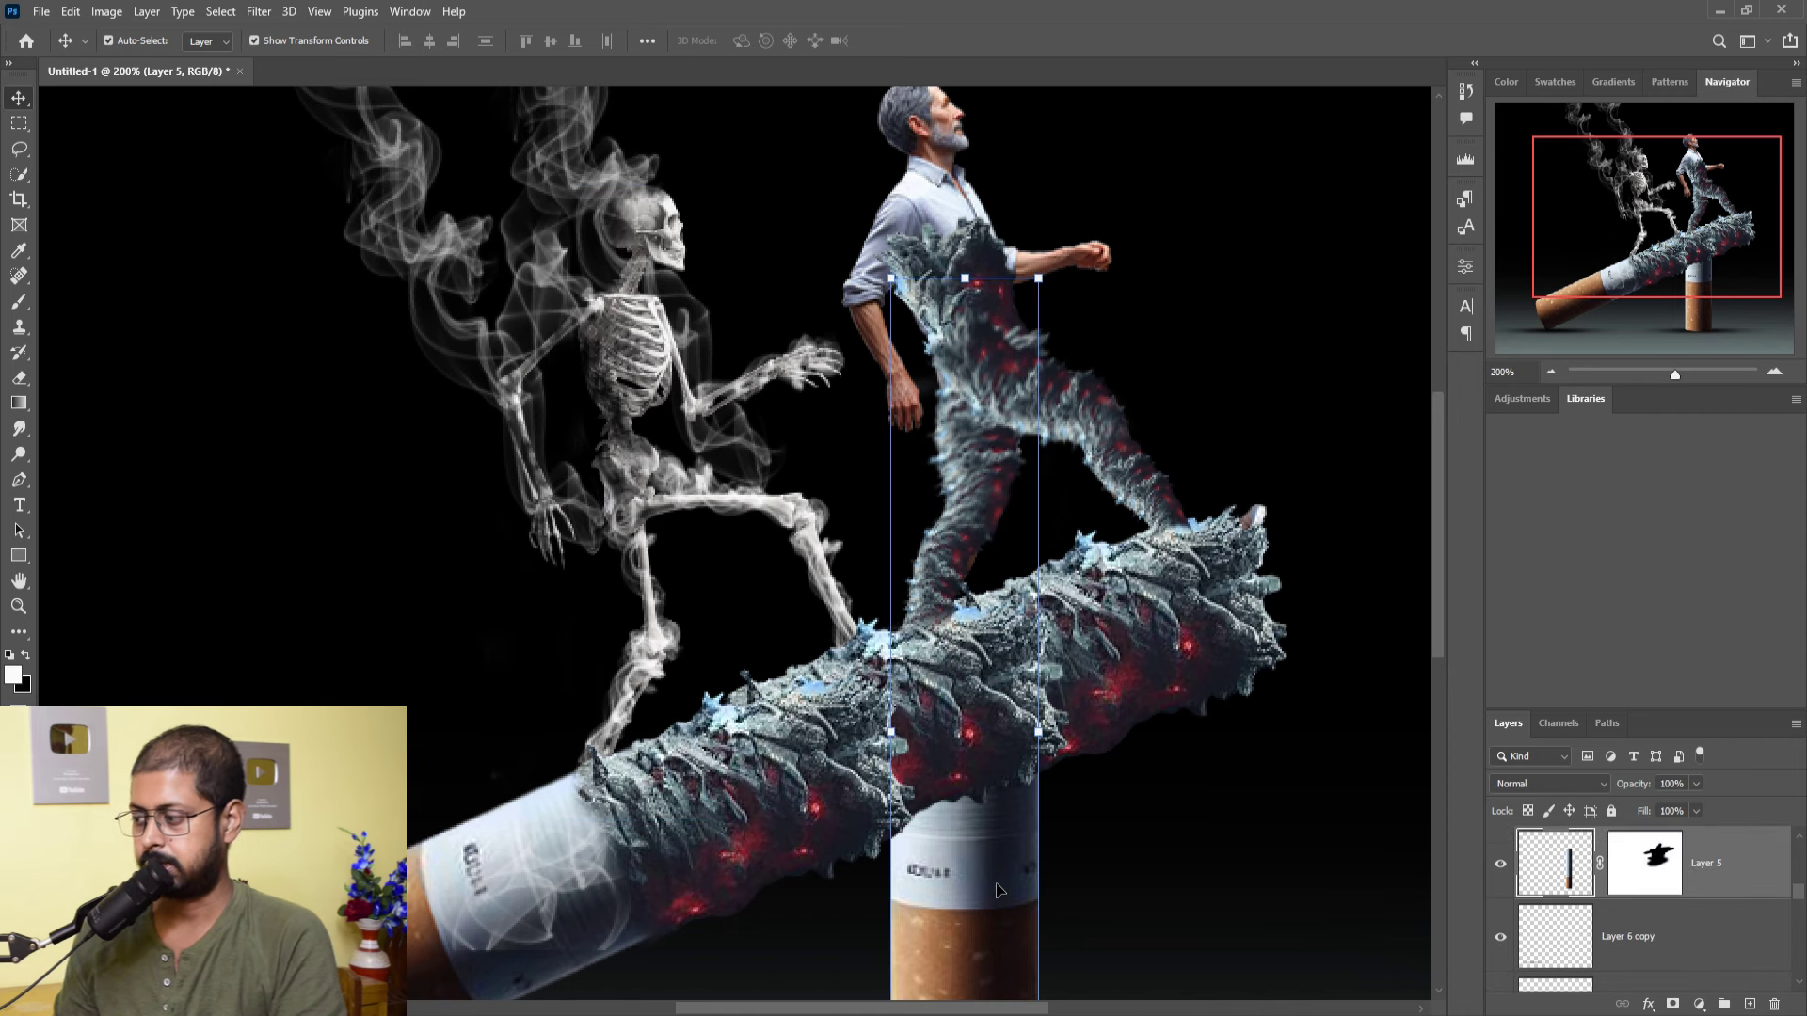
click(1674, 948)
click(1017, 833)
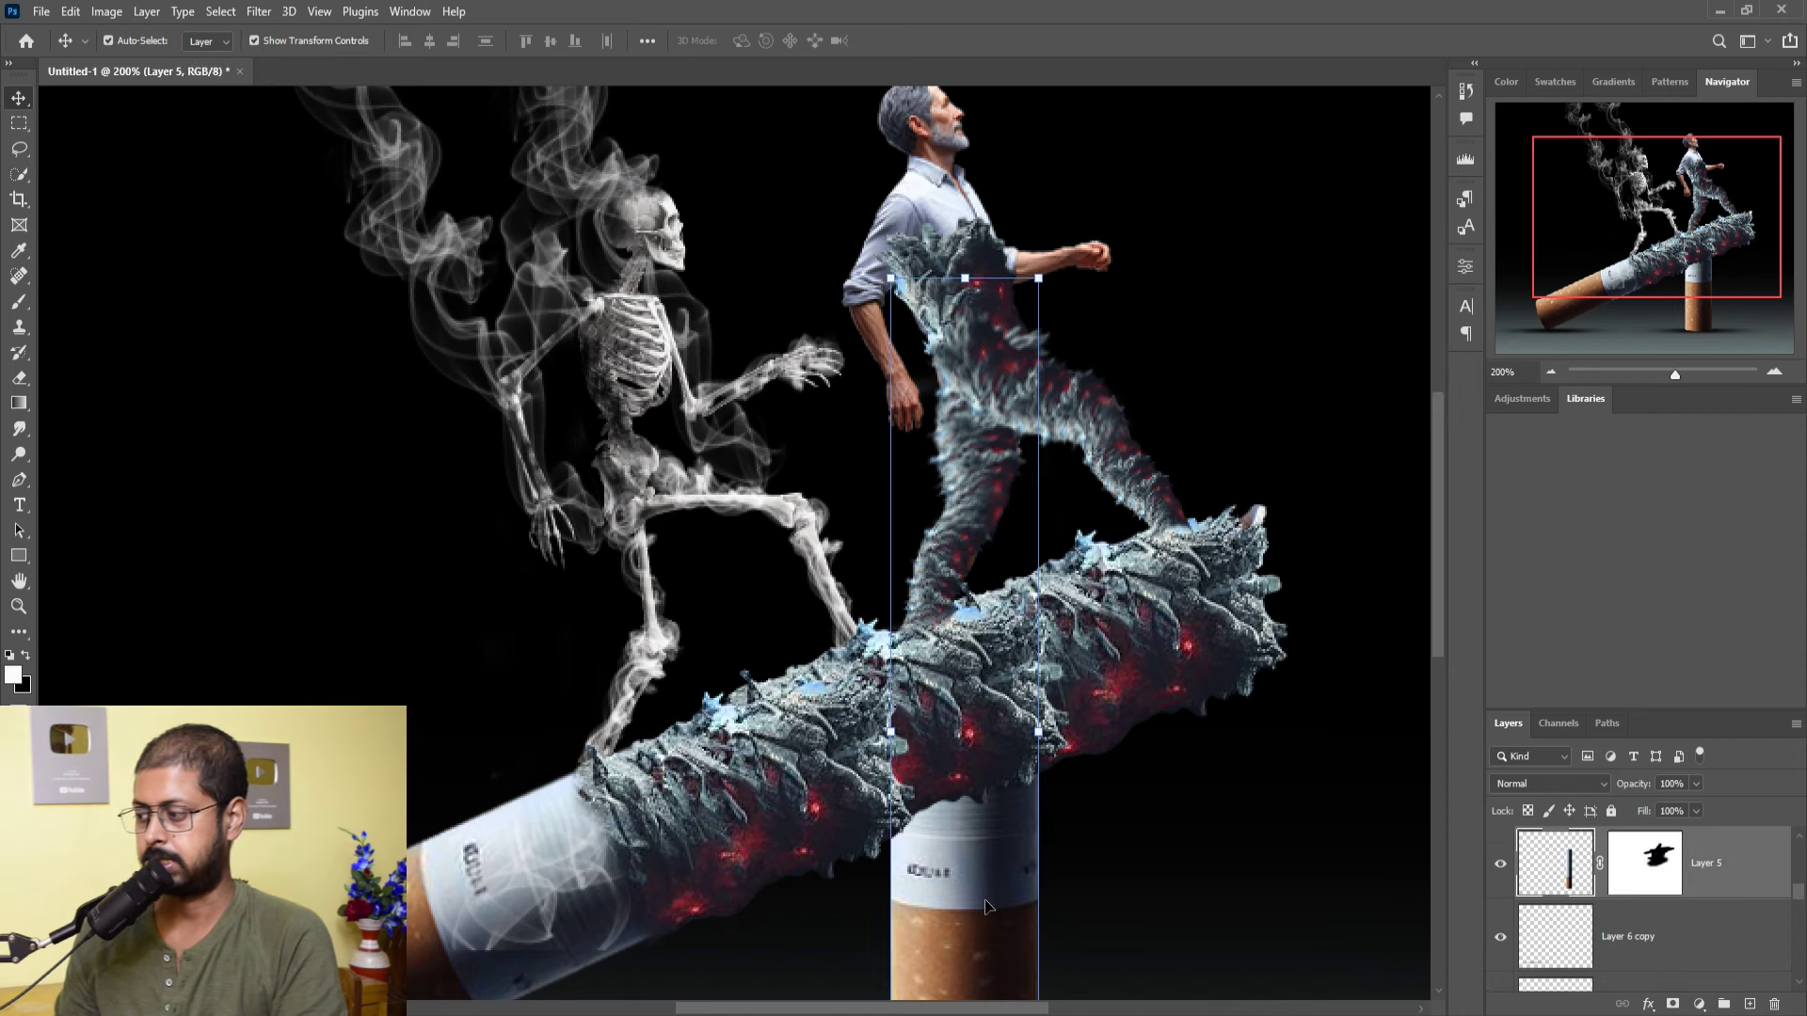
scroll(1113, 863, down, 1)
click(1750, 1004)
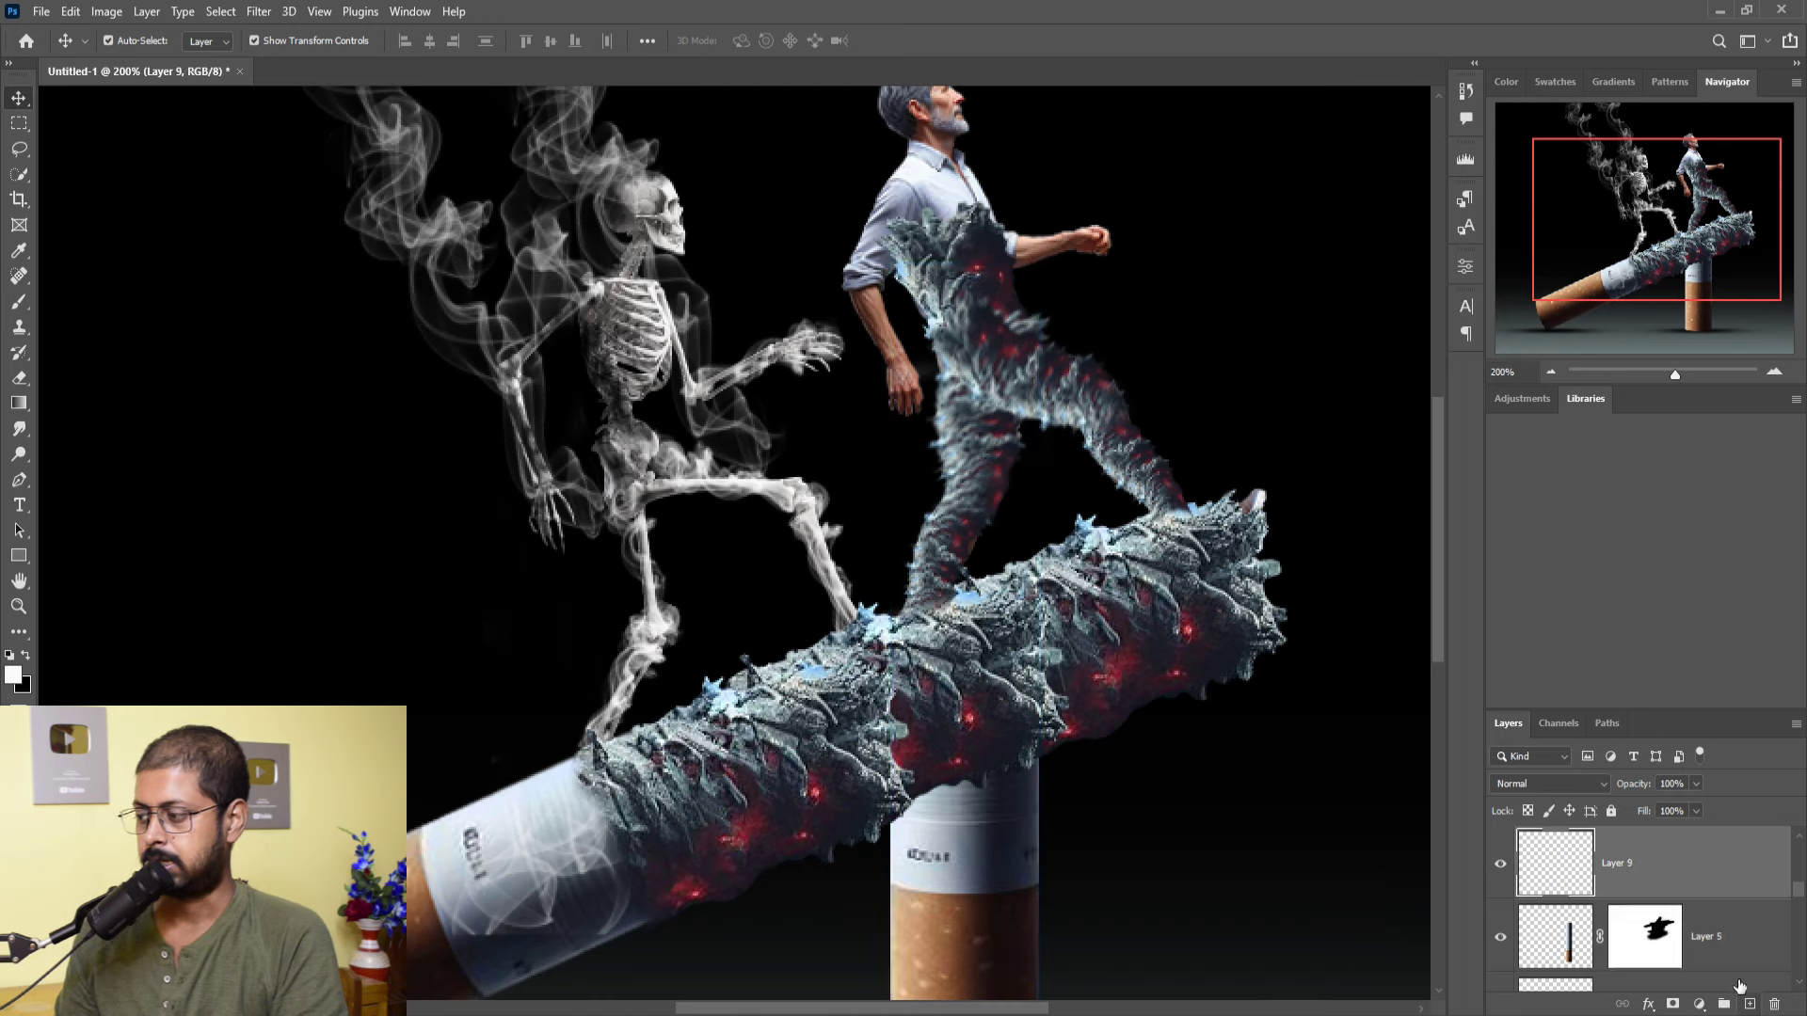
right_click(1703, 858)
click(1612, 414)
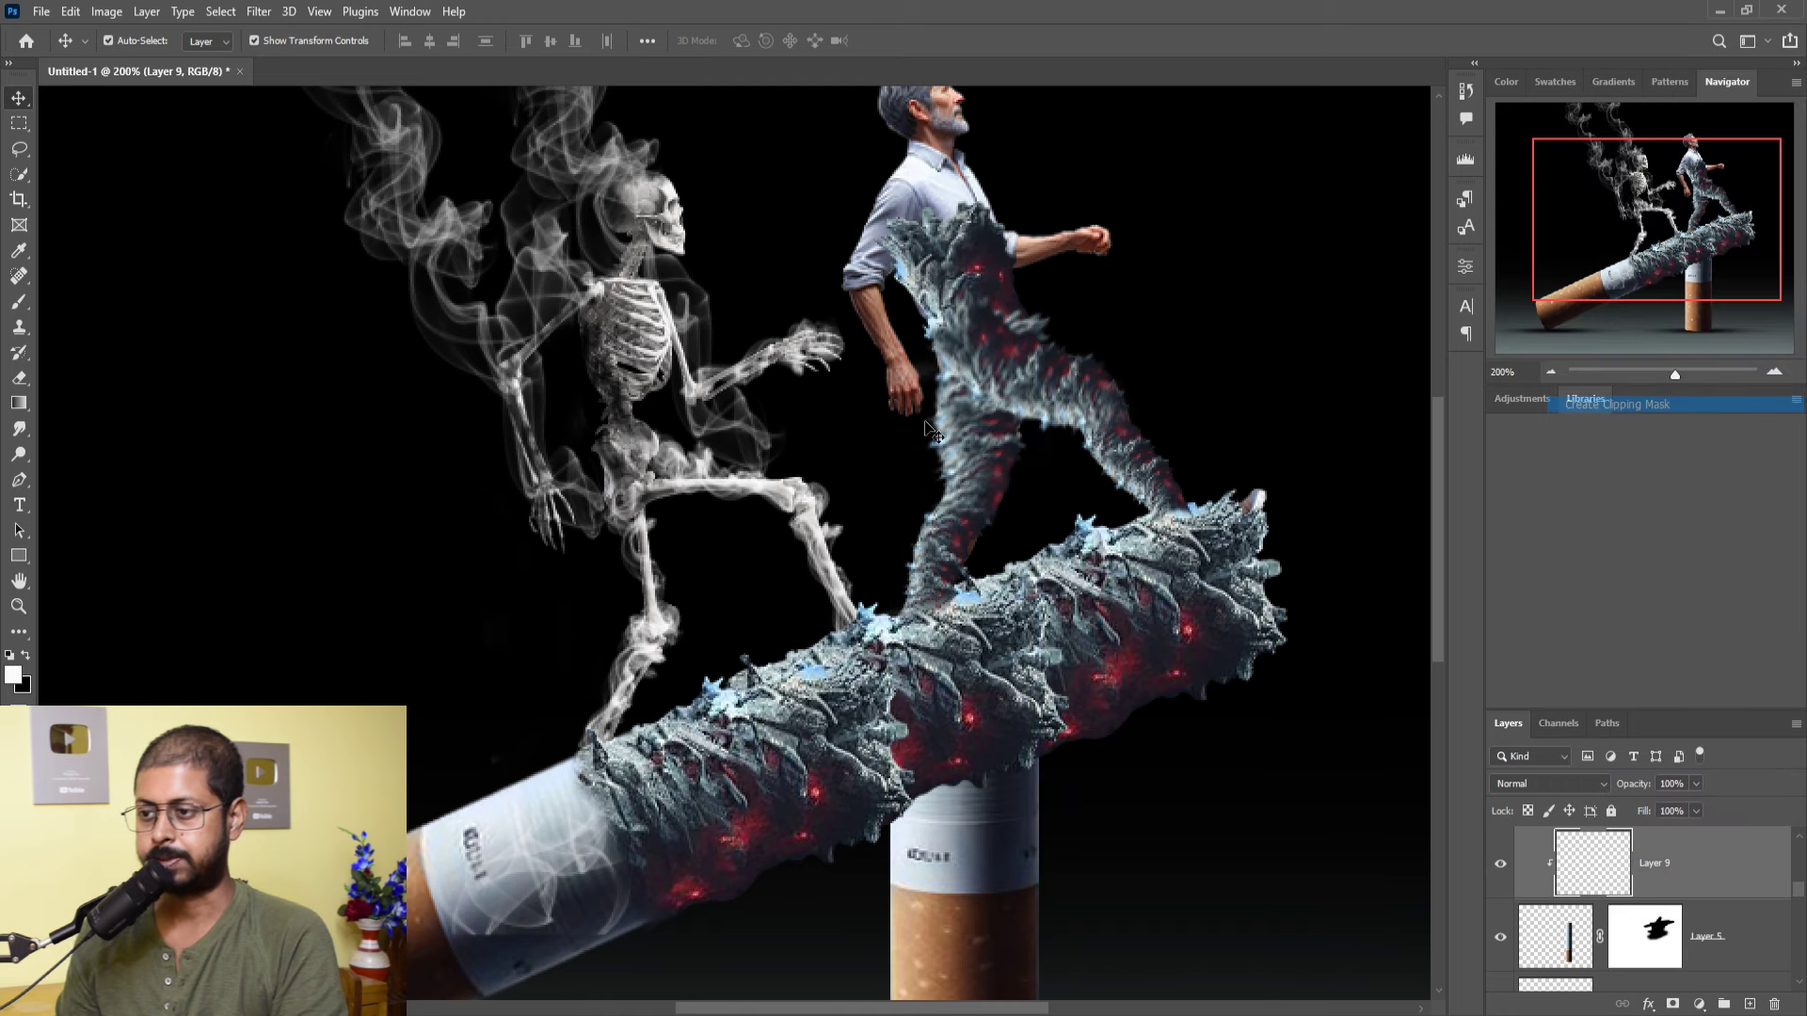
- Pick the 90 px Soft Round brush from General Brushes
click(19, 302)
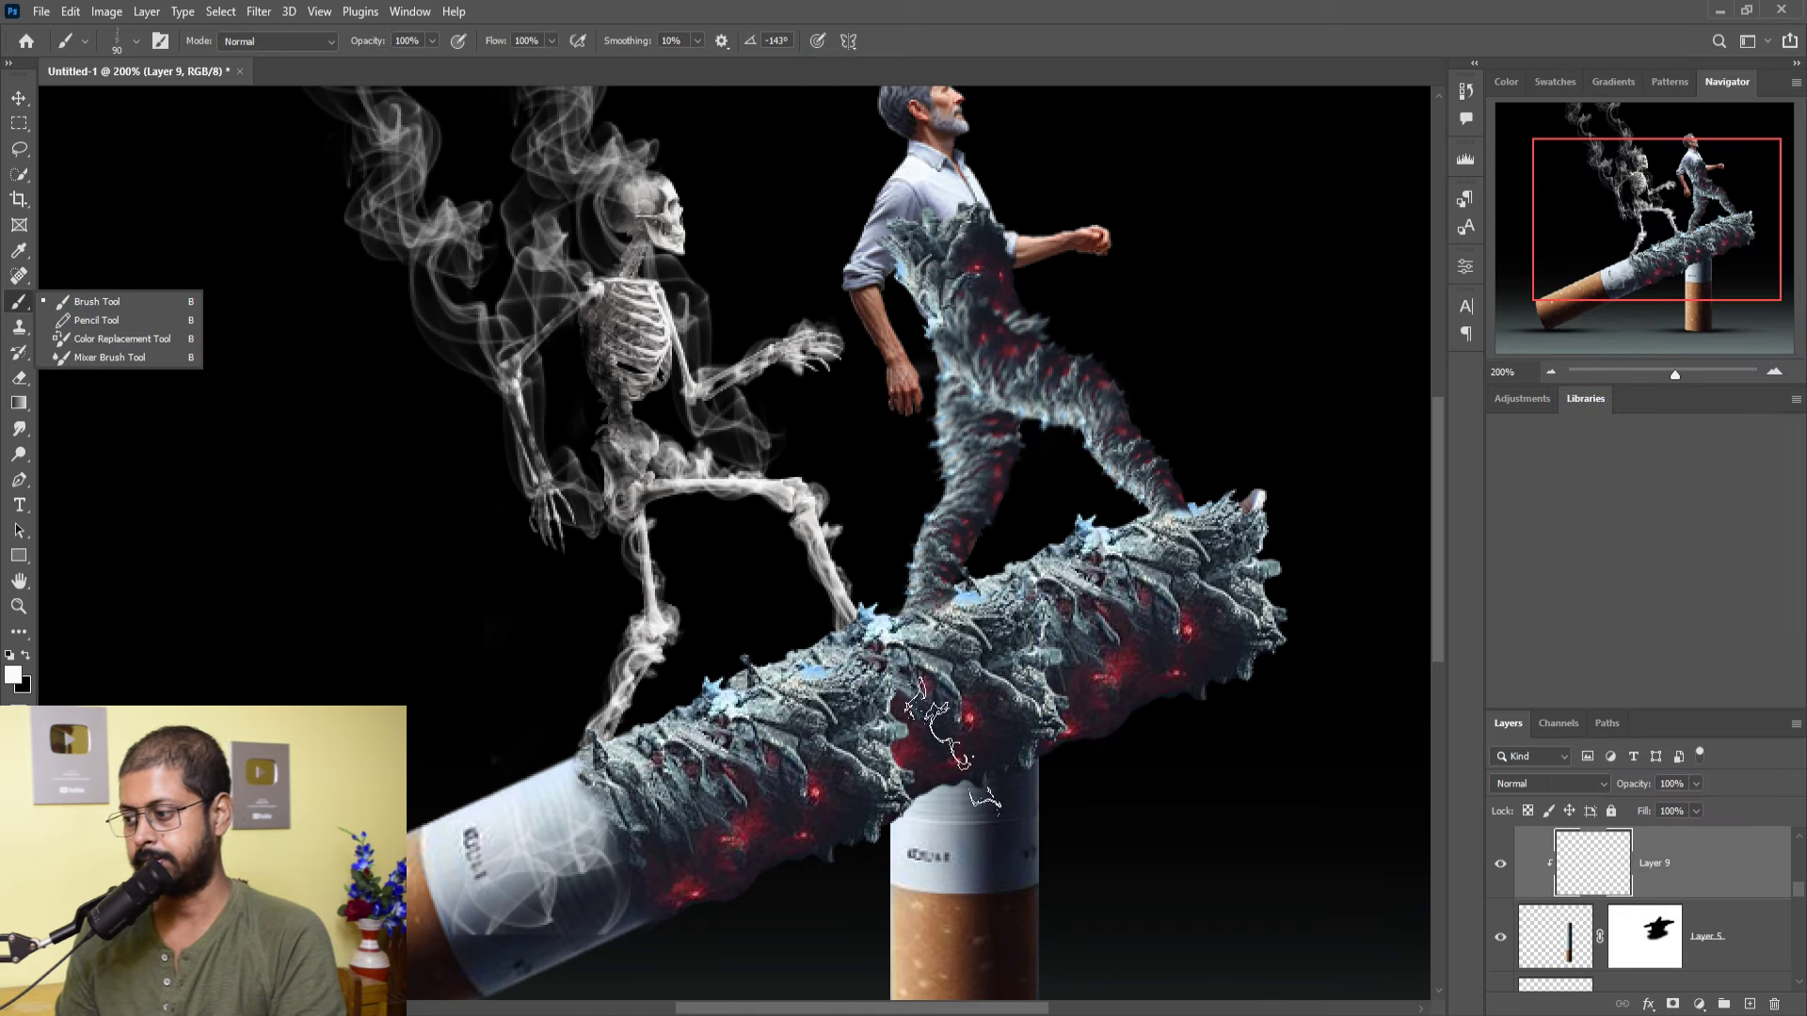
click(135, 41)
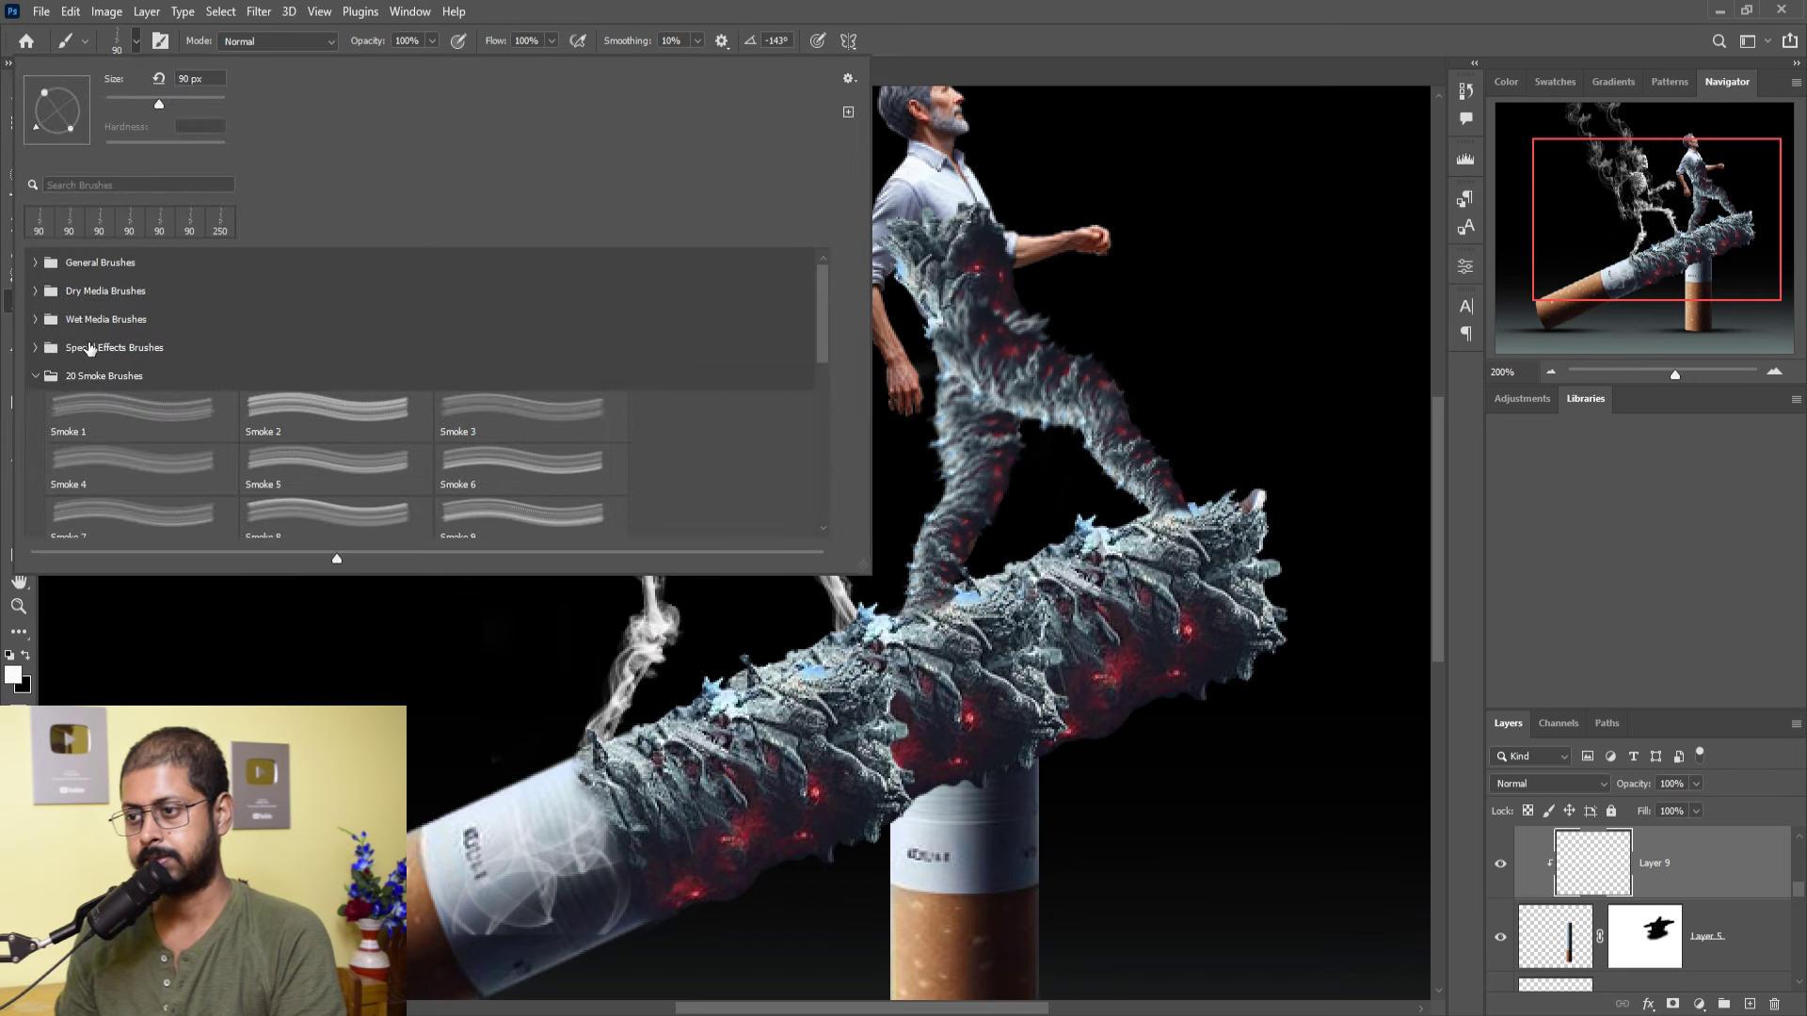
click(36, 262)
click(162, 324)
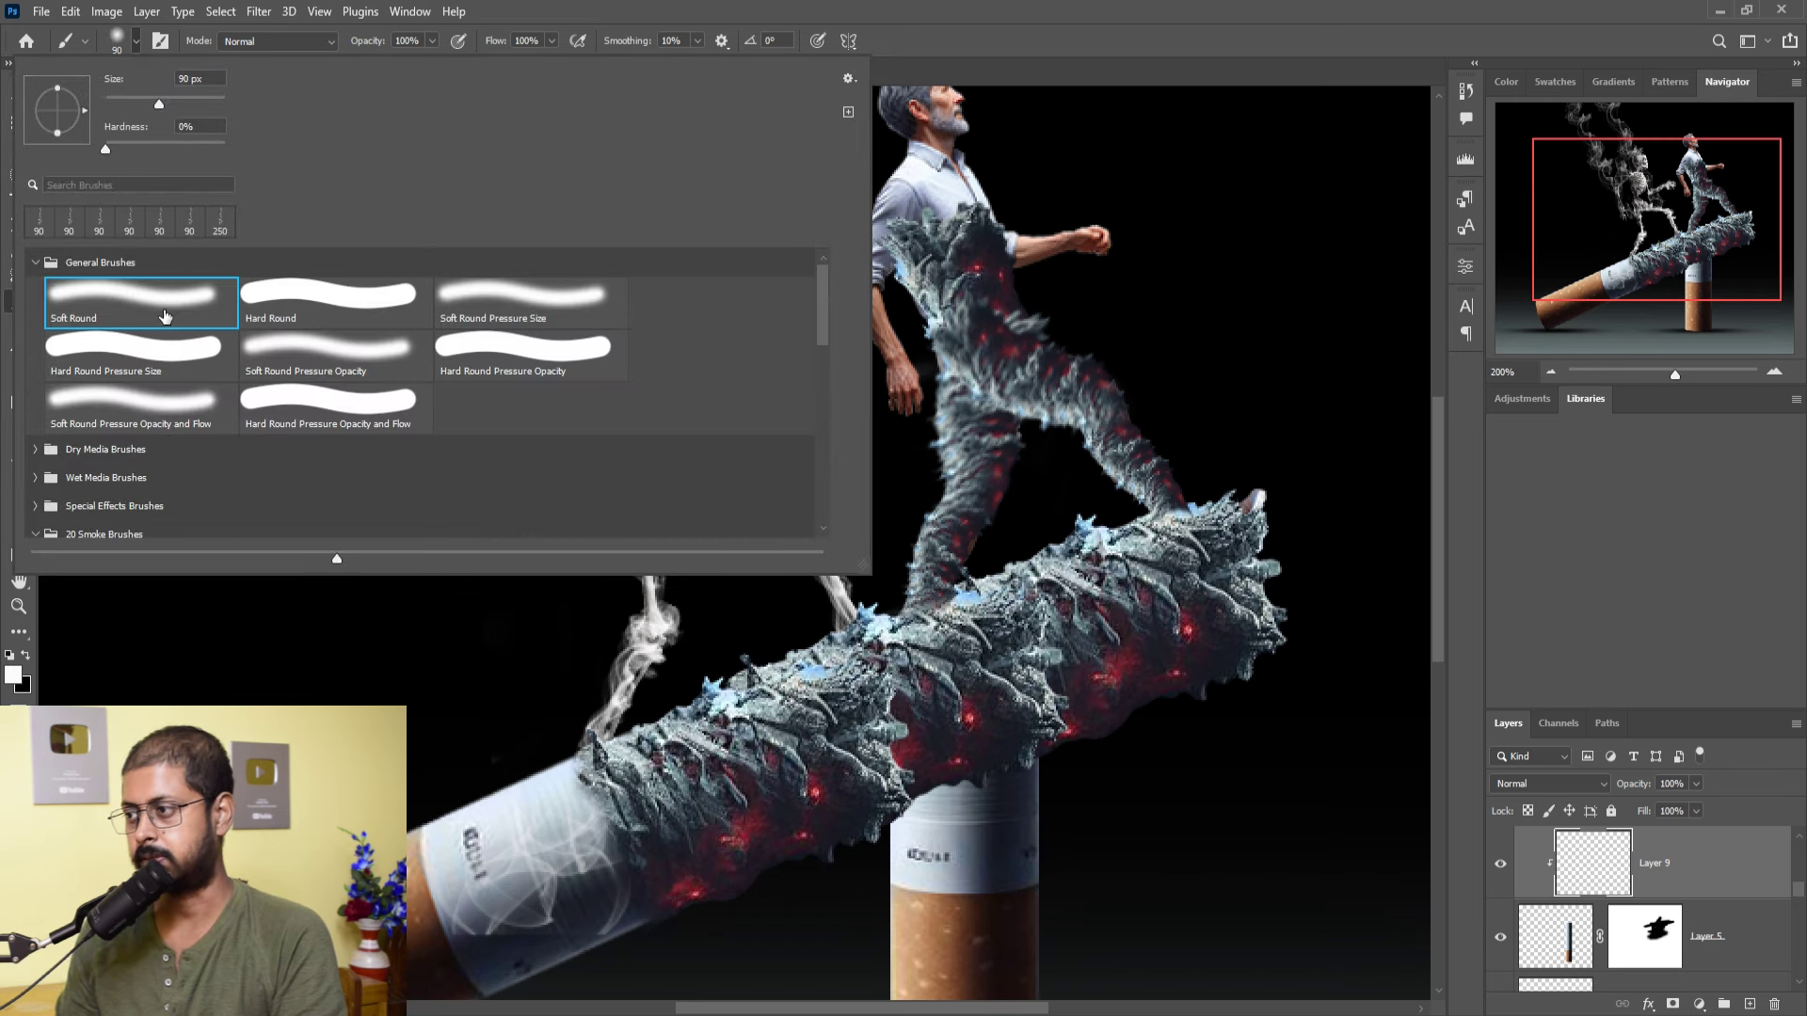
key(Return)
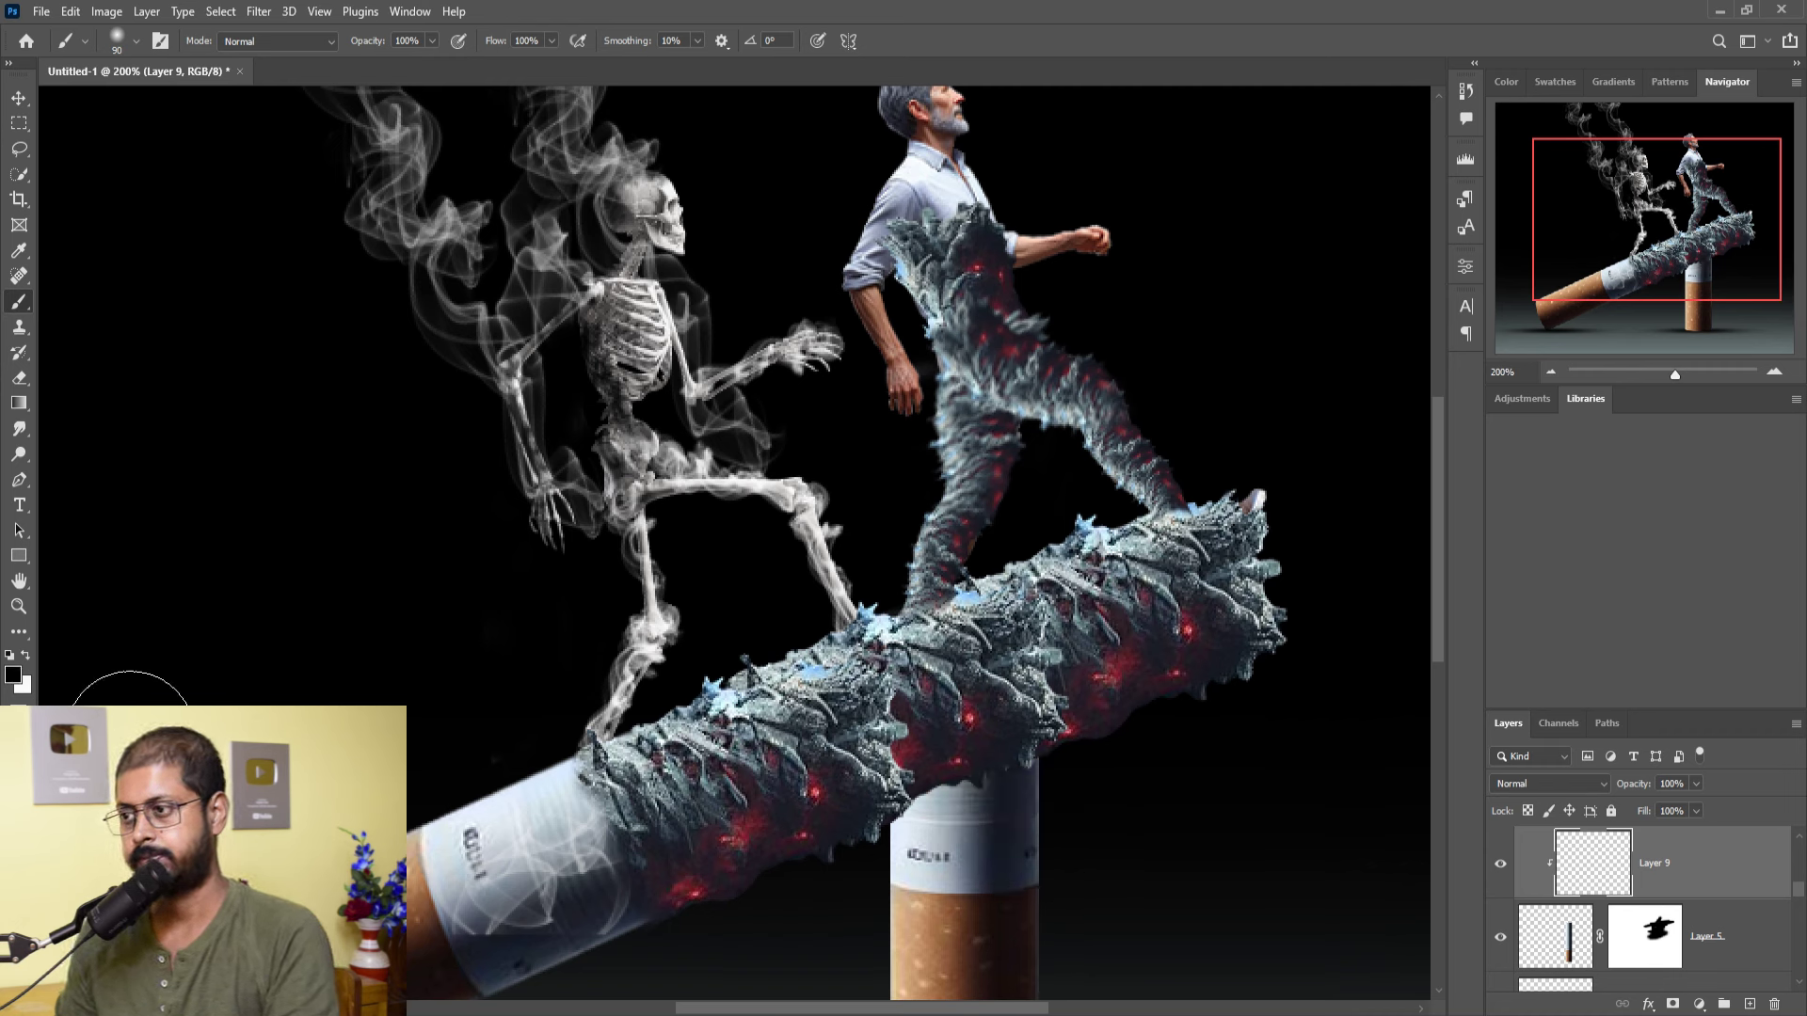
- At 43% brush opacity, paint black over the cigarette filter's top and left edge
click(432, 41)
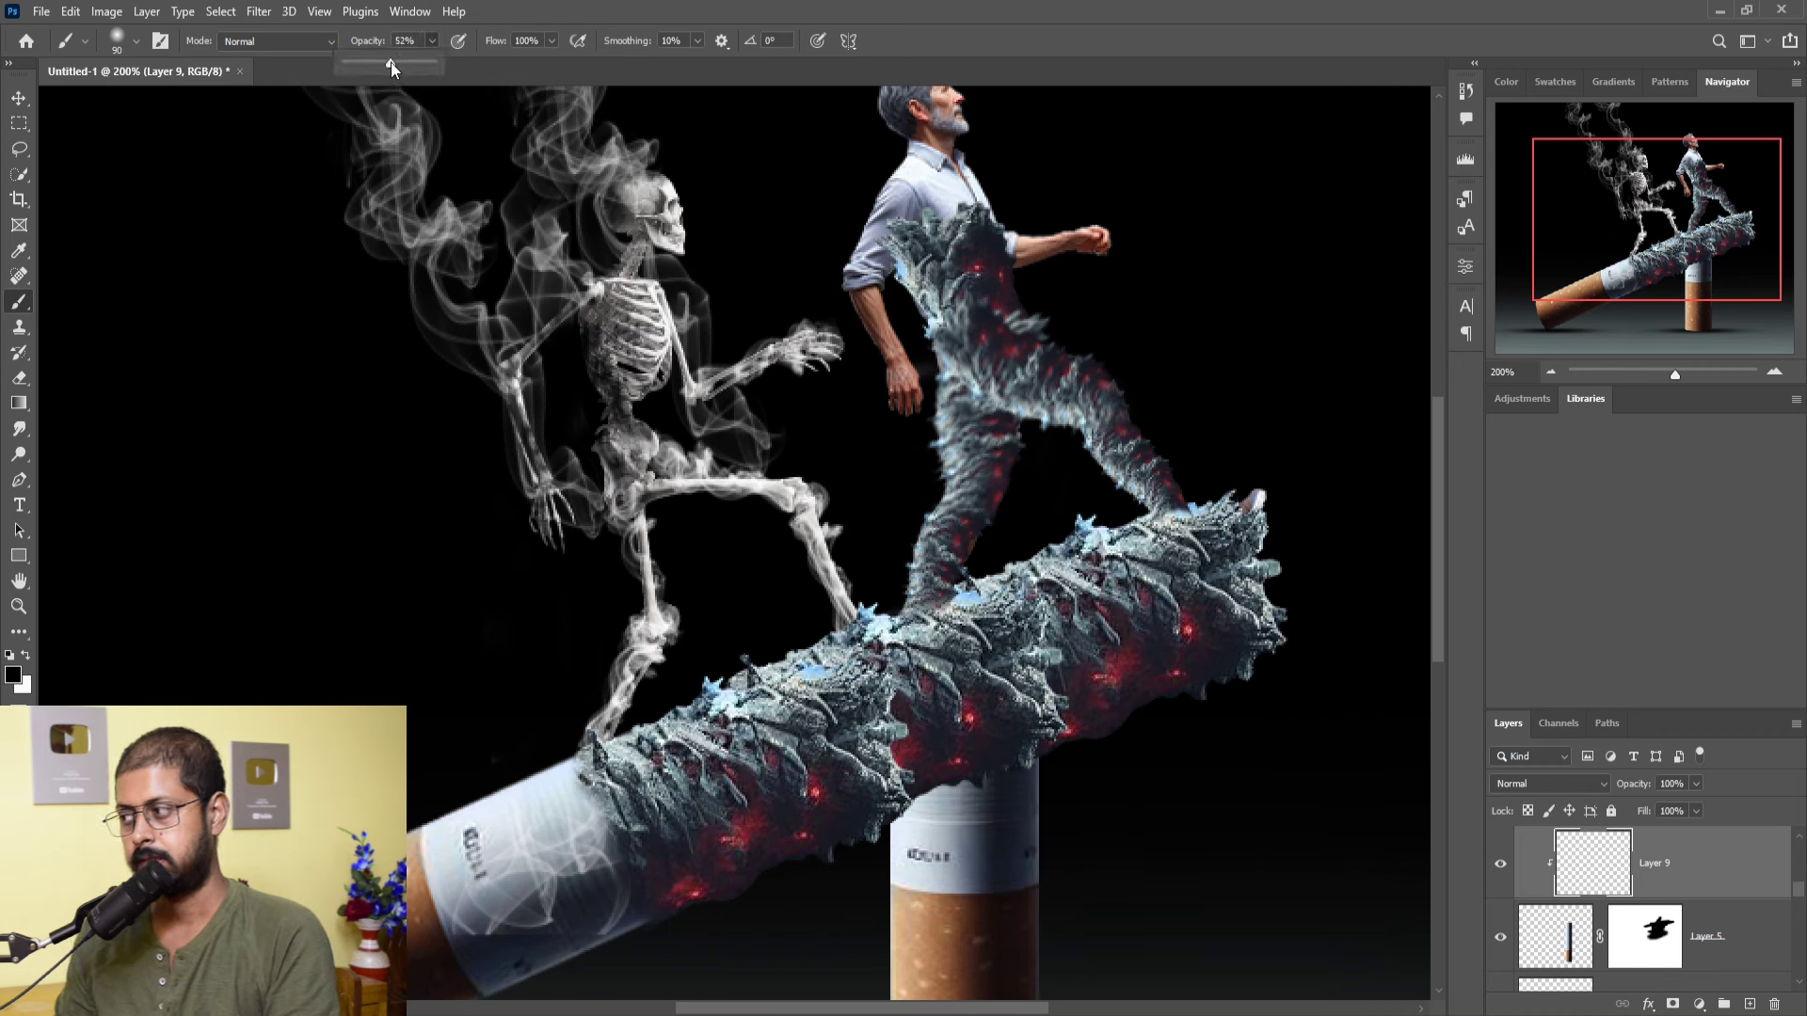
mouse_move(956, 847)
mouse_down()
mouse_move(1022, 824)
mouse_move(847, 966)
mouse_up()
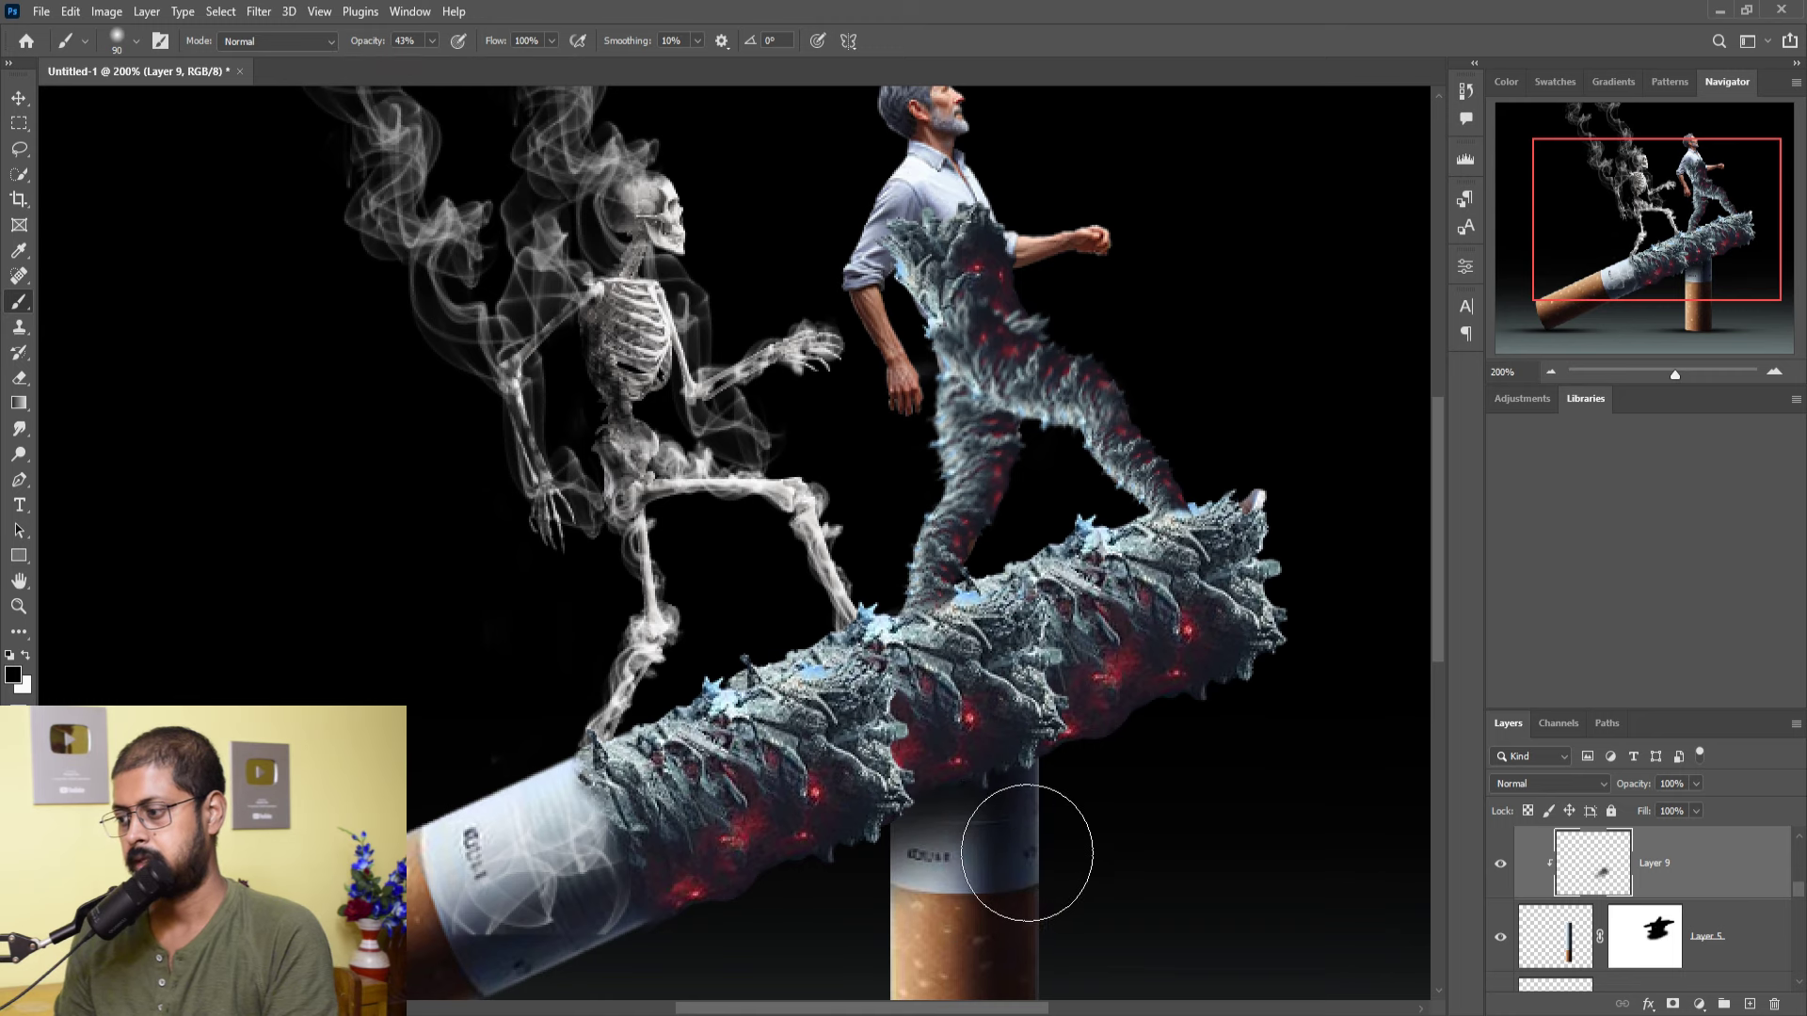
mouse_move(939, 931)
mouse_down()
mouse_move(936, 867)
mouse_move(1001, 1001)
mouse_up()
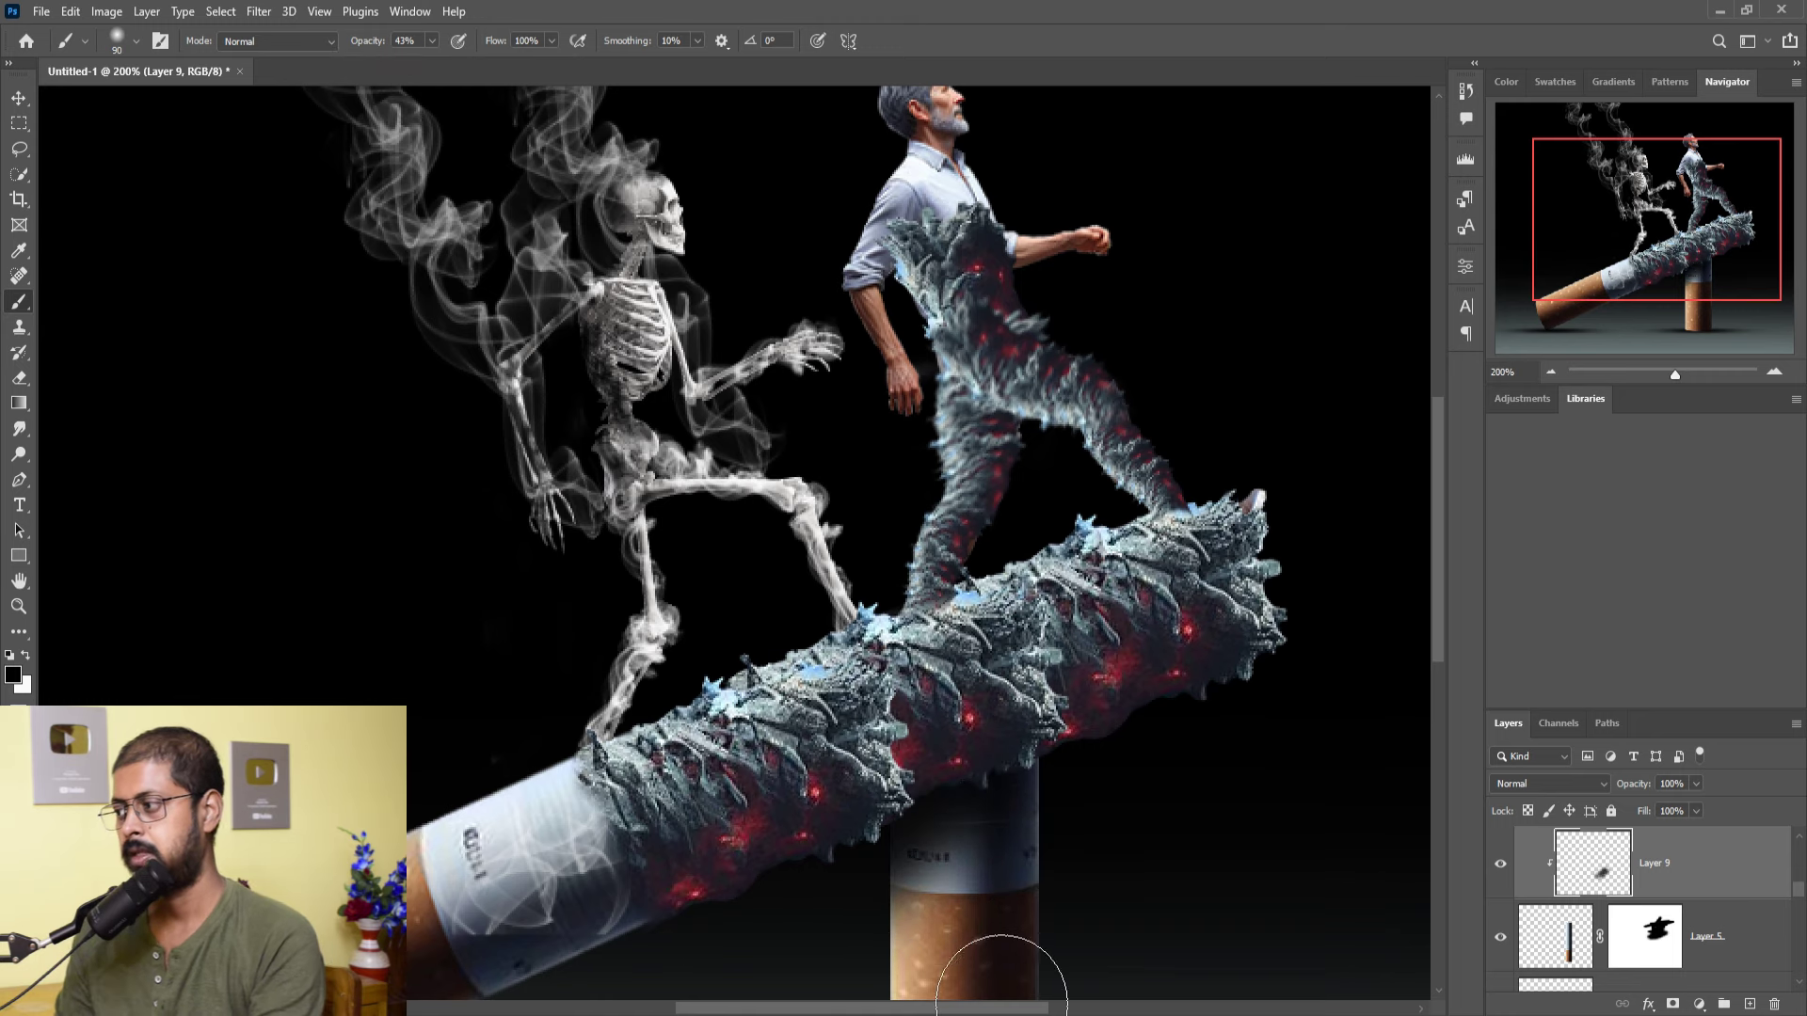
scroll(944, 970, down, 5)
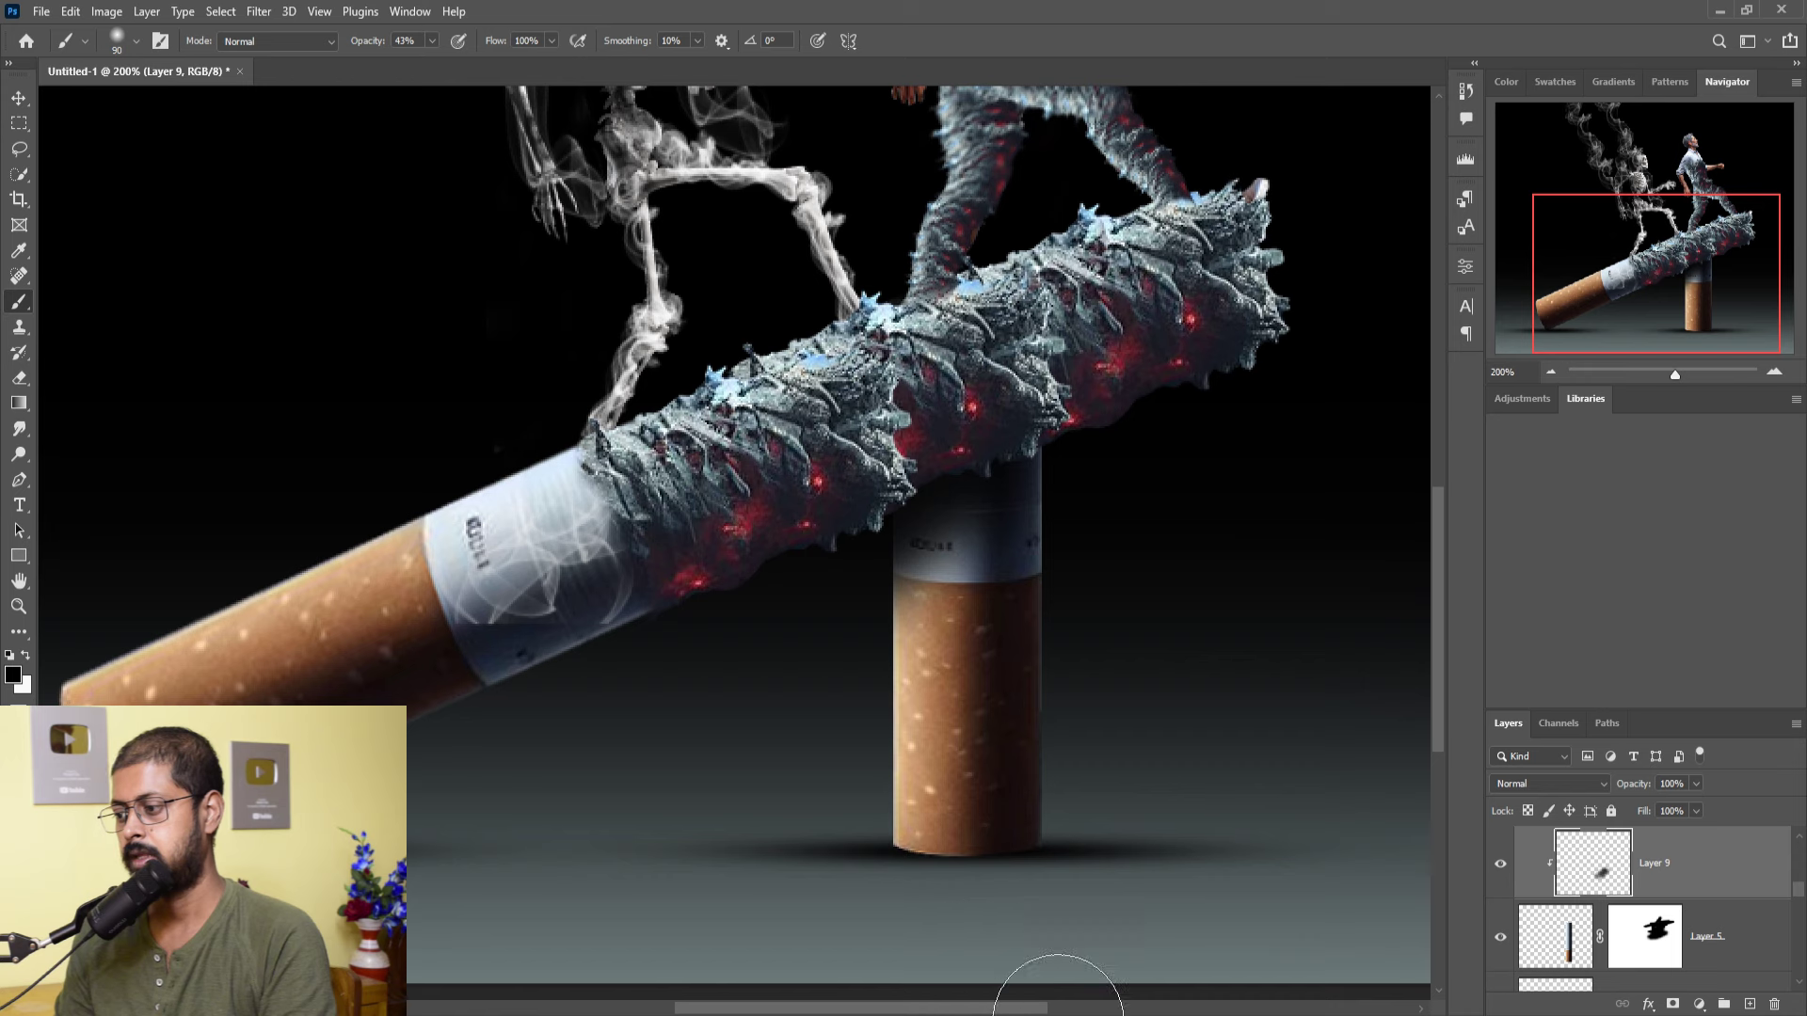
mouse_move(1026, 1015)
mouse_down()
mouse_move(888, 896)
mouse_move(1008, 980)
mouse_move(888, 856)
mouse_move(879, 747)
mouse_move(860, 920)
mouse_move(879, 658)
mouse_move(932, 920)
mouse_move(1081, 1015)
mouse_up()
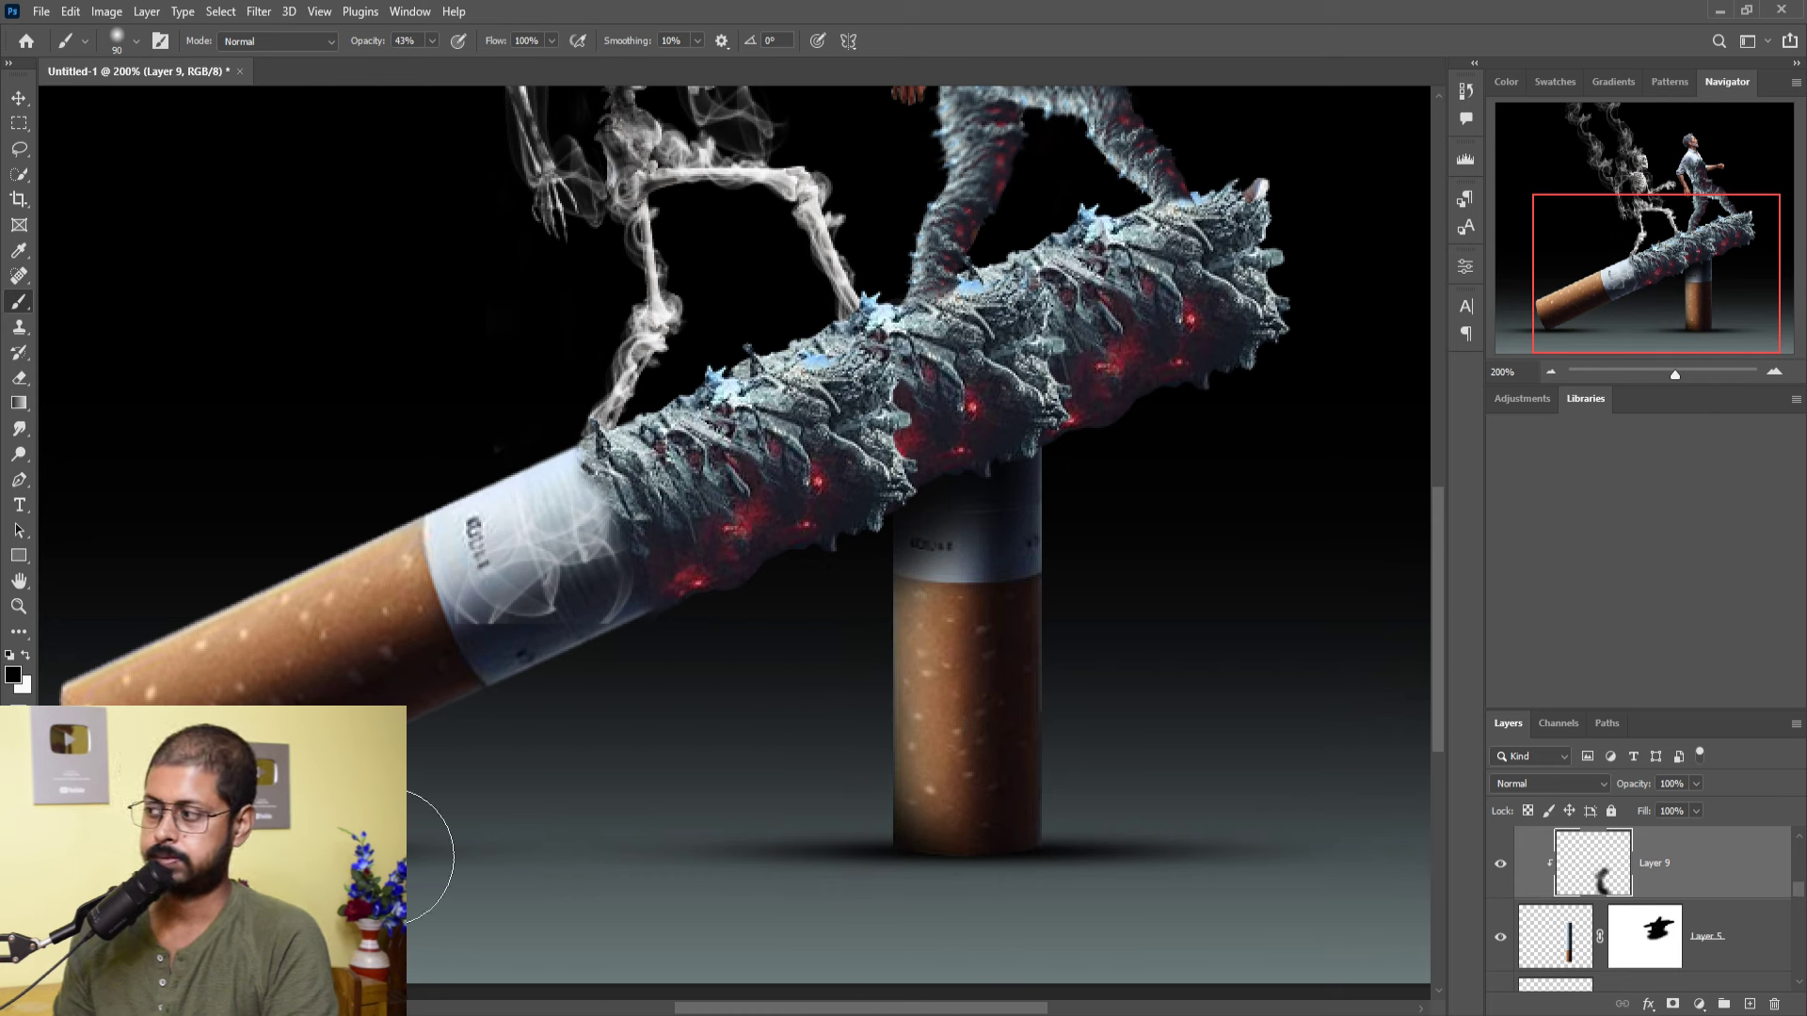
- Switch to a smoke brush tip angled at 155° and sized about 125 px
click(19, 98)
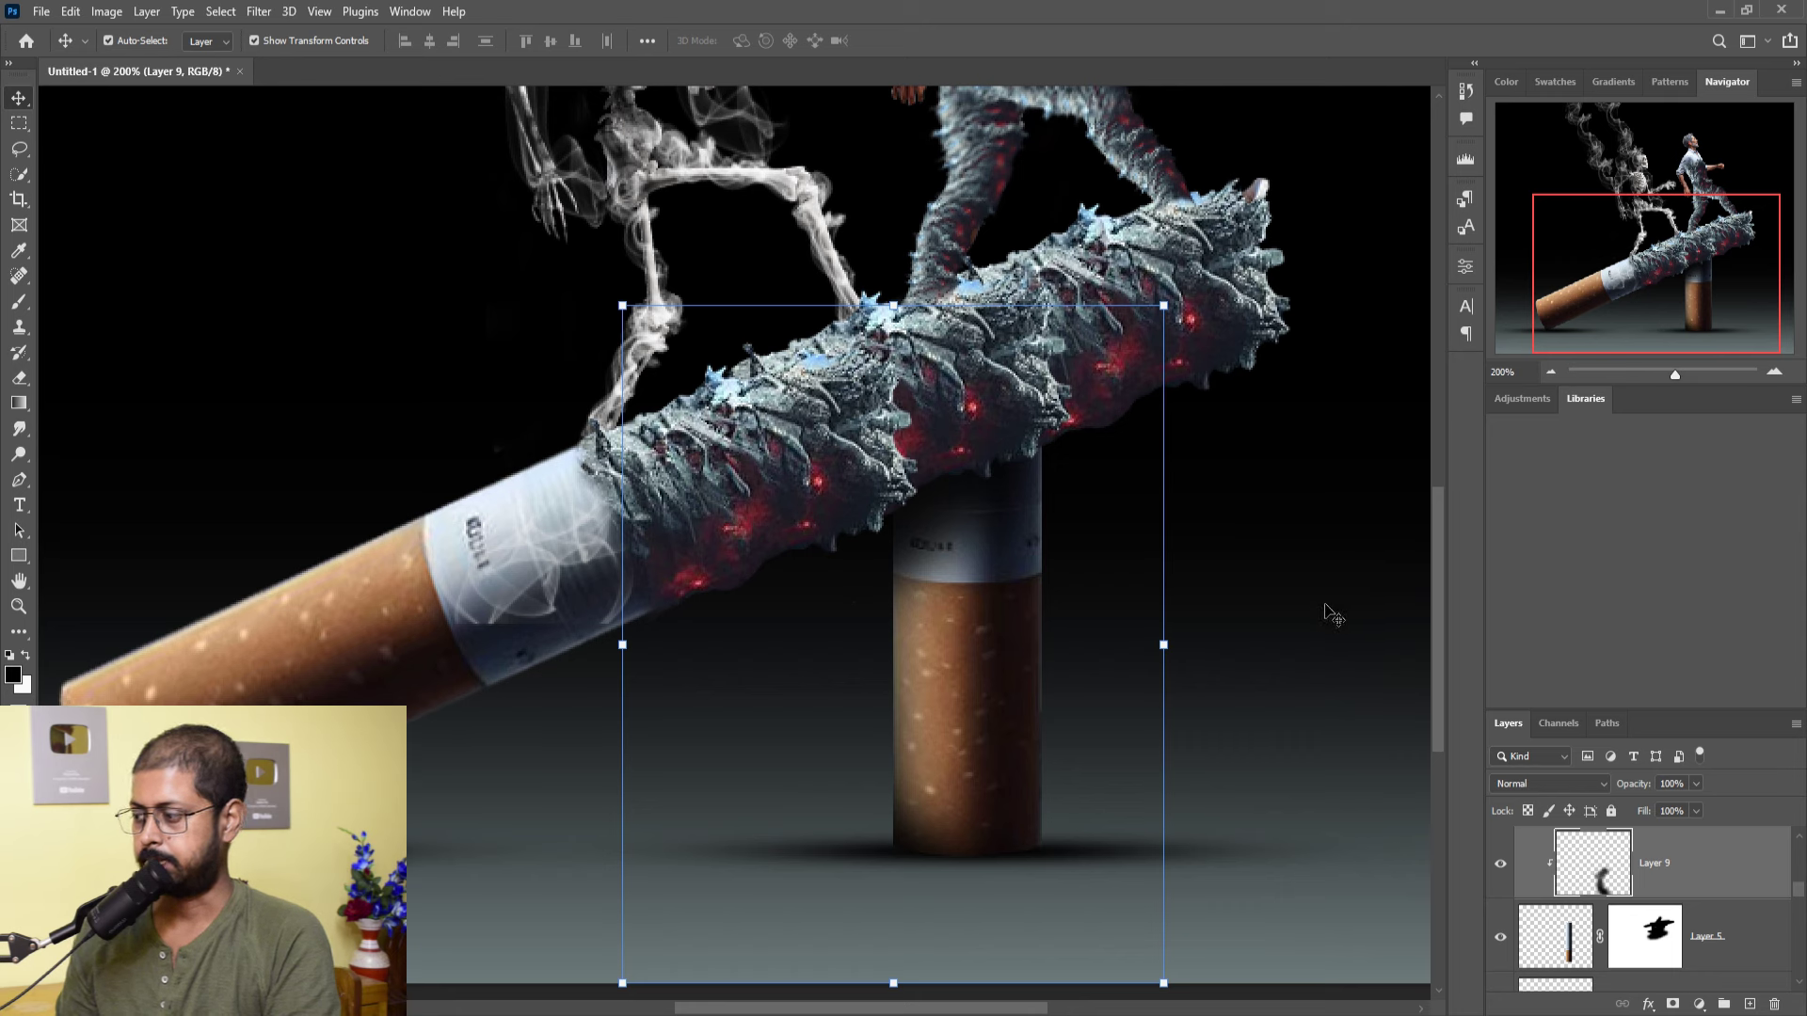
key(b)
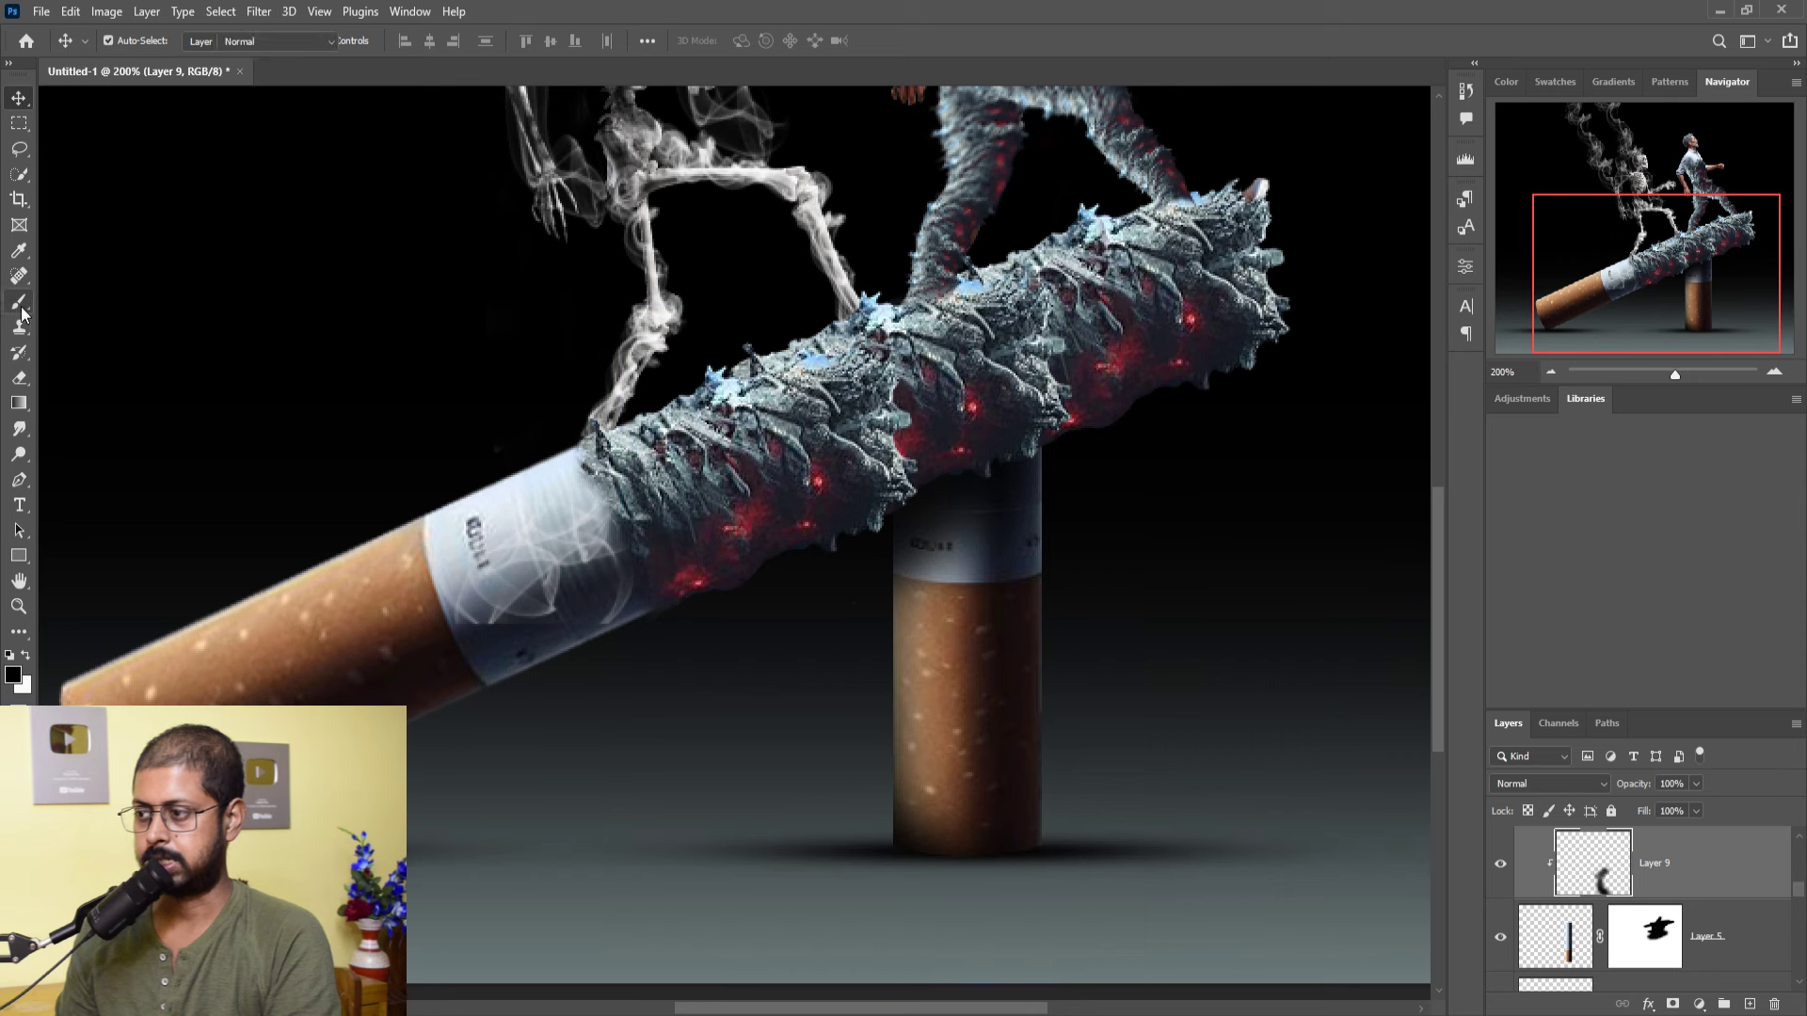
click(137, 42)
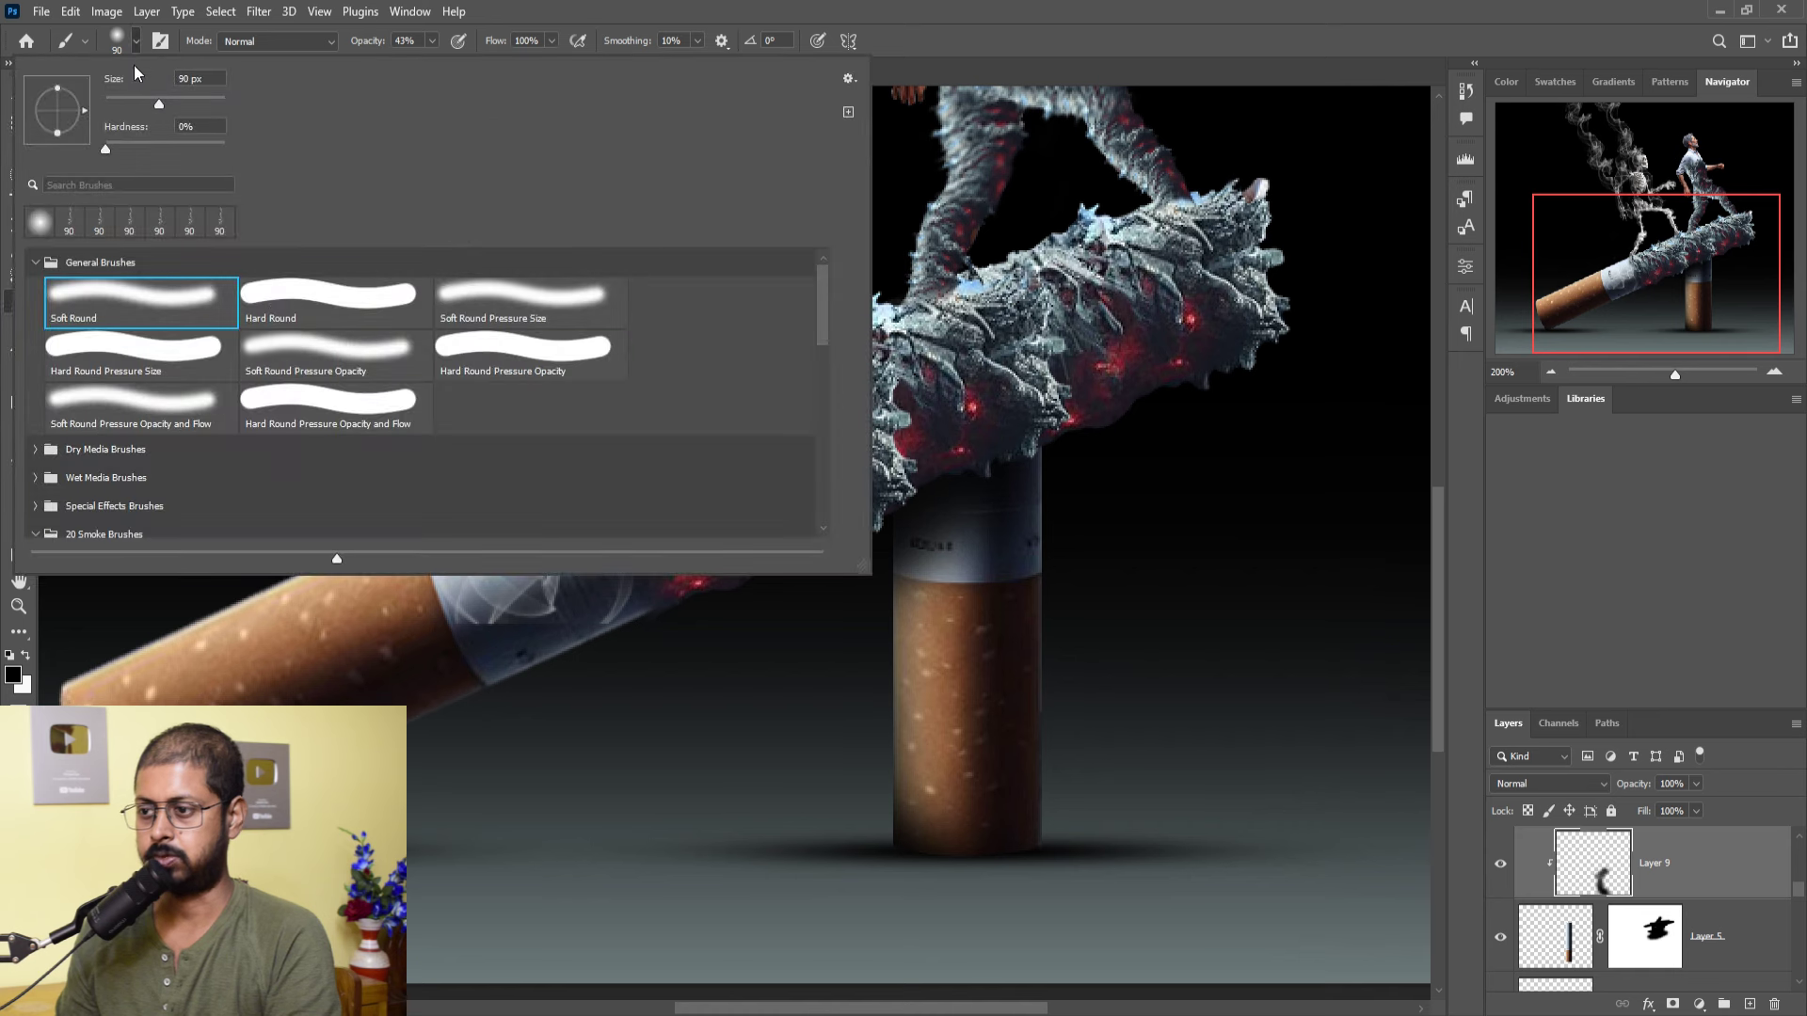
click(138, 224)
key(Return)
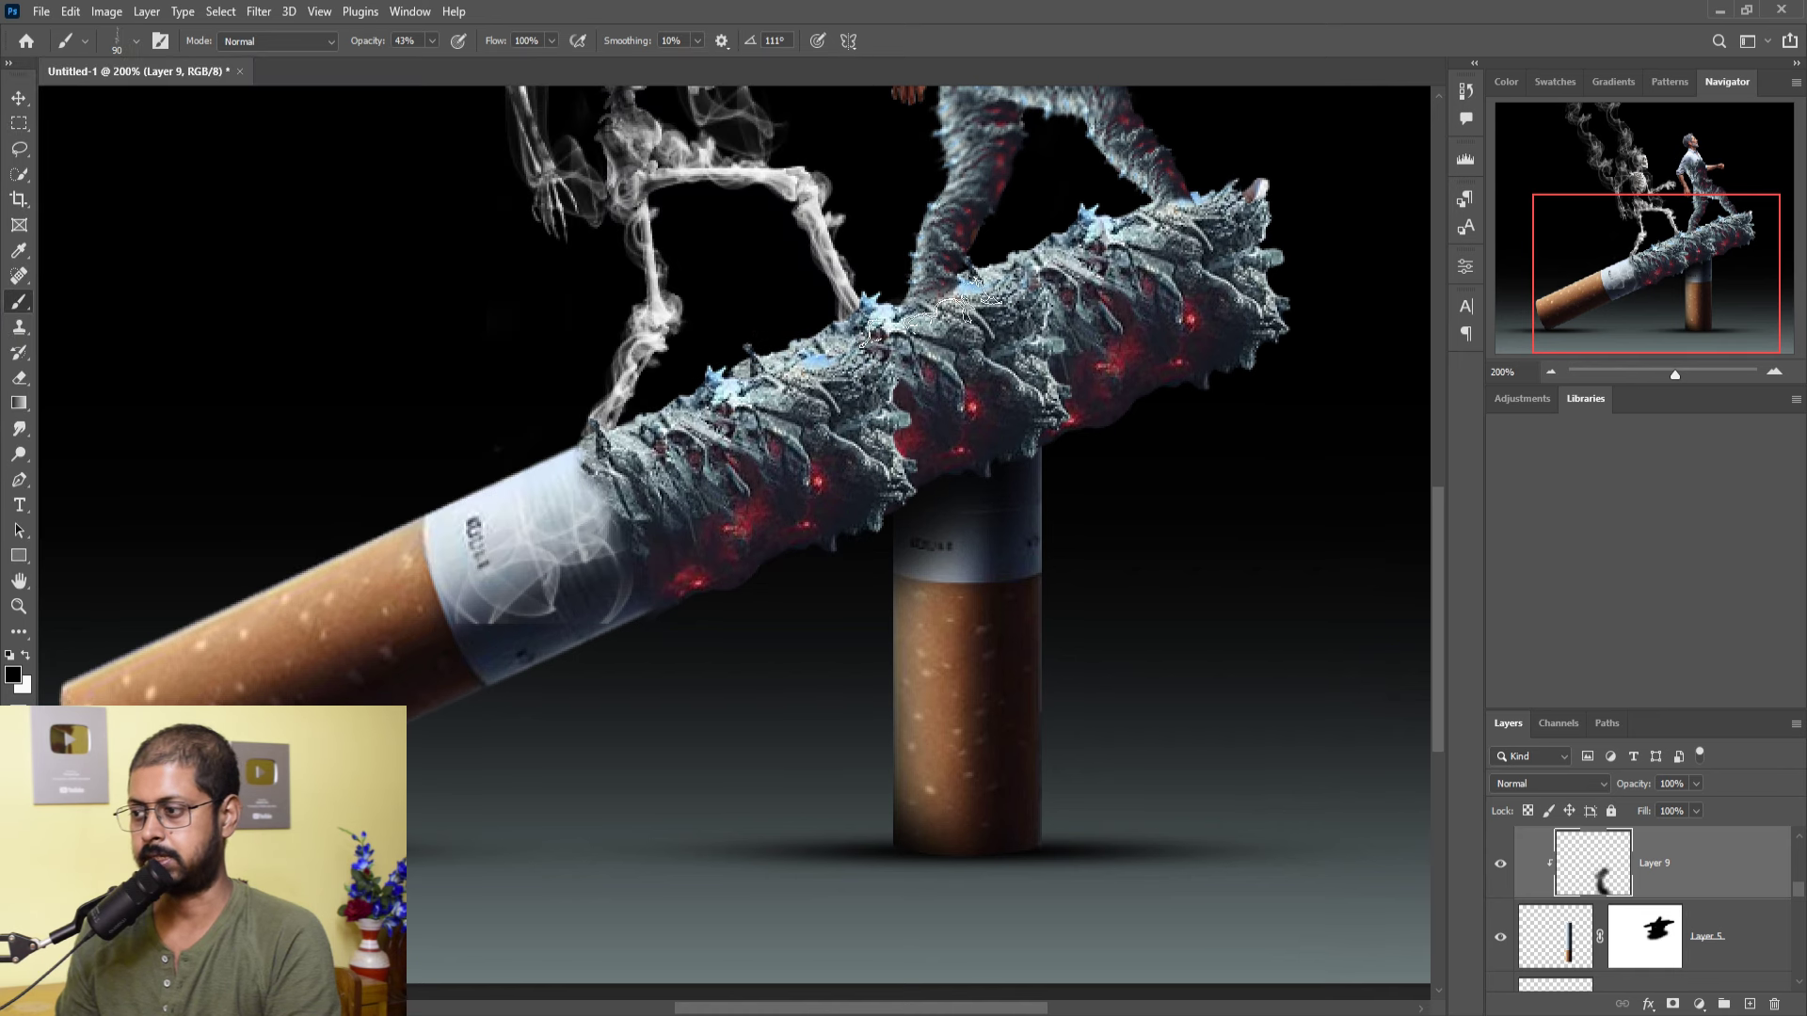
right_click(895, 358)
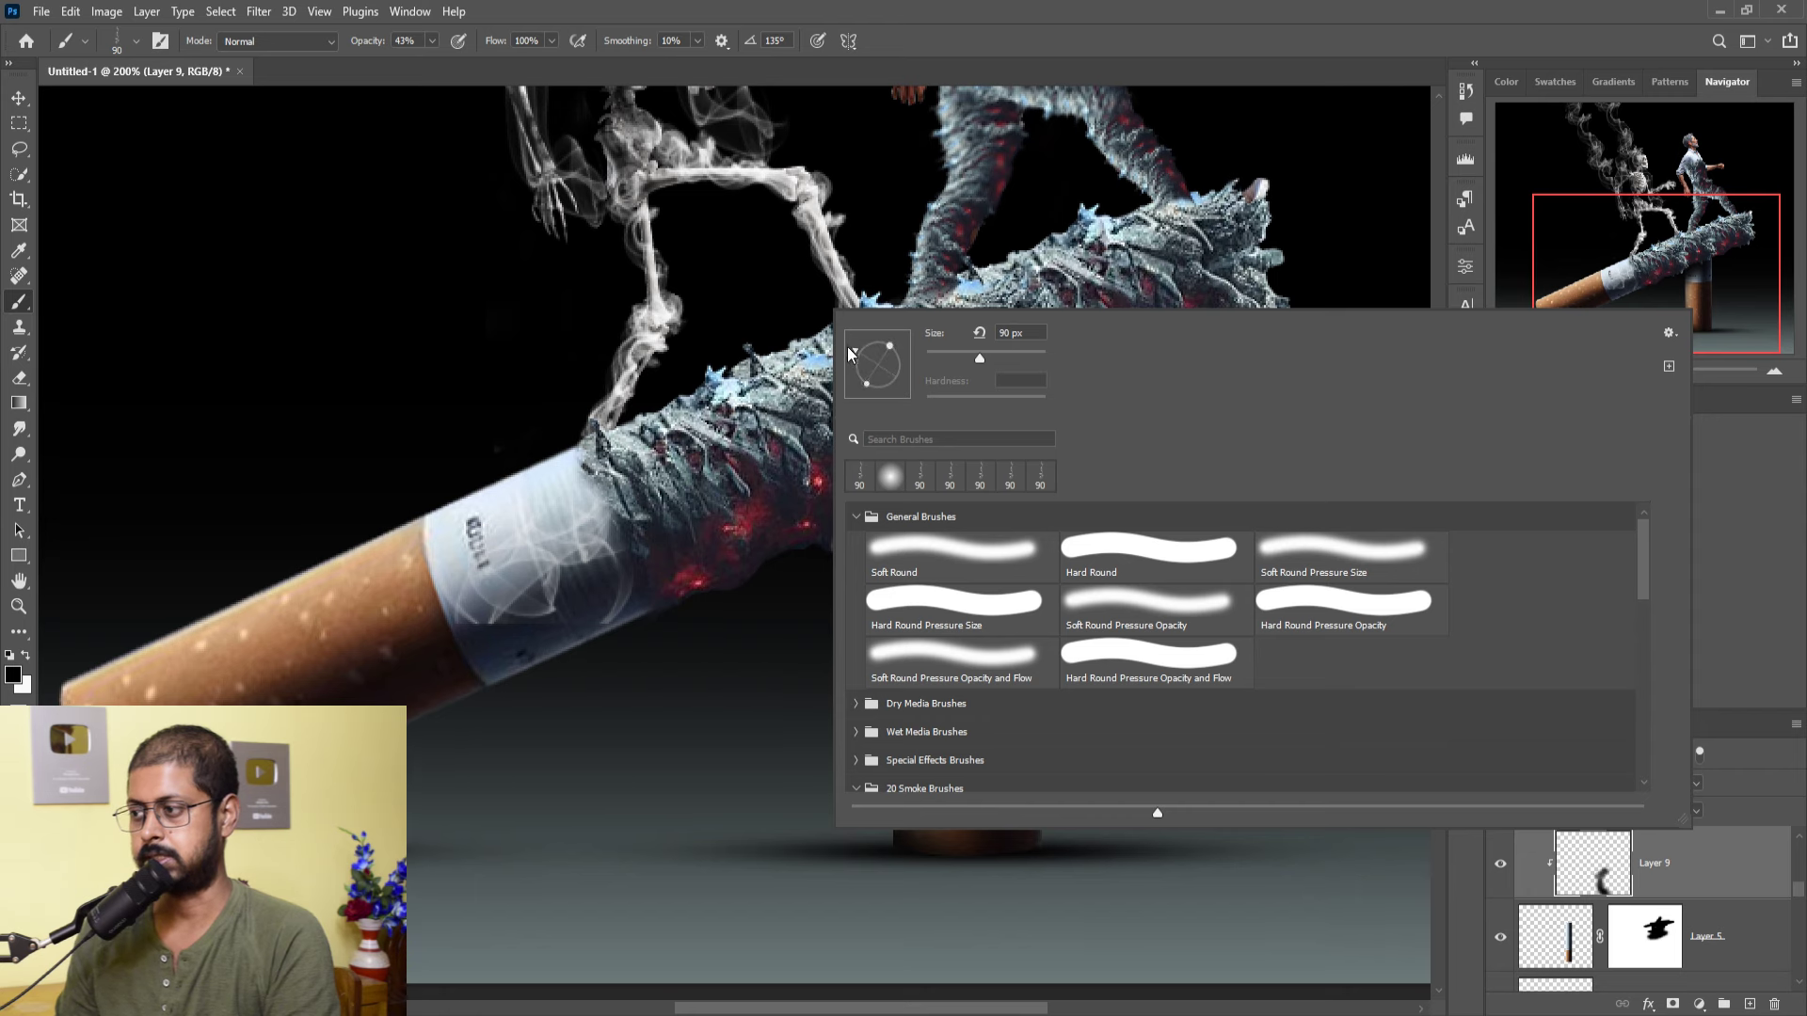
drag(850, 354, 867, 347)
key(Return)
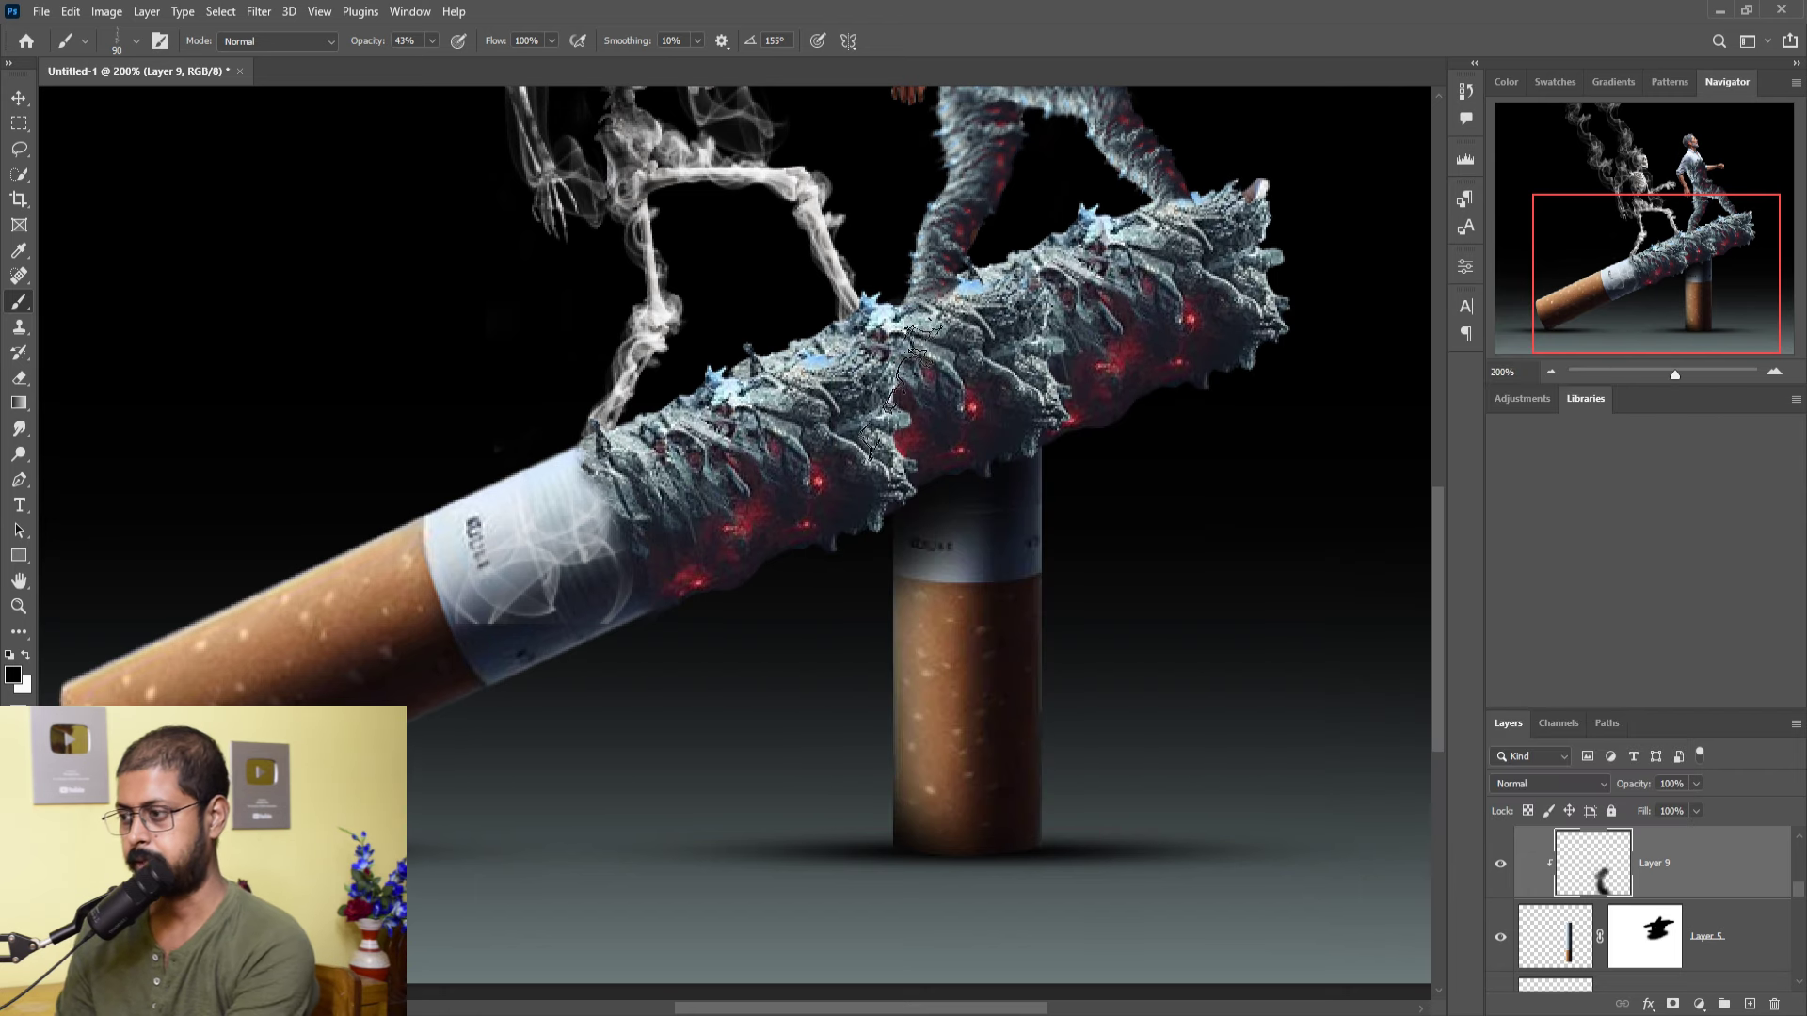
key(bracketright)
key(bracketright)
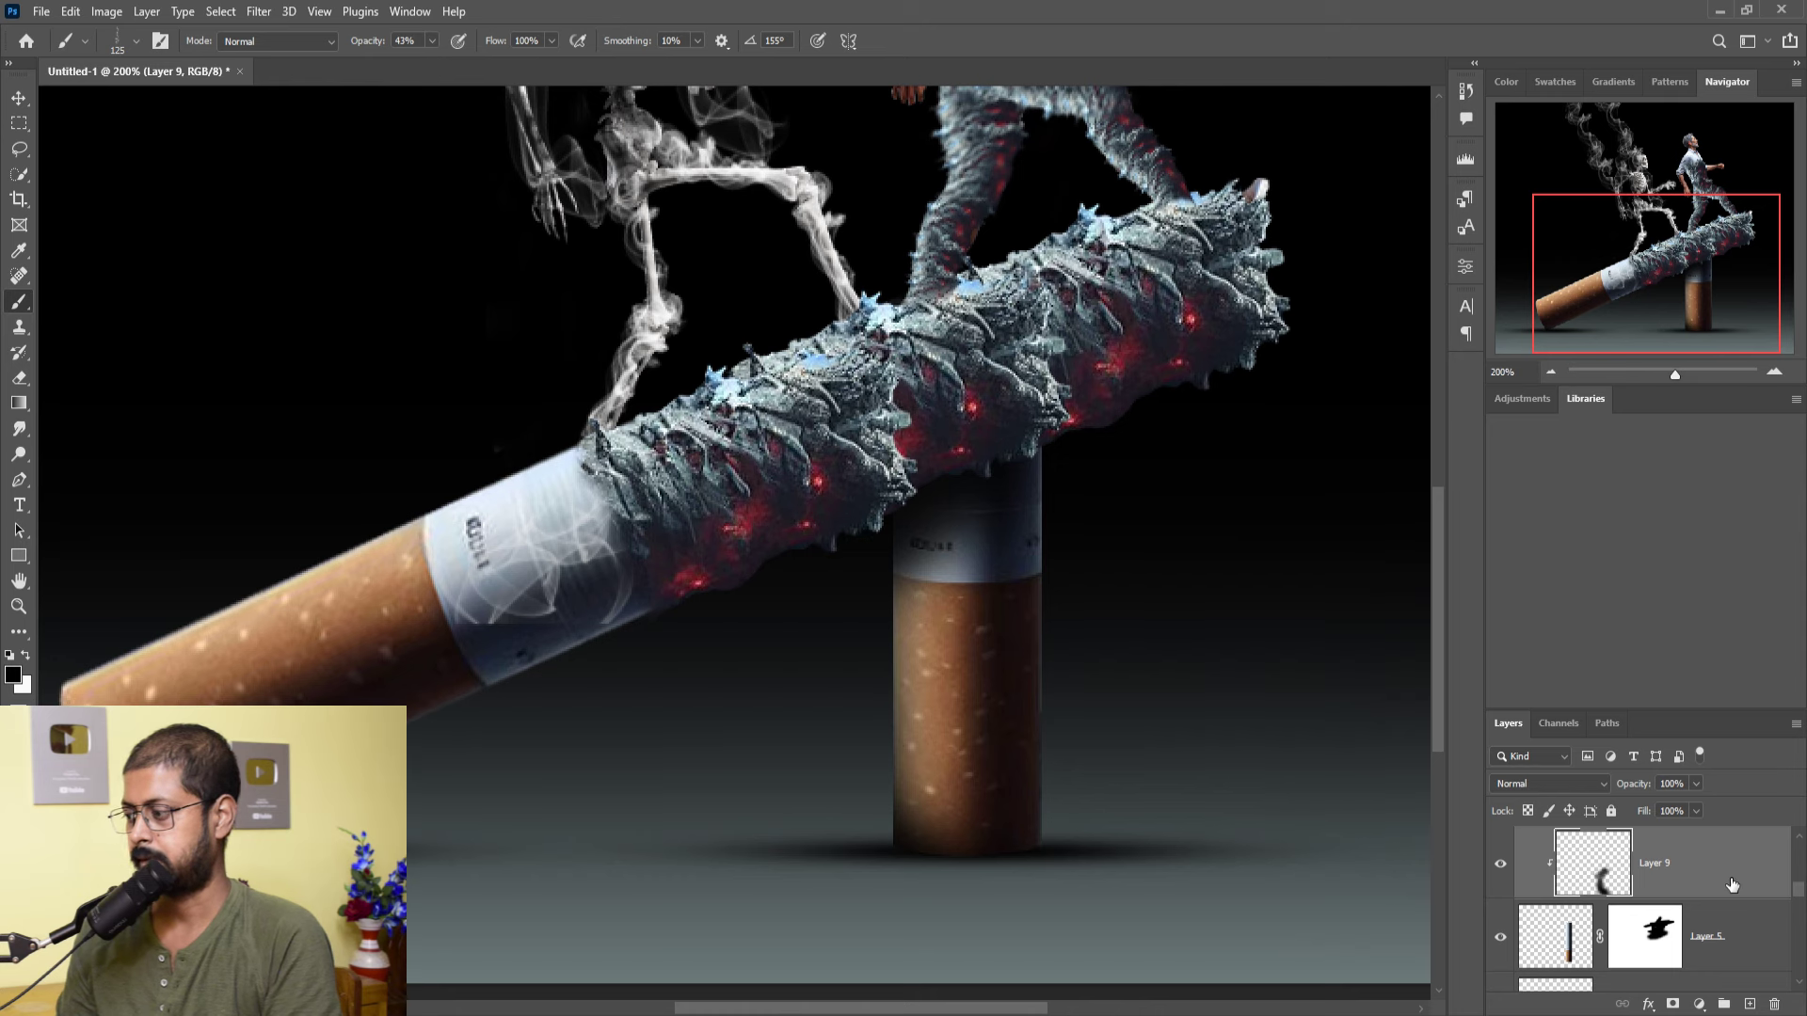
- Add Layer 10 above Layer 6 copy with a white foreground and a smoke brush tip
scroll(1743, 944, down, 1)
click(1733, 951)
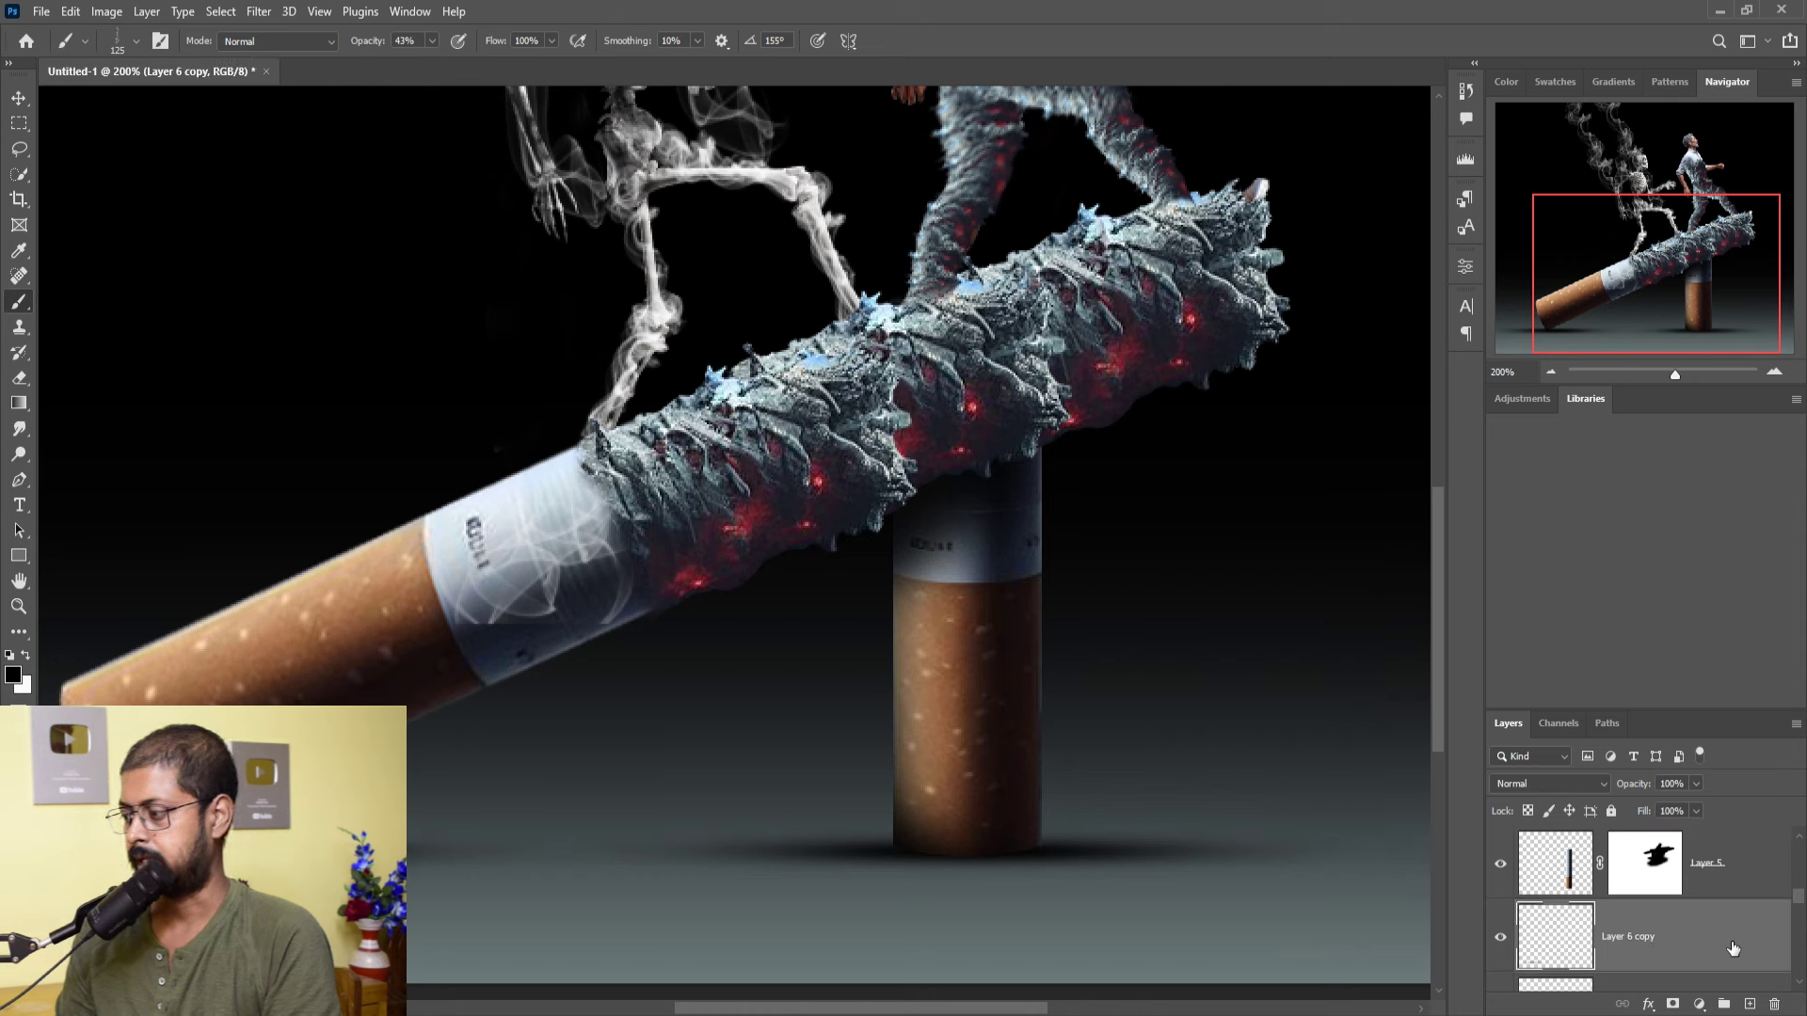
click(1749, 1003)
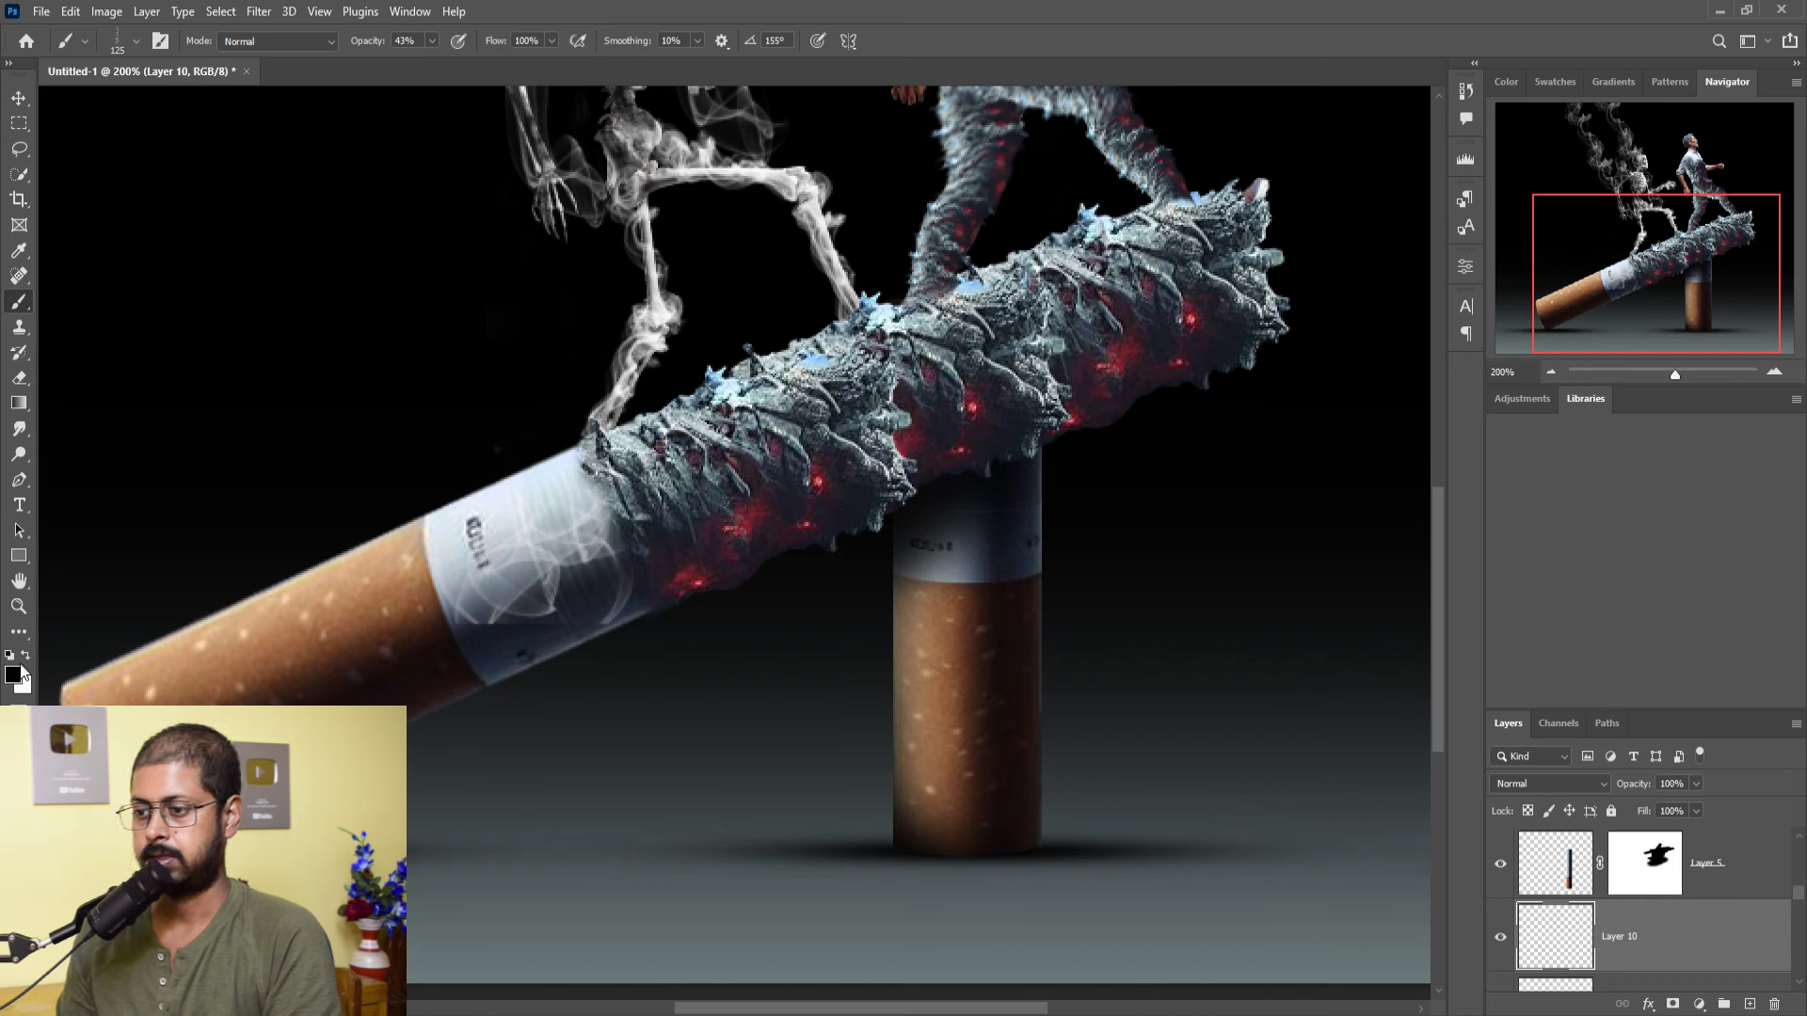
click(26, 656)
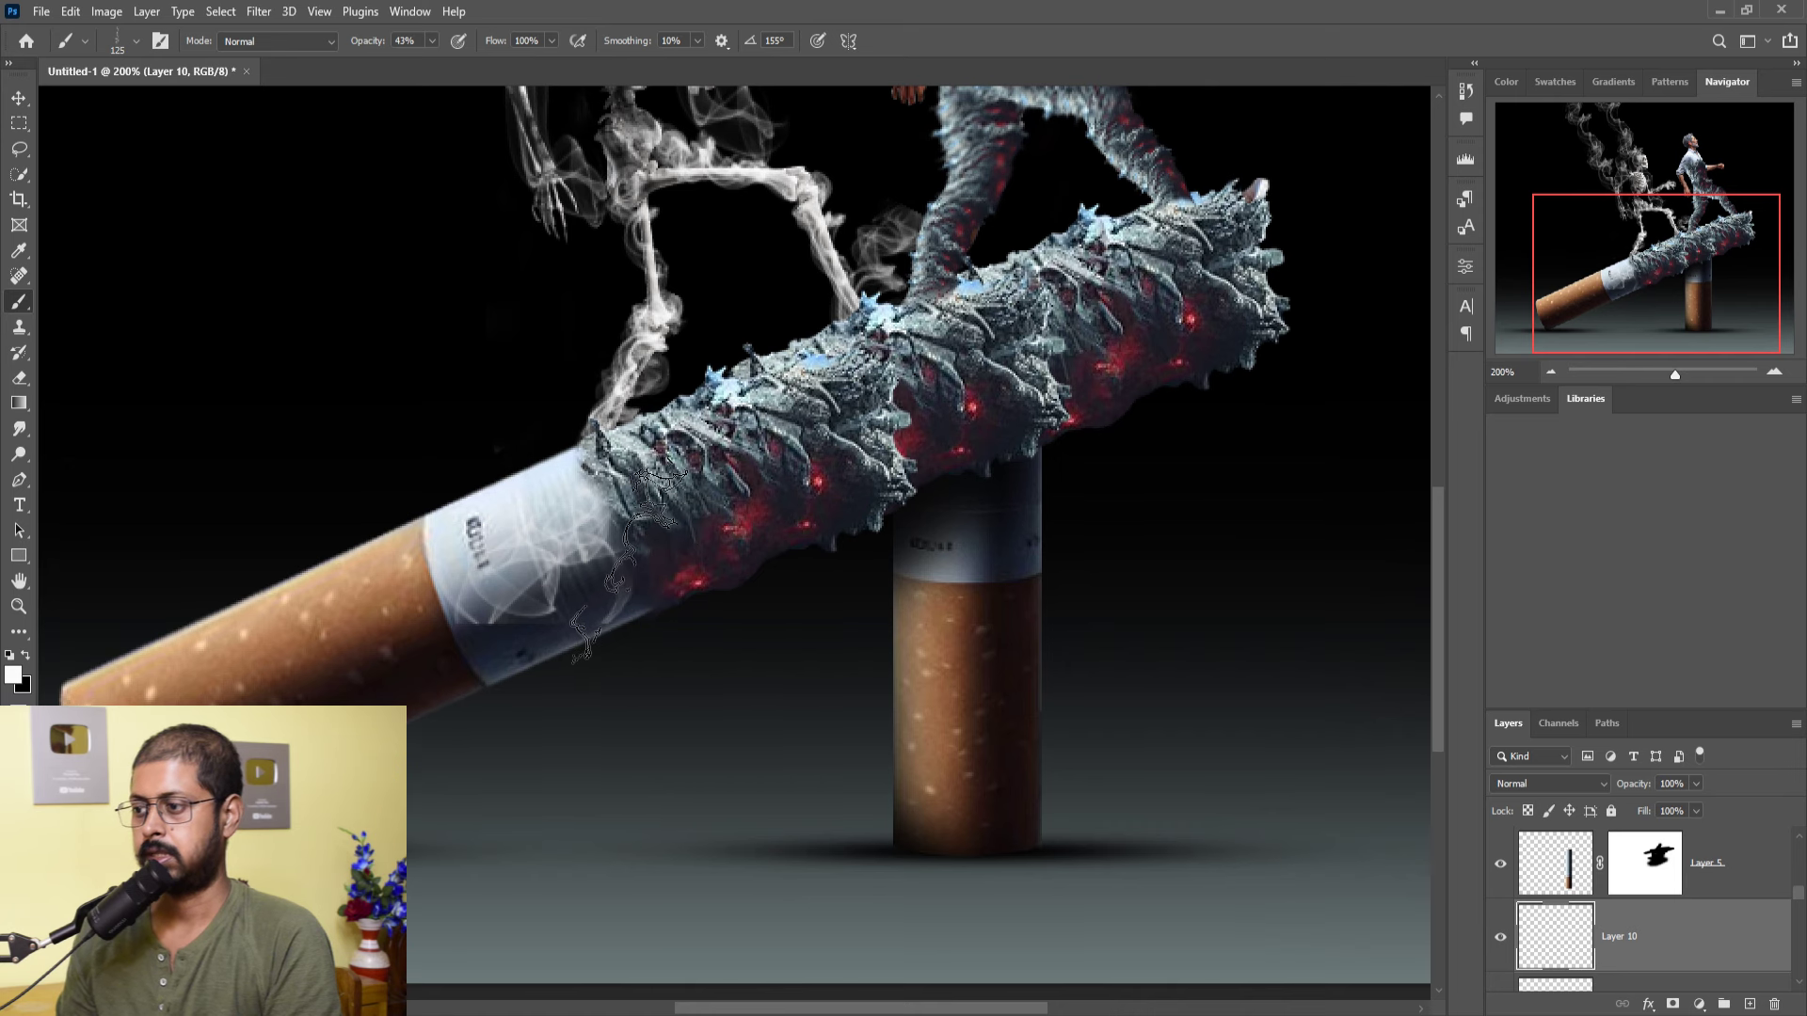
right_click(630, 566)
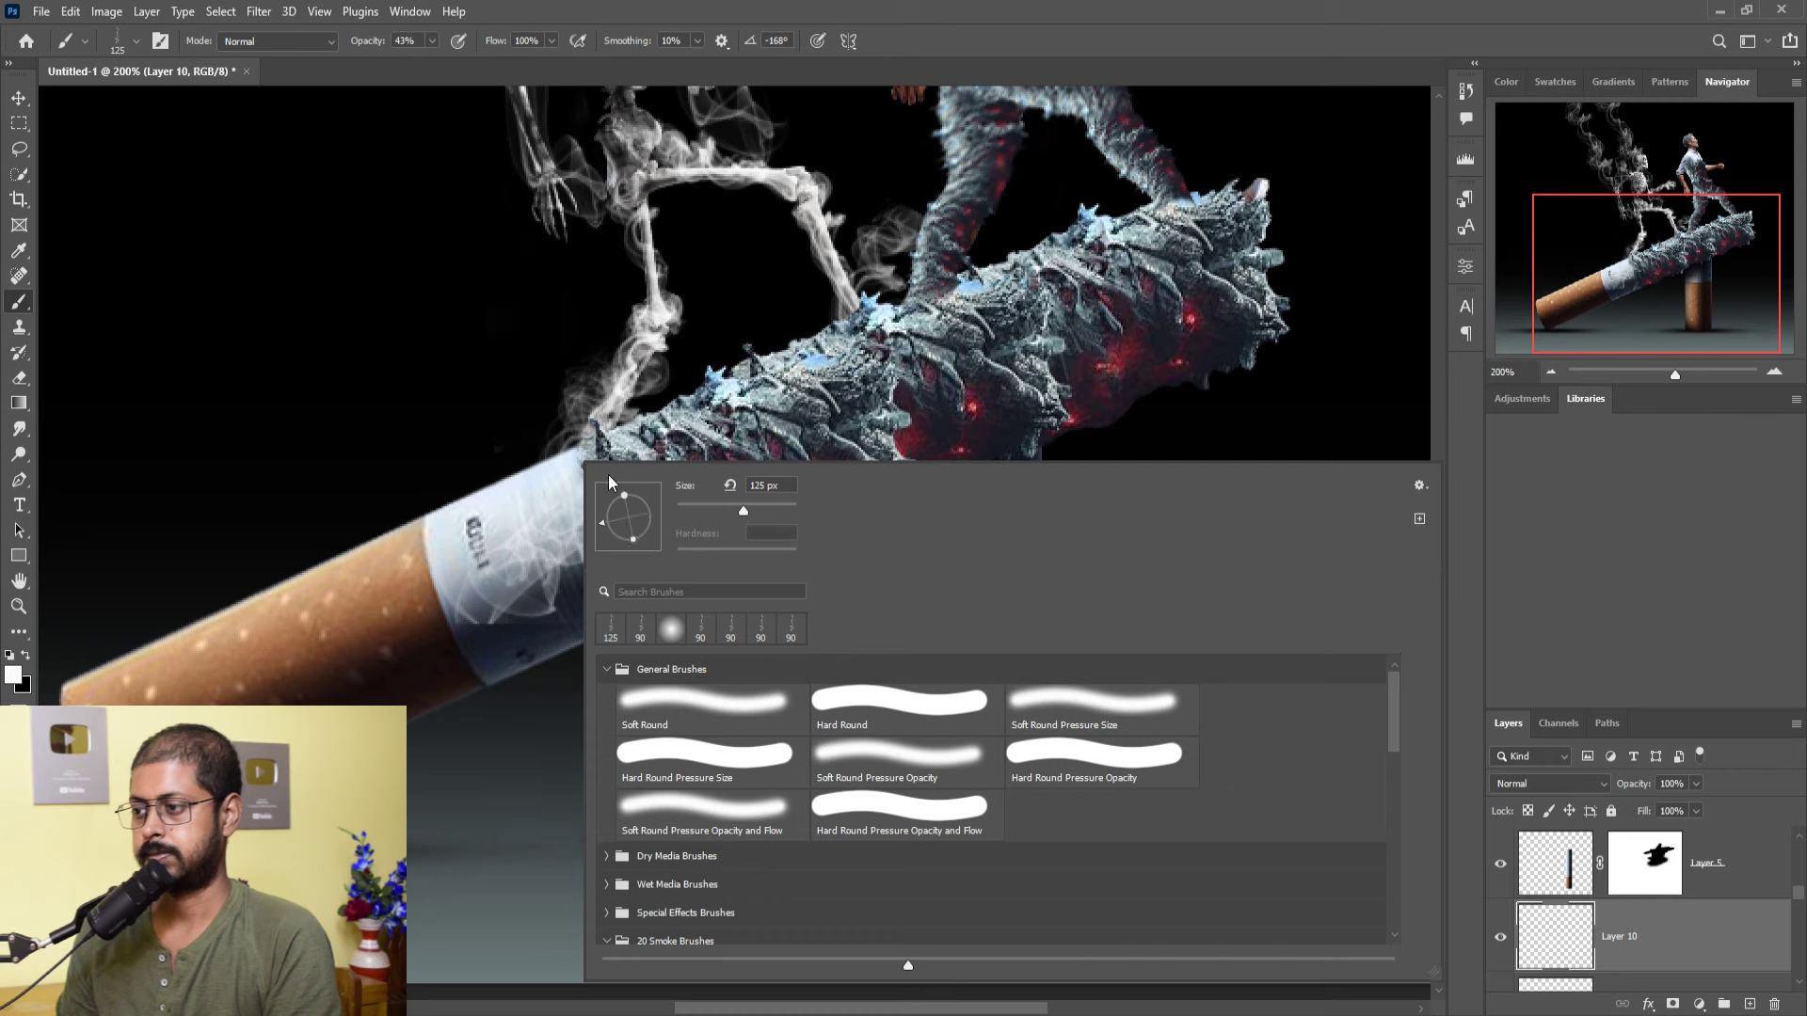
click(584, 374)
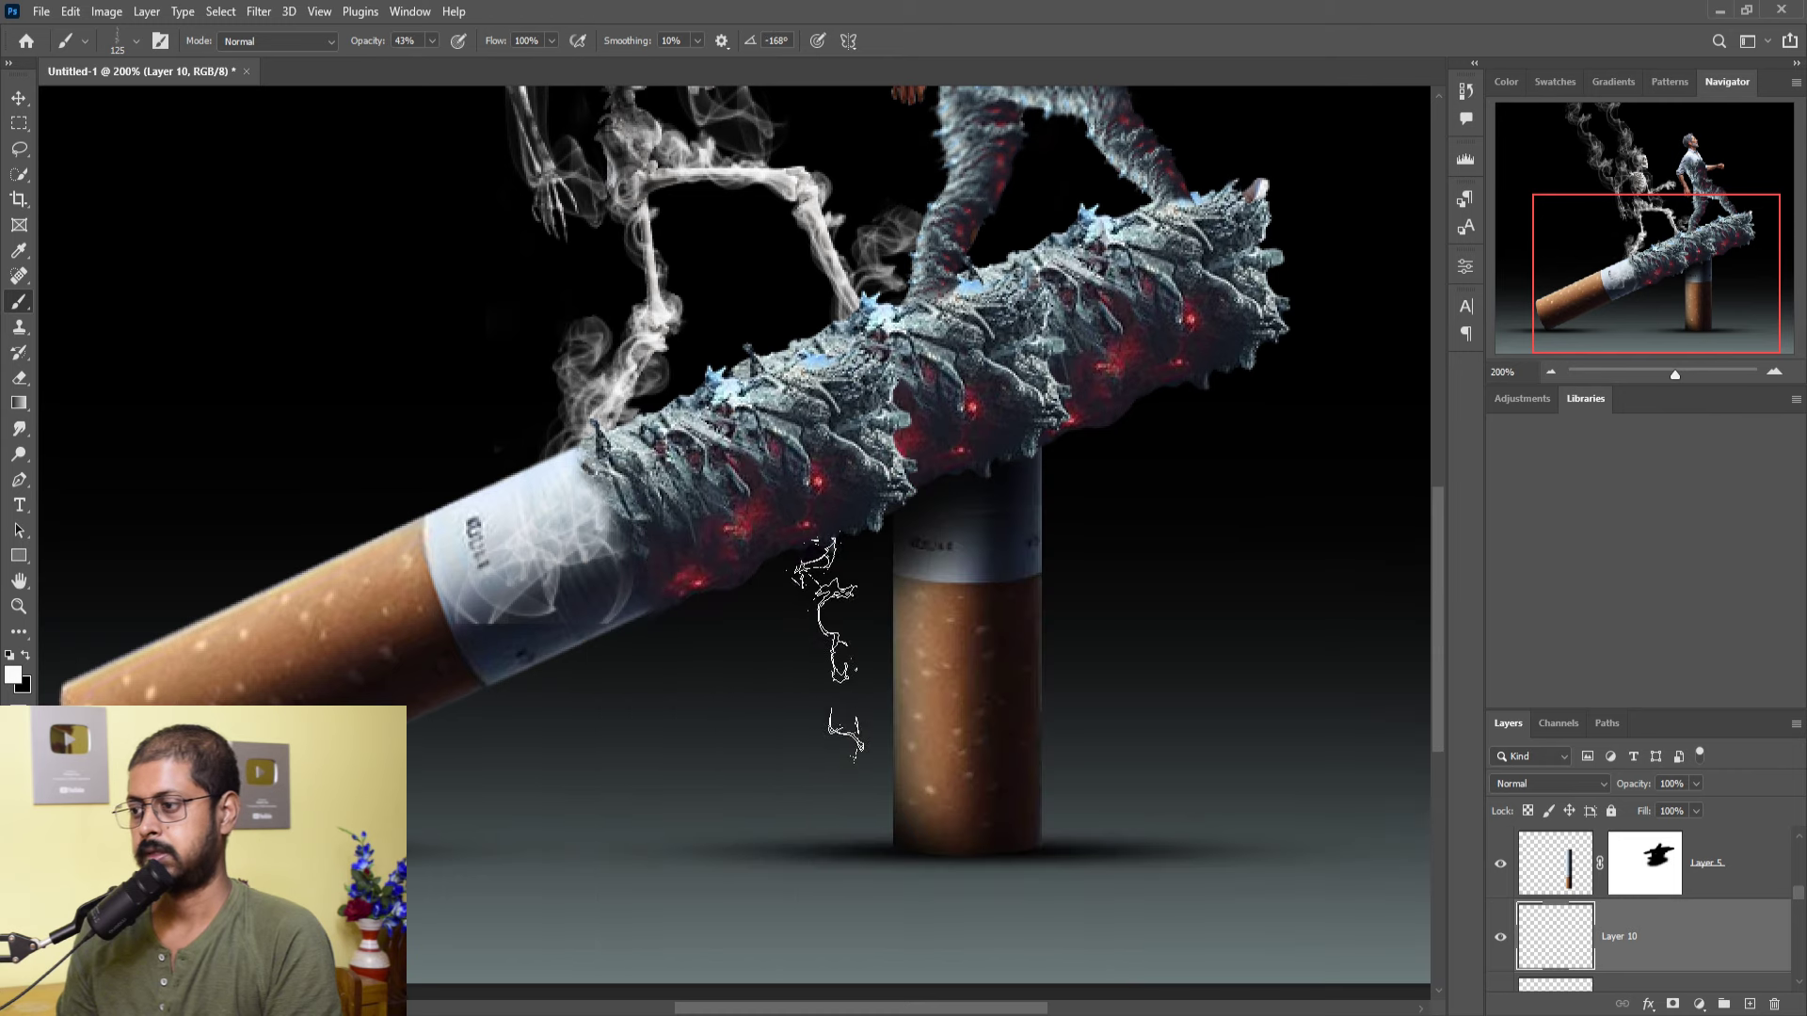